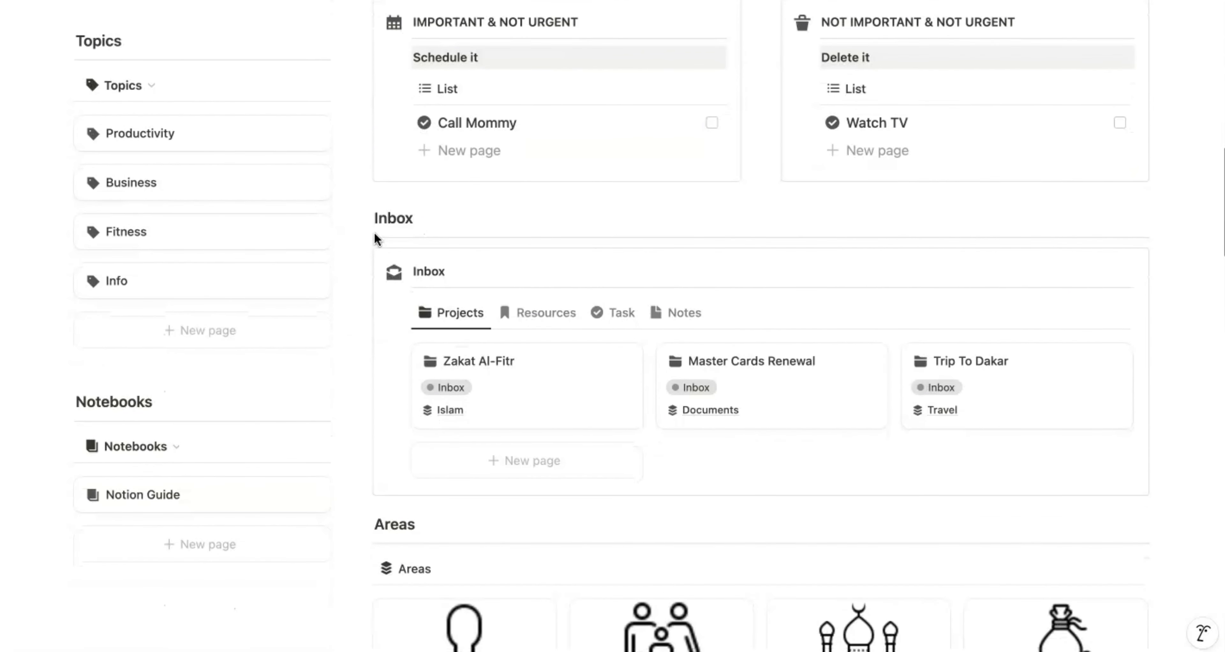
Step: Look through the dashboard's Inbox, Areas, Projects, Tasks, Resources, Notes and Calendar sections, and return to the page's beginning
scroll(376, 238, "down", 4)
scroll(374, 232, "down", 6)
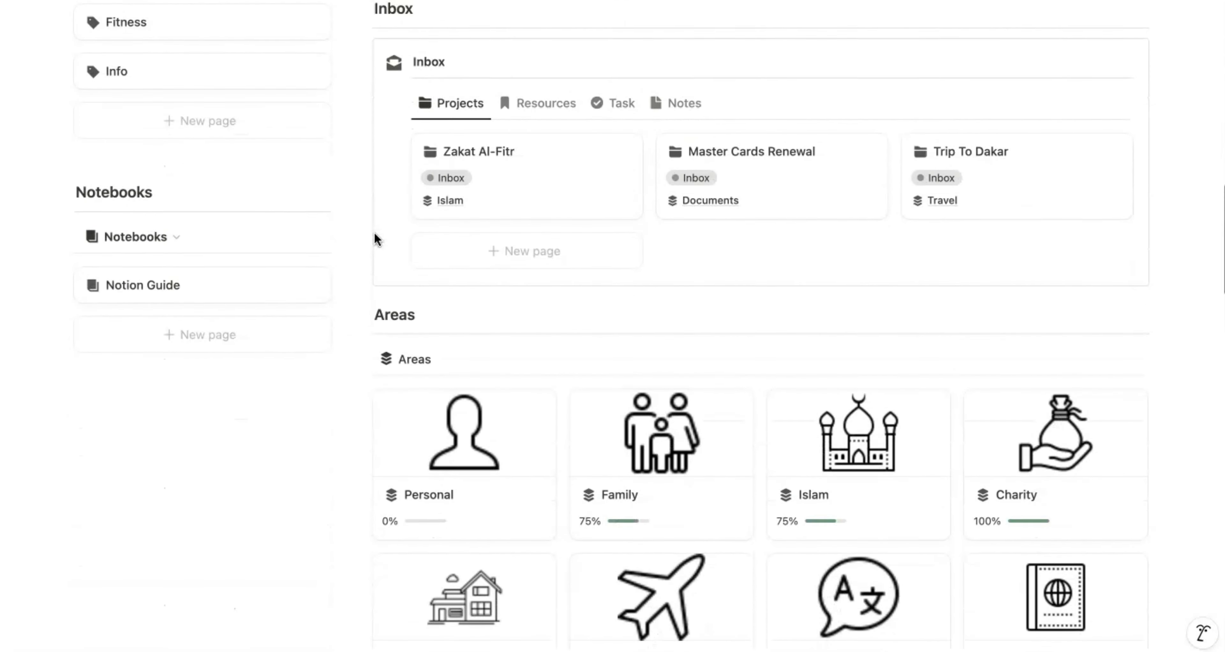
scroll(376, 235, "down", 3)
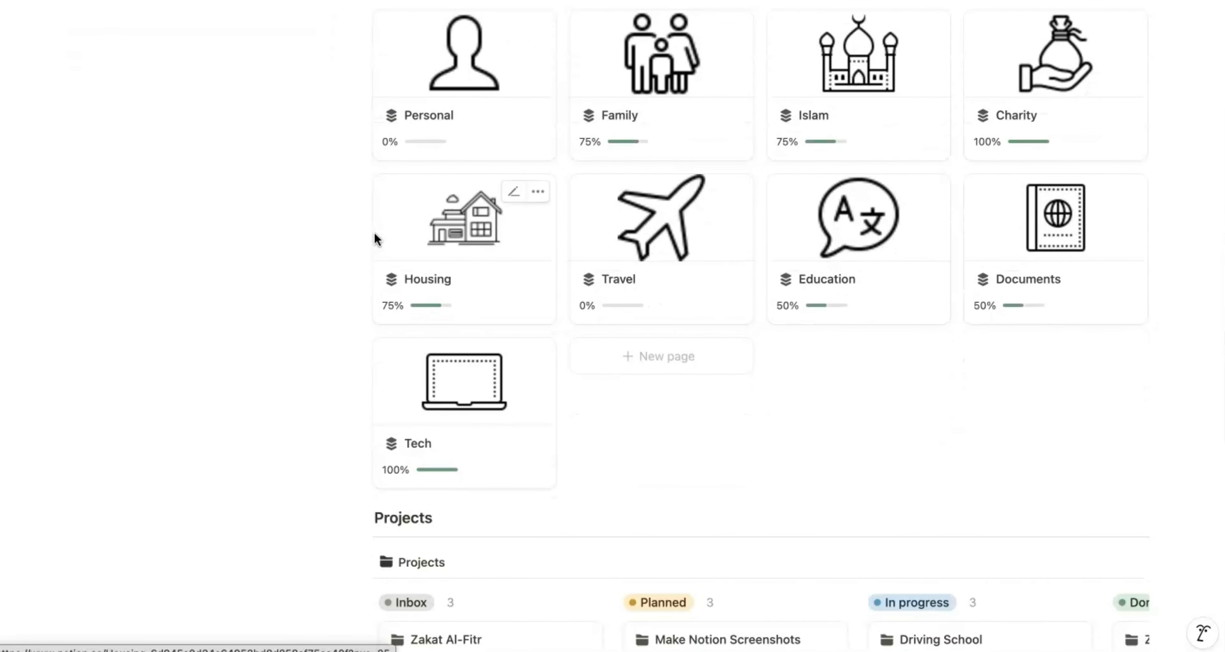
scroll(374, 233, "down", 5)
scroll(374, 232, "down", 2)
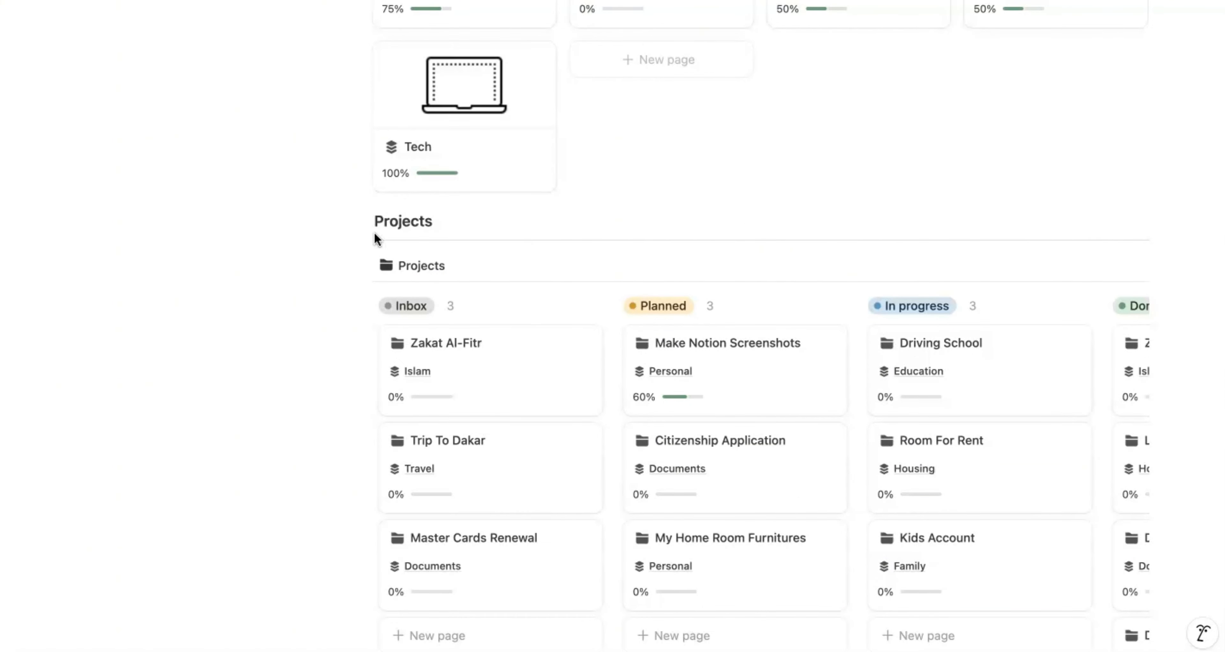
scroll(375, 233, "down", 10)
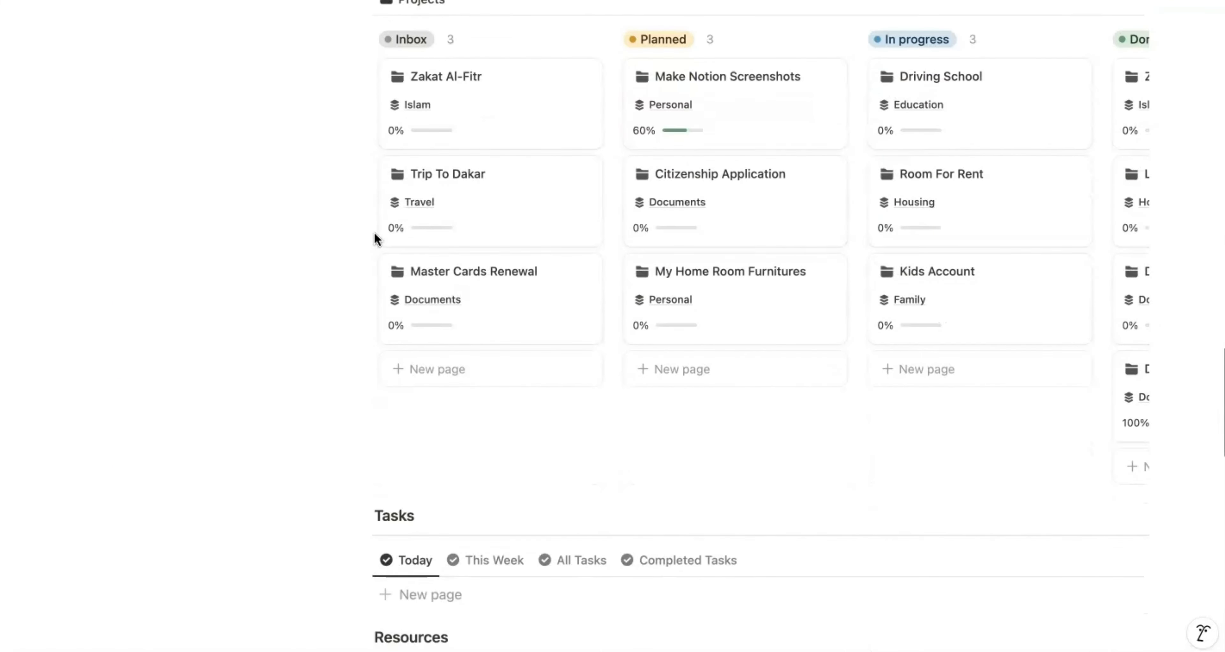
scroll(374, 233, "down", 8)
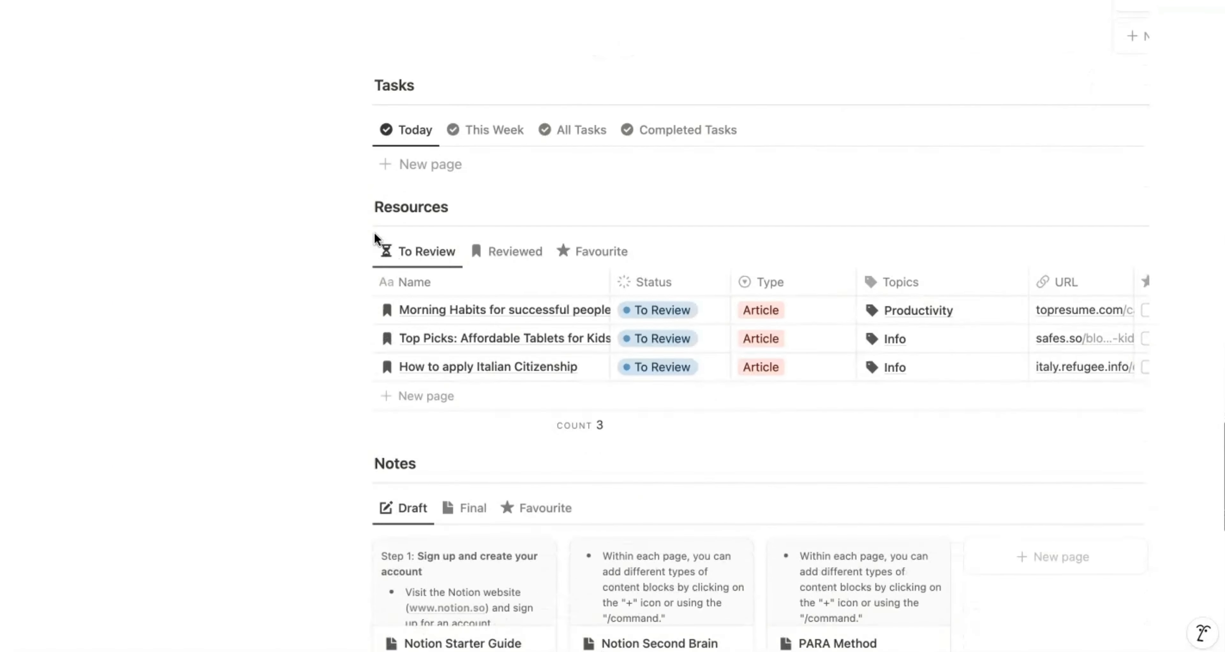
scroll(374, 233, "down", 4)
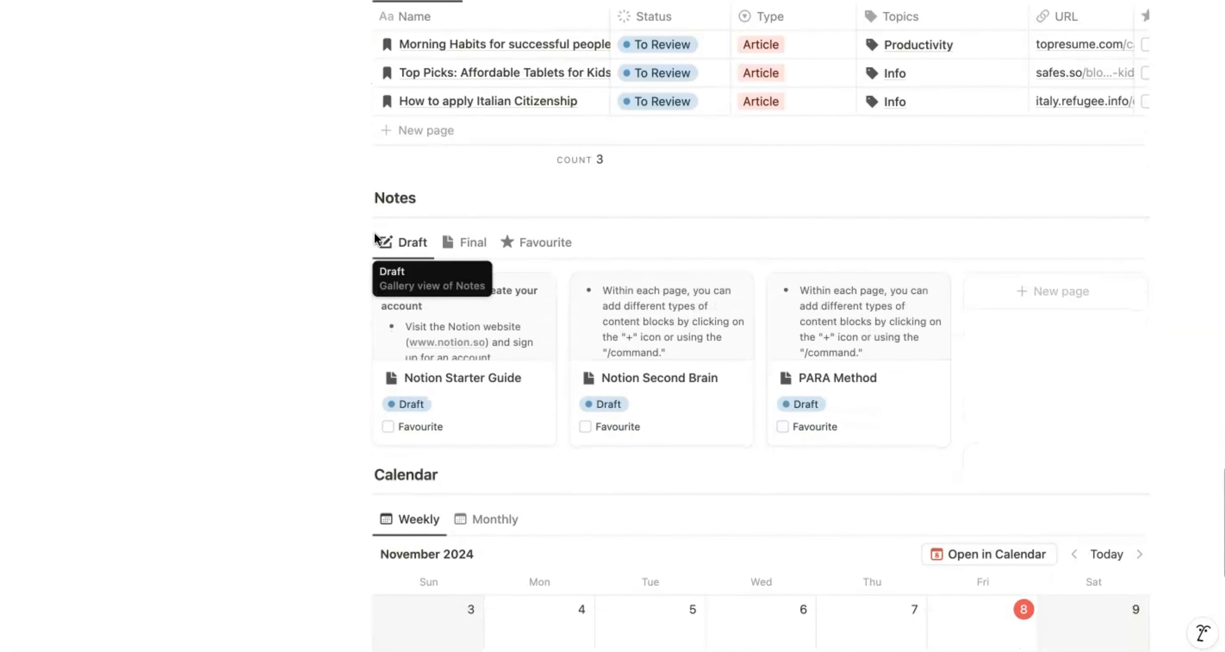
left_click(317, 269)
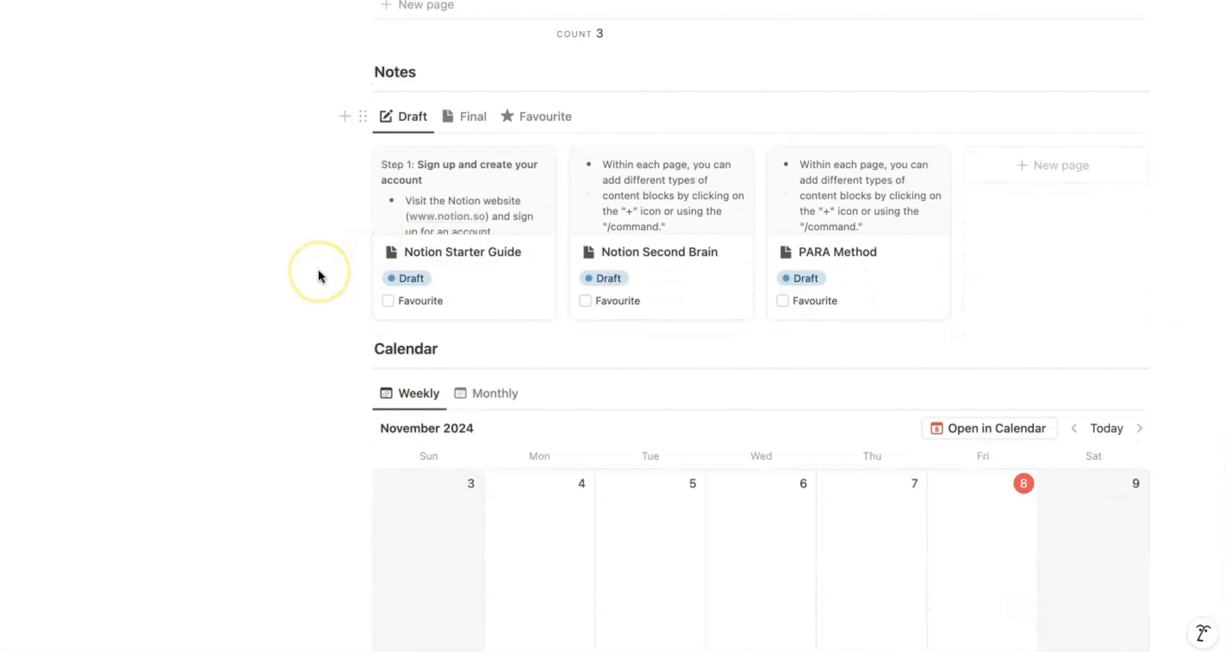
scroll(318, 269, "down", 3)
scroll(317, 269, "down", 4)
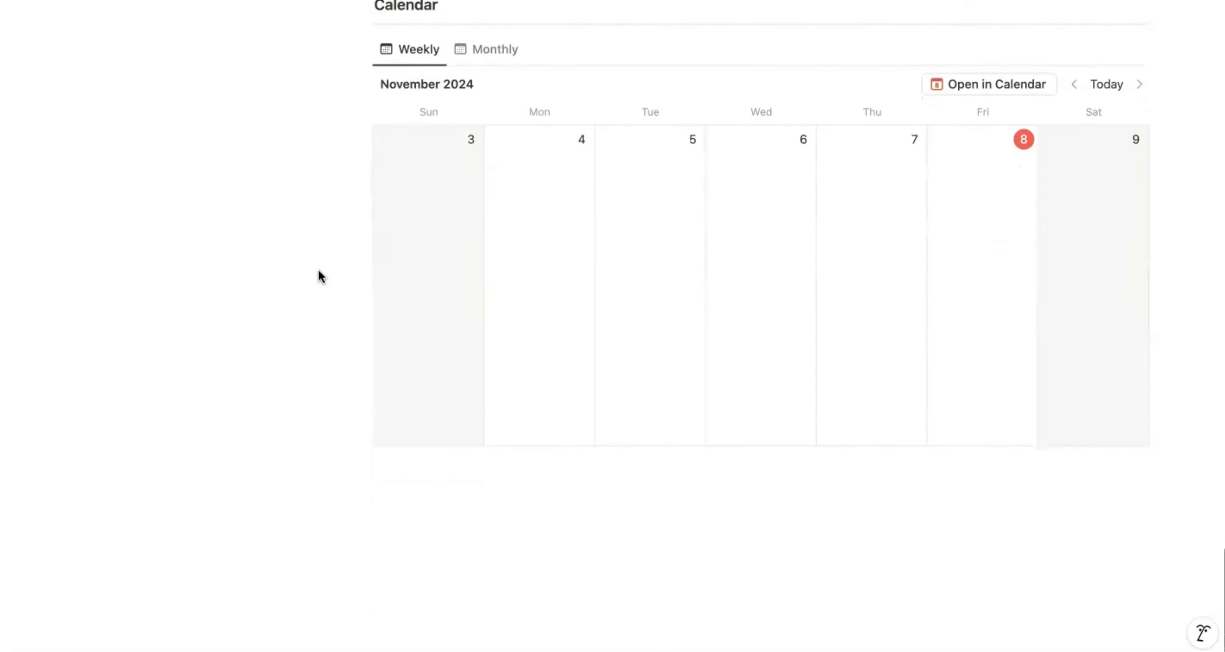
scroll(318, 269, "up", 4)
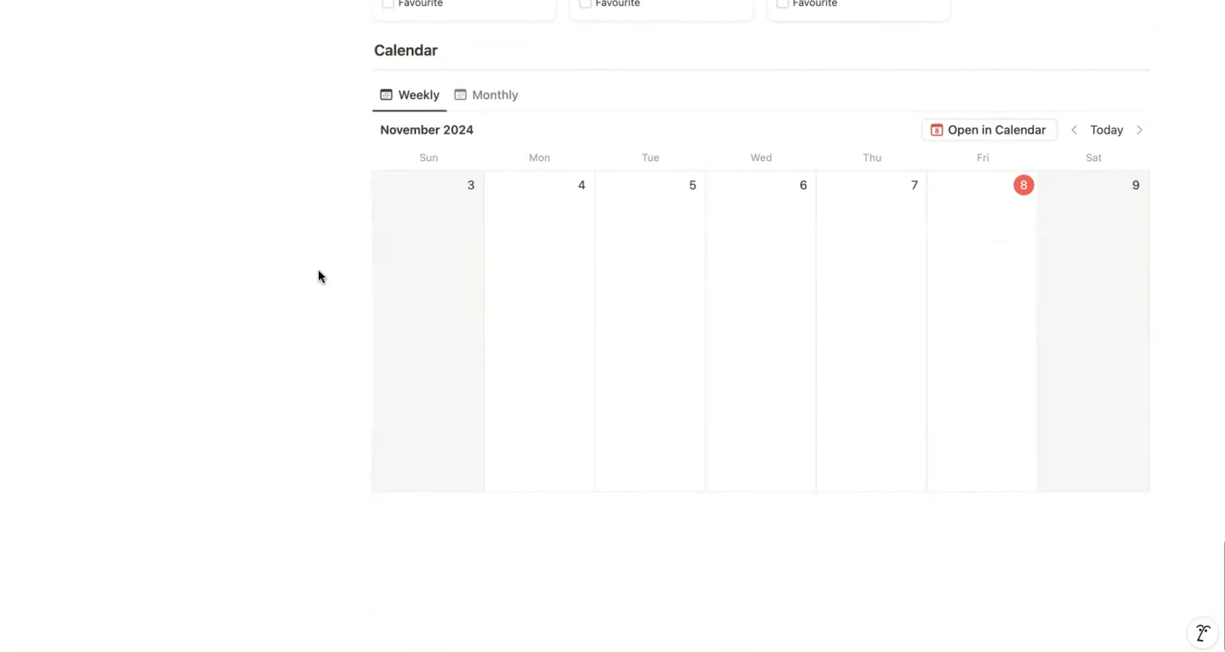
scroll(318, 269, "up", 20)
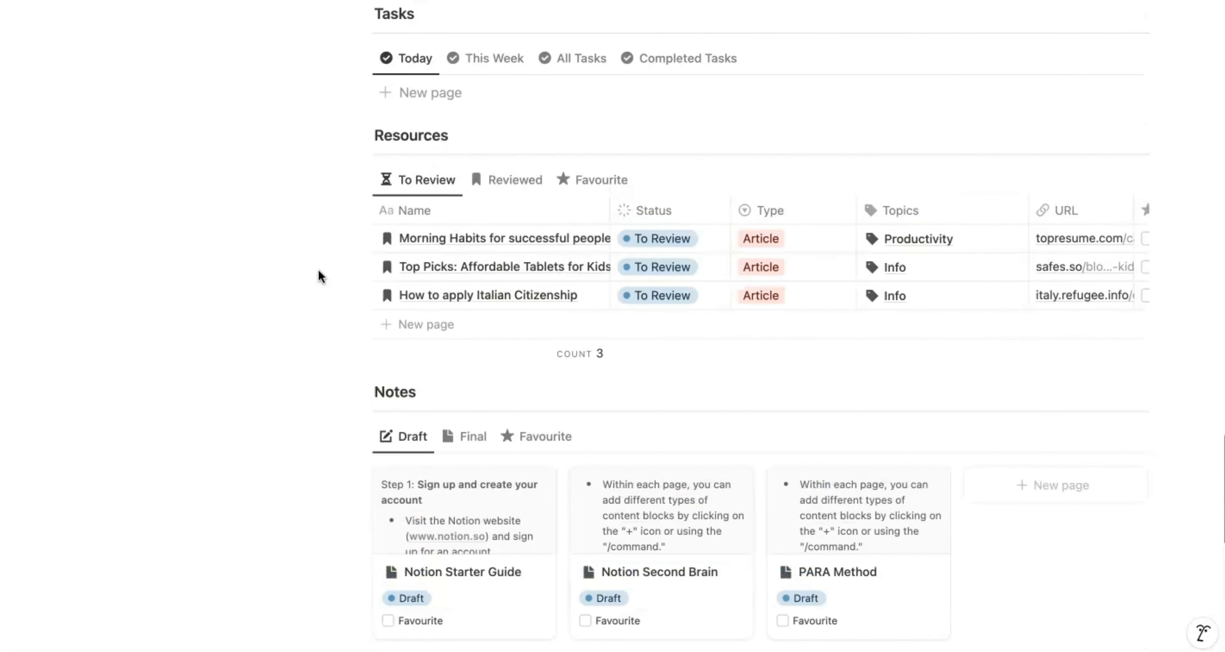
scroll(317, 269, "up", 20)
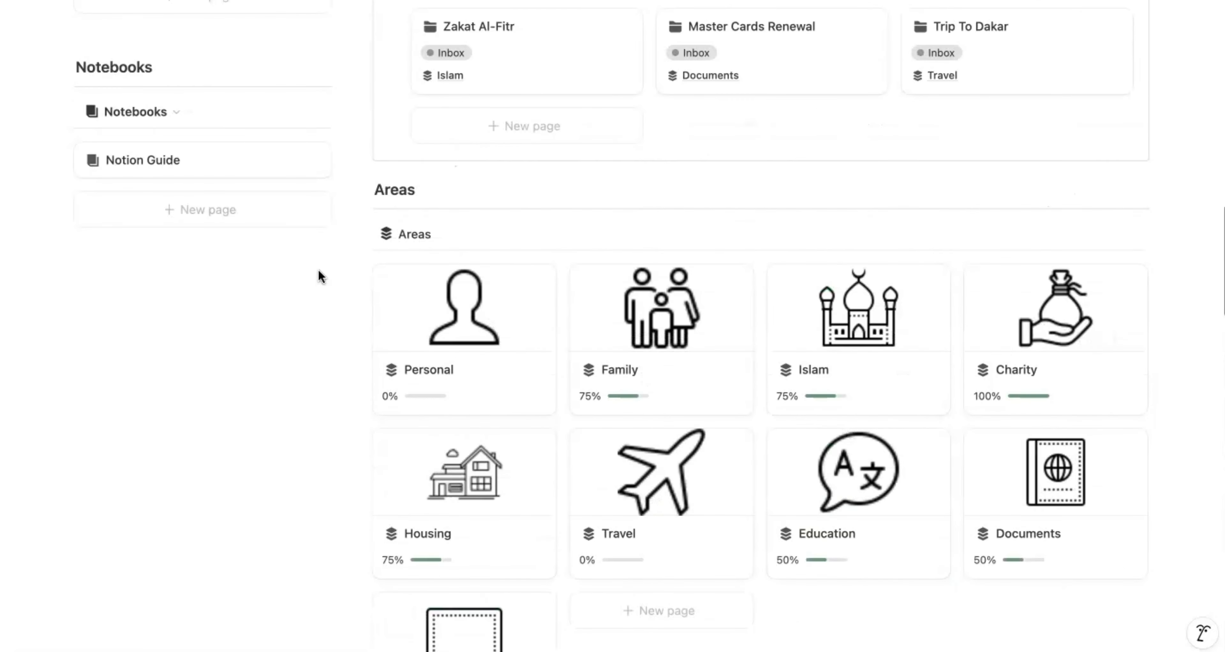
scroll(318, 270, "up", 12)
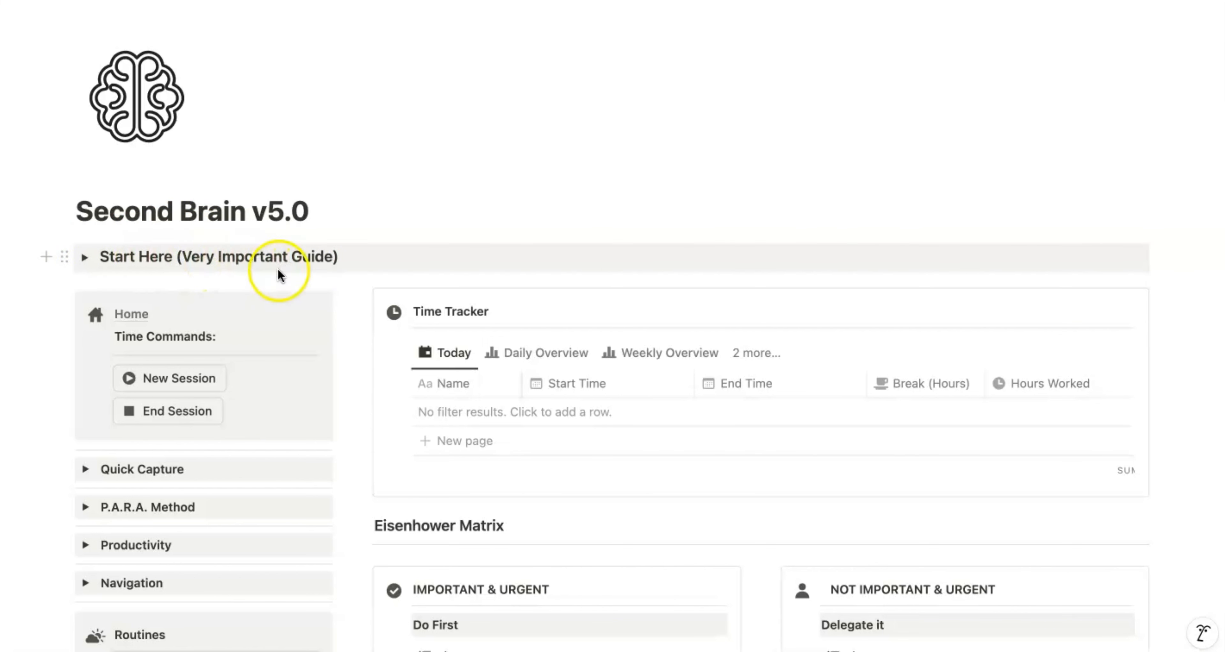
Step: Expand the Quick Capture section beneath the Time Commands block
scroll(278, 273, "down", 3)
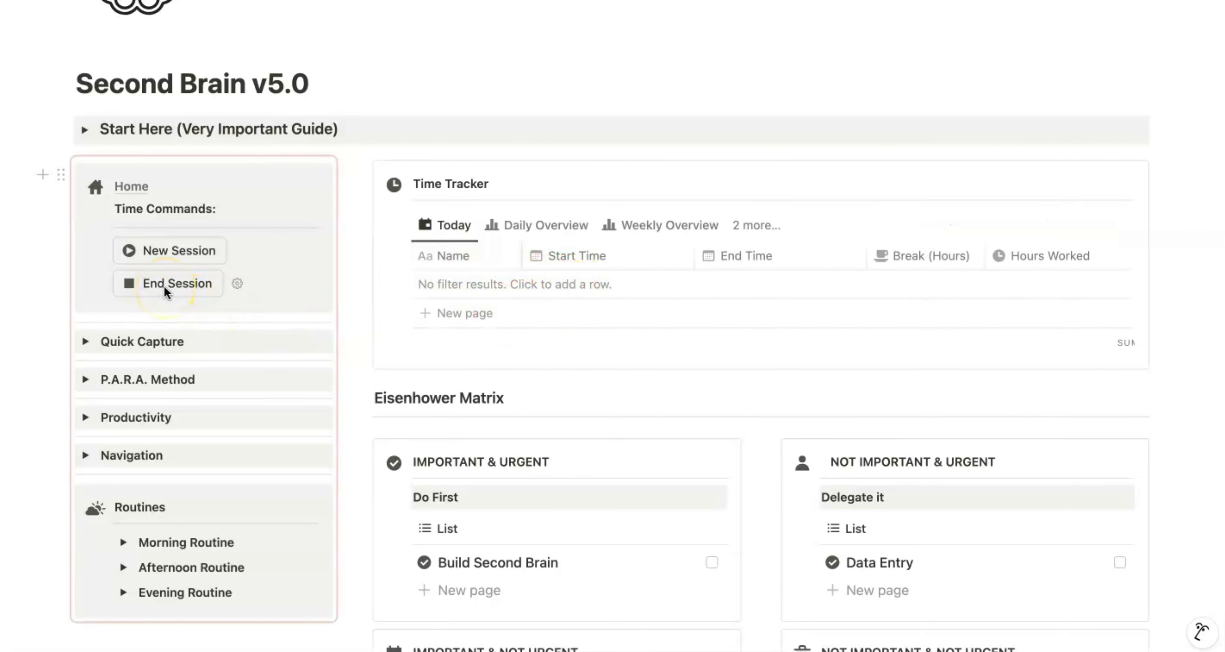
scroll(163, 285, "down", 2)
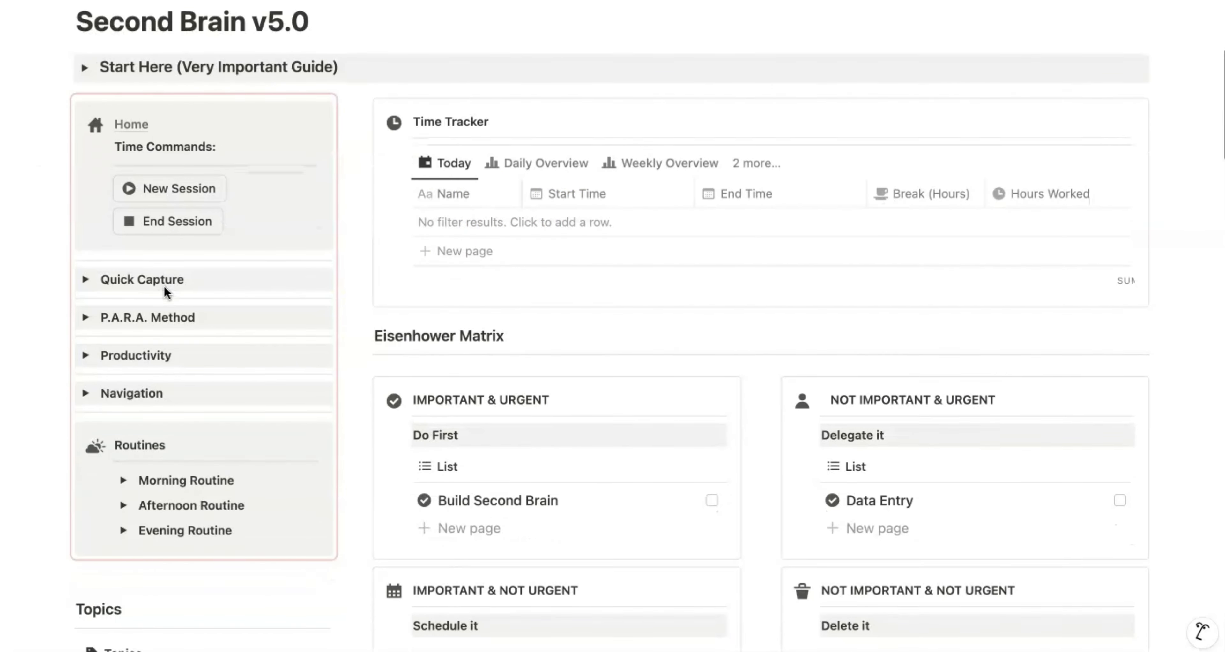
left_click(86, 277)
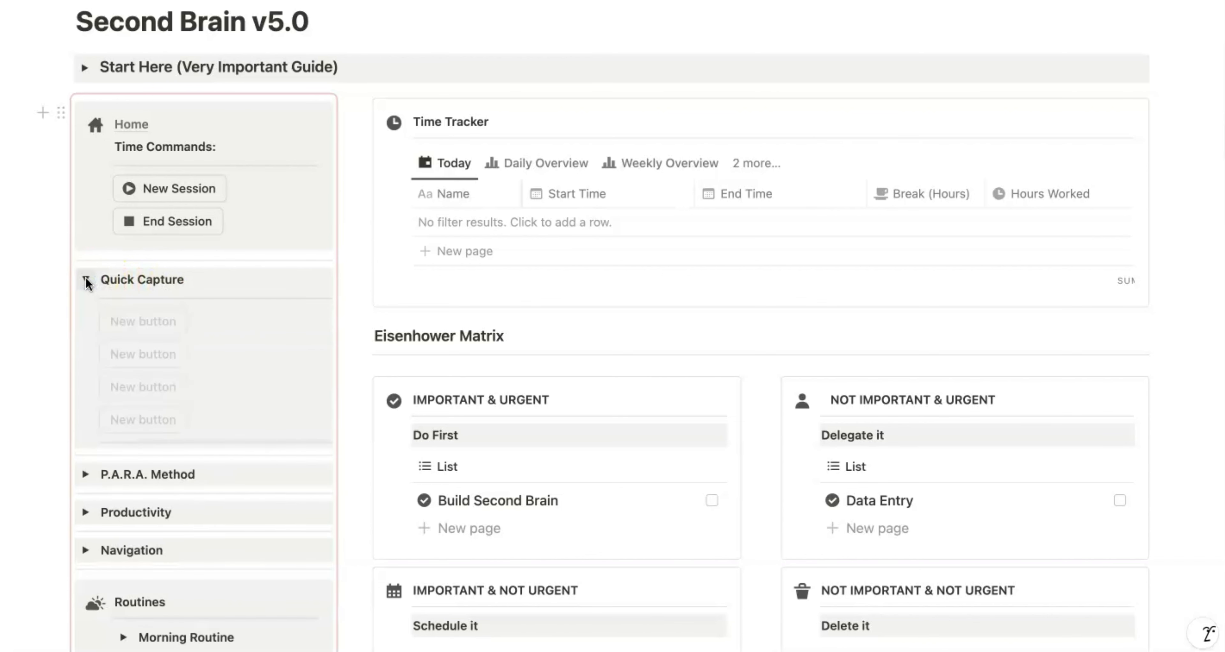
Step: Start a new session in the Time Tracker and name its entry "Record Video"
scroll(86, 282, "down", 5)
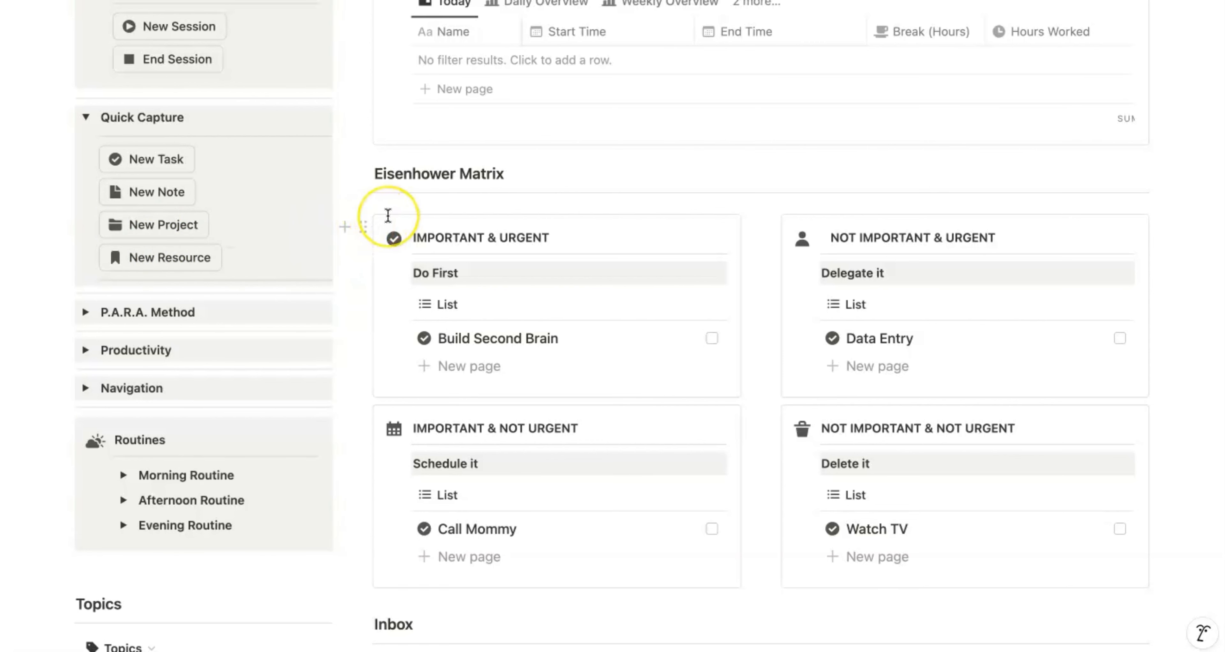
scroll(388, 213, "up", 2)
scroll(388, 215, "up", 3)
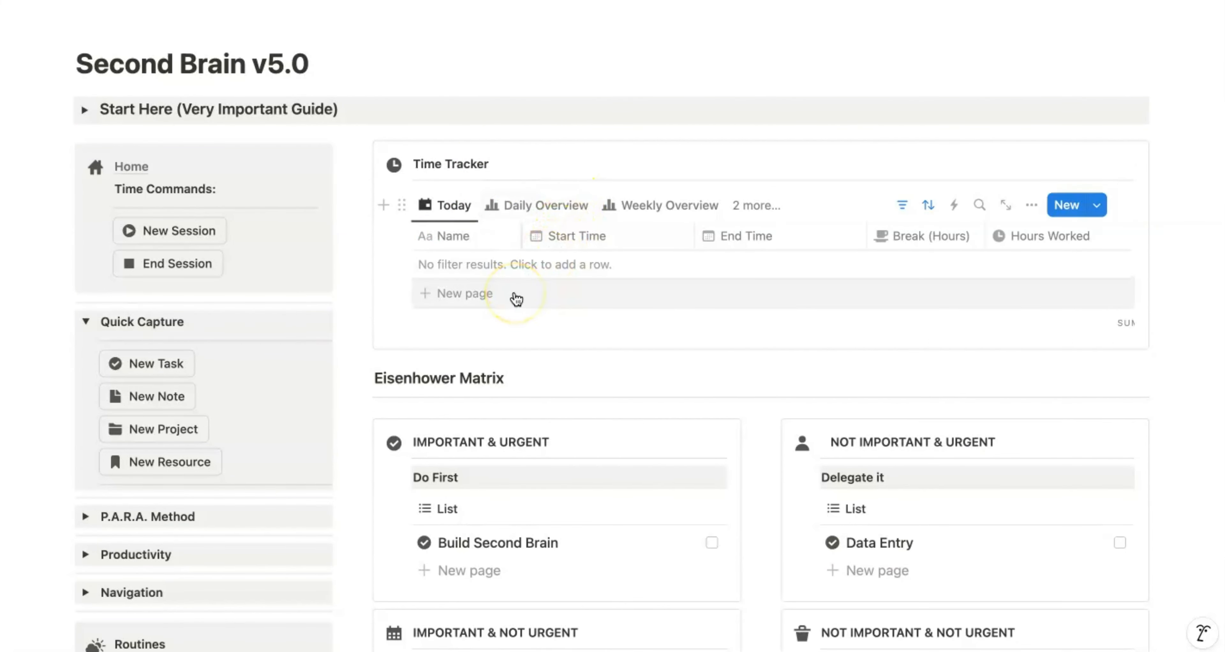
scroll(516, 299, "up", 3)
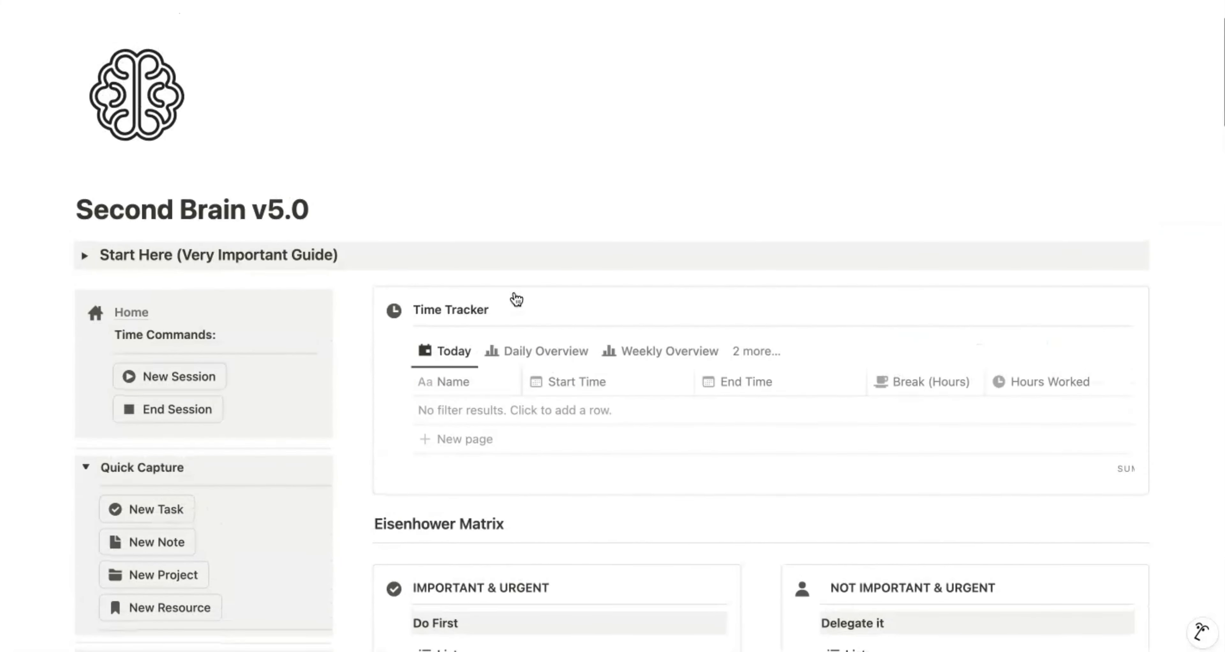
scroll(516, 298, "down", 1)
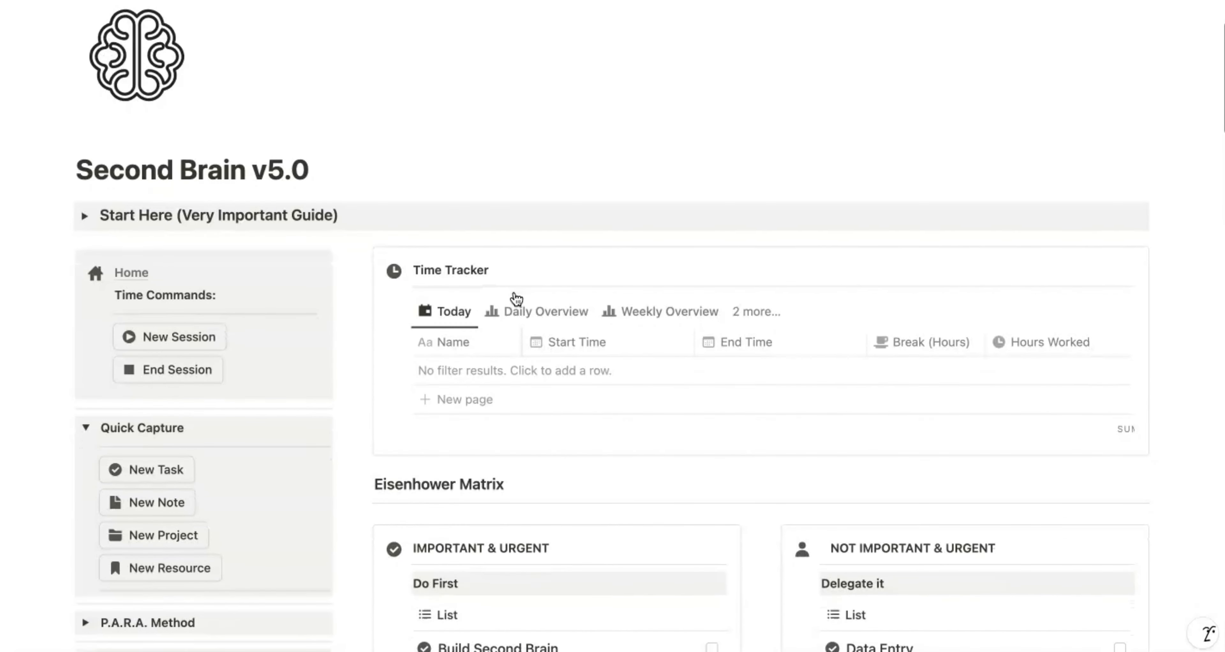
scroll(516, 299, "up", 1)
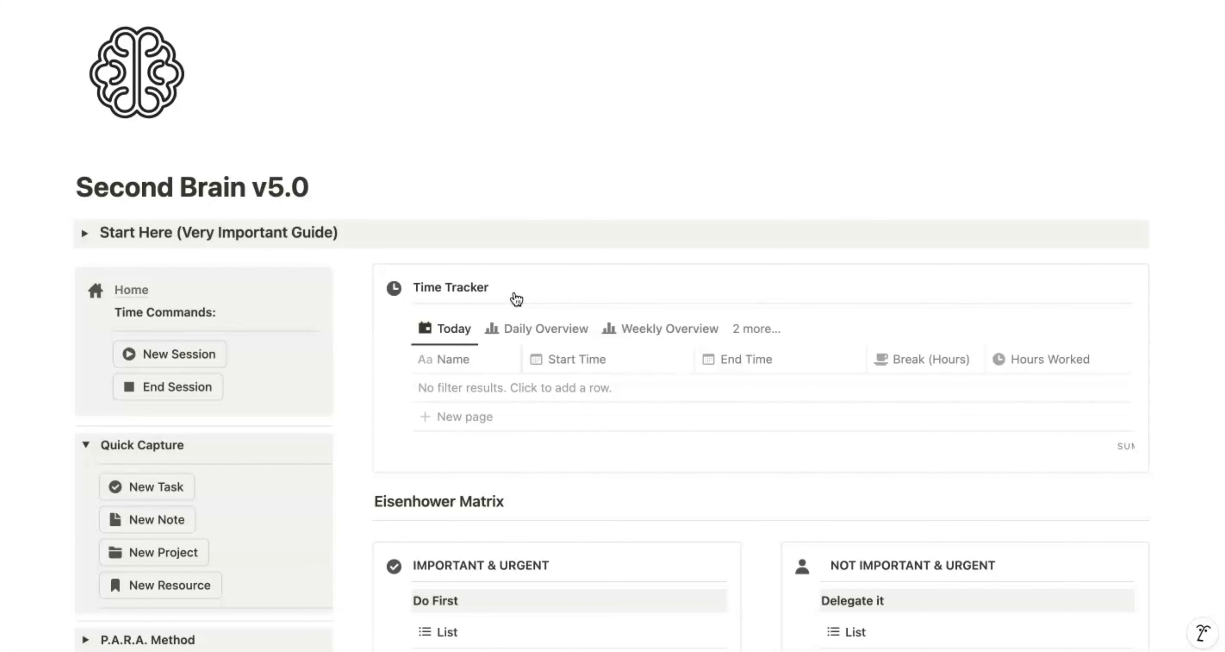
left_click(176, 360)
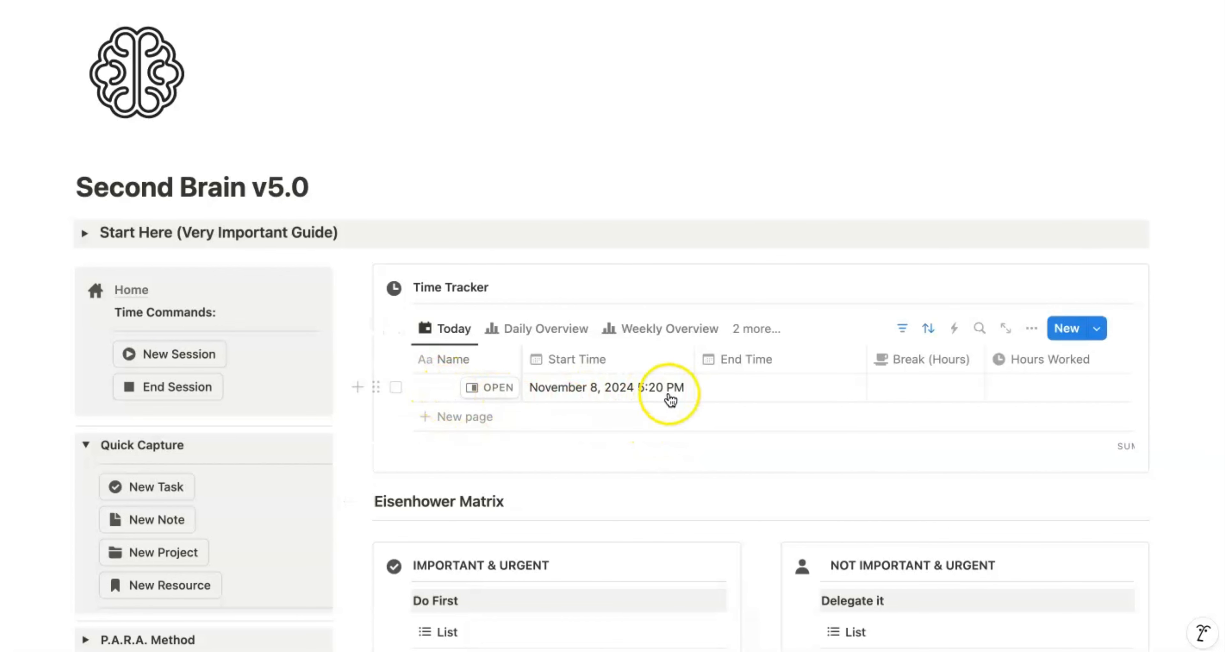
left_click(433, 389)
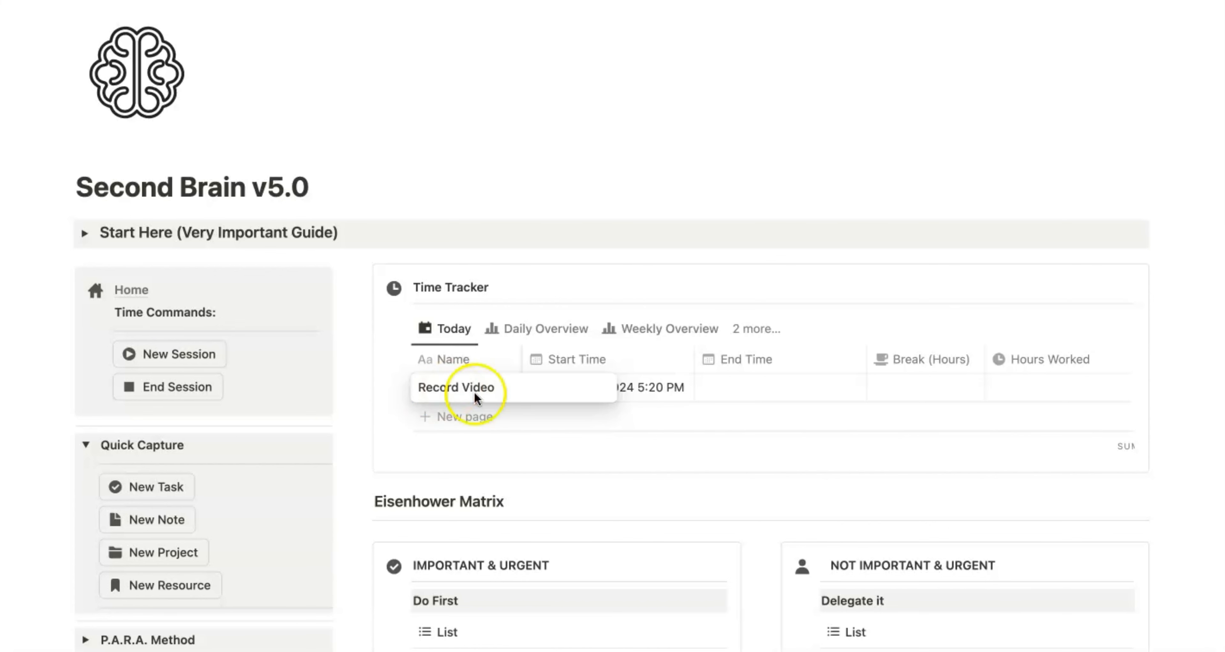
left_click(621, 414)
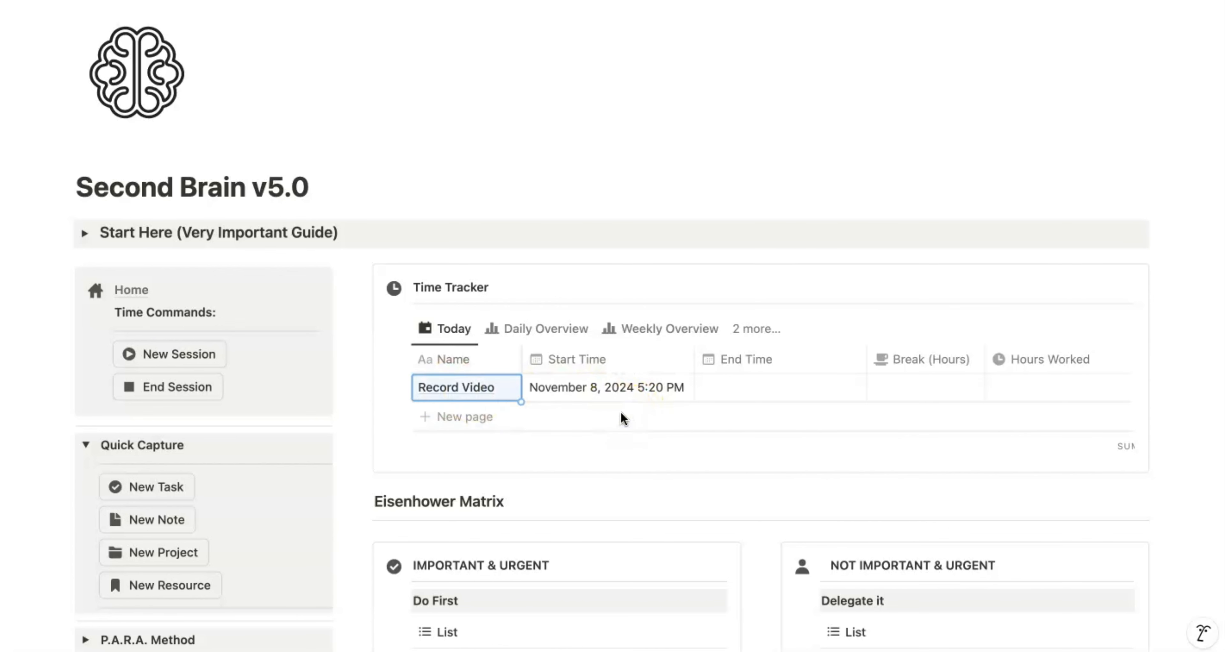
scroll(621, 415, "down", 1)
left_click(350, 206)
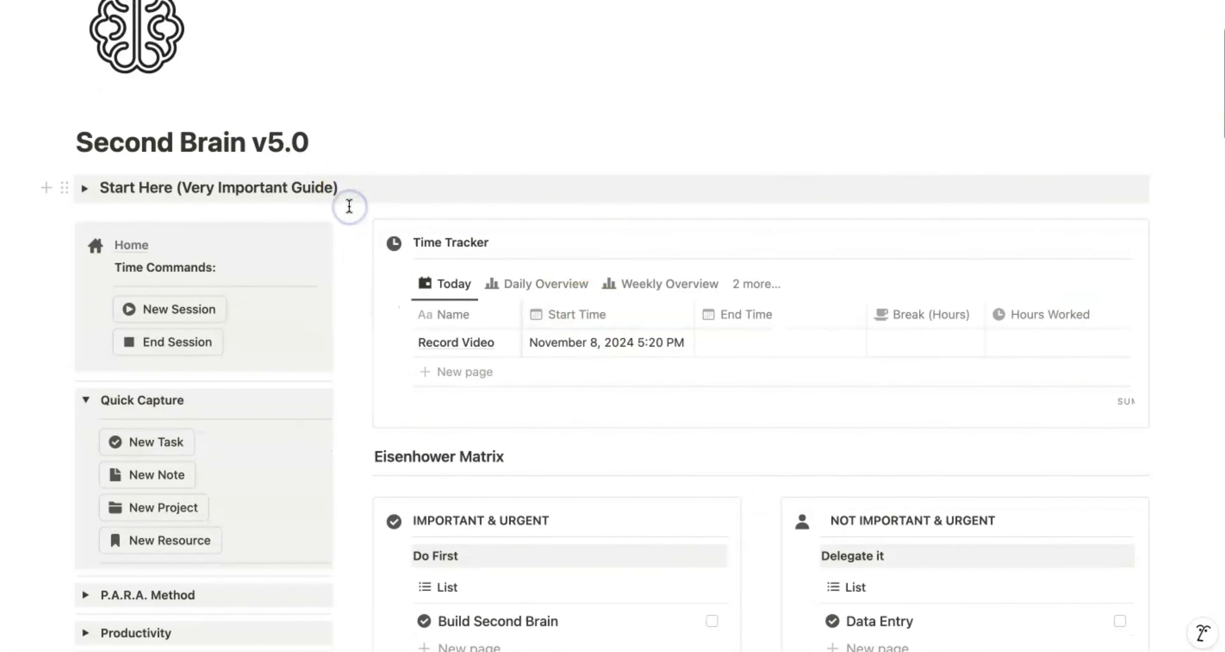
Step: Create a new task from Quick Capture and title it "mobs Digital Test"
scroll(350, 207, "down", 1)
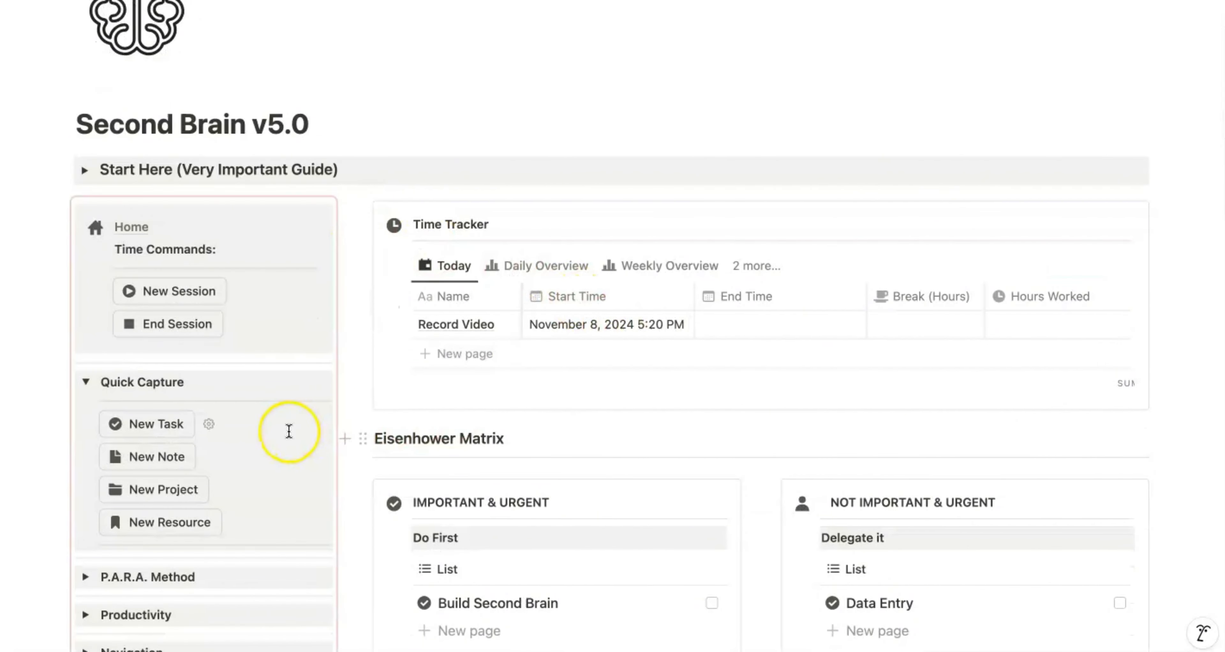
scroll(288, 431, "down", 3)
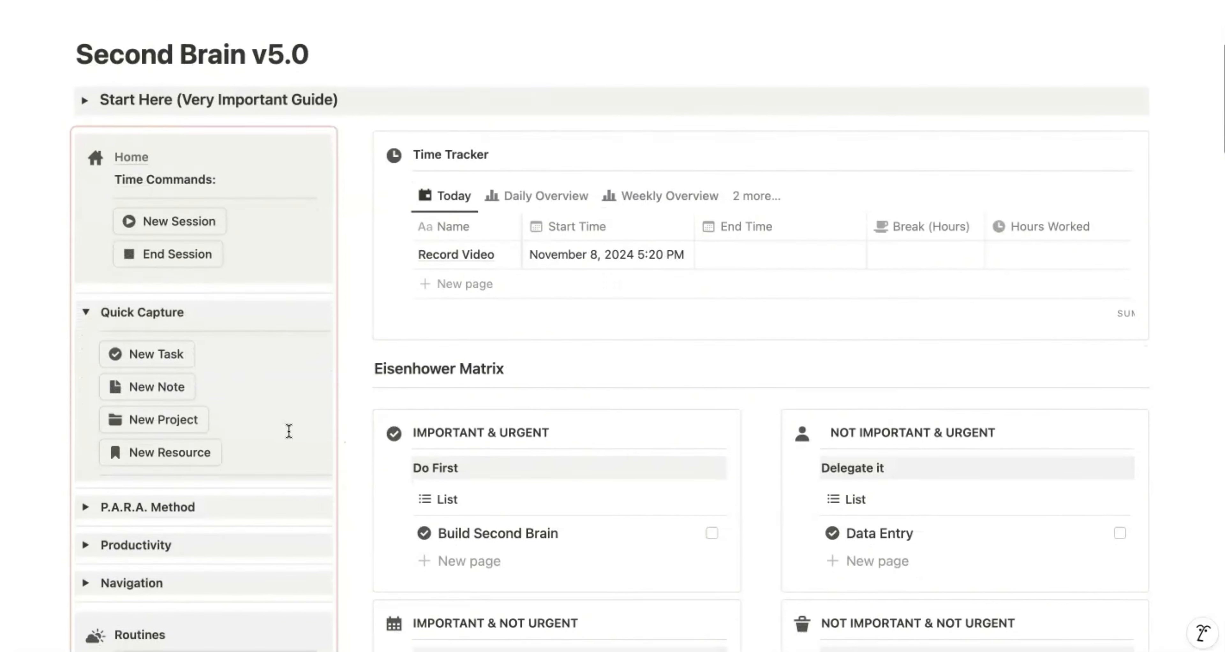
scroll(289, 431, "down", 2)
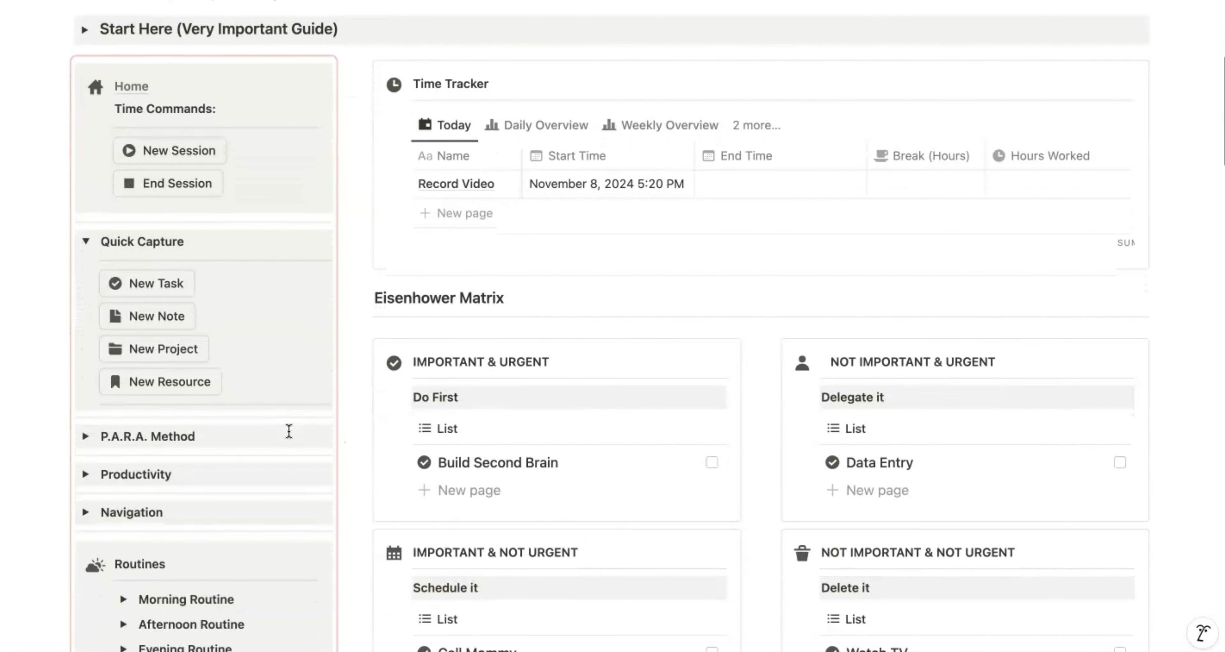
scroll(289, 431, "down", 2)
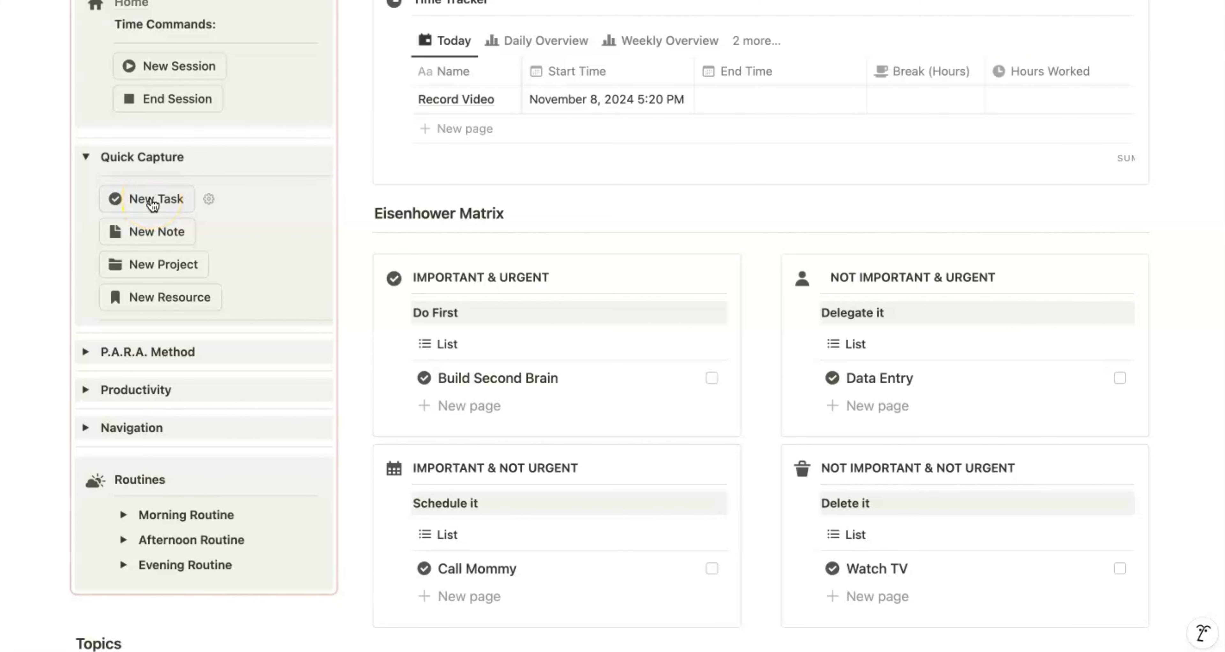
left_click(152, 198)
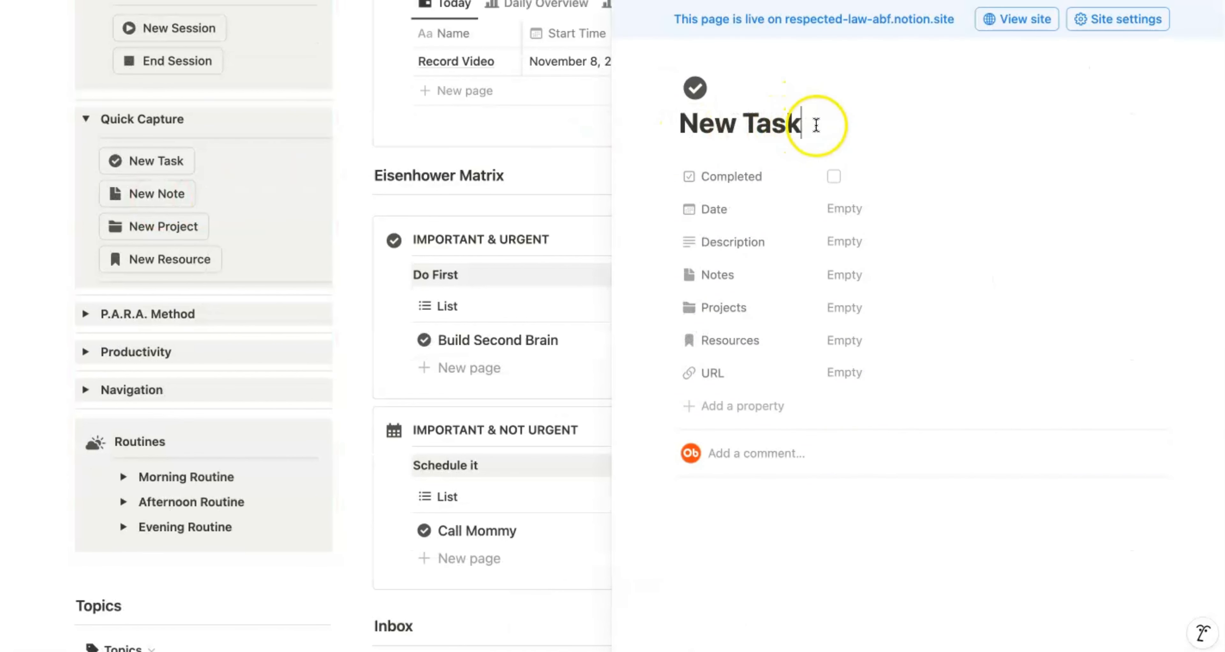
triple_click(784, 125)
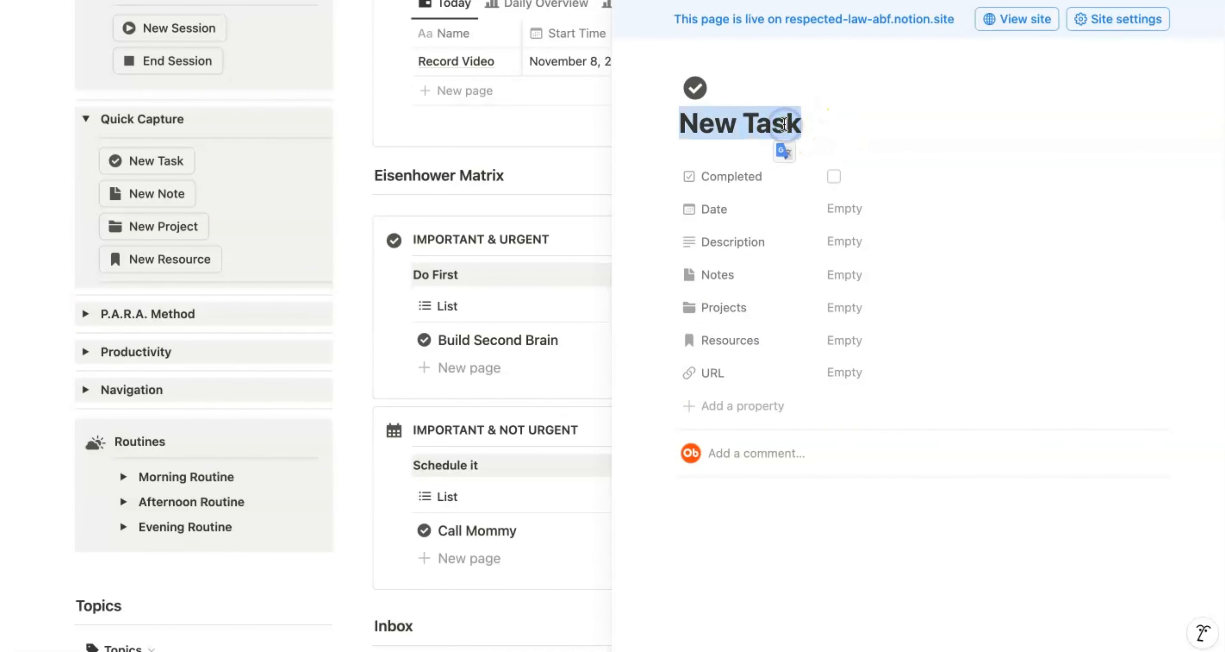
type("mo")
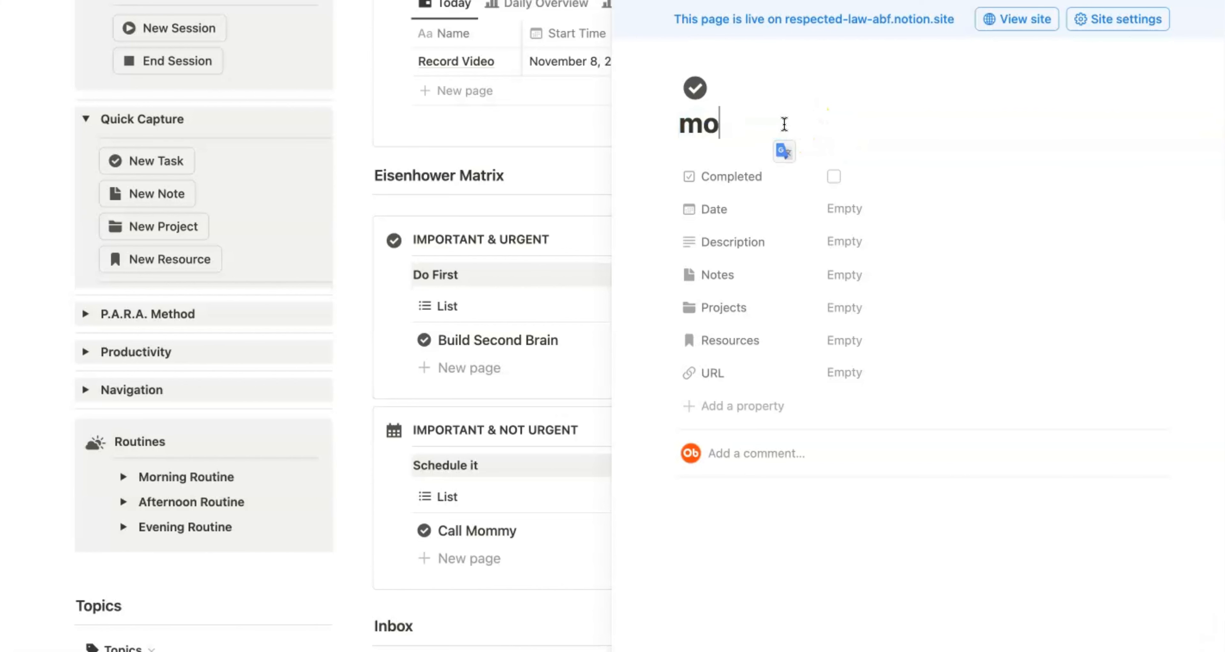
type("bs D")
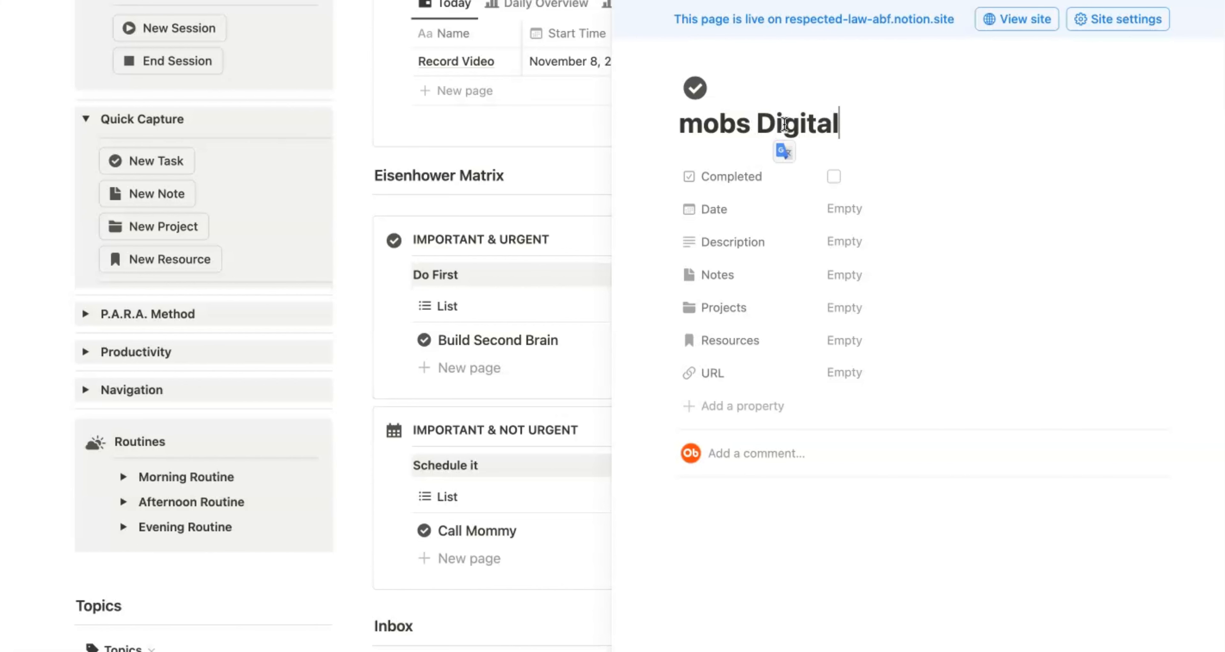
type("igital Test")
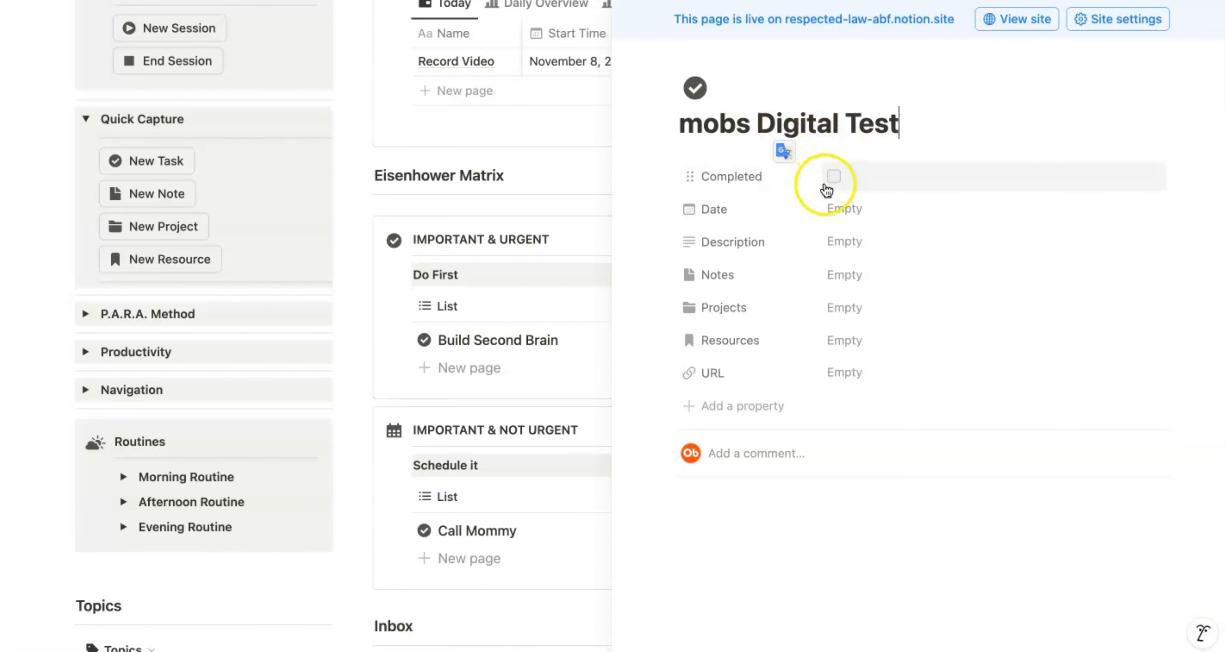
Step: Set the Date property of the "mobs Digital Test" task to Nov 8, 2024
left_click(845, 210)
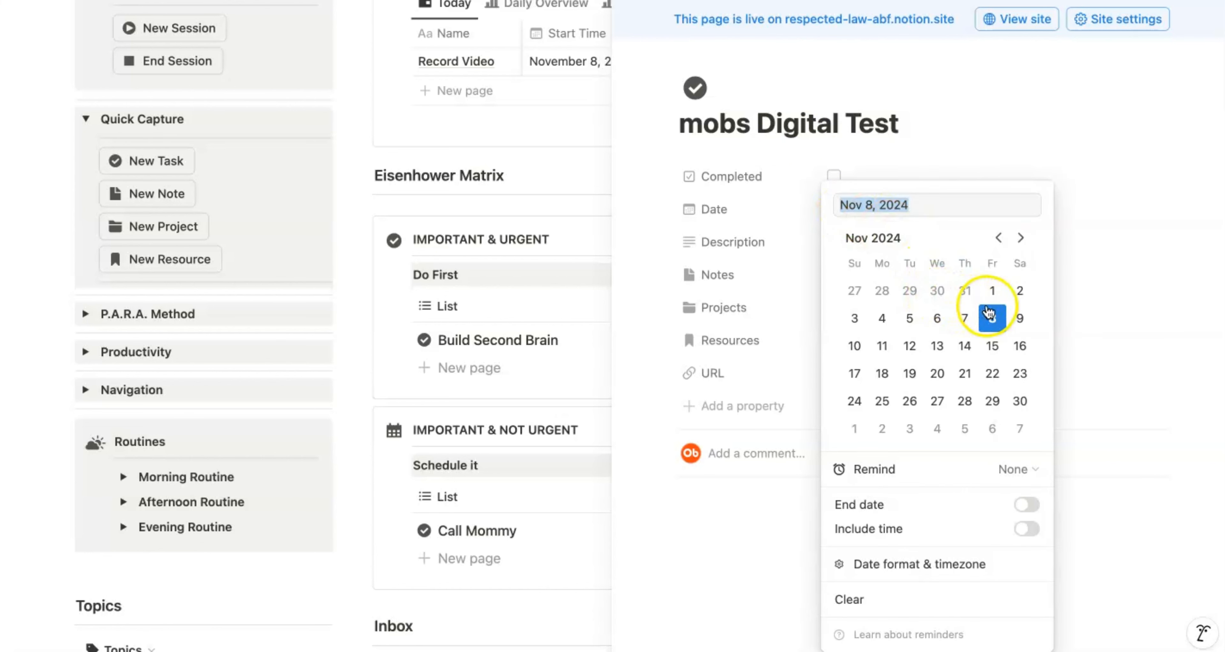
left_click(996, 318)
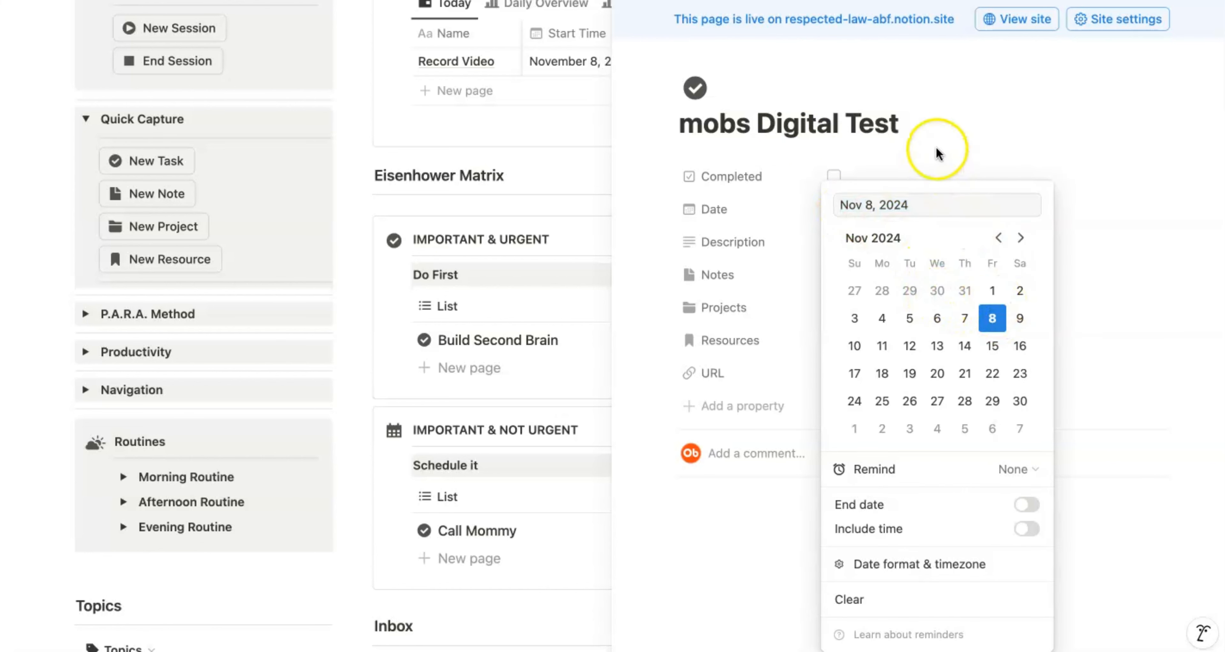
Step: Link the Doc Renewal project to the "mobs Digital Test" task through its Projects property
left_click(938, 154)
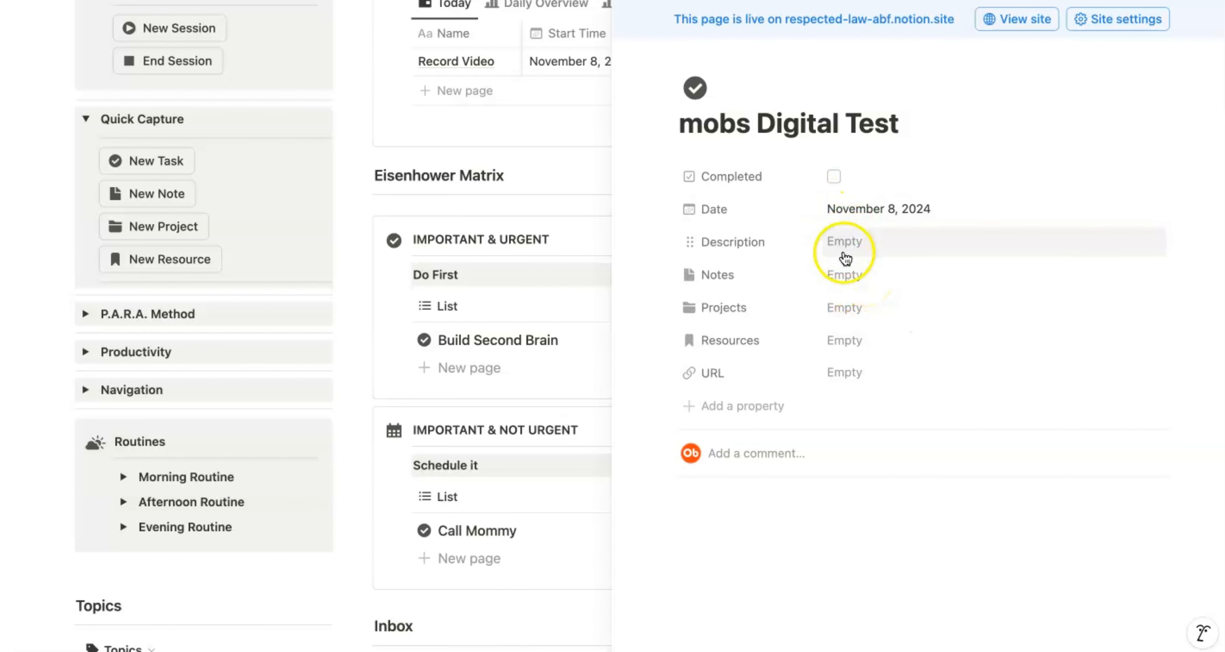
left_click(845, 275)
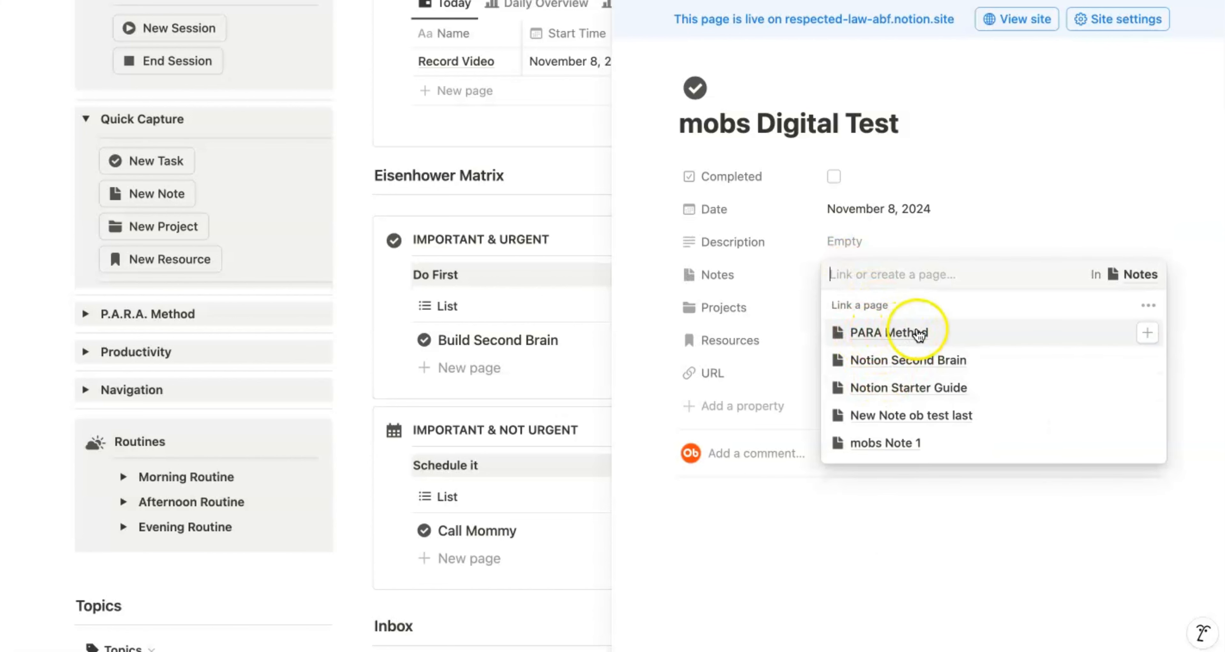
left_click(878, 248)
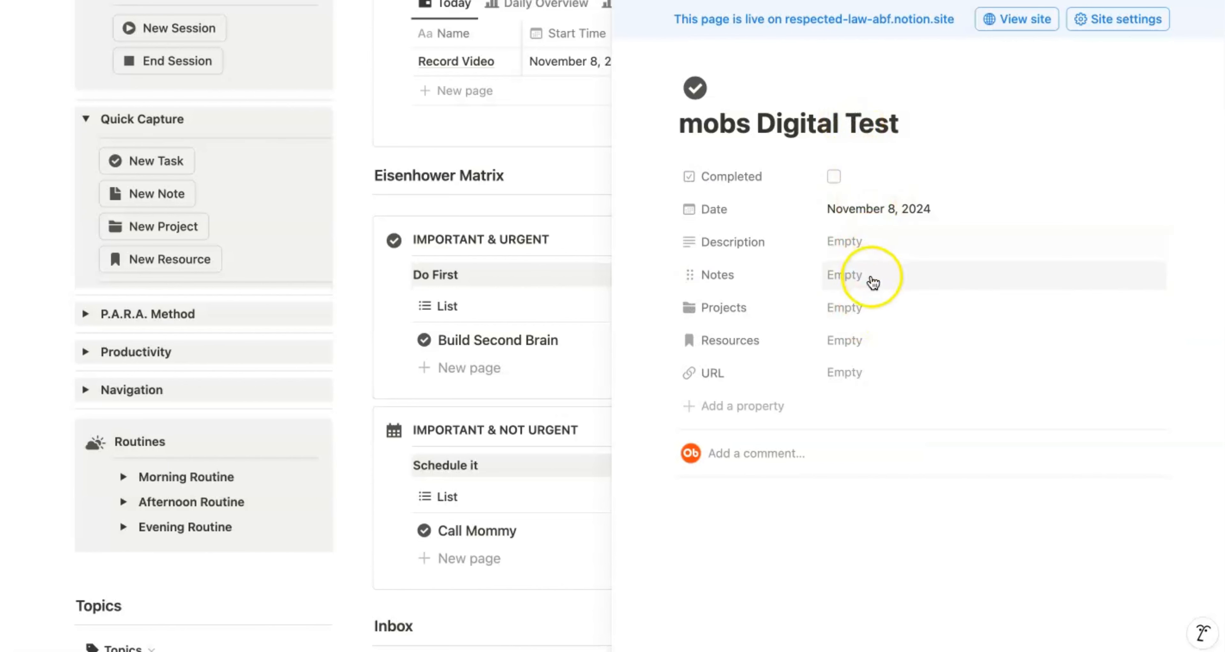
left_click(874, 318)
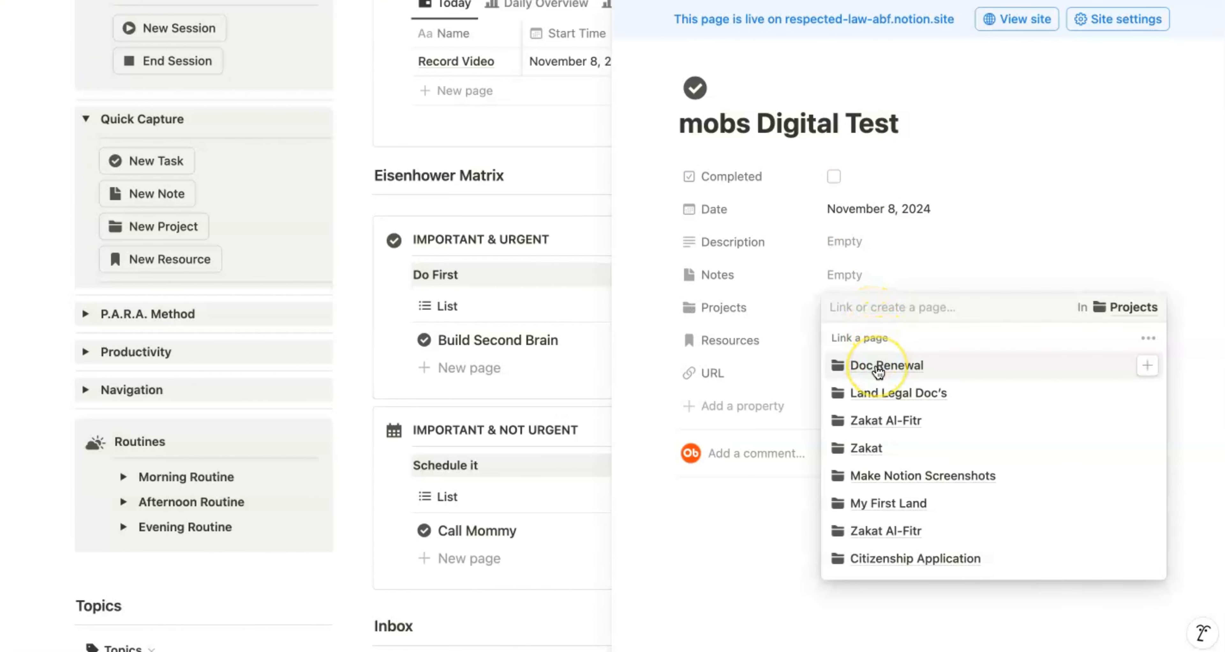
left_click(878, 368)
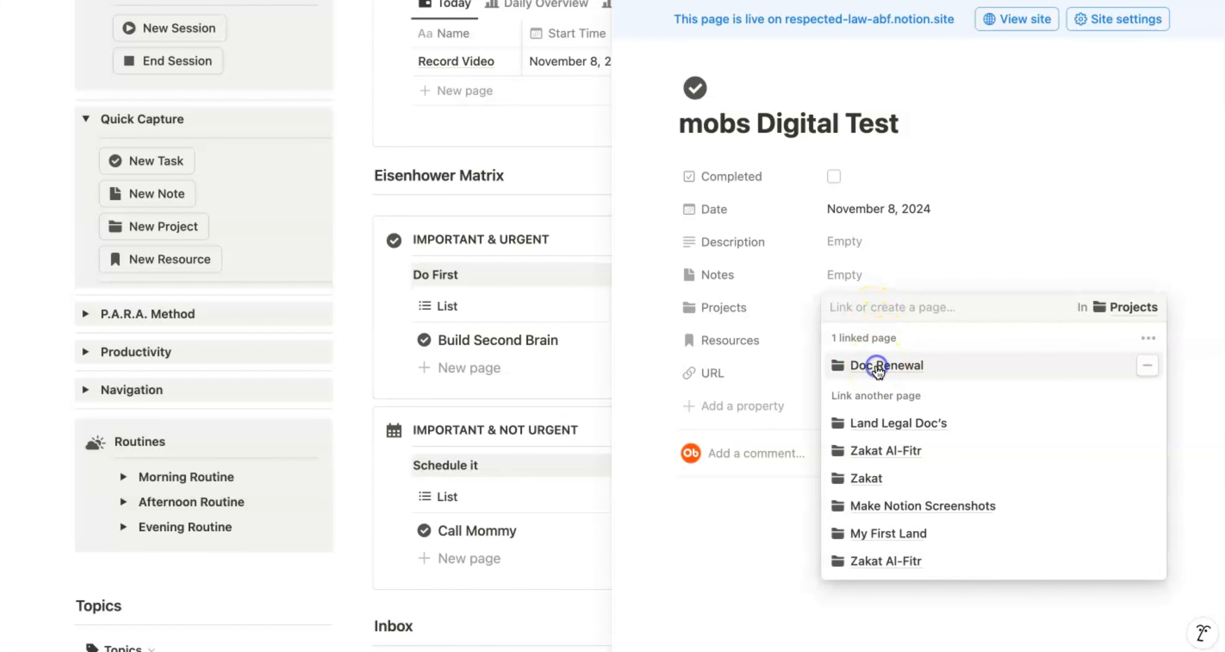
left_click(815, 305)
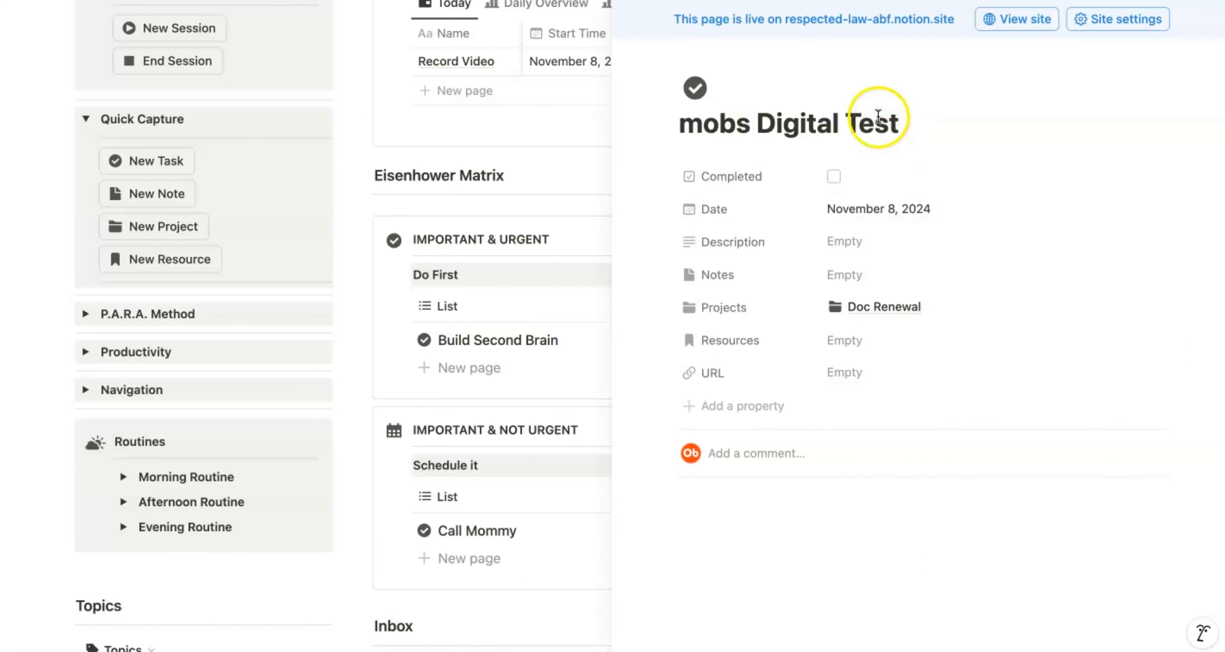
Step: Link the Bed Styles resource to the "mobs Digital Test" task and close the task page
left_click(876, 346)
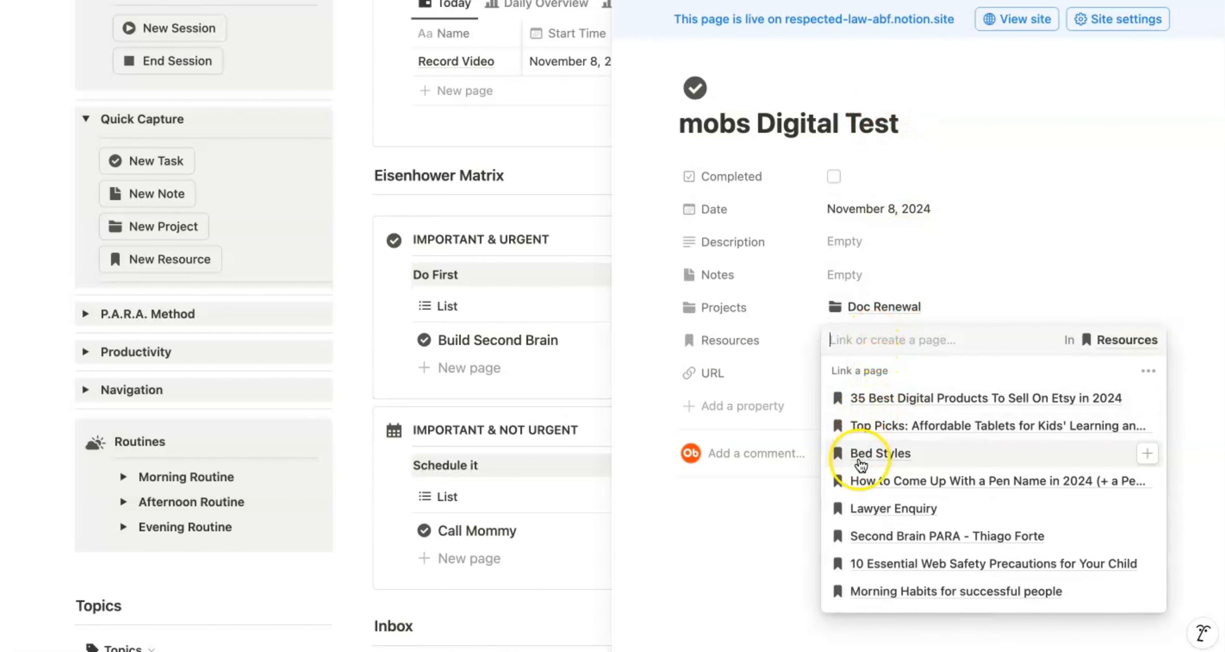
left_click(875, 454)
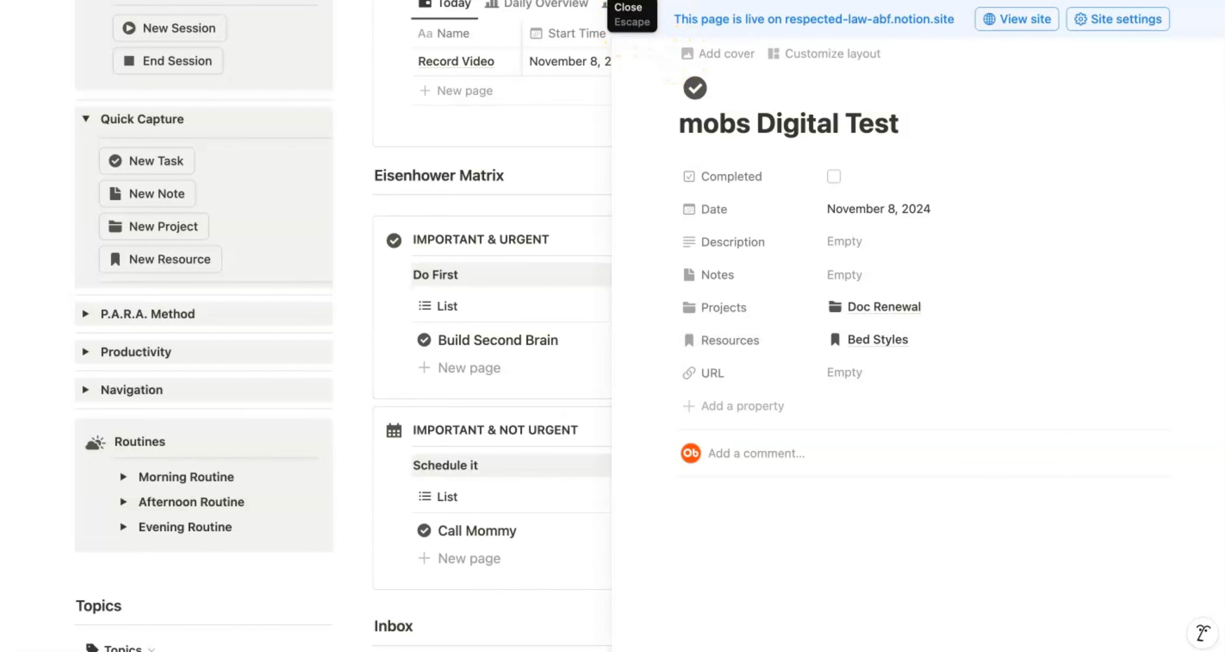
left_click(608, 125)
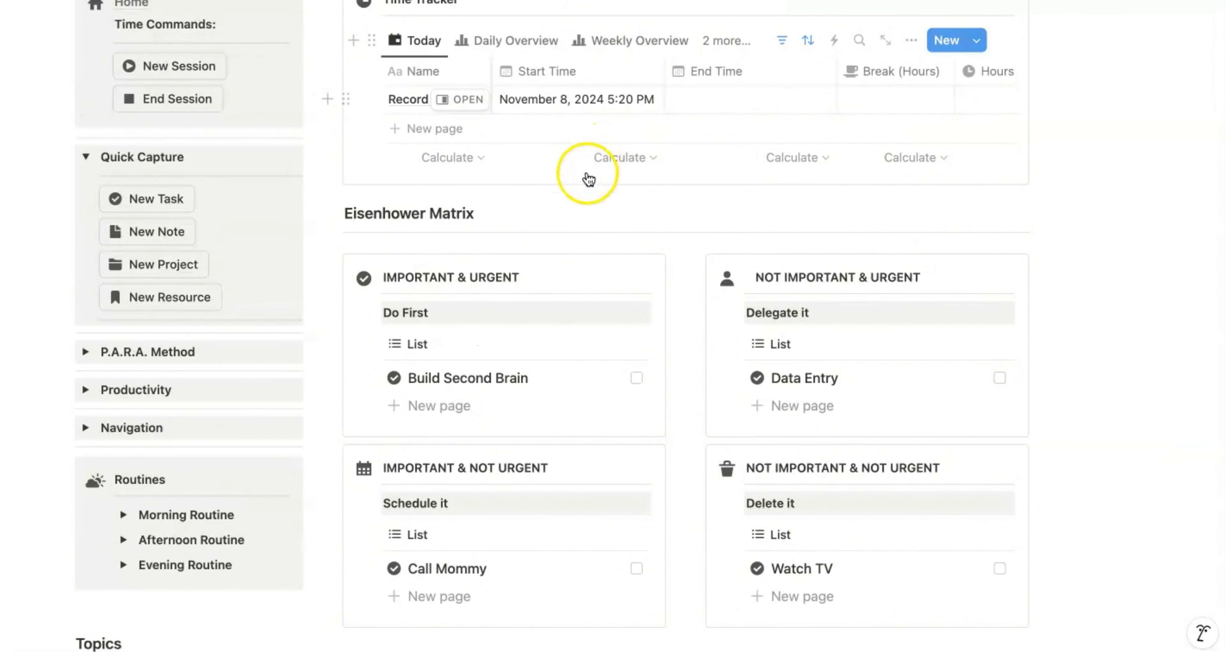
Step: View the Task entries in the dashboard's Inbox section and switch it back to the Projects view
scroll(583, 202, "down", 6)
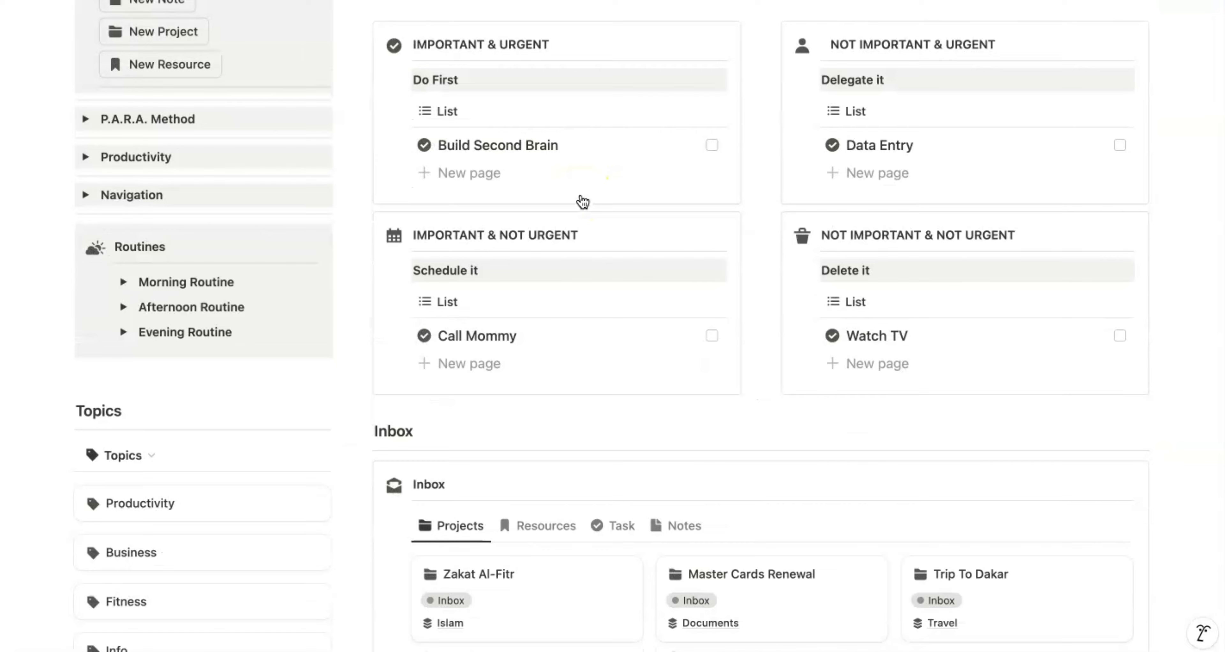
scroll(583, 202, "down", 2)
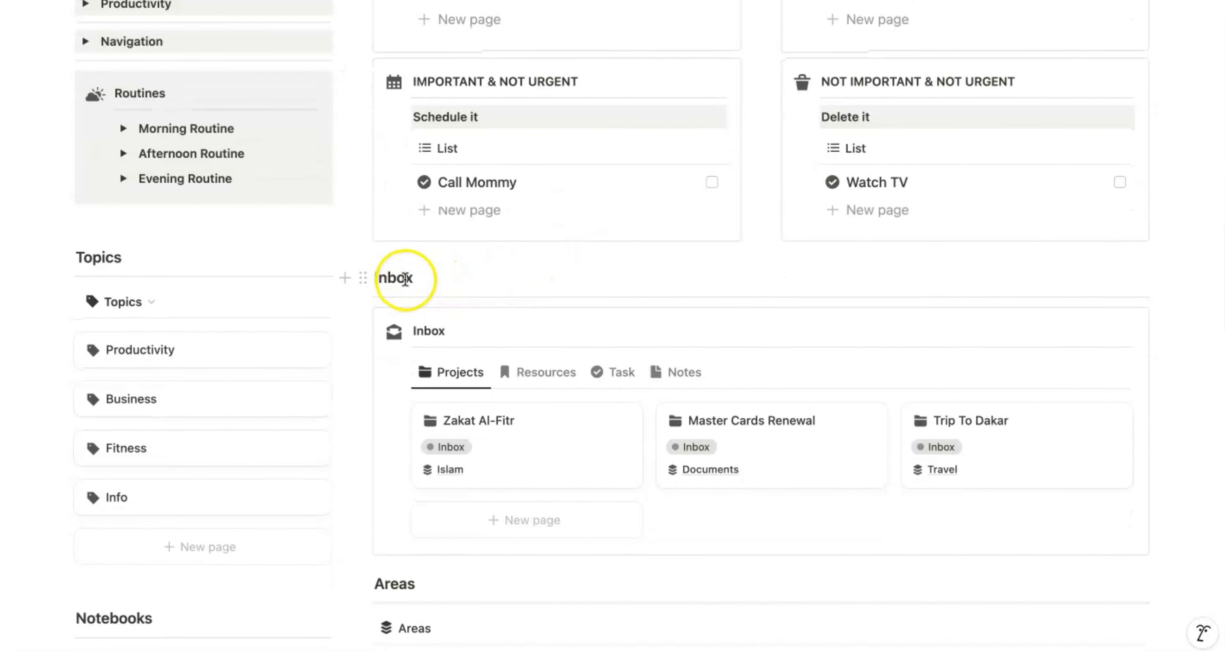
left_click(608, 375)
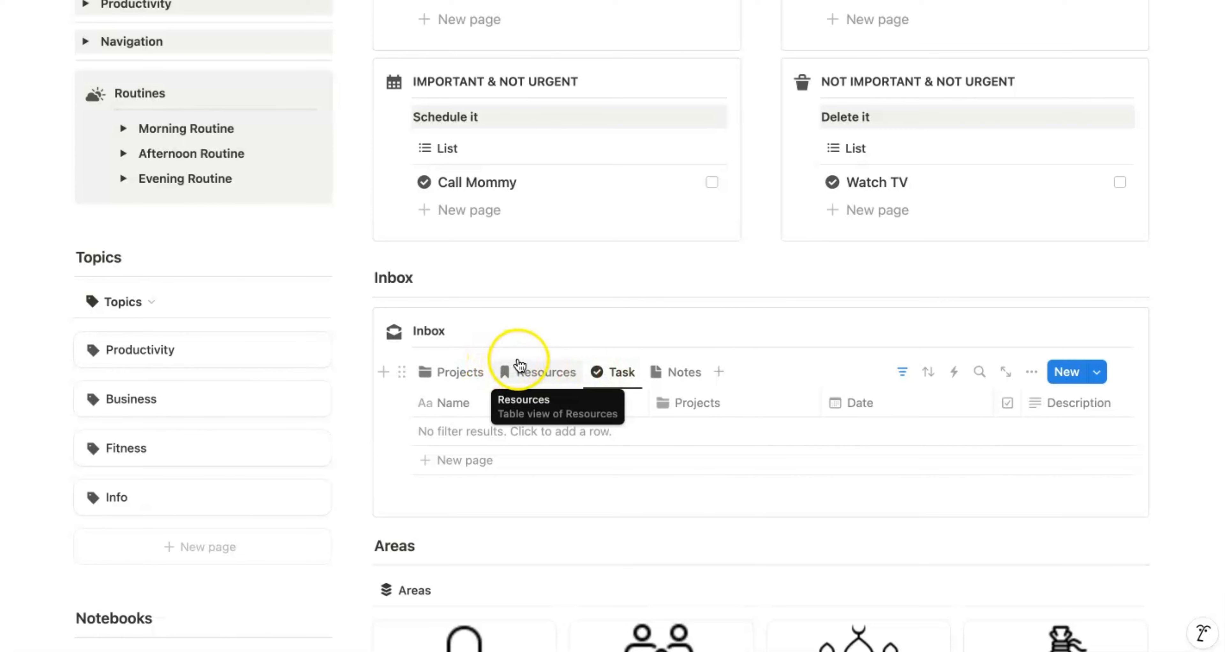
left_click(454, 372)
Step: Expand the Productivity section beneath P.A.R.A. Method and open its Inbox page
scroll(457, 376, "up", 2)
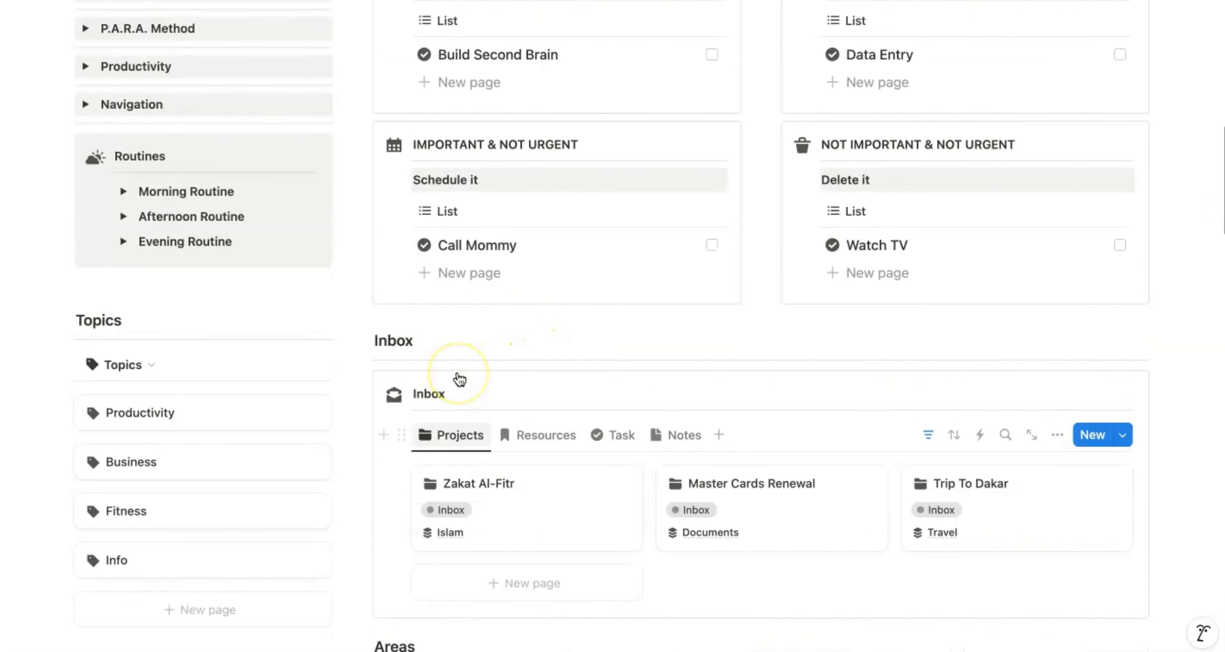
scroll(459, 379, "up", 10)
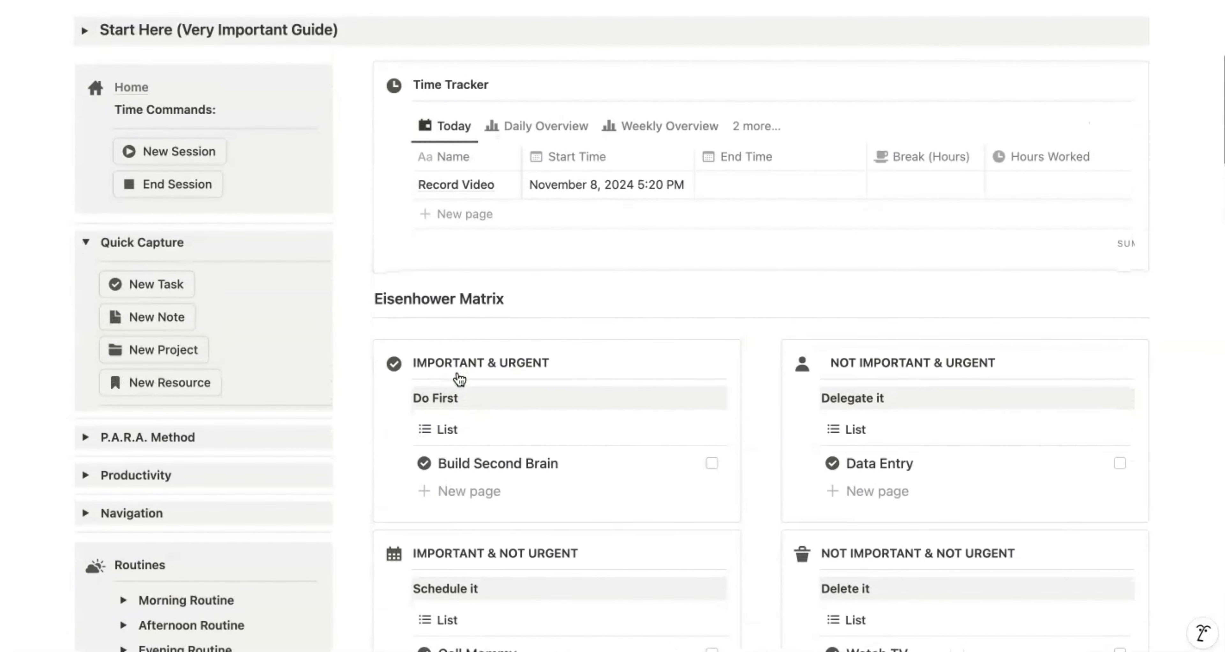
scroll(460, 379, "down", 5)
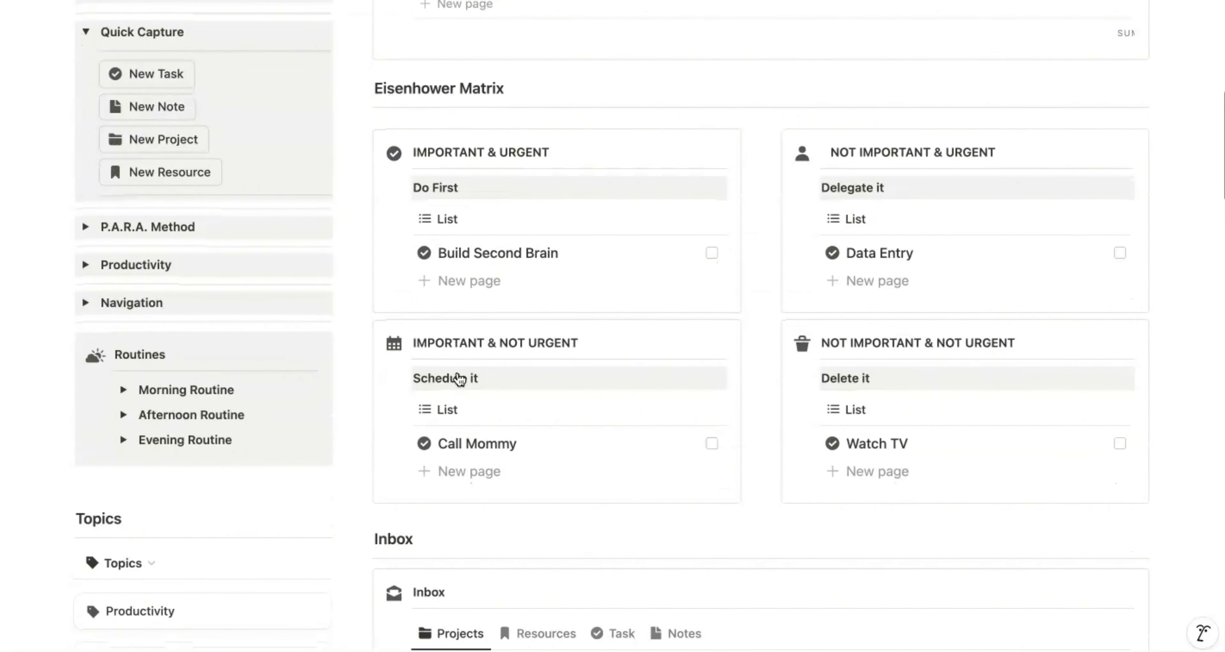
left_click(86, 265)
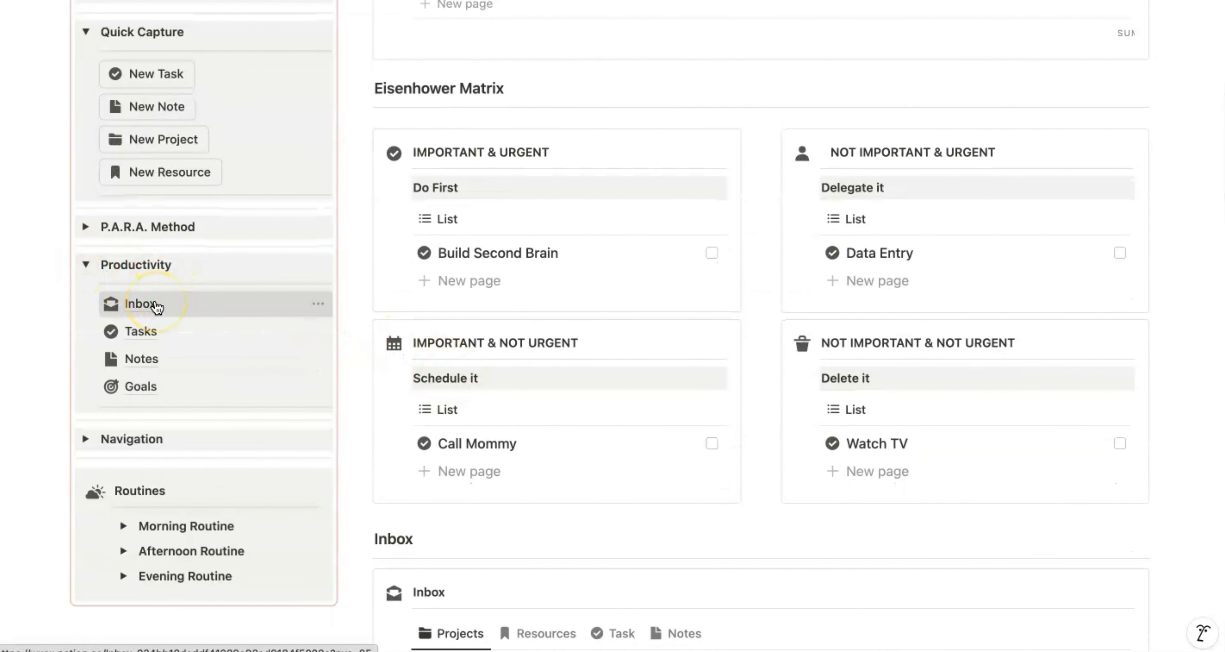
left_click(157, 308)
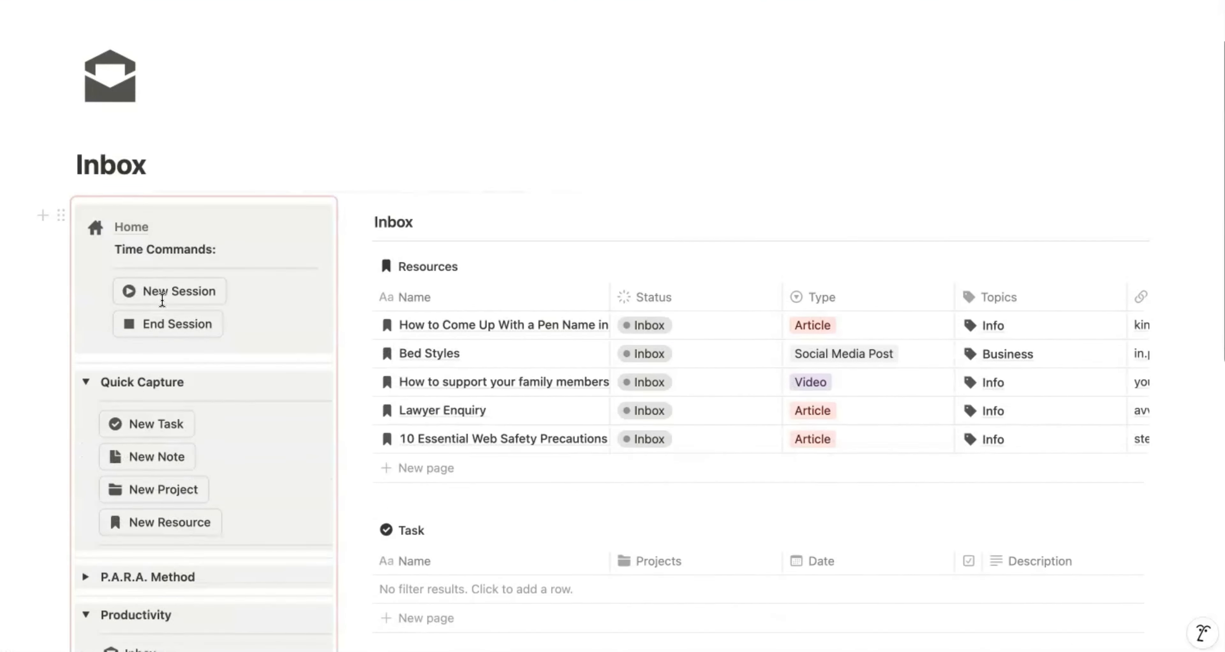
Step: Open the Tasks page from the Productivity section to view today's tasks
scroll(162, 299, "down", 5)
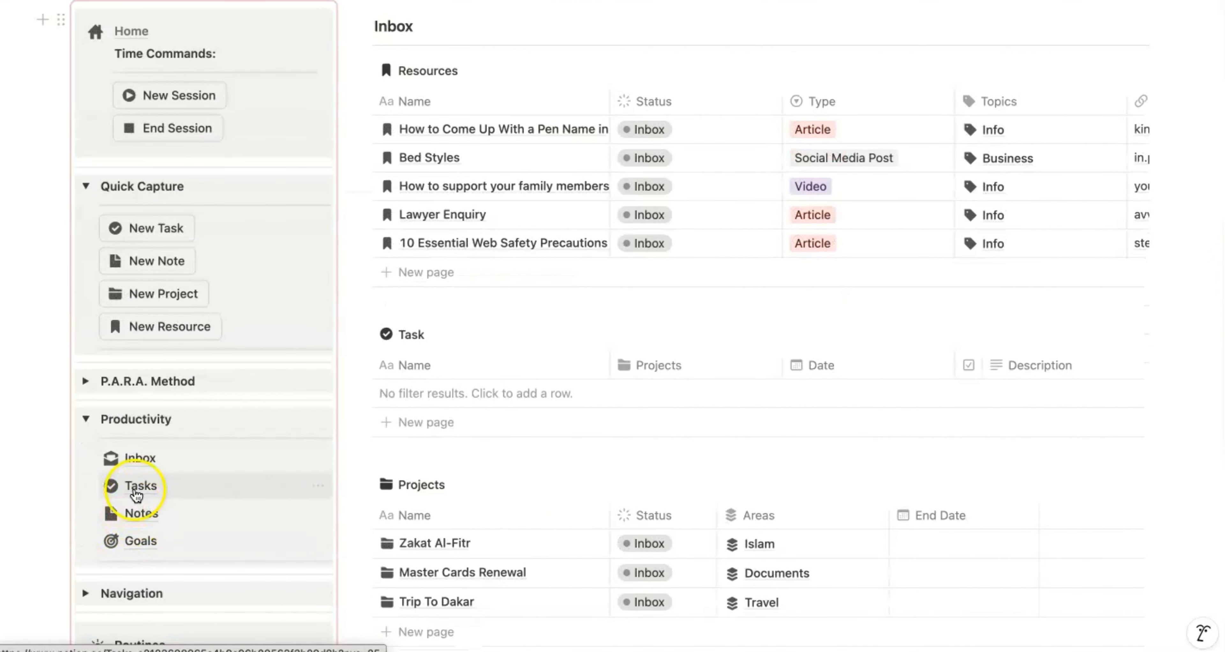
left_click(138, 489)
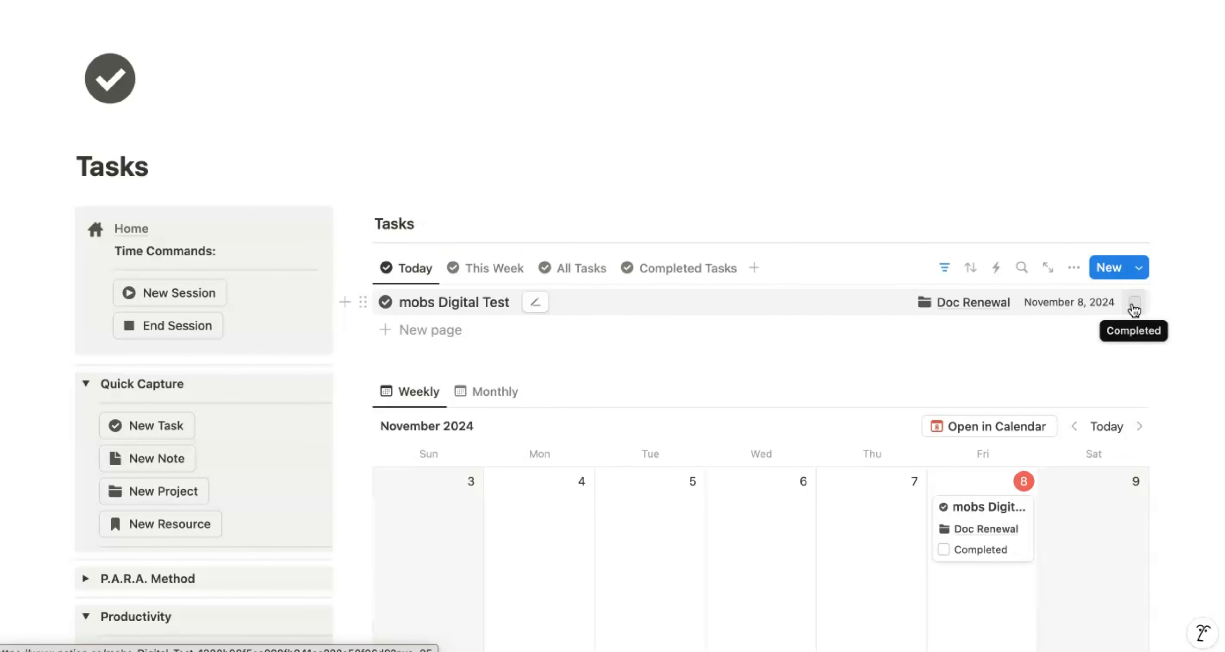
Step: Return to the Home dashboard and examine the four quadrants of the Eisenhower Matrix
left_click(132, 236)
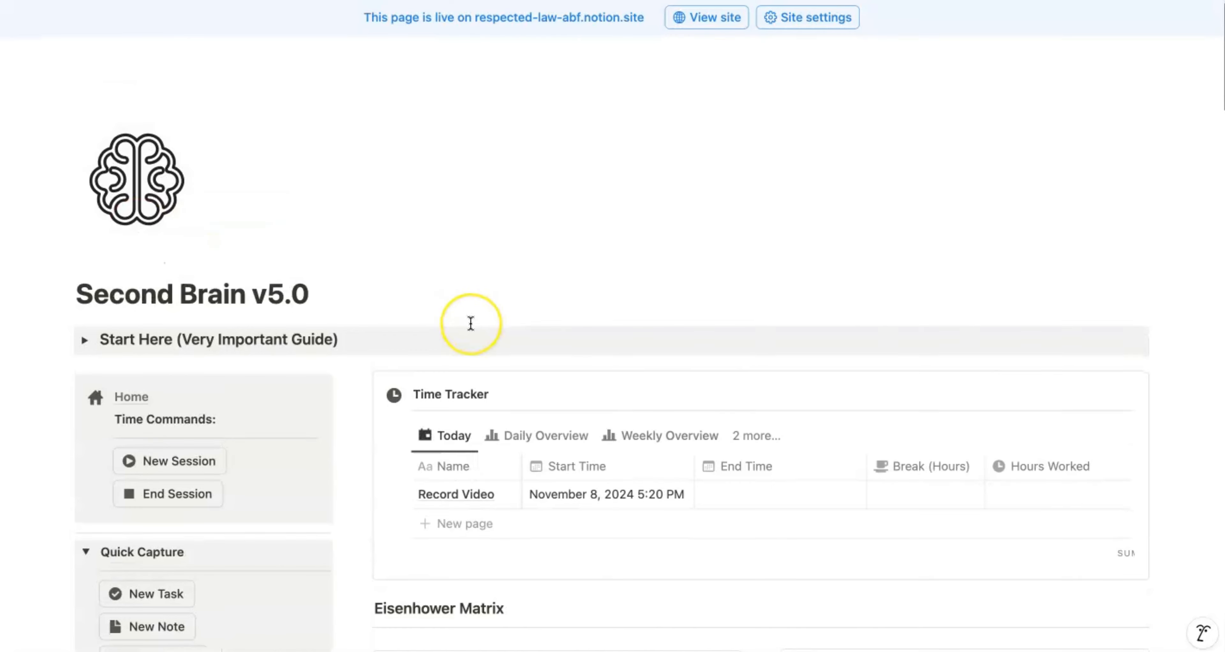
scroll(470, 322, "down", 3)
scroll(471, 323, "down", 3)
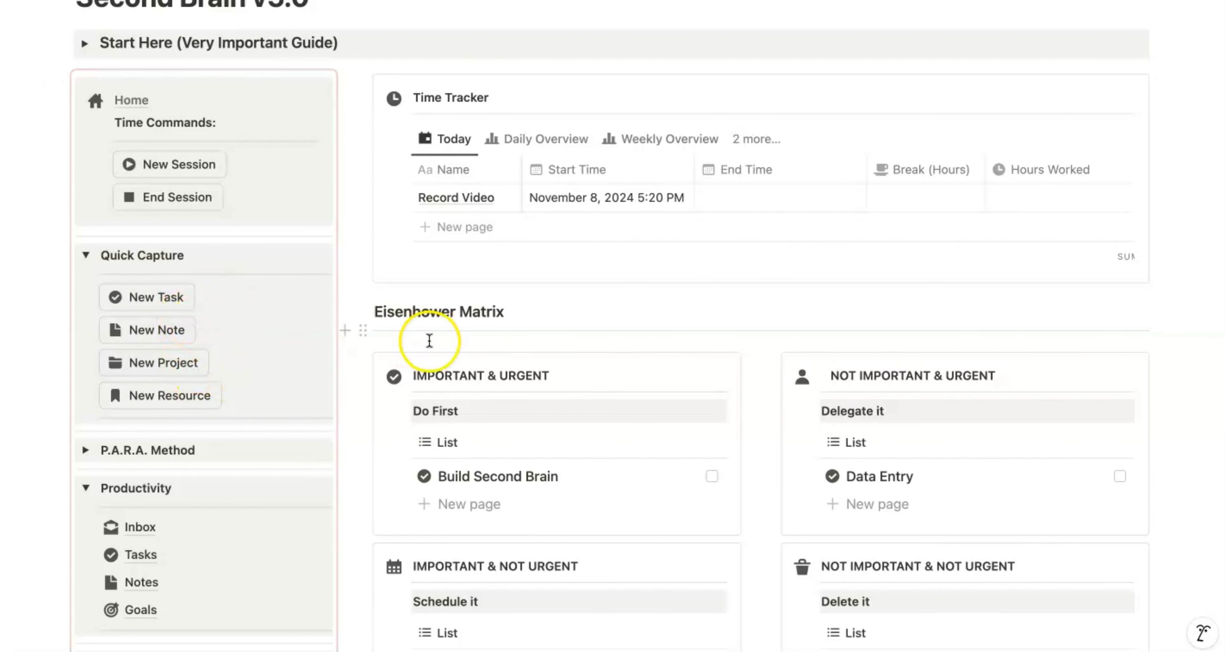
scroll(504, 333, "down", 2)
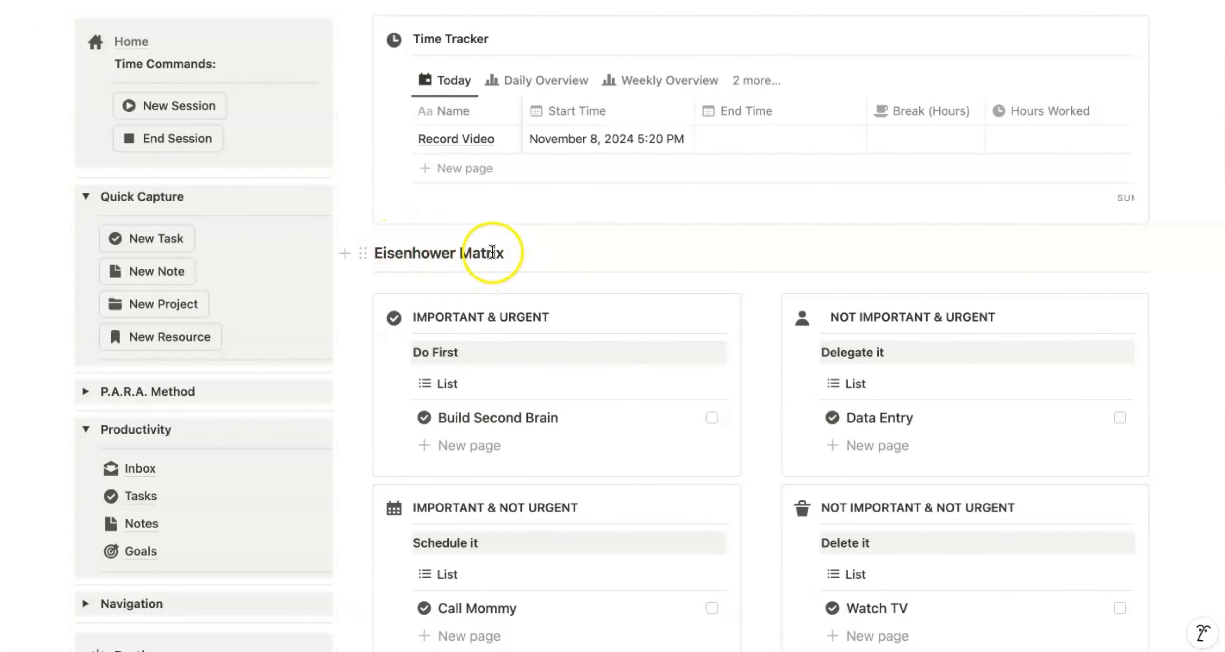
scroll(515, 253, "down", 2)
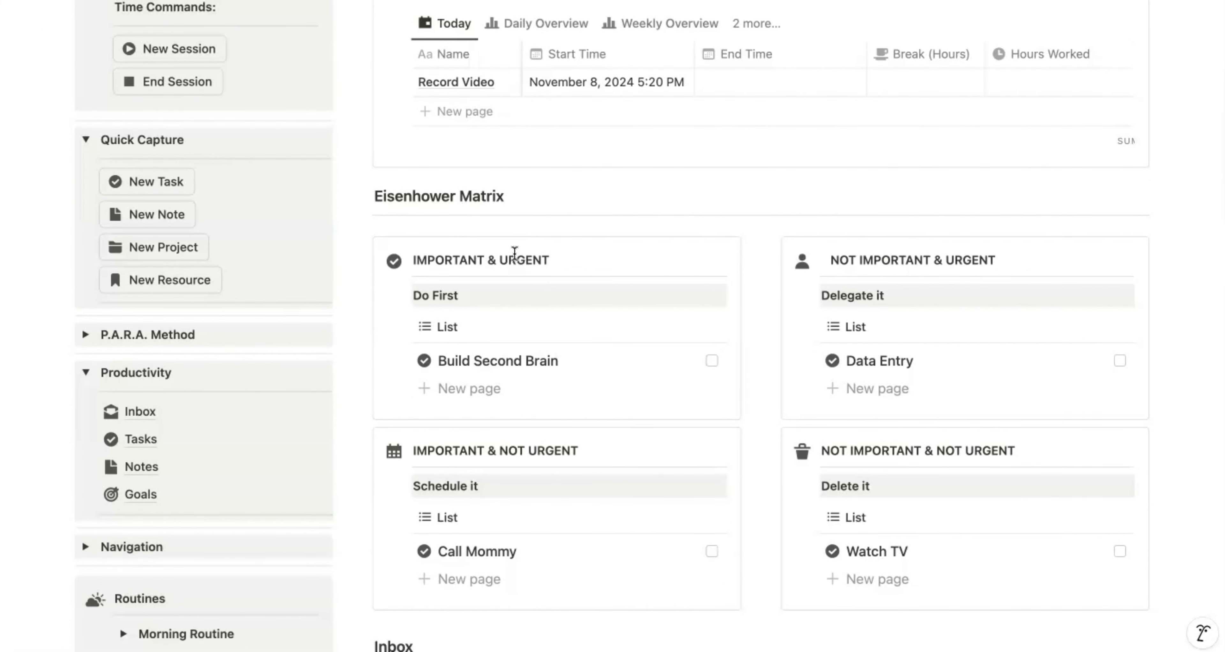
Step: Add a new page to the Important & Urgent list of the Eisenhower Matrix and title it "Record A video"
scroll(514, 253, "down", 1)
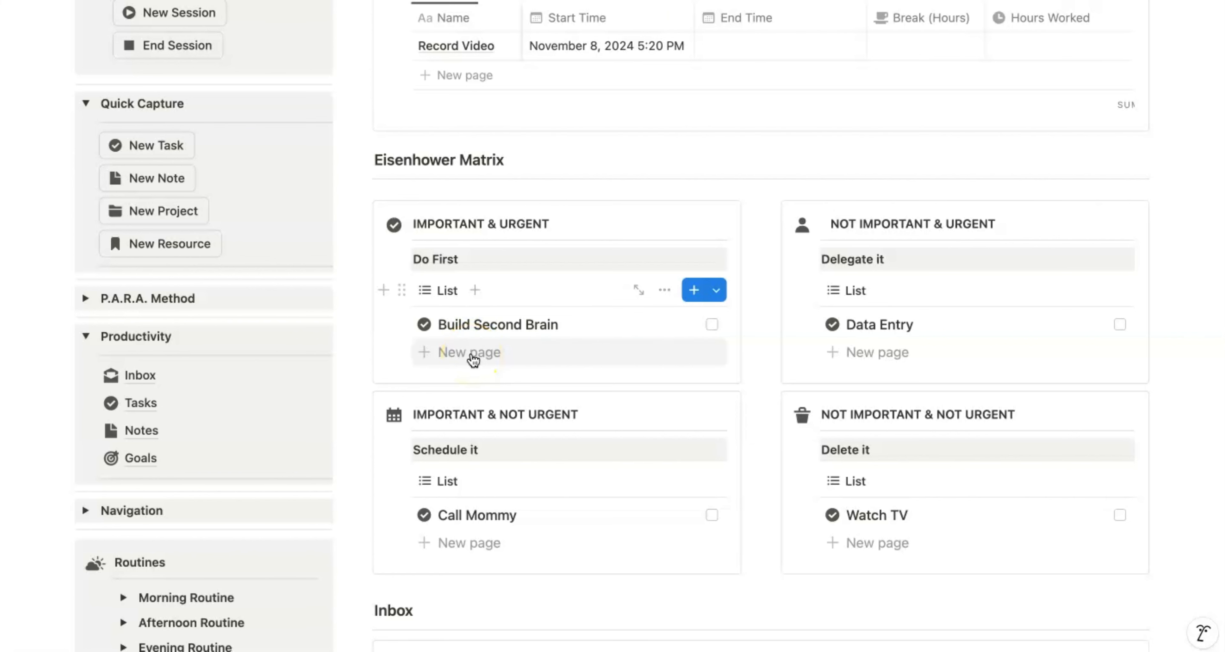
scroll(472, 358, "down", 1)
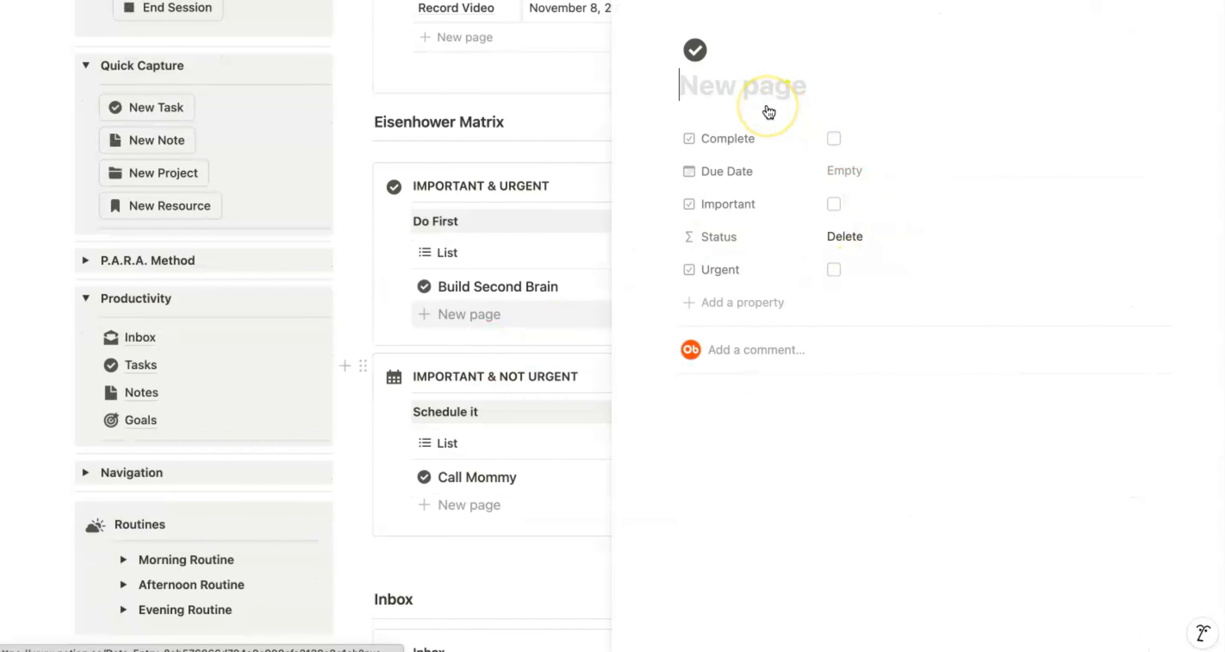
type("Rec")
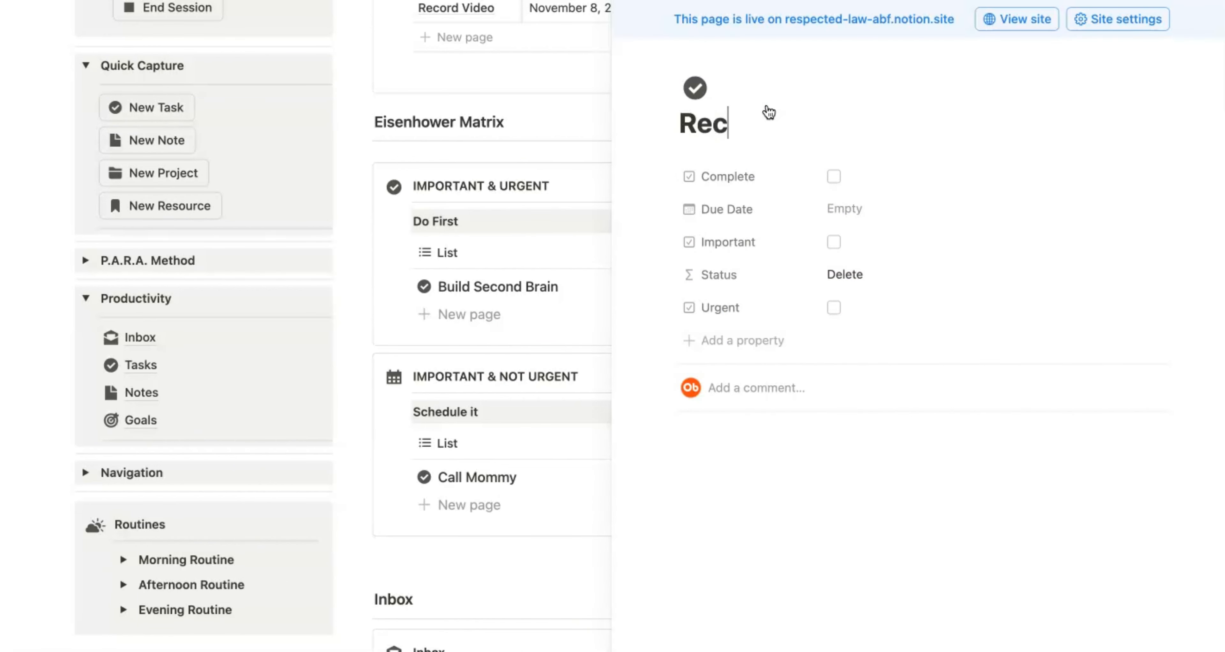
type("ord A ")
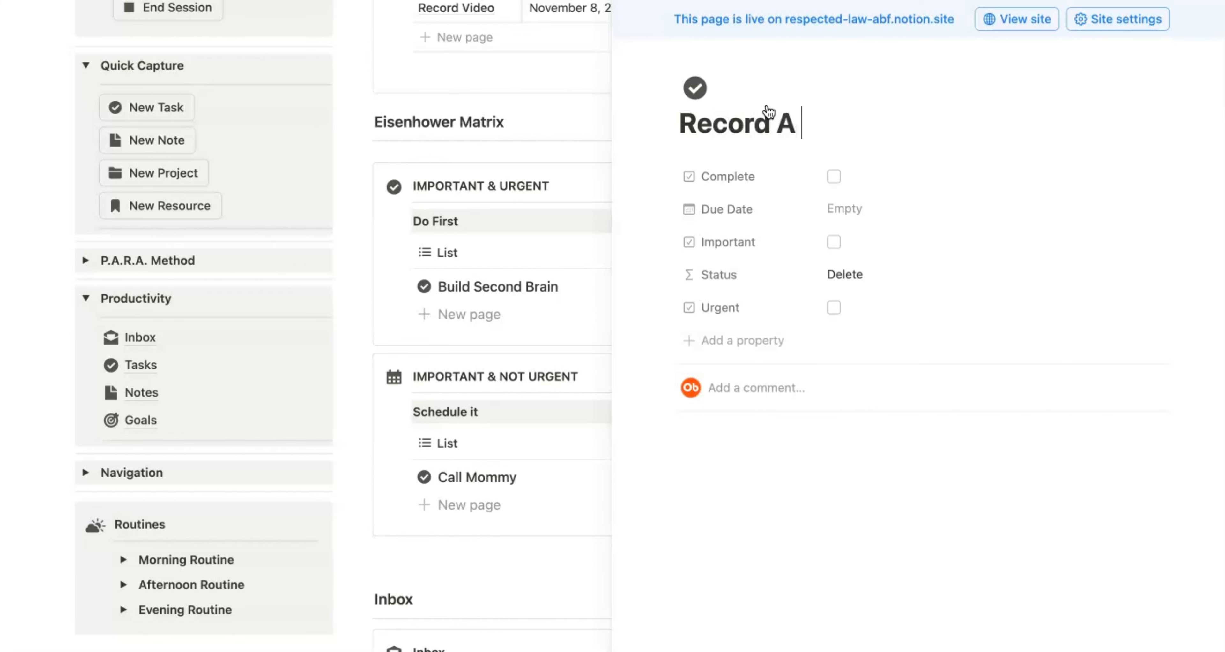
type("vide")
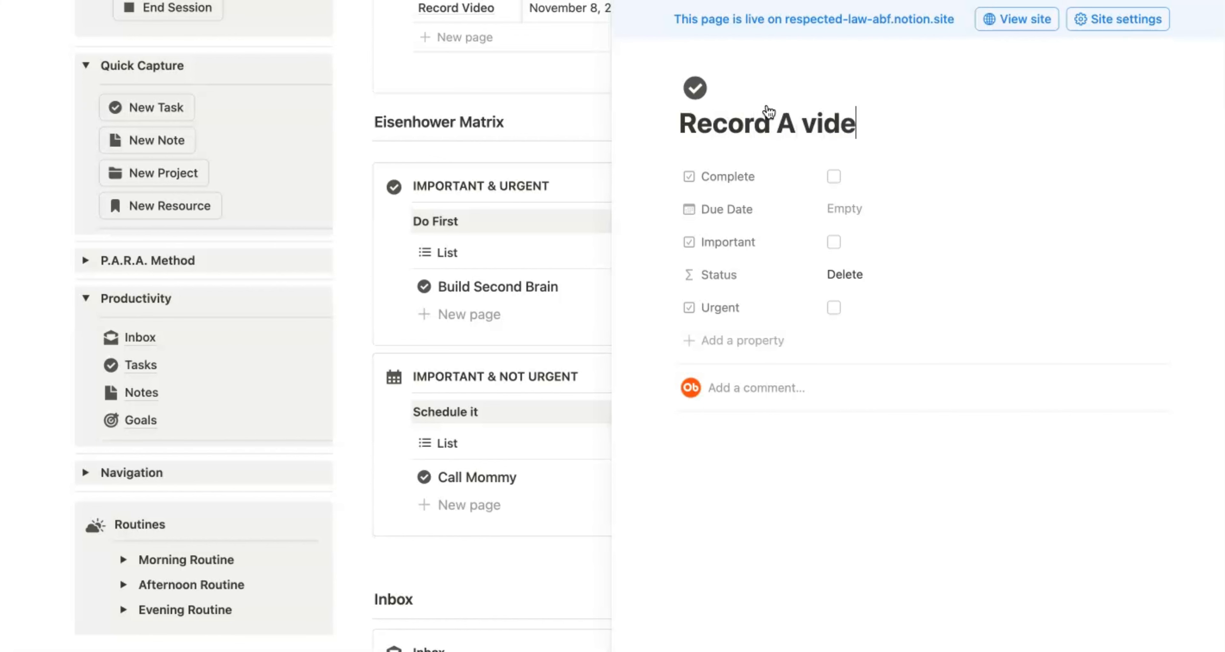
type("o")
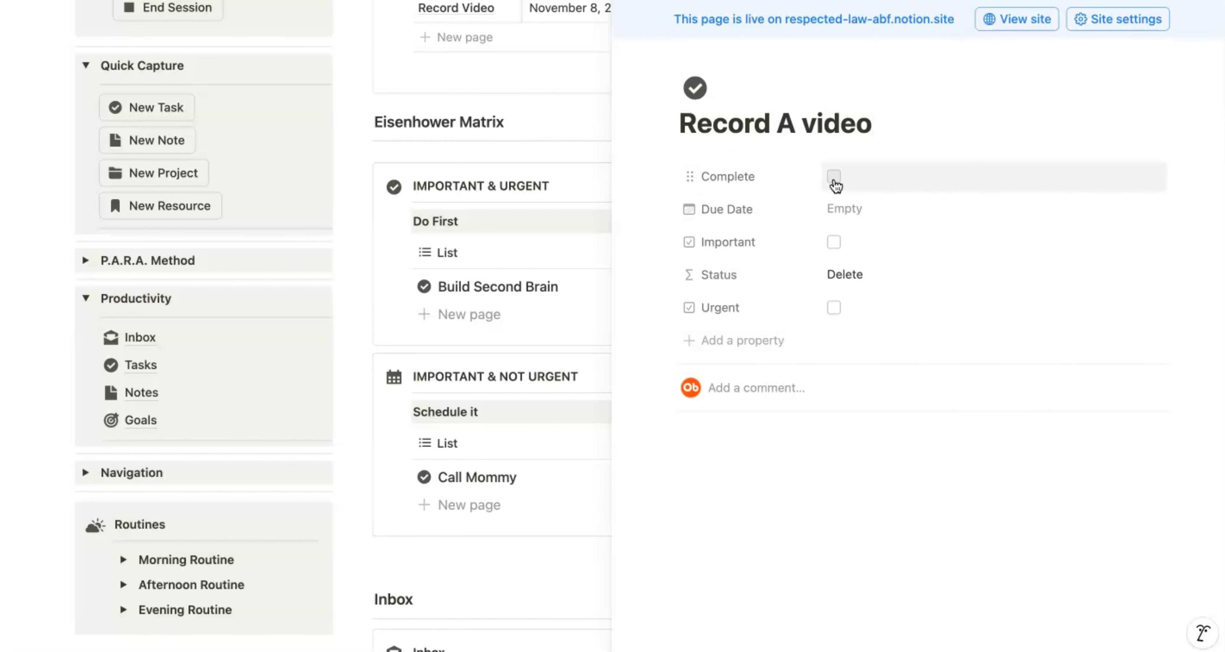
Step: Set the Due Date of the "Record A video" page to Nov 8, 2024
left_click(842, 209)
left_click(842, 208)
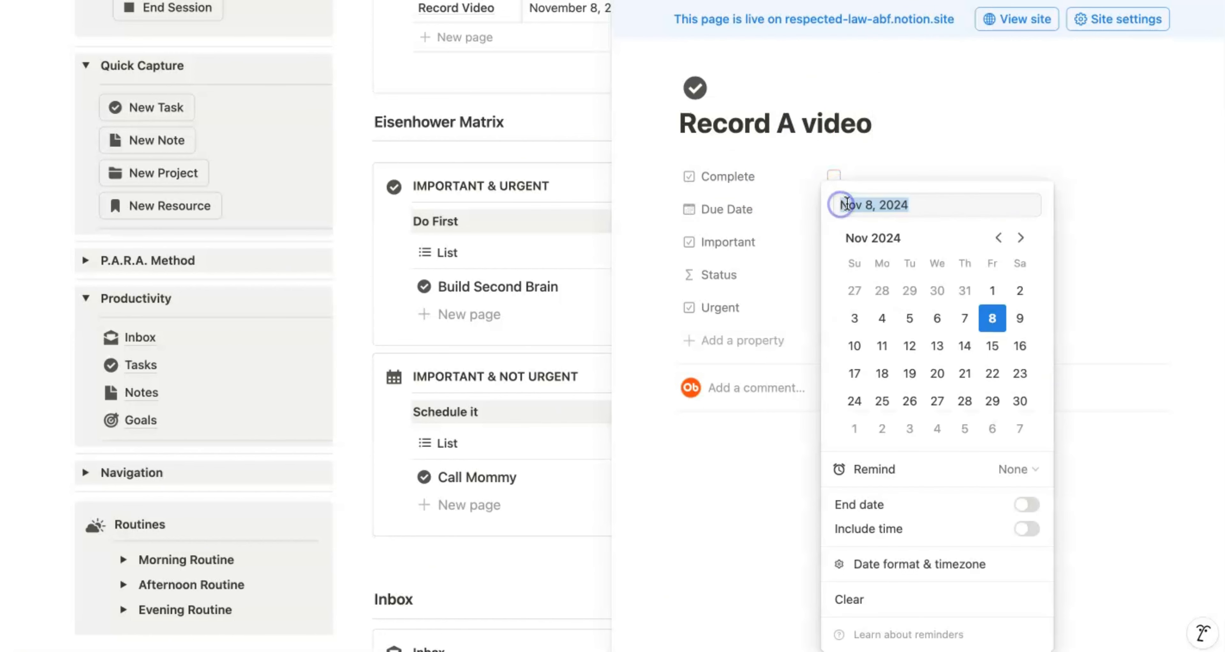
left_click(992, 318)
left_click(885, 320)
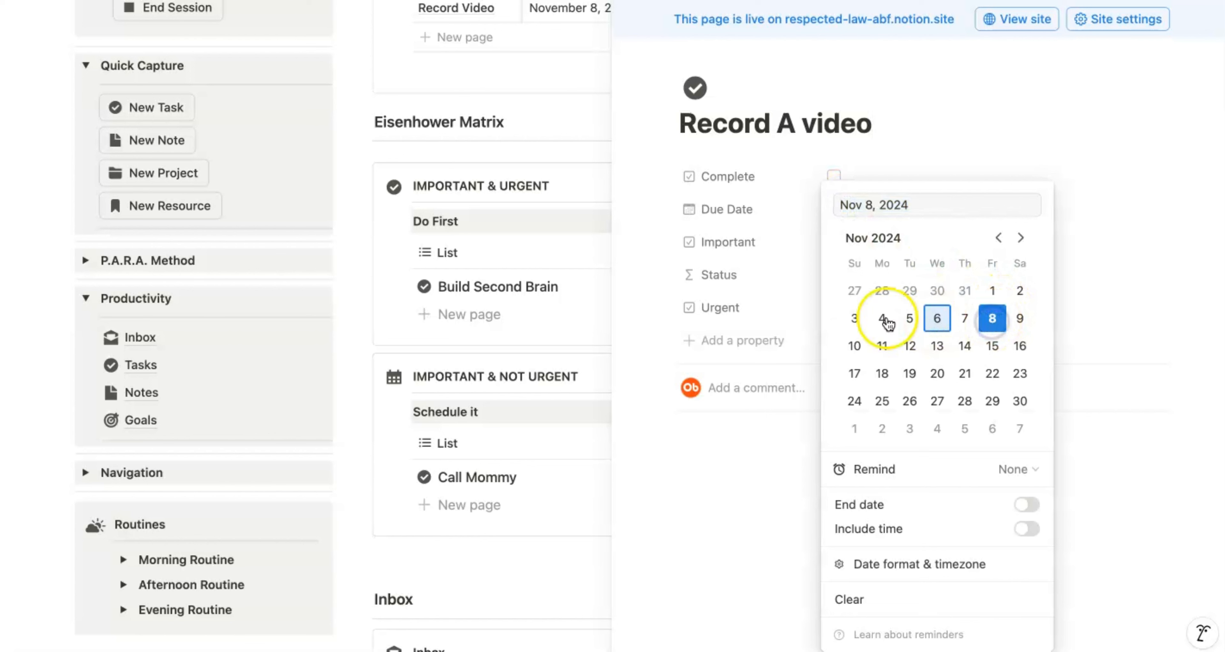
left_click(811, 285)
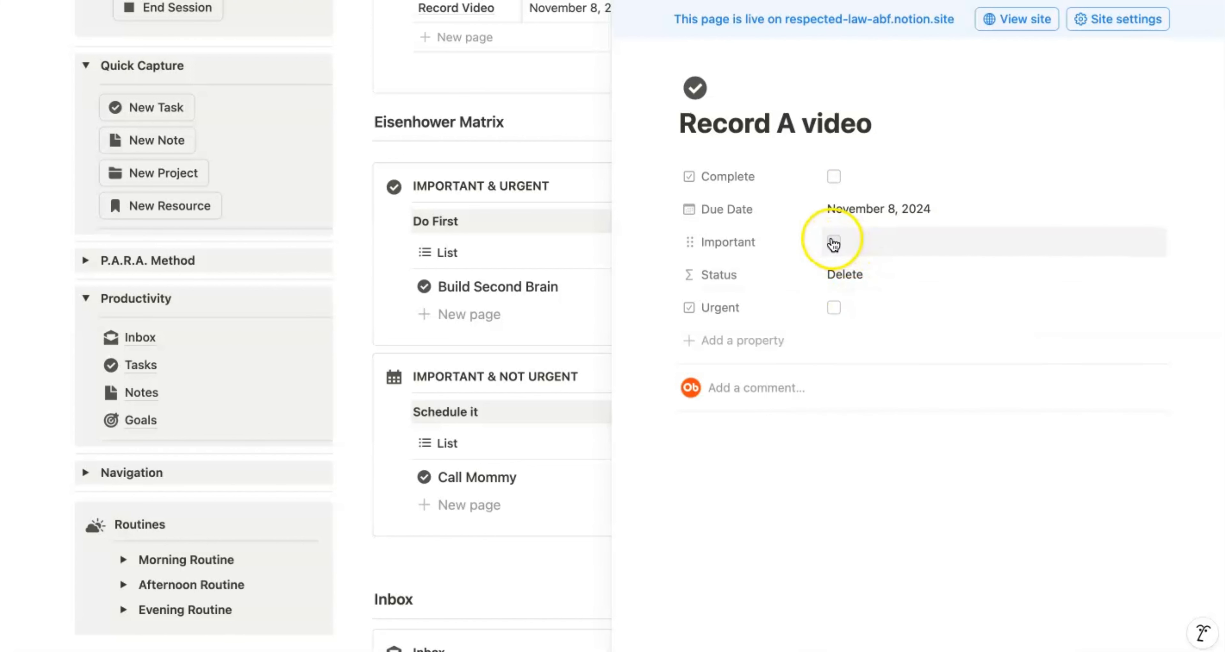
Step: Mark the "Record A video" page as both Important and Urgent, and close it
left_click(834, 242)
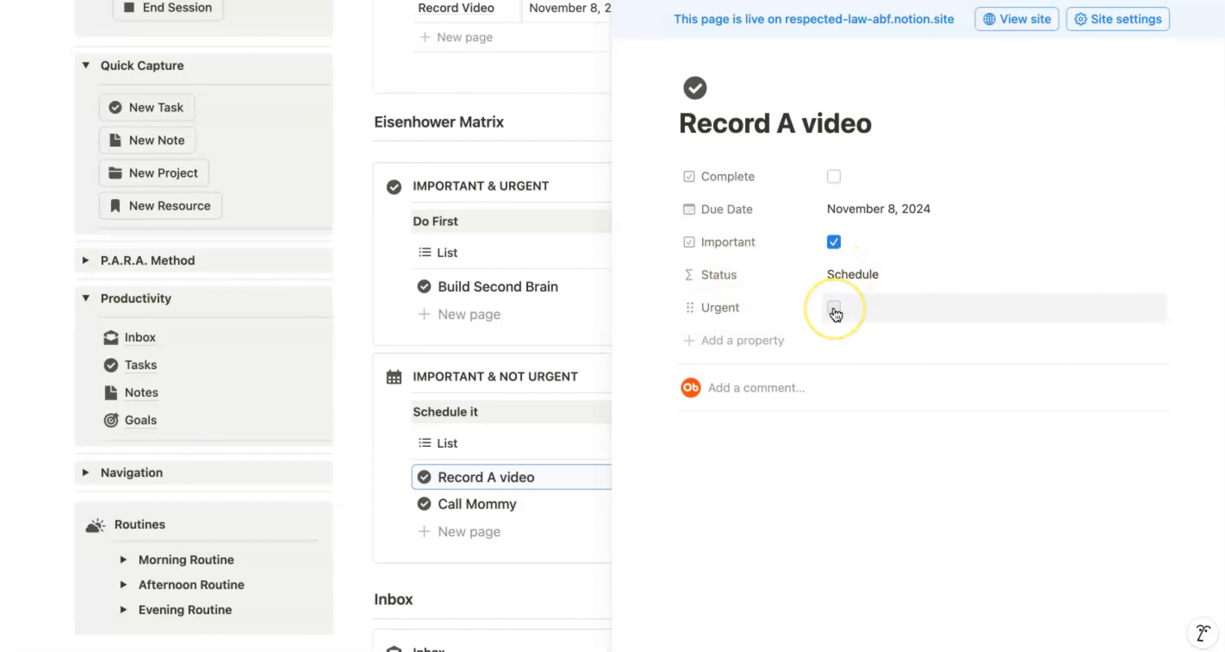
left_click(834, 309)
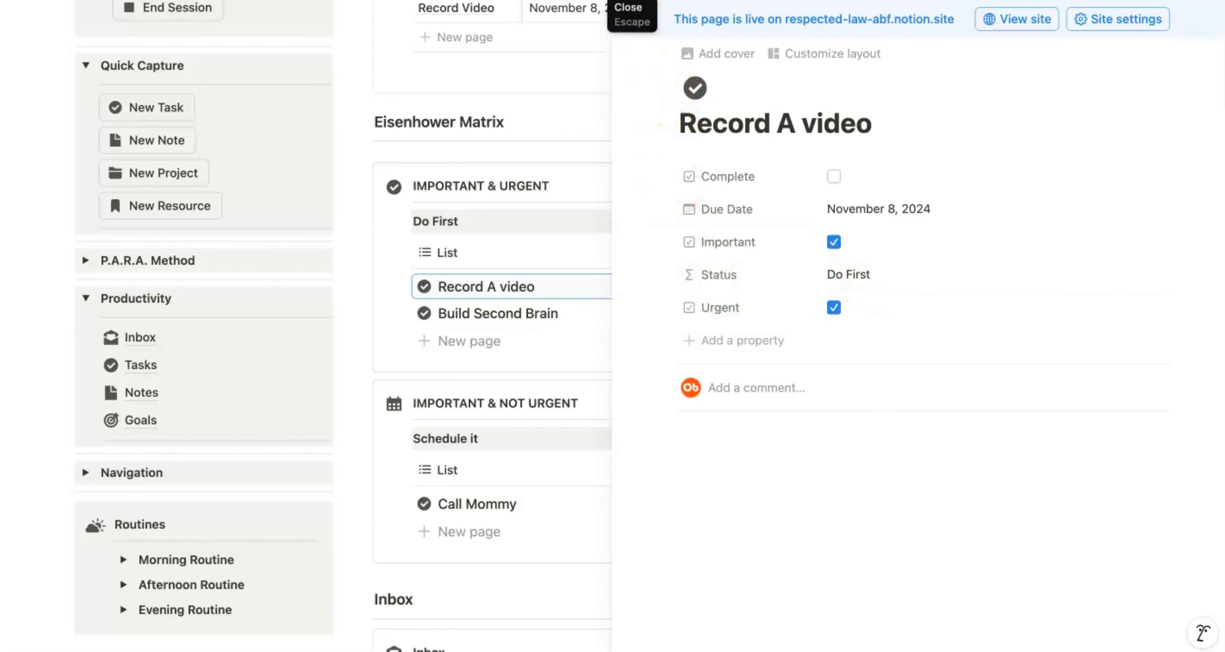
key("Escape")
scroll(585, 164, "up", 2)
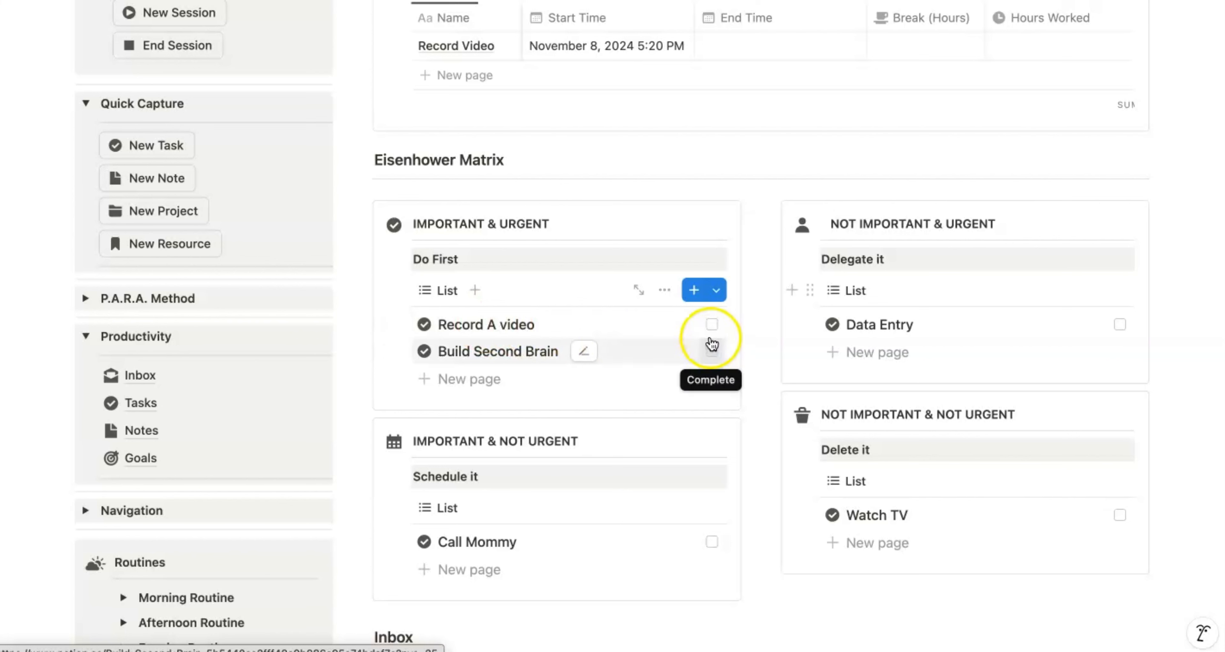
Step: Mark the "Record A video" item as complete in the Important & Urgent list of the Eisenhower Matrix
left_click(711, 325)
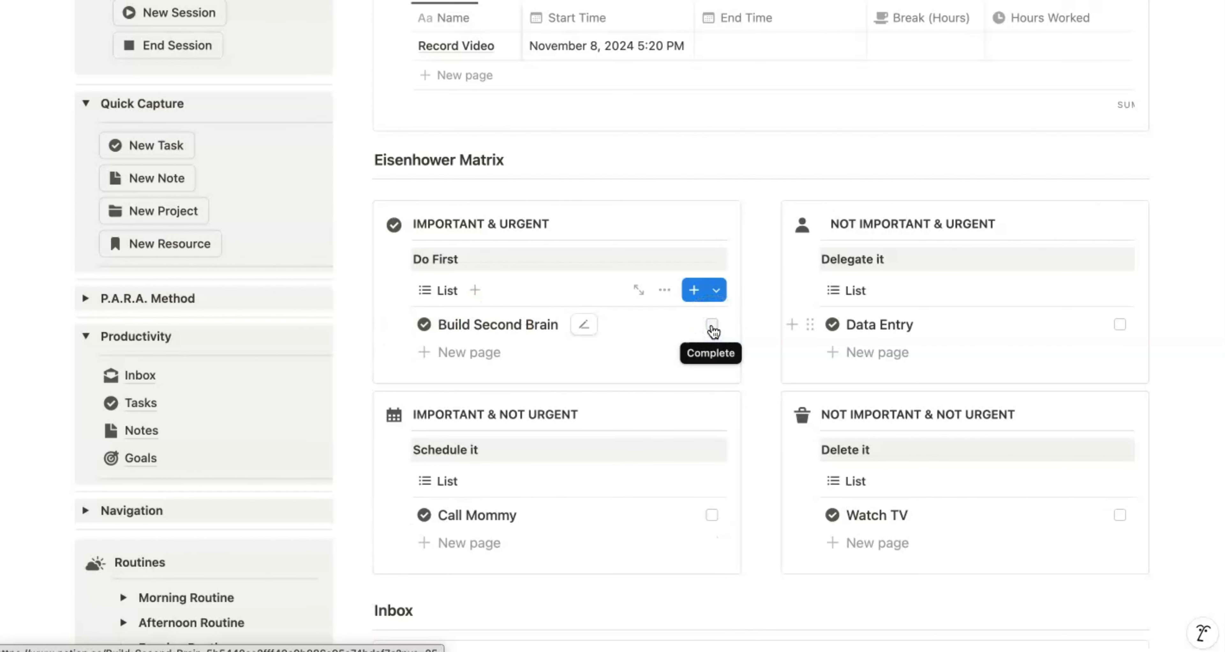
scroll(713, 327, "down", 5)
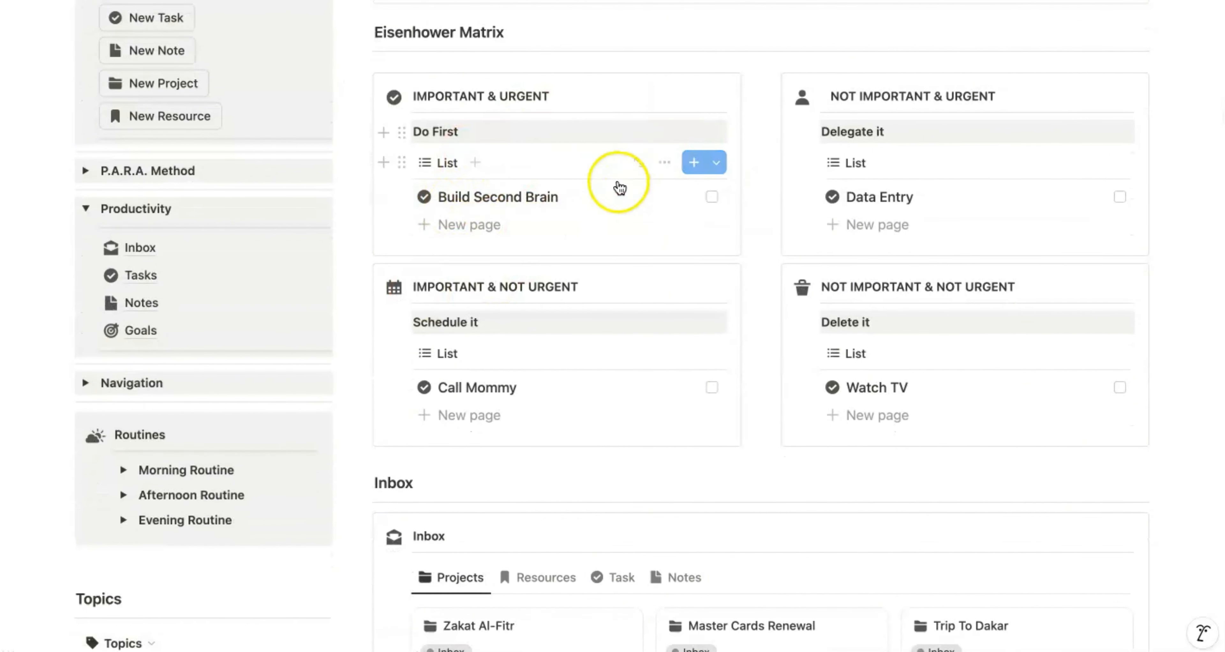
scroll(429, 434, "down", 1)
scroll(430, 436, "up", 2)
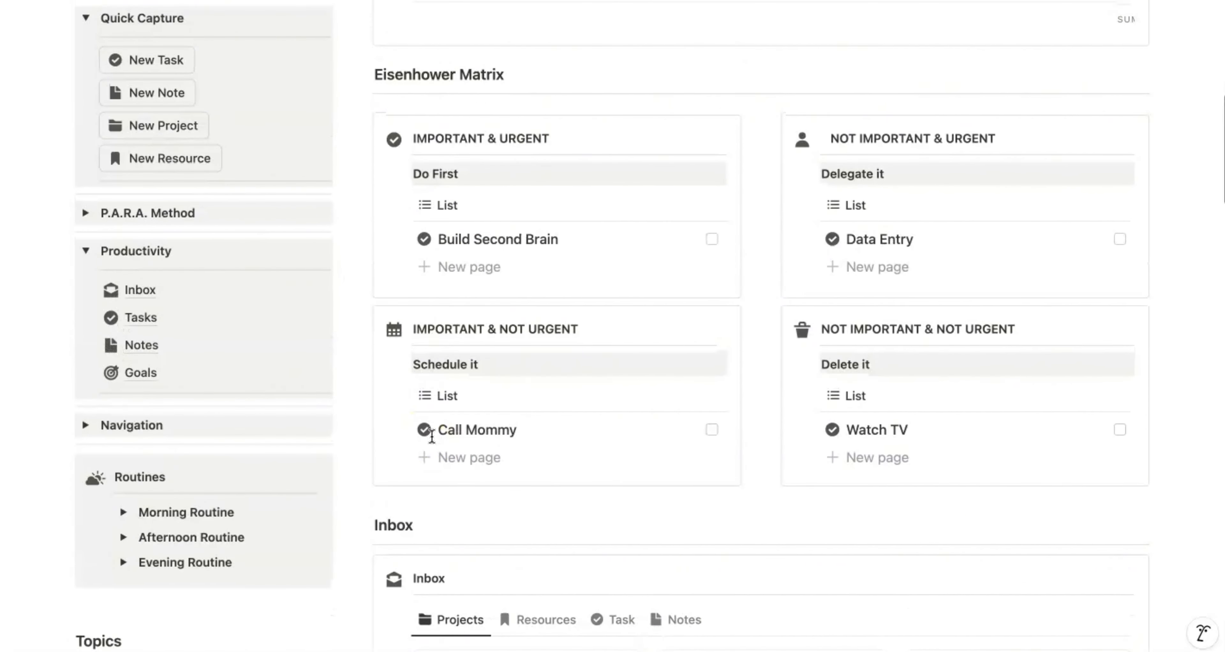
Step: Examine the project cards in the Inbox section below the Eisenhower Matrix
scroll(432, 436, "down", 9)
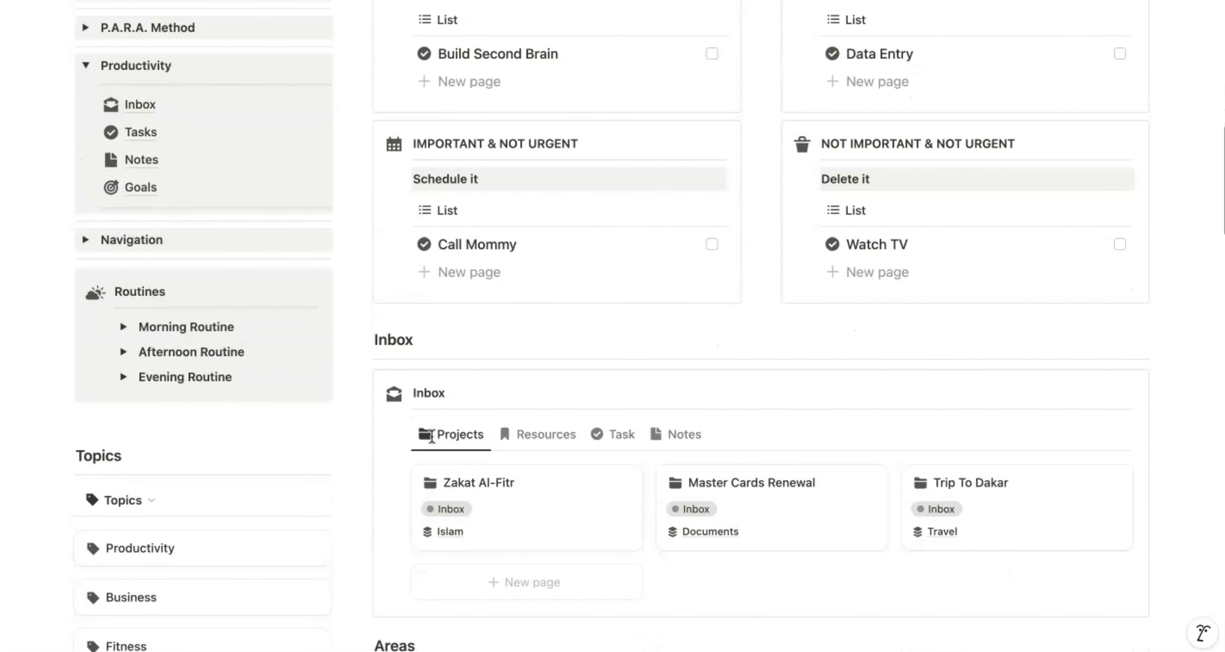
scroll(431, 436, "down", 3)
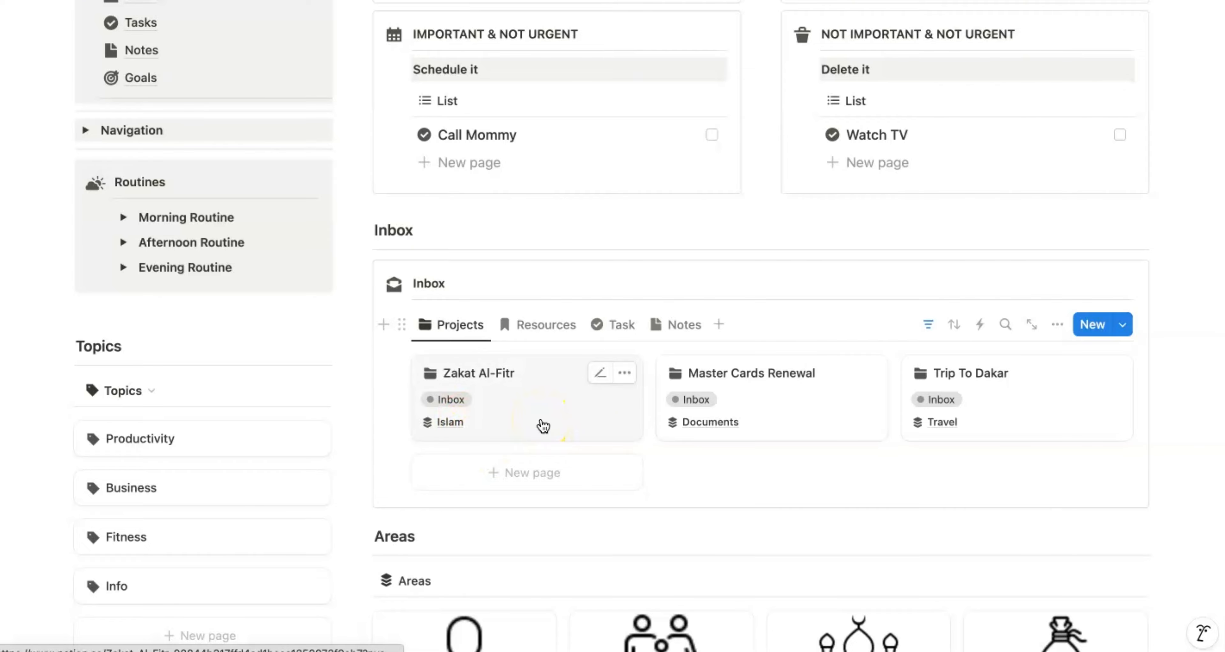
scroll(543, 425, "up", 3)
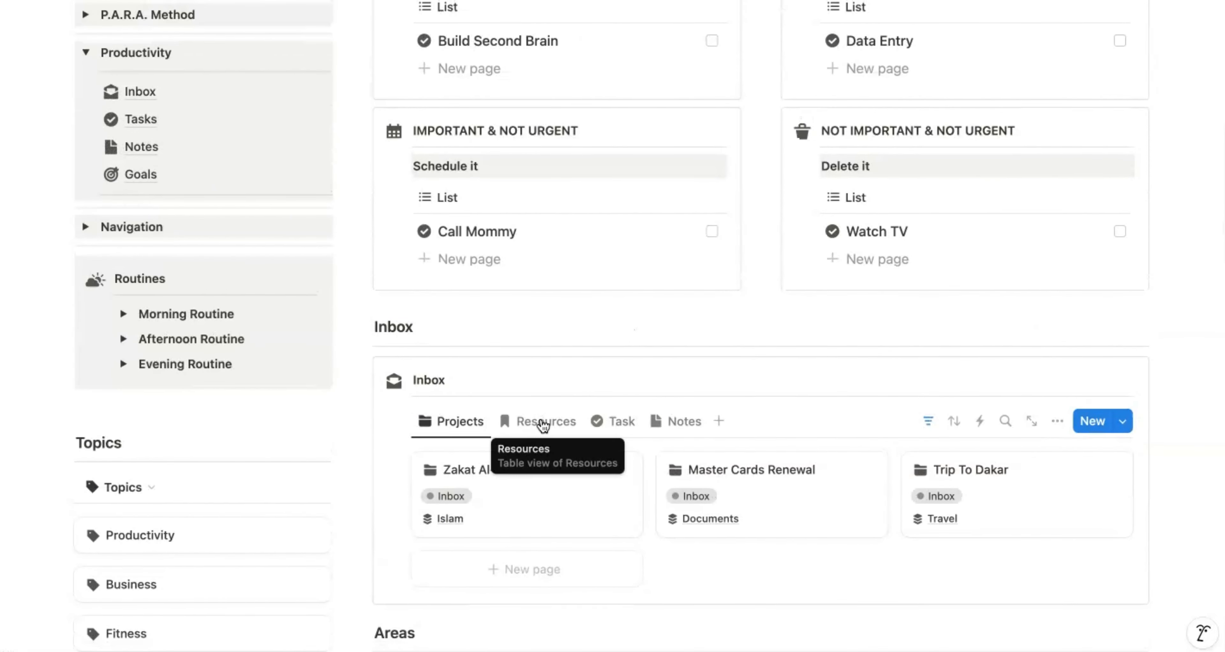
scroll(543, 425, "up", 4)
scroll(543, 424, "down", 3)
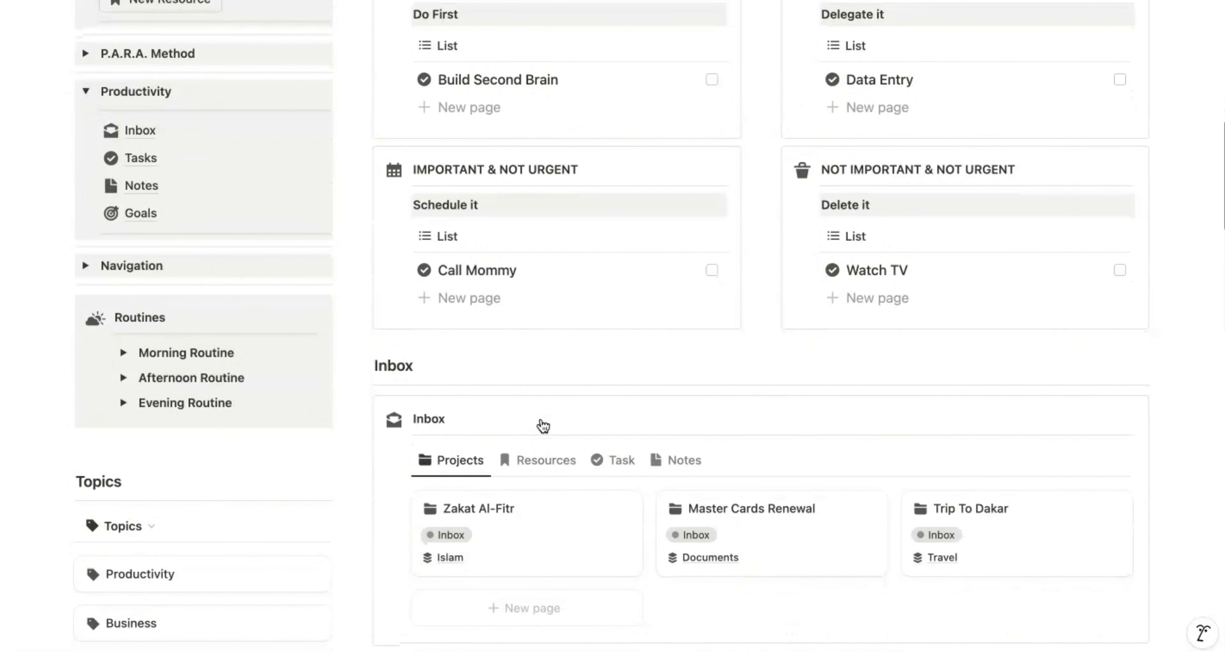
scroll(543, 425, "up", 2)
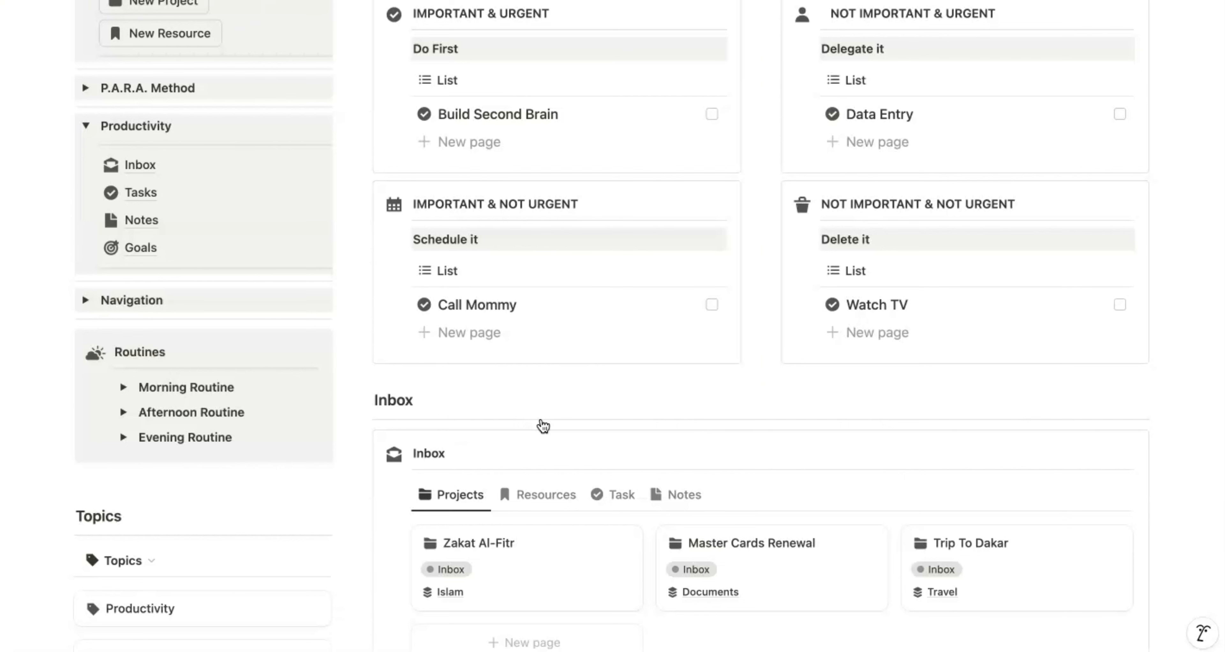
Step: Create a new project from Quick Capture and title it "trip to Bali"
scroll(229, 103, "up", 3)
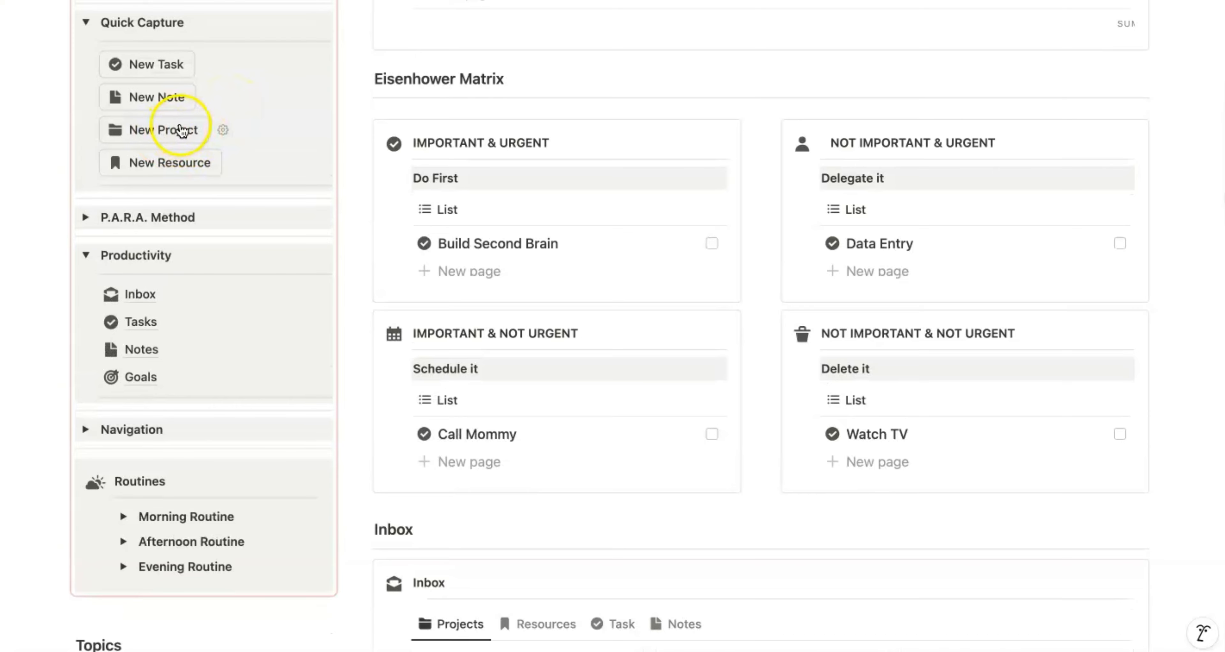
scroll(178, 125, "up", 2)
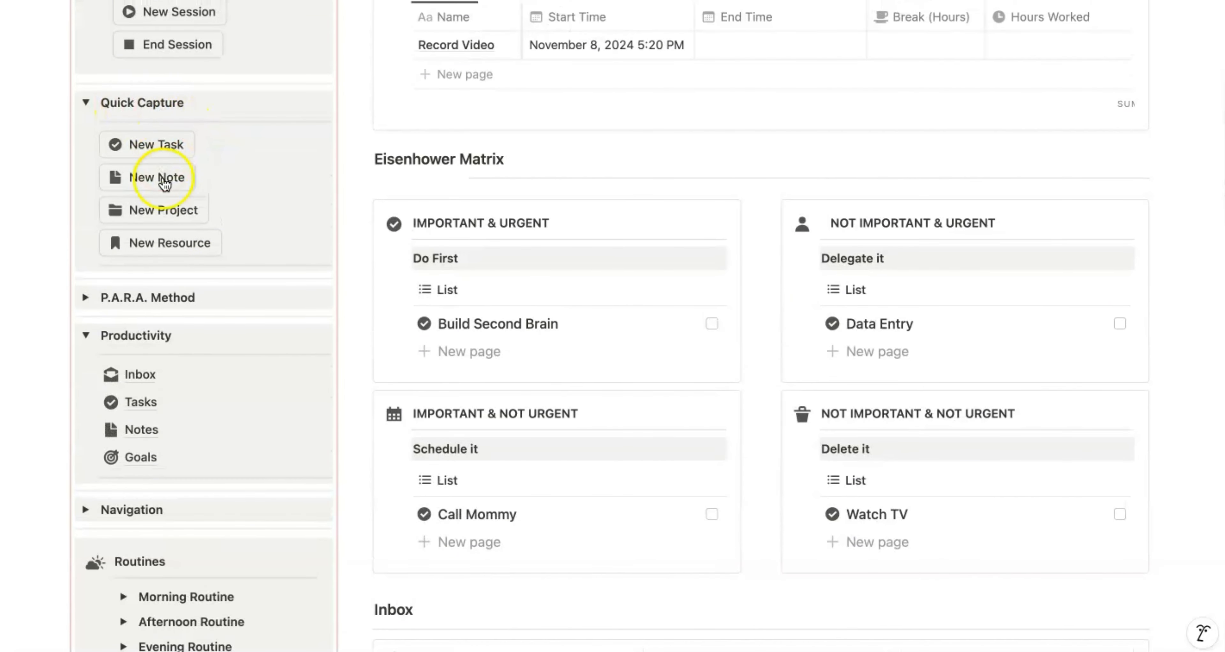
left_click(161, 212)
scroll(161, 209, "down", 1)
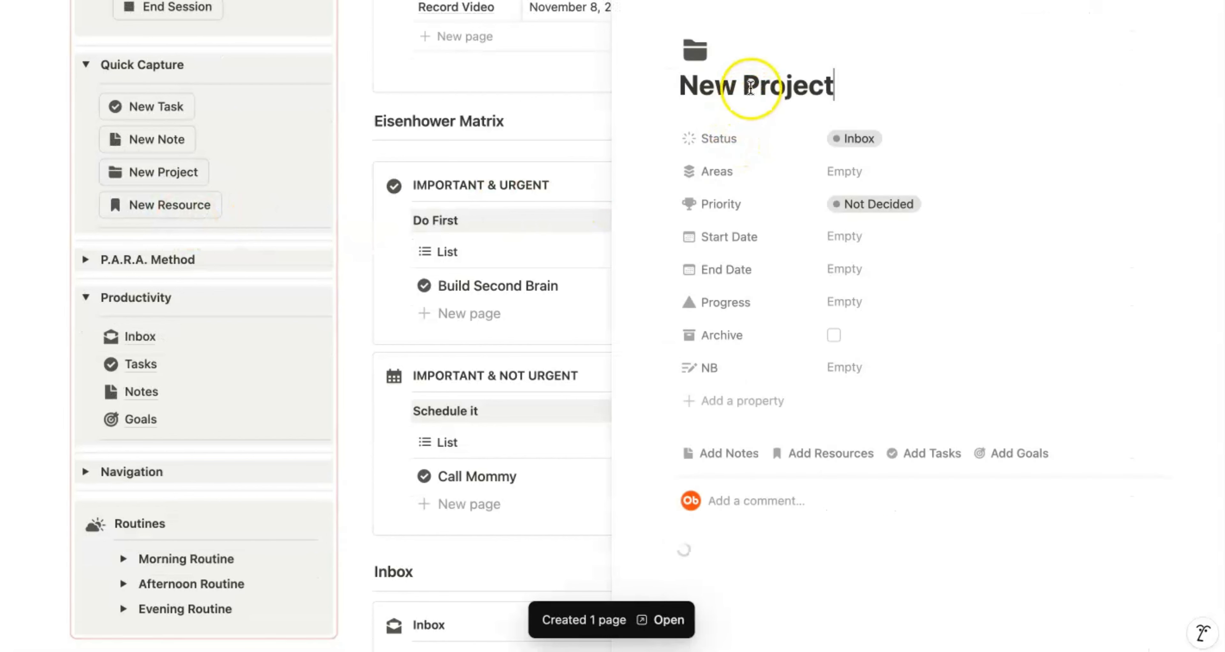
left_click(748, 85)
triple_click(749, 85)
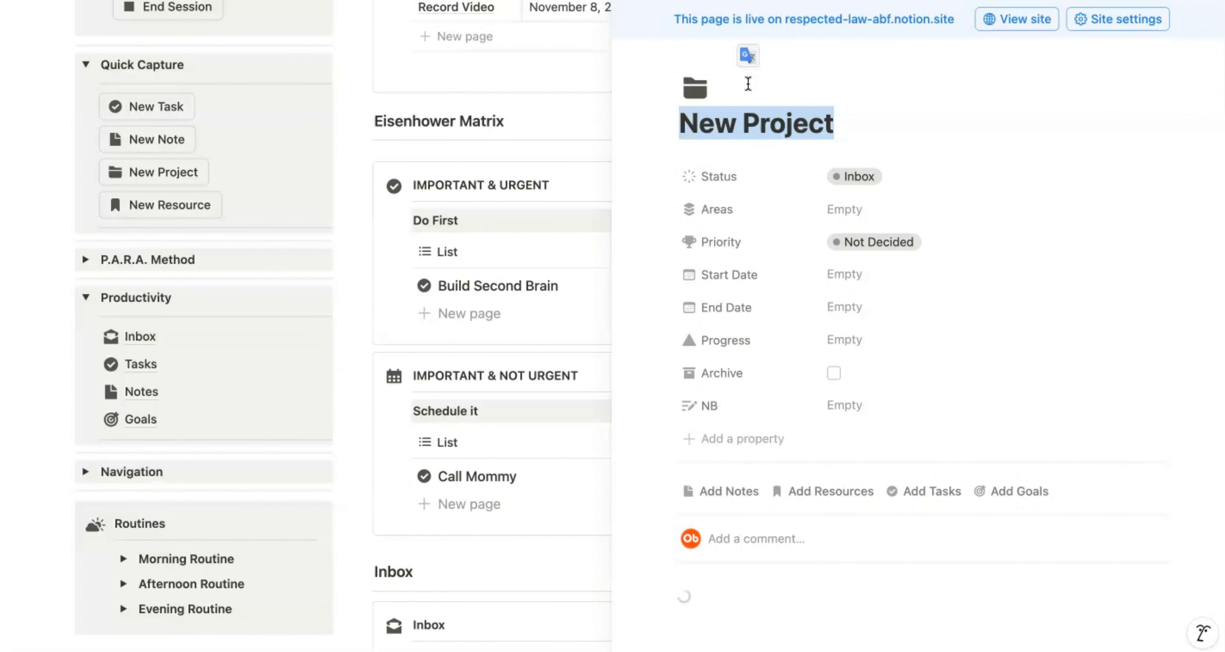
type("trip to Bali")
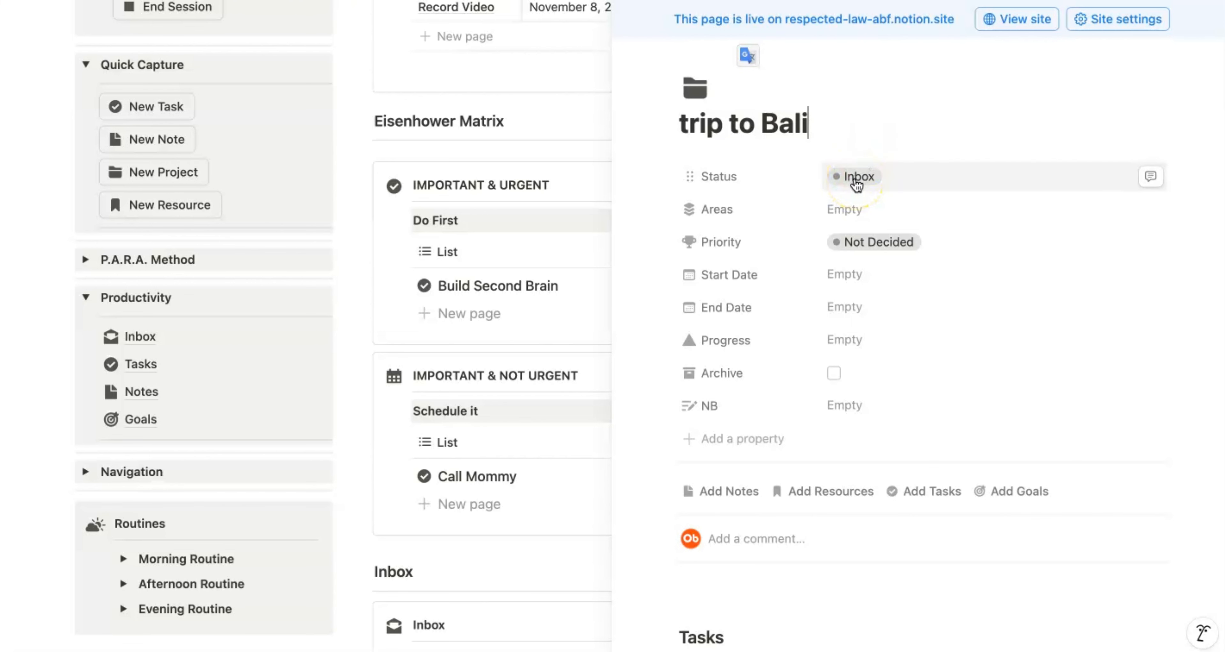
Step: Set the Priority of the "trip to Bali" project to Medium and its Start Date to November 8, 2024
left_click(857, 183)
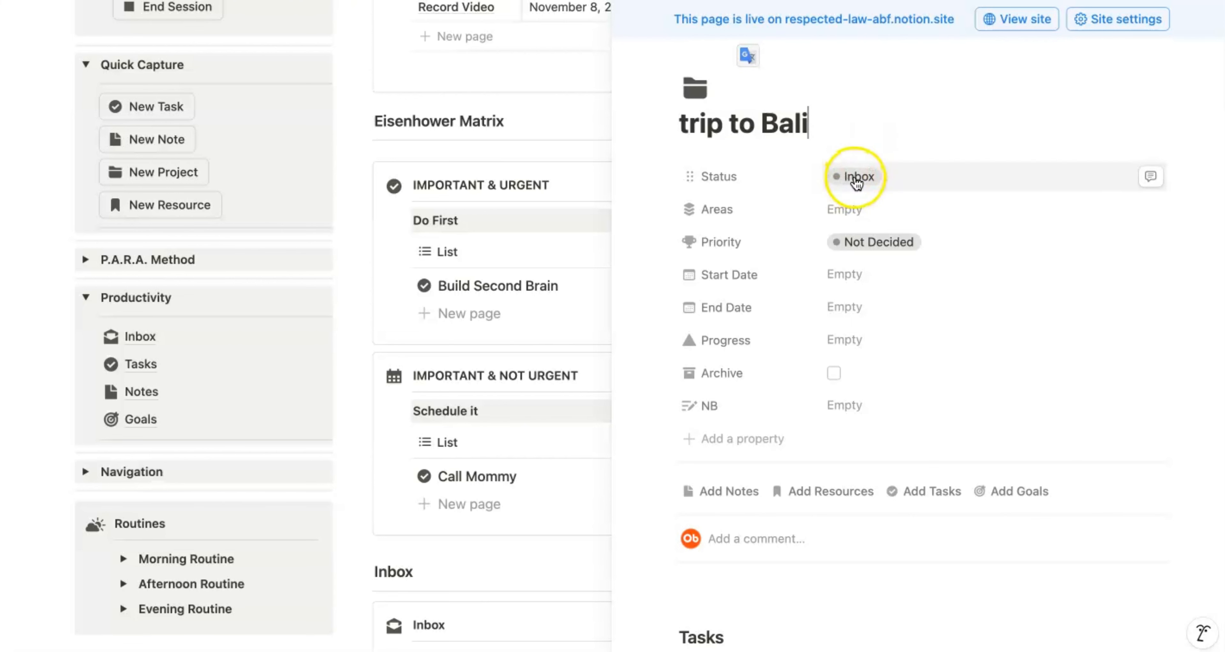
left_click(856, 178)
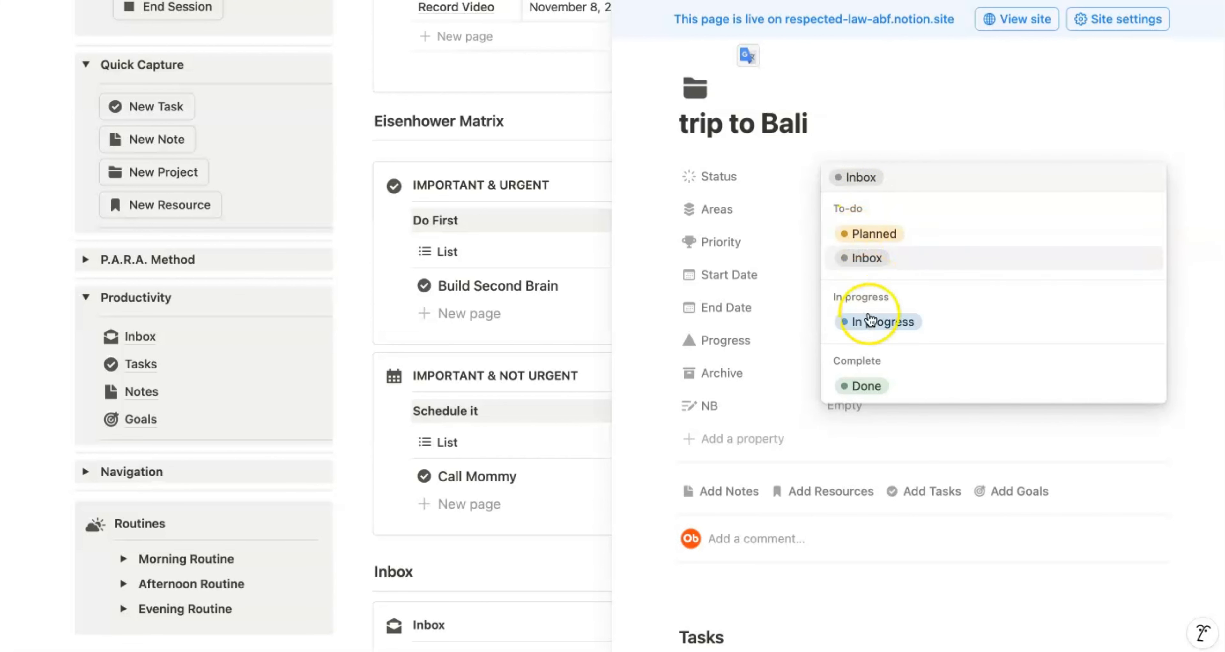
left_click(793, 180)
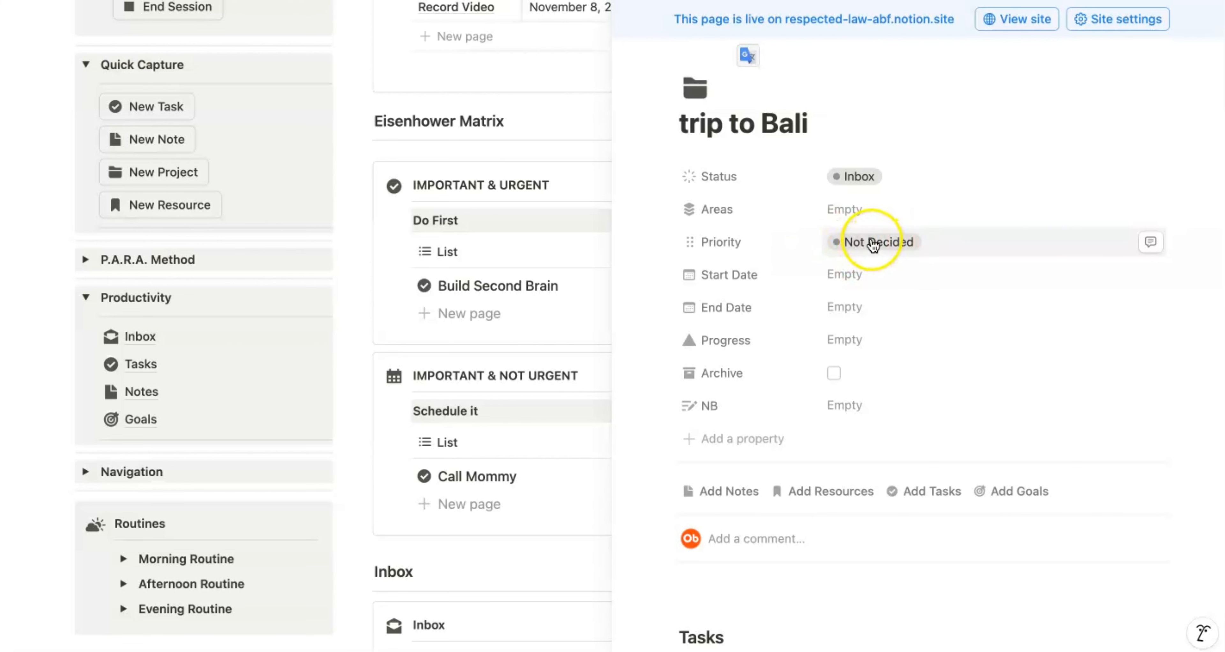
left_click(876, 245)
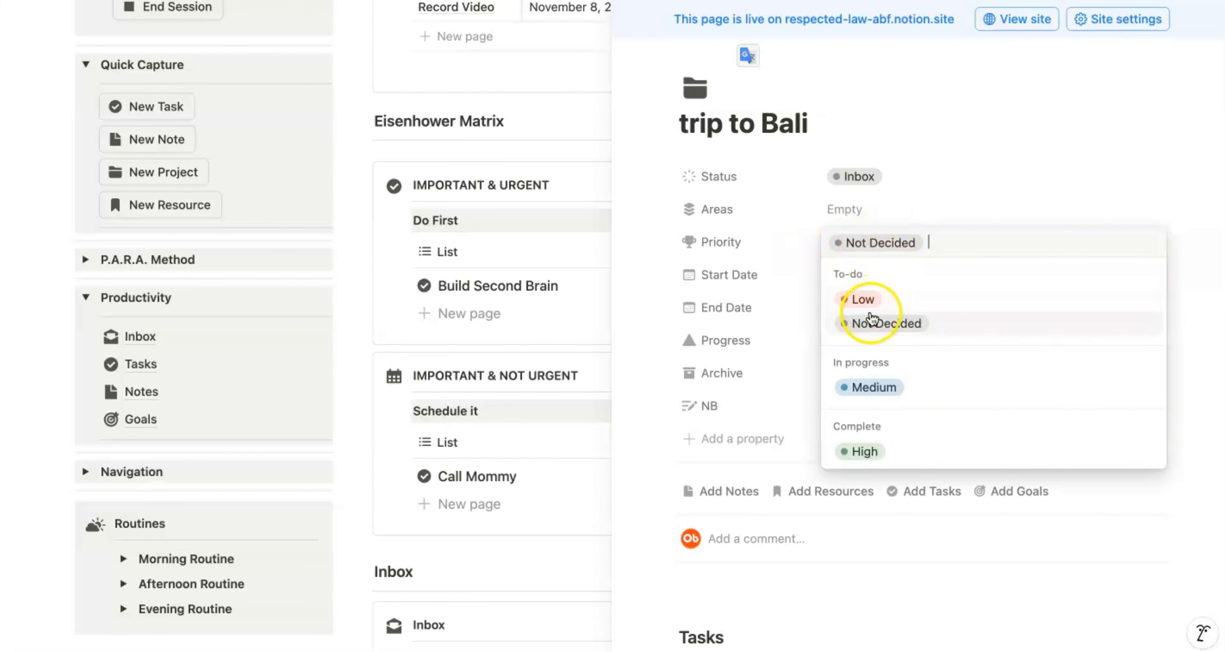
left_click(862, 391)
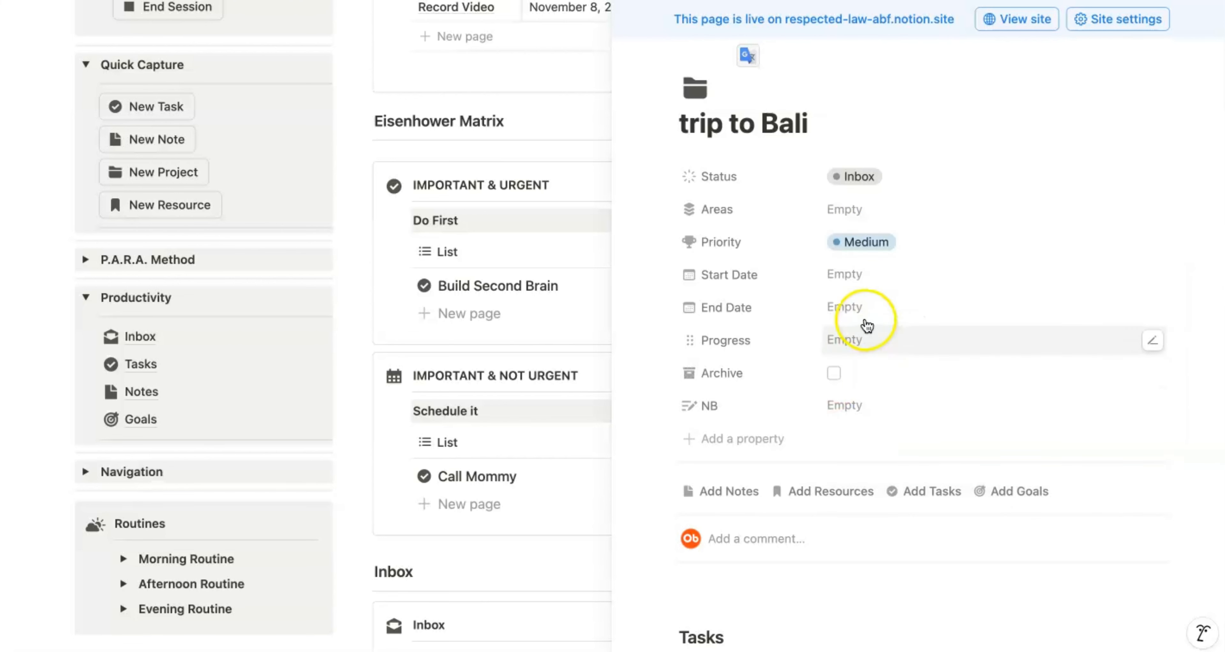
left_click(841, 278)
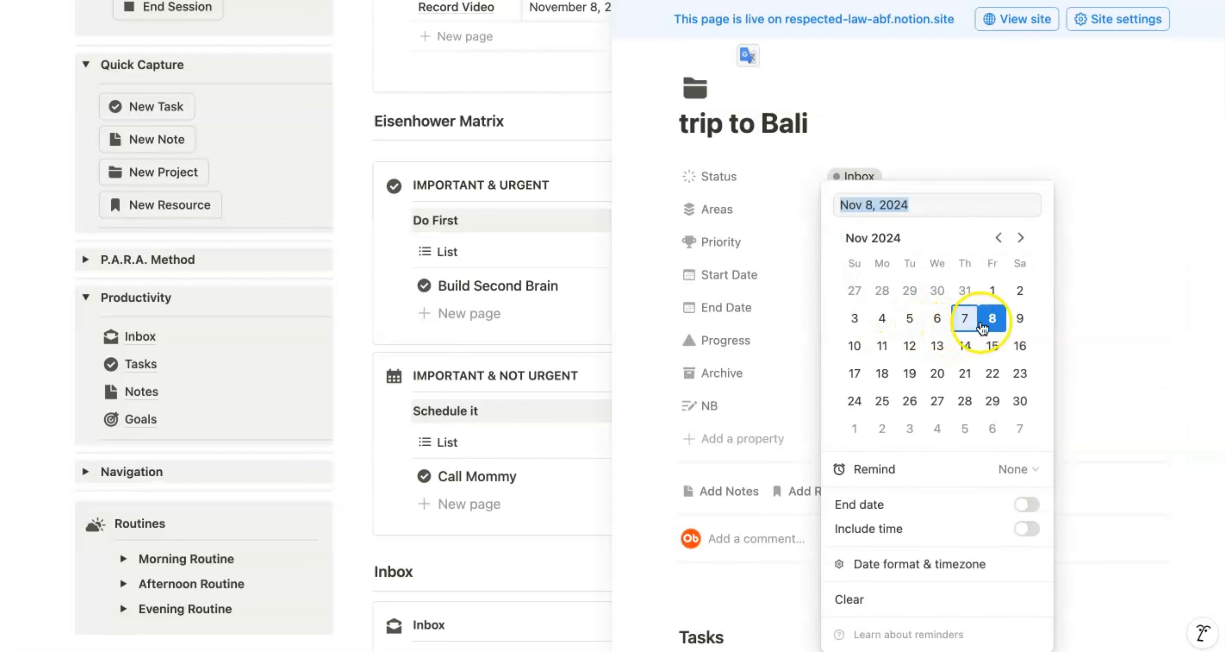
left_click(771, 320)
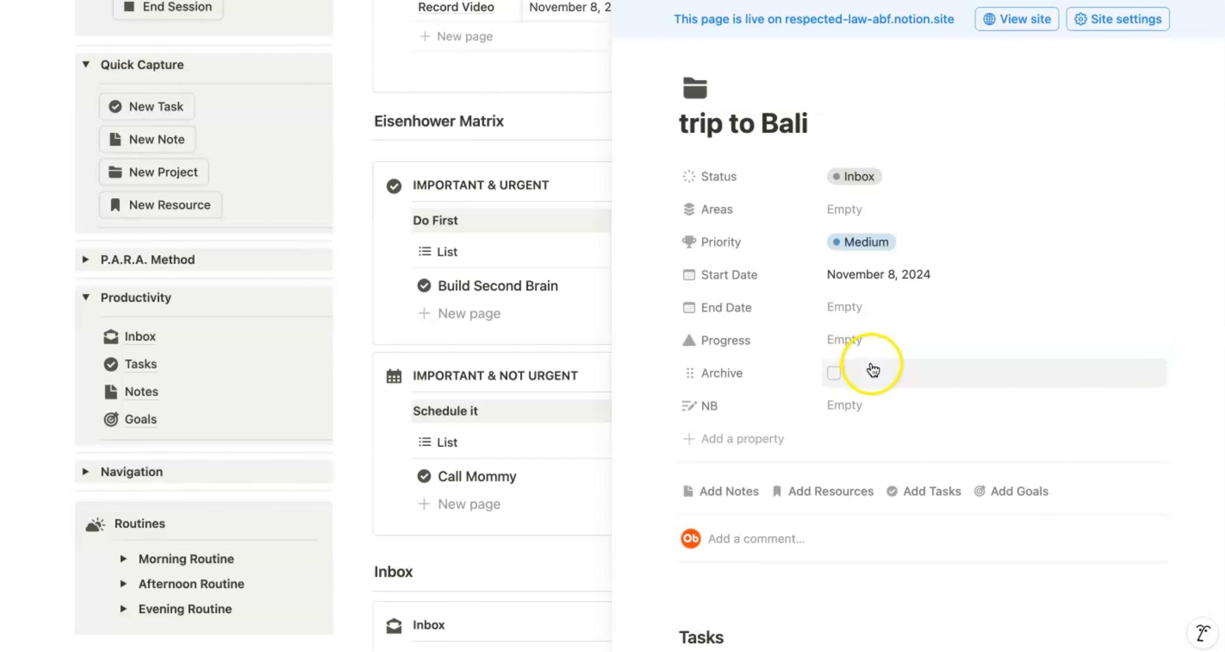
Step: Inspect the rollup settings of the project's Progress property and close the project page
left_click(855, 341)
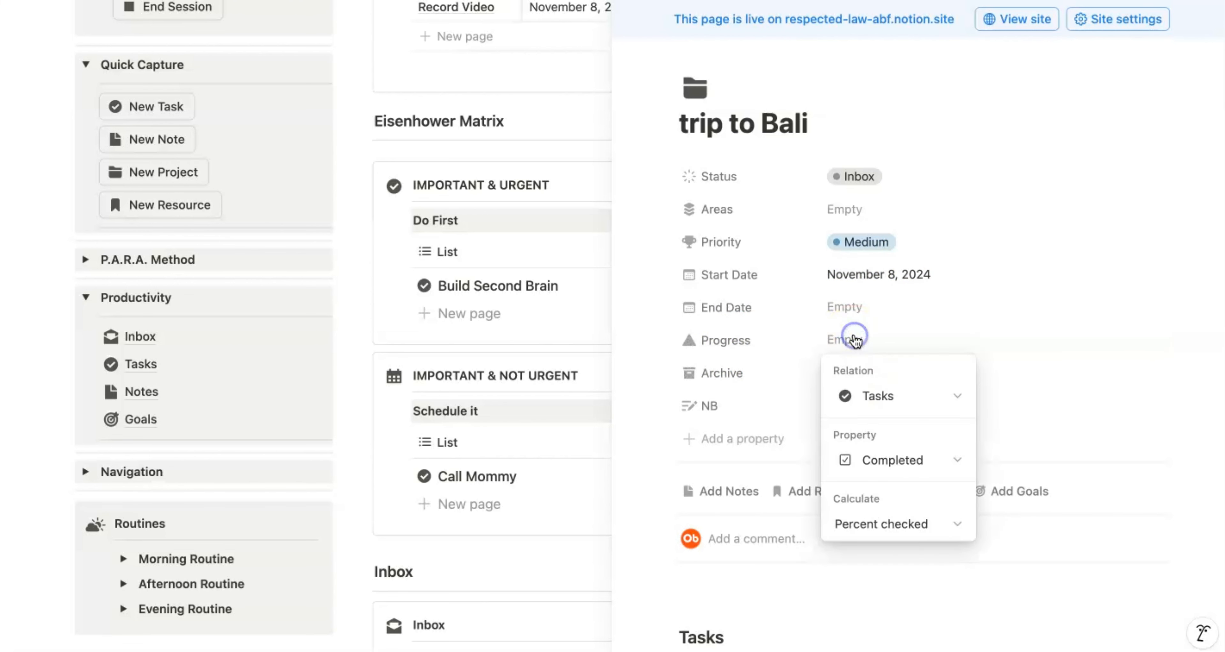
left_click(817, 359)
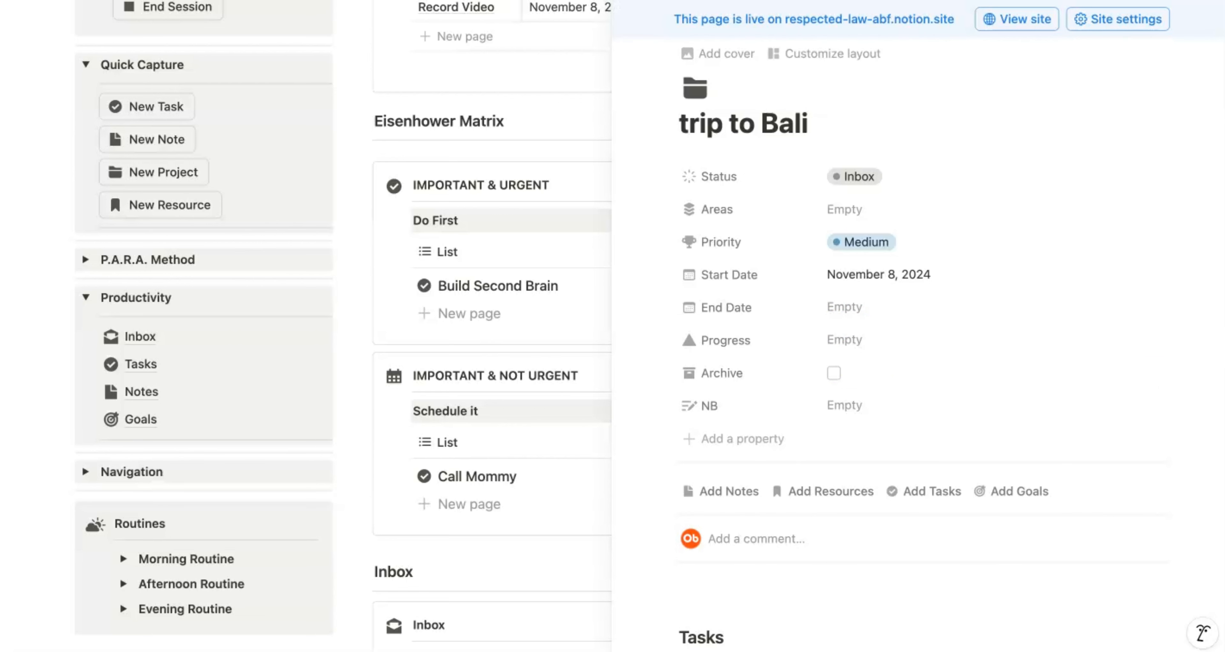
left_click(620, 1)
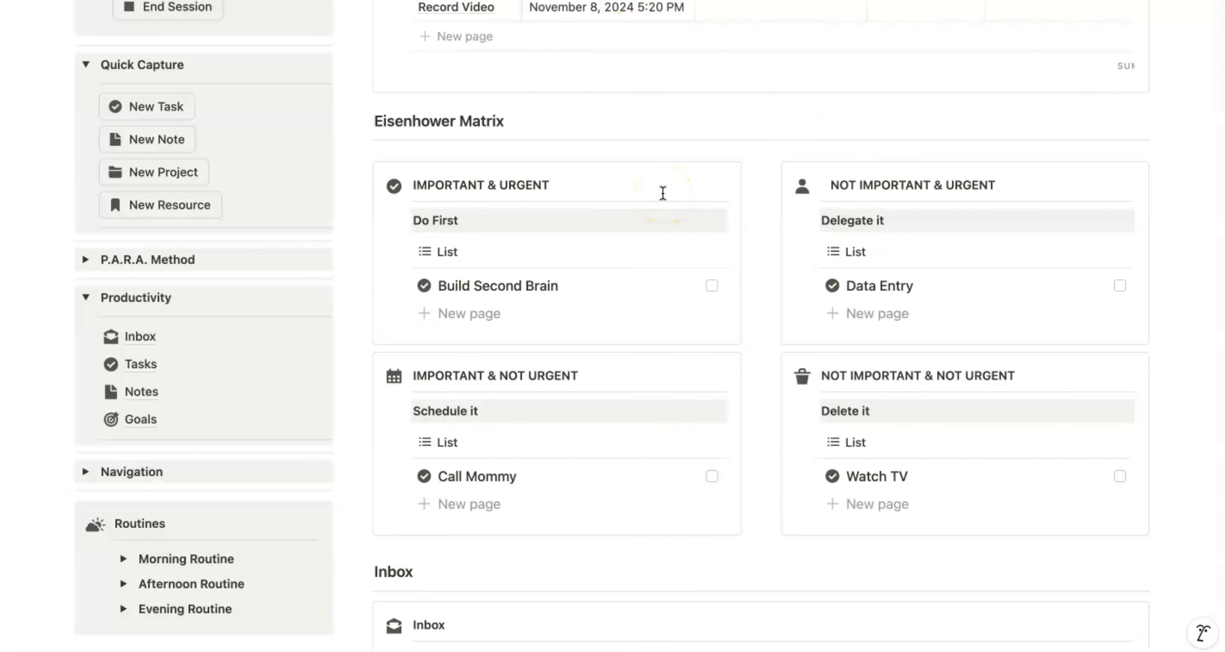
Step: Find the "trip to Bali" card in the Inbox, review the Resources, Task and Notes views, and return to the Projects view
scroll(663, 193, "down", 10)
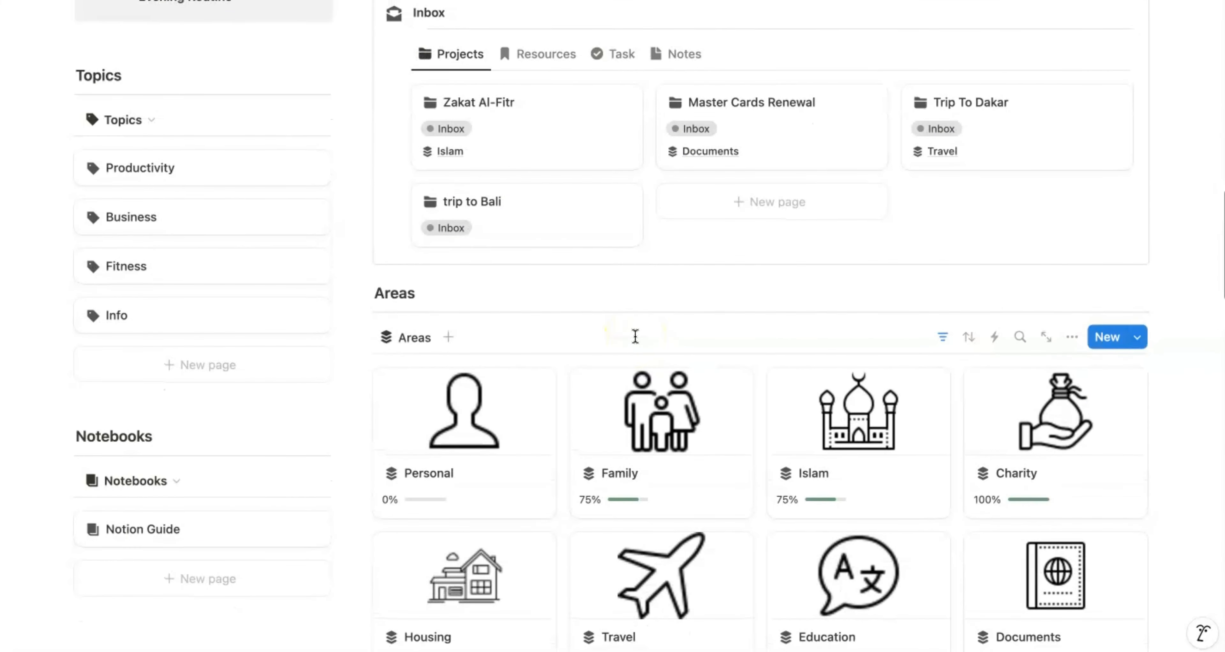
scroll(635, 336, "up", 2)
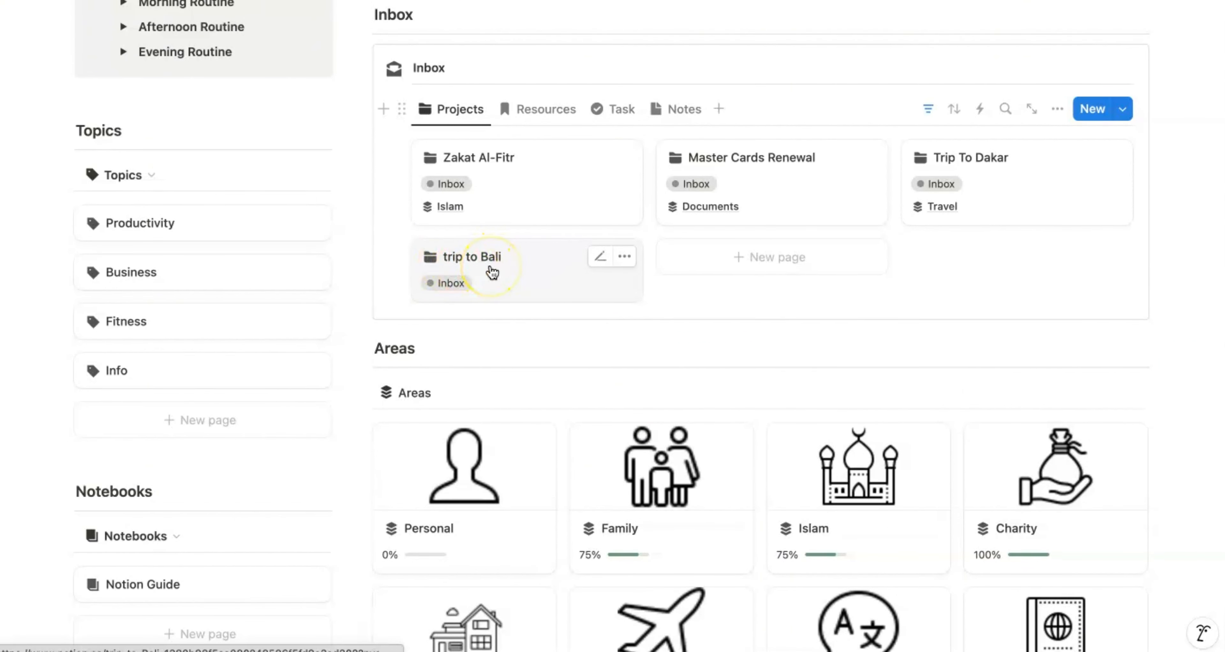
scroll(528, 275, "up", 3)
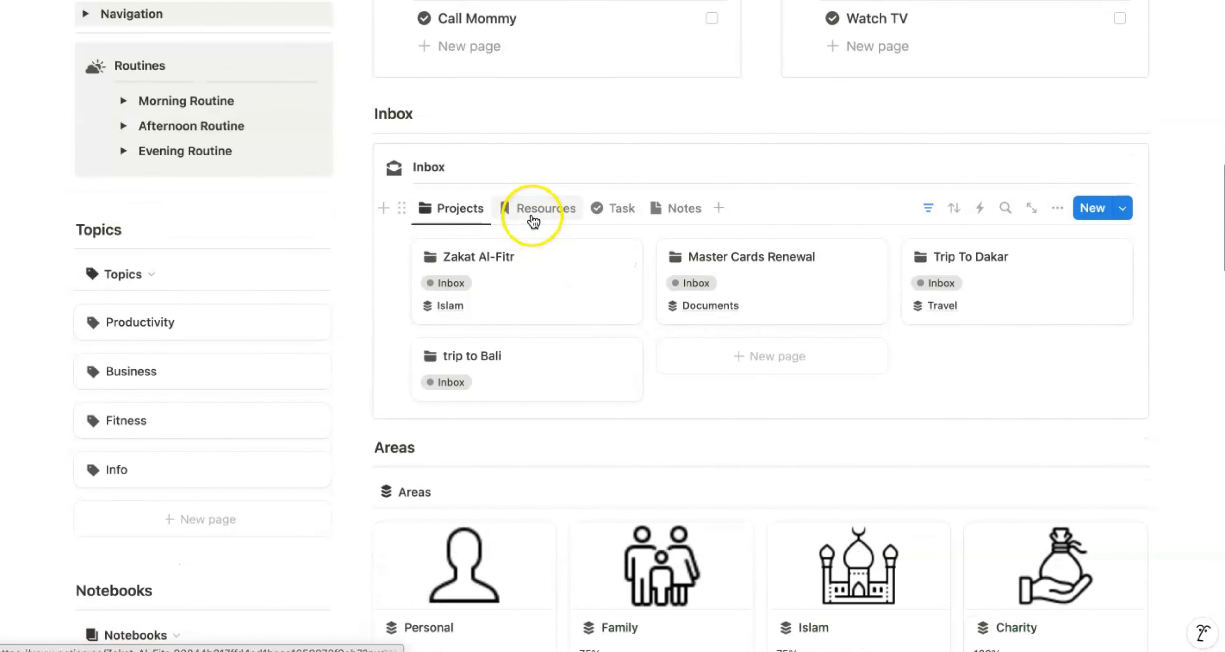
left_click(533, 218)
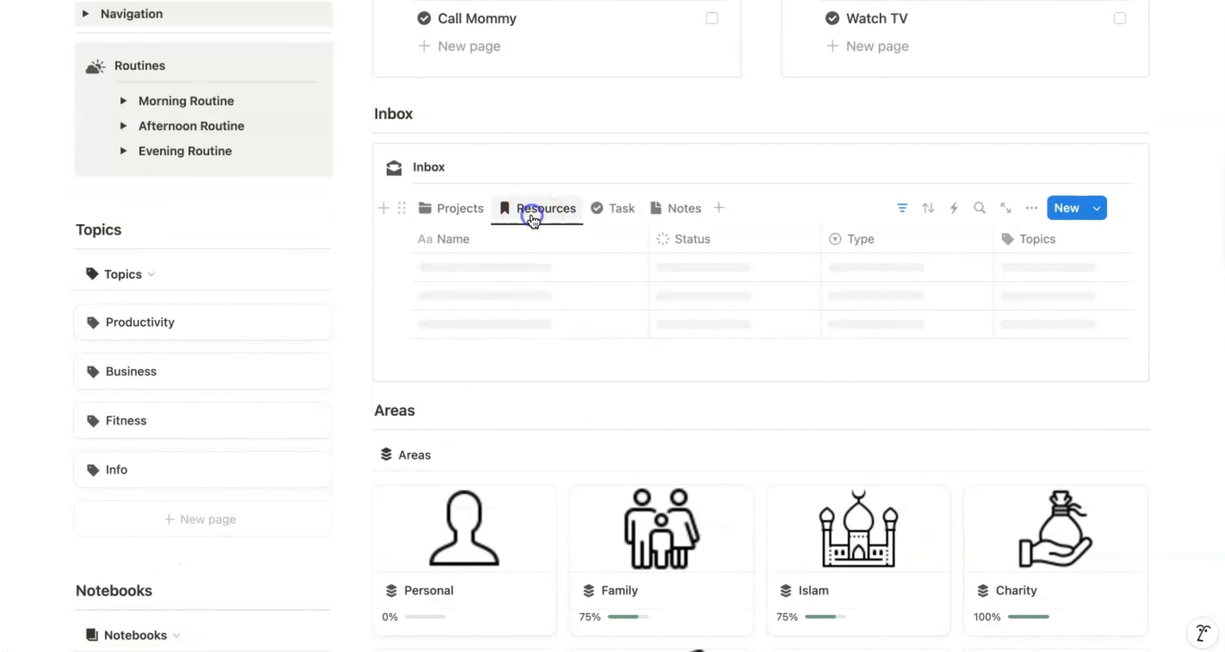
left_click(620, 216)
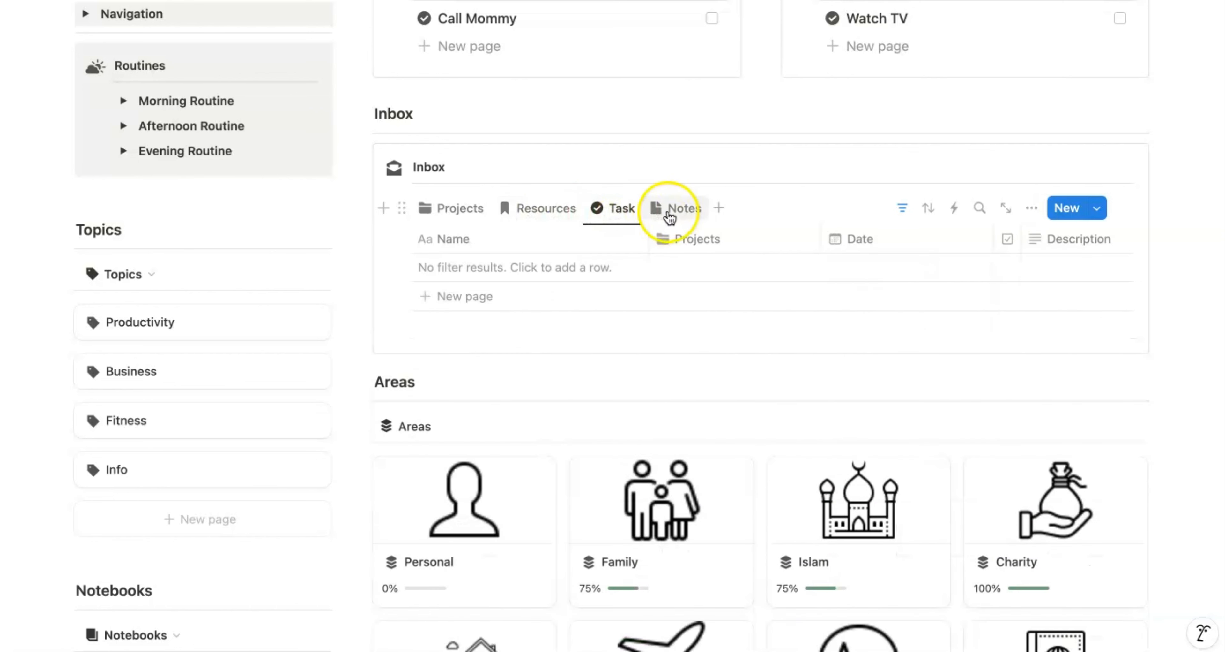
left_click(672, 215)
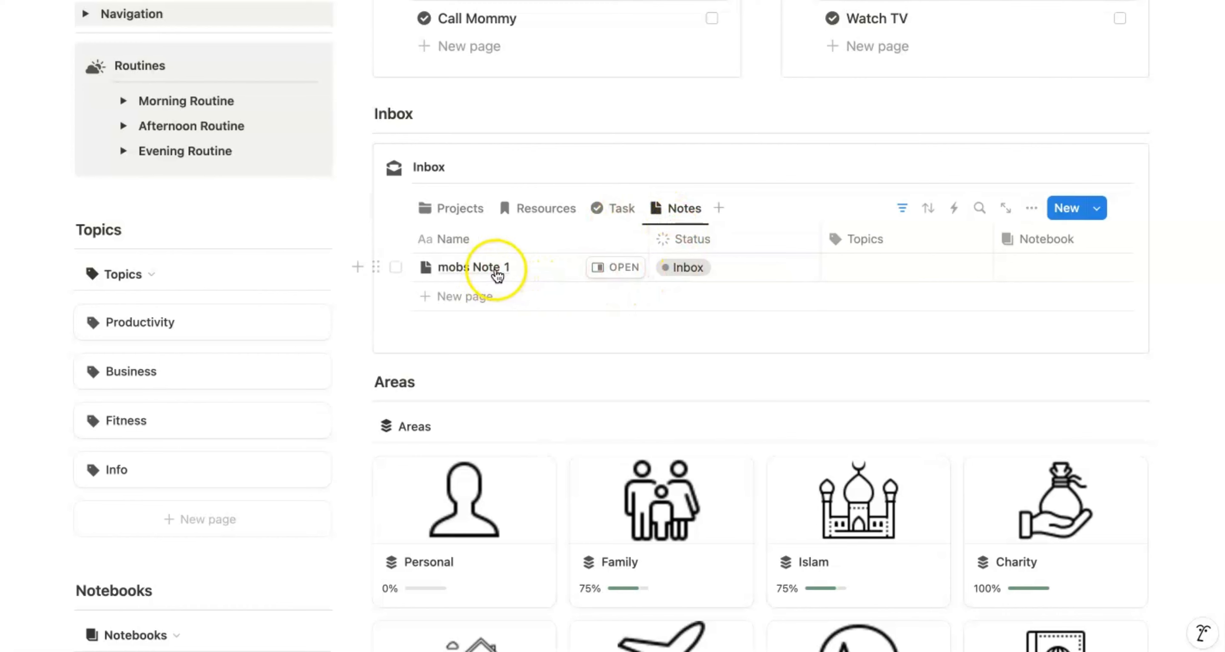
left_click(459, 207)
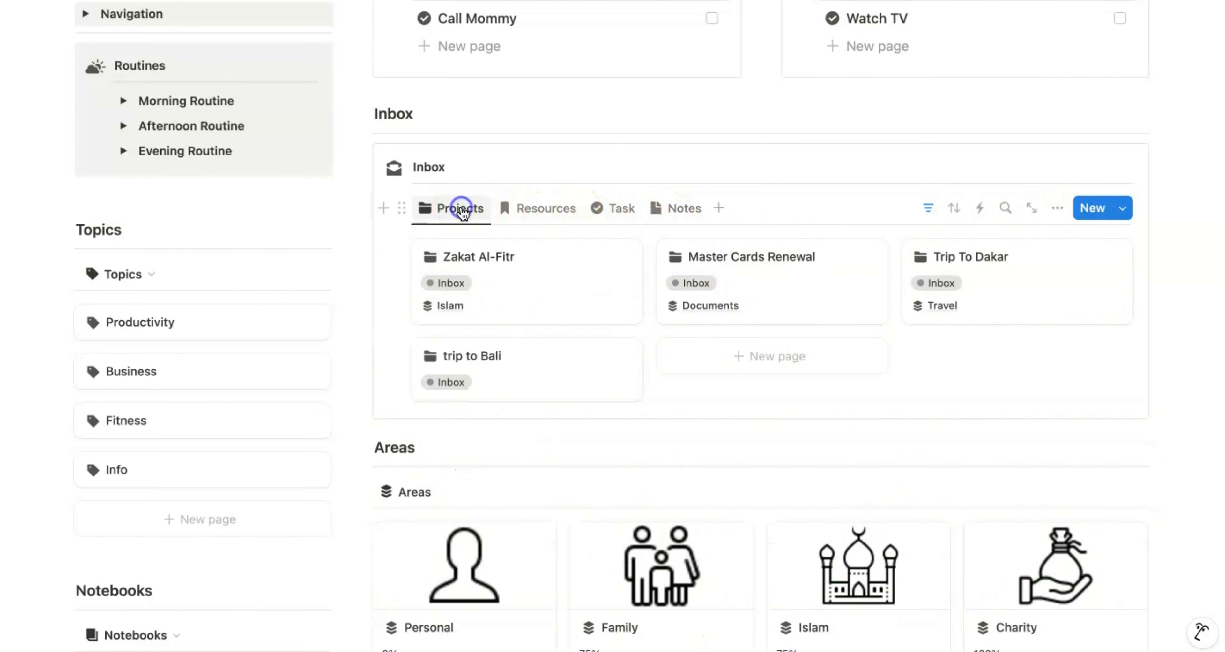
Step: Examine the cards and progress bars in the Areas gallery, from Personal through Tech
scroll(495, 304, "down", 1)
scroll(499, 328, "down", 5)
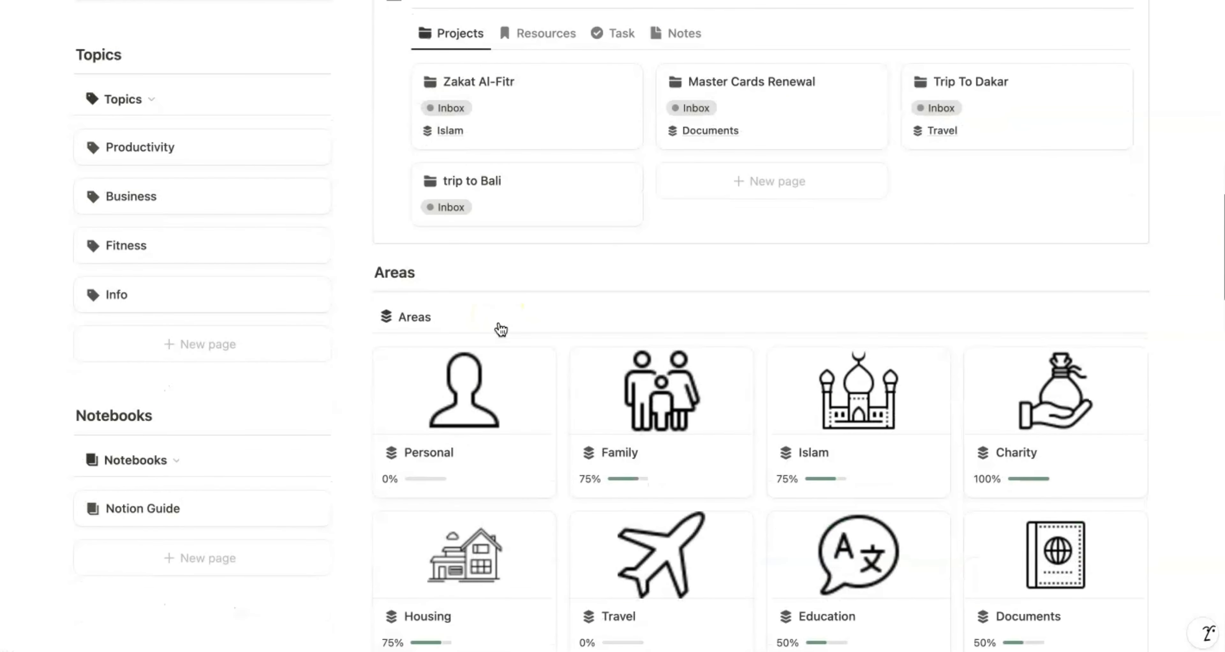
scroll(501, 328, "down", 2)
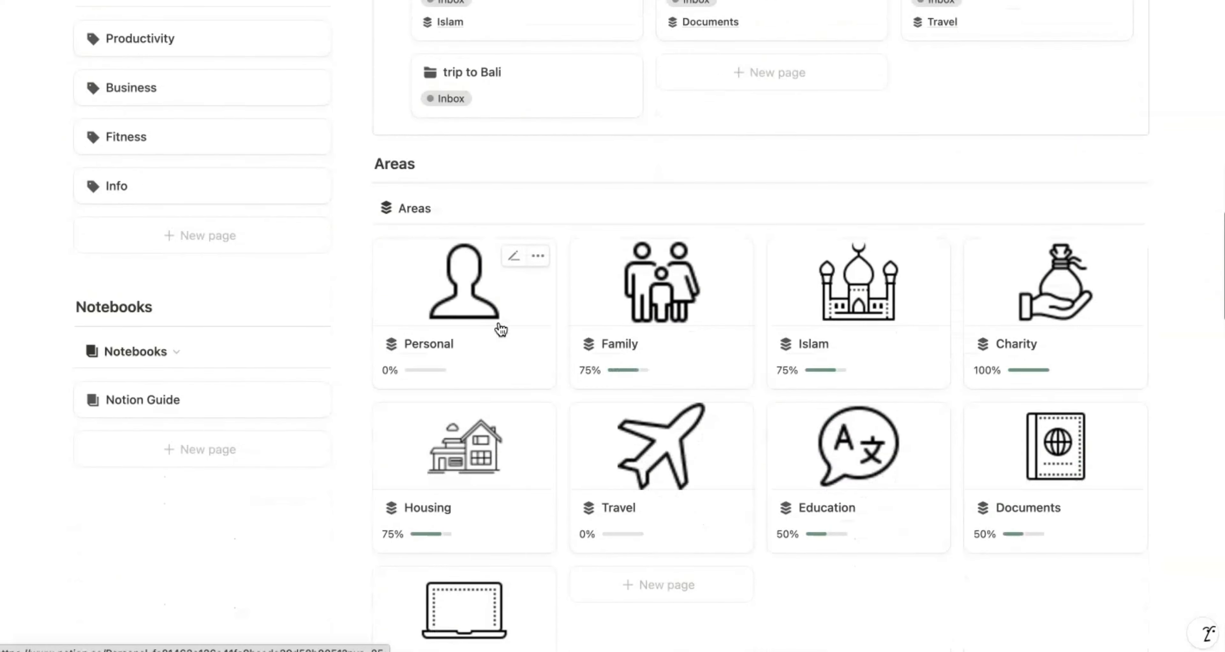
left_click(456, 313)
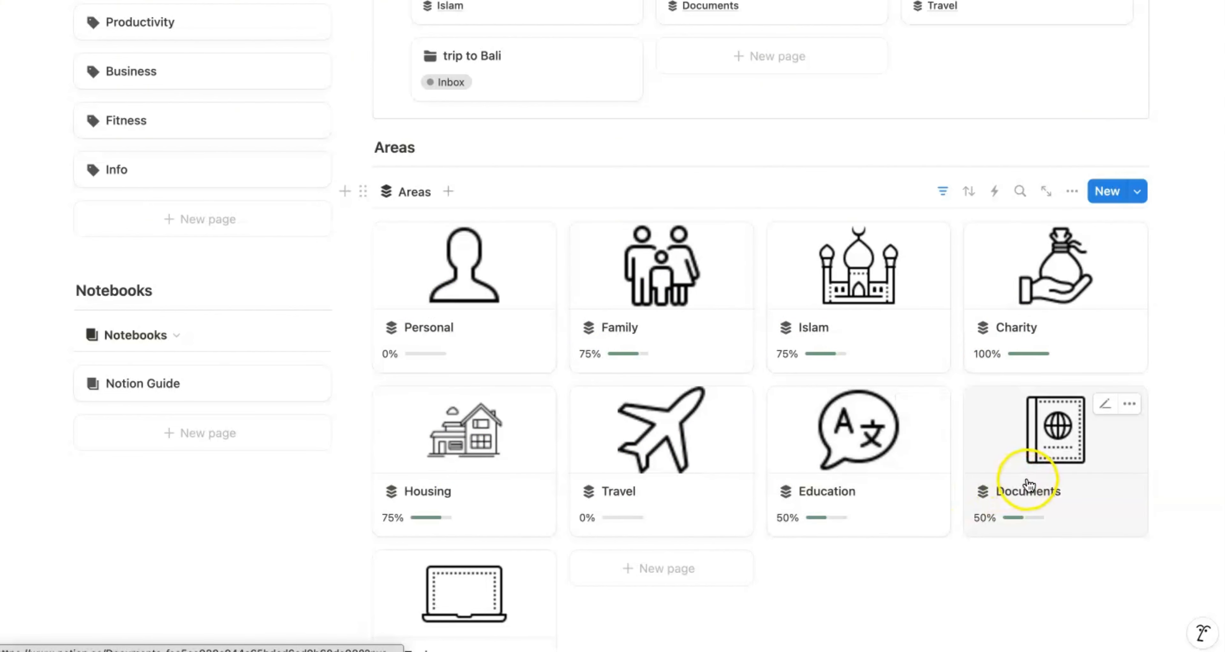
scroll(636, 476, "up", 1)
scroll(636, 477, "up", 1)
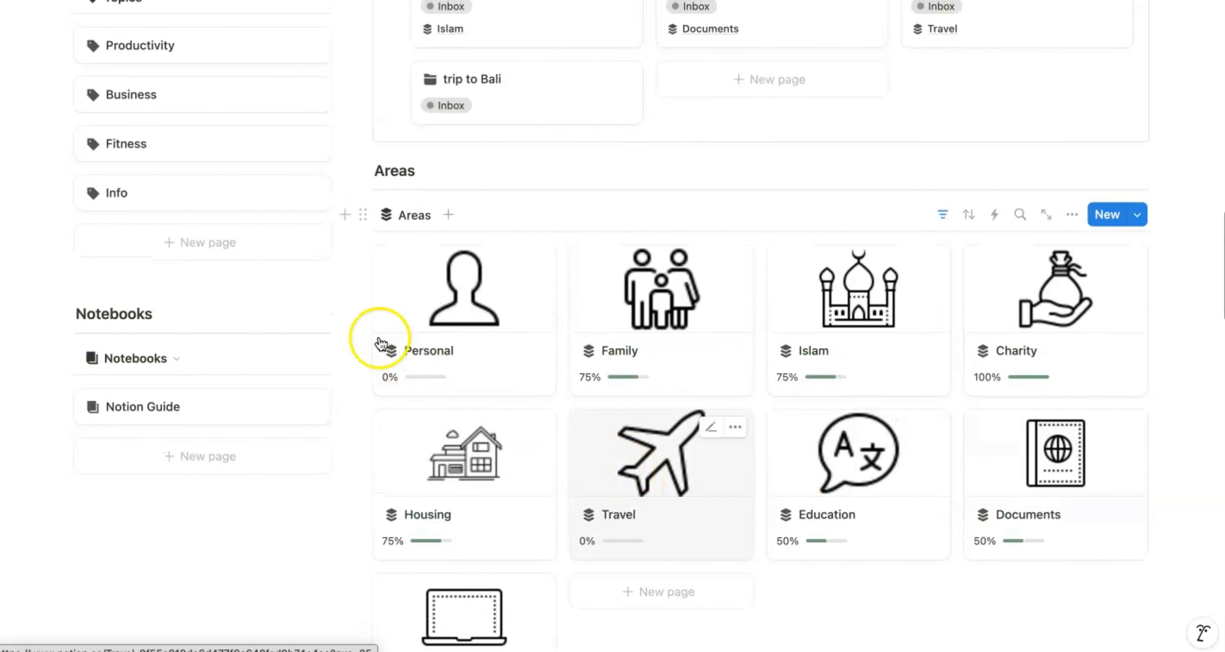
scroll(841, 349, "down", 1)
scroll(840, 348, "down", 4)
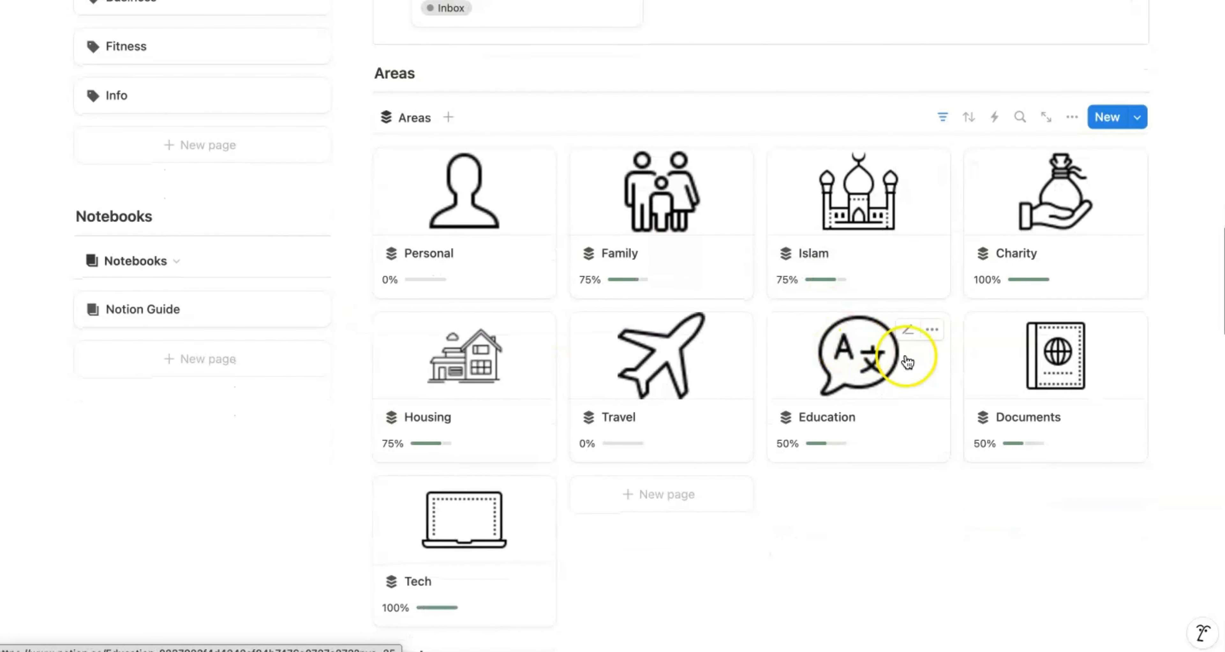
Step: Open the Documents area page and review the options available for its Type property
left_click(1050, 385)
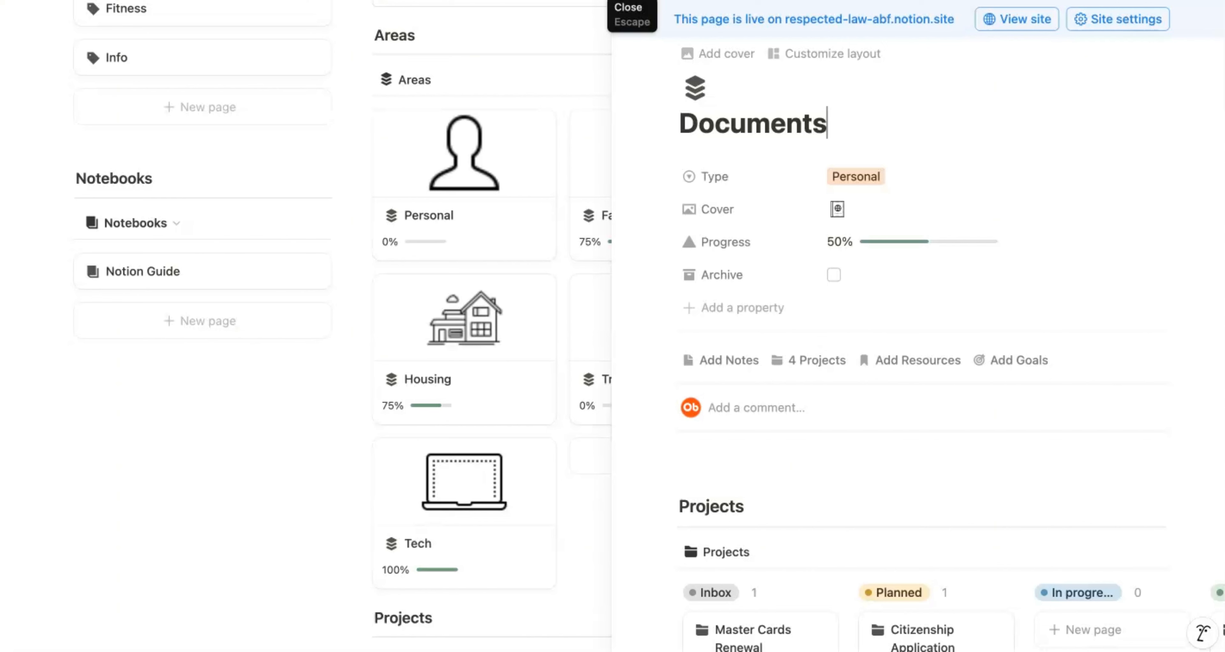
key("Escape")
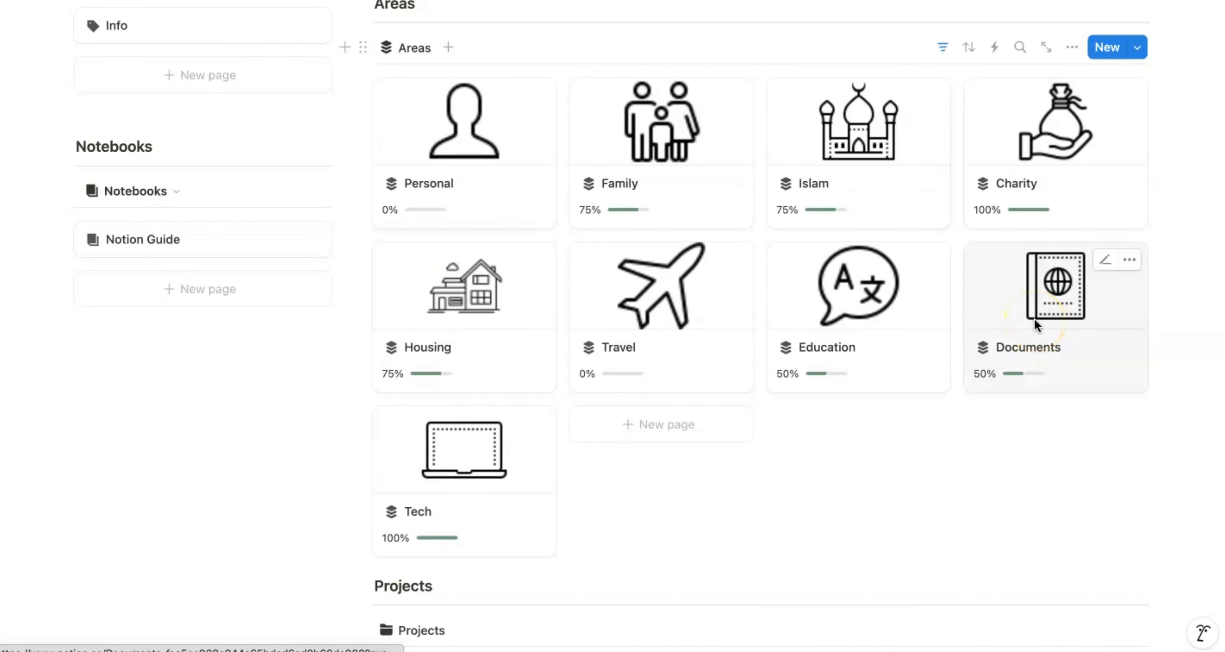
left_click(1035, 320)
scroll(1035, 320, "down", 1)
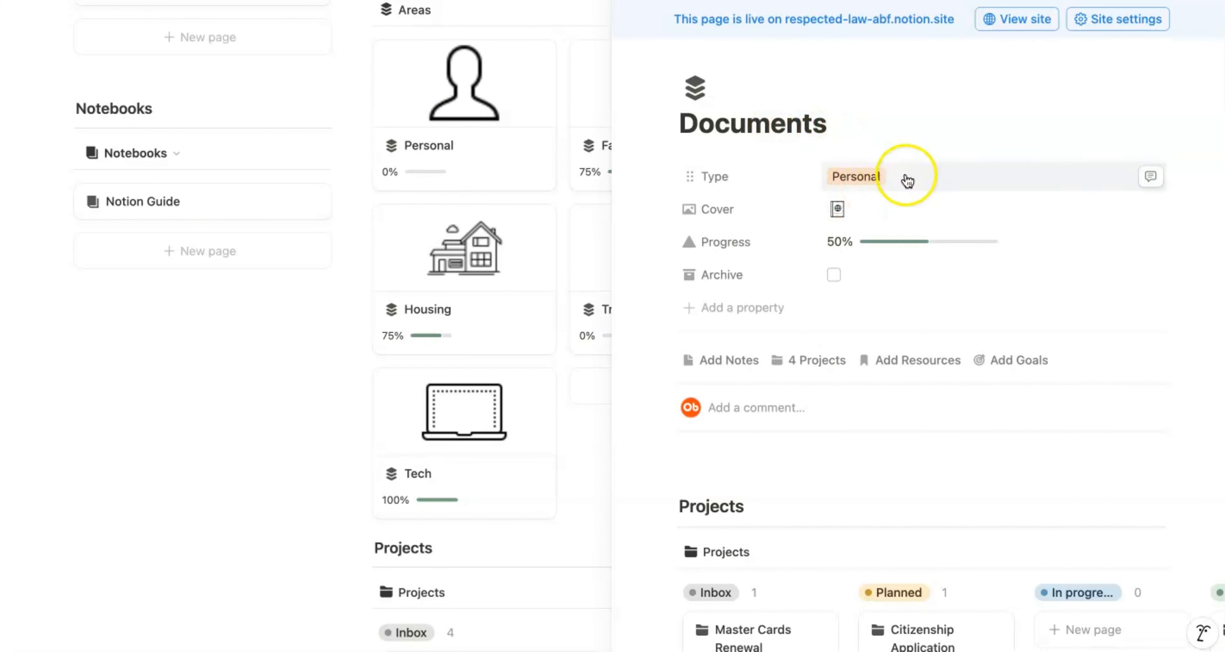
left_click(883, 179)
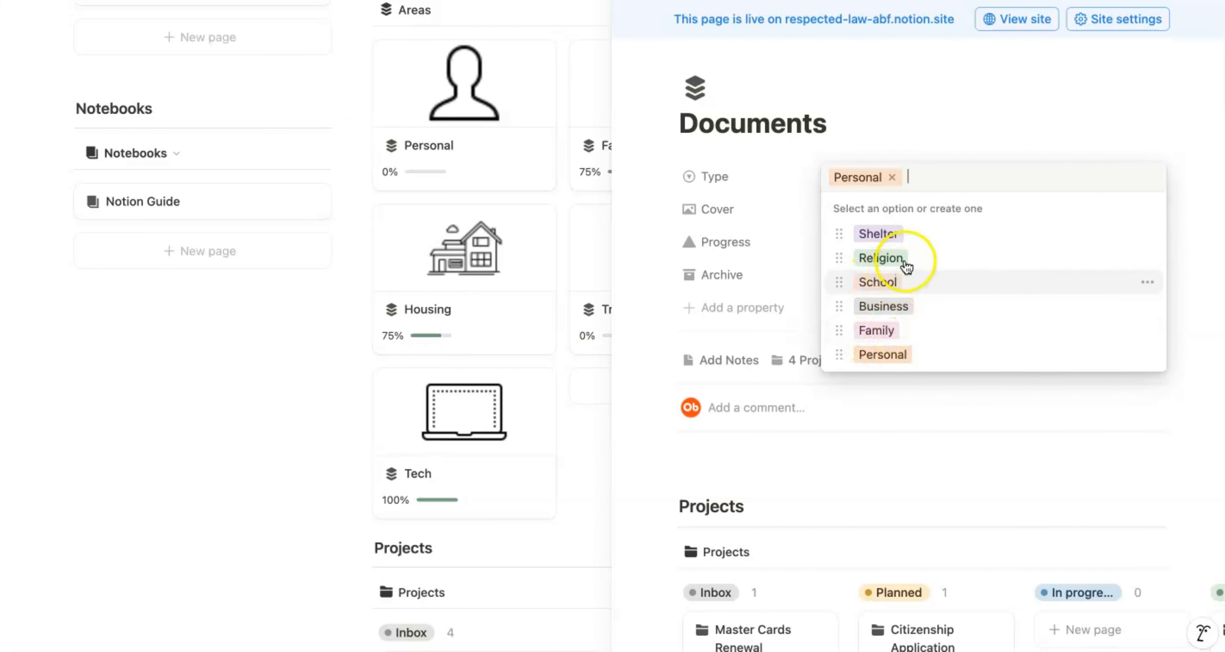
left_click(838, 125)
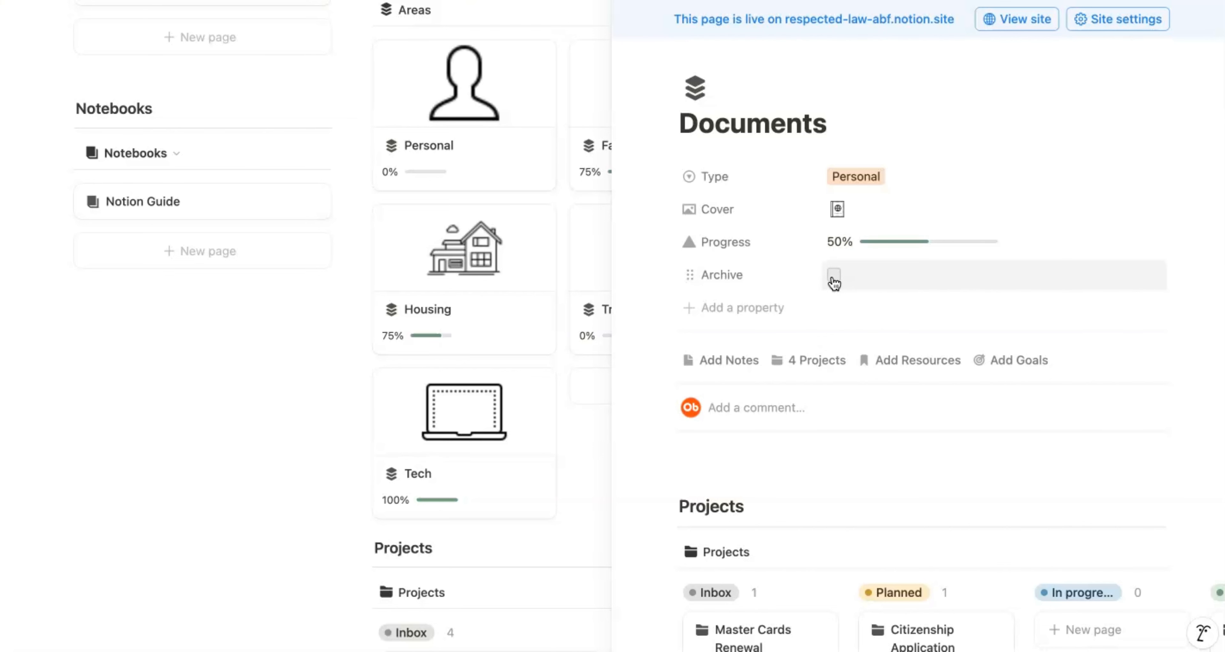
Step: Link the "trip to Bali" project to the Documents area
scroll(889, 357, "down", 3)
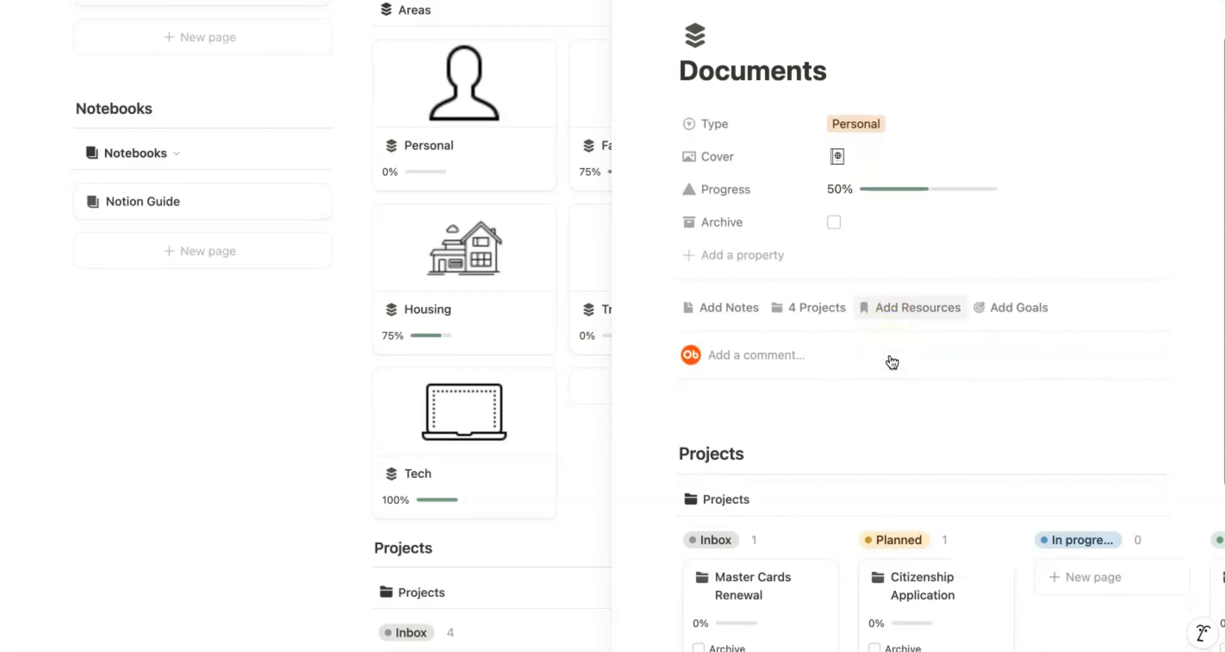
left_click(815, 303)
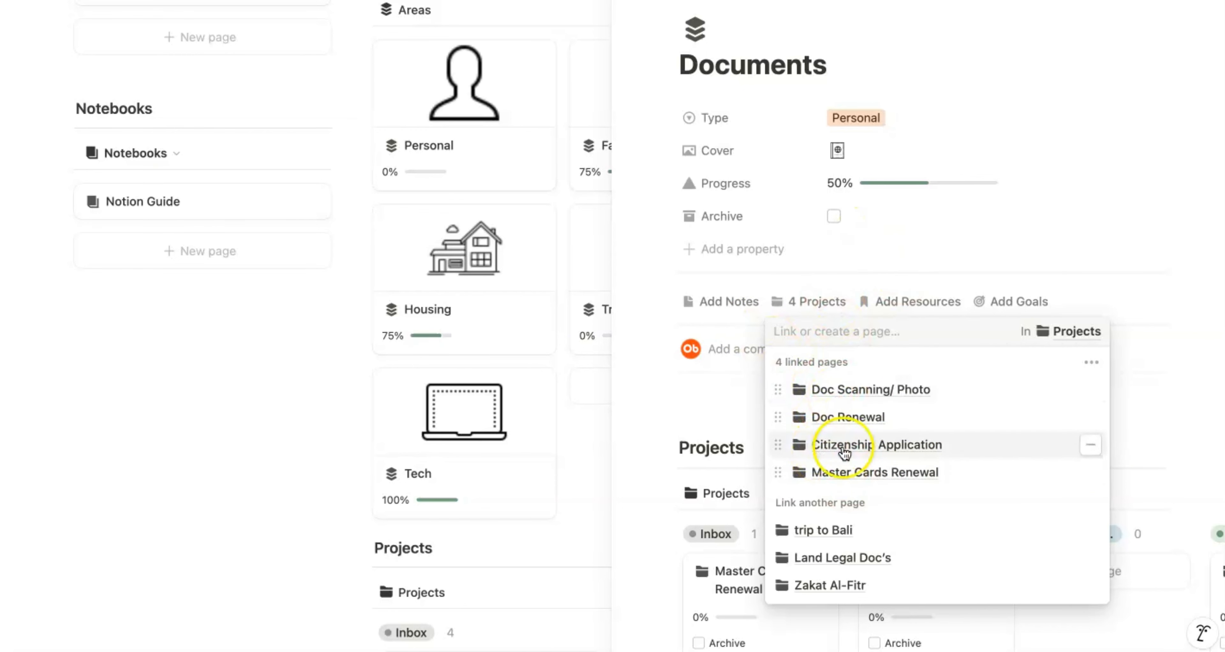
left_click(814, 531)
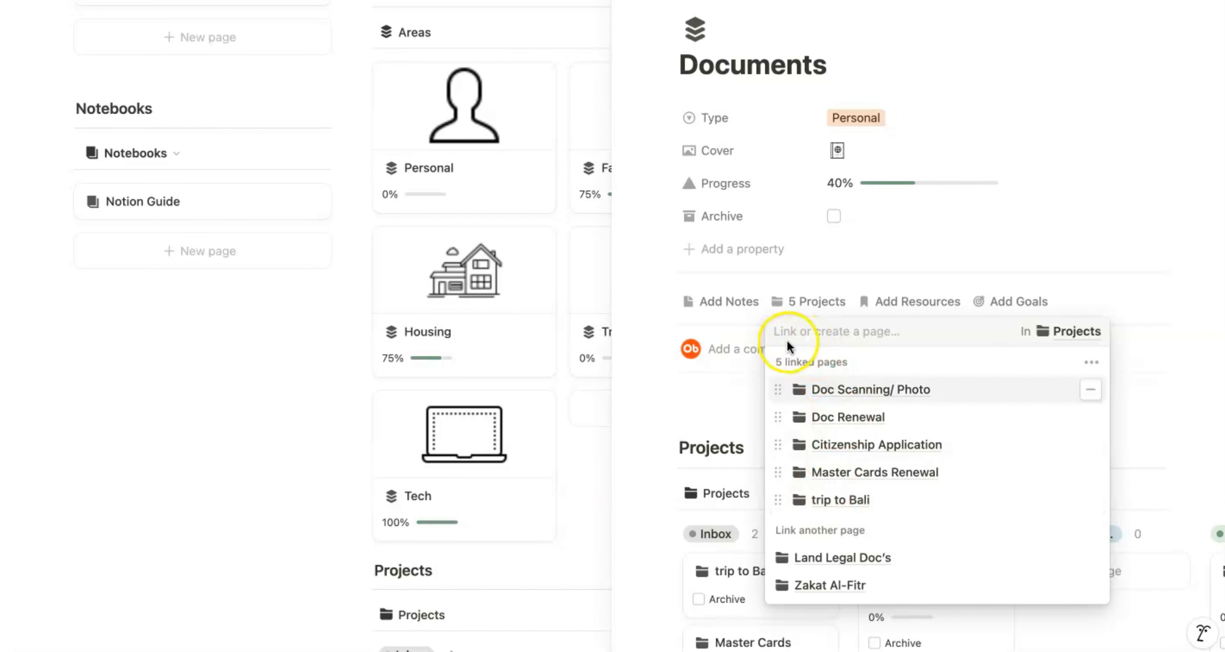
left_click(734, 315)
Step: Examine the Documents area's progress and its Projects board from Inbox through Done, and close the page
scroll(782, 410, "down", 4)
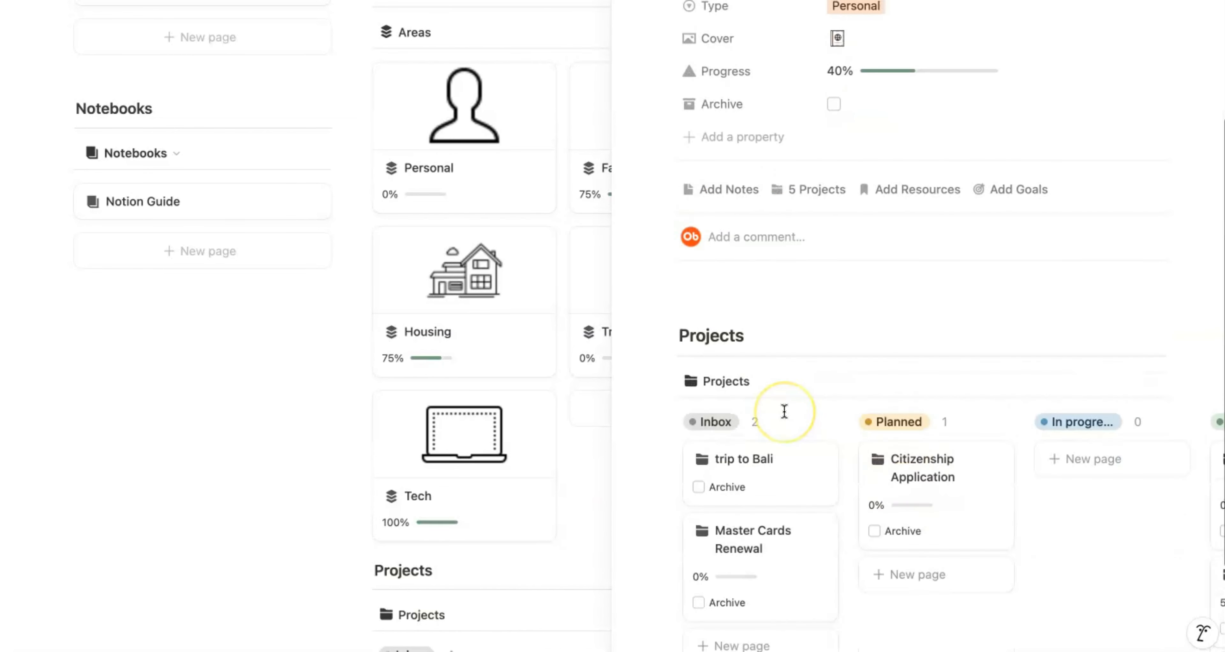
scroll(762, 267, "up", 4)
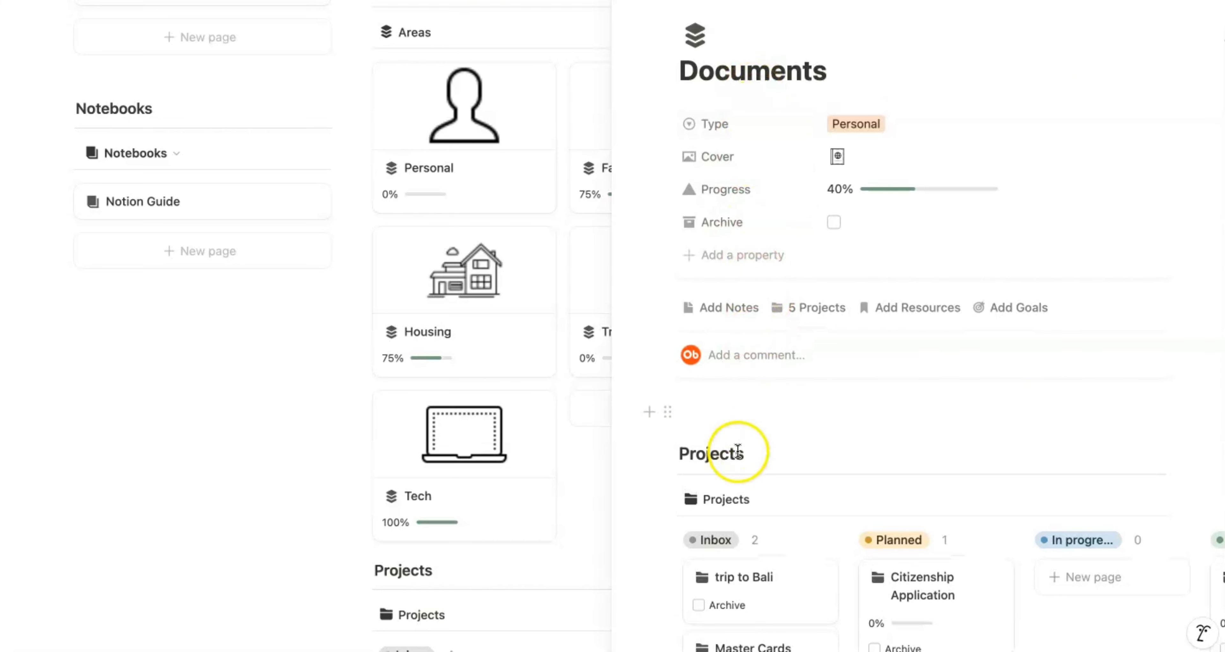
scroll(732, 464, "down", 5)
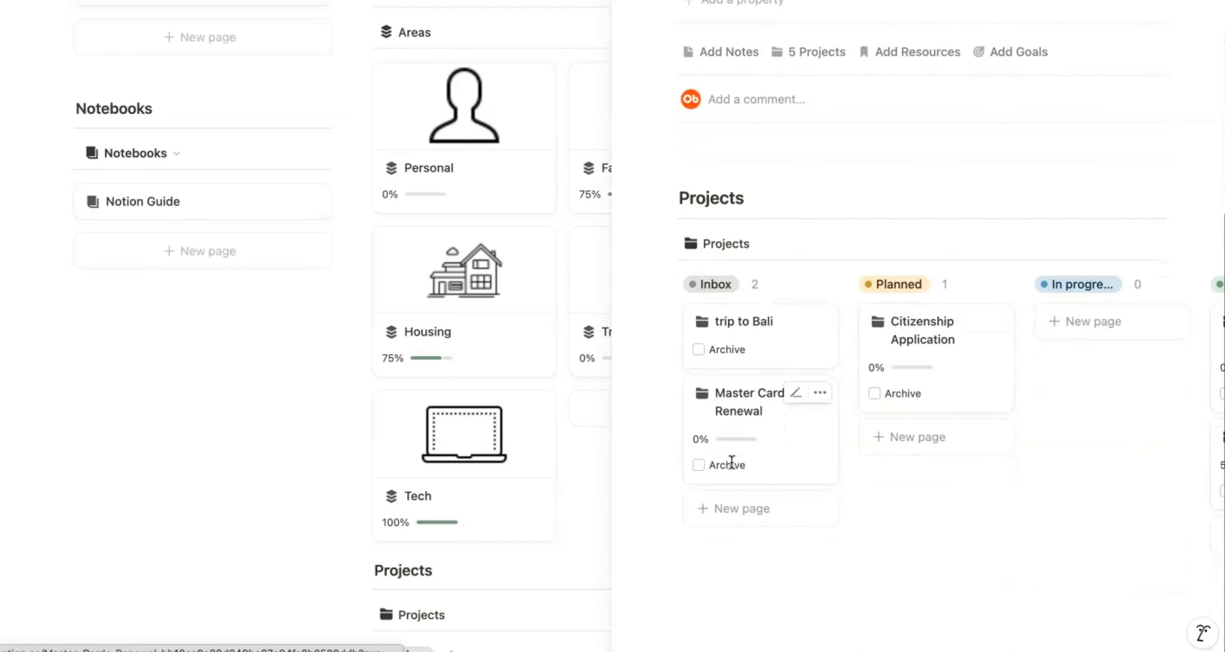
left_click(731, 329)
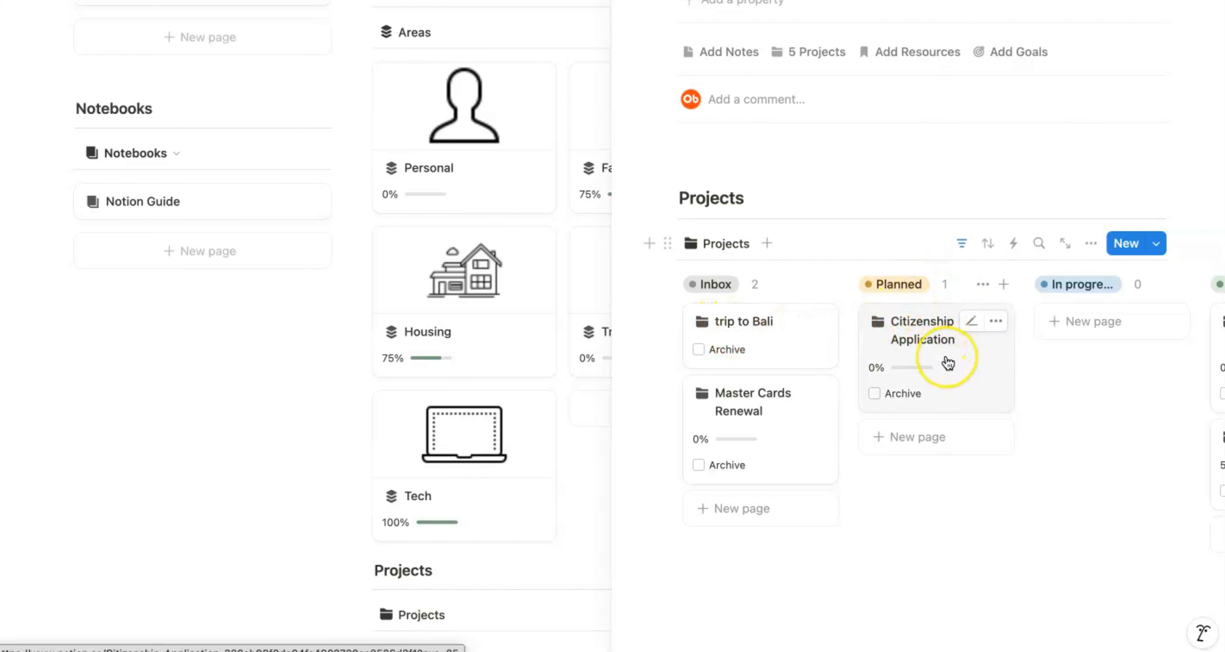
scroll(948, 363, "right", 5)
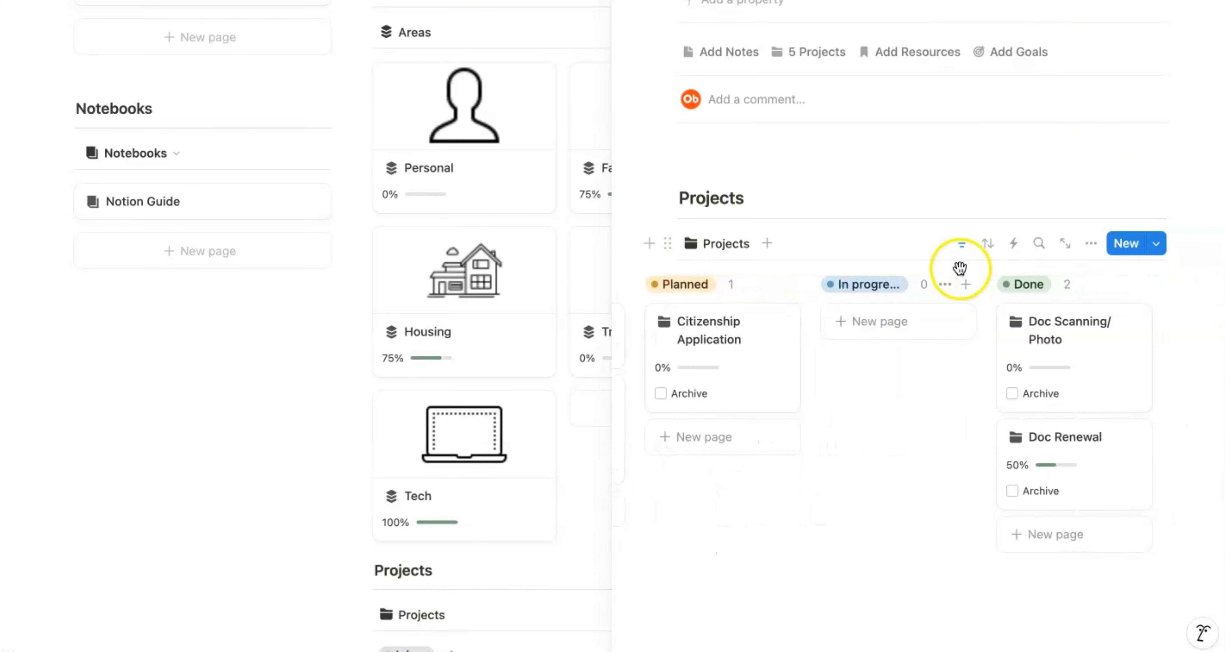
scroll(934, 195, "up", 6)
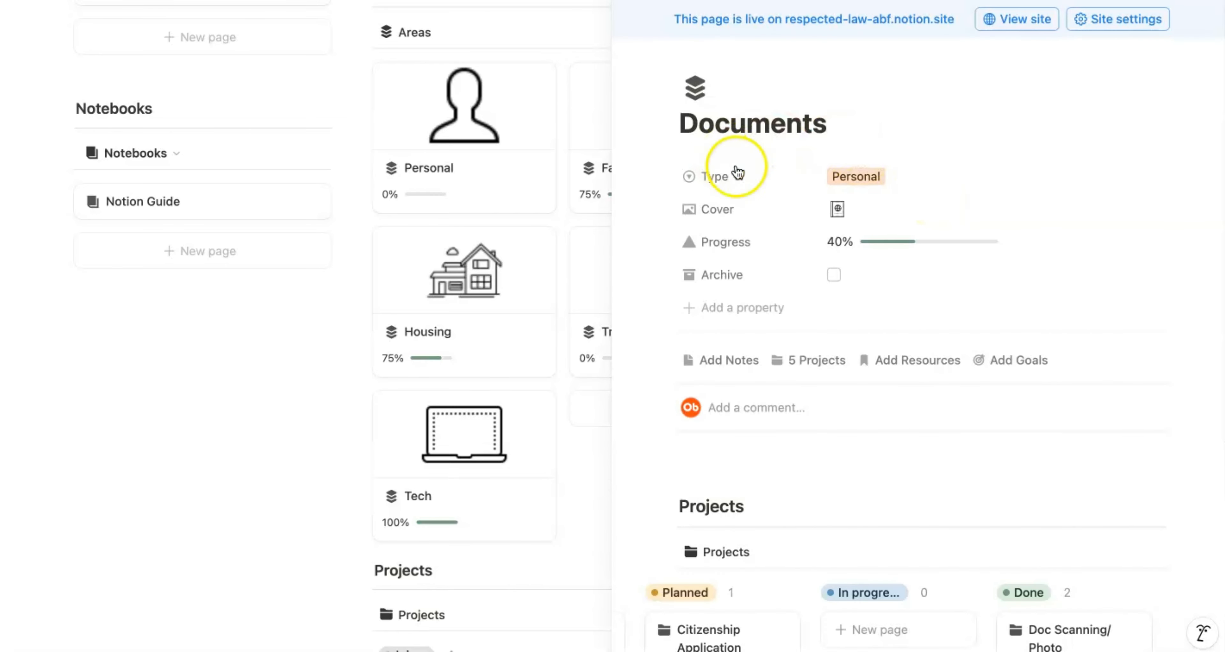
scroll(869, 271, "down", 6)
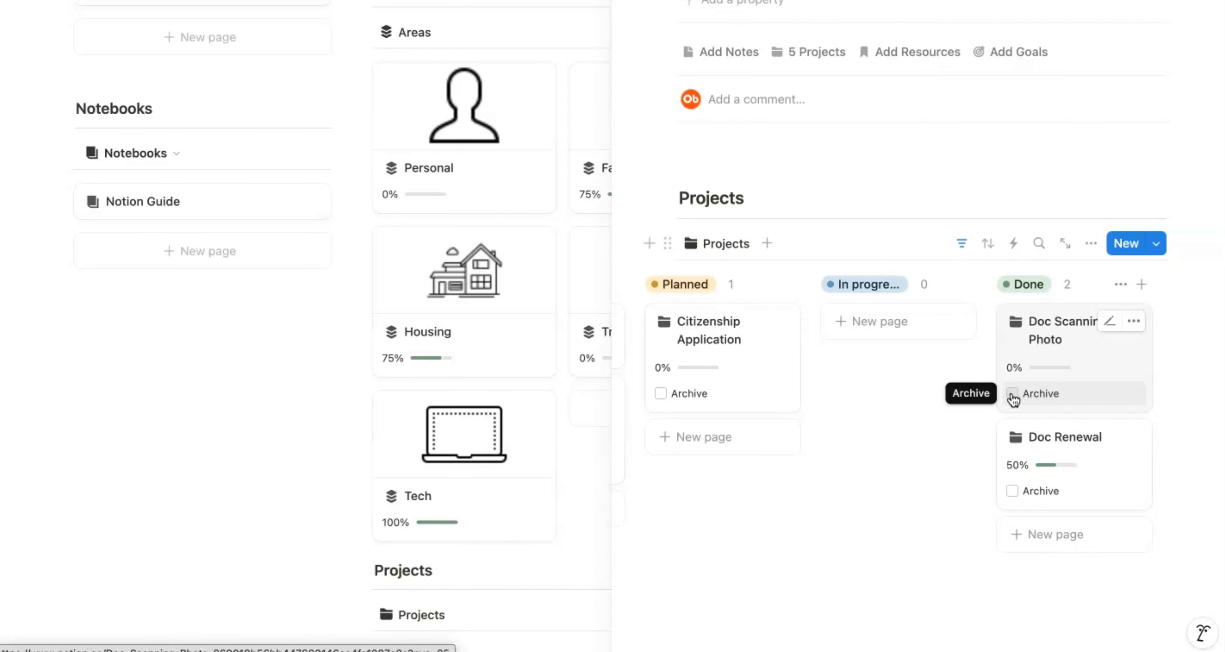
scroll(1012, 398, "left", 5)
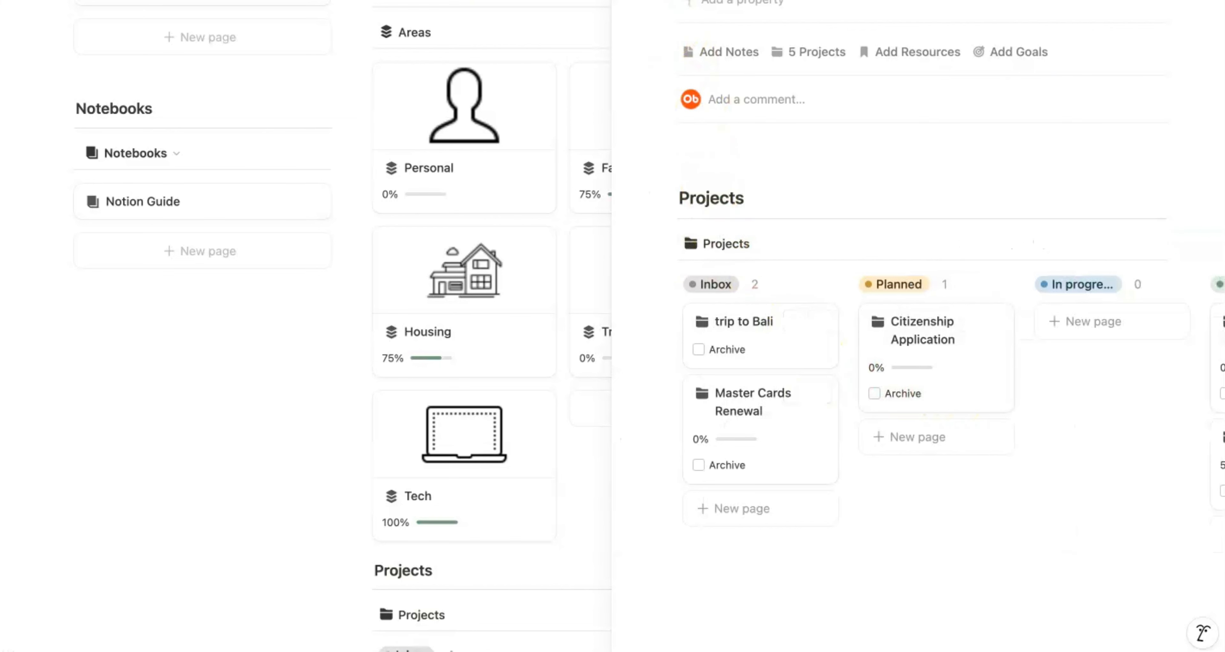
key("Escape")
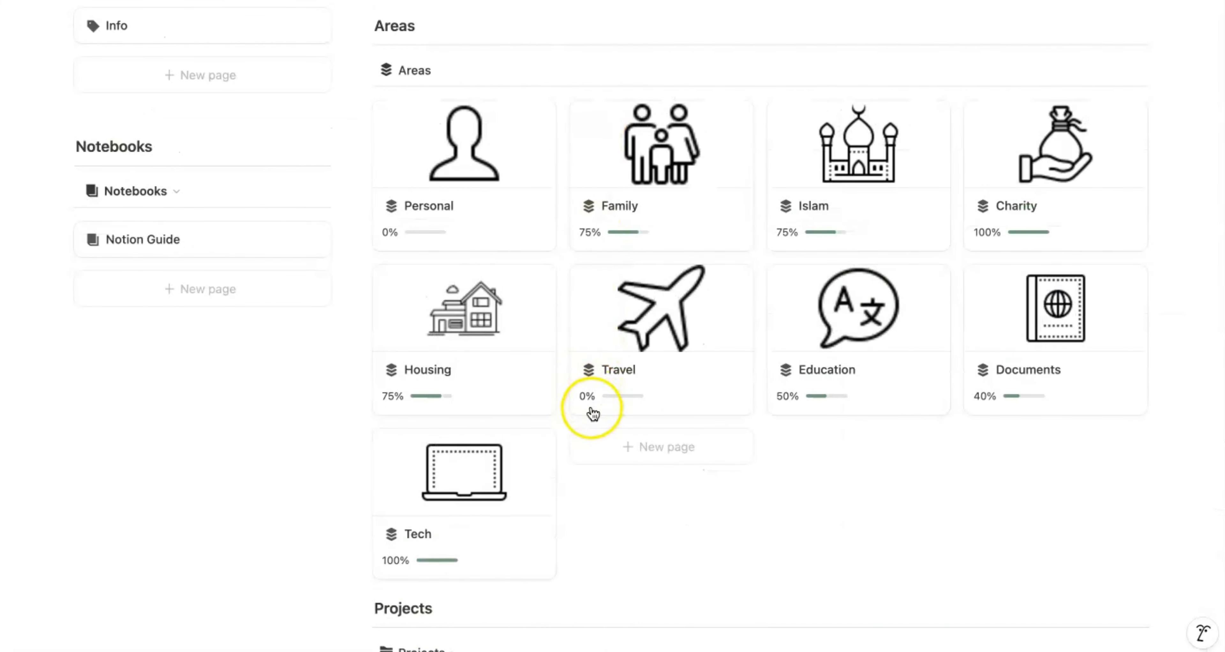
Step: Examine the dashboard's Projects board, comparing the cards under Inbox, Planned, In progress and Done
scroll(675, 479, "down", 8)
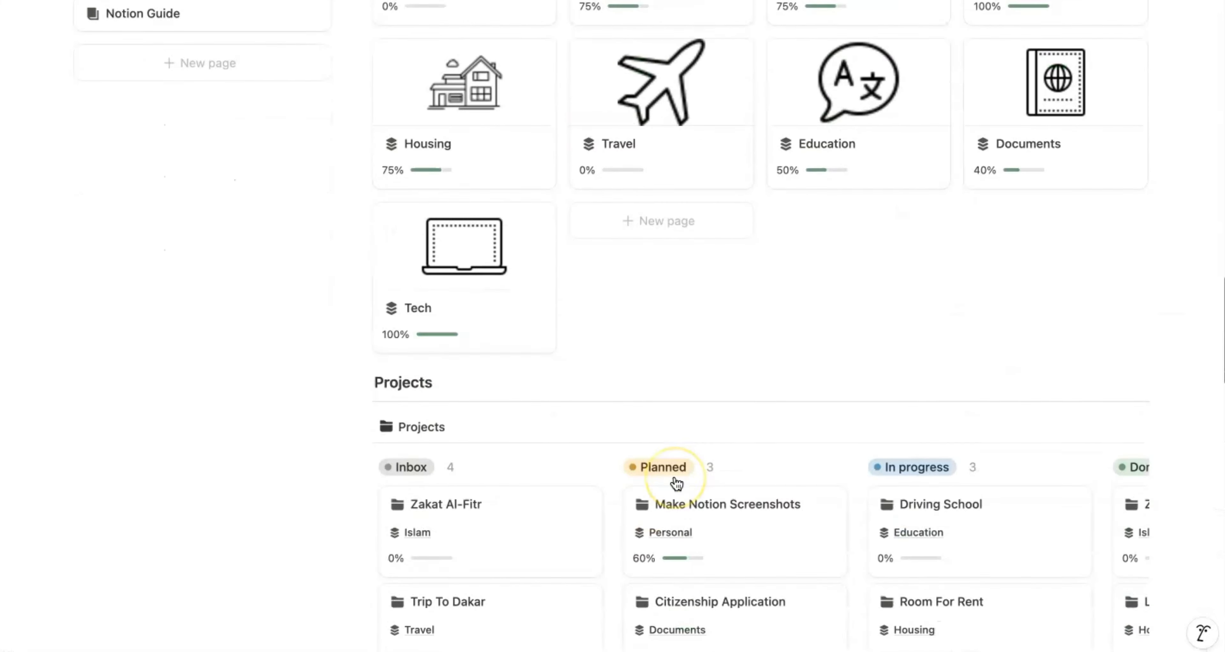
scroll(677, 482, "down", 3)
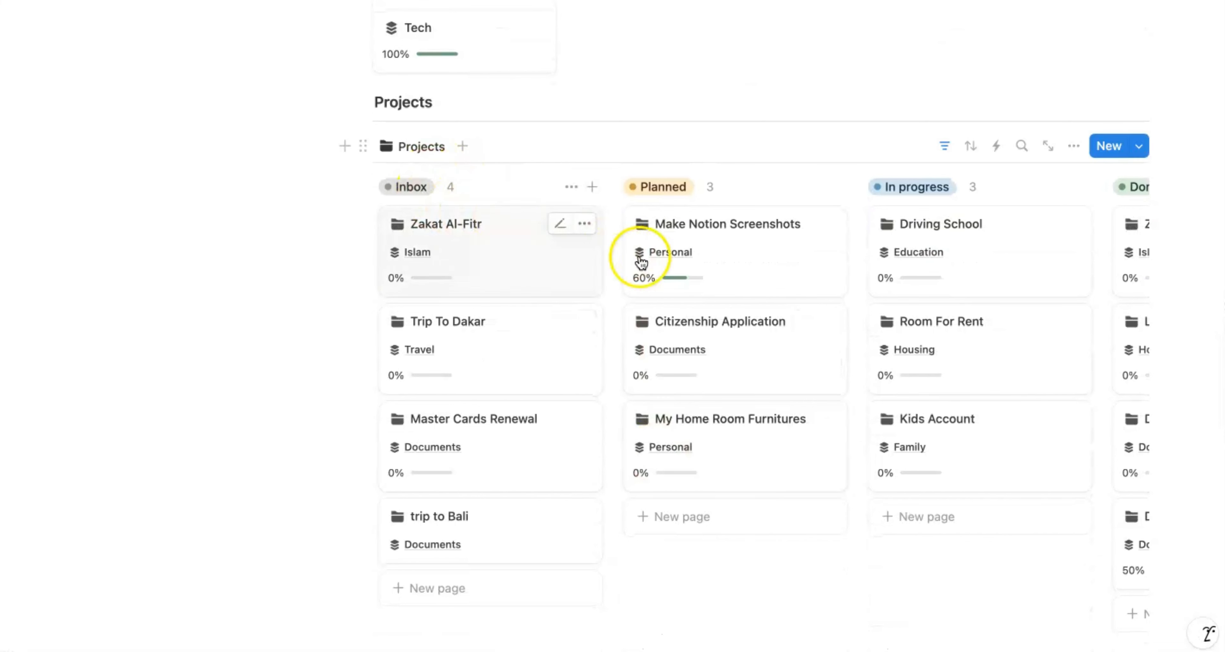
scroll(704, 284, "up", 2)
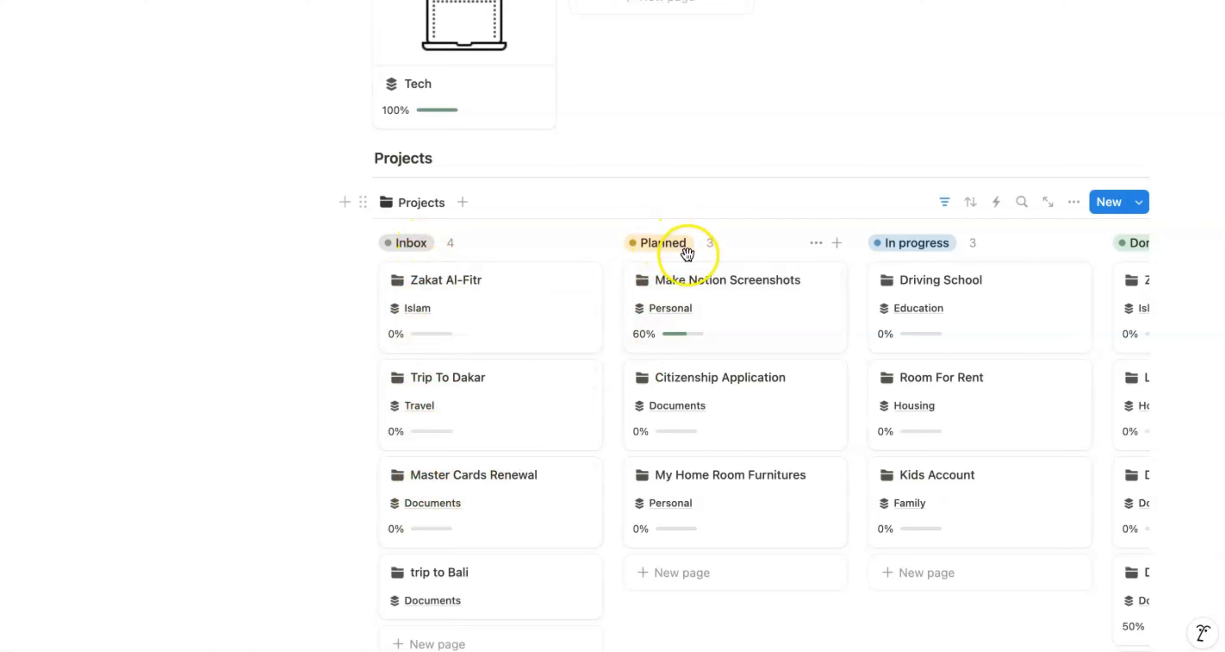
scroll(673, 449, "right", 1)
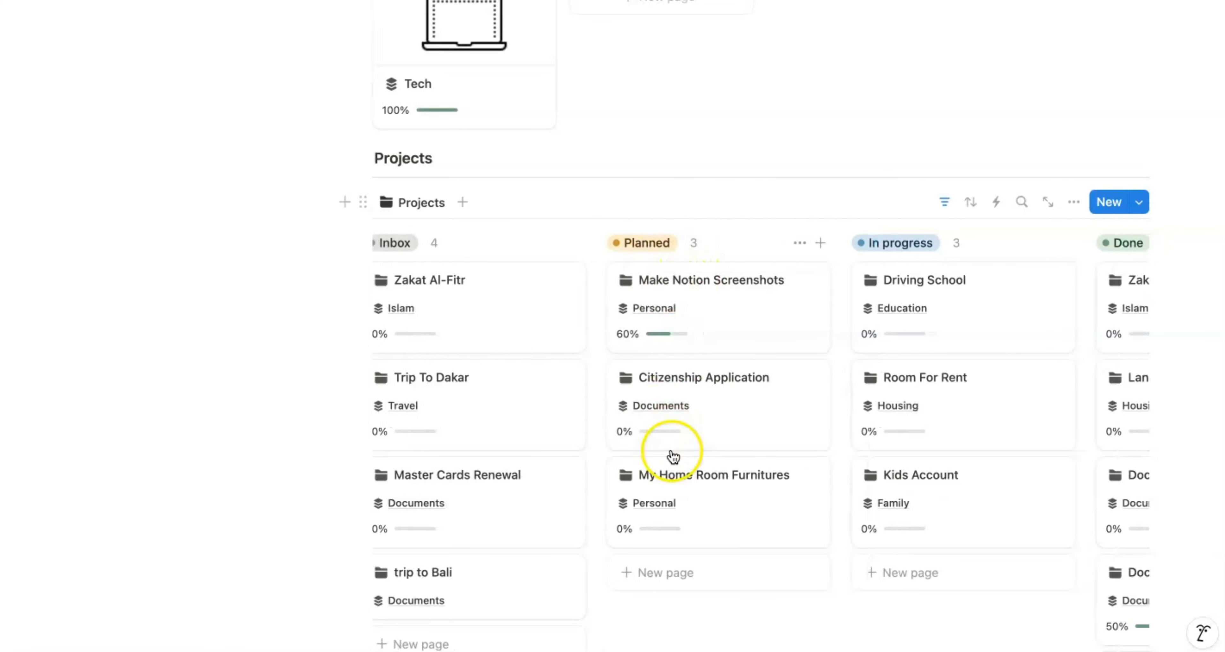
scroll(672, 456, "right", 3)
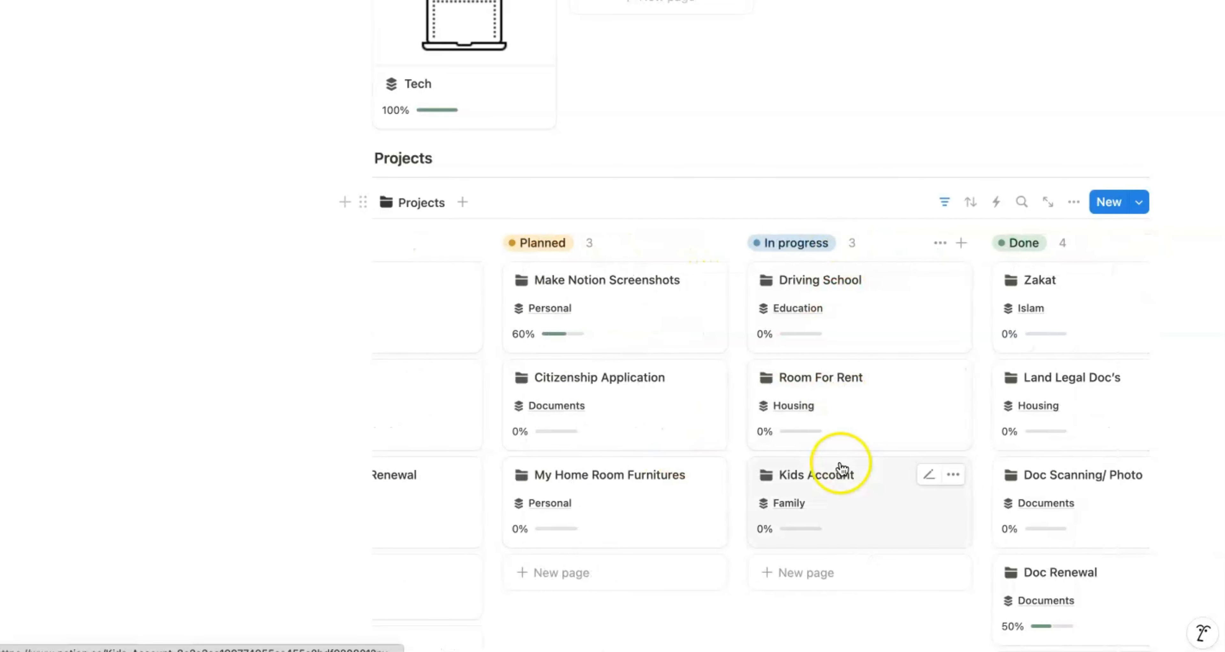
scroll(844, 466, "right", 2)
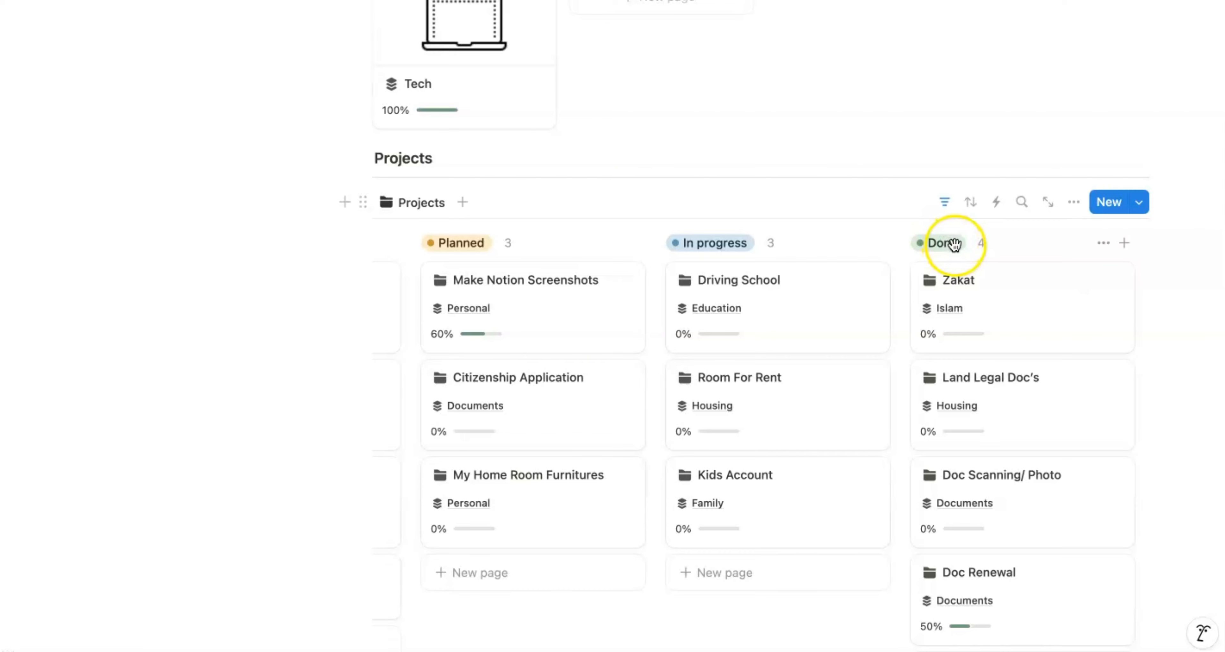
scroll(971, 580, "down", 1)
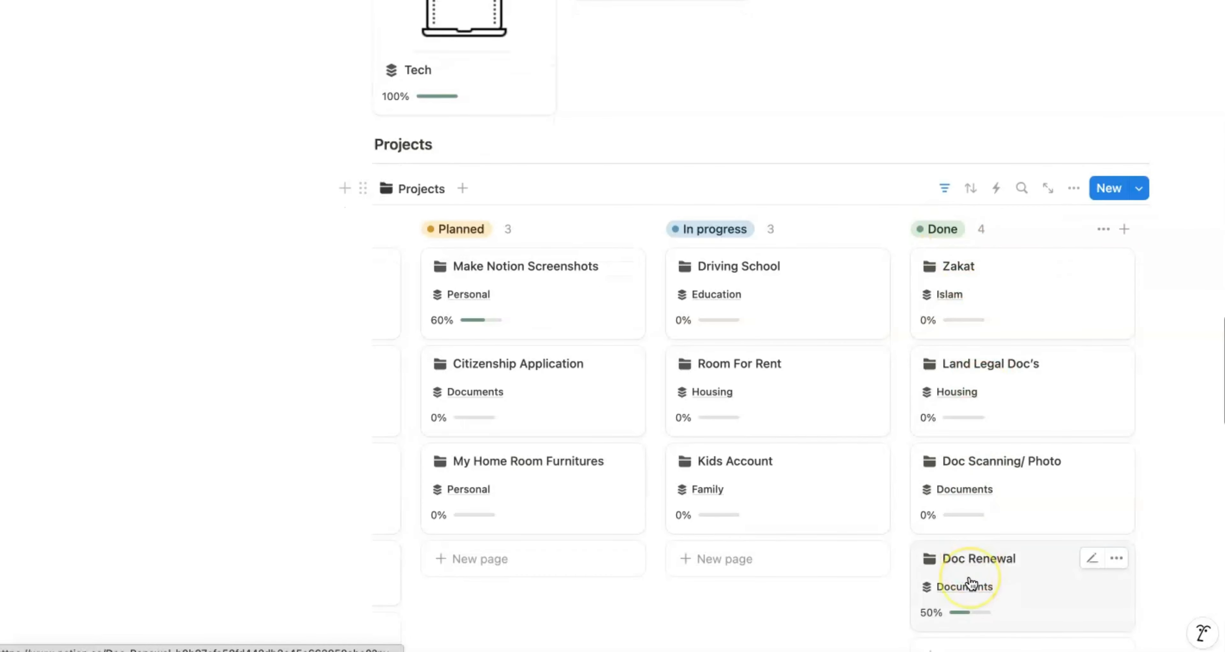
scroll(971, 581, "down", 3)
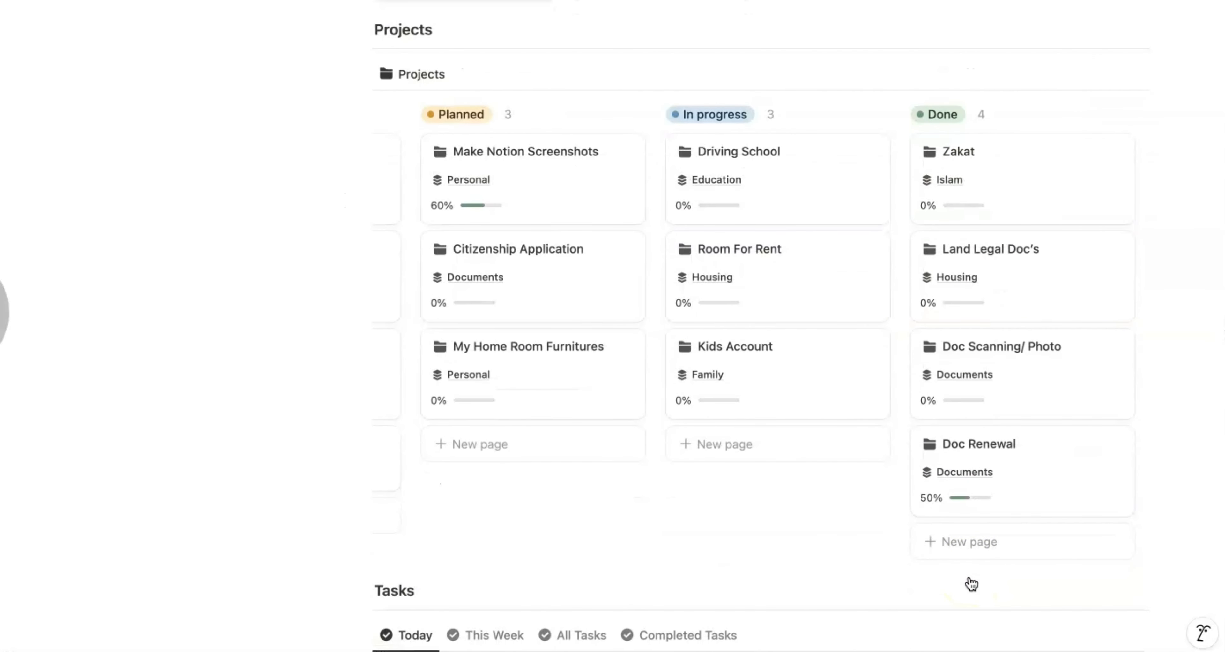
scroll(840, 412, "left", 4)
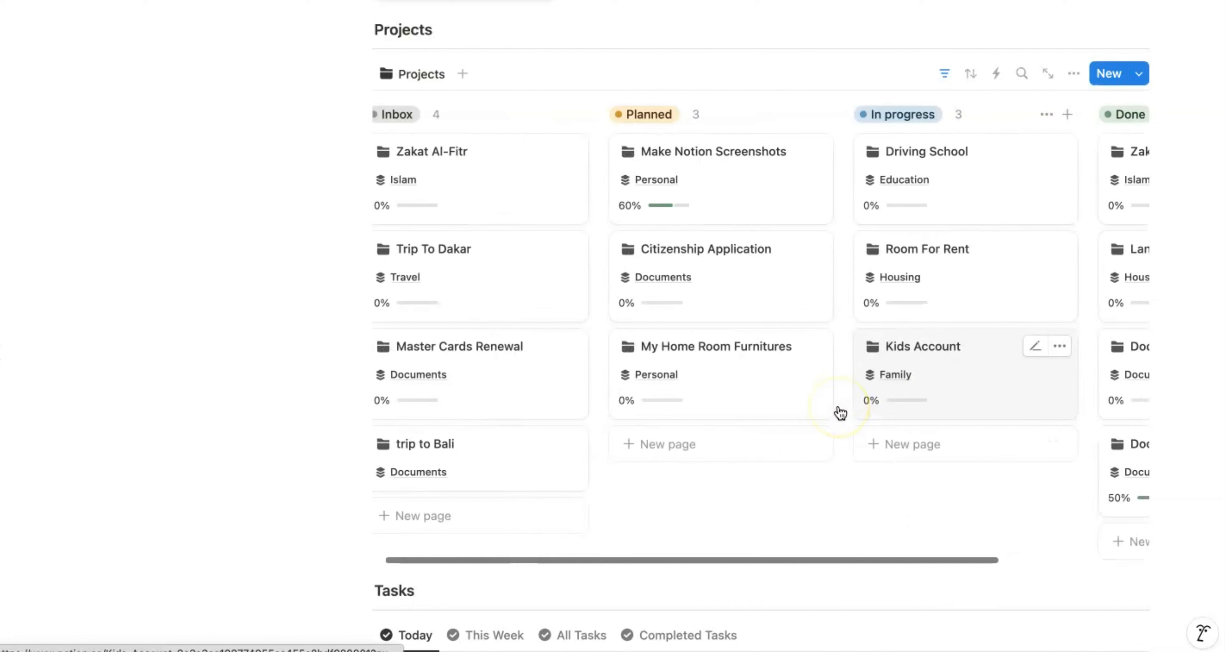
Step: Create a project named "New Project test" in the Inbox column of the Projects board and open its page
scroll(839, 408, "left", 1)
scroll(839, 411, "down", 1)
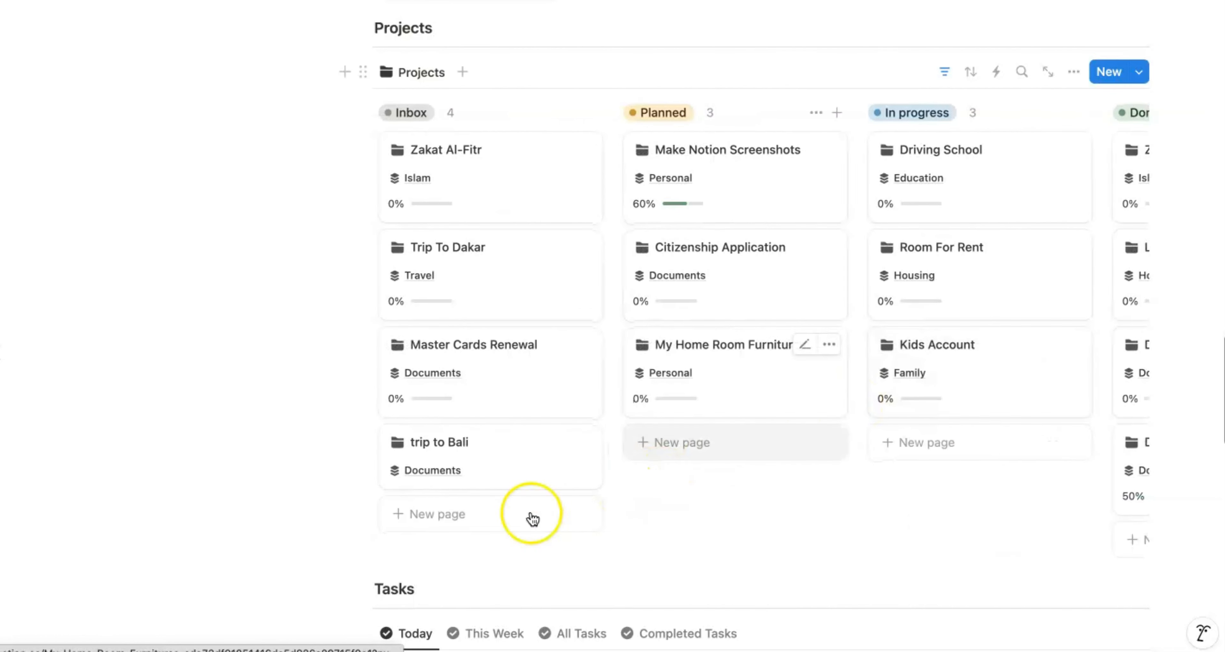
left_click(458, 525)
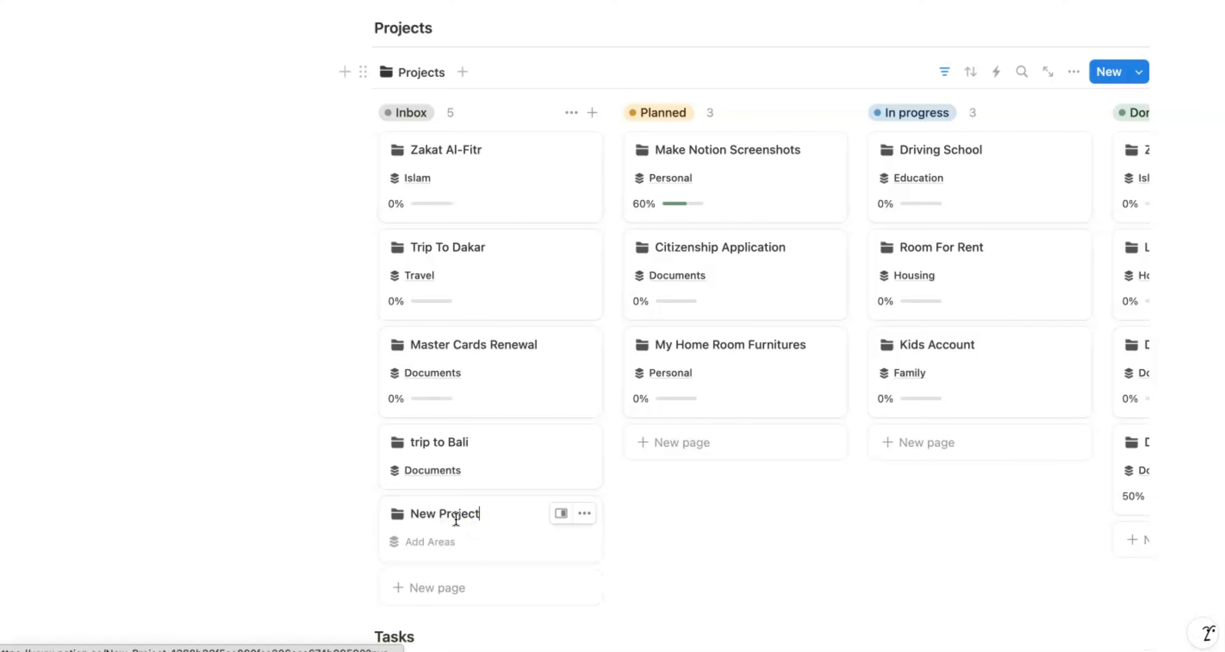
left_click(561, 513)
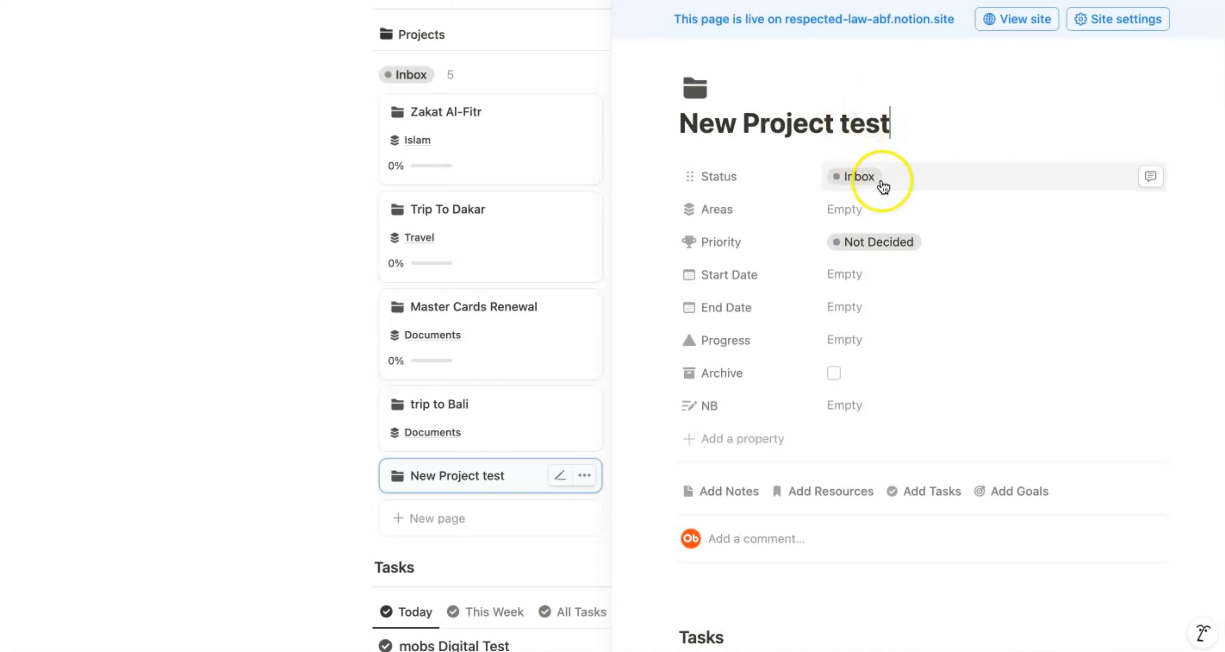
Step: Set the Priority of the "New Project test" project to Low
left_click(878, 256)
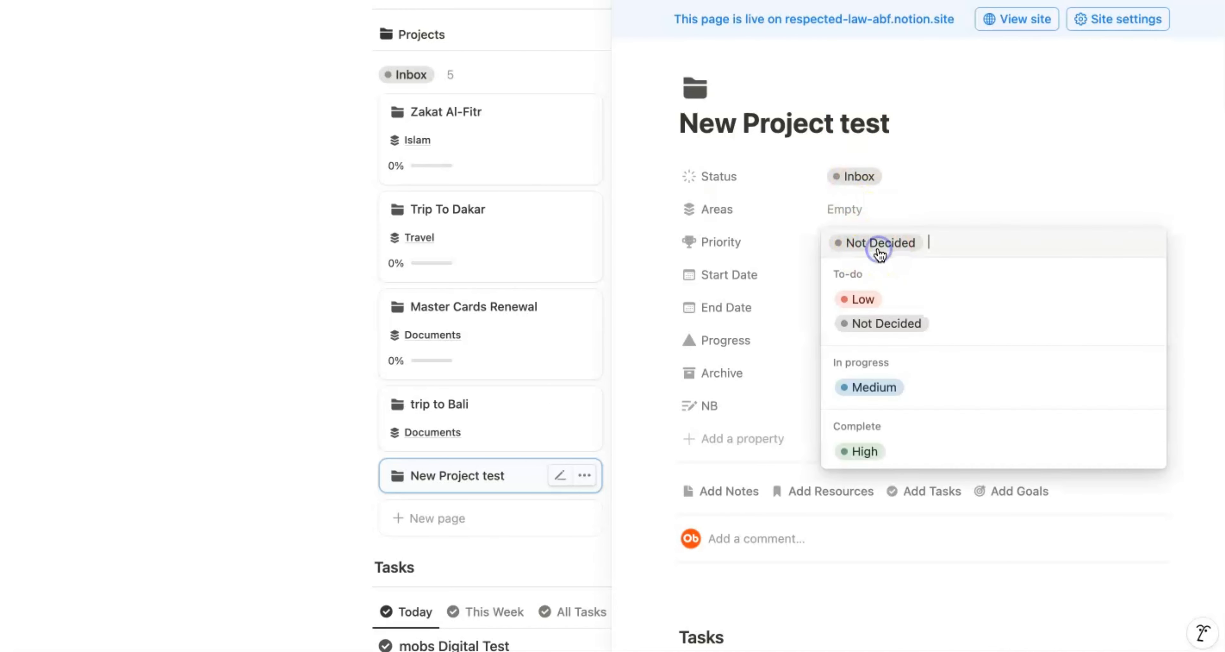
left_click(878, 328)
left_click(865, 300)
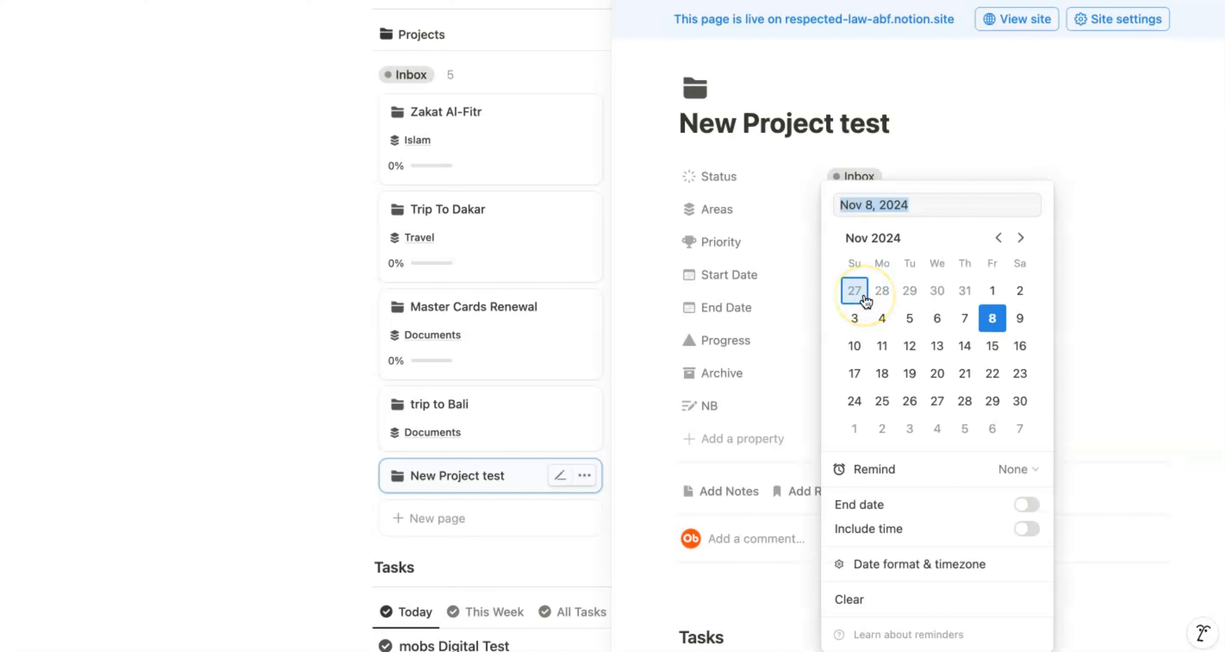
left_click(808, 274)
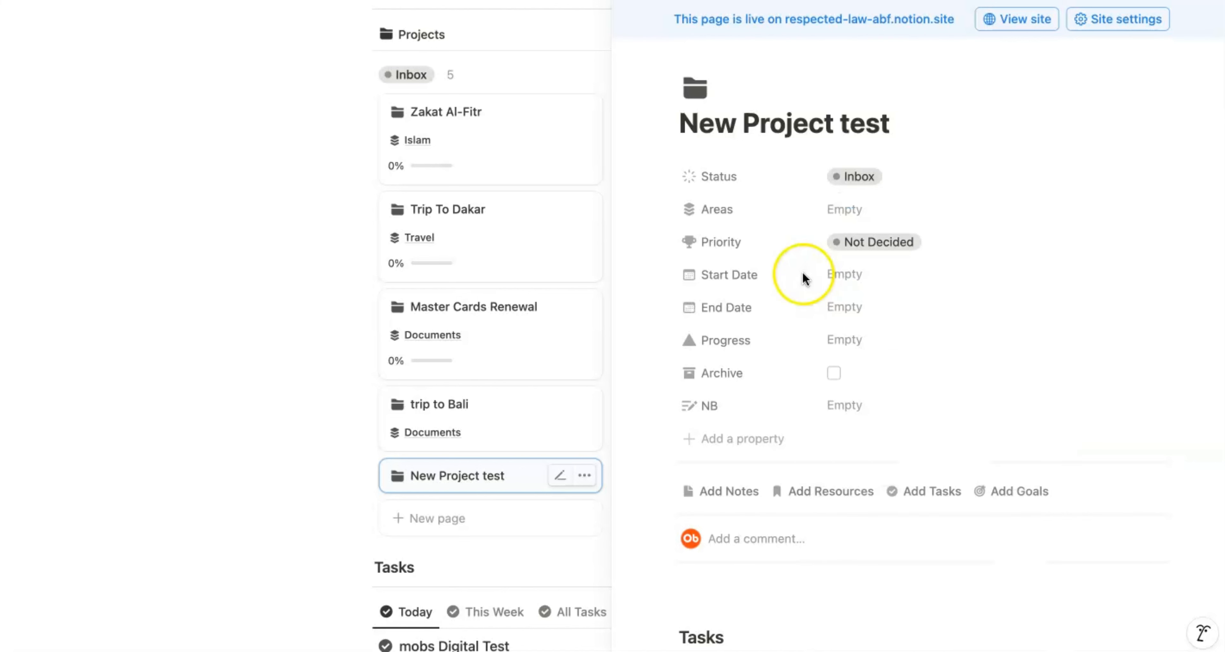
left_click(844, 251)
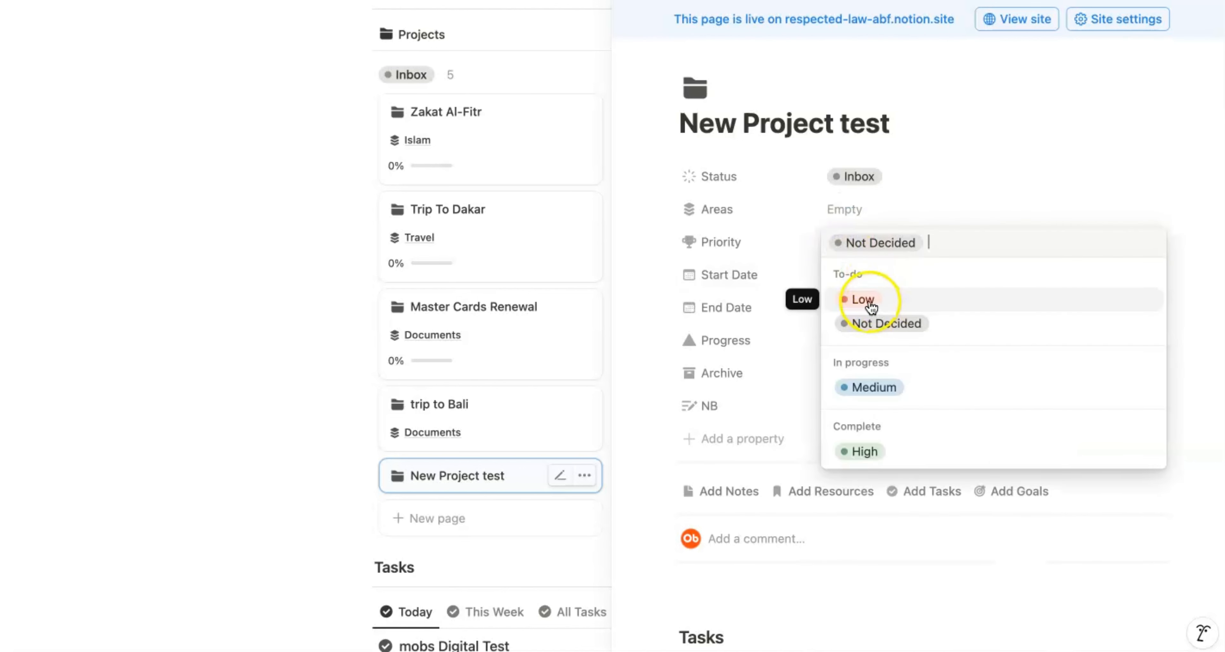
left_click(862, 298)
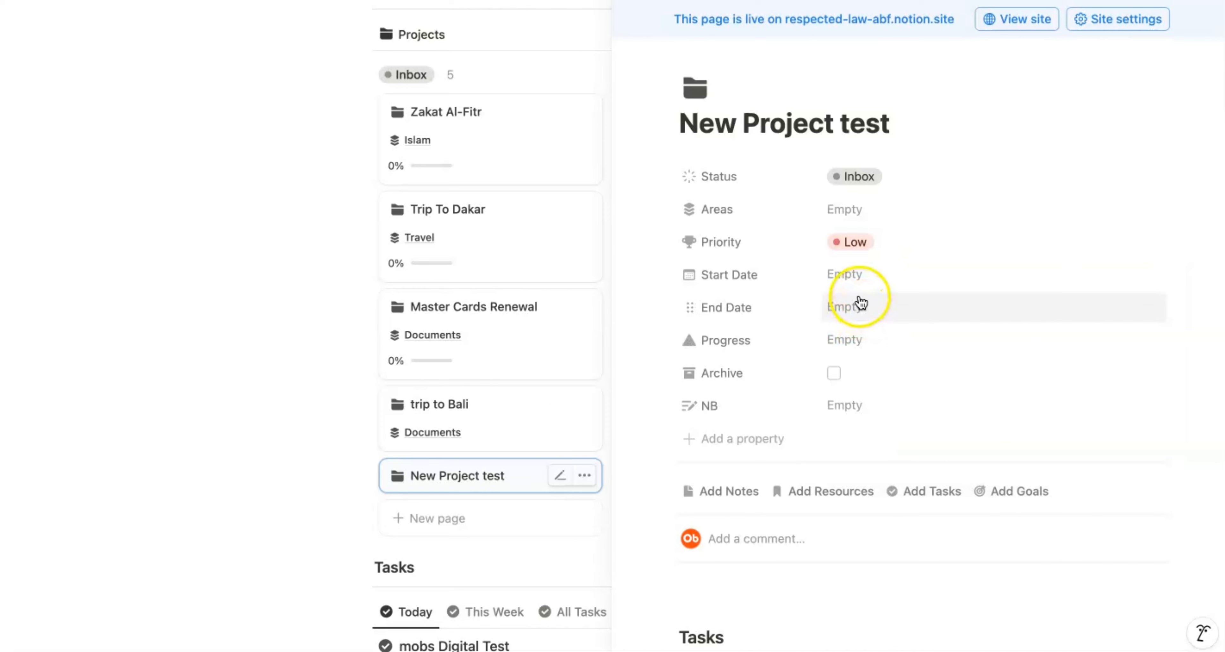
Step: Set the Start Date of the "New Project test" project to November 8, 2024
left_click(854, 287)
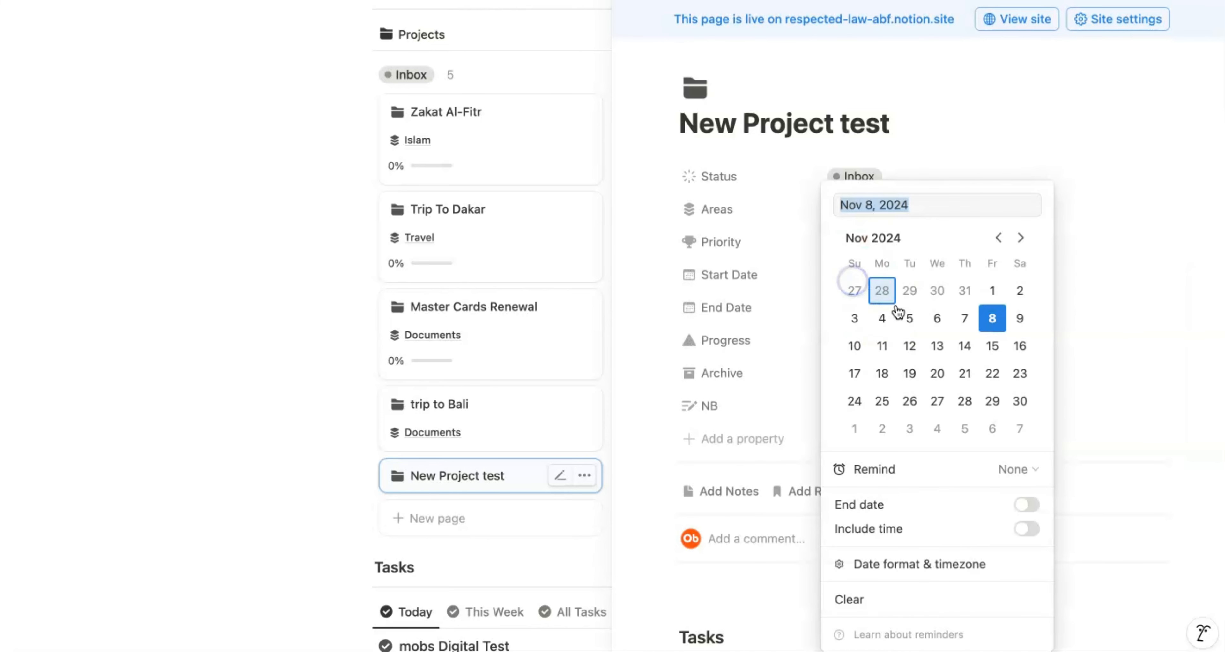
left_click(994, 321)
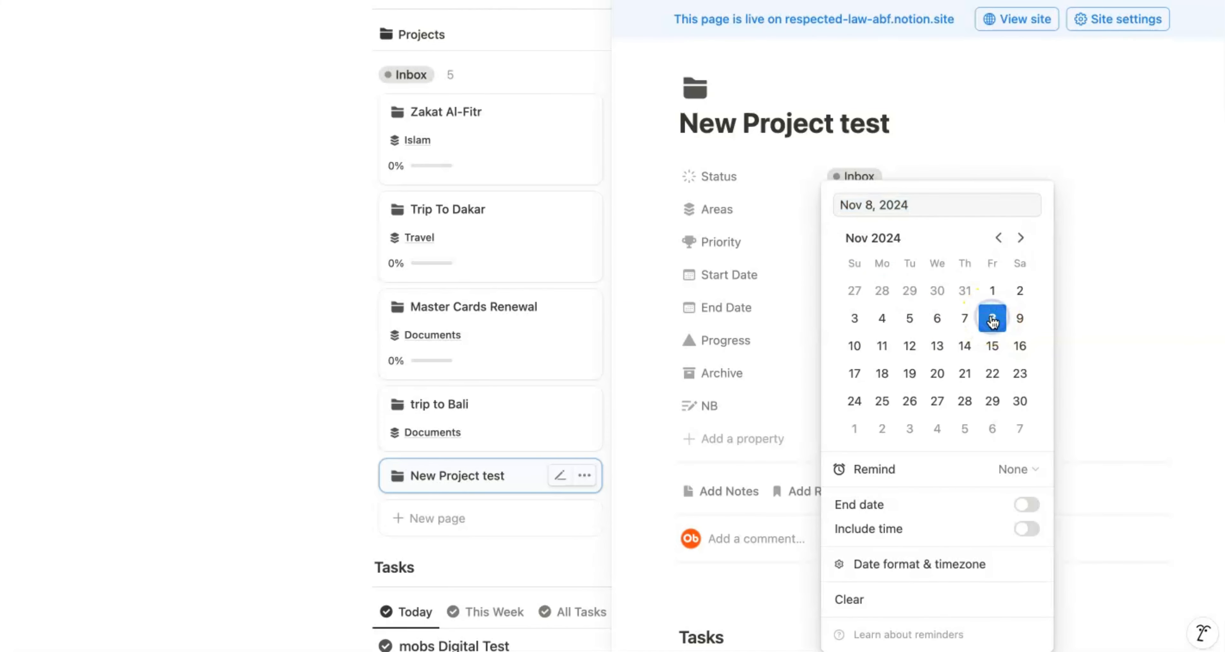
left_click(1105, 319)
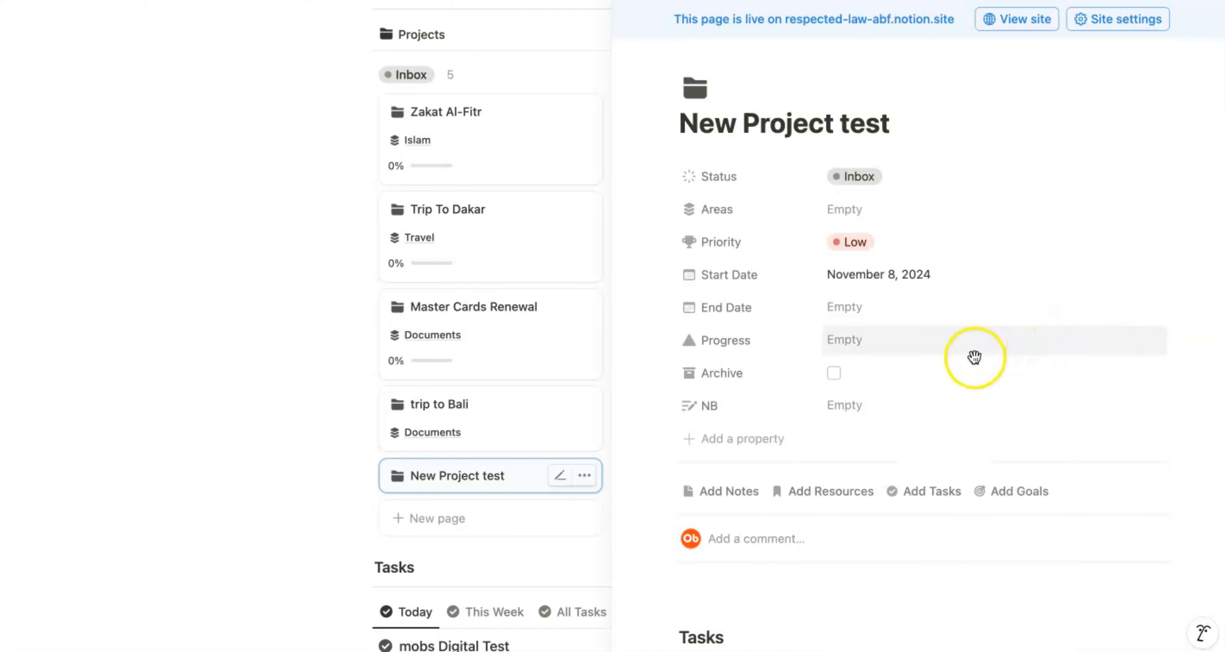
Step: Link the "New Project test" project to the Tech area
scroll(924, 389, "down", 3)
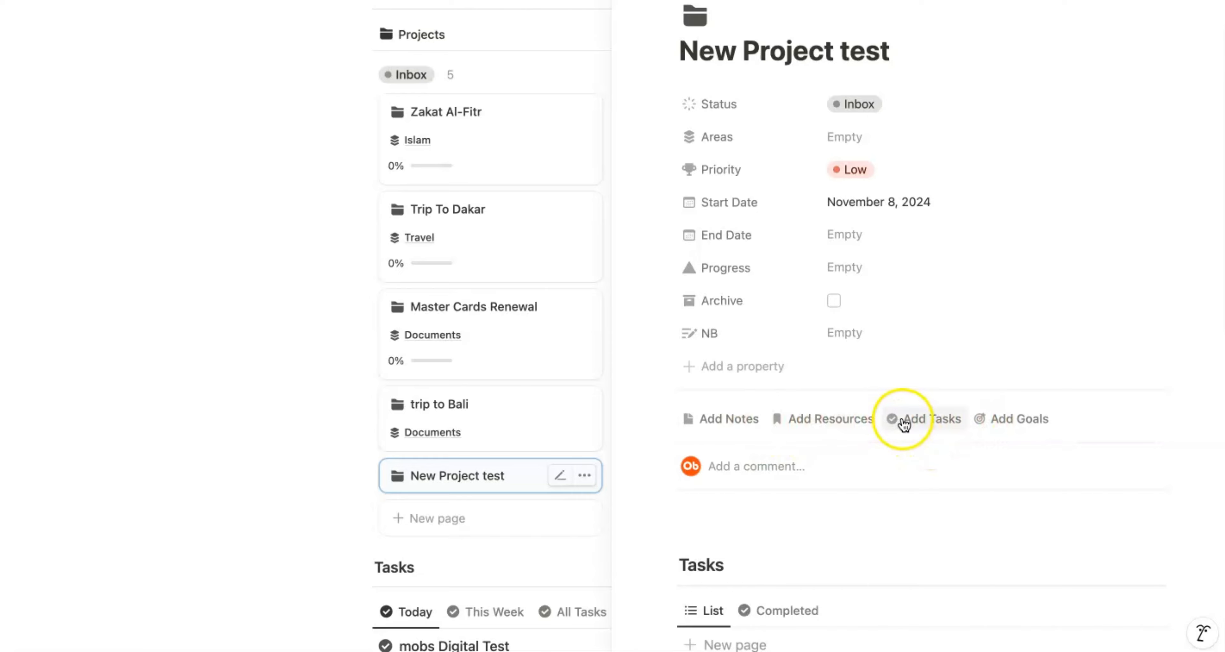
scroll(905, 427, "down", 1)
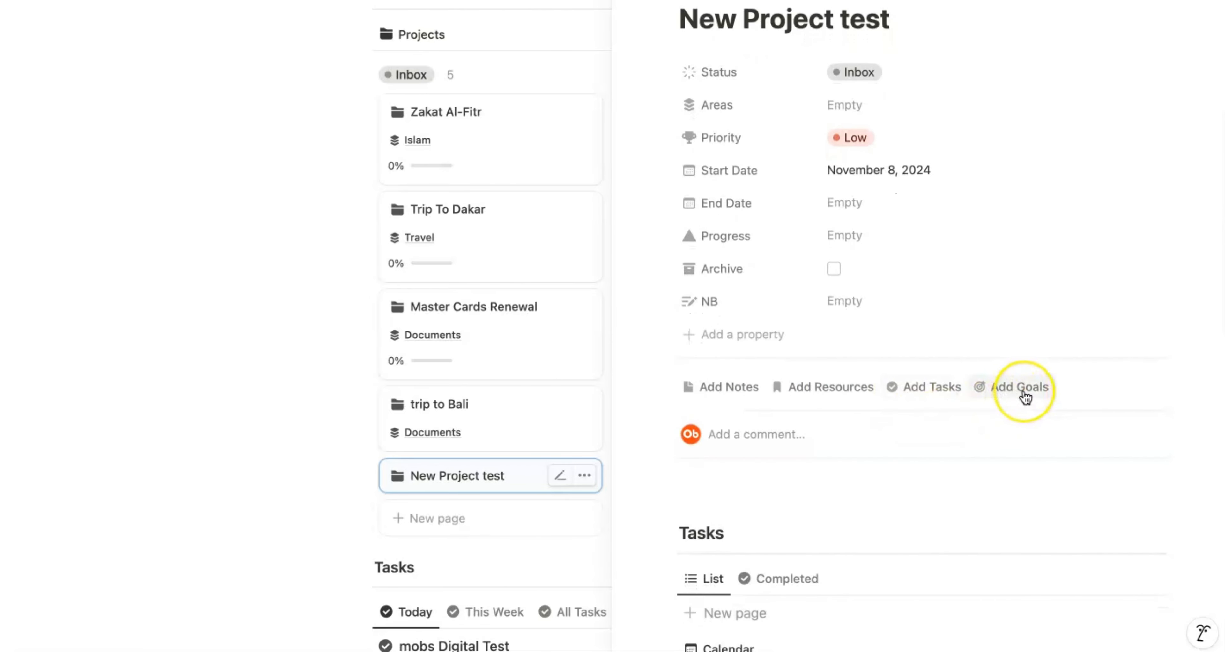
left_click(1011, 394)
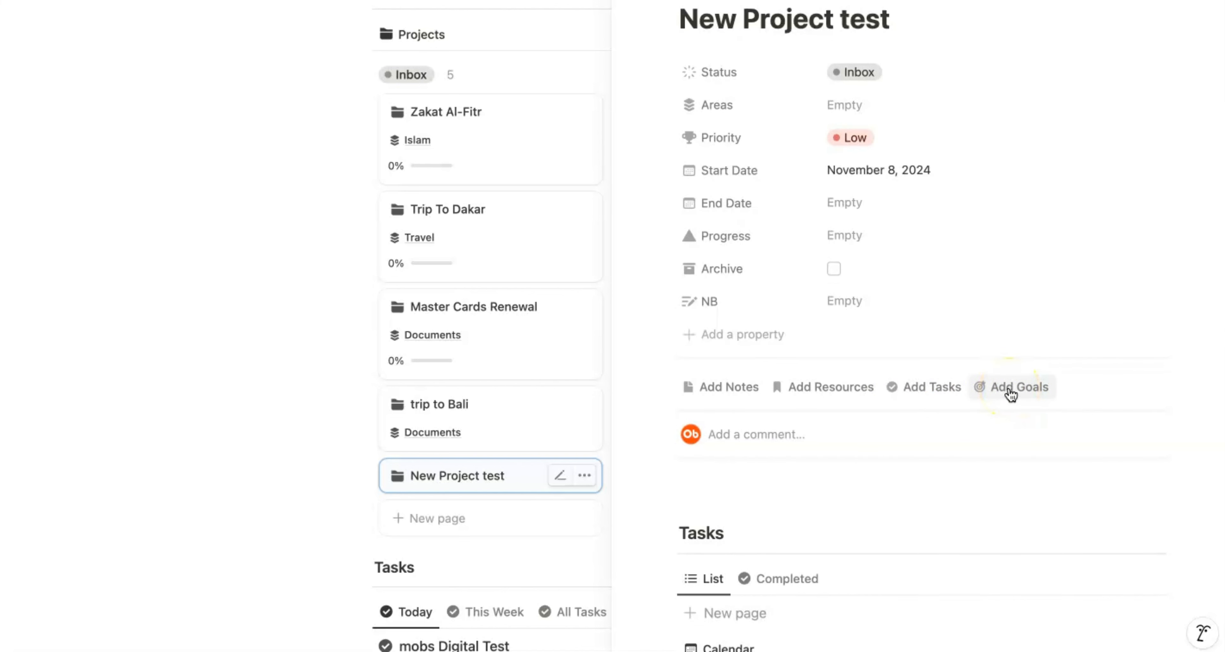
left_click(845, 105)
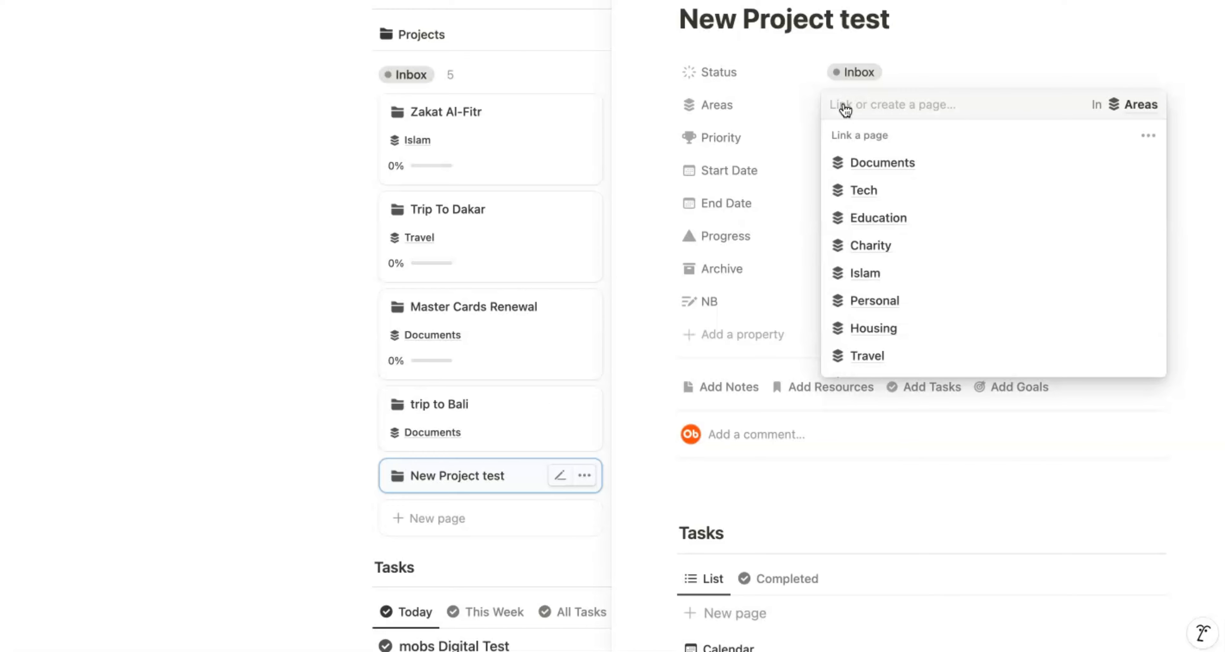
left_click(868, 191)
left_click(782, 192)
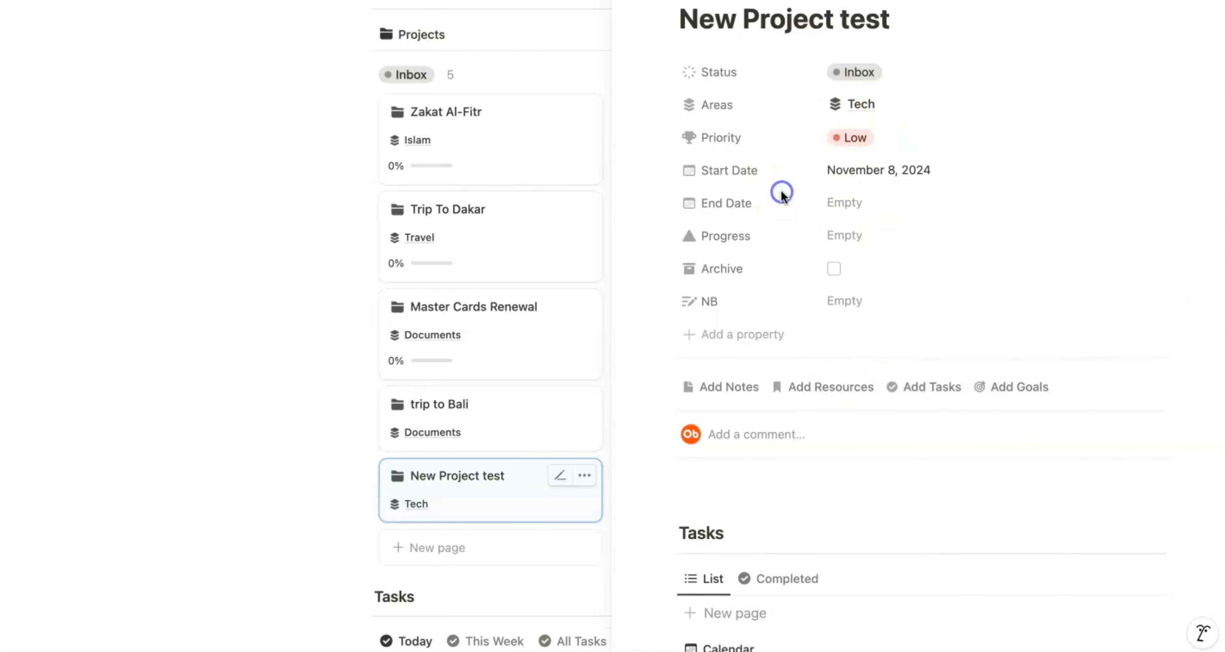
Step: Link the existing task "mobs Digital Test" to the "New Project test" project
scroll(781, 190, "down", 3)
left_click(927, 310)
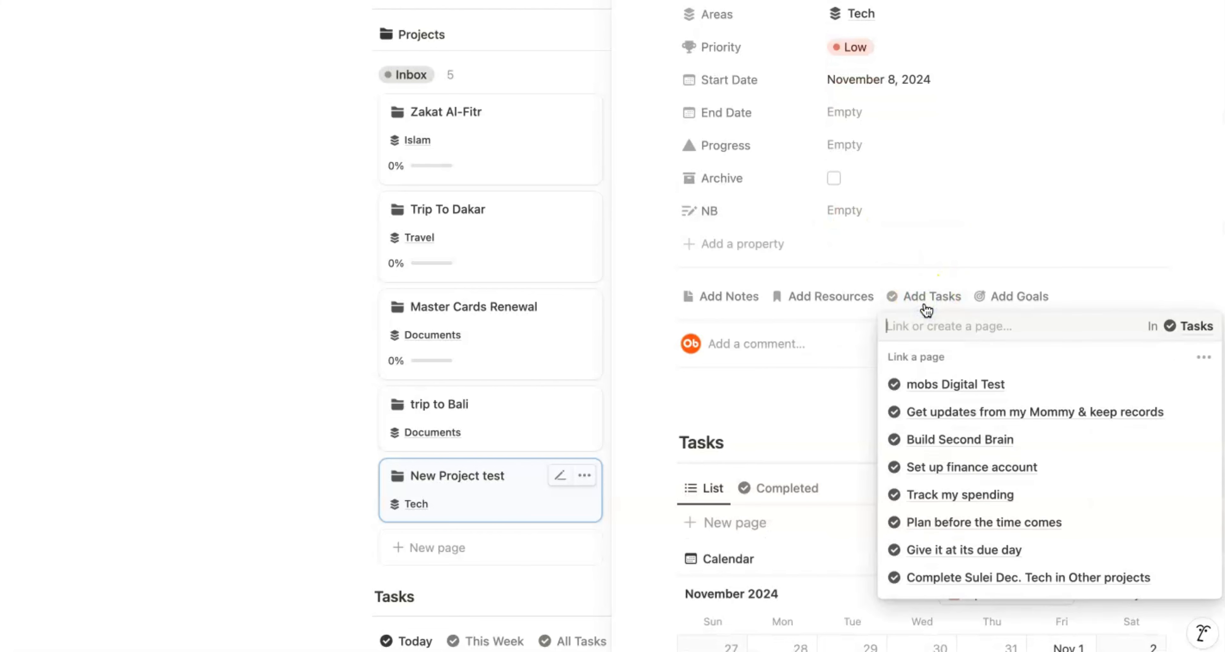
left_click(946, 390)
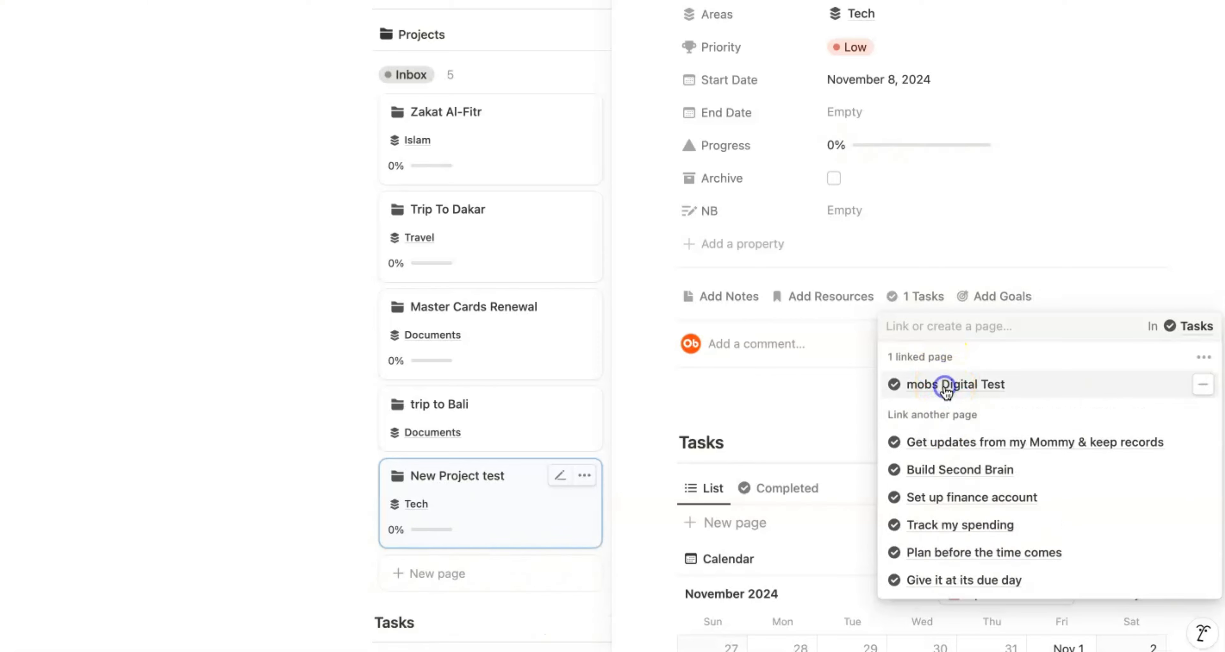
left_click(828, 251)
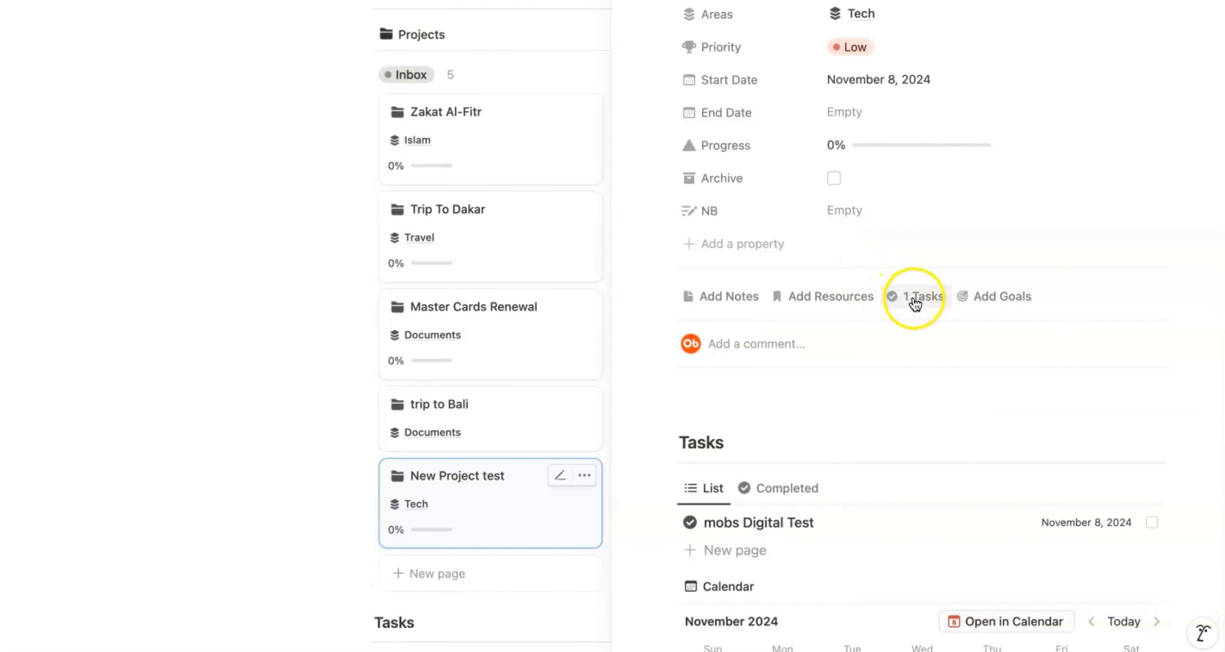
Step: Link the goal "Trip to Canada" to the "New Project test" project
left_click(1001, 305)
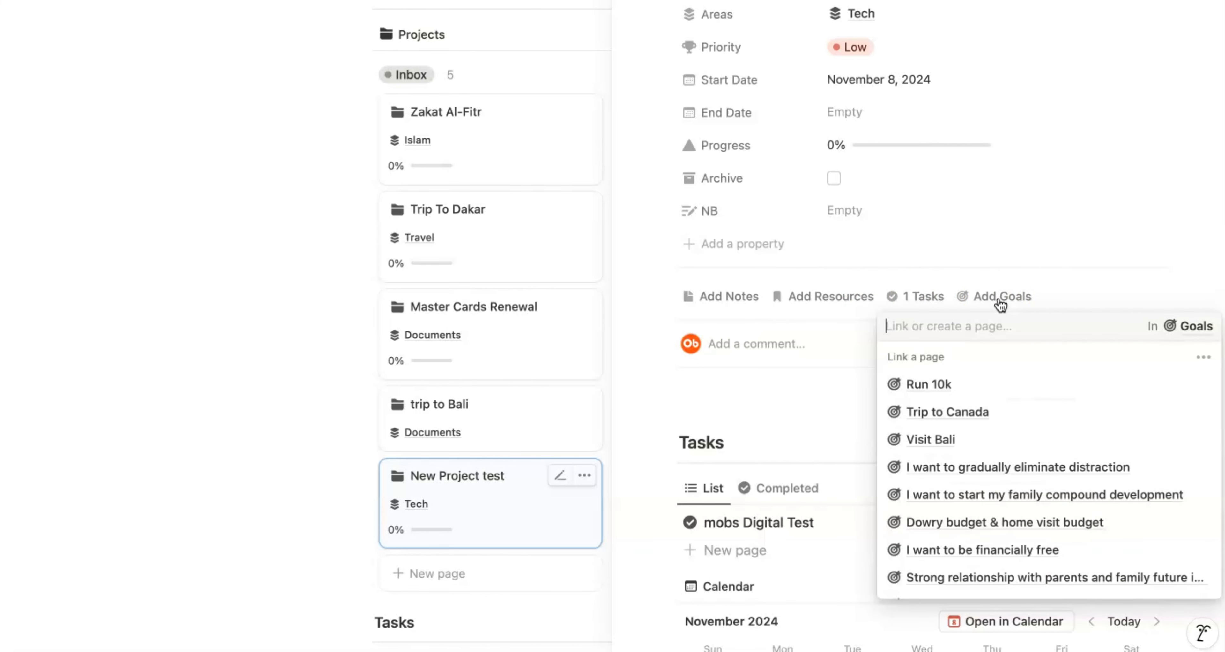
left_click(948, 413)
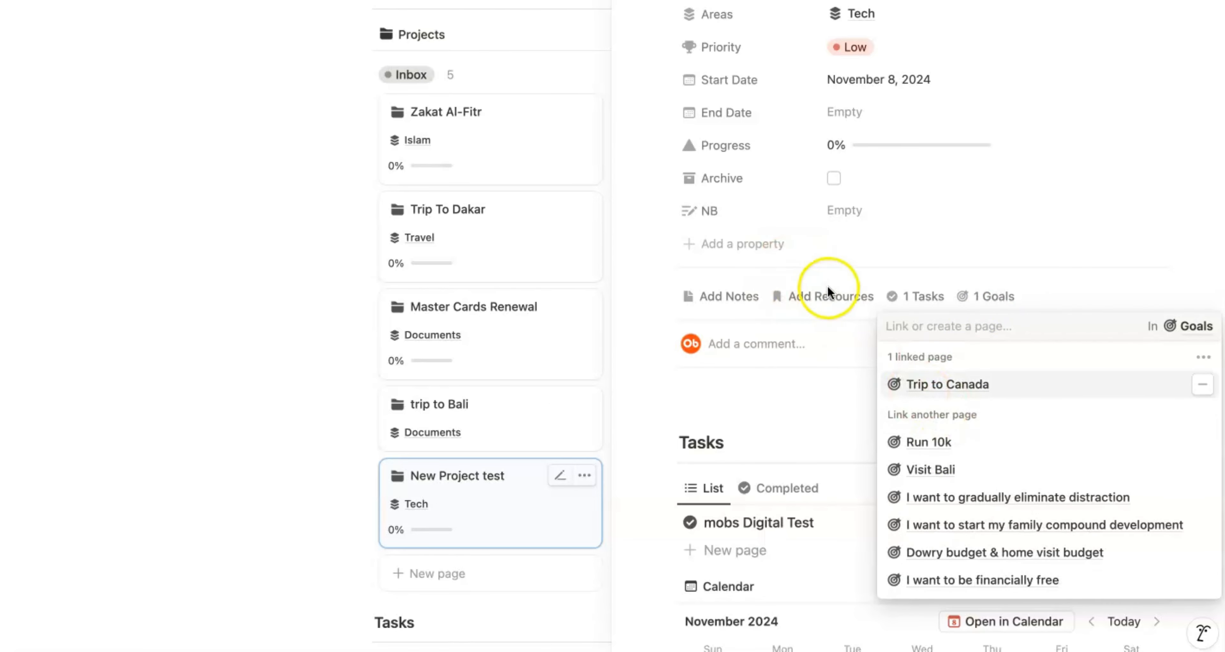
left_click(872, 178)
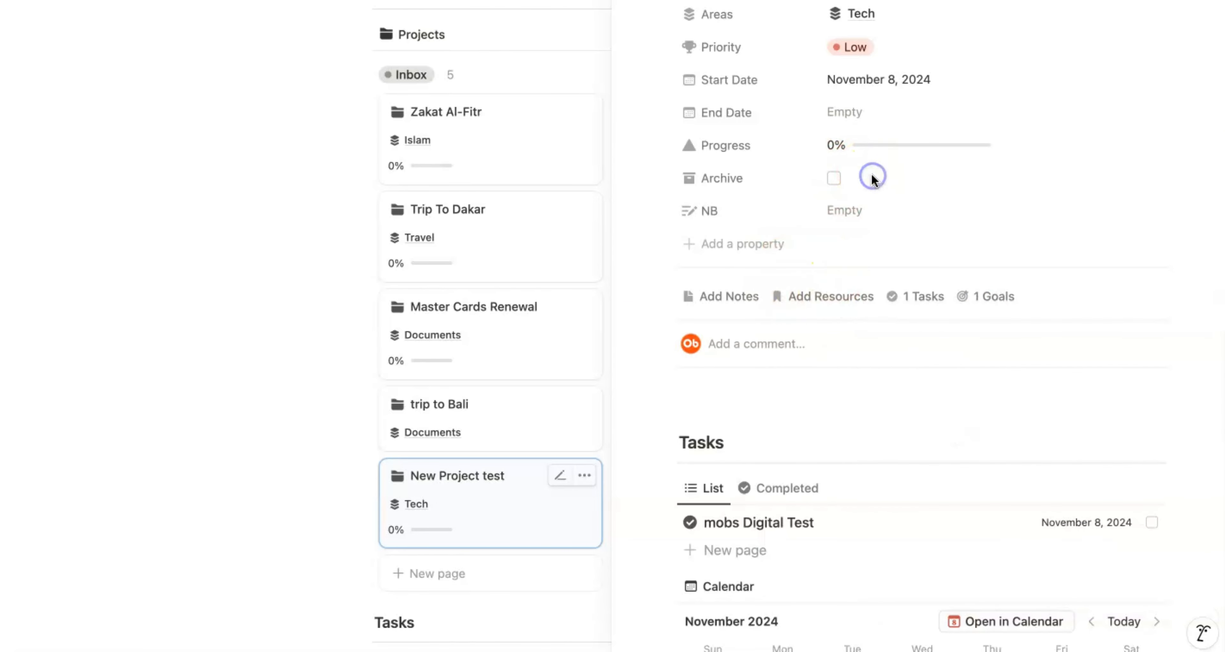
Step: Mark the "mobs Digital Test" task as completed in the project's task list and check the project's Progress
scroll(867, 304, "down", 3)
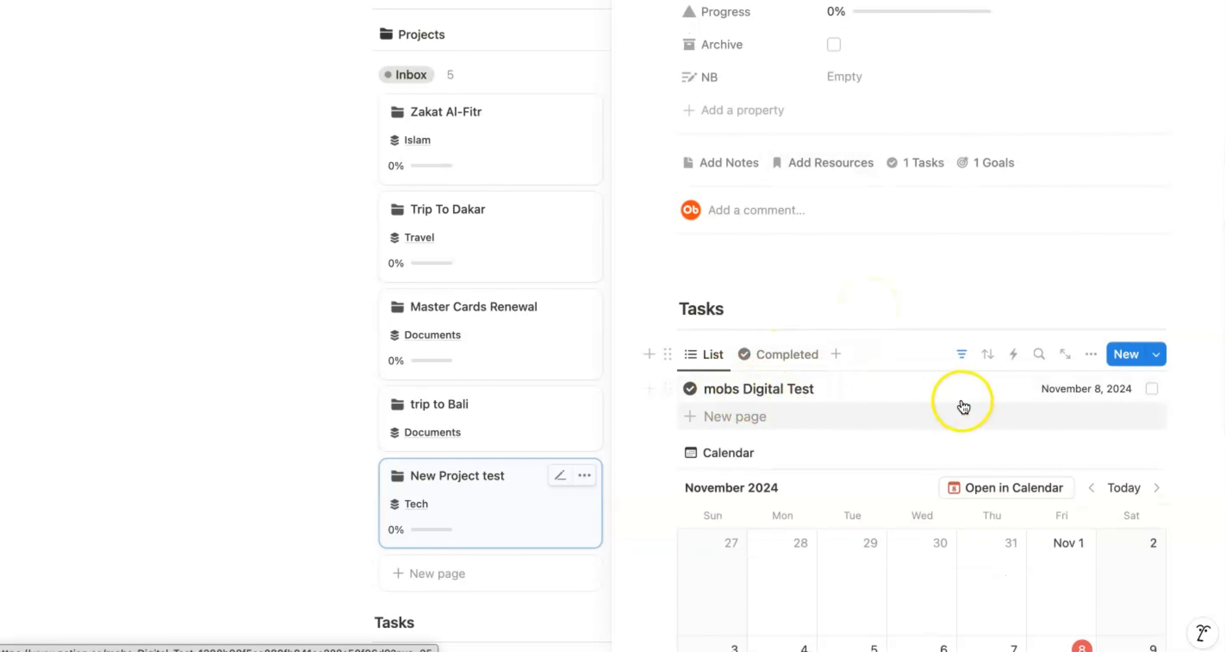
scroll(766, 391, "up", 1)
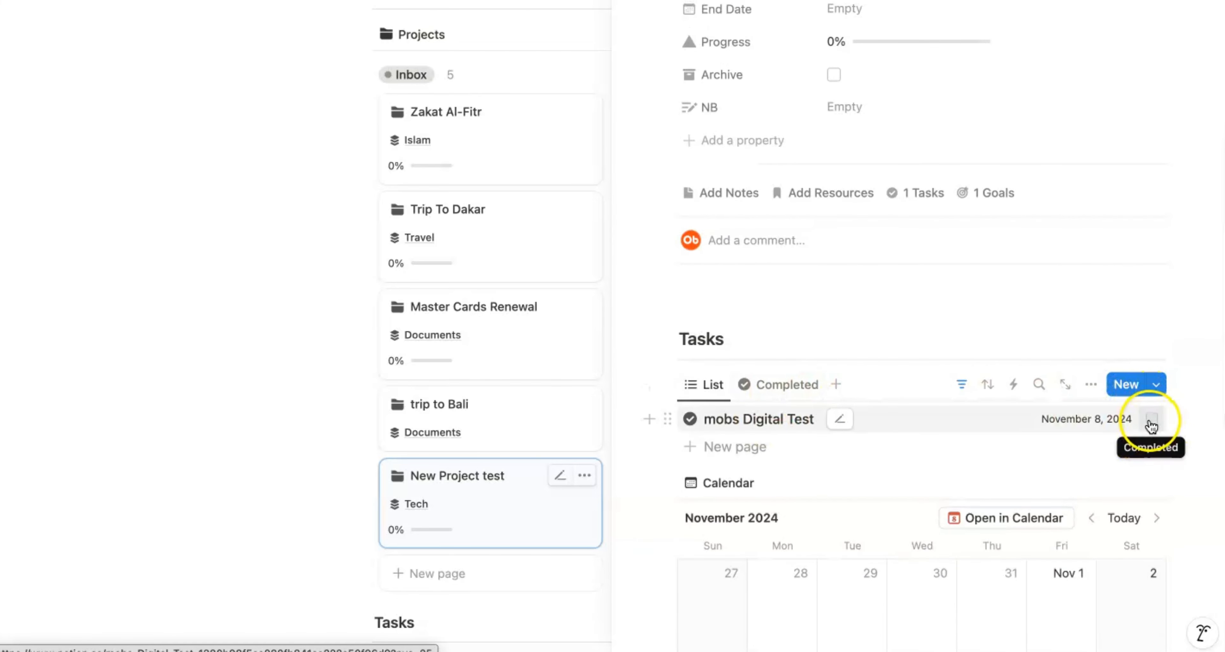
left_click(1151, 420)
scroll(1151, 426, "up", 3)
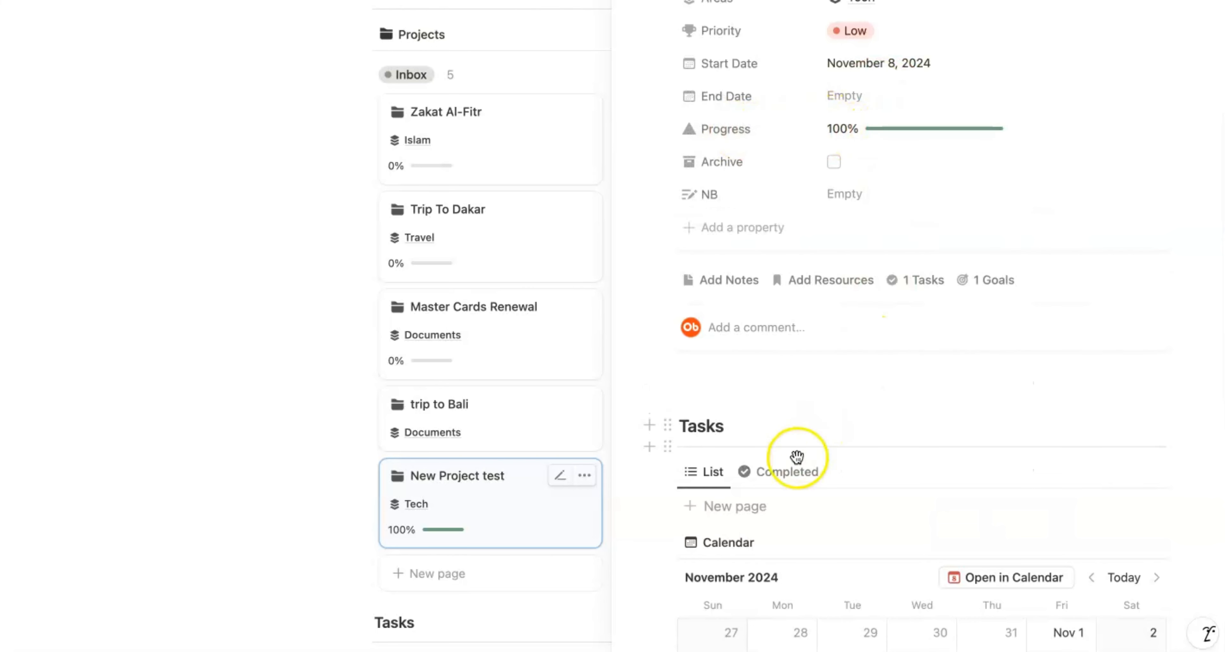
Step: Show the project's completed tasks and unmark "mobs Digital Test" as completed
left_click(786, 473)
scroll(808, 469, "down", 3)
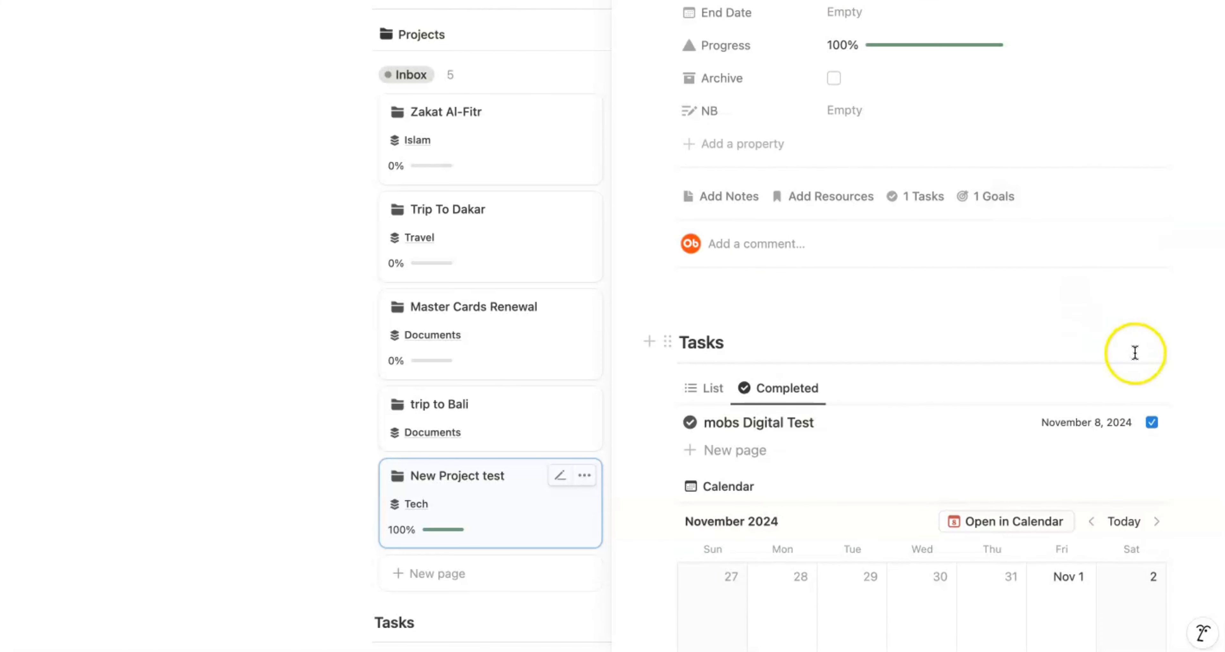
left_click(1151, 423)
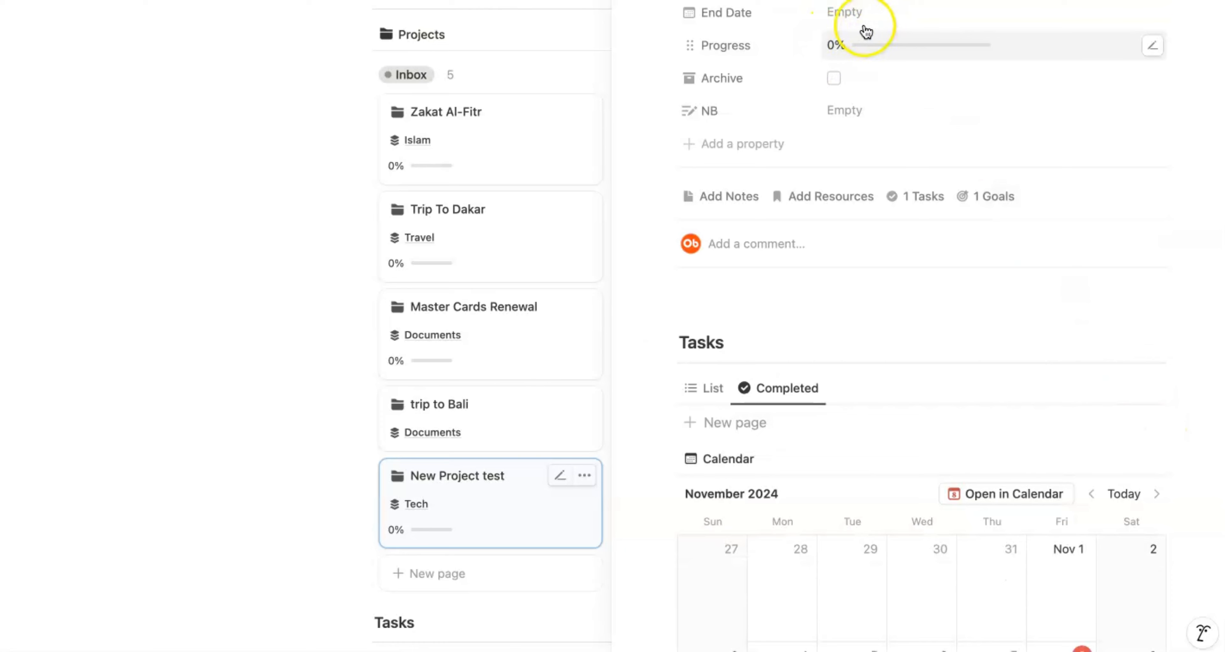
Step: Compare the List and Completed views of the project's tasks, end on List, and close the project page
left_click(713, 388)
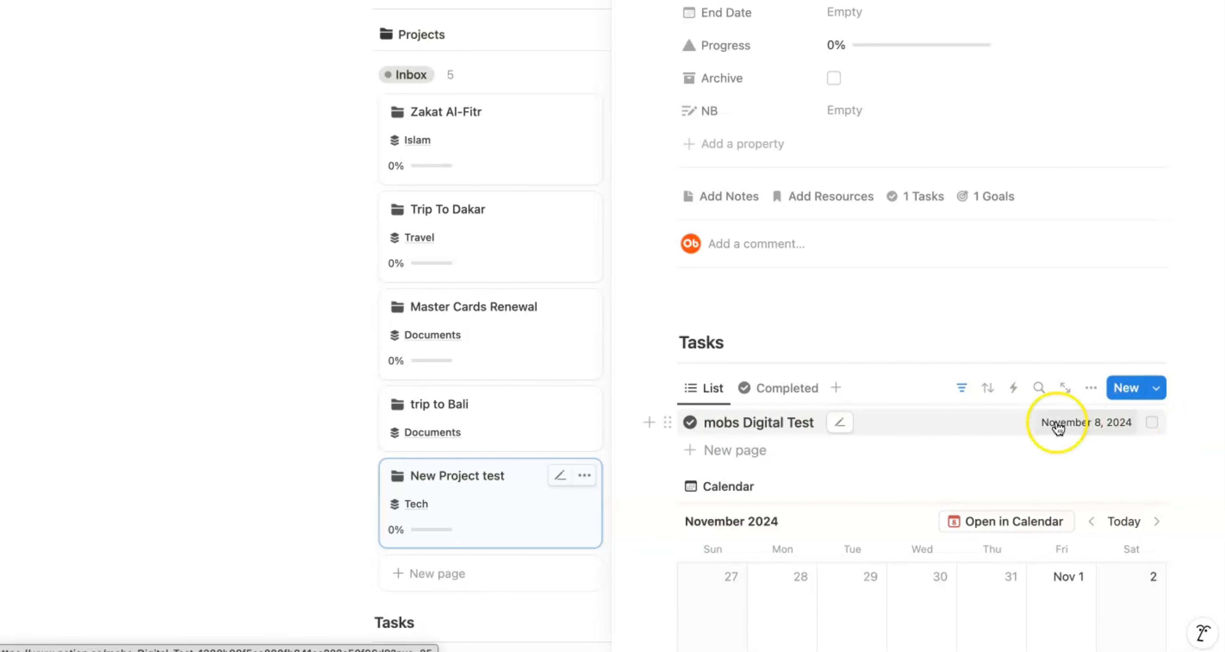
left_click(790, 388)
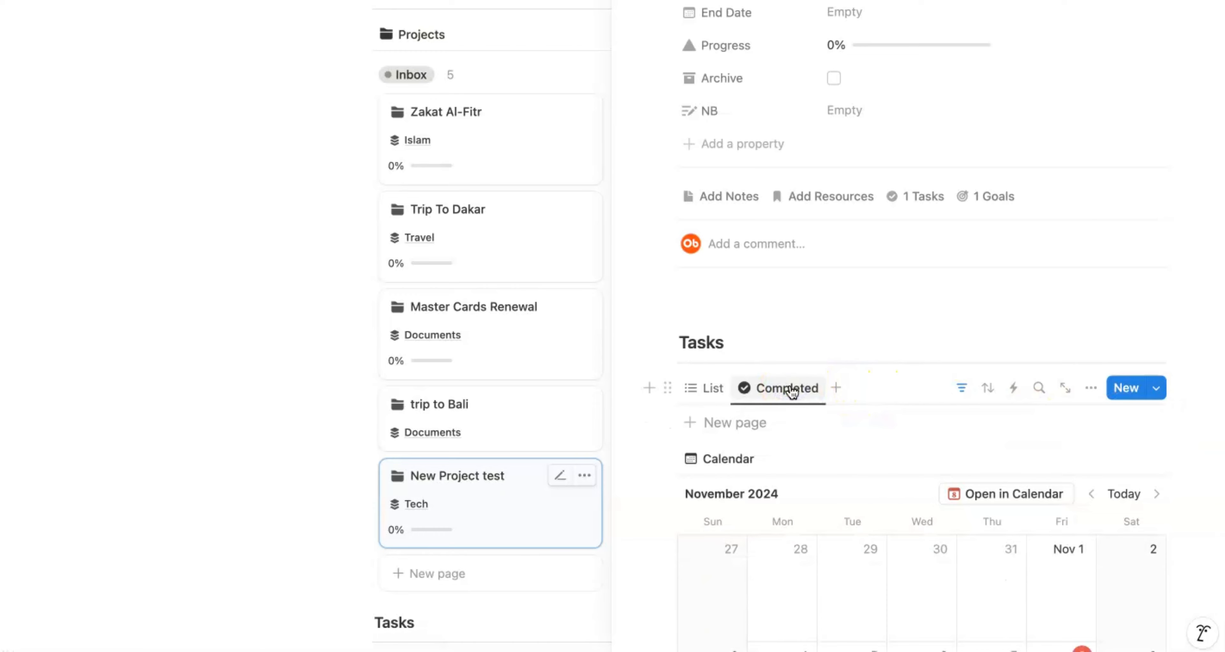
left_click(717, 388)
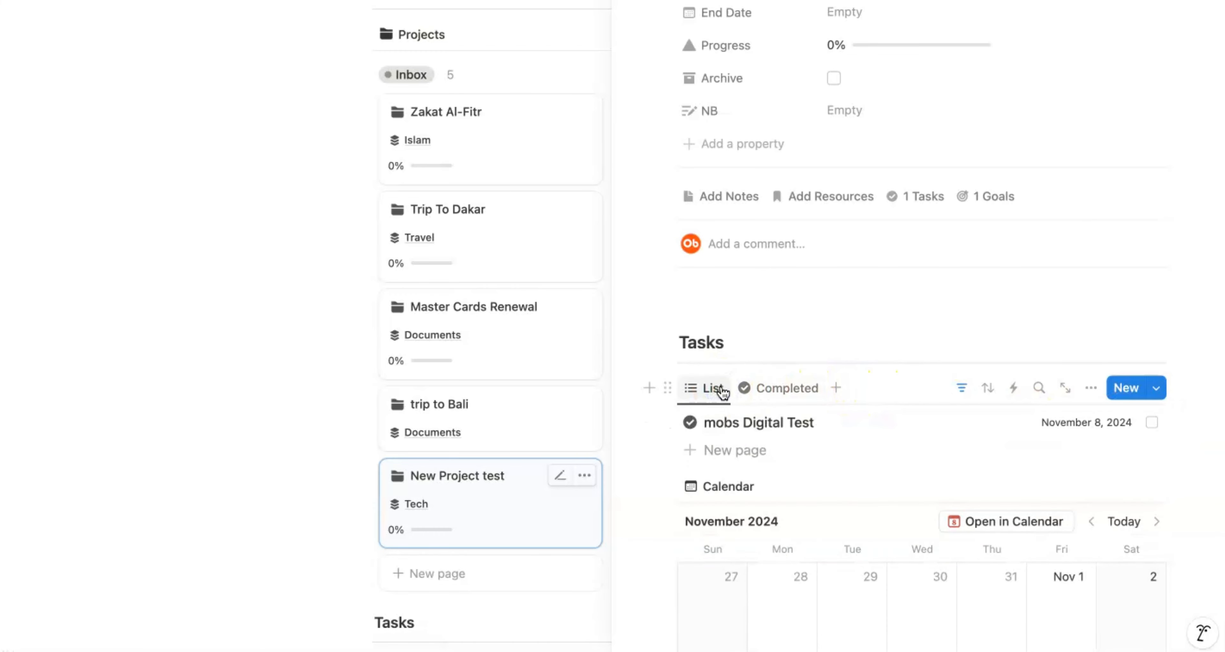
scroll(722, 393, "up", 6)
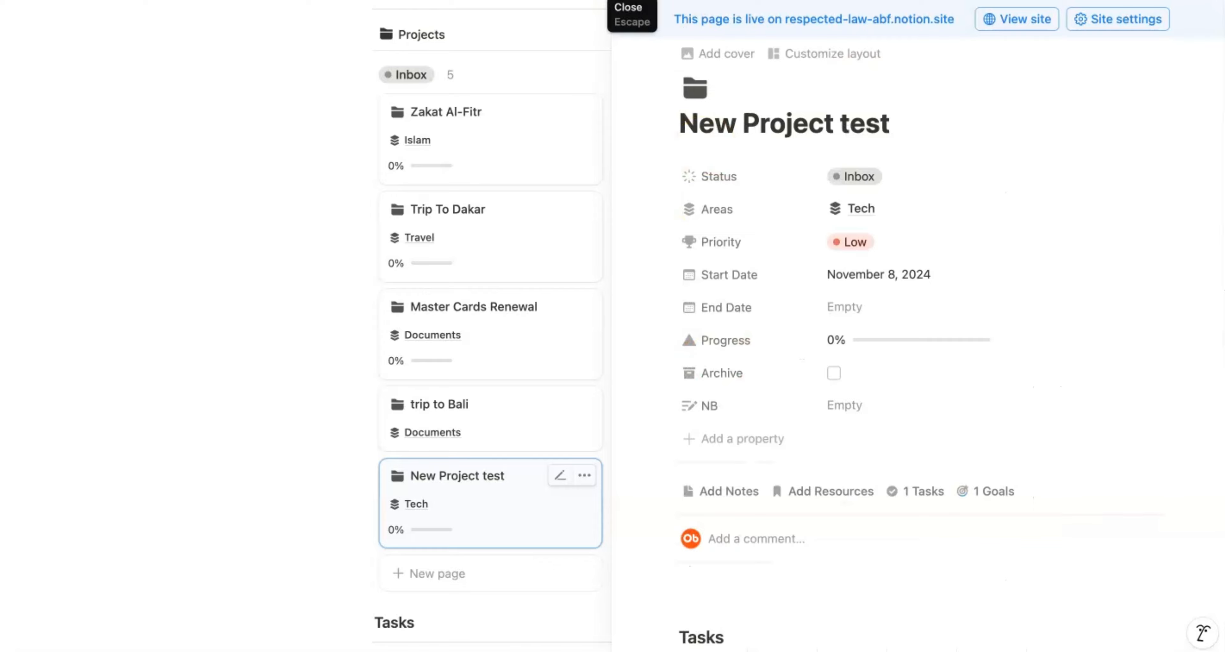
key("Escape")
Step: End the running "Record Video" session and check its entry in the Time Tracker
scroll(676, 254, "up", 15)
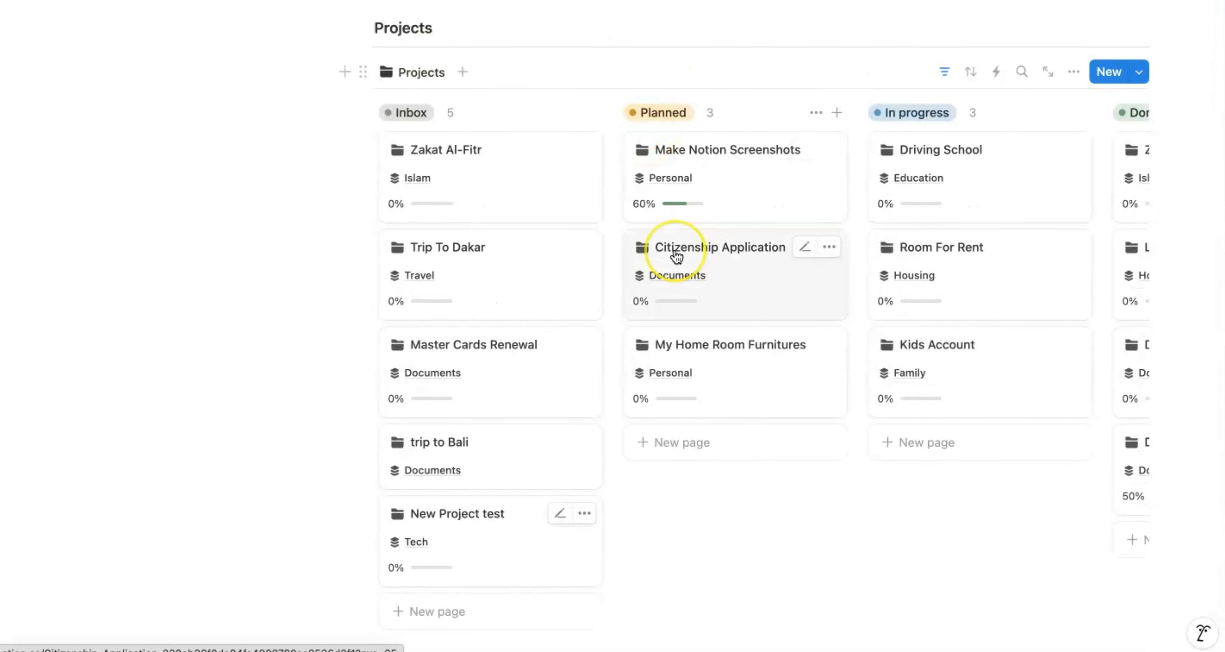
scroll(676, 257, "up", 20)
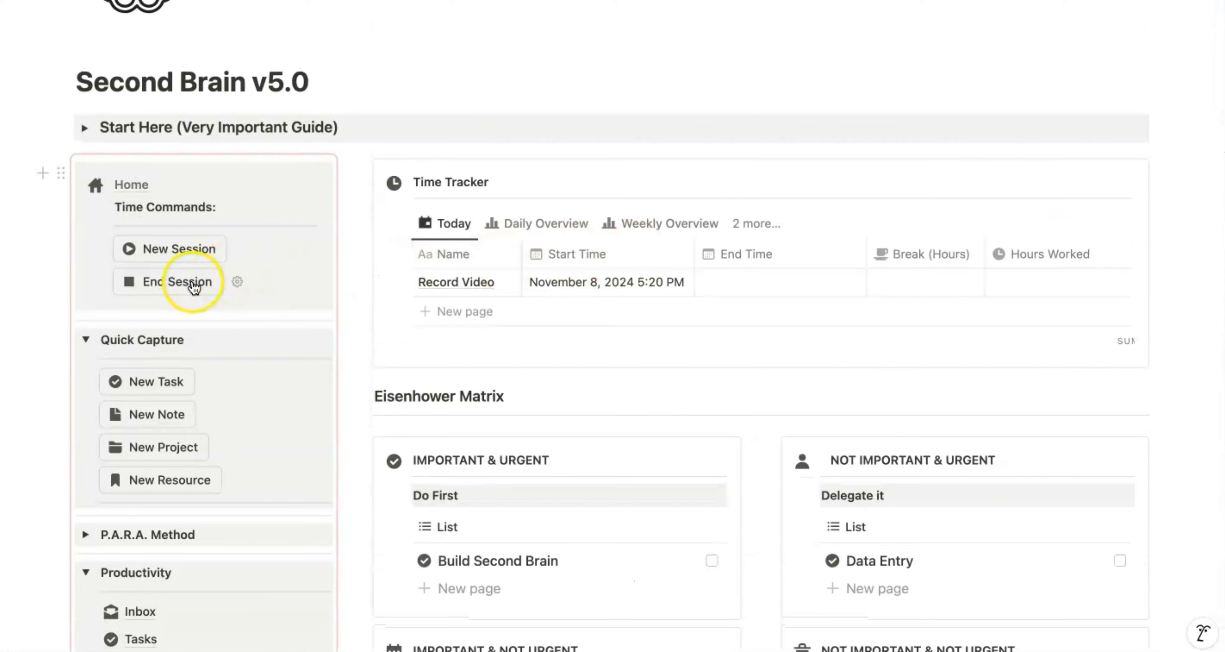
left_click(193, 283)
scroll(194, 285, "up", 4)
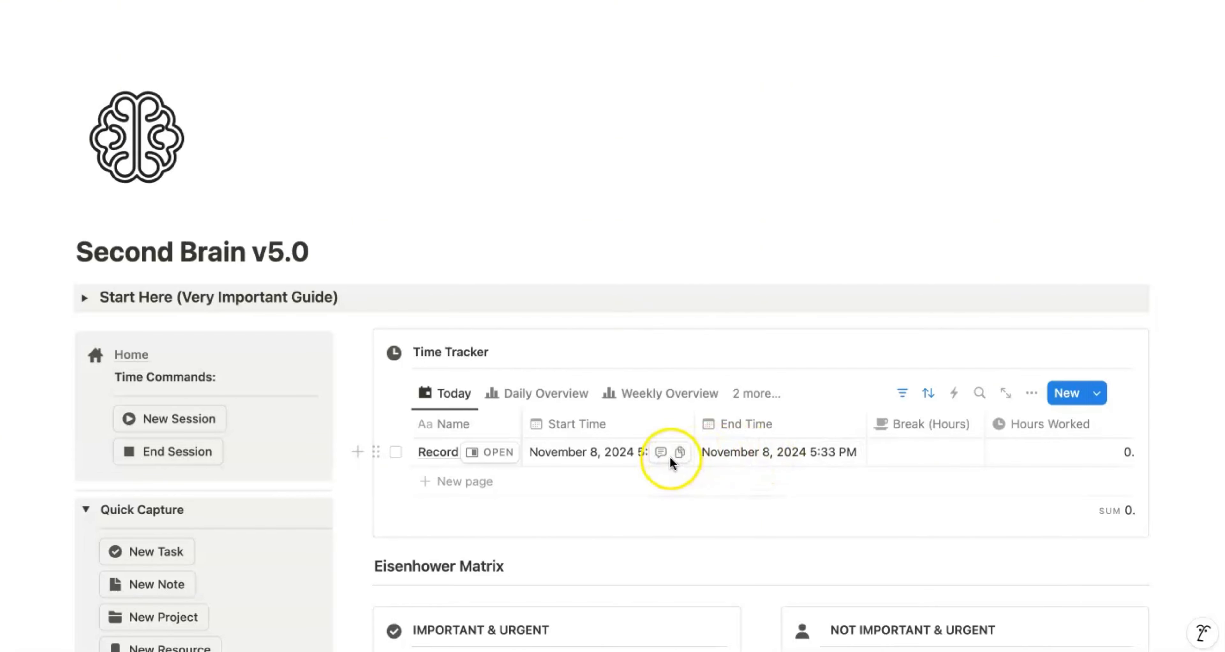
Step: Review the dashboard from the Eisenhower Matrix through the Areas gallery to the "New Project test" card on the Projects board
scroll(670, 456, "down", 3)
scroll(670, 456, "down", 12)
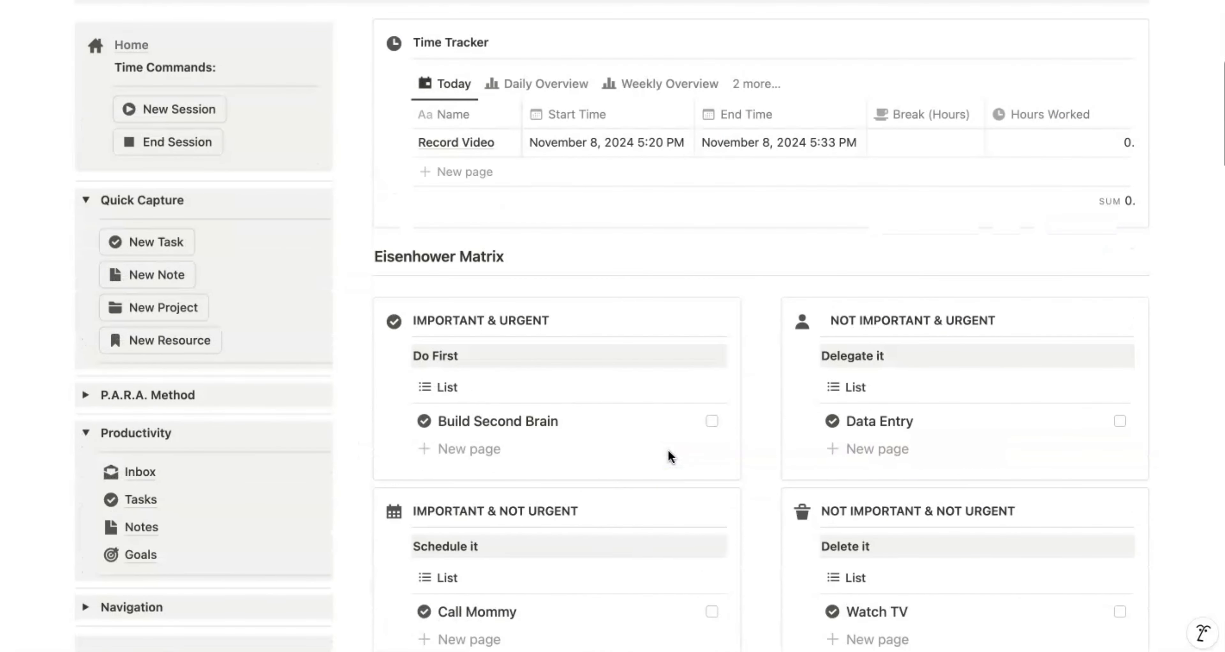
scroll(668, 454, "down", 10)
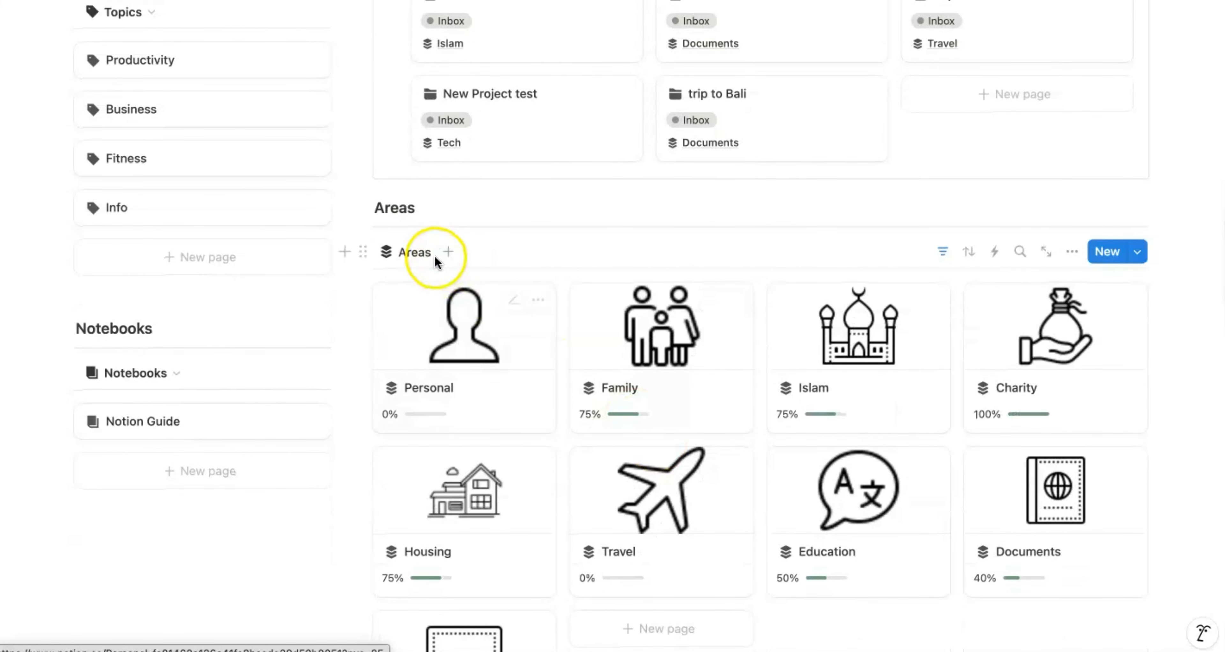
scroll(649, 485, "down", 5)
scroll(646, 477, "down", 1)
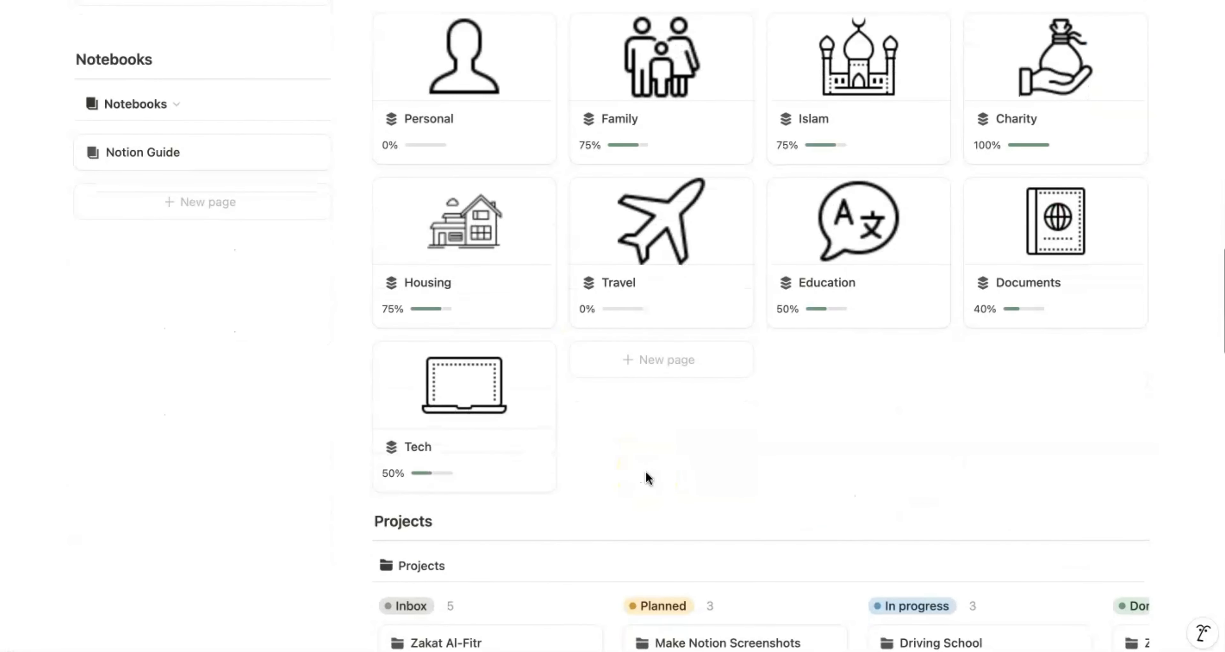
scroll(646, 470, "down", 2)
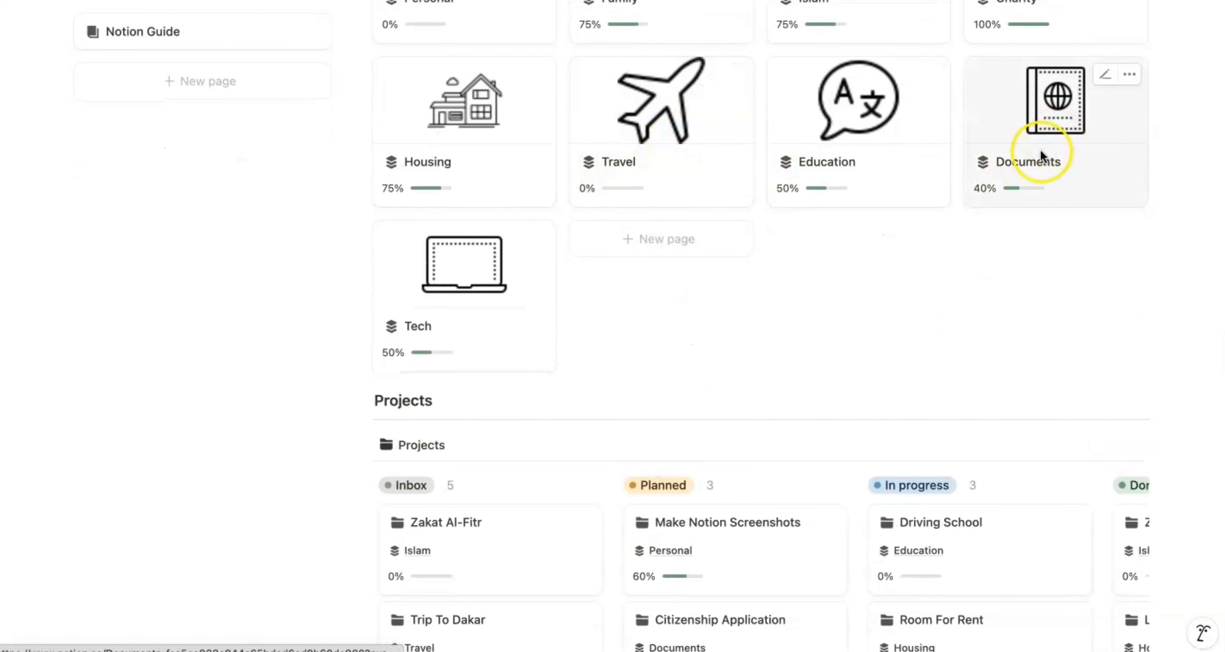
scroll(948, 241, "down", 5)
scroll(948, 241, "down", 4)
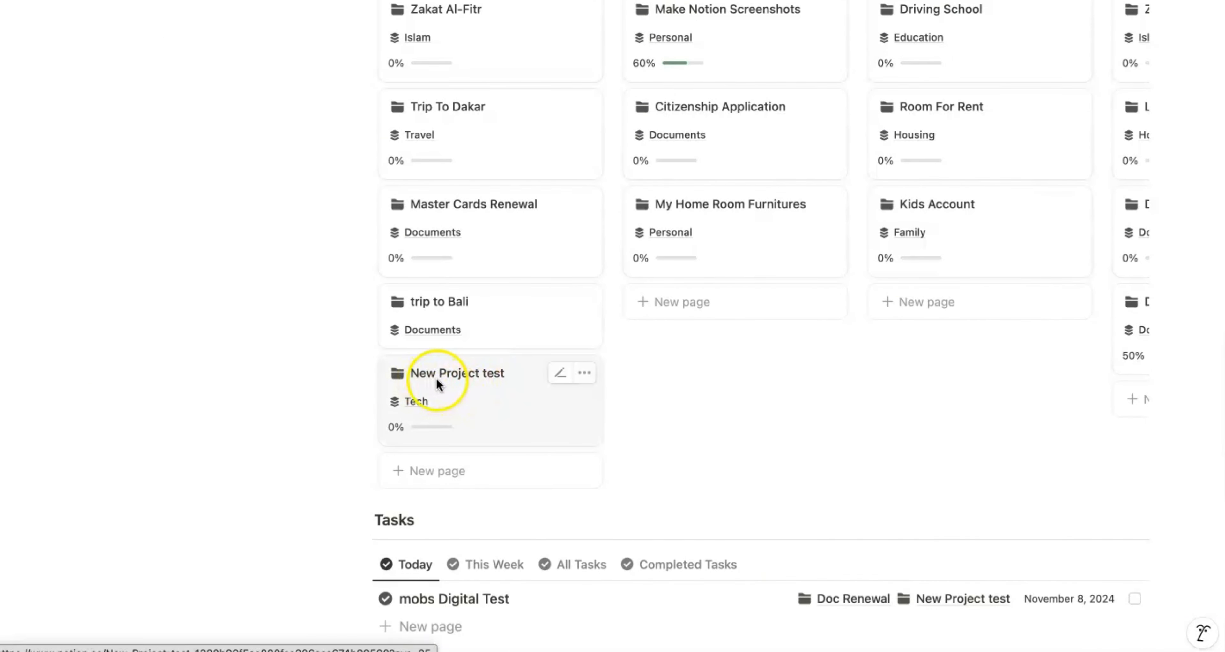
Step: Examine the dashboard's Tasks section in the Today, This Week and All Tasks views
scroll(507, 384, "down", 4)
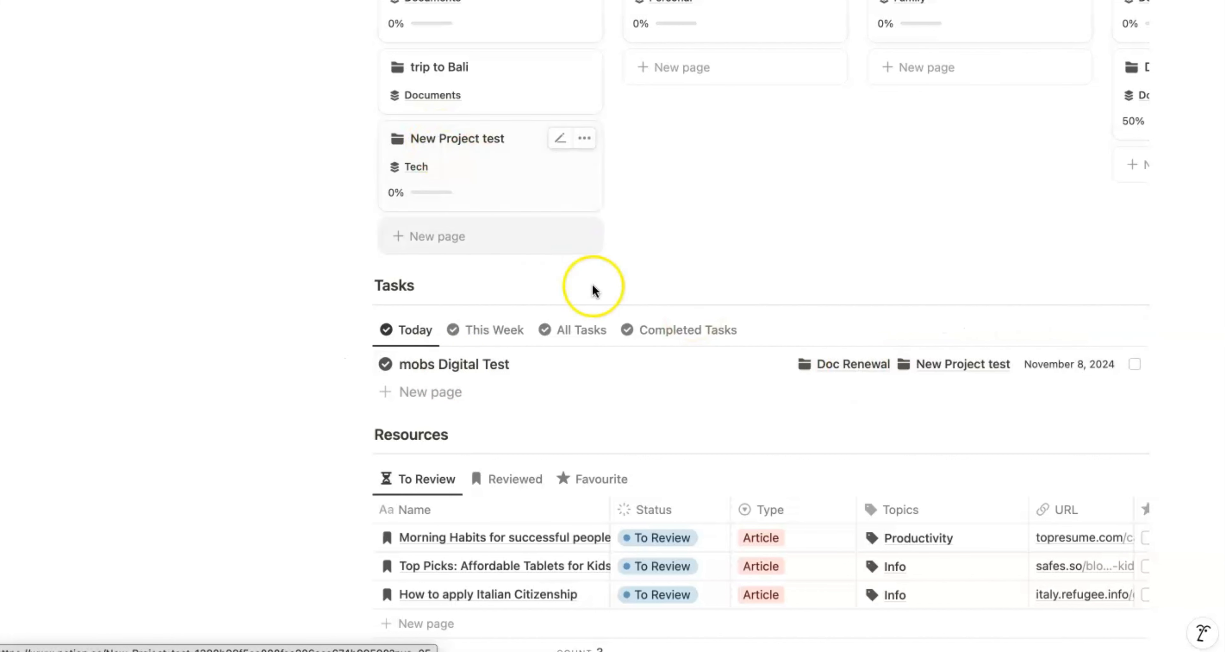
left_click(481, 328)
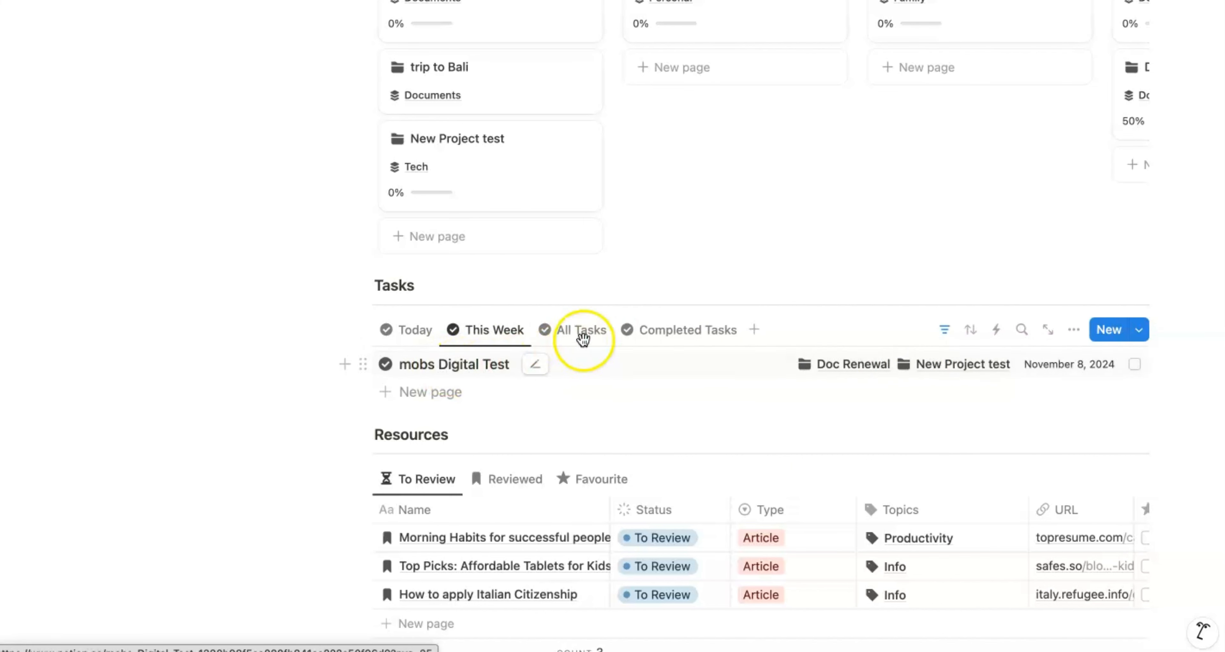
left_click(603, 328)
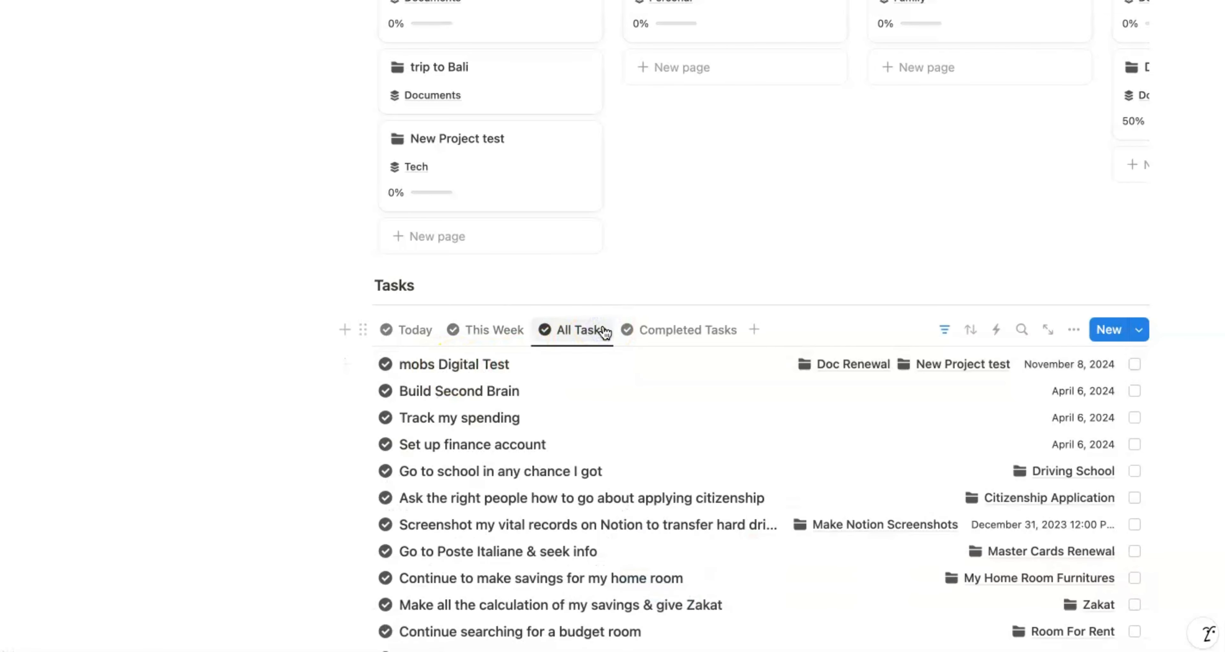
scroll(511, 514, "down", 5)
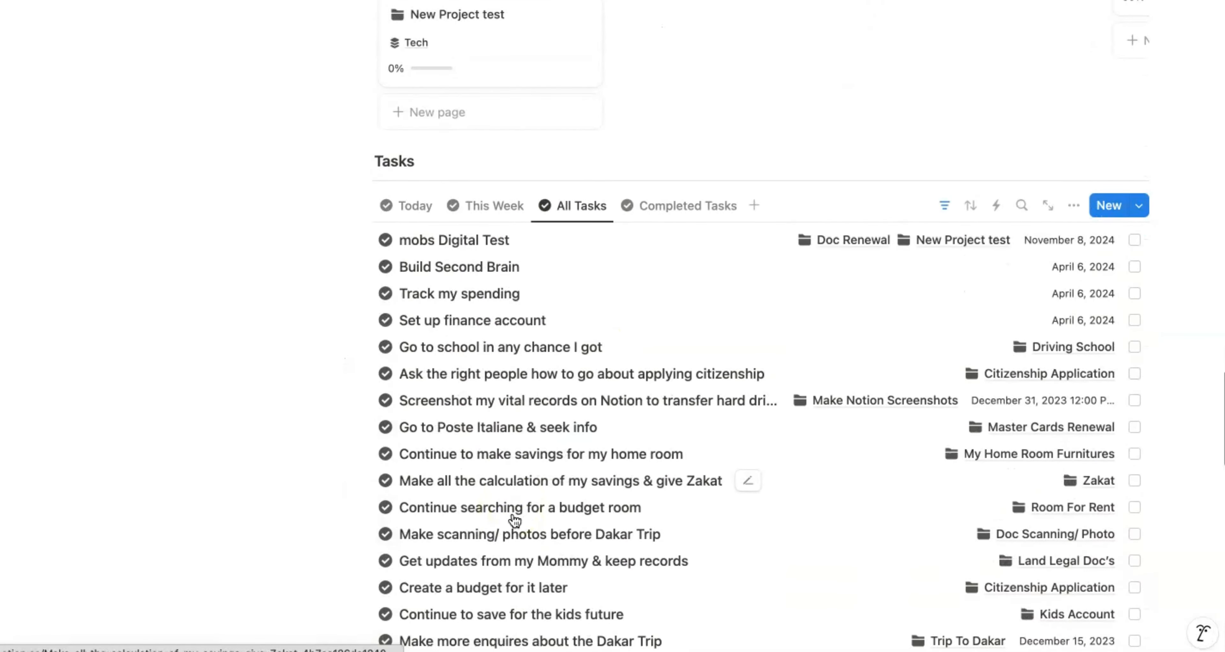
Step: Check the Completed Tasks view in the Tasks section, then return the section to the Today view
scroll(514, 522, "down", 3)
scroll(511, 520, "up", 5)
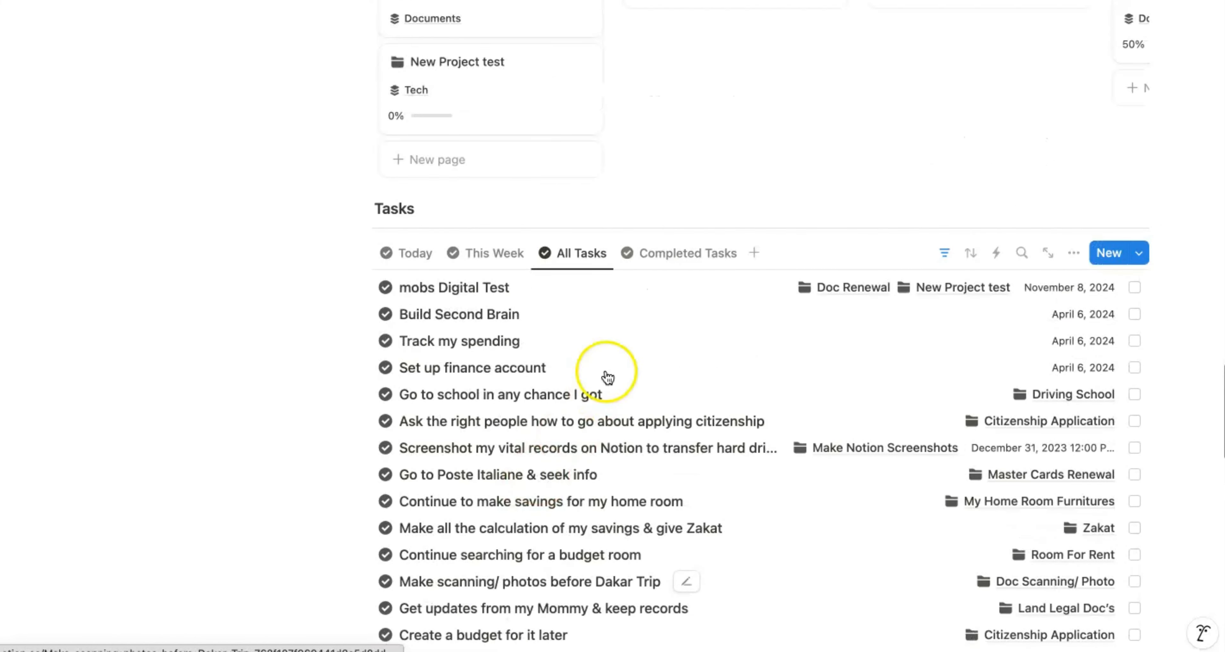
left_click(664, 260)
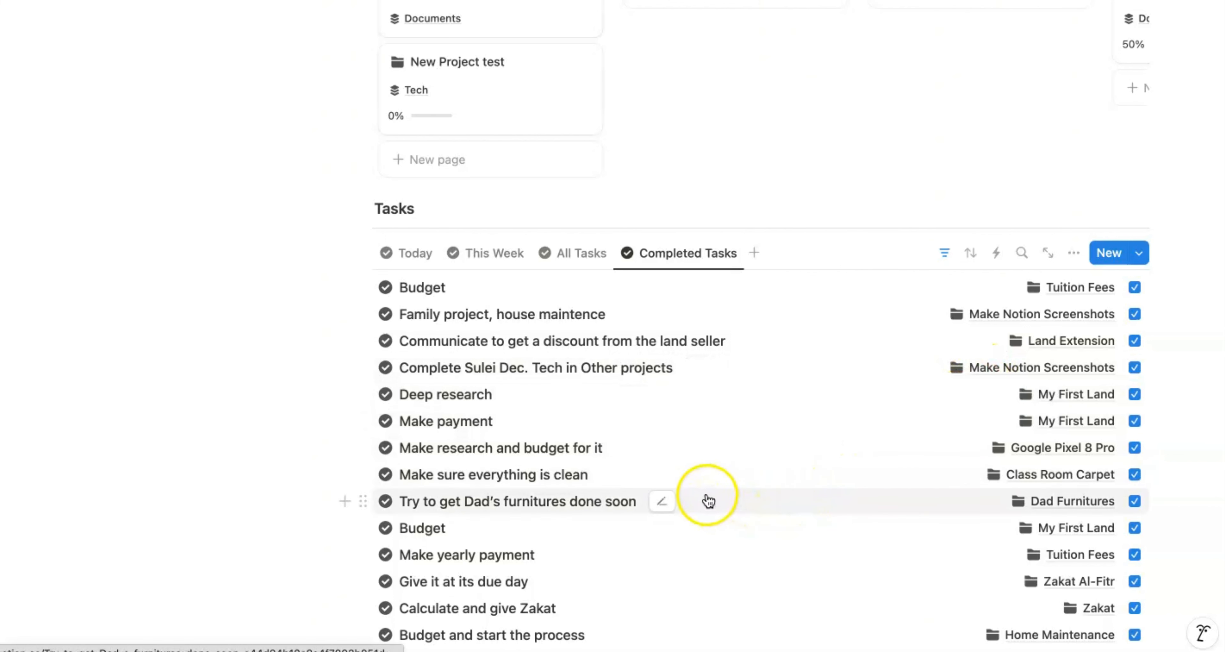
left_click(415, 257)
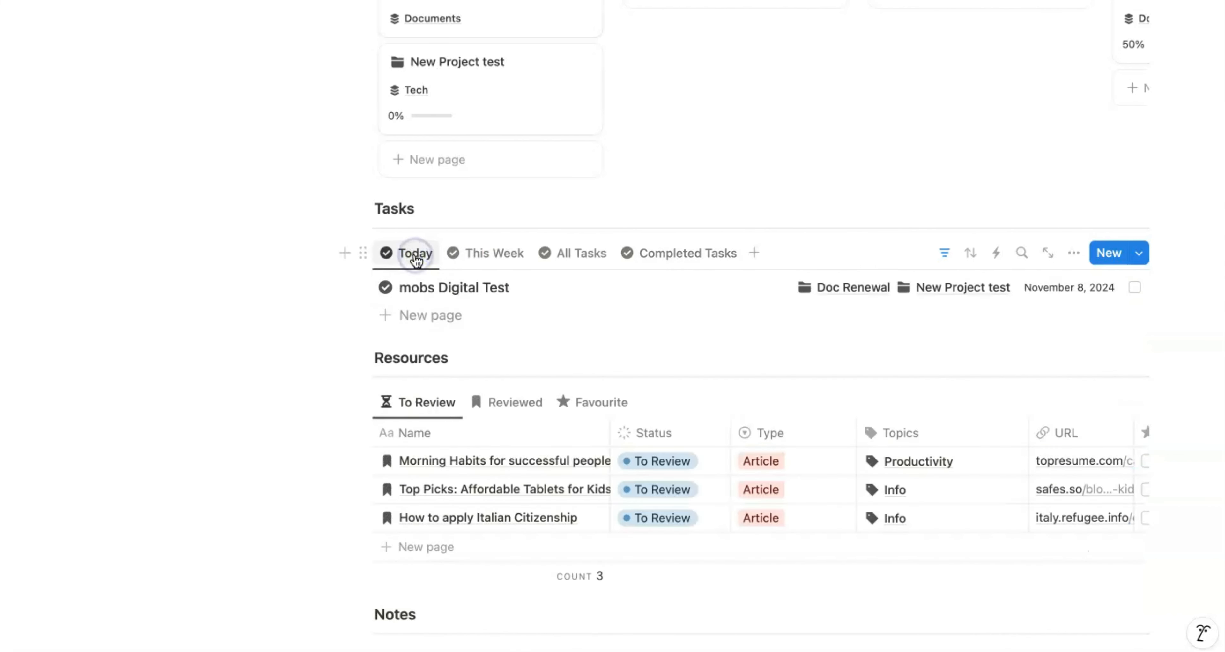
Step: Show the resources in the dashboard's Inbox and set the status of "Bed Styles" to To Review
scroll(448, 297, "down", 3)
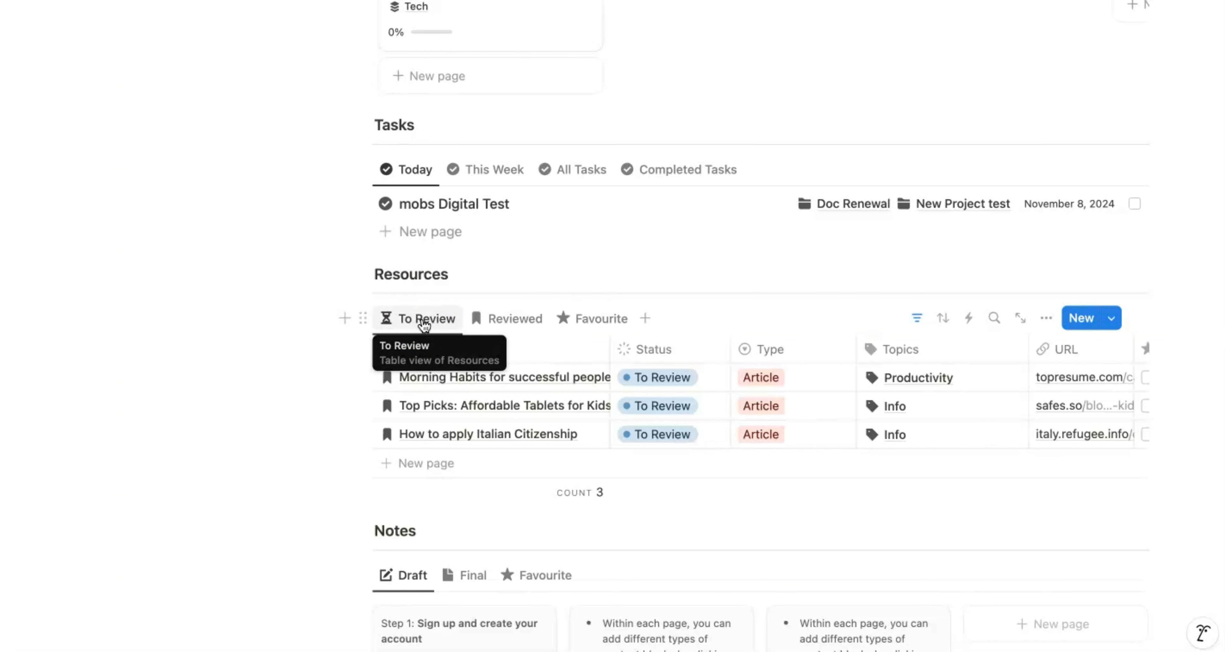
scroll(425, 324, "up", 10)
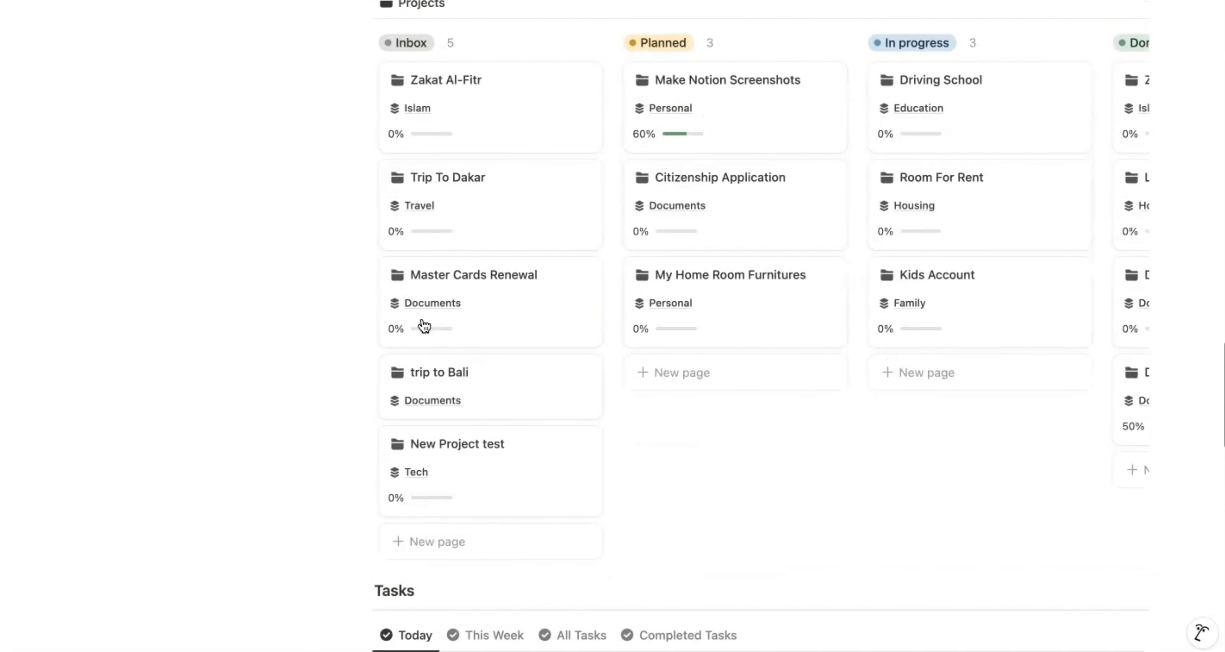
scroll(424, 325, "up", 20)
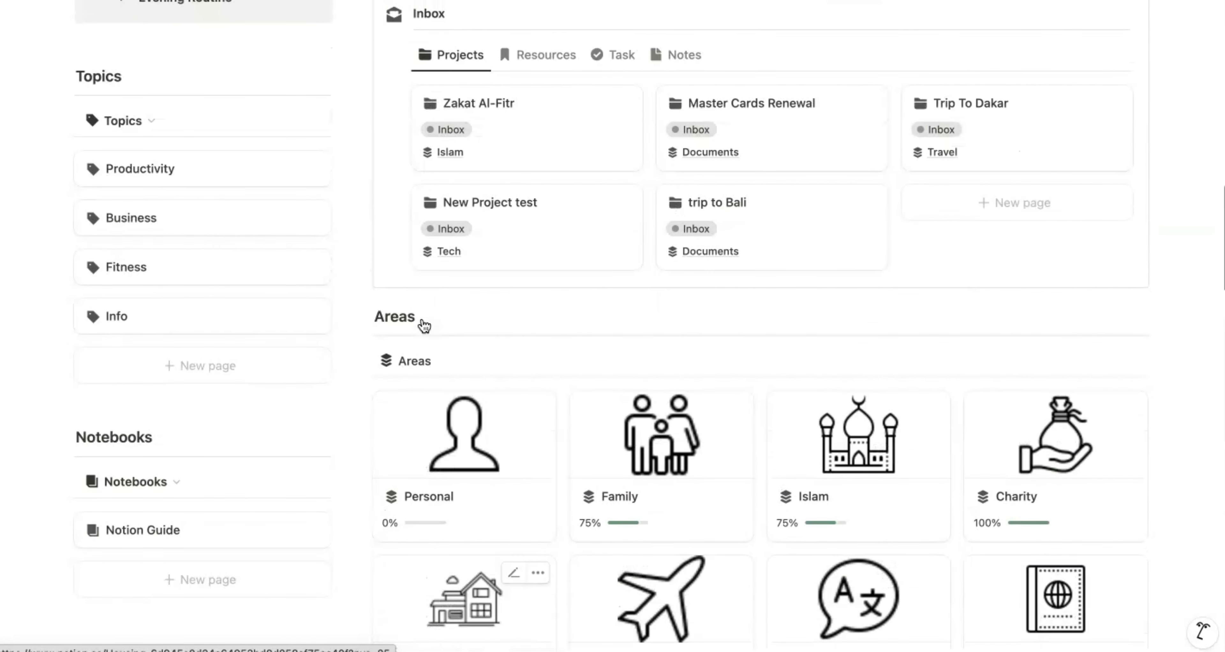
scroll(424, 325, "up", 6)
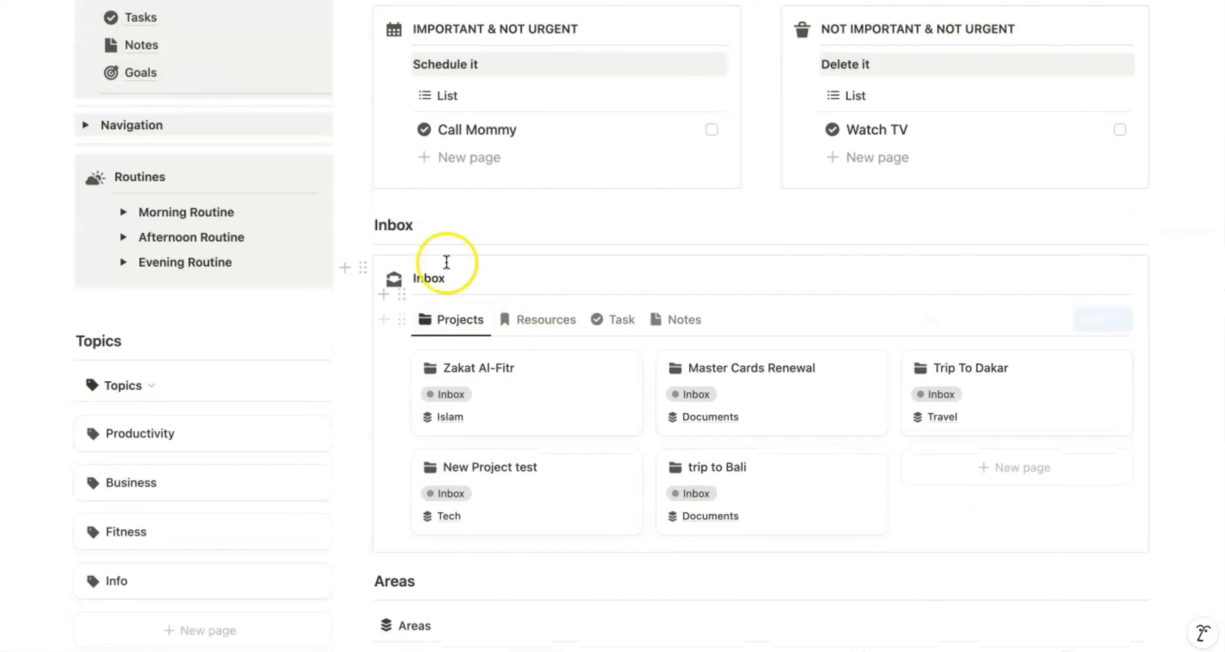
left_click(541, 323)
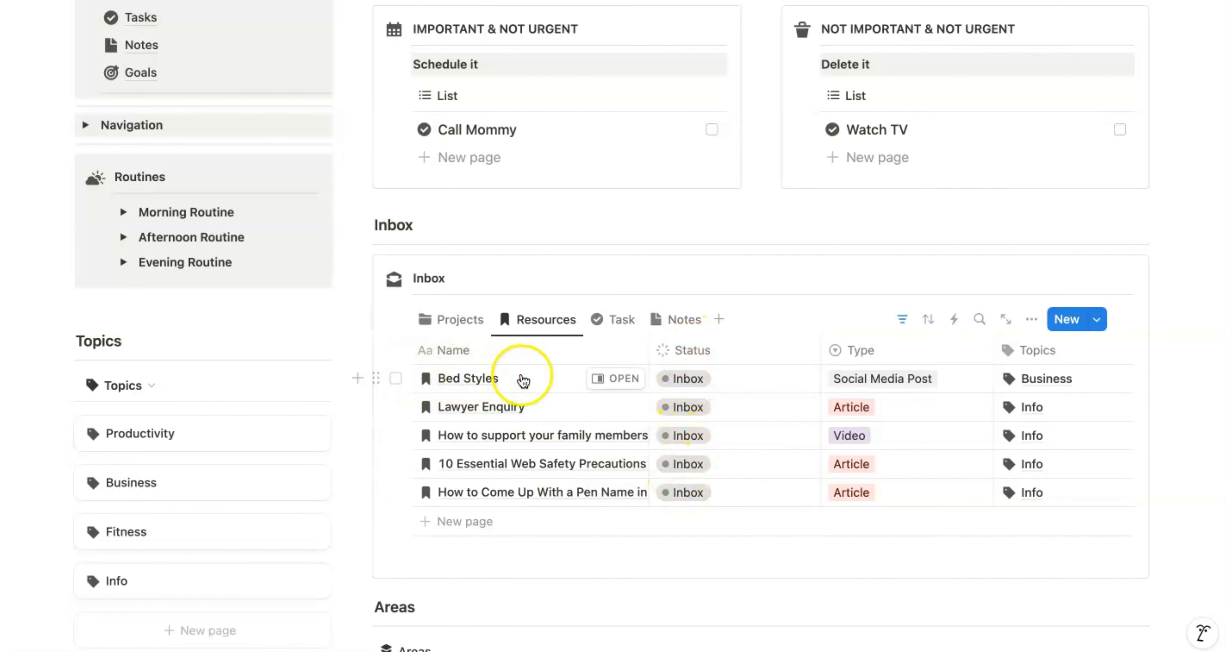
left_click(685, 380)
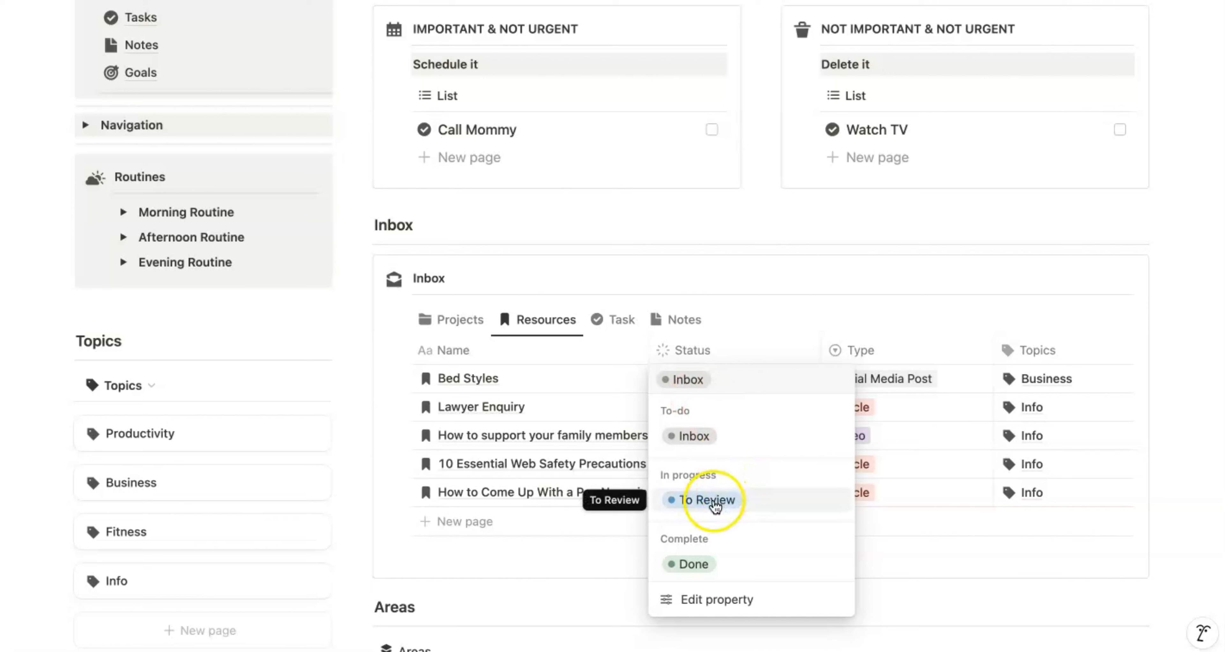
left_click(714, 499)
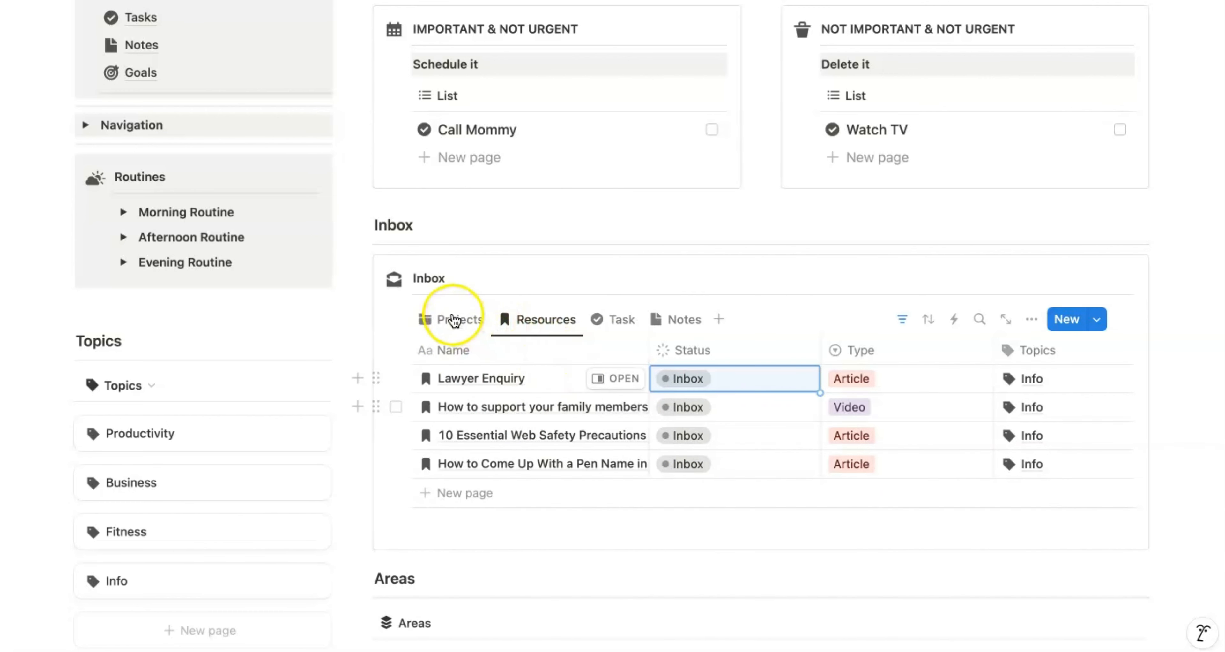
Step: Set the status of "Bed Styles" to Done in the dashboard's Resources section
scroll(476, 317, "down", 10)
scroll(454, 320, "down", 20)
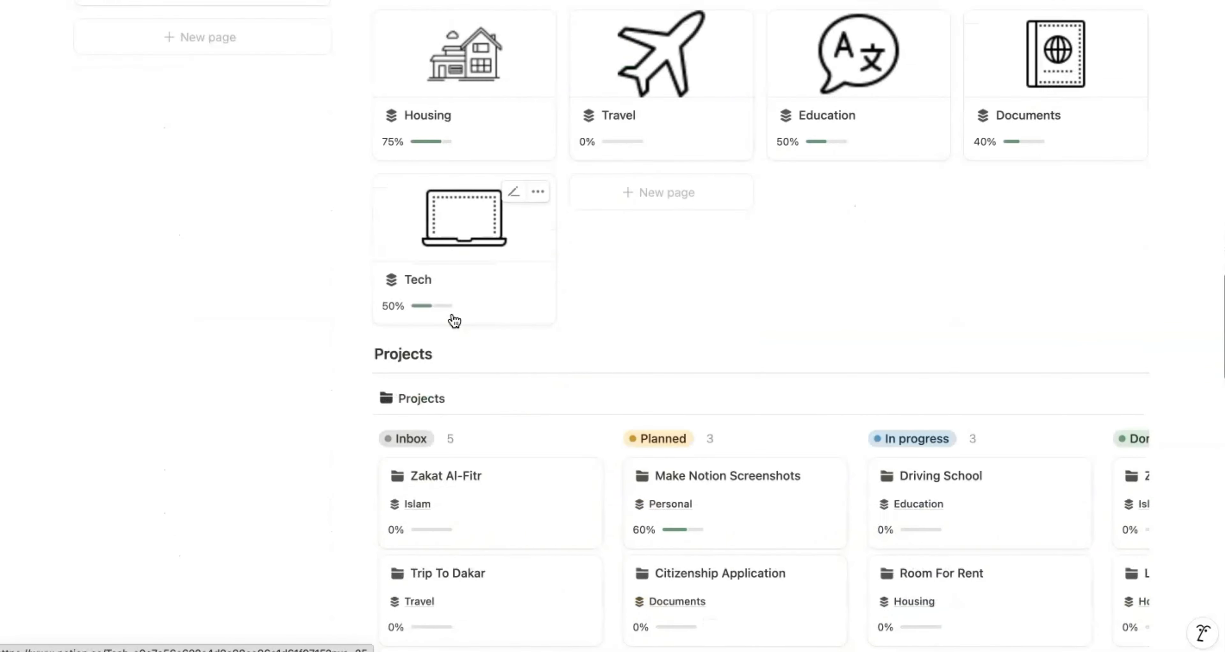
scroll(454, 320, "down", 3)
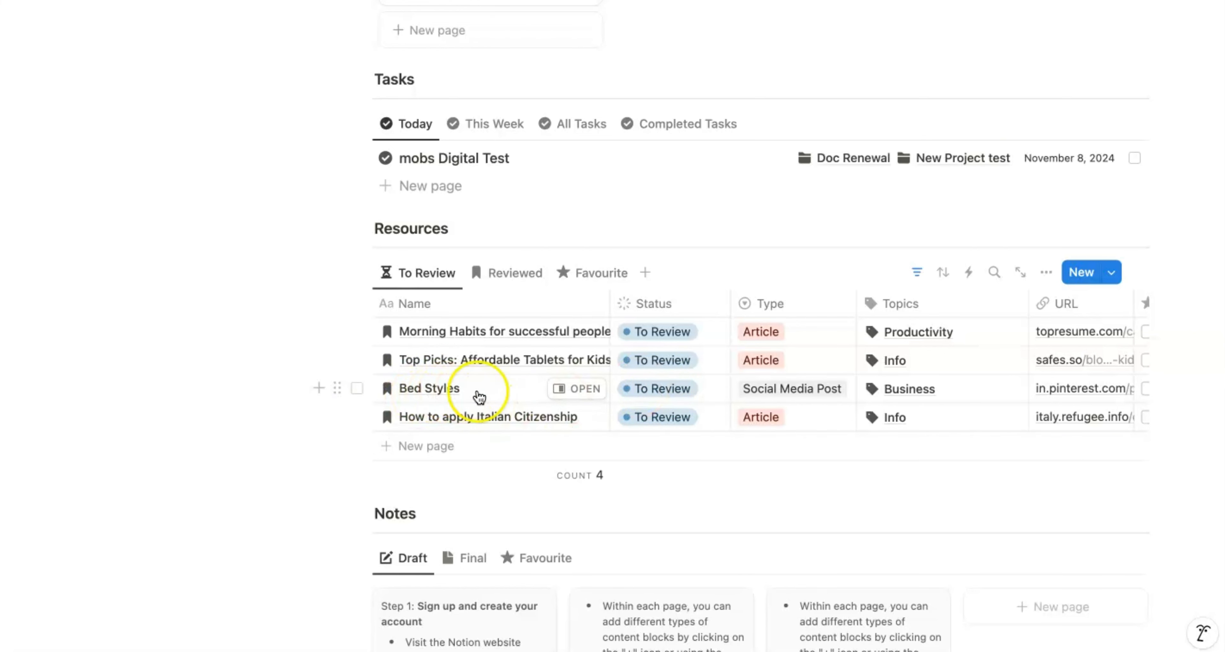
left_click(665, 393)
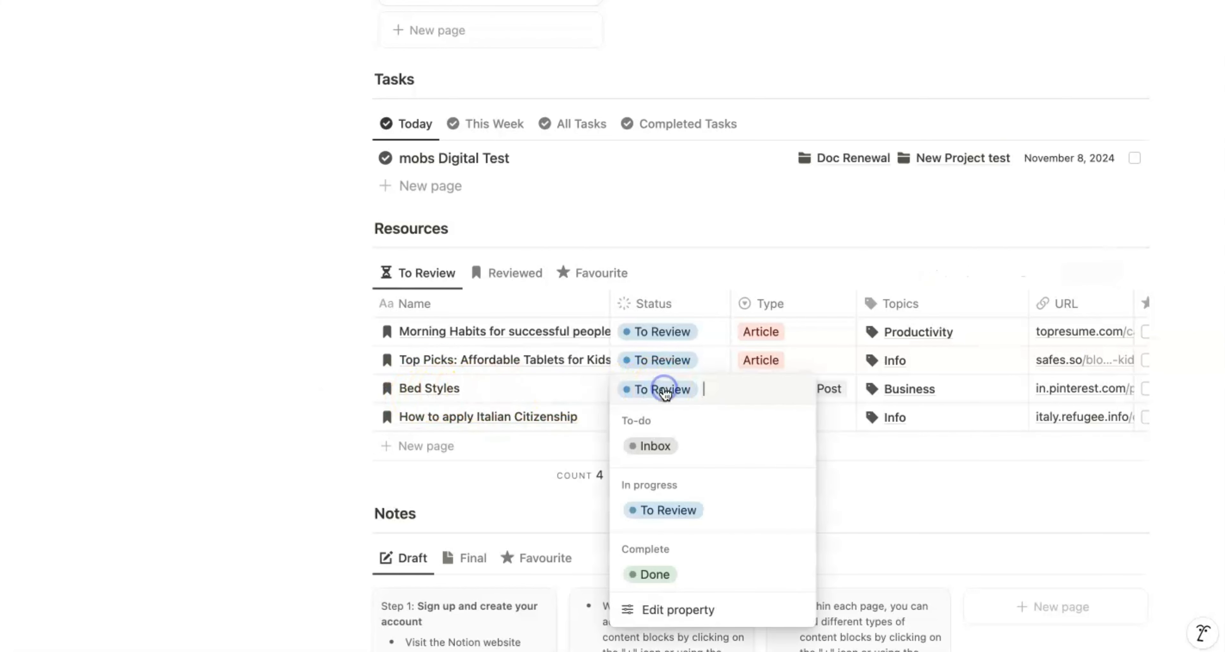
left_click(647, 575)
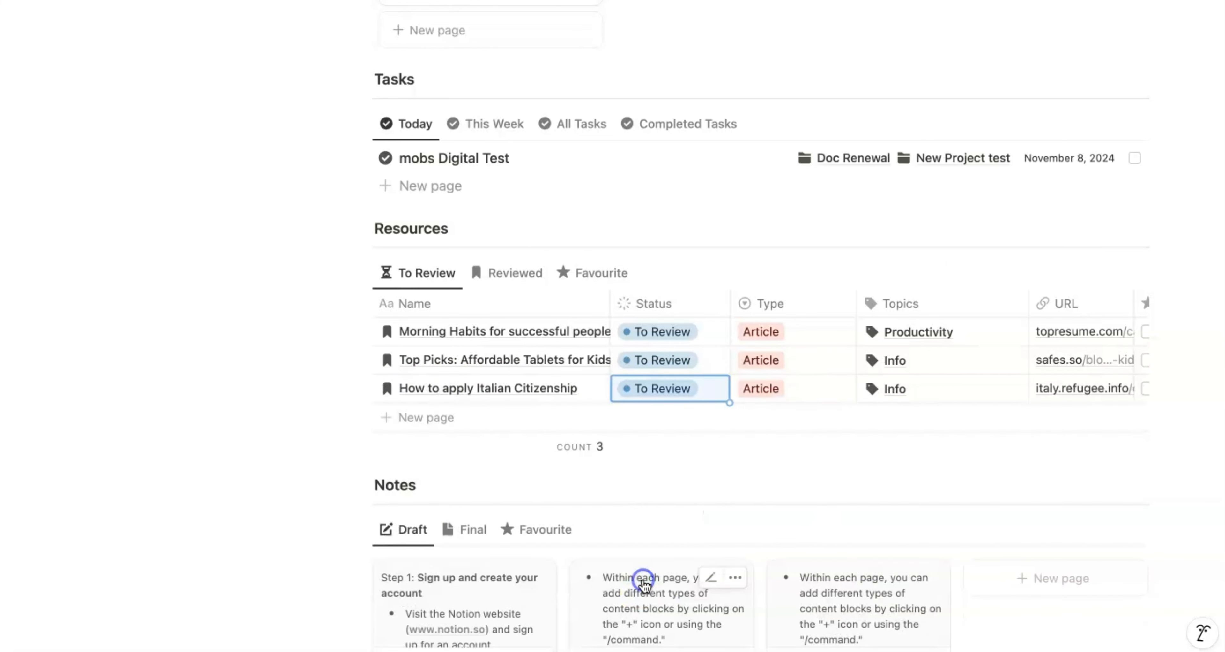
Step: Compare the Reviewed and To Review views of the Resources section, ending on Reviewed
left_click(510, 273)
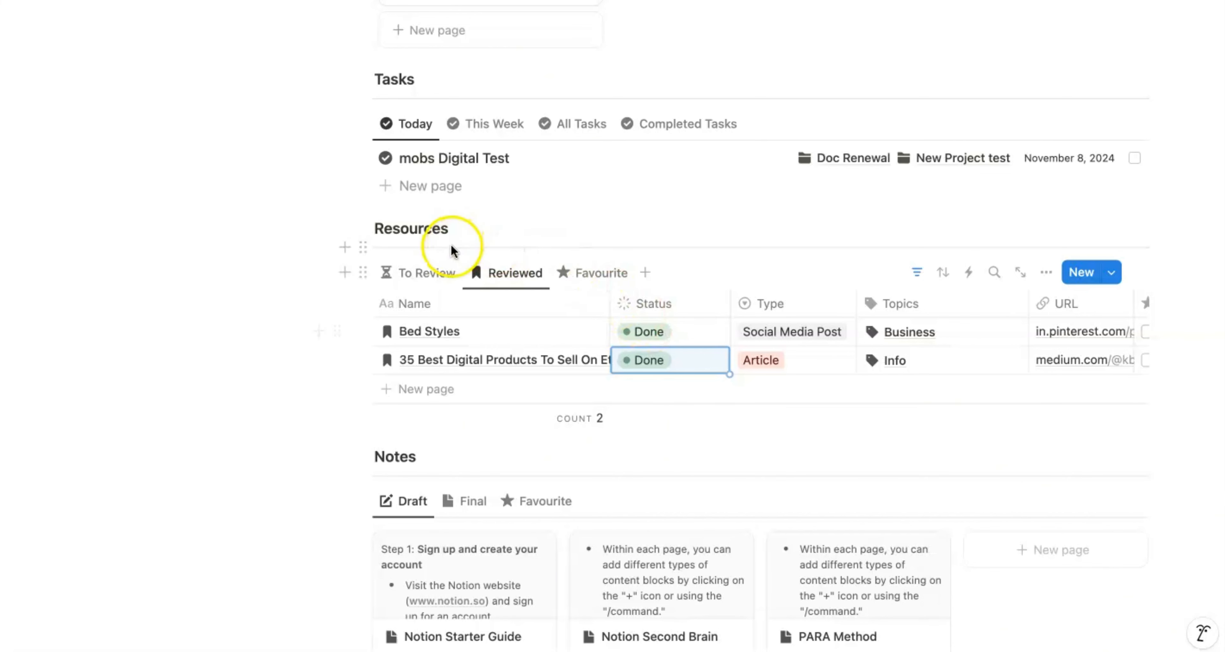
left_click(426, 278)
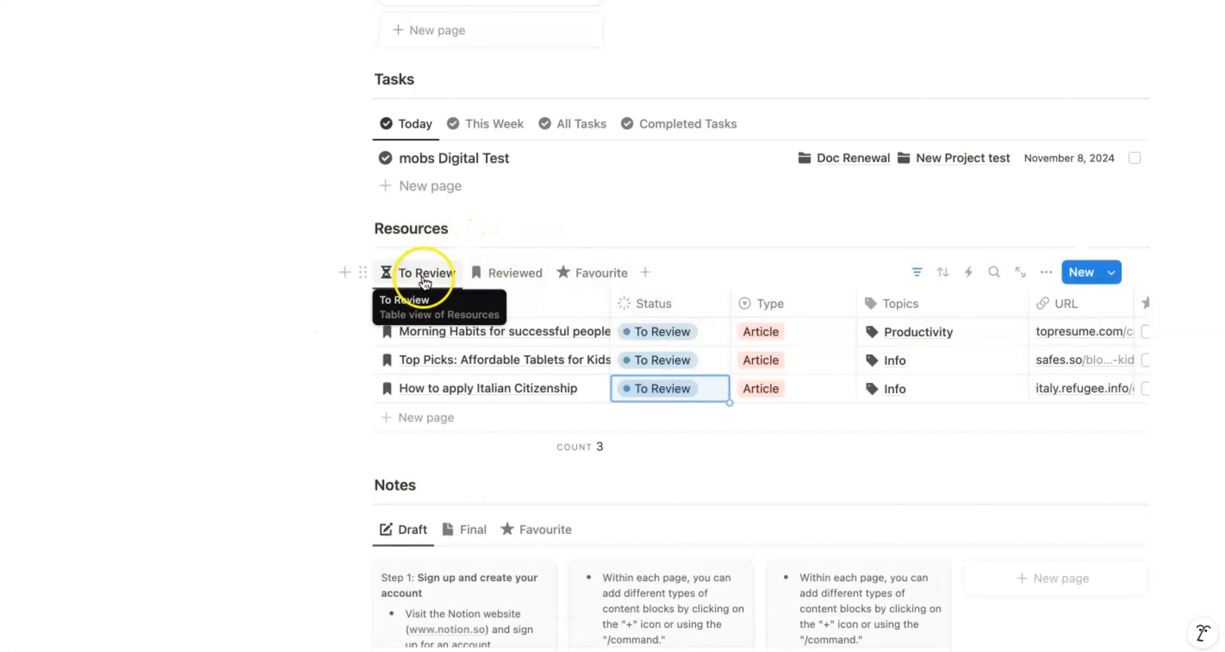
left_click(510, 276)
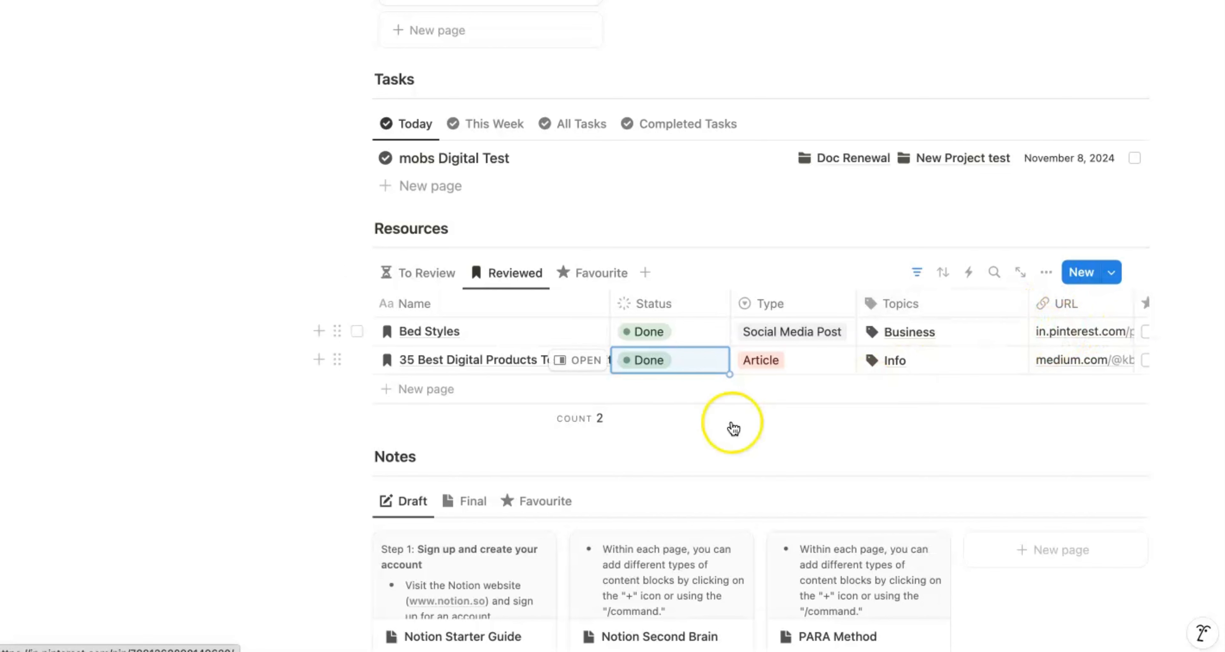
Step: Show the notes in the dashboard's Inbox and set the status of "mobs Note 1" to Draft
scroll(733, 423, "down", 4)
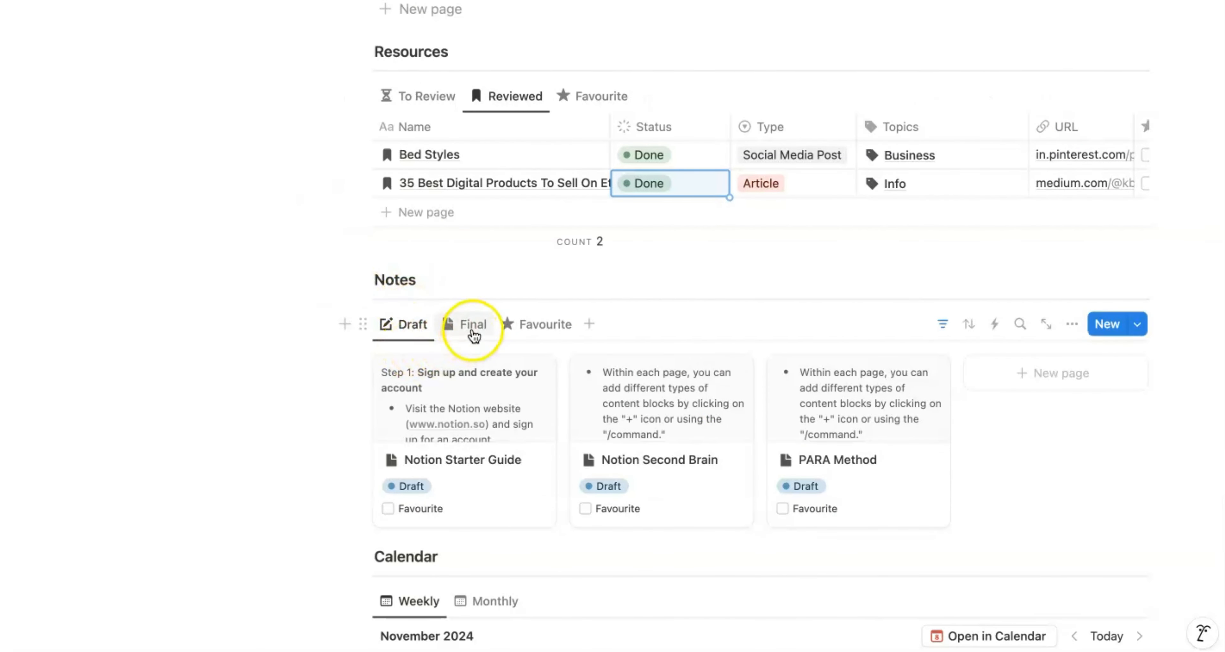
scroll(407, 331, "up", 20)
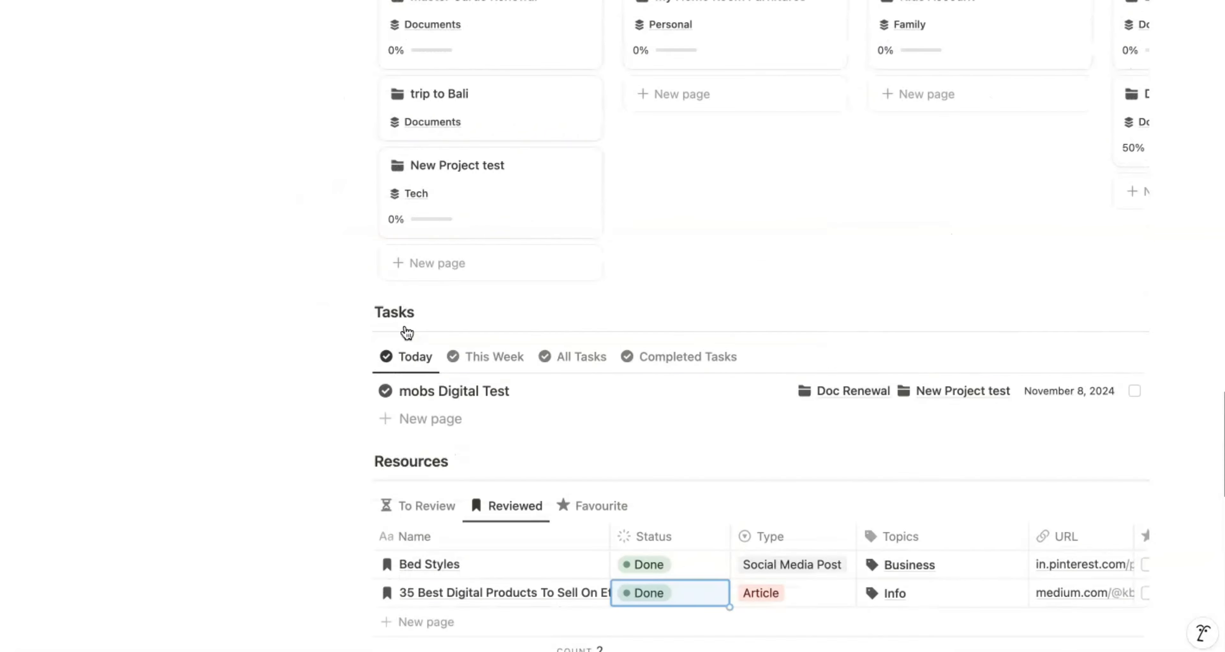
scroll(407, 331, "up", 15)
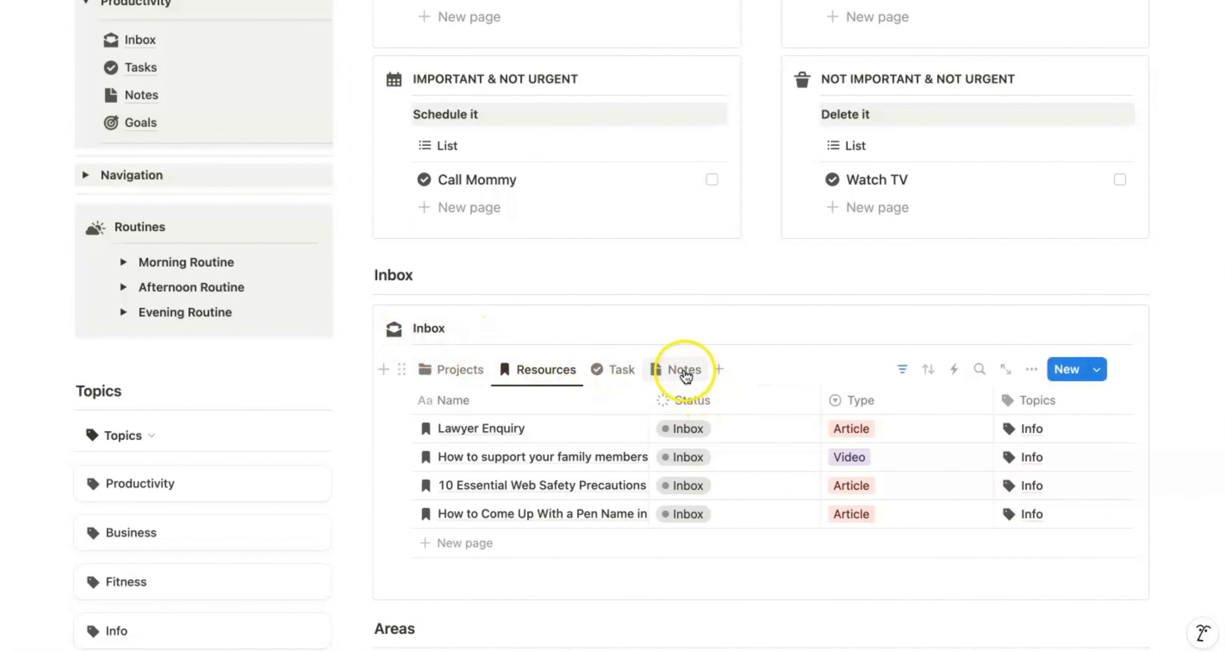
left_click(683, 370)
scroll(670, 376, "down", 1)
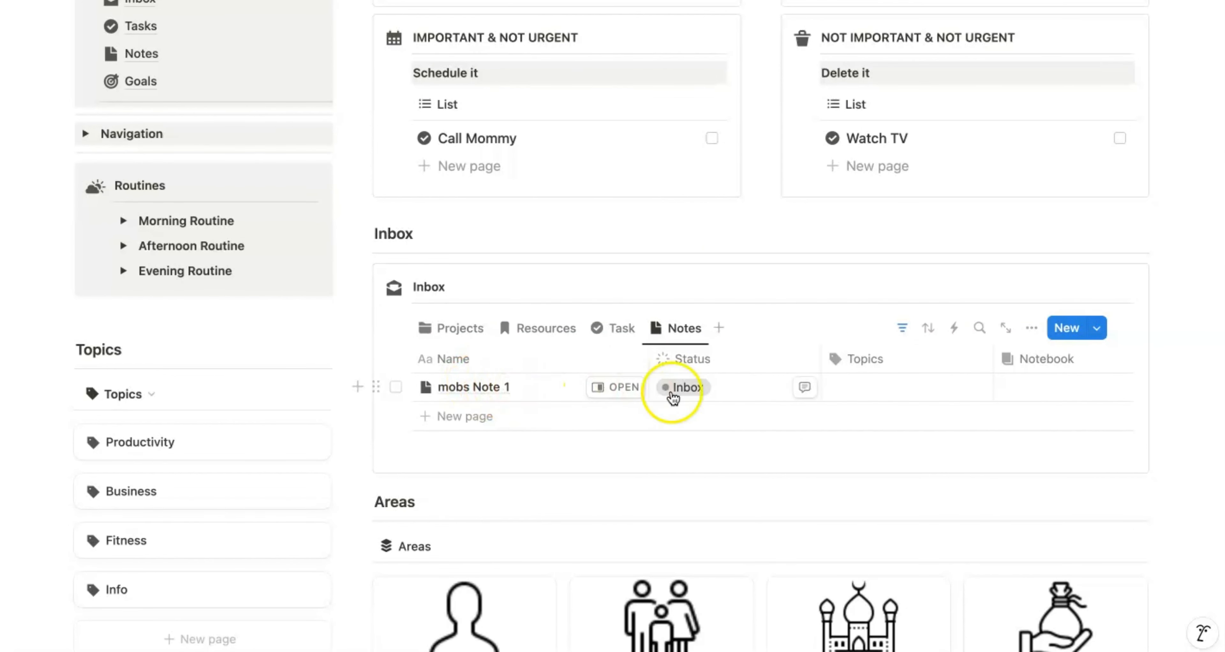
left_click(690, 393)
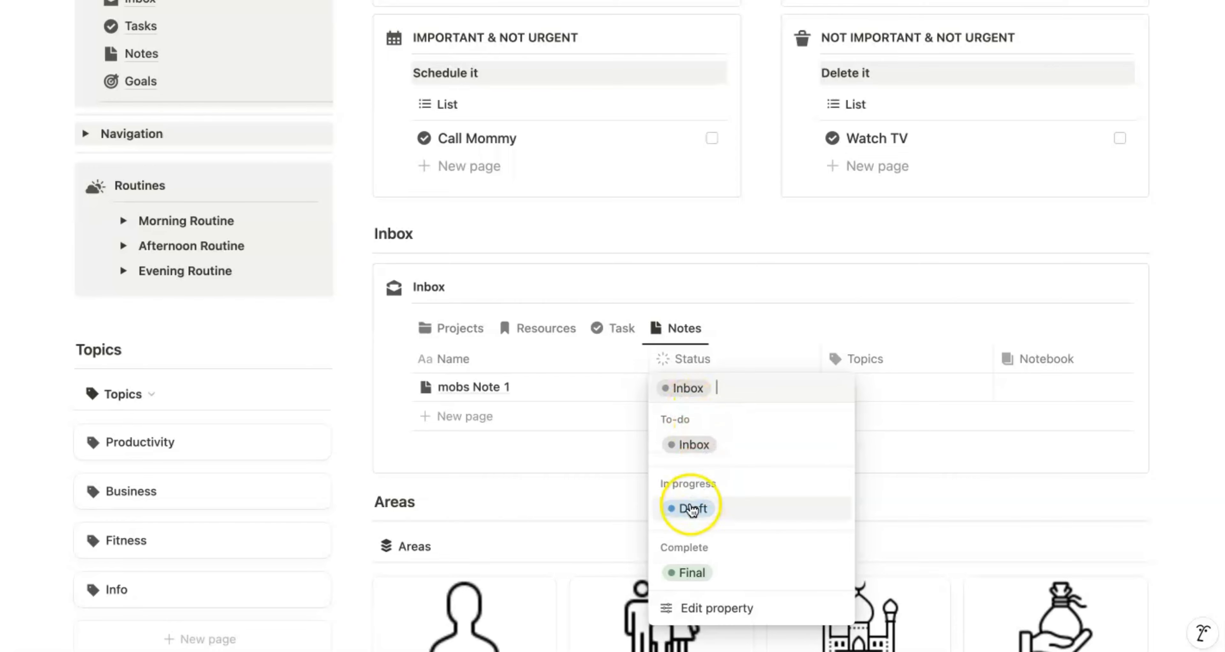
left_click(689, 508)
Step: Open "mobs Note 1" from the draft notes, write "THIS IS A TEST NOTE" in its body, and close the page
scroll(690, 514, "down", 2)
scroll(689, 515, "down", 20)
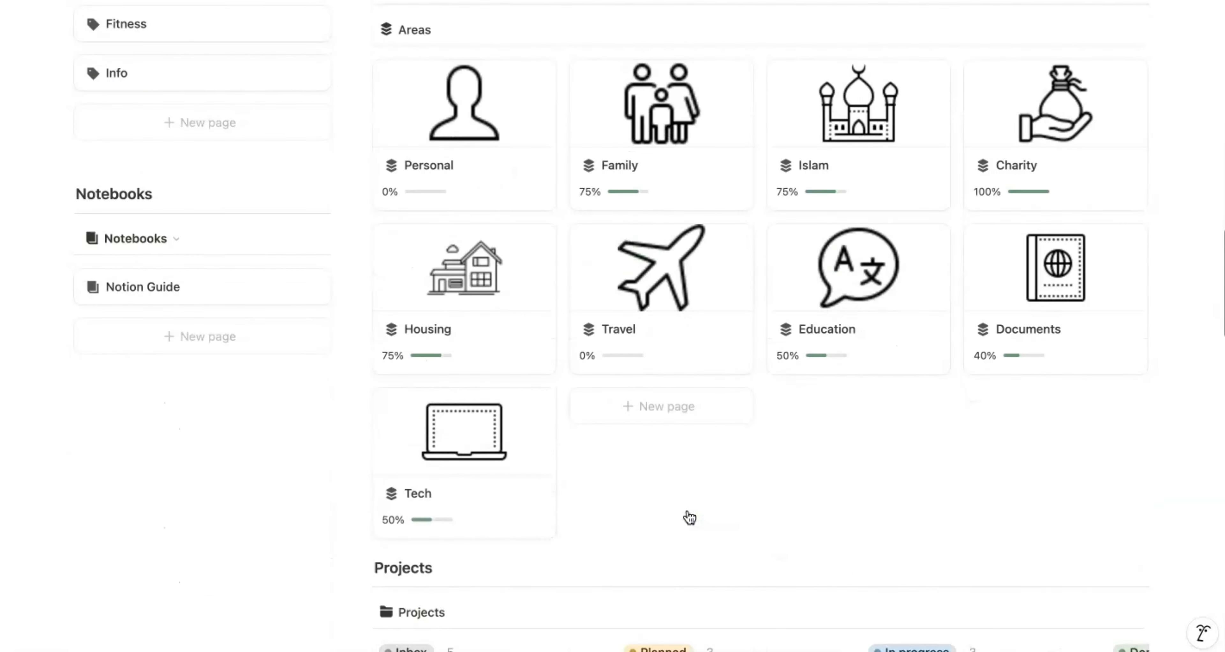
scroll(690, 516, "down", 10)
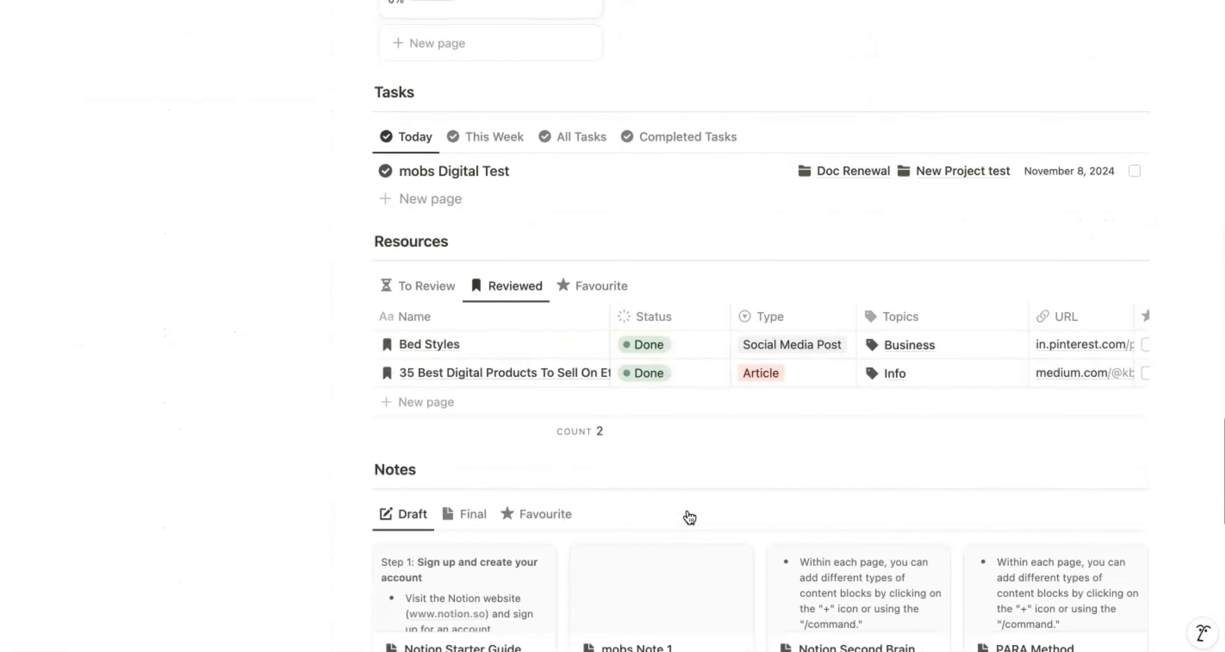
scroll(690, 517, "down", 1)
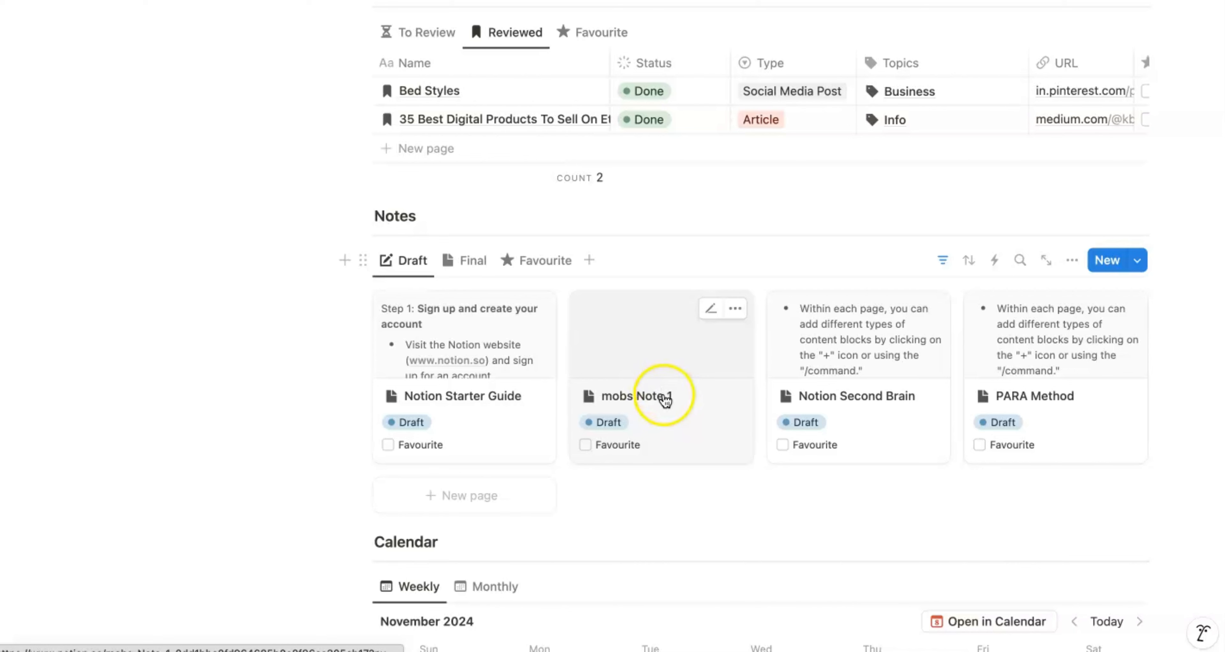
left_click(672, 371)
scroll(670, 370, "down", 1)
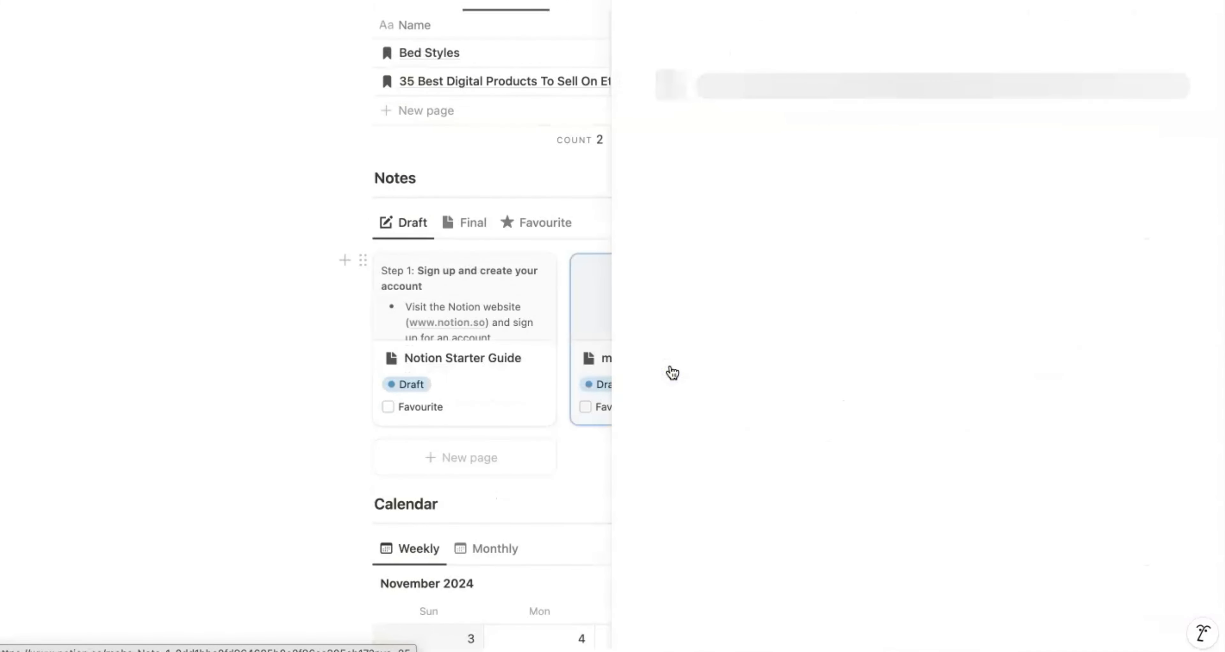
scroll(808, 392, "down", 5)
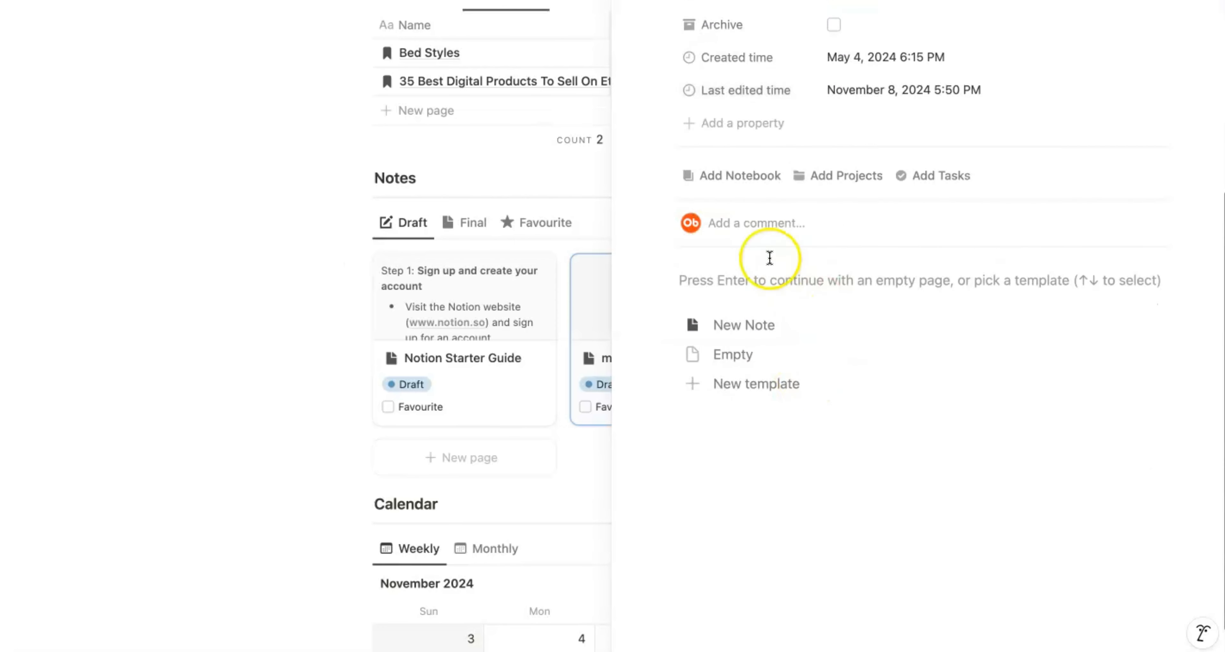
left_click(735, 282)
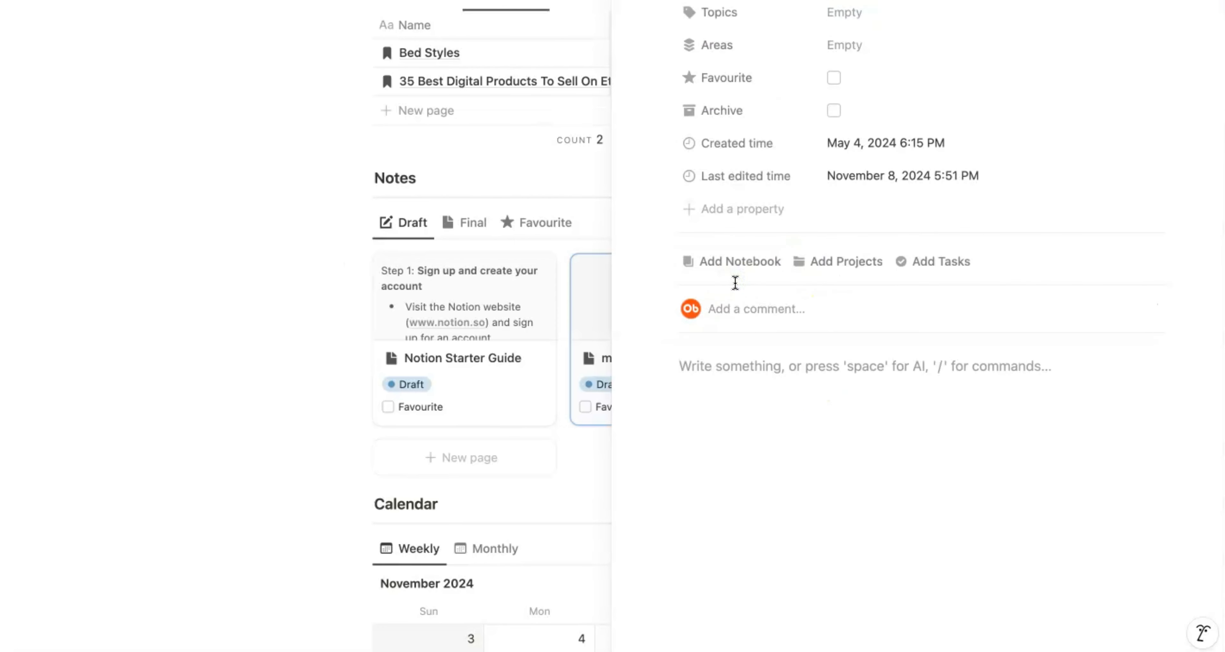
type("T")
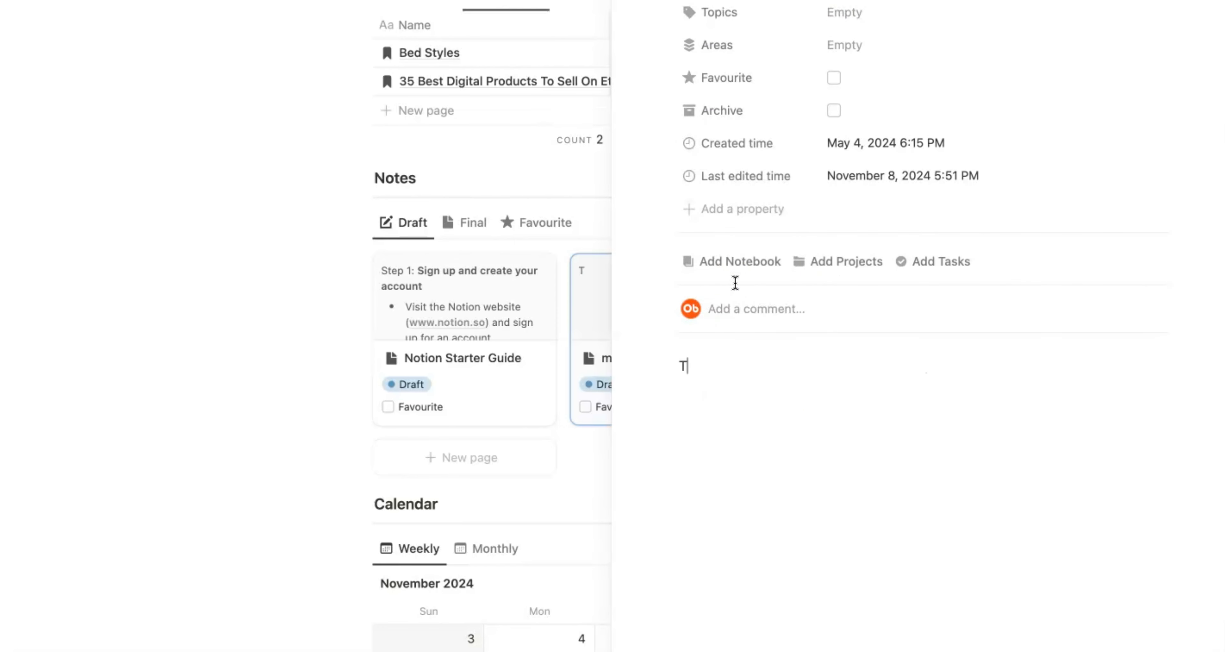
type("HIS ")
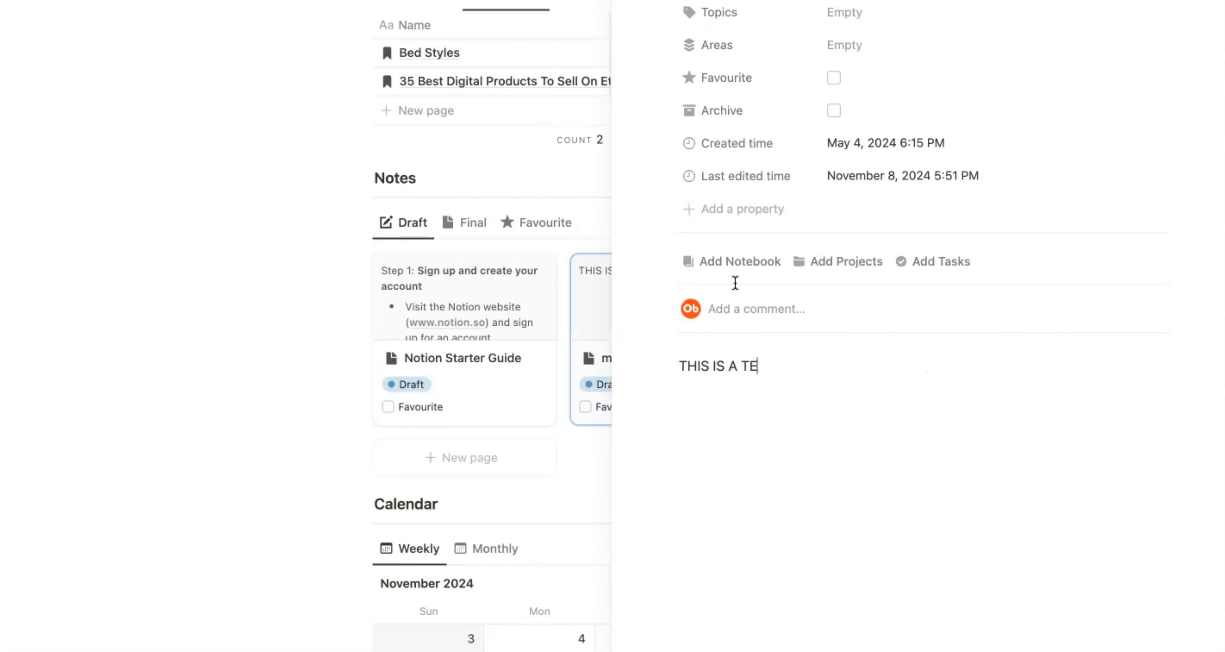
type("IS A TEST NOTE")
scroll(735, 282, "up", 5)
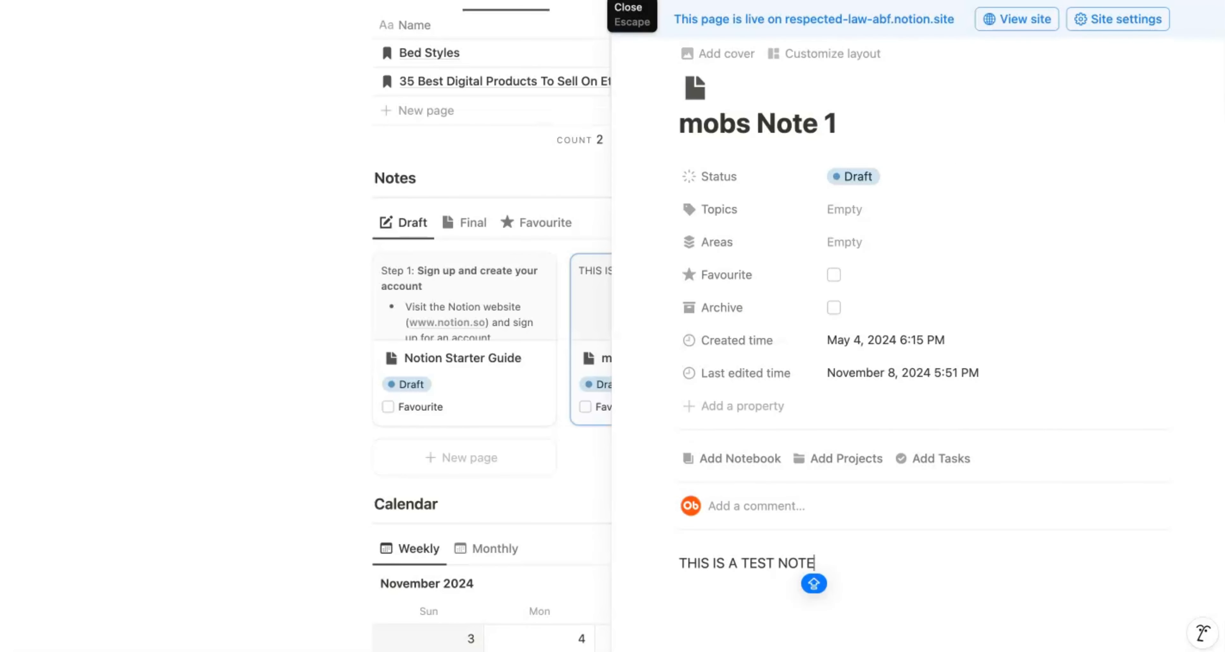
left_click(632, 2)
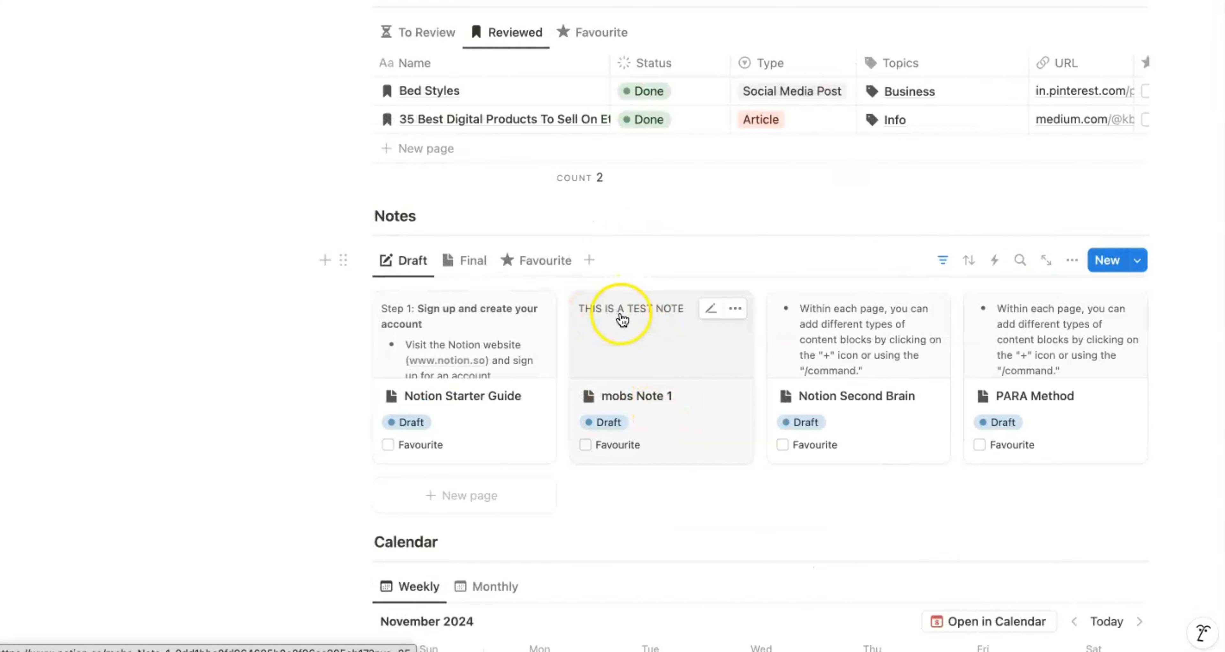
Step: Set the status of "mobs Note 1" to Final and show the Final view of the Notes section
left_click(611, 425)
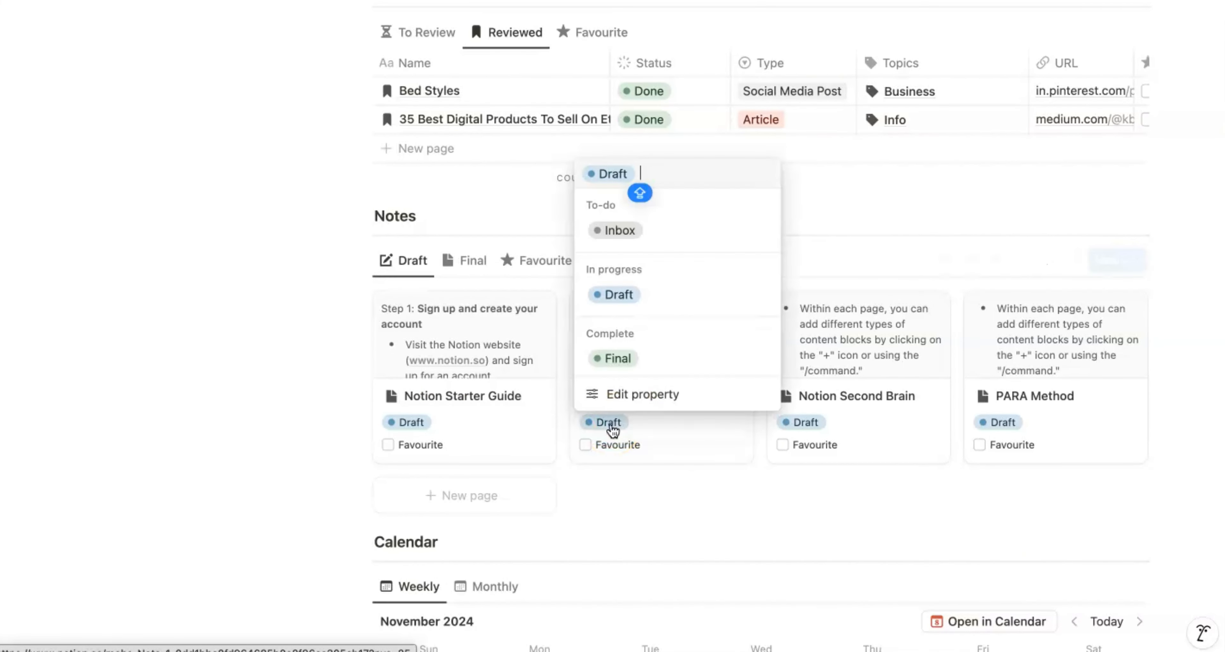
left_click(617, 363)
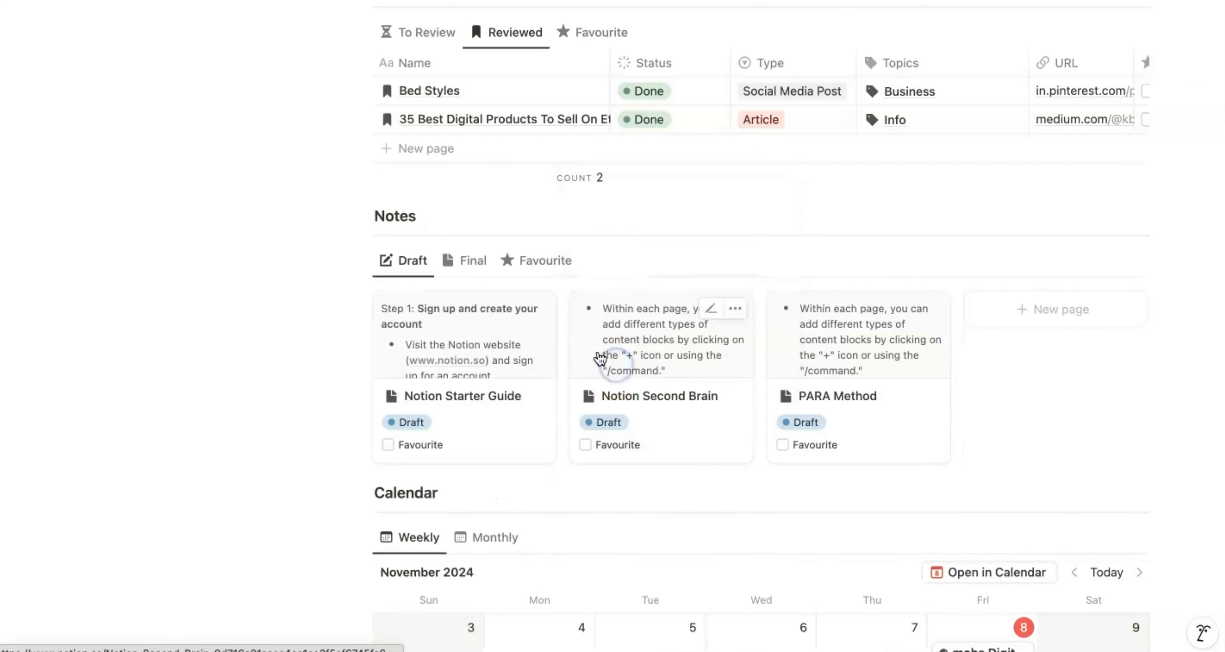
left_click(468, 261)
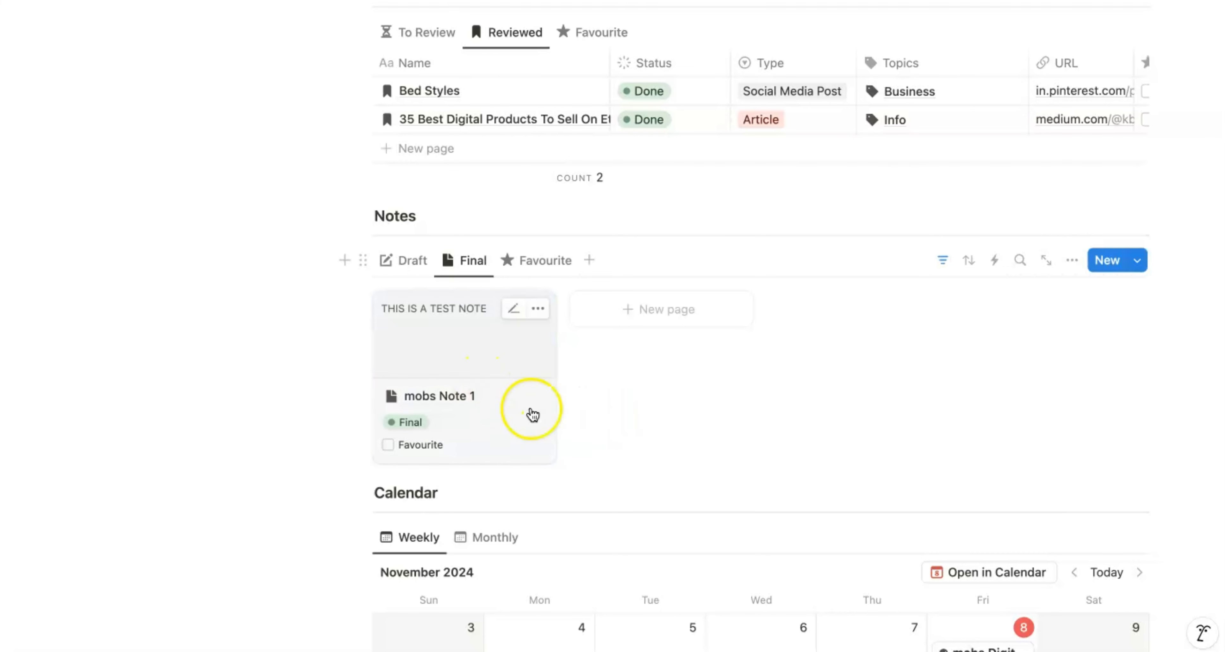
Step: Examine the weekly Calendar view below the Notes section of the dashboard
scroll(582, 416, "down", 5)
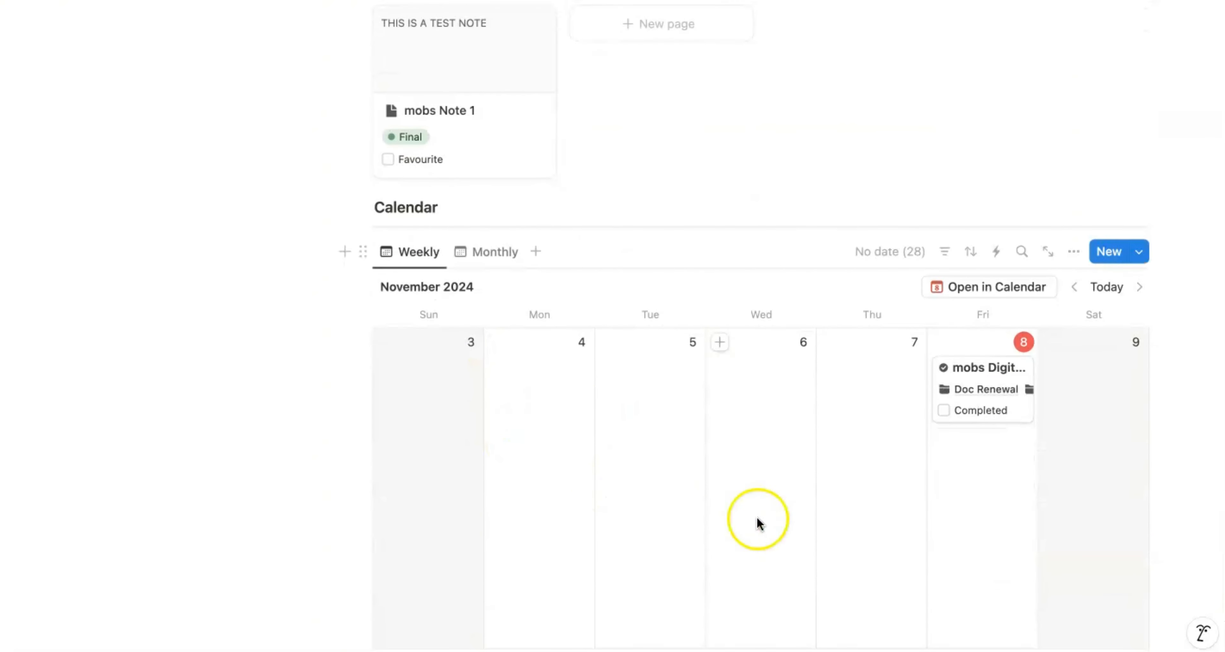
scroll(757, 520, "down", 2)
scroll(757, 519, "down", 2)
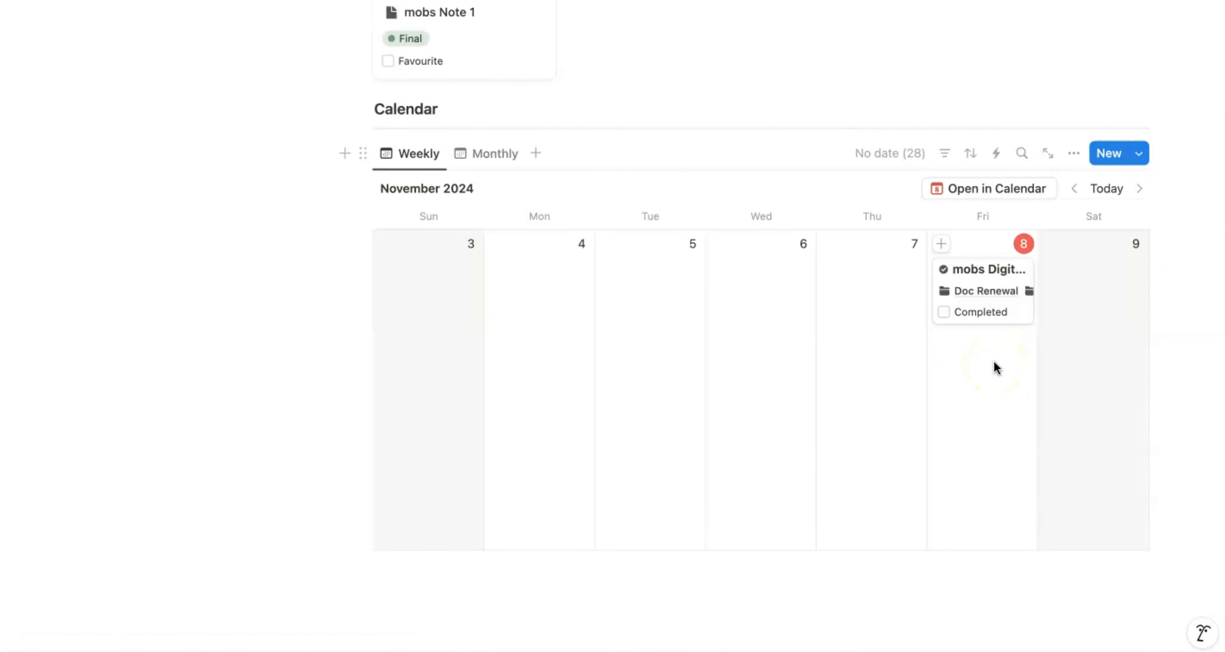
scroll(996, 367, "down", 2)
Step: Collapse the Productivity and Quick Capture toggles in the dashboard's navigation column
scroll(997, 367, "up", 20)
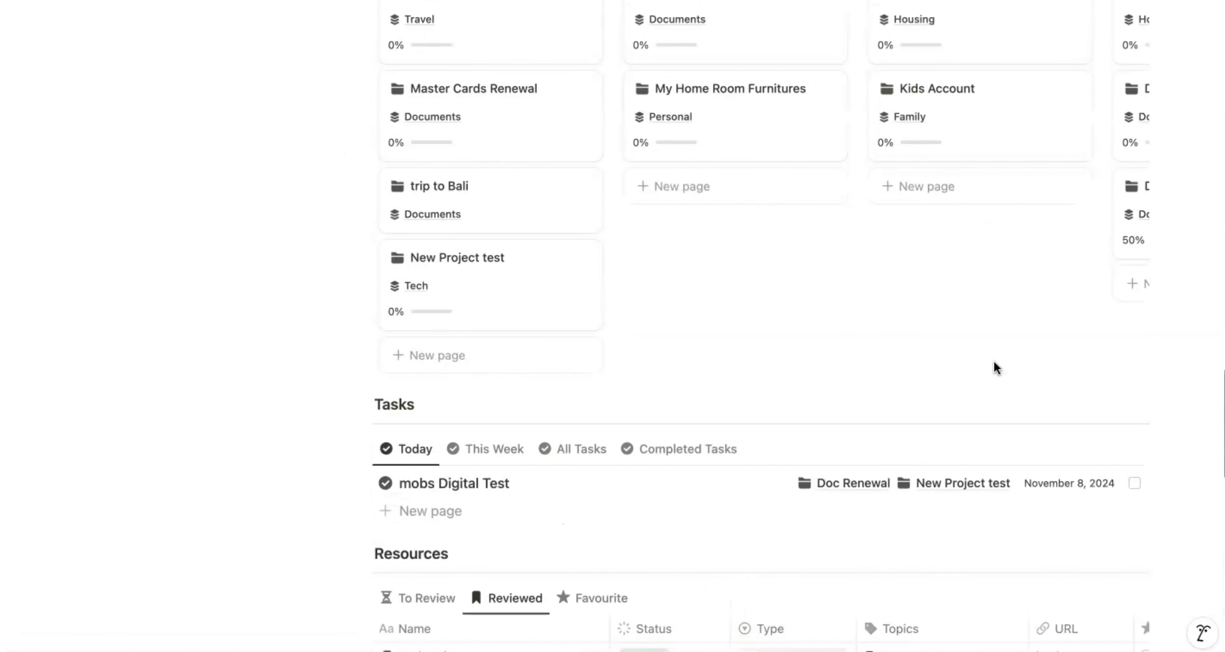
scroll(997, 367, "up", 15)
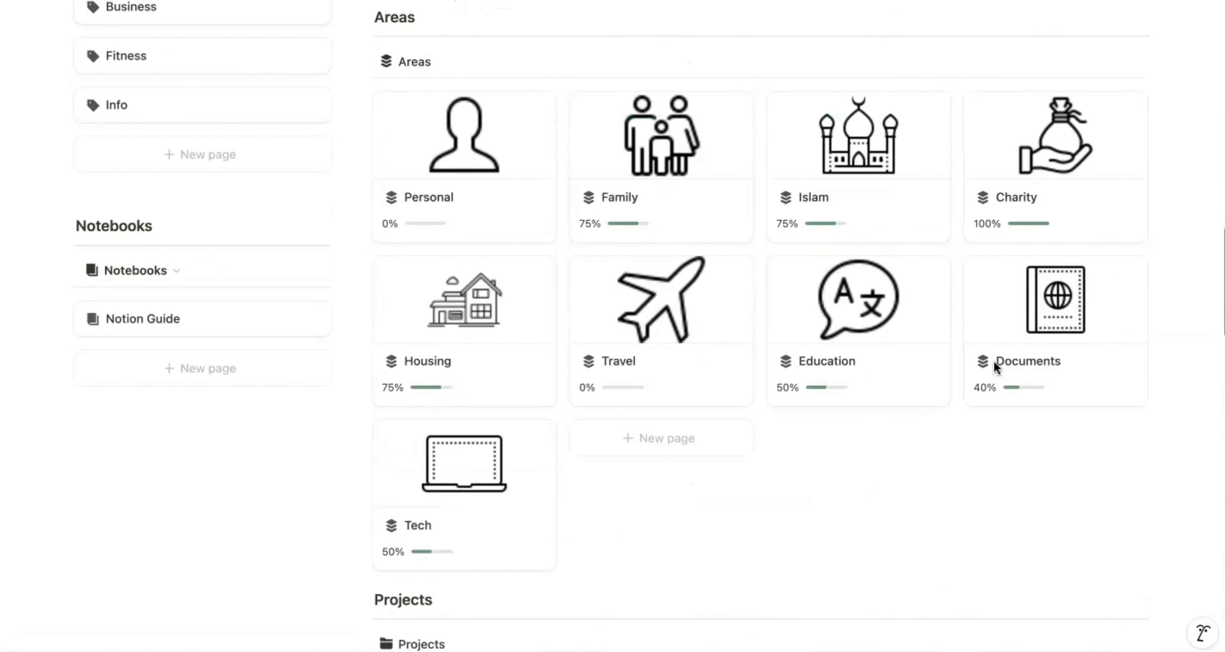
scroll(996, 368, "up", 10)
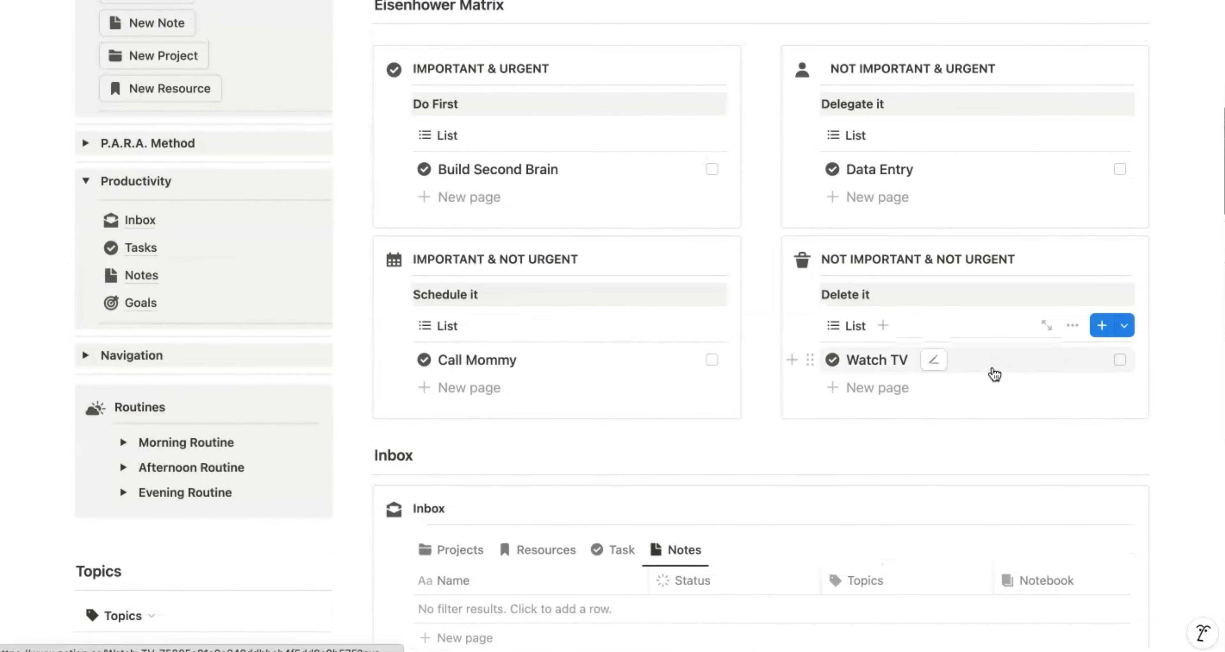
scroll(994, 374, "up", 2)
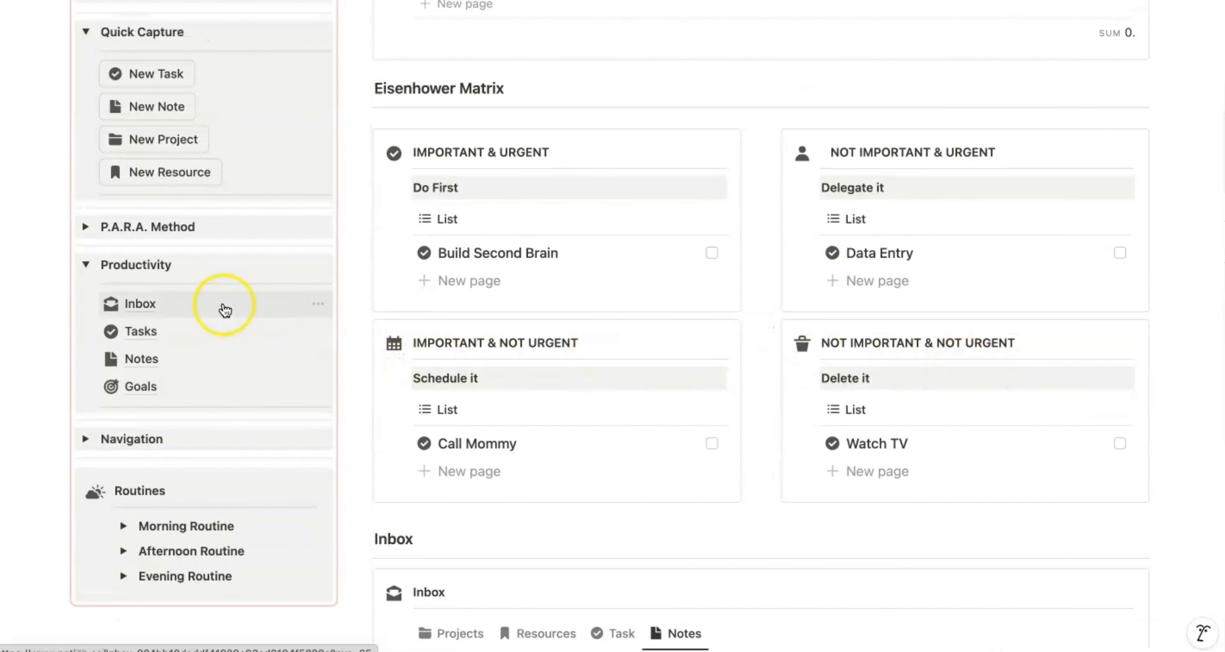
scroll(225, 310, "up", 1)
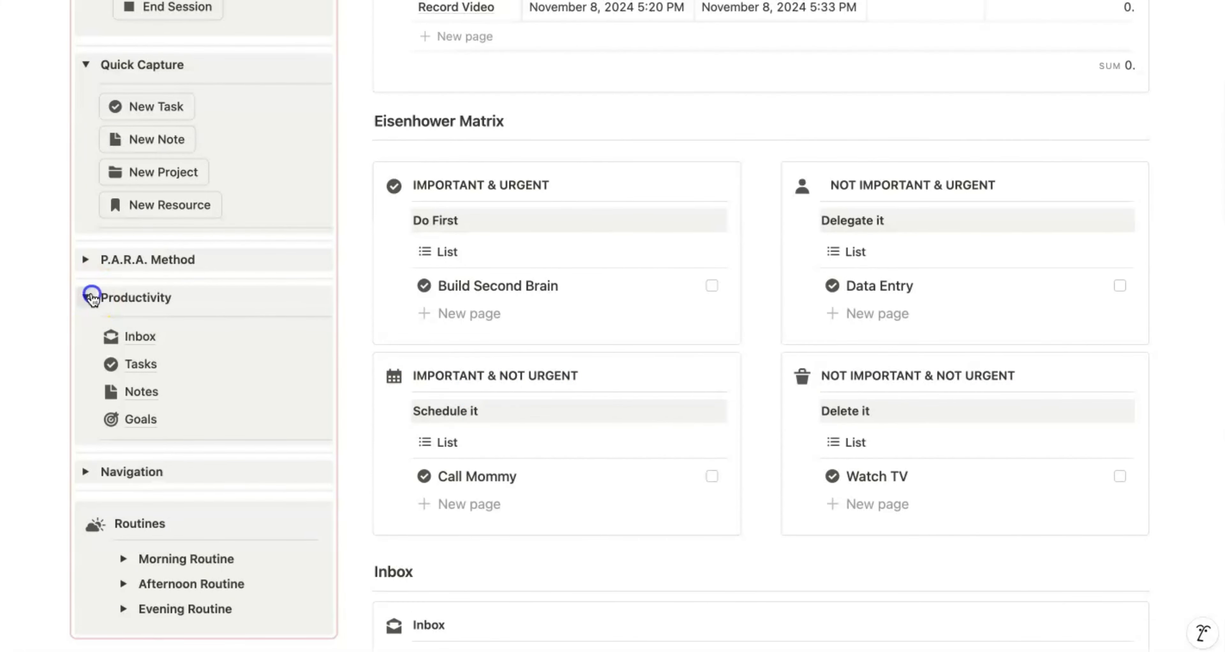
left_click(90, 297)
scroll(90, 298, "up", 5)
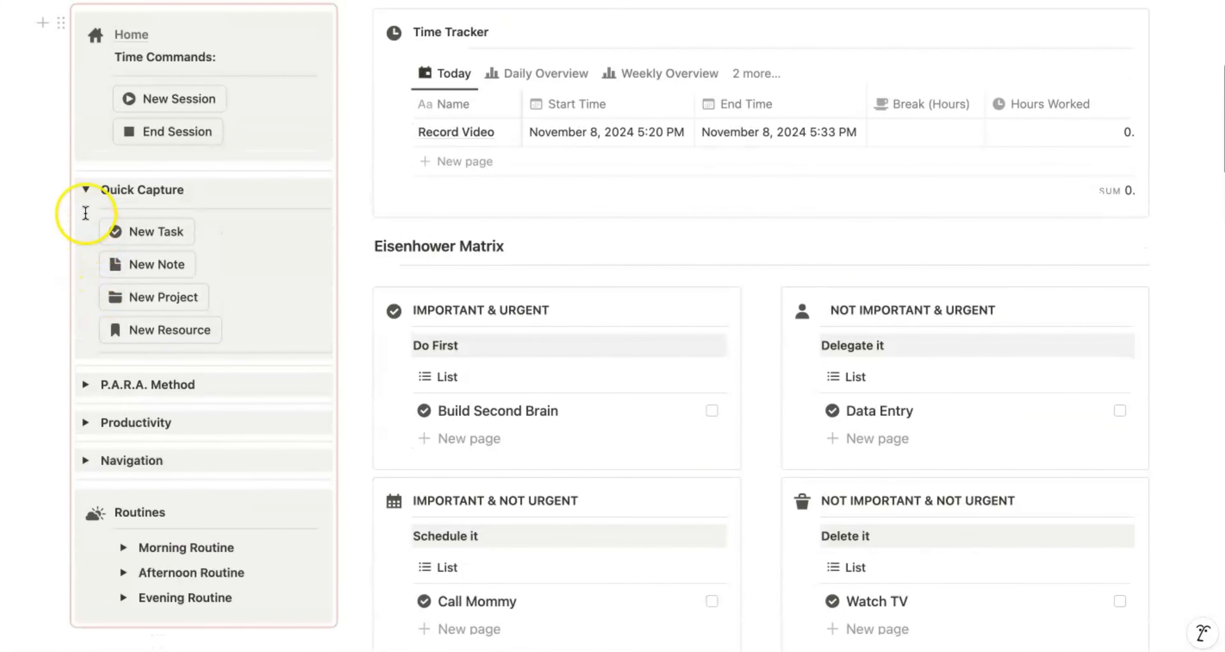
left_click(86, 191)
scroll(86, 197, "up", 4)
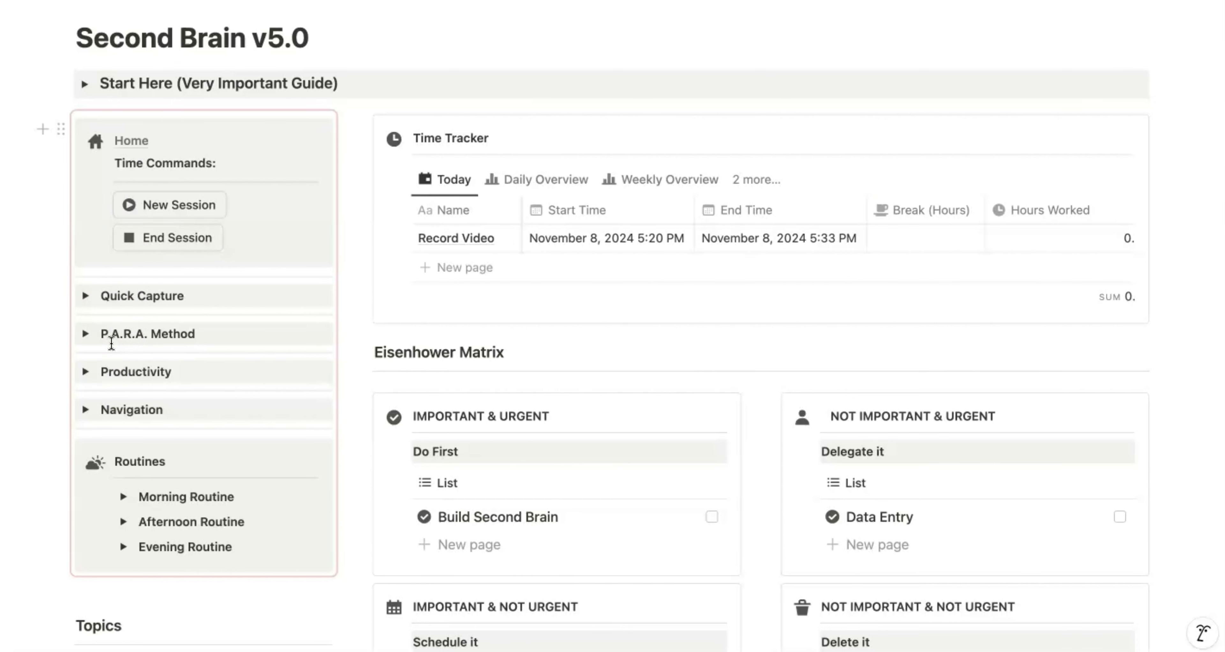
Step: Expand the P.A.R.A. Method toggle in the navigation column and open its Projects page
scroll(112, 323, "down", 5)
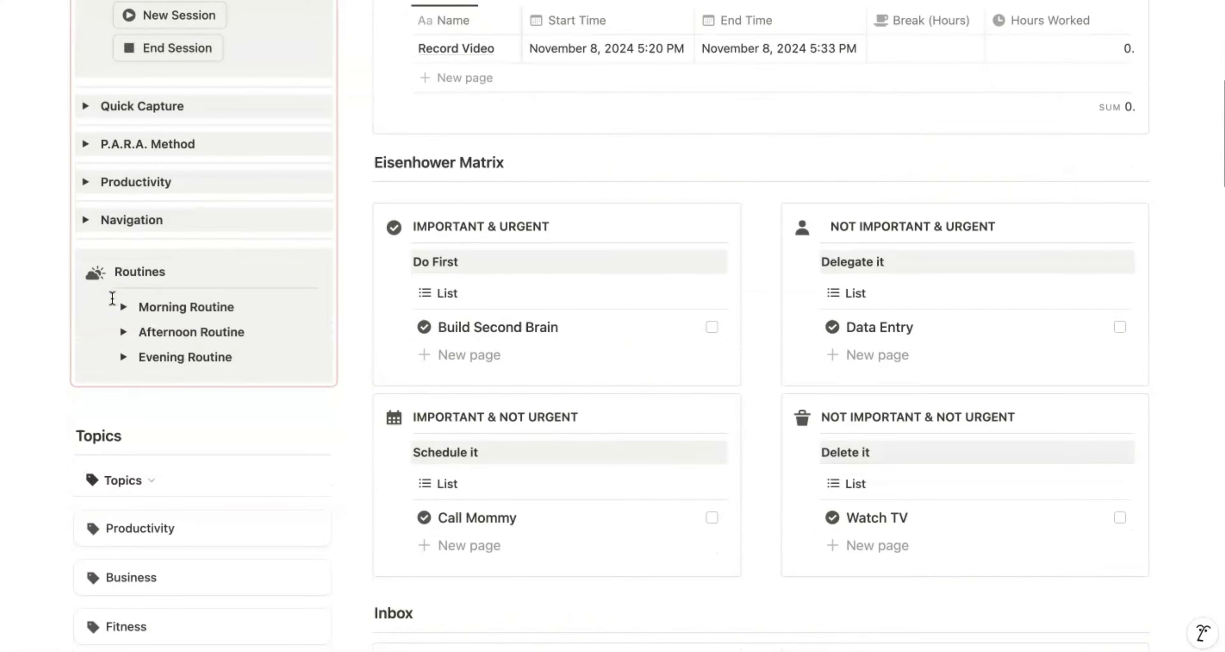
scroll(114, 297, "up", 3)
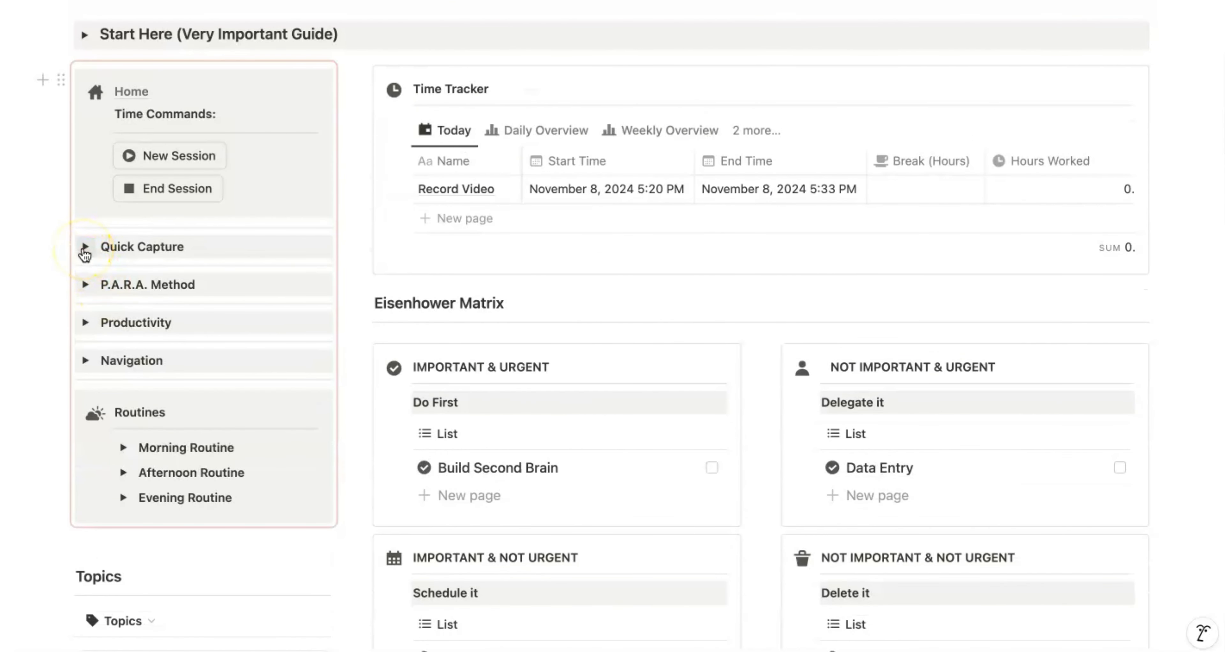
left_click(85, 252)
left_click(84, 252)
left_click(84, 284)
left_click(84, 284)
left_click(85, 285)
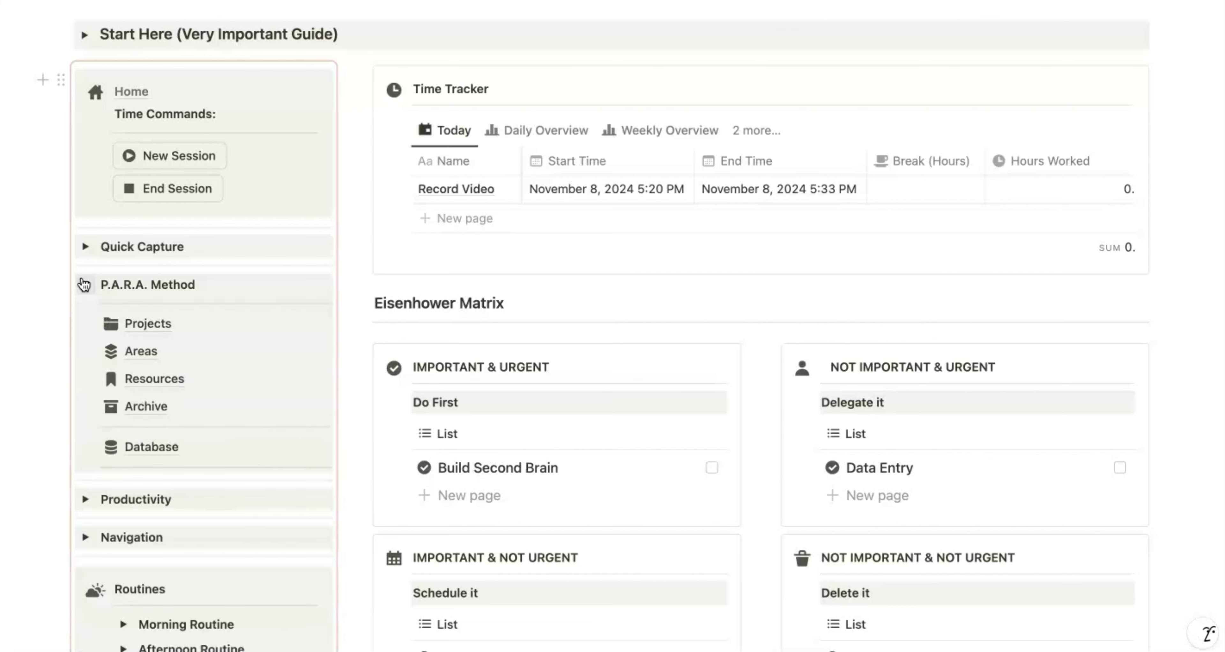
mouse_move(143, 328)
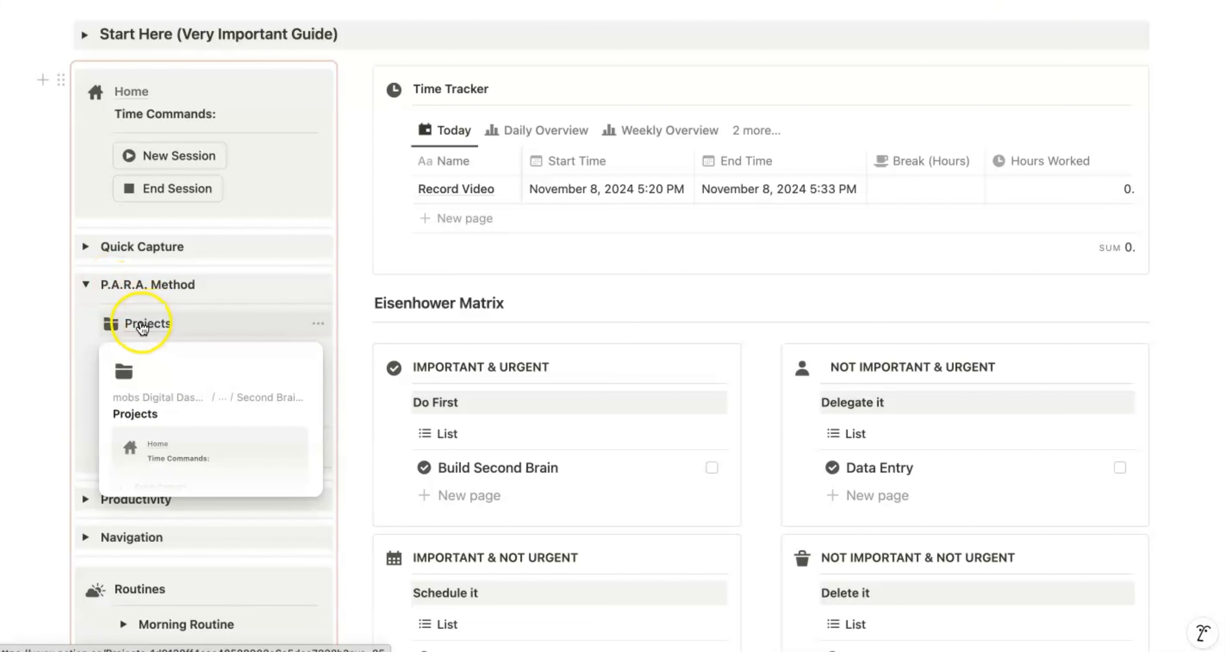
left_click(136, 327)
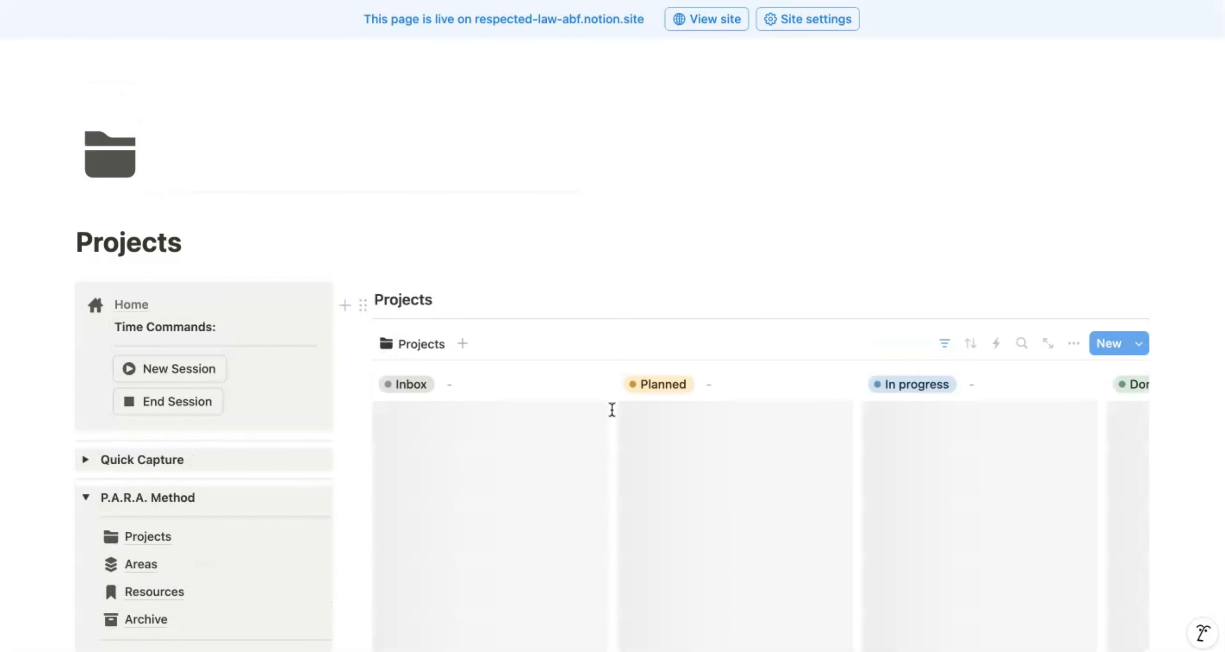
Step: Examine the Projects board grouped by status and the Projects Areas board grouped by area
scroll(612, 409, "down", 3)
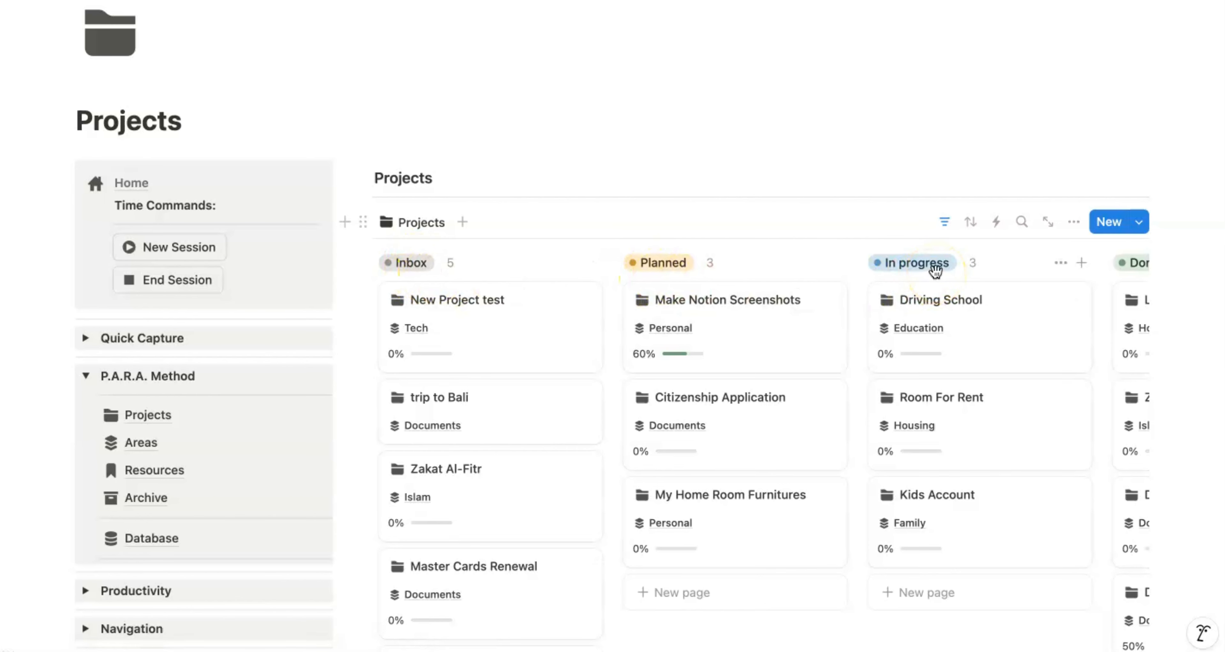
scroll(935, 269, "right", 5)
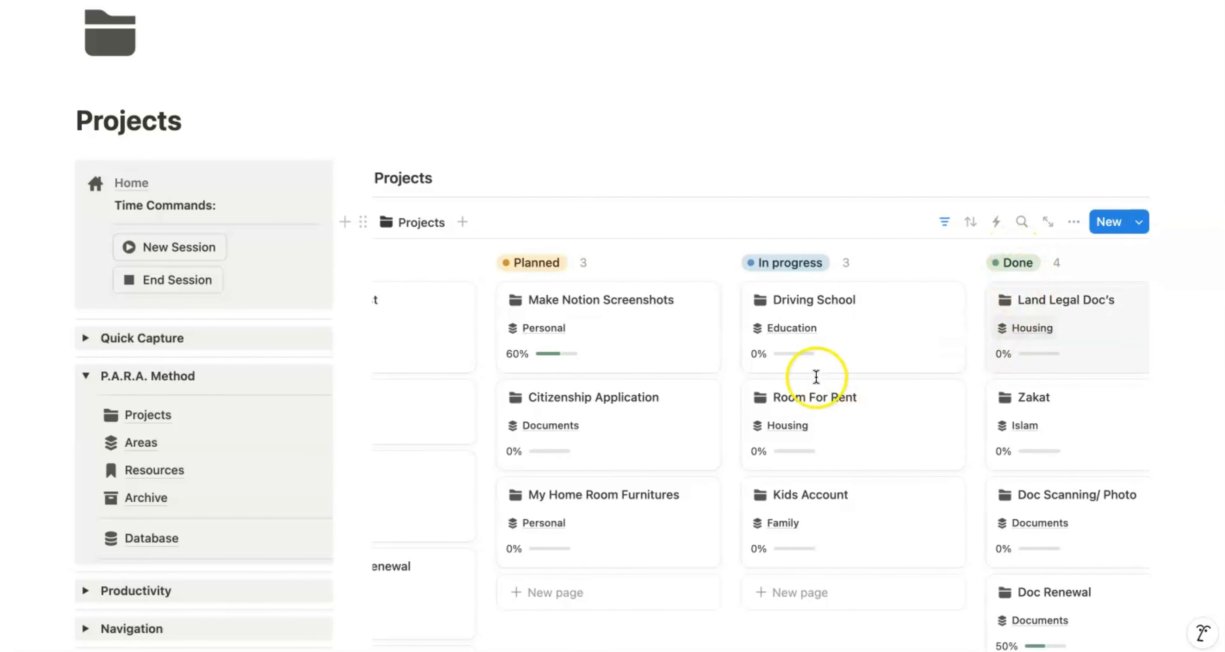
scroll(733, 400, "left", 5)
scroll(736, 400, "down", 7)
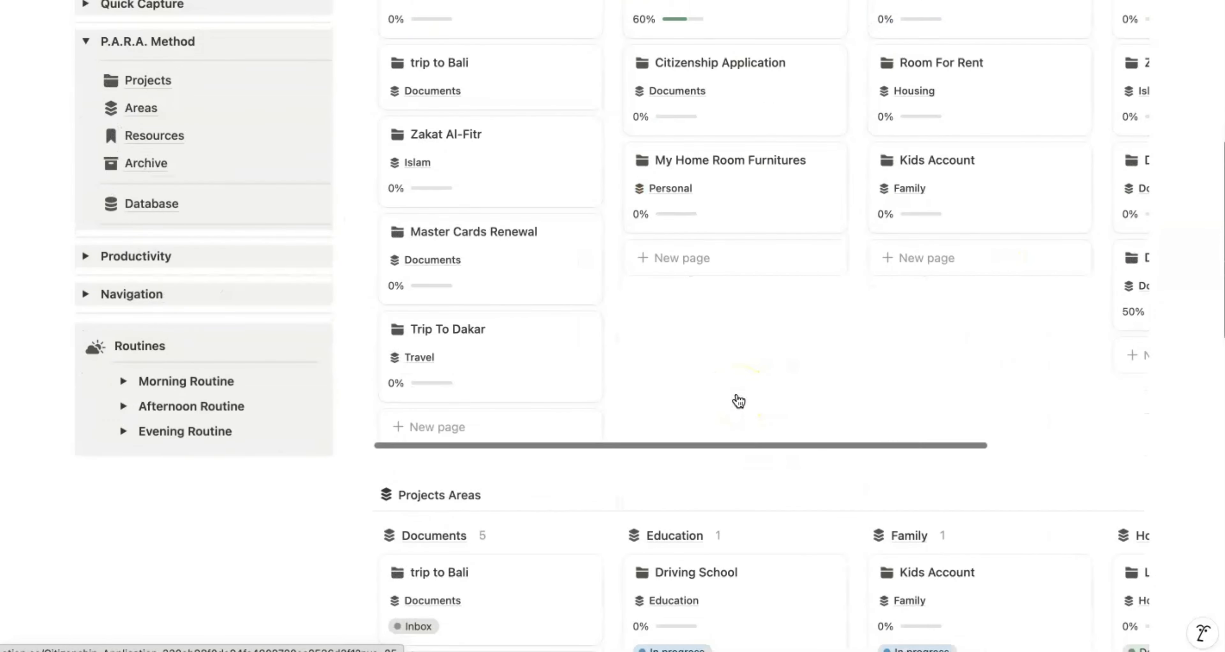
scroll(737, 399, "down", 5)
left_click(401, 267)
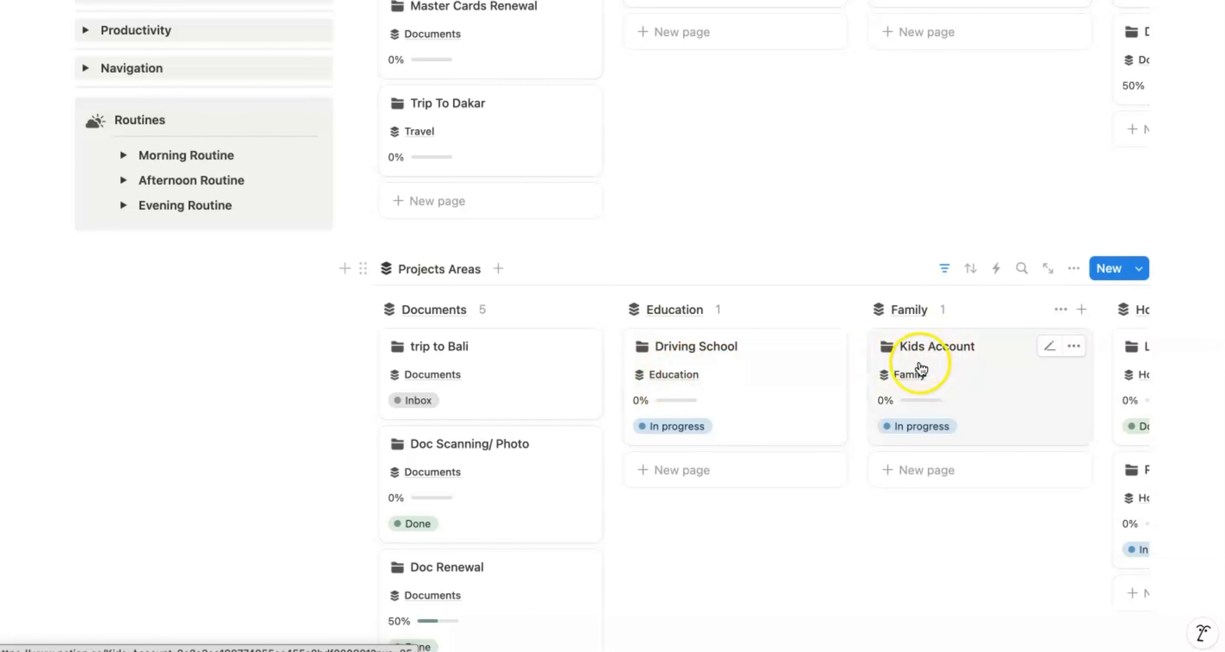
scroll(920, 375, "down", 3)
left_click(898, 242)
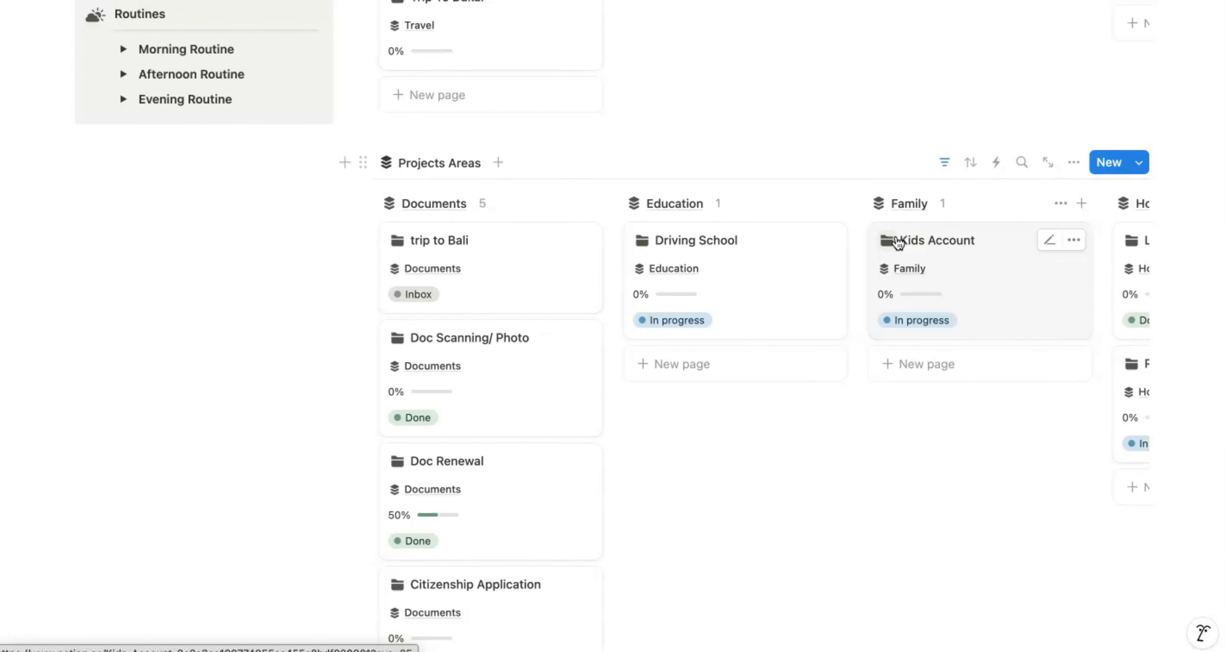
left_click(908, 275)
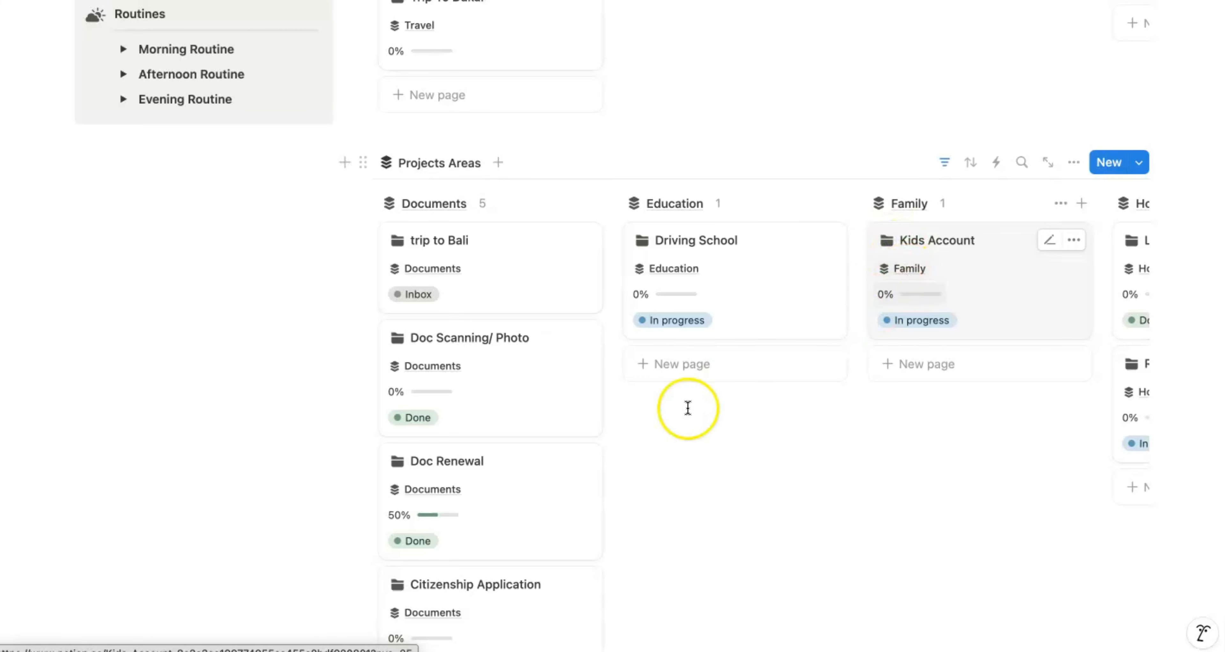
Step: Mark "Ask the right people how to go about applying citizenship" and "Create a budget for it later" as completed in Projects Tasks
scroll(685, 408, "down", 15)
scroll(685, 409, "down", 1)
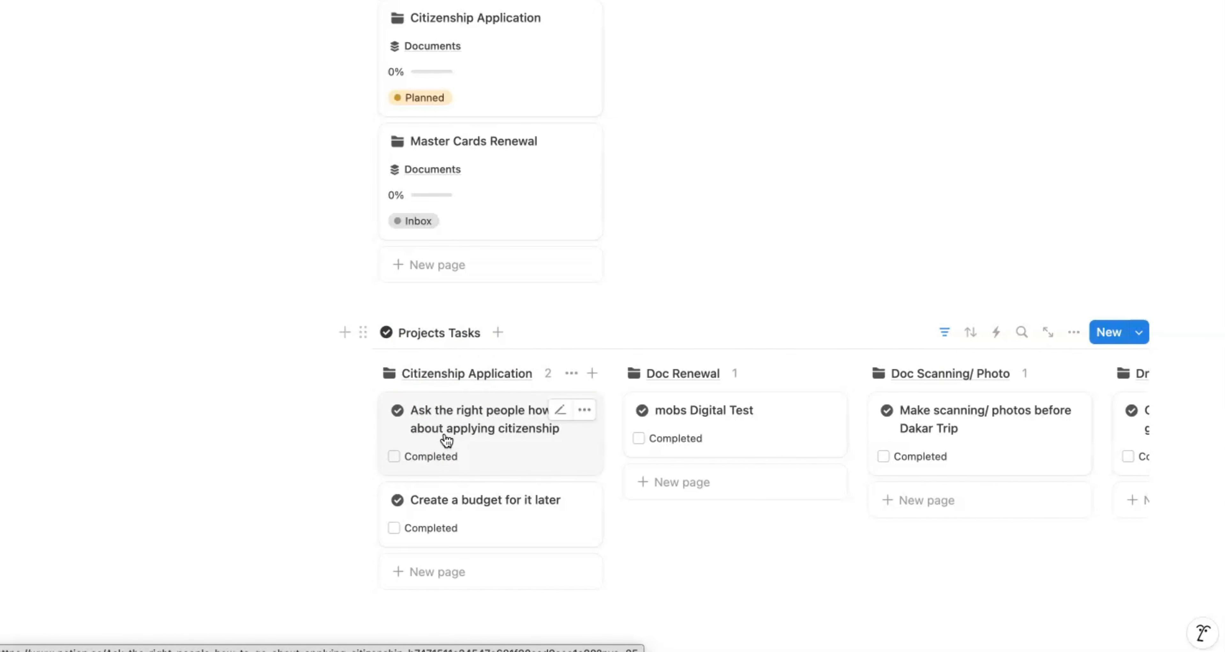
left_click(444, 376)
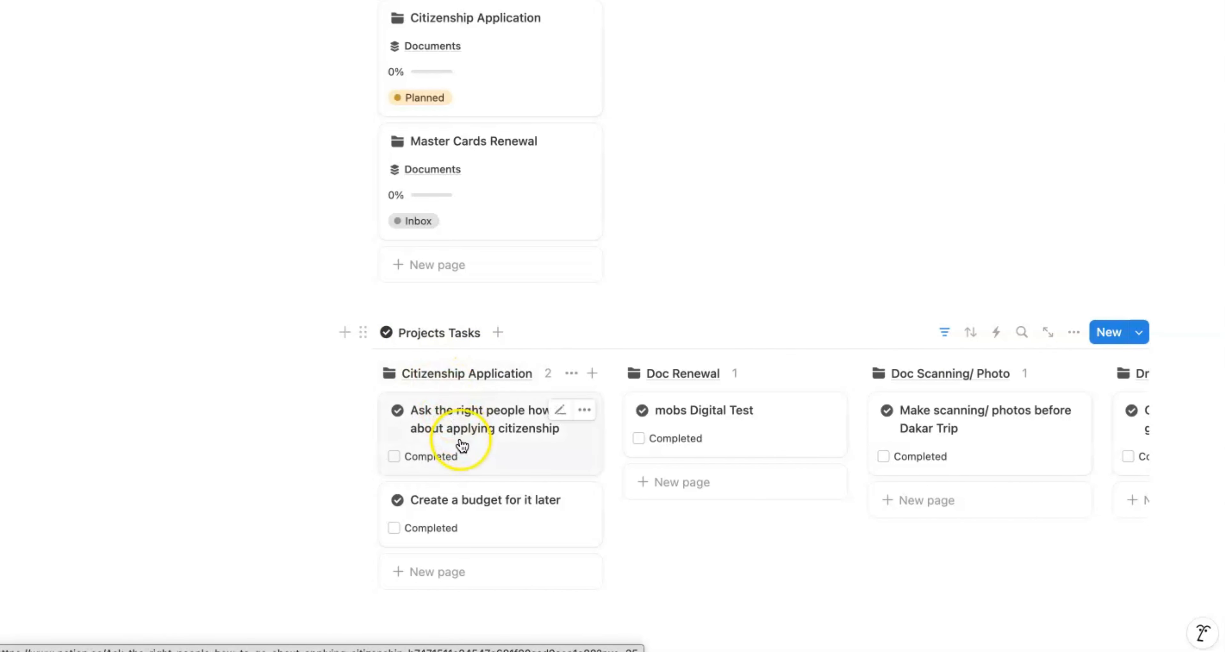
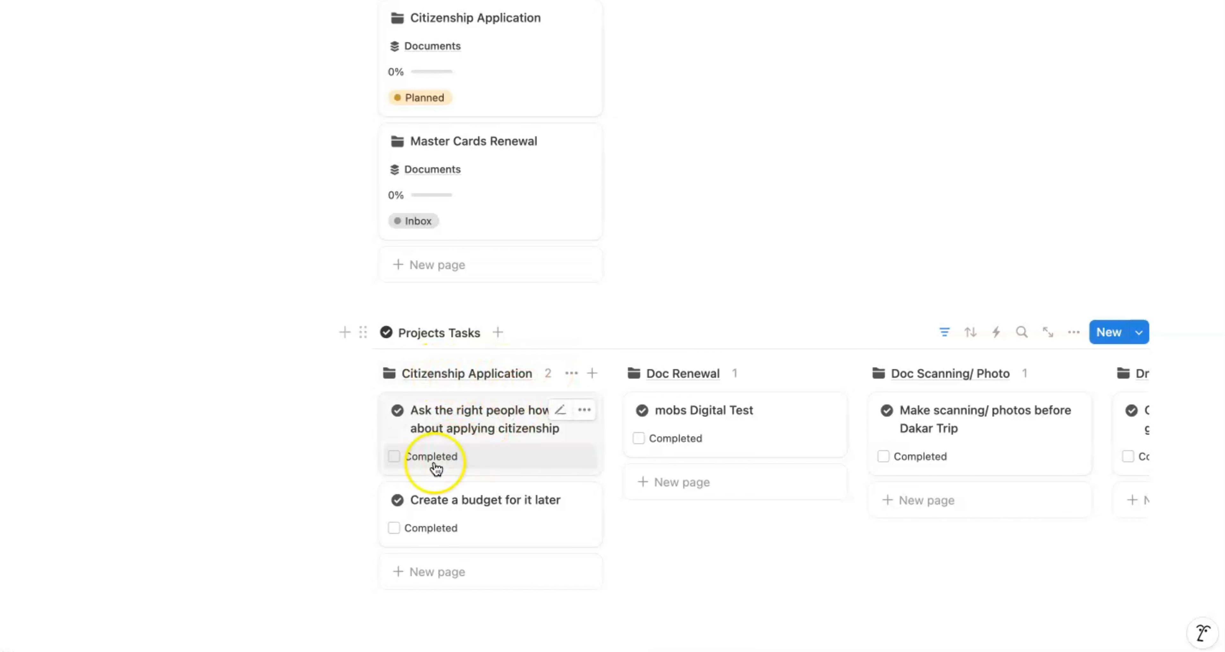
left_click(394, 457)
scroll(485, 84, "up", 2)
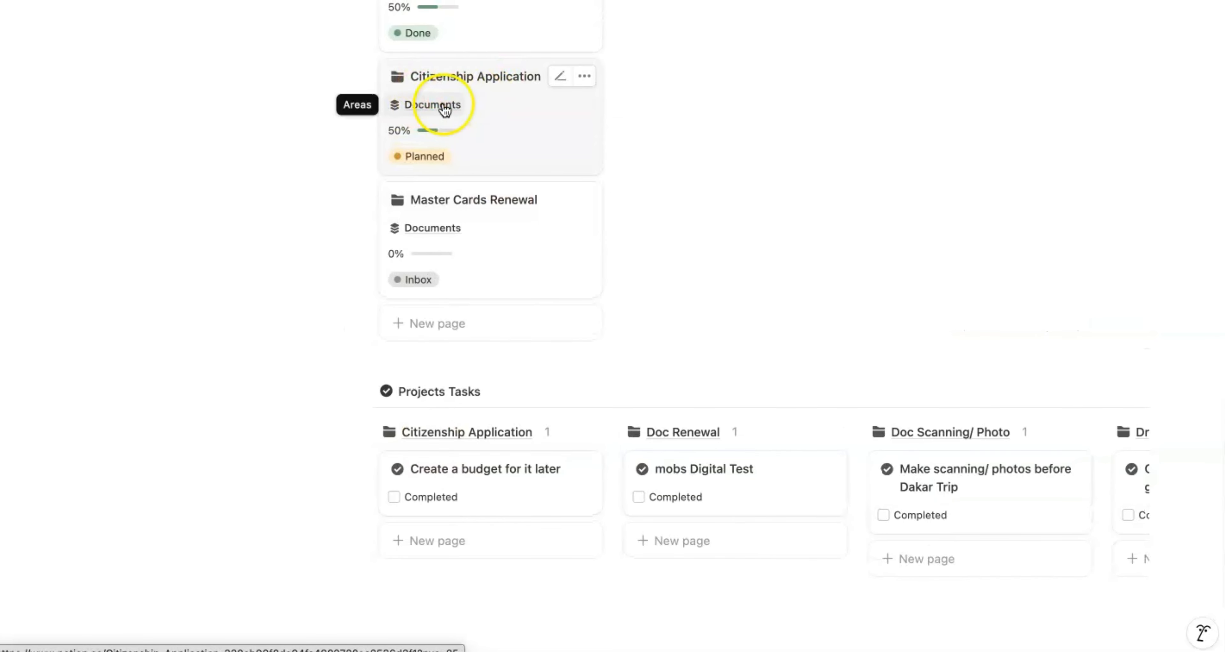
left_click(394, 496)
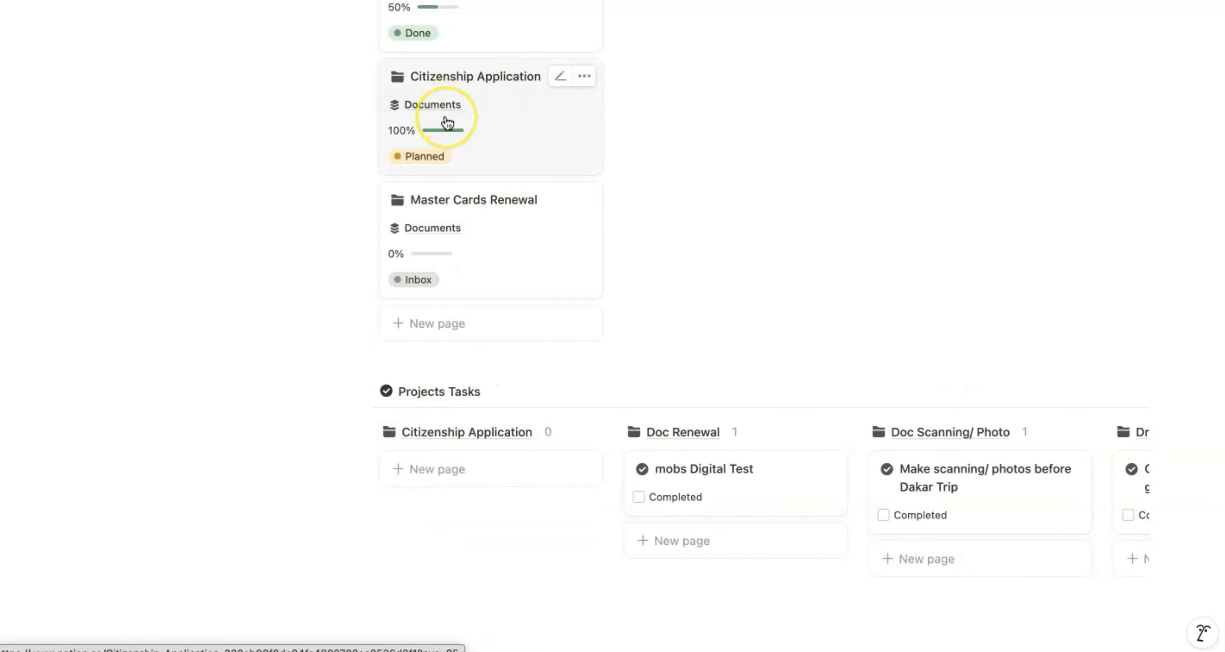
Step: Undo the completion of both Citizenship Application tasks
key("super+z")
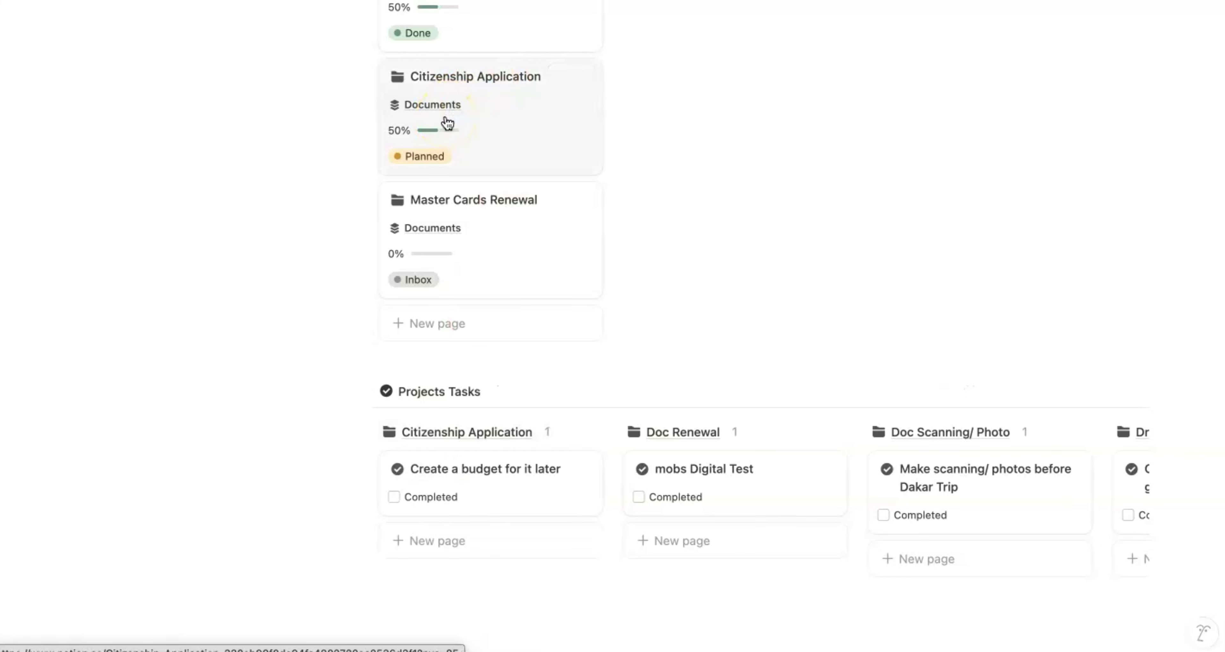
left_click(533, 103)
key("super+z")
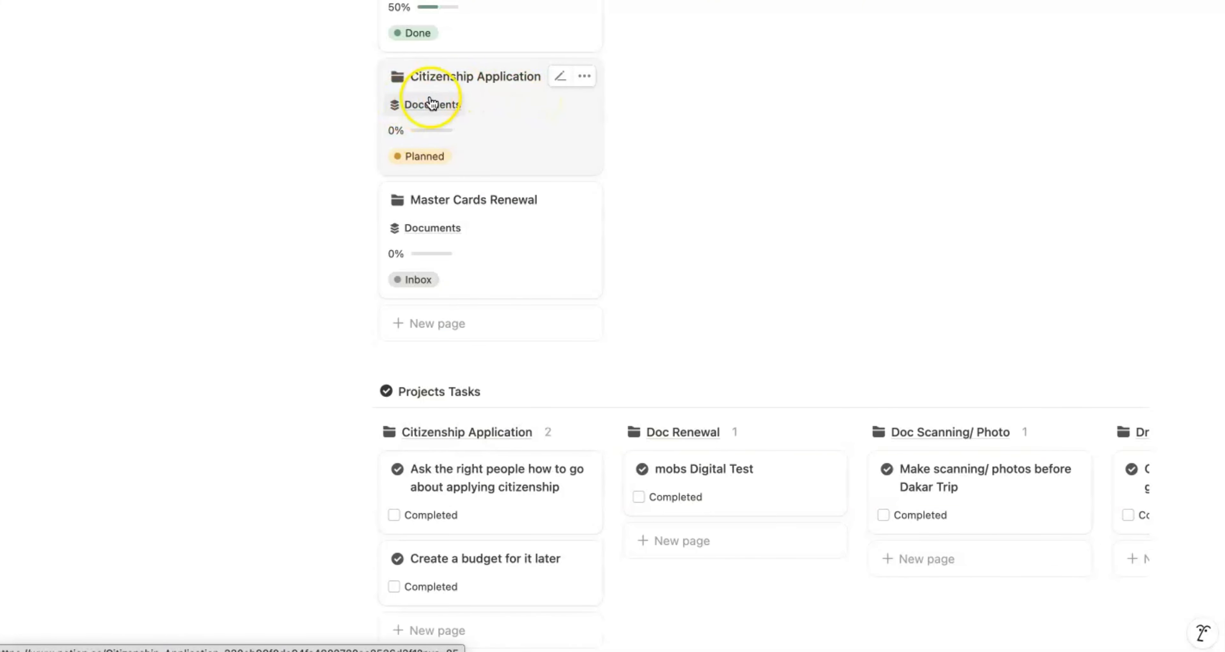
Step: Open the Areas page from the P.A.R.A. Method section and look over its area gallery and Projects Areas board
scroll(443, 111, "up", 4)
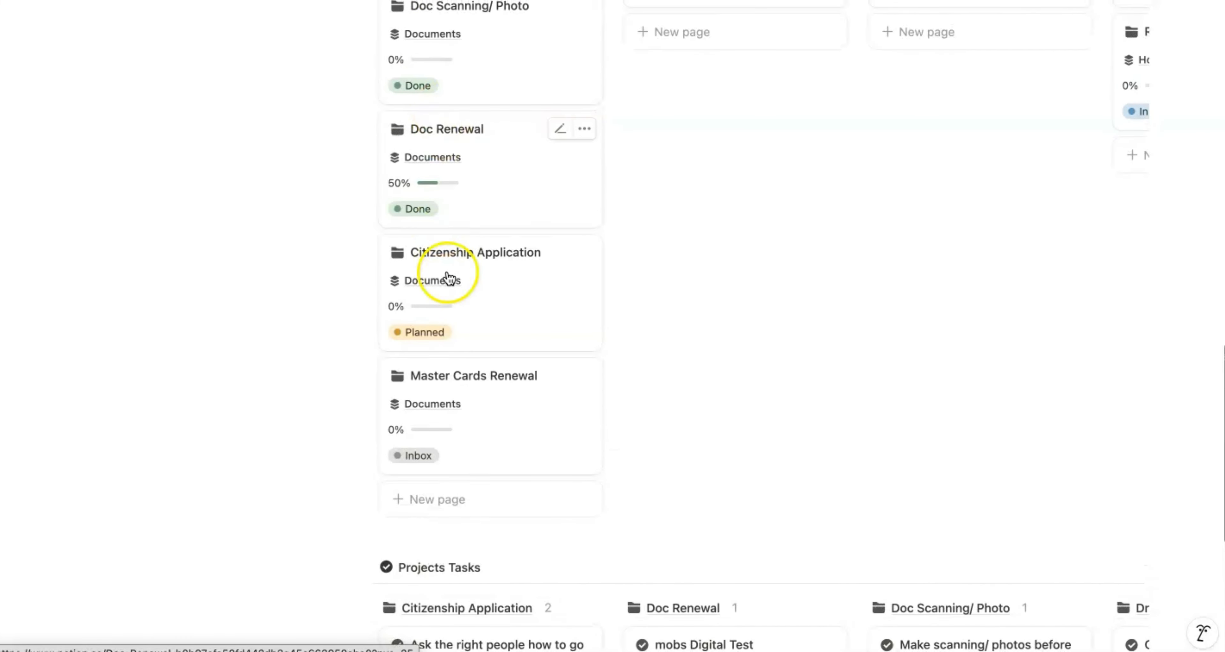
scroll(450, 285, "down", 7)
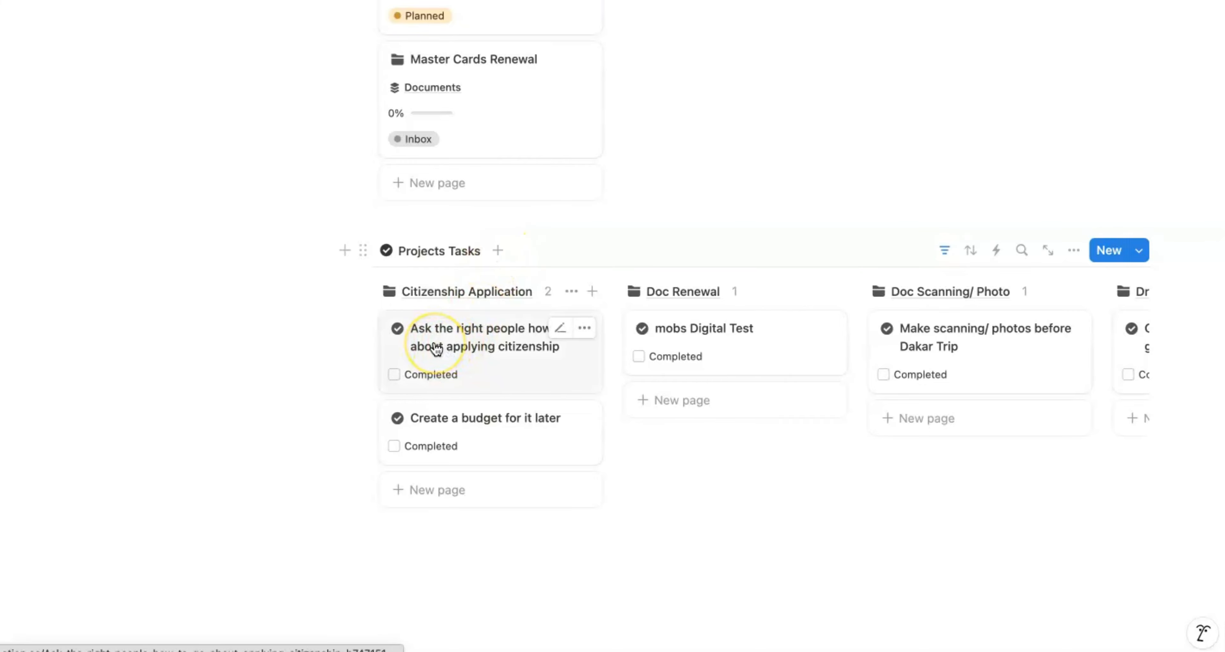
scroll(436, 349, "up", 11)
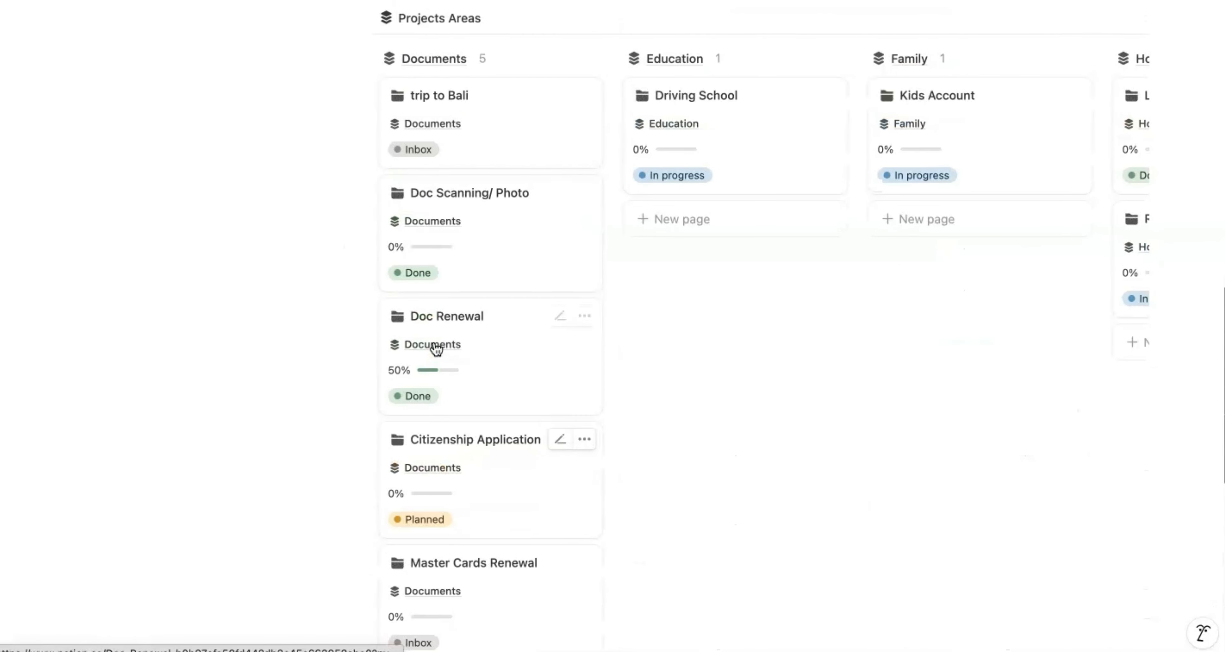
scroll(435, 348, "up", 13)
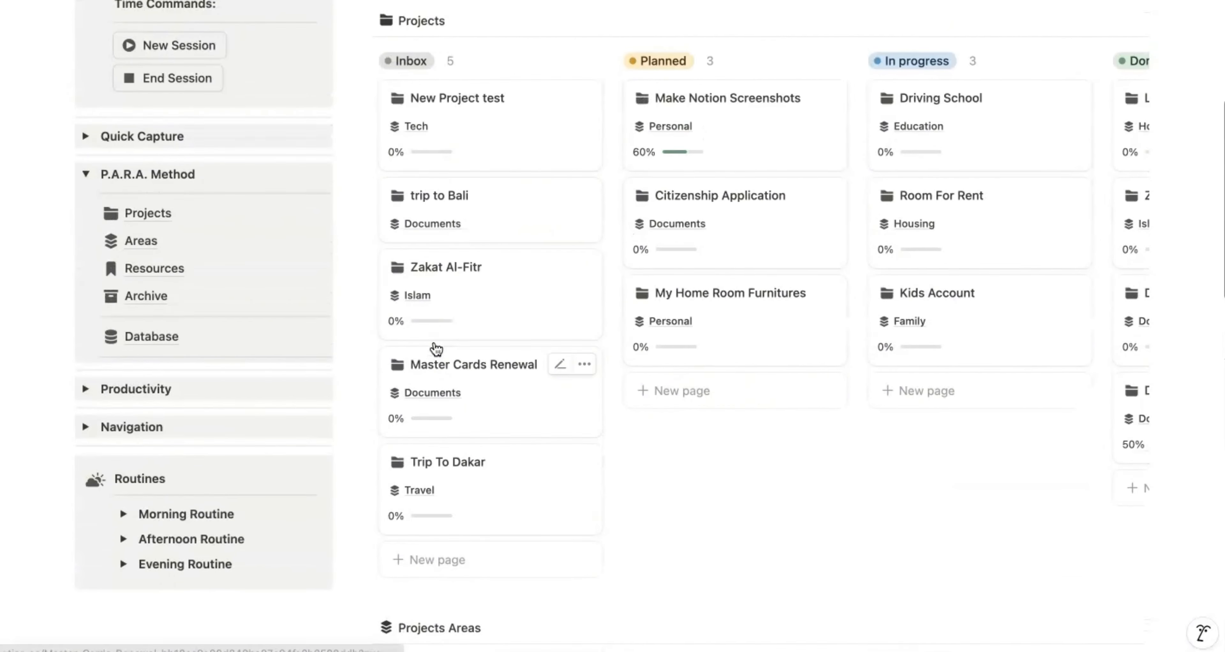
scroll(435, 349, "up", 1)
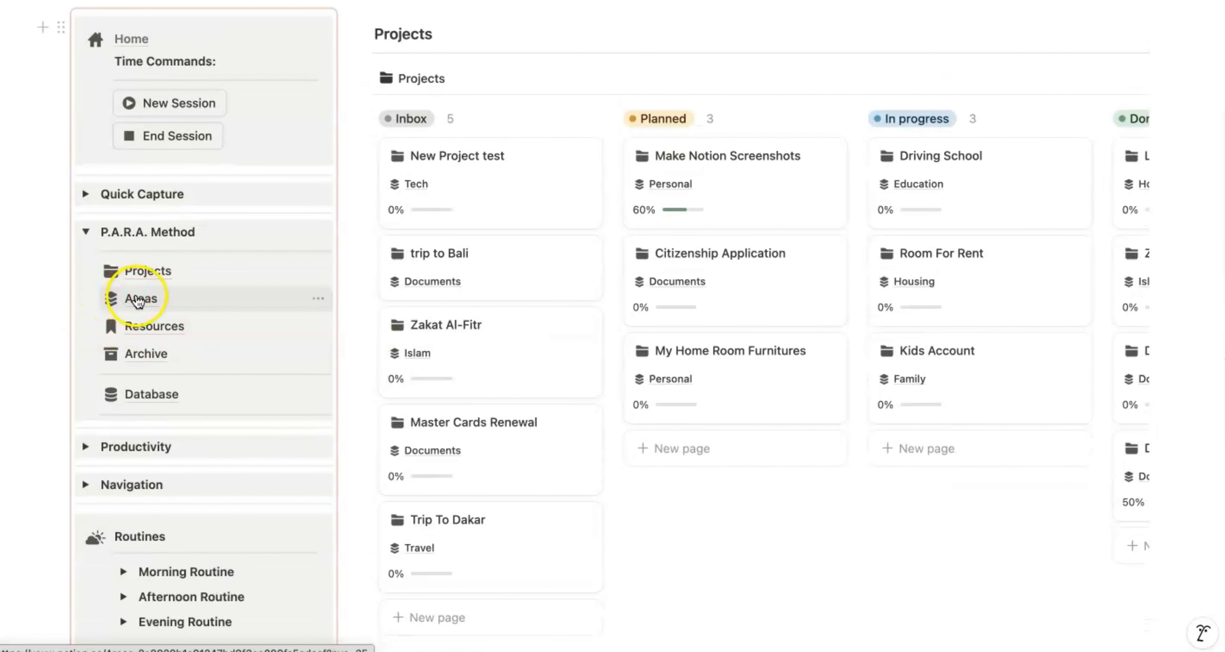
left_click(138, 300)
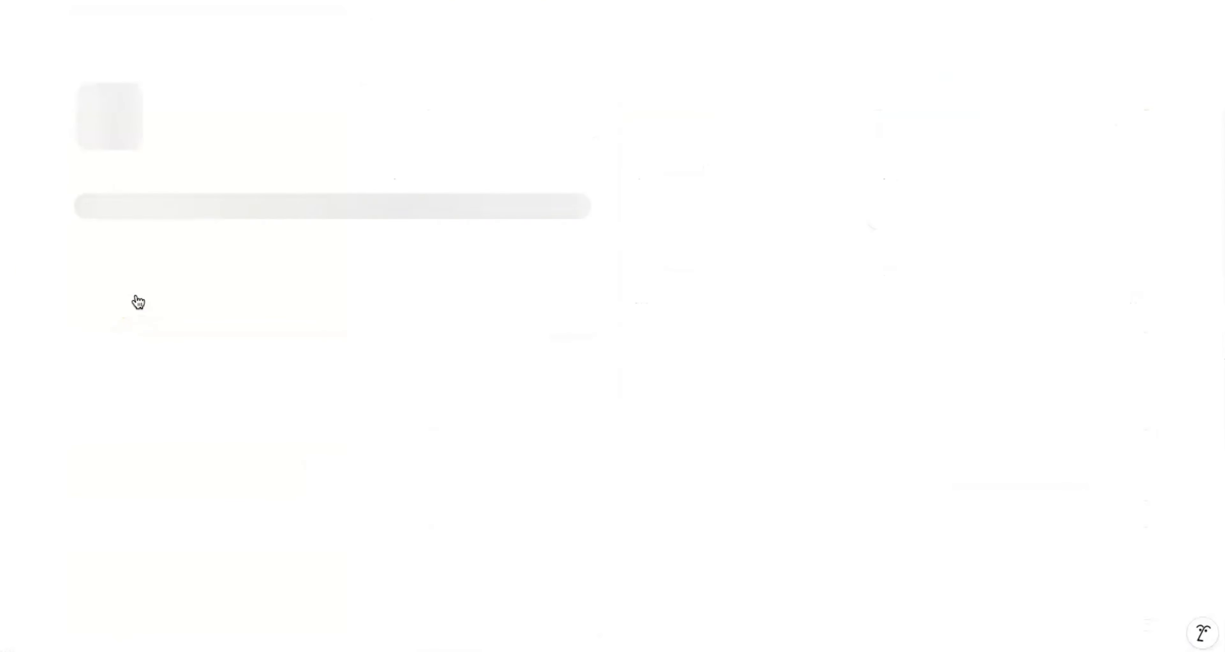
scroll(697, 470, "down", 3)
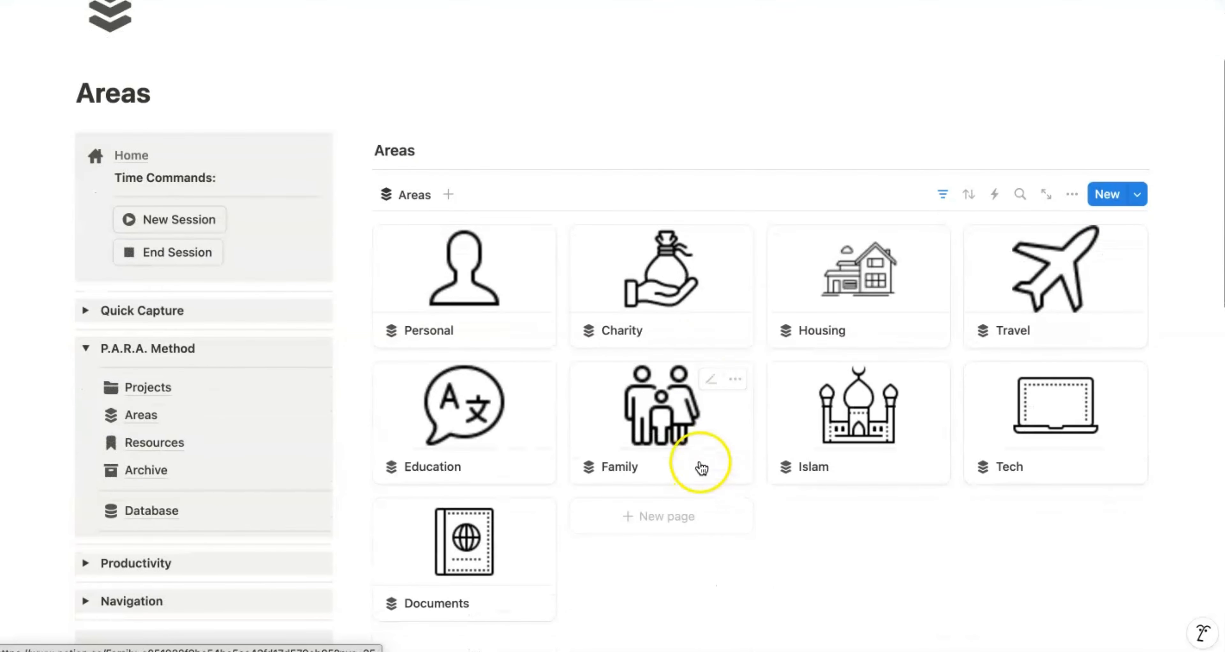
scroll(419, 428, "down", 8)
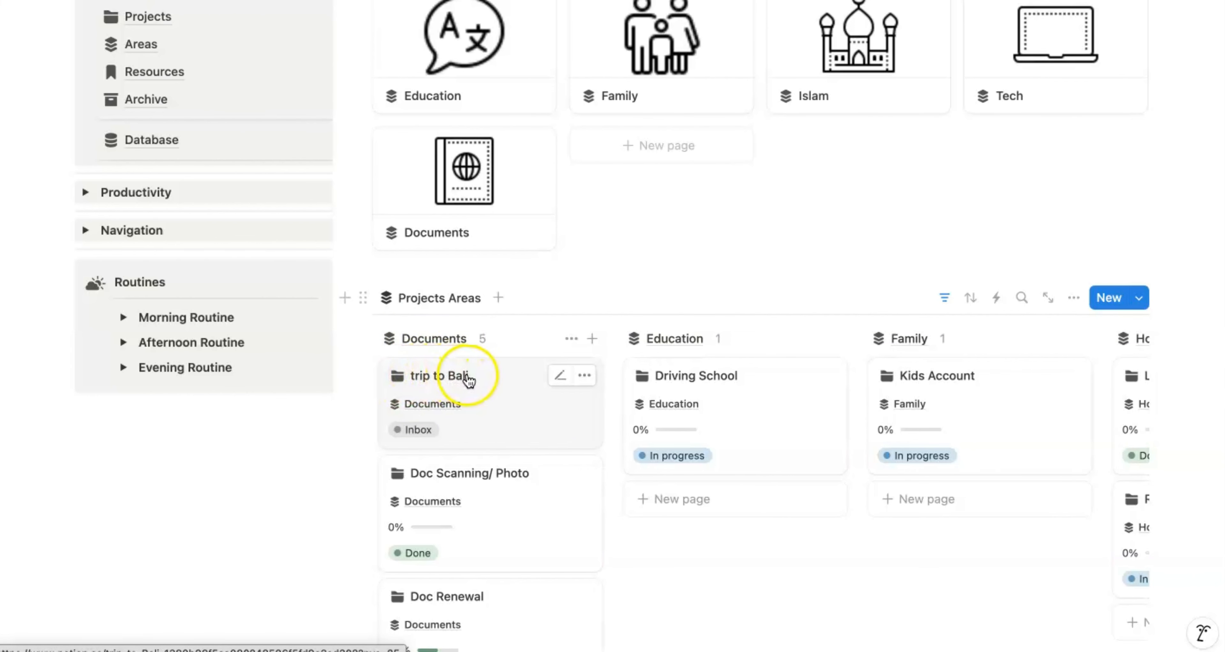
Step: Link the Travel area to the "trip to Bali" project in the Documents group of the Projects Areas board
left_click(425, 406)
left_click(426, 408)
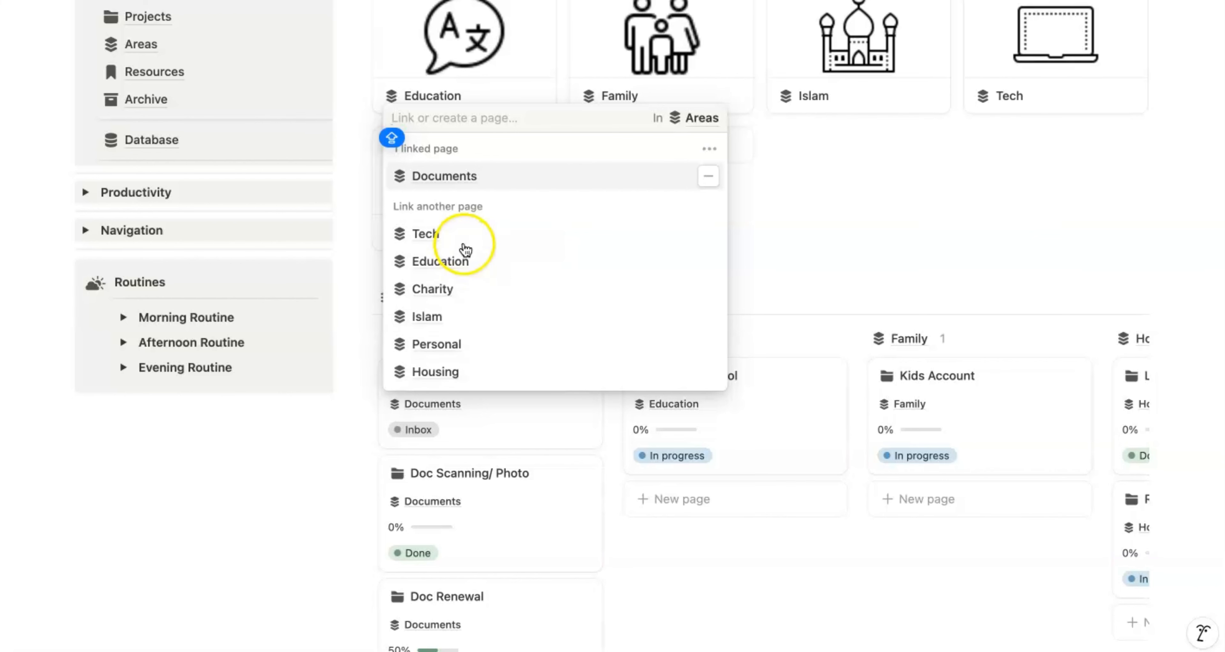
scroll(459, 306, "down", 1)
scroll(459, 309, "down", 1)
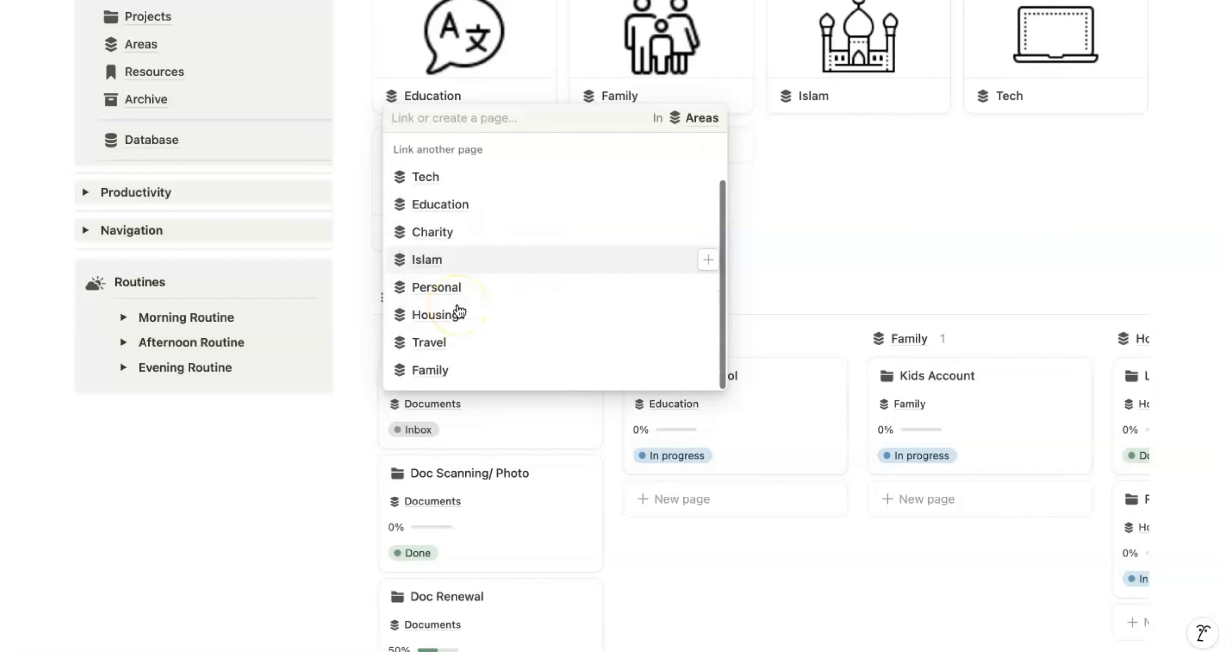
left_click(416, 345)
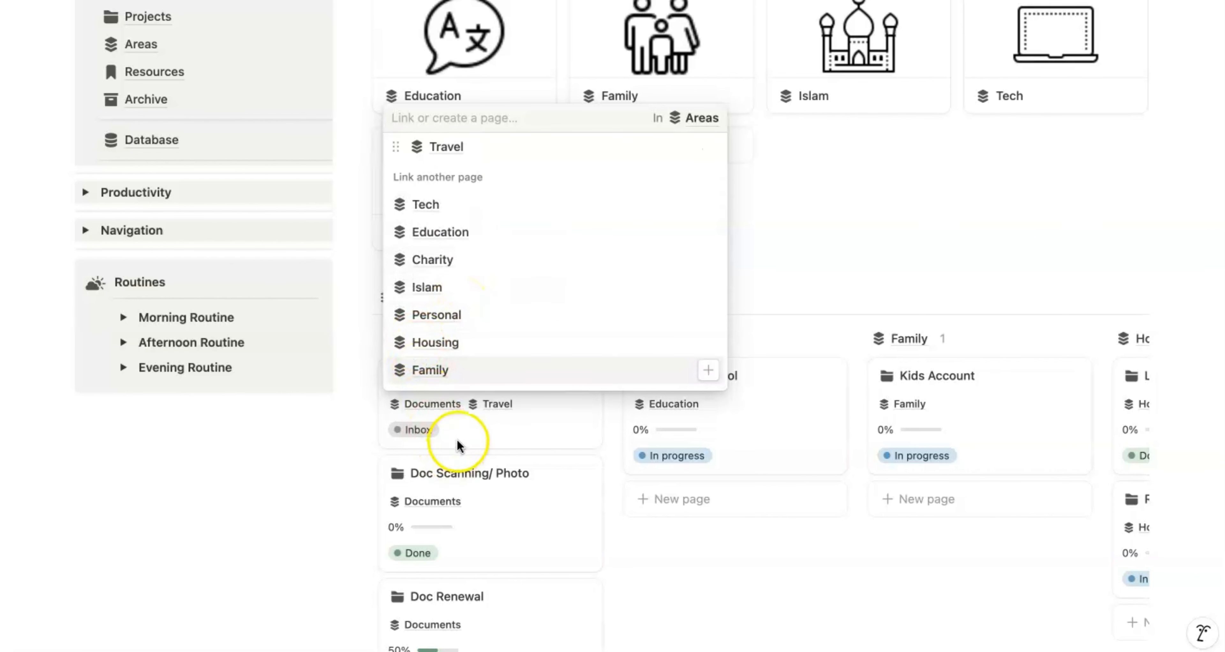
key("Escape")
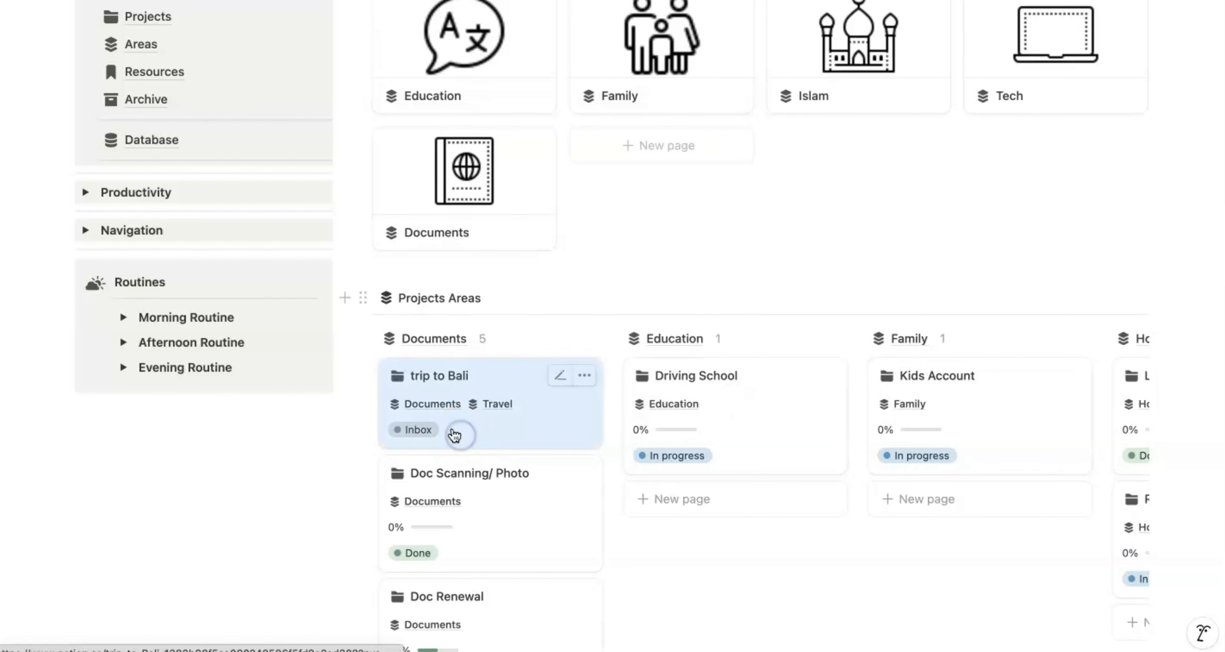
Step: Remove the Documents area from the "trip to Bali" project, leaving Travel as its linked area
left_click(418, 406)
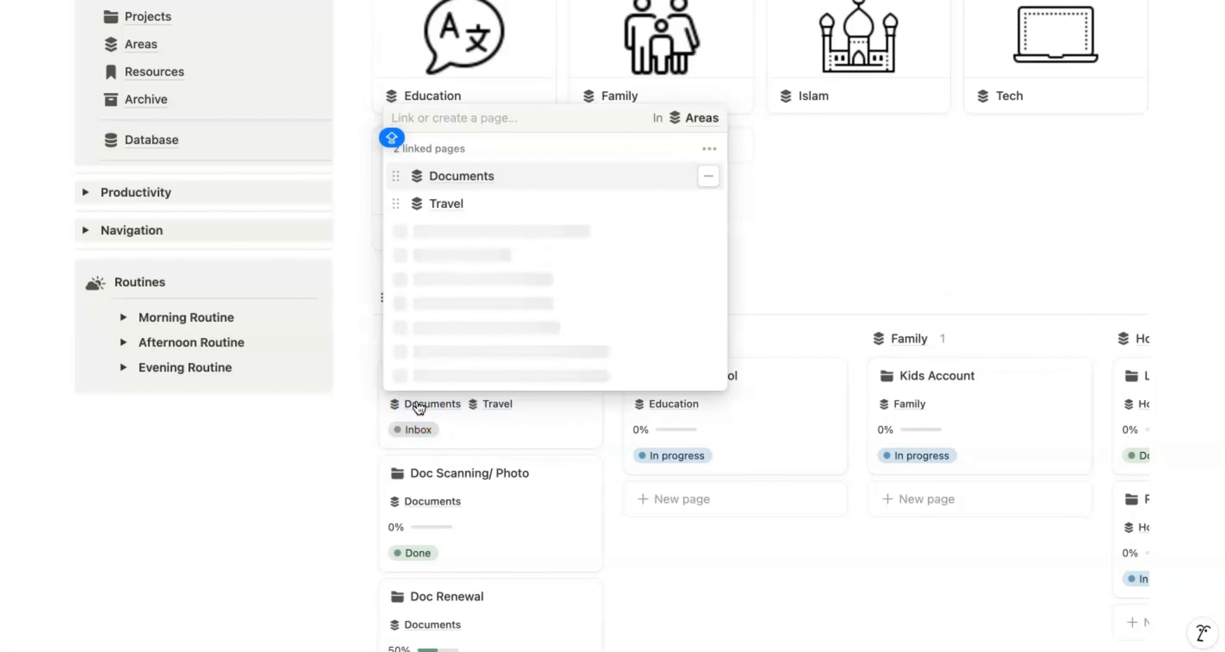
left_click(709, 176)
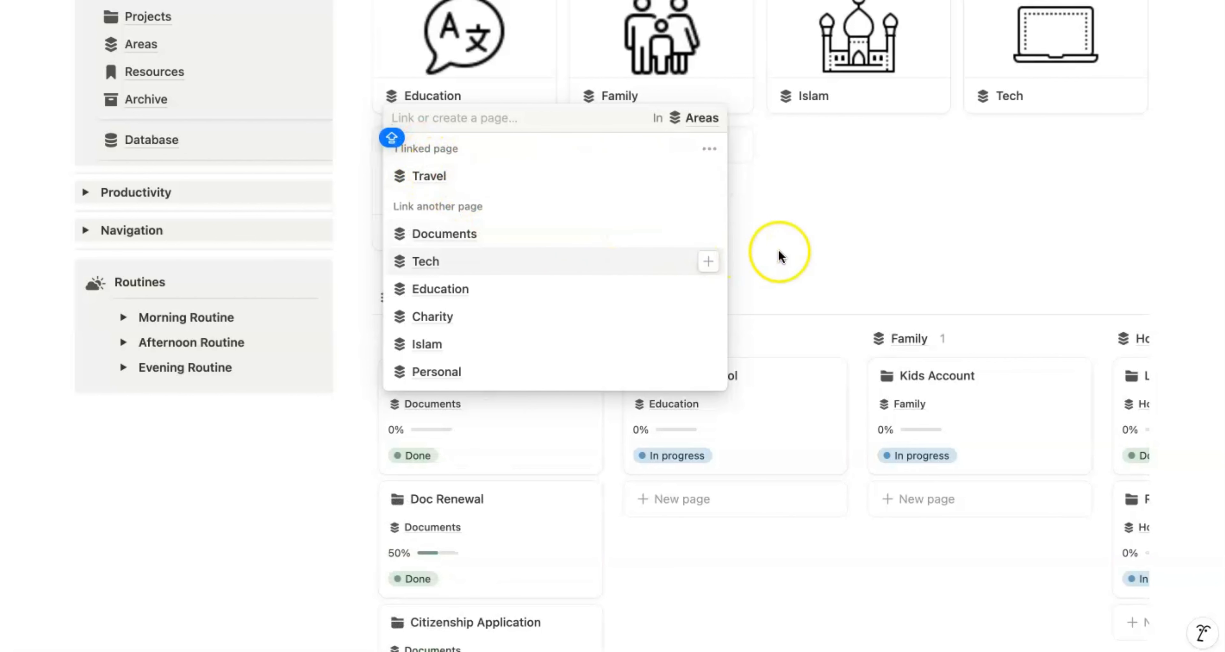
left_click(812, 252)
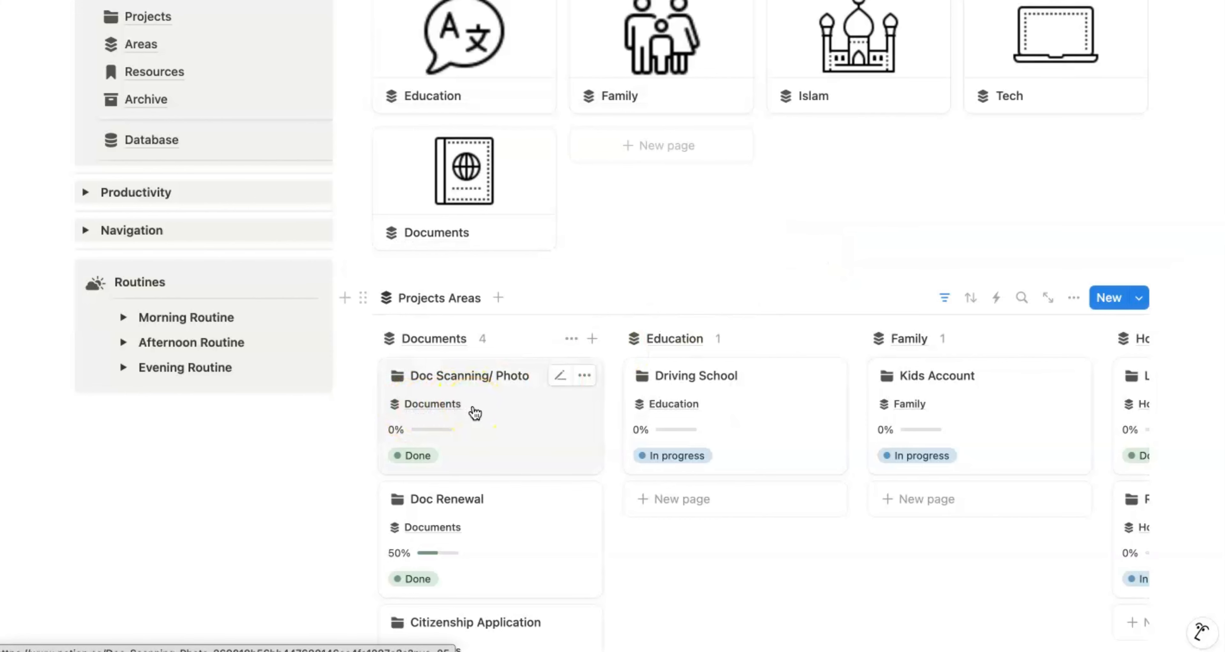
Step: Examine the project cards across the Projects Areas board from Documents to Travel, and preview the Resources page
scroll(475, 412, "down", 1)
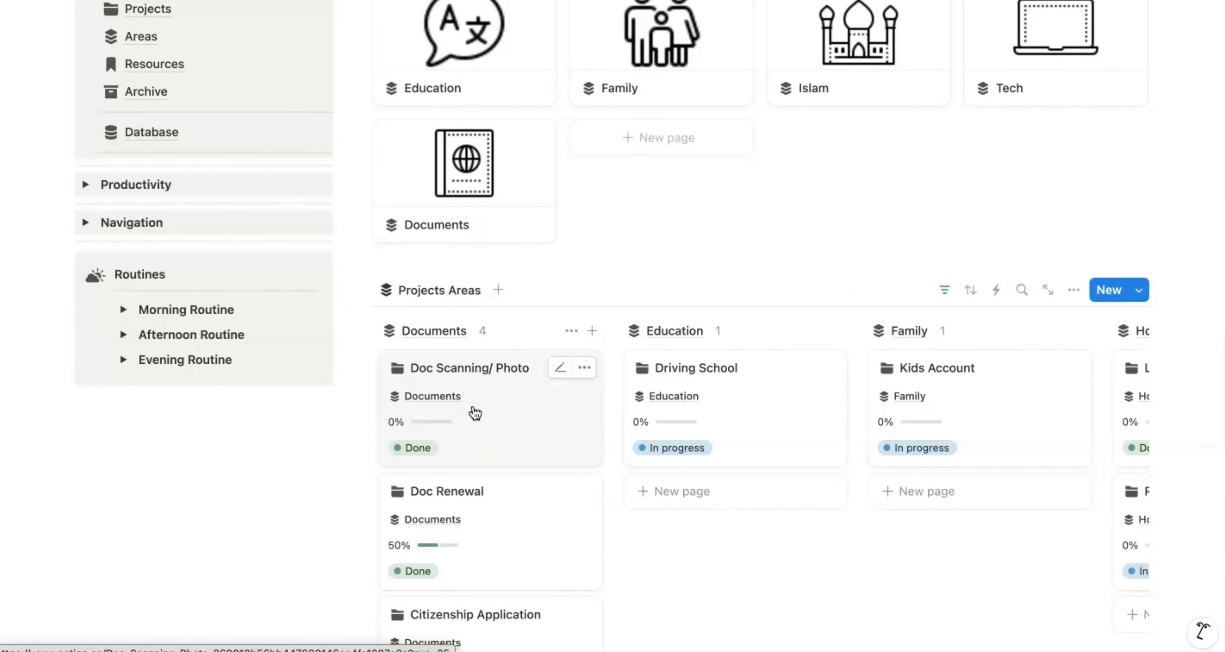
scroll(475, 412, "down", 1)
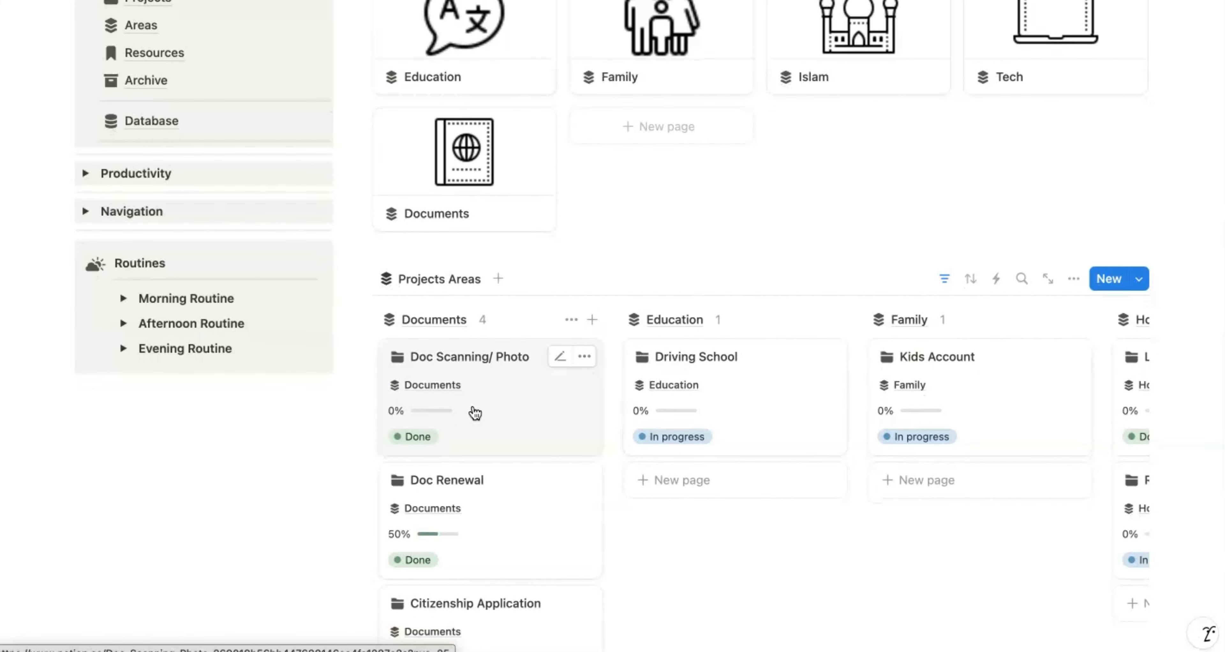
scroll(475, 412, "down", 3)
scroll(475, 412, "up", 4)
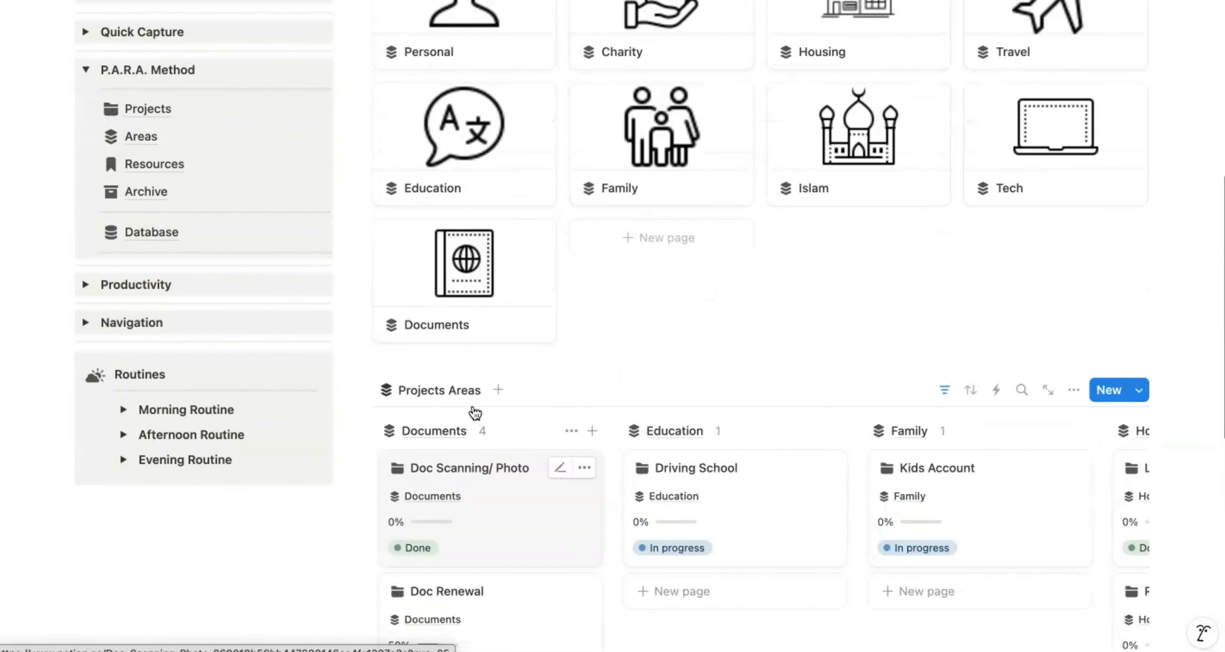
scroll(475, 412, "down", 9)
scroll(475, 412, "down", 10)
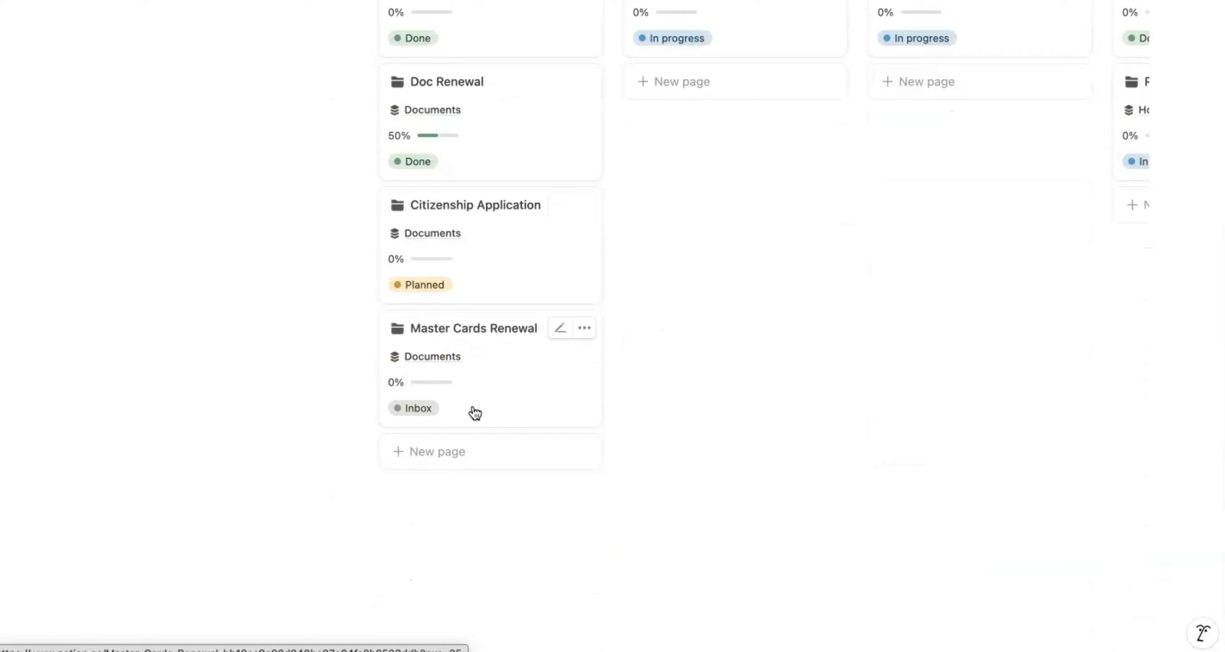
scroll(474, 411, "up", 12)
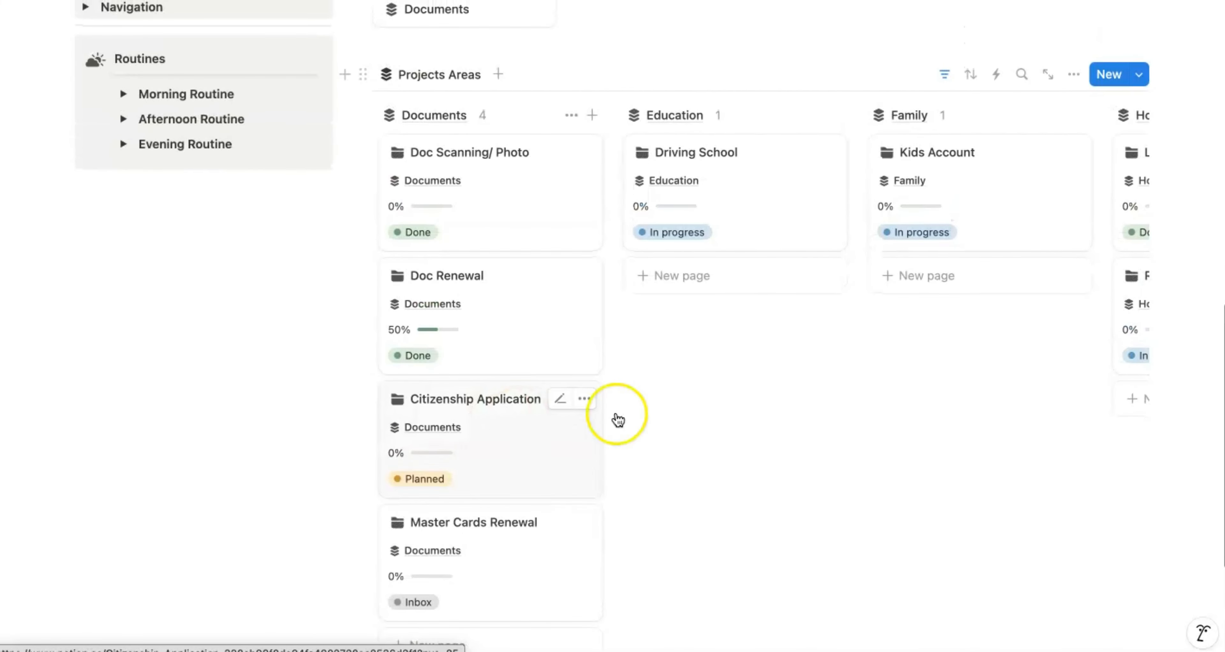
scroll(783, 410, "right", 6)
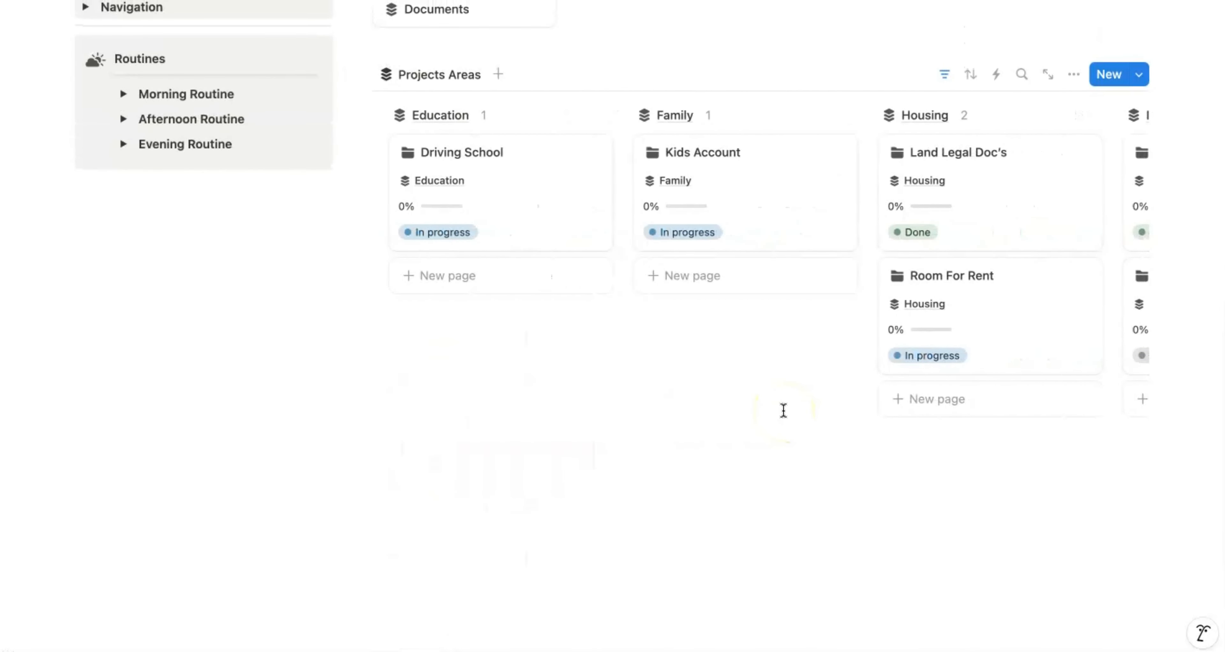
scroll(783, 410, "right", 9)
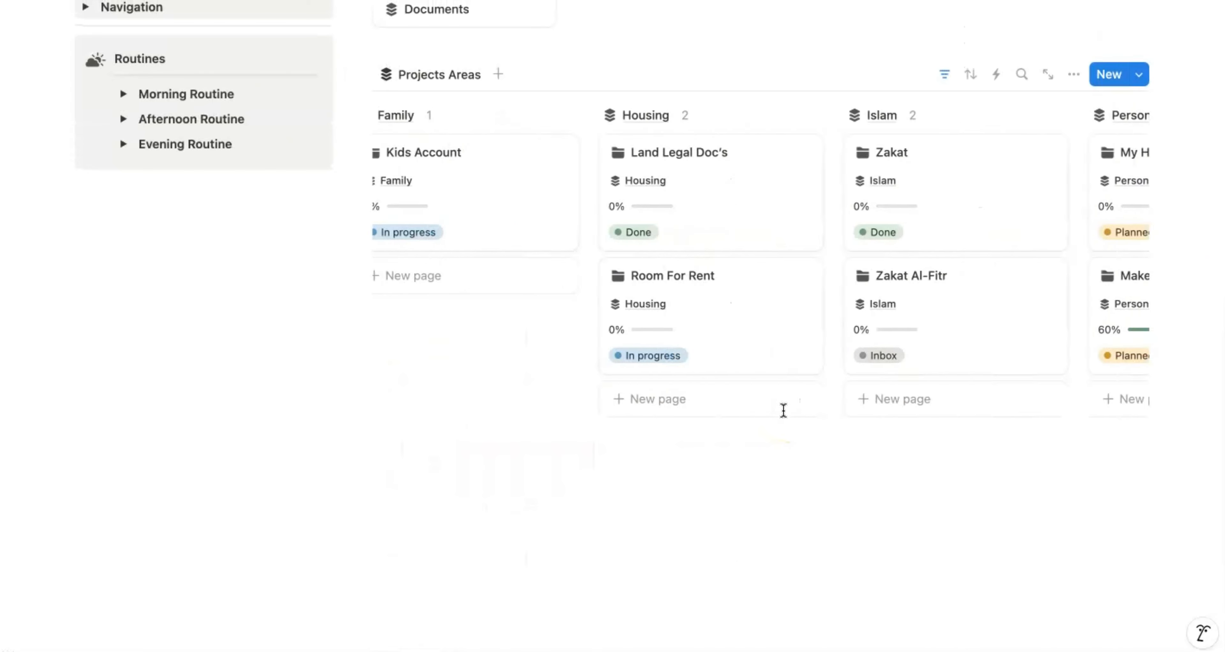
scroll(784, 410, "right", 10)
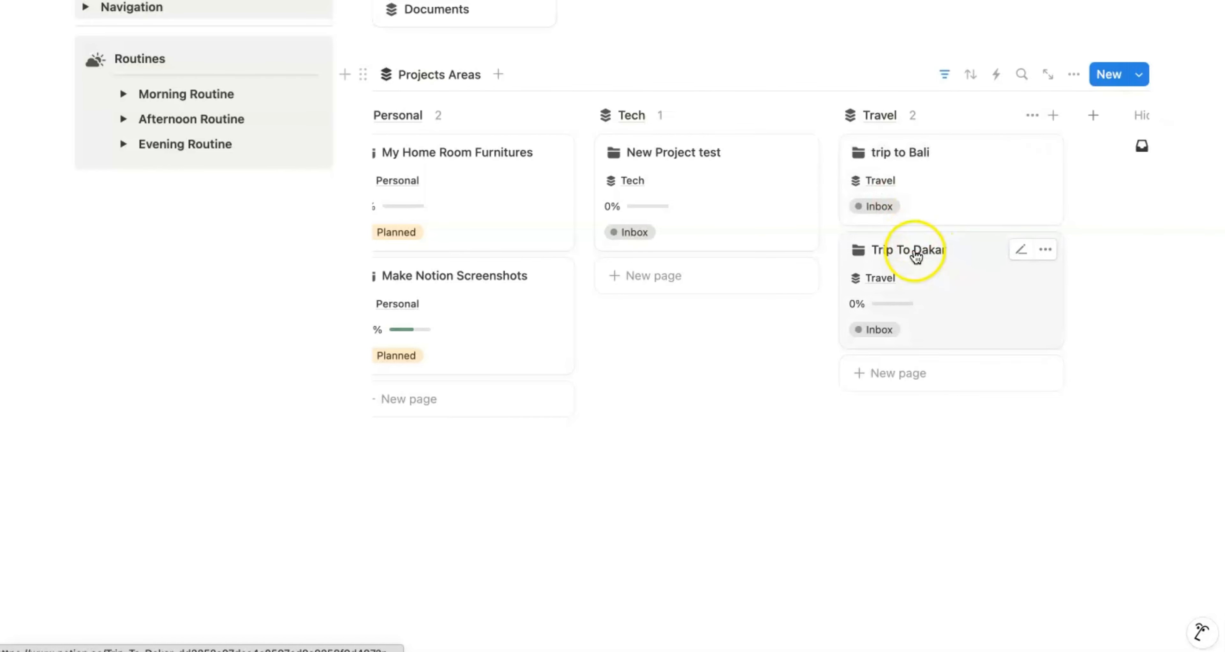
scroll(808, 289, "down", 1)
scroll(808, 289, "up", 1)
scroll(807, 289, "up", 10)
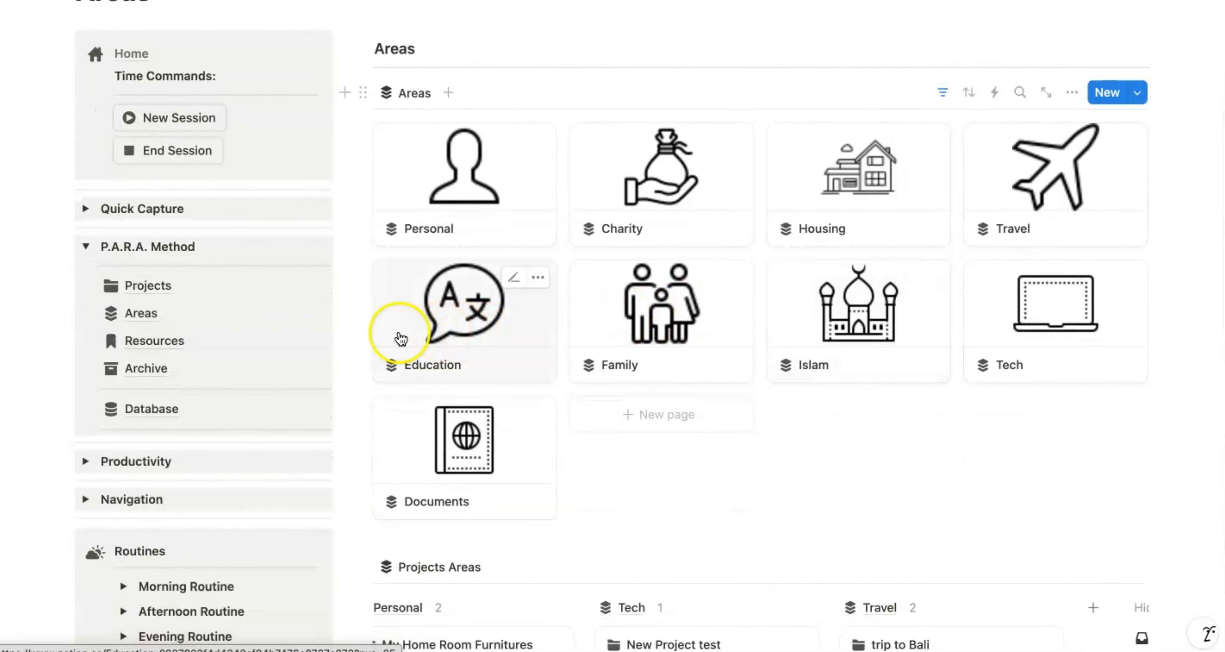
mouse_move(168, 350)
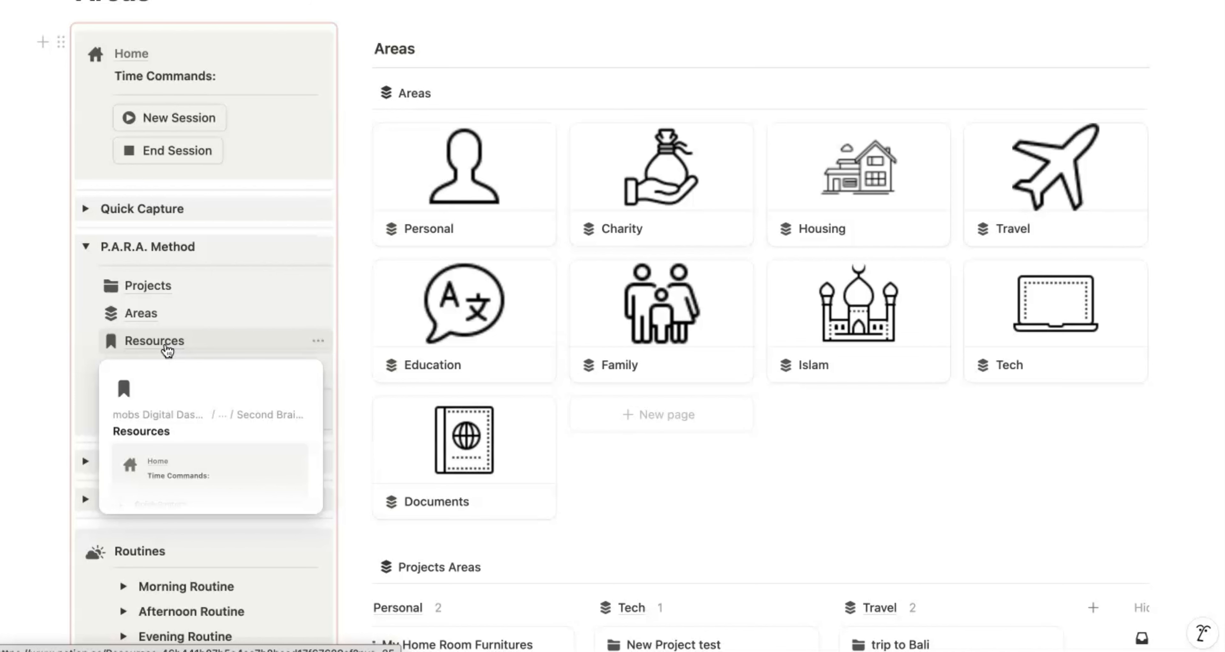
Step: Return to the Second Brain home page and look over its time tracker and Eisenhower Matrix
scroll(168, 351, "up", 5)
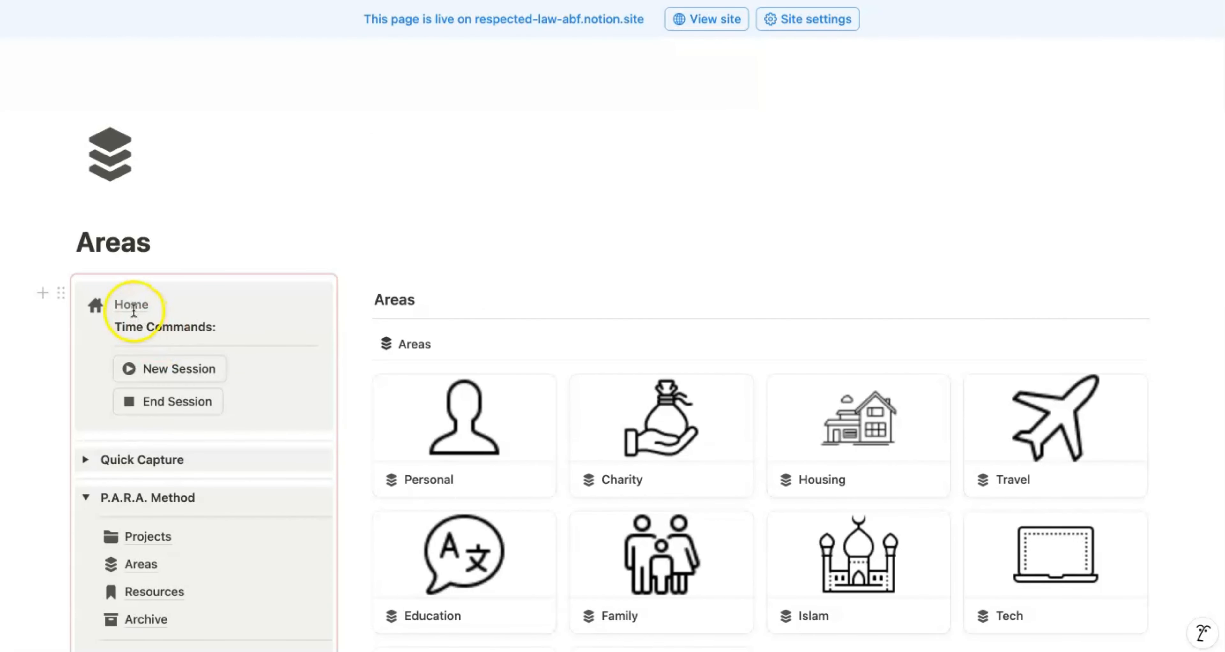
left_click(128, 308)
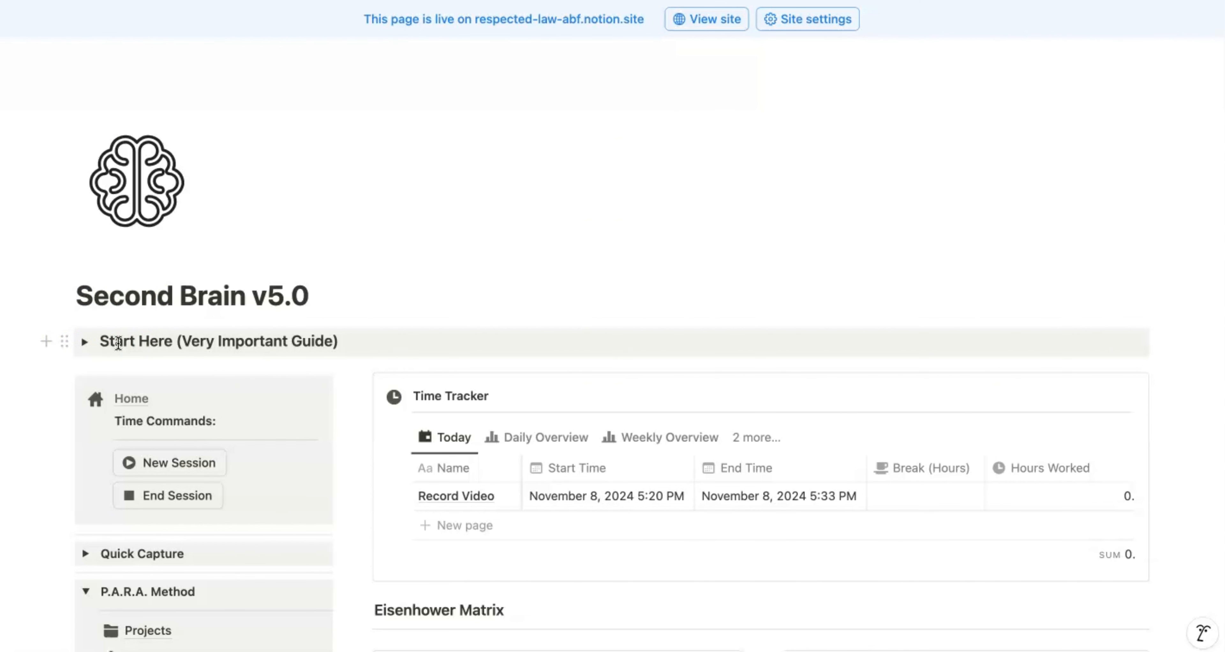
left_click(150, 343)
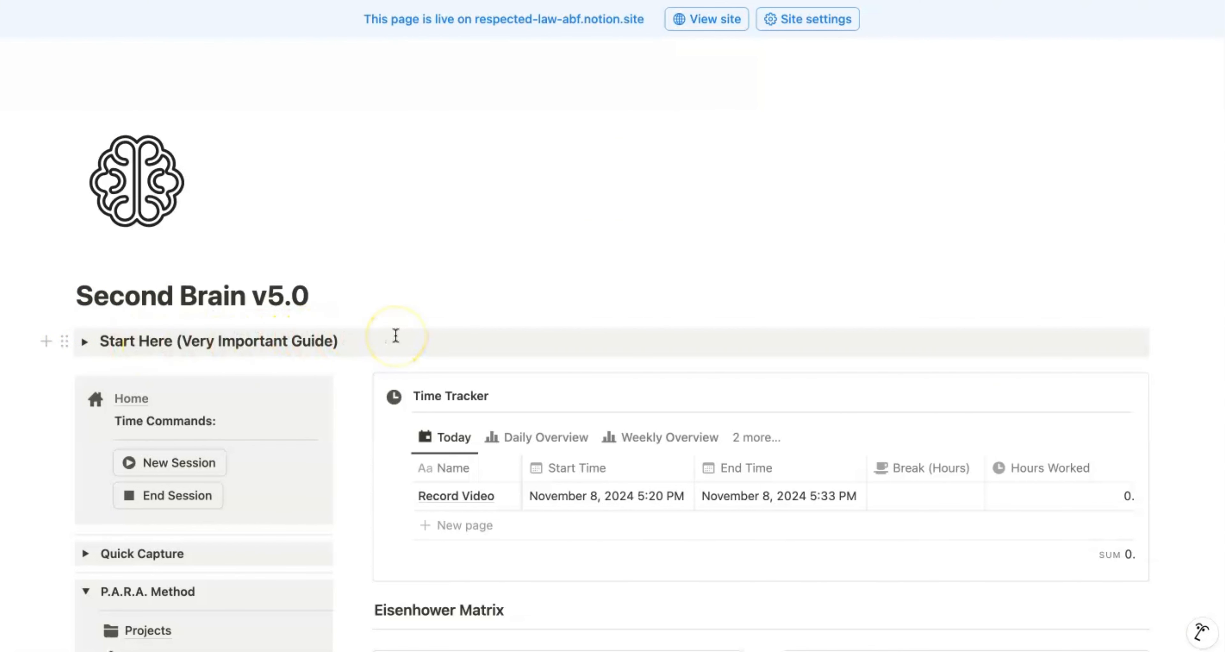
scroll(396, 335, "down", 10)
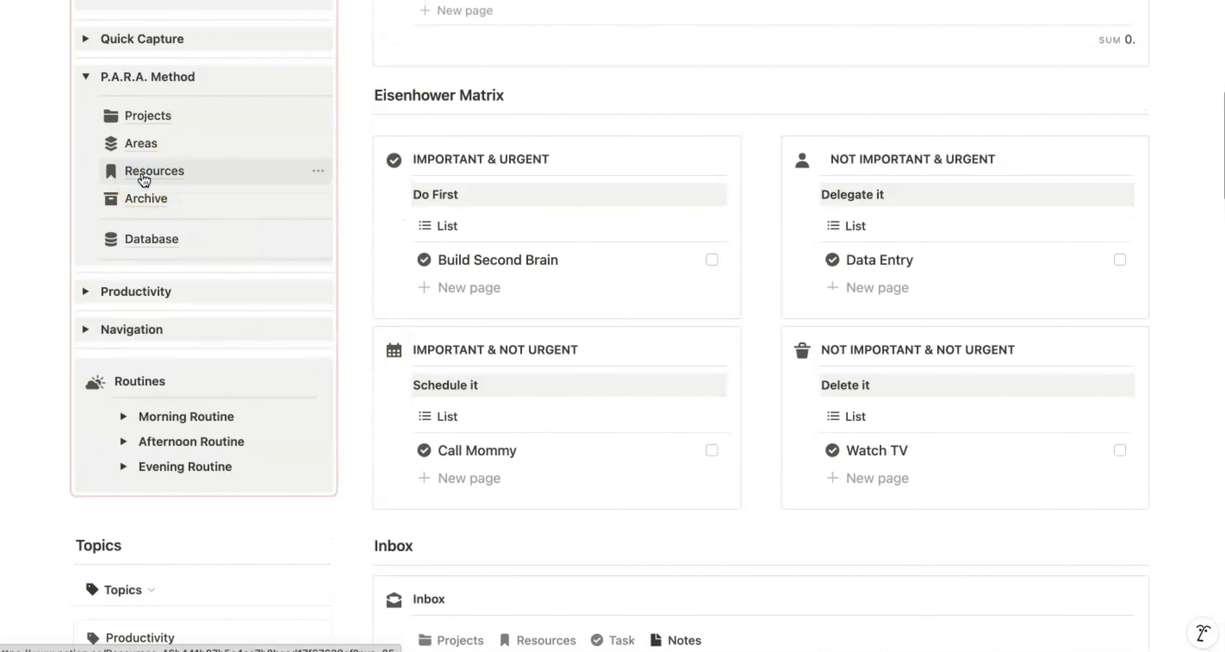
Step: Open the Resources page and review its resources to review, its topics and the Reviewed view
left_click(144, 171)
scroll(679, 254, "down", 3)
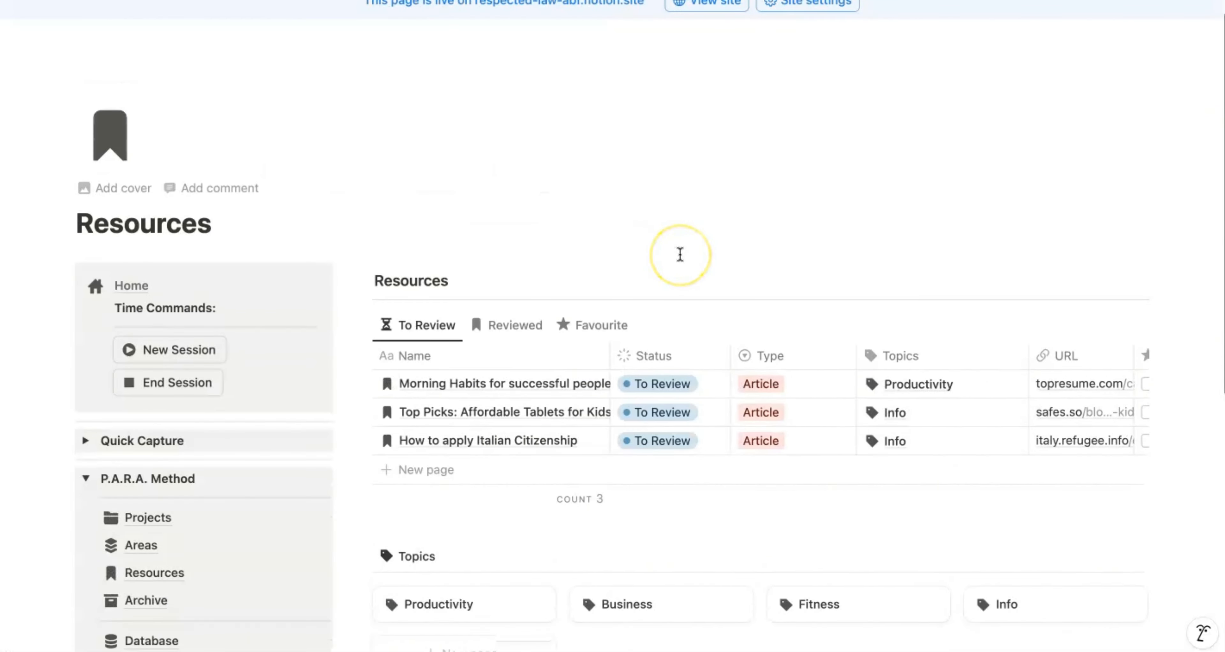
scroll(680, 255, "down", 2)
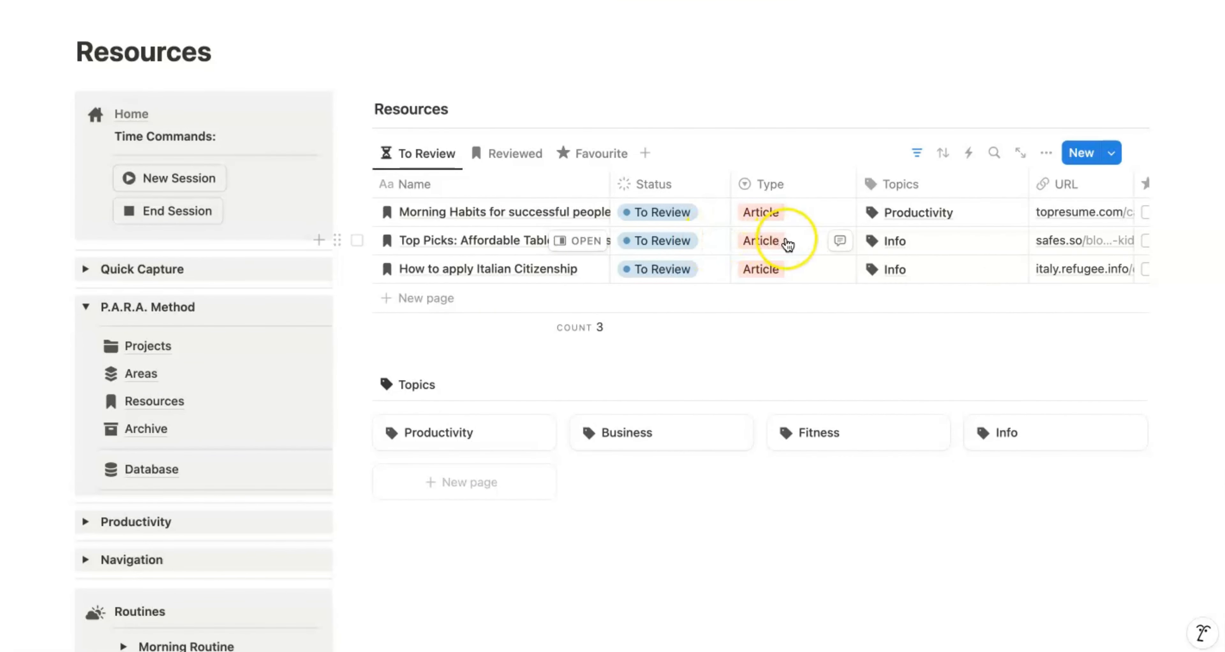
scroll(784, 242, "down", 1)
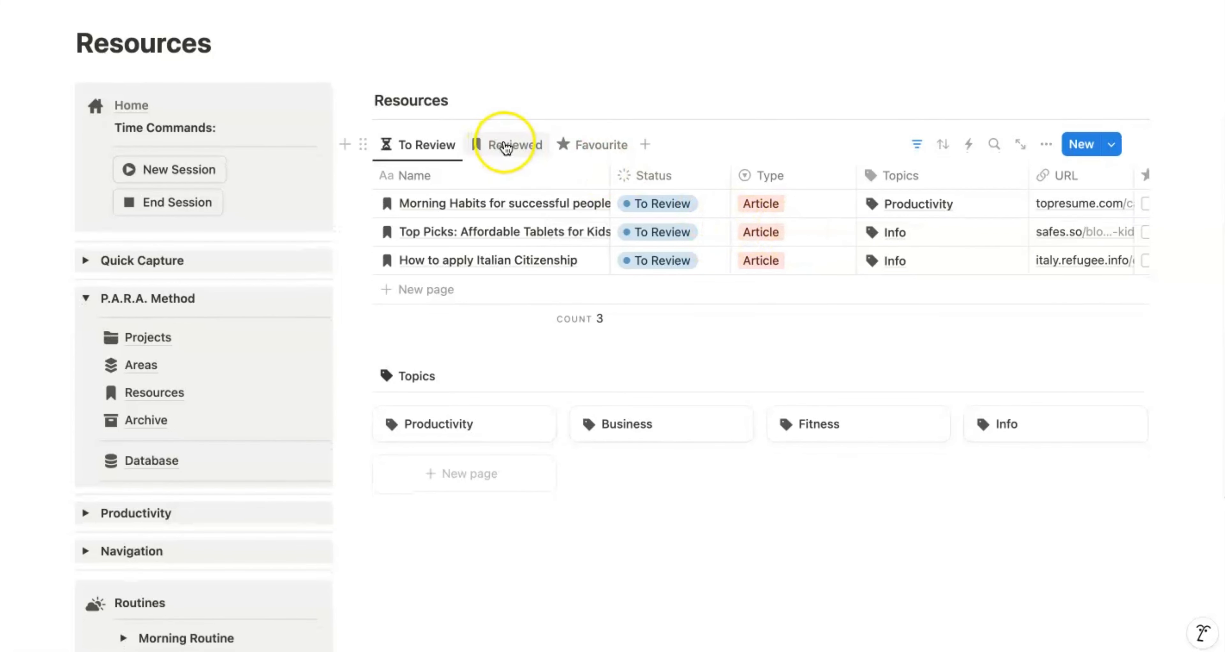
left_click(507, 149)
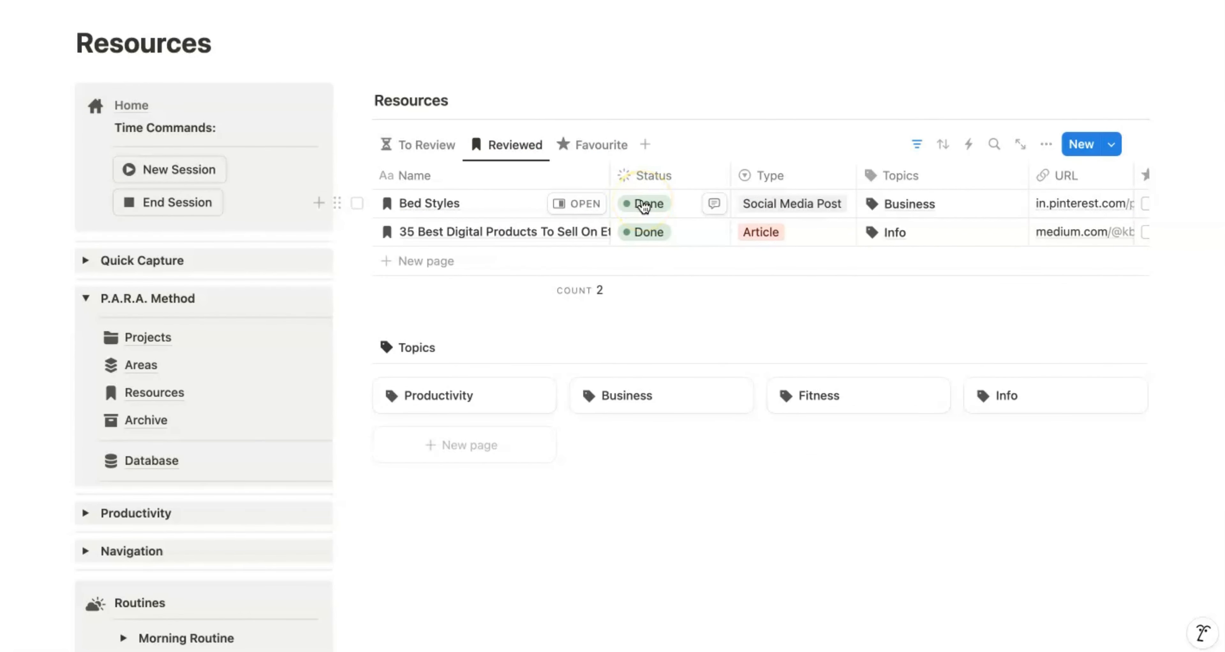
scroll(645, 205, "down", 1)
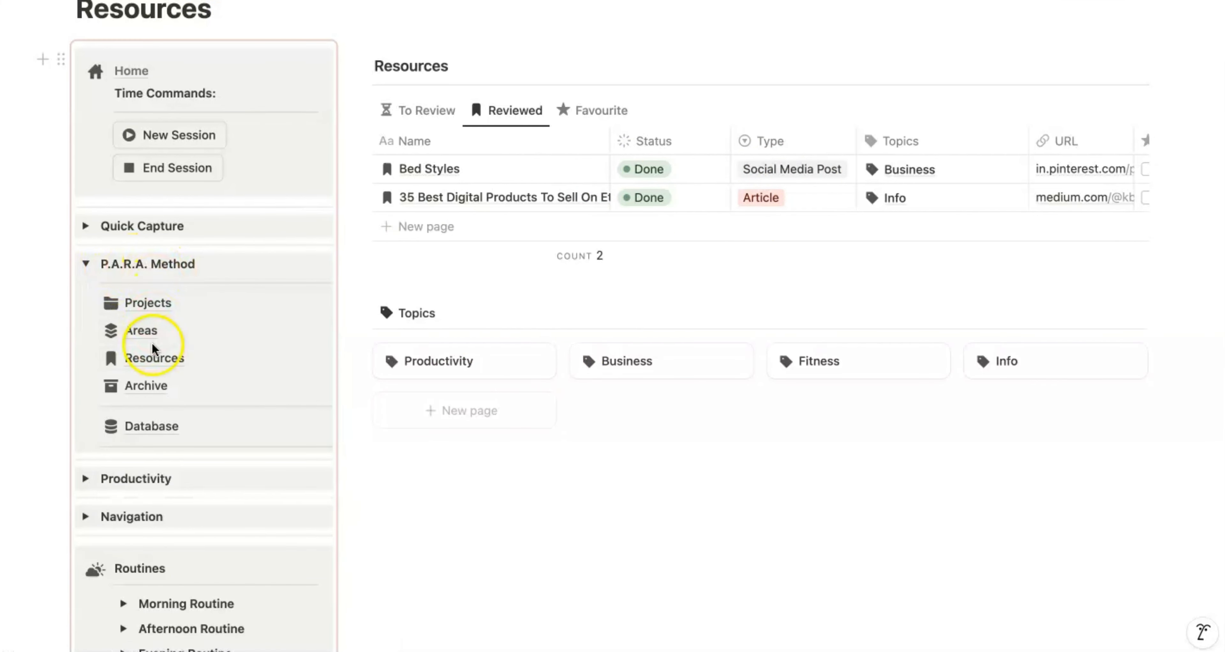
Step: Open the Archive page and inspect the archived Areas and Projects, collapsing each section after viewing it
left_click(144, 386)
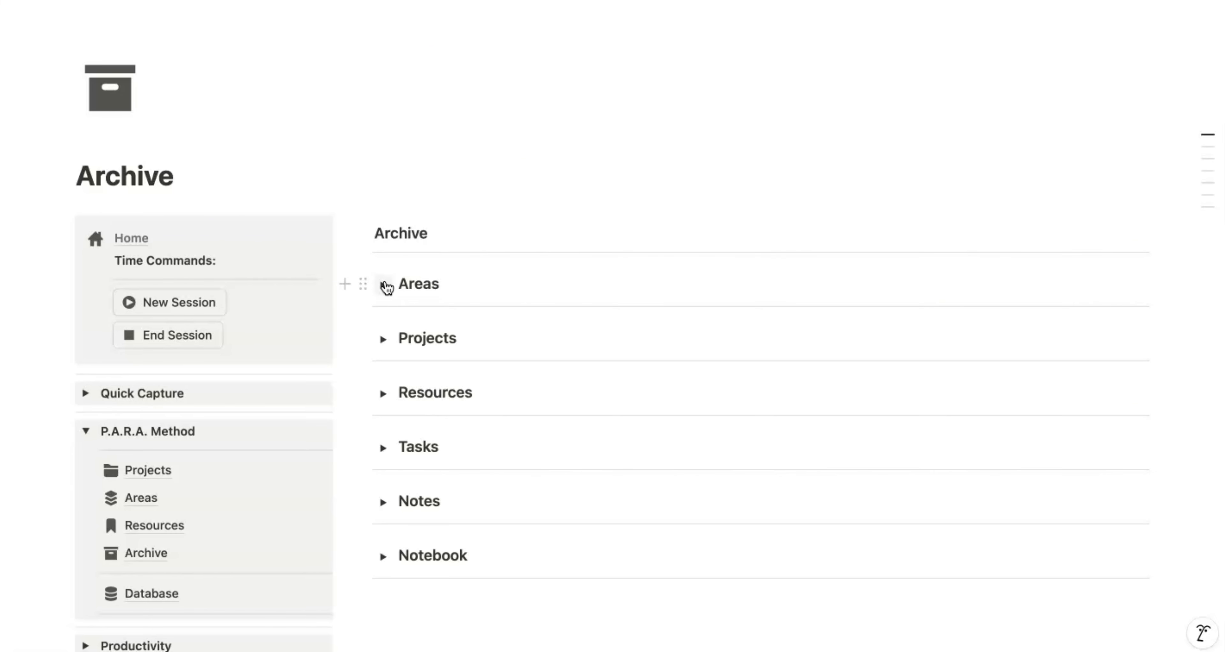
left_click(386, 285)
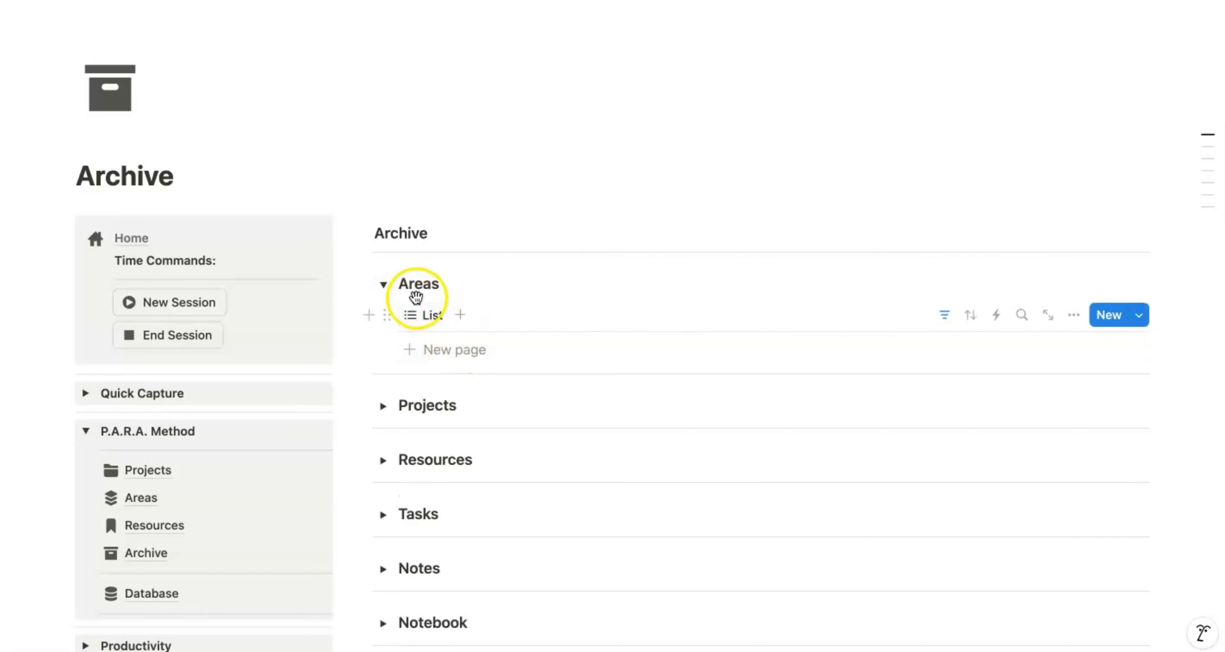
left_click(382, 285)
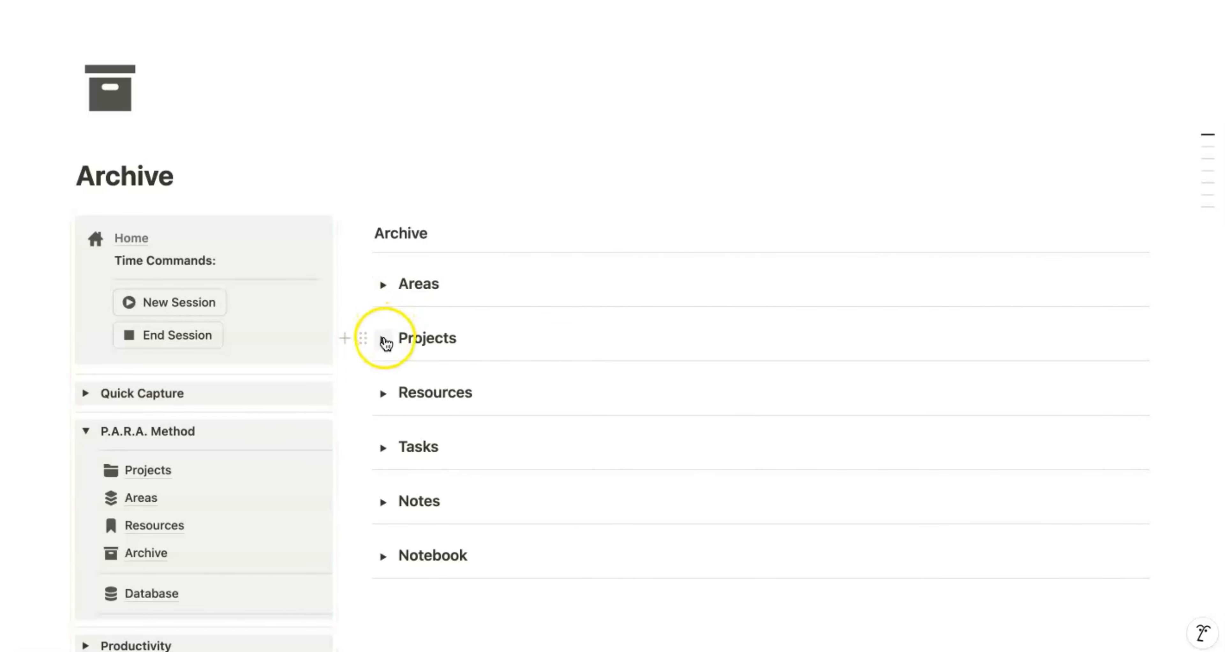
left_click(384, 339)
scroll(550, 447, "down", 3)
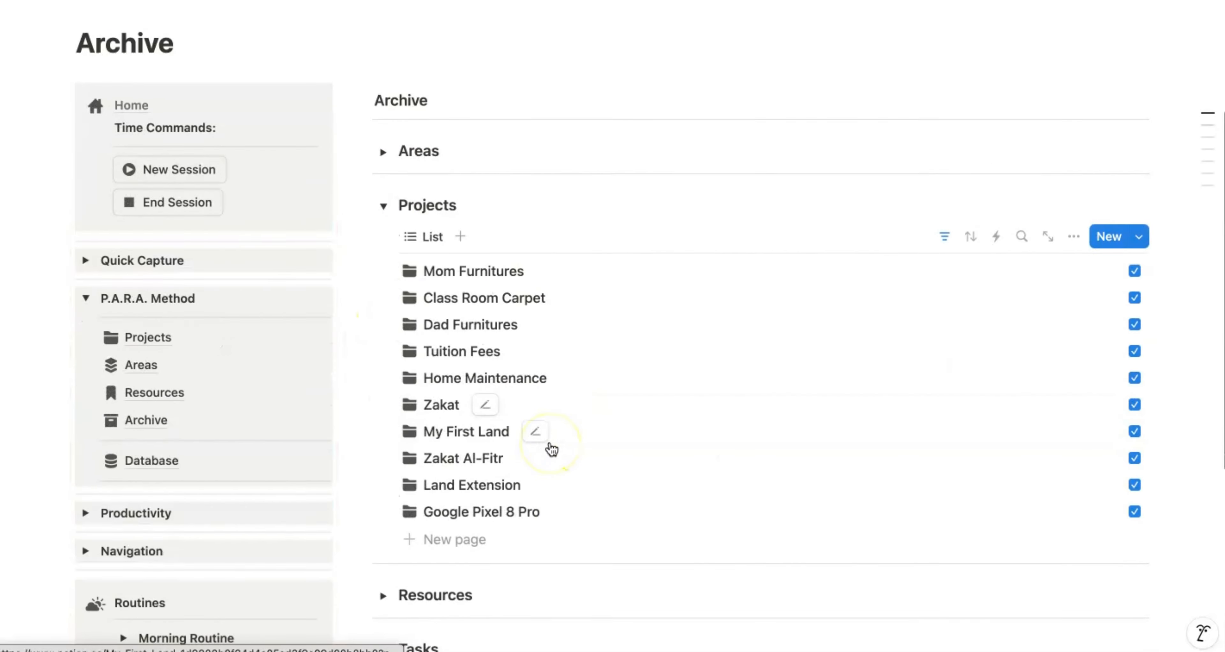
scroll(552, 448, "down", 1)
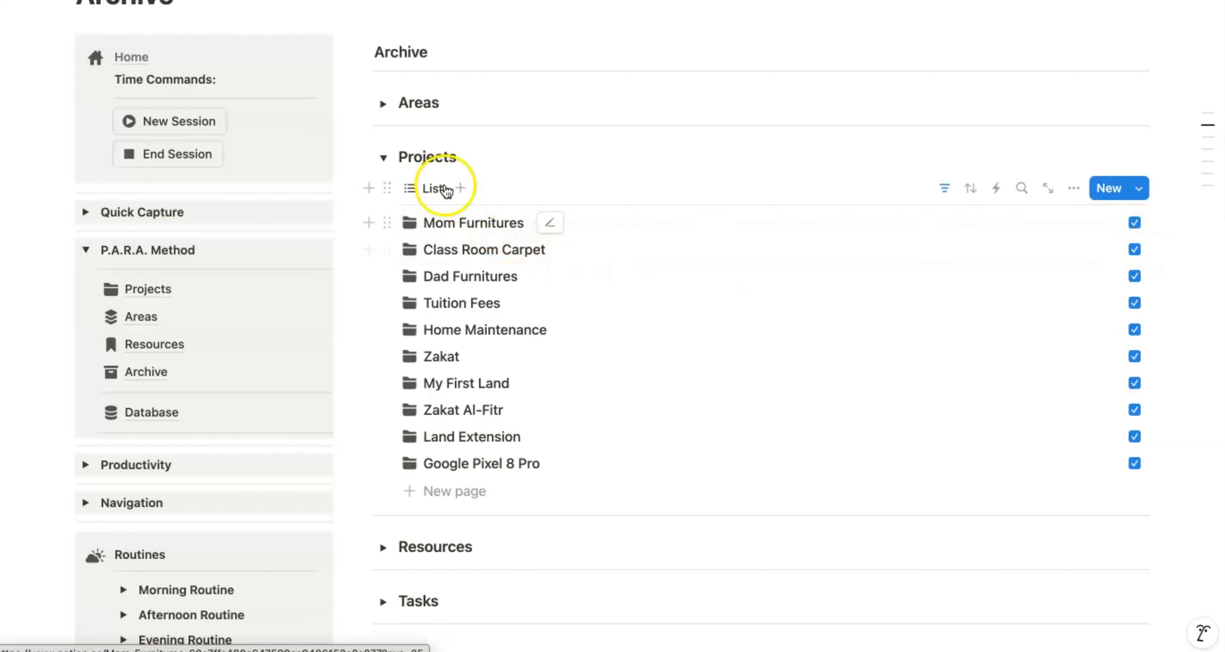
left_click(383, 157)
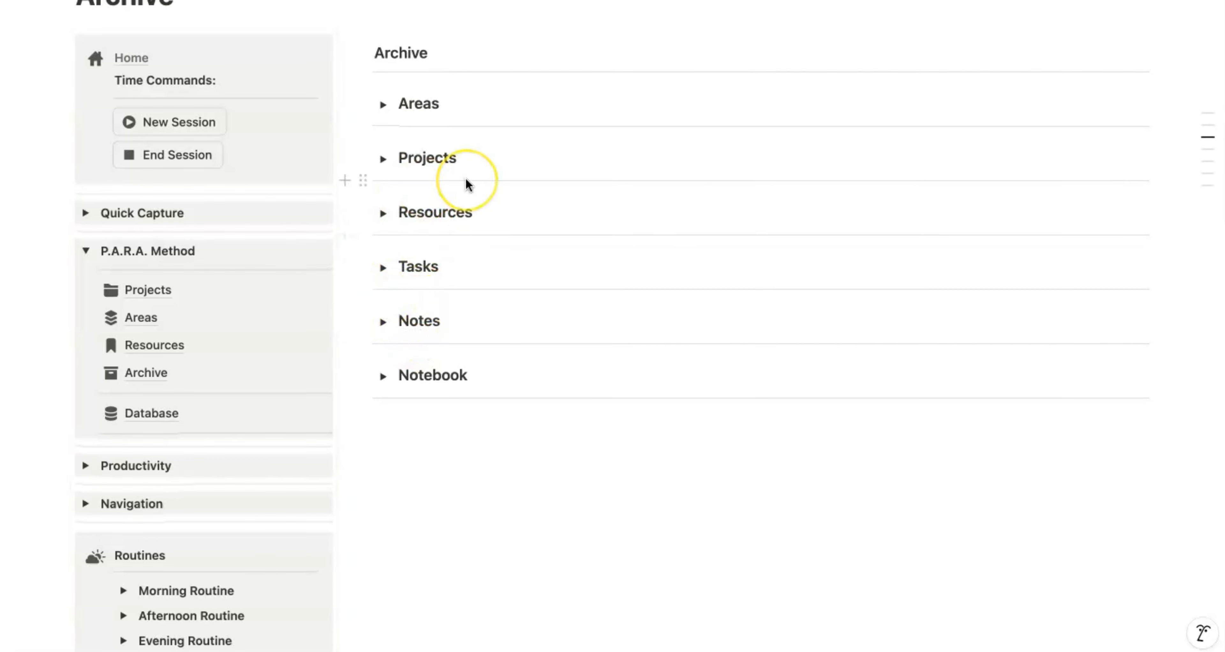
Step: Collapse the P.A.R.A. Method section of the page navigation and expand the Productivity section
scroll(465, 183, "up", 2)
scroll(466, 183, "down", 4)
scroll(469, 185, "down", 1)
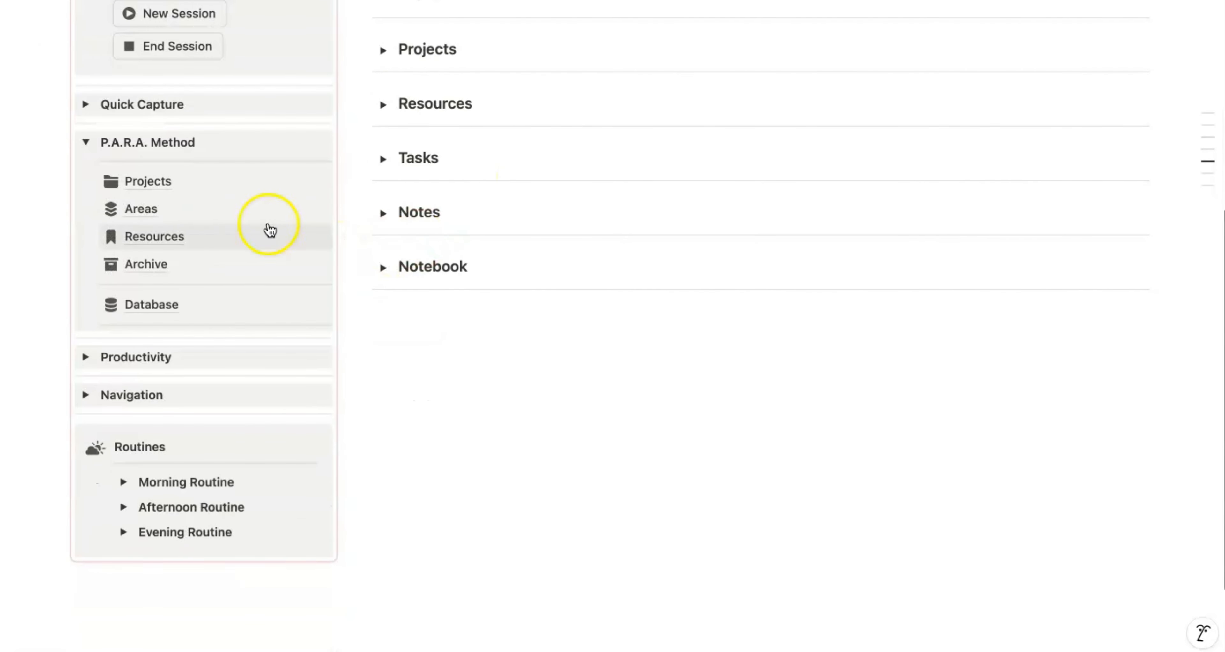
left_click(86, 144)
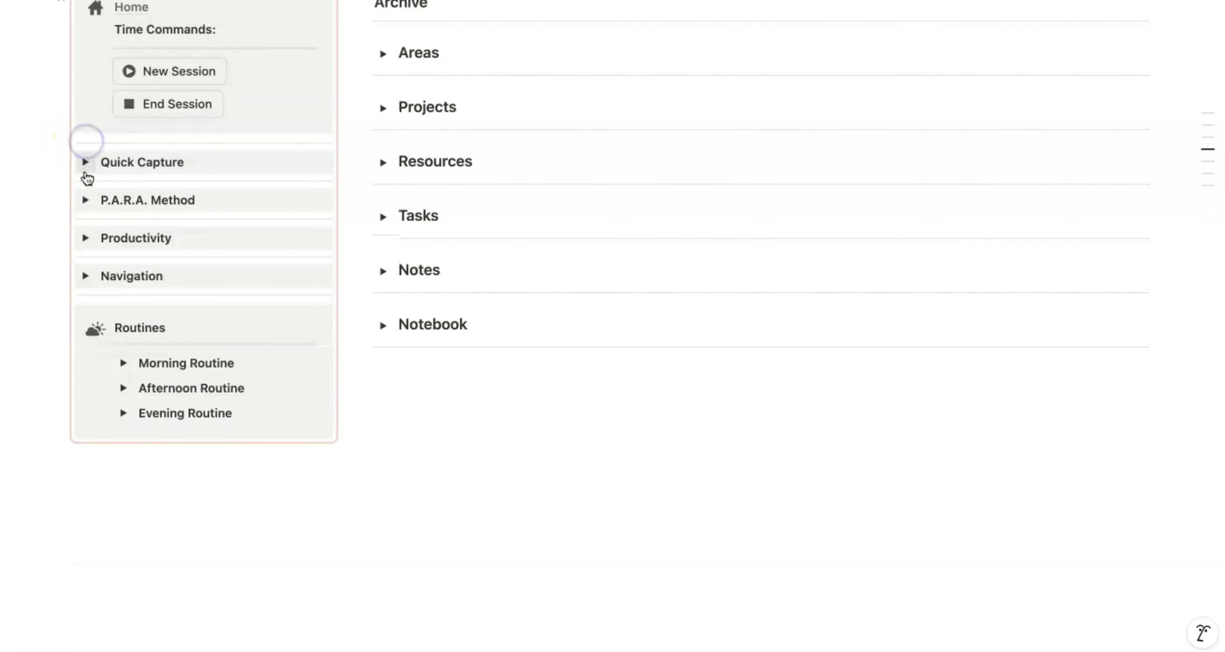
left_click(86, 237)
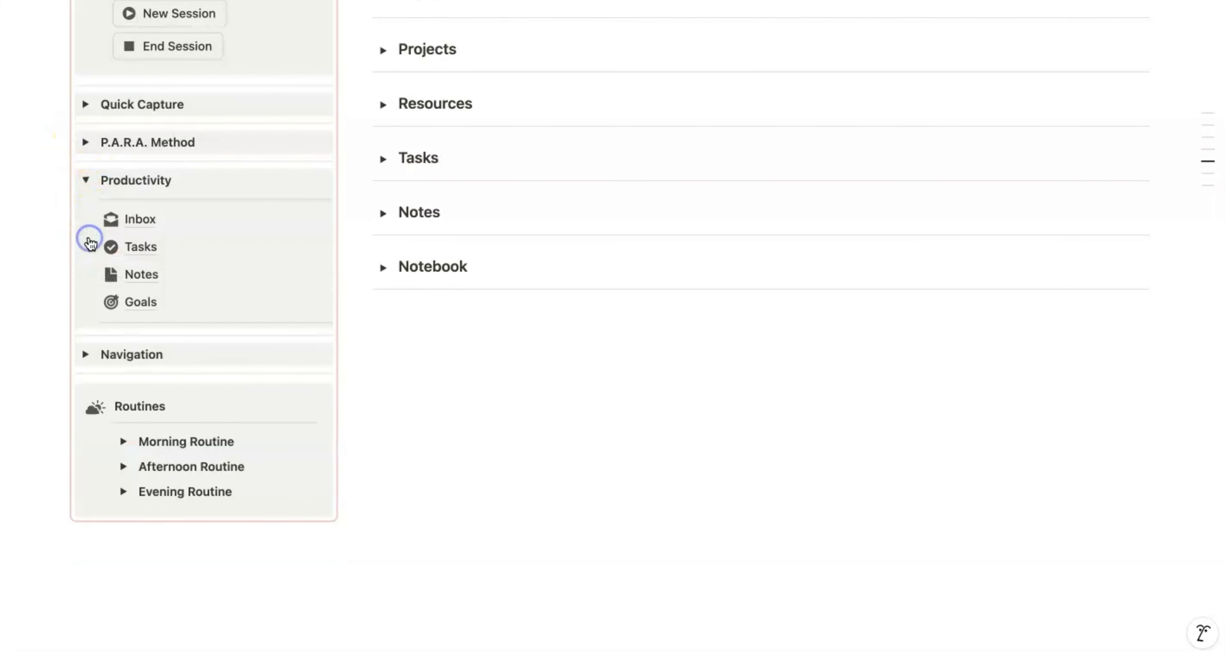
Step: Open the Inbox page and look through its Resources, Task, Projects and Notes tables
mouse_move(144, 221)
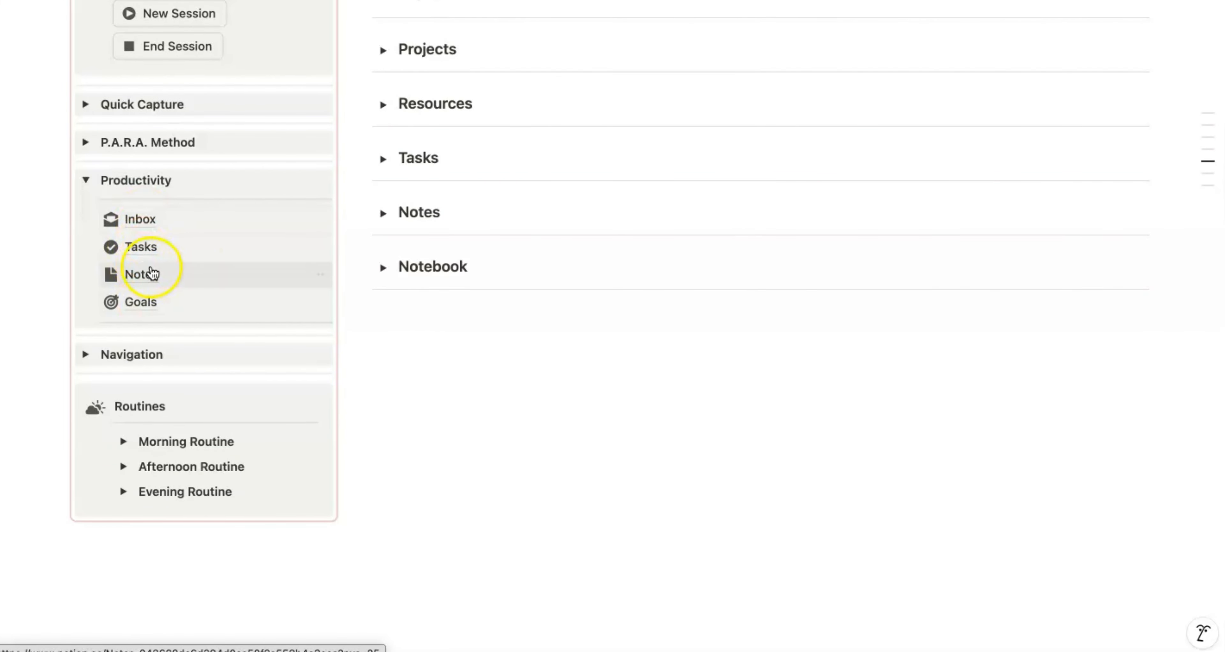
left_click(154, 228)
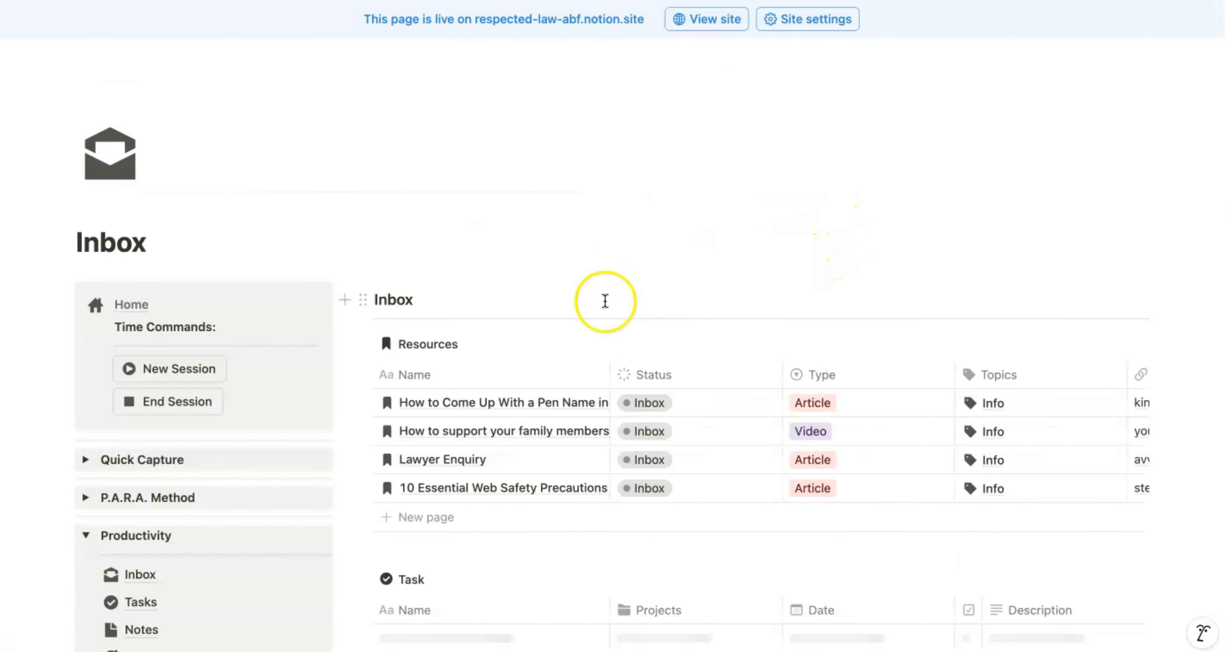
scroll(604, 300, "down", 2)
scroll(604, 300, "down", 5)
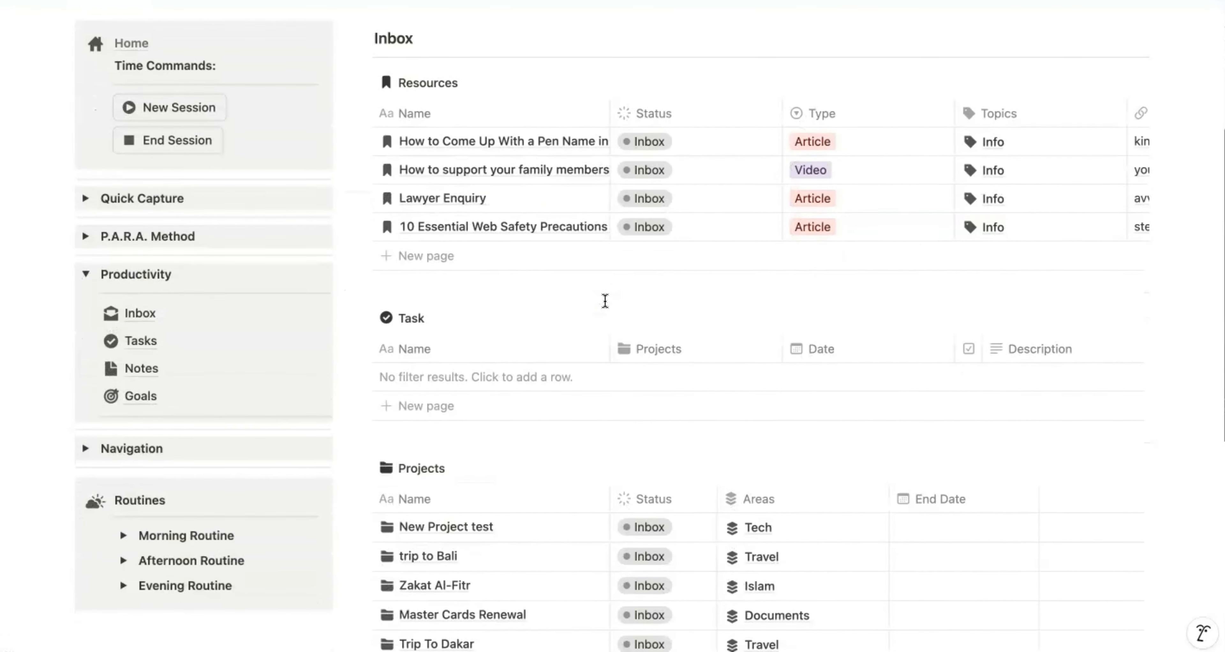
scroll(605, 300, "down", 5)
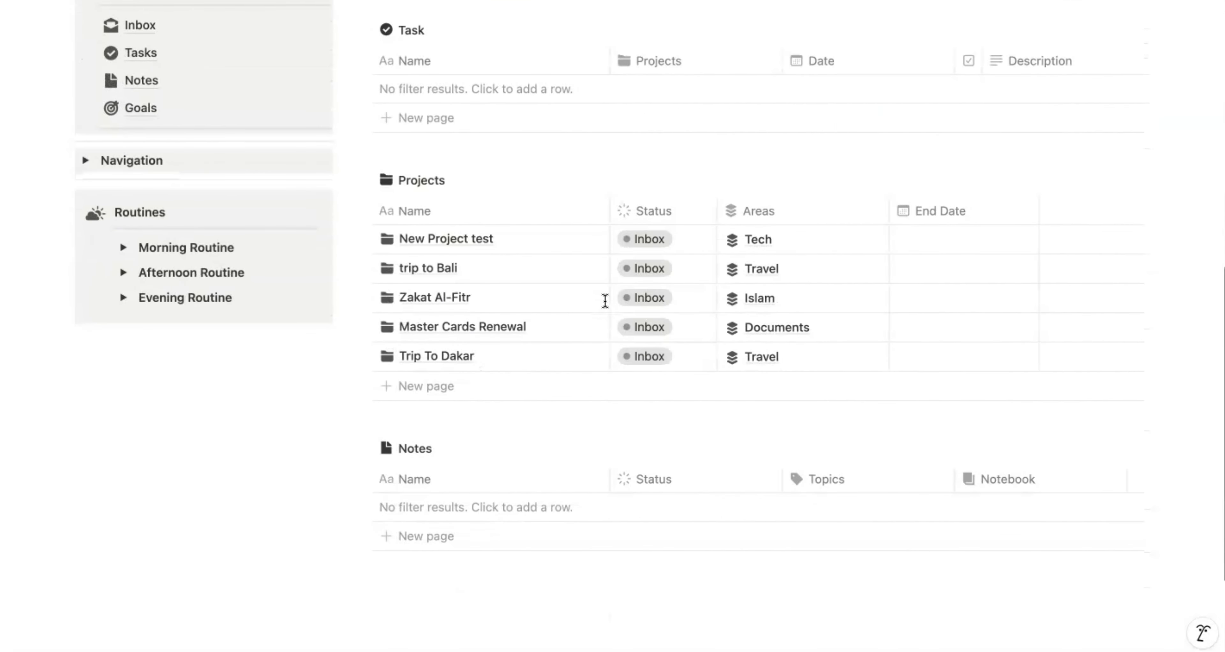
scroll(605, 300, "up", 6)
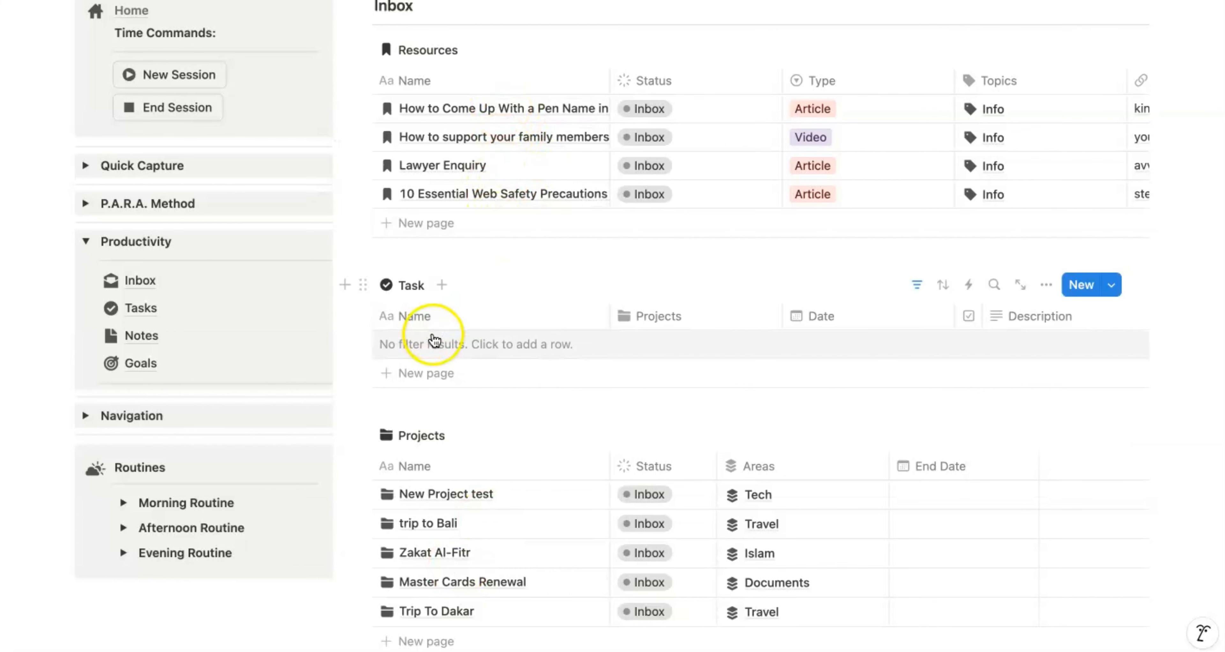
scroll(437, 340, "up", 1)
scroll(437, 339, "up", 4)
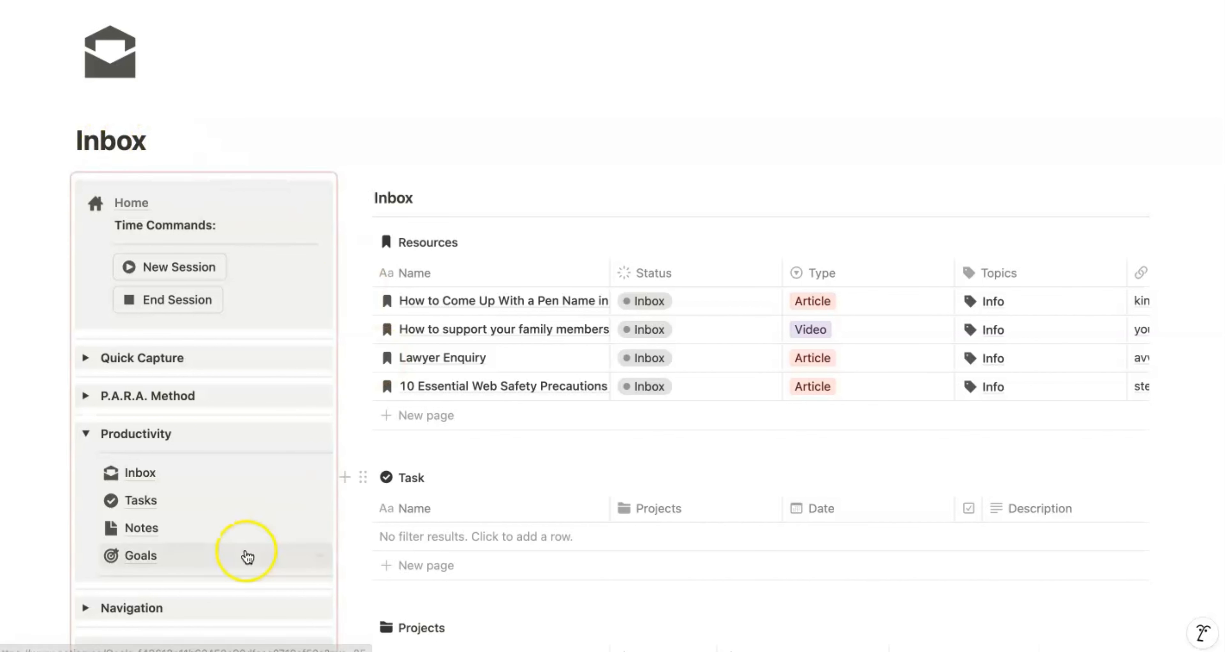
Step: Open the Tasks page and examine today's tasks and the weekly calendar
left_click(151, 502)
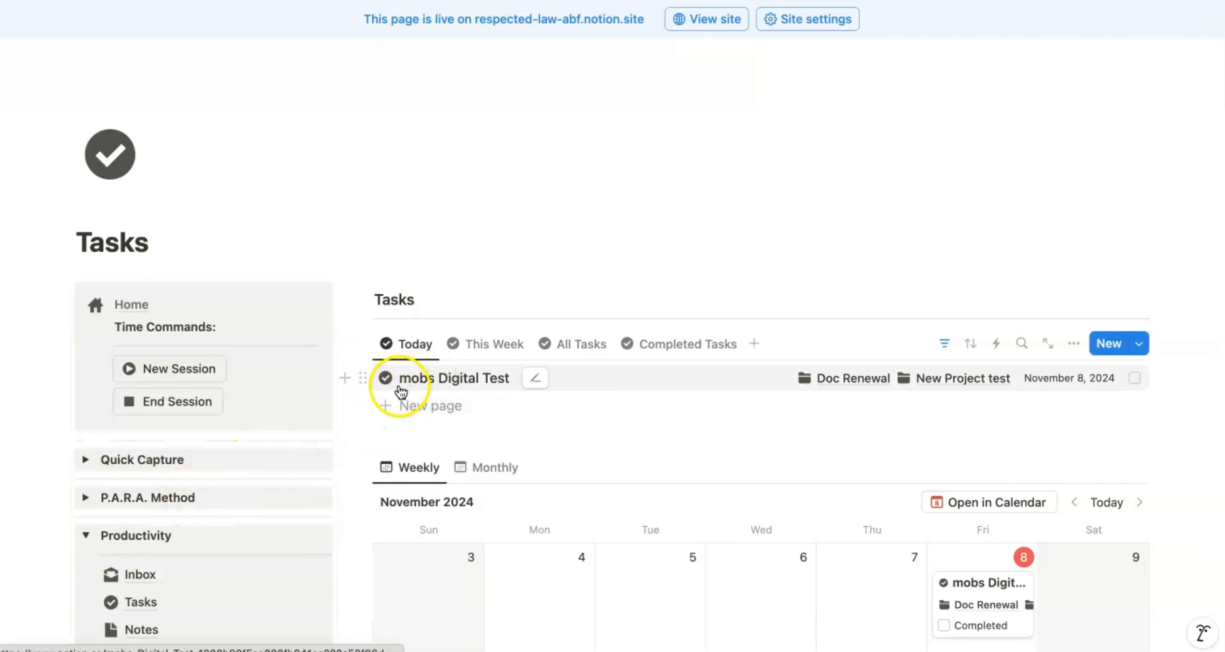
scroll(839, 388, "down", 2)
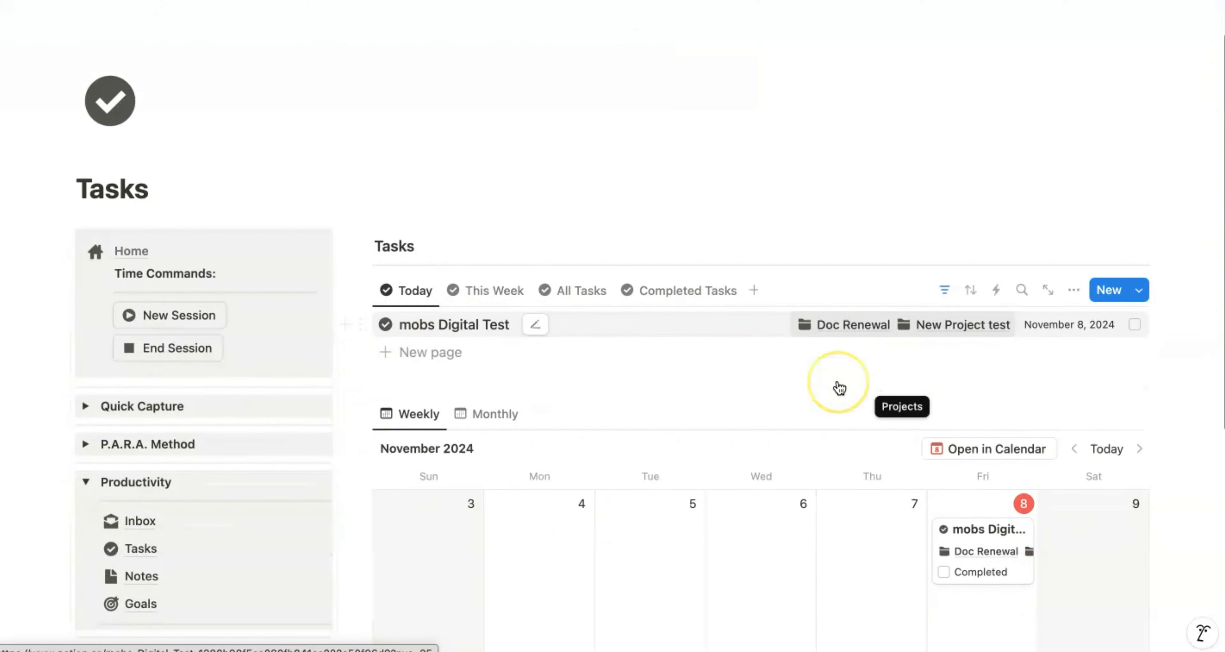
scroll(840, 388, "down", 10)
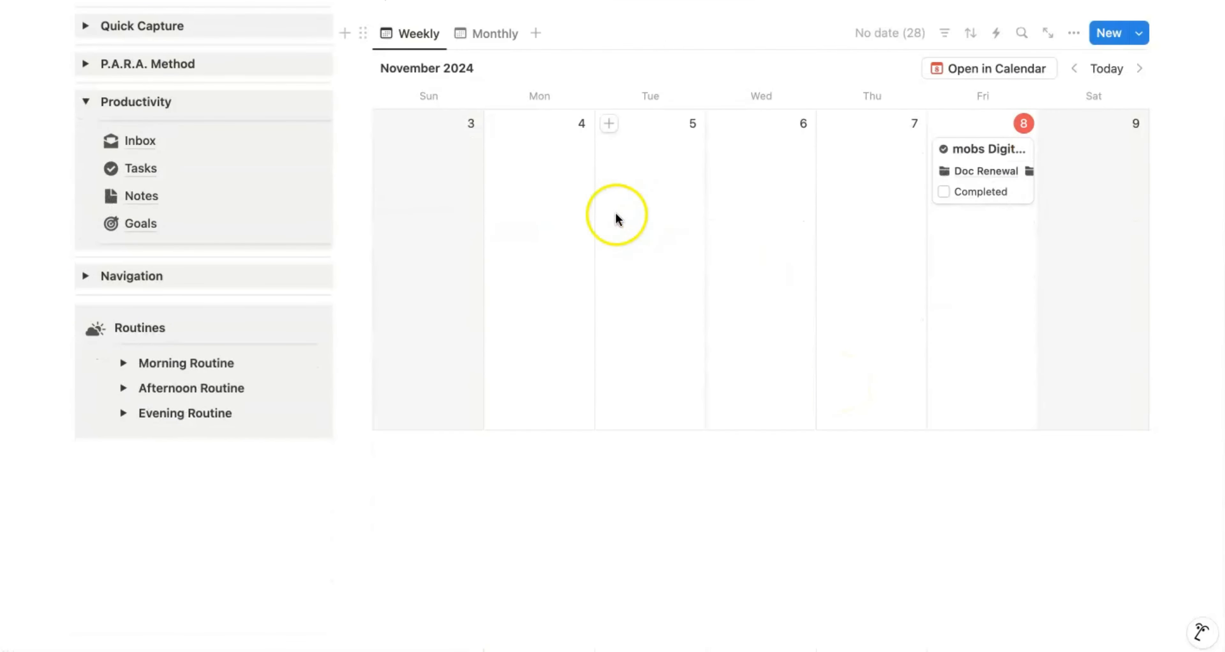
Step: Open the Notes page and look through the draft notes, the notebooks, and the Final and Favourite views
left_click(153, 192)
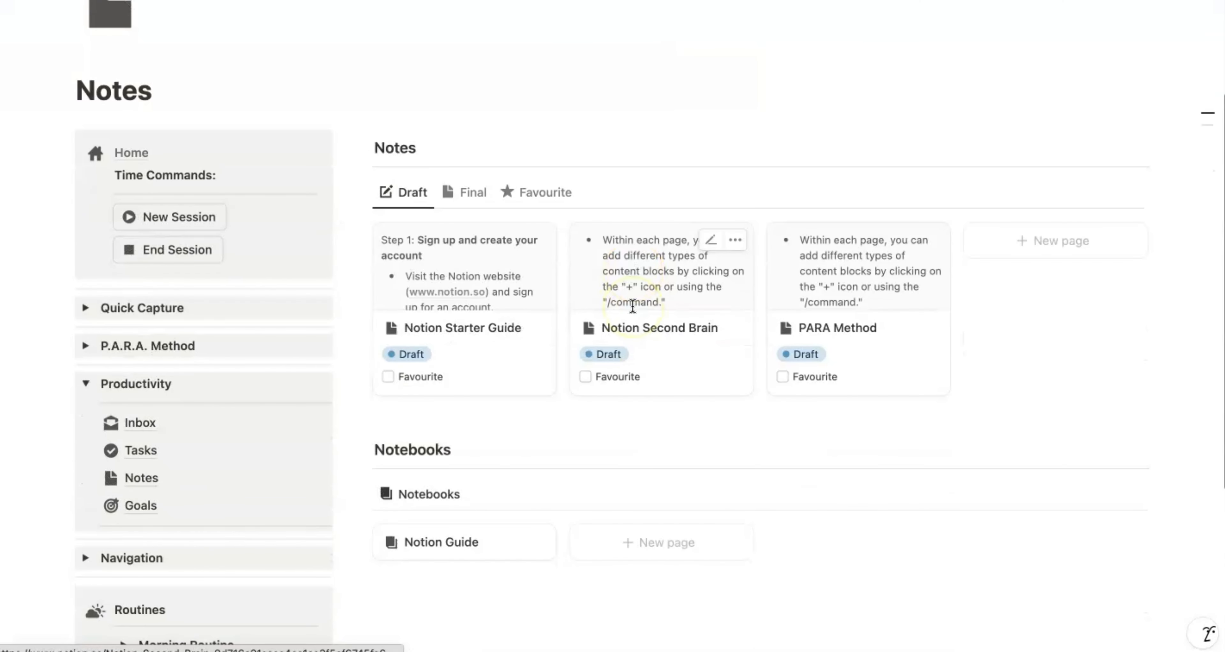
scroll(633, 307, "down", 5)
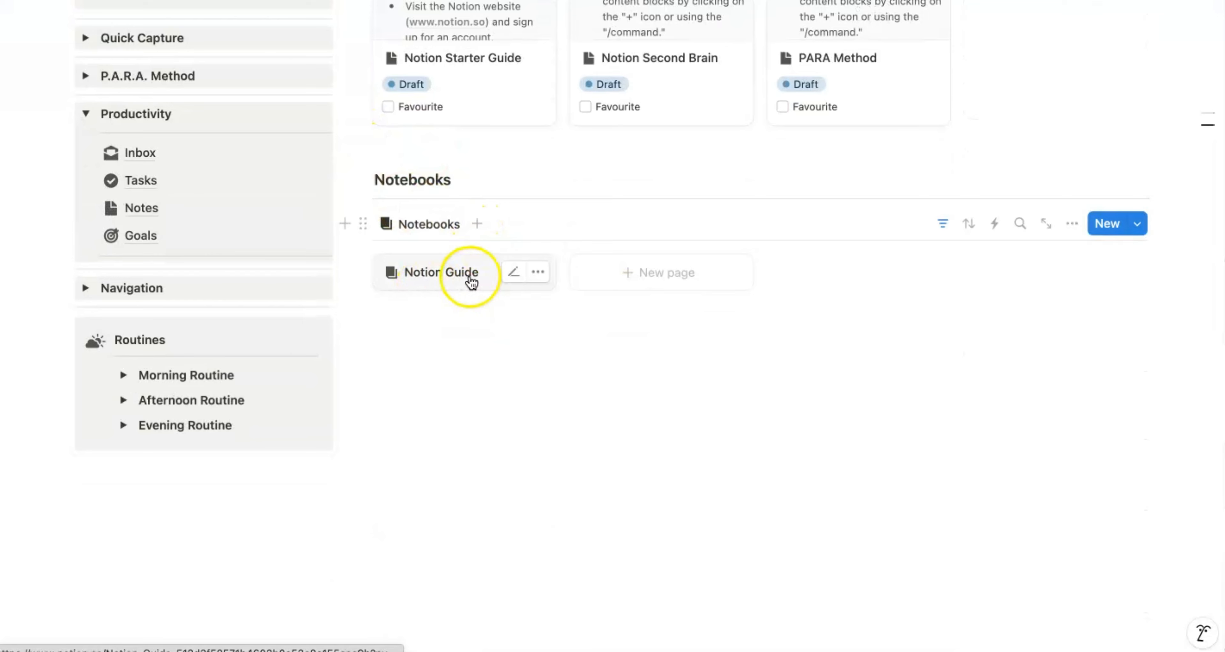
scroll(478, 281, "up", 5)
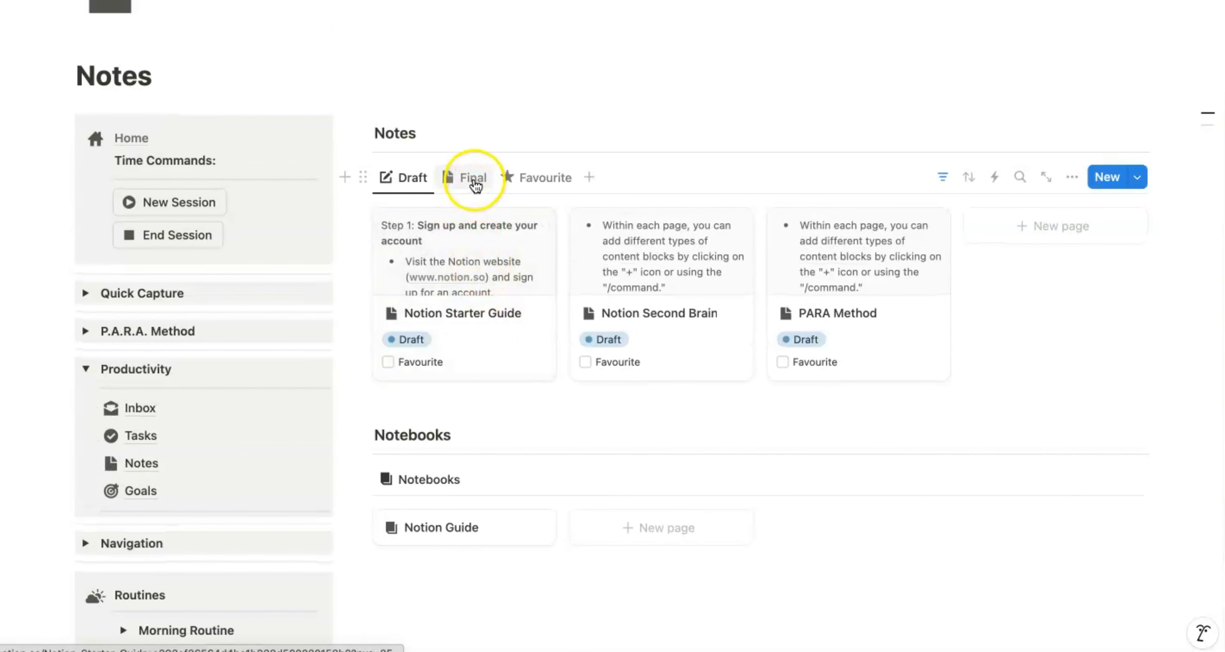
left_click(475, 184)
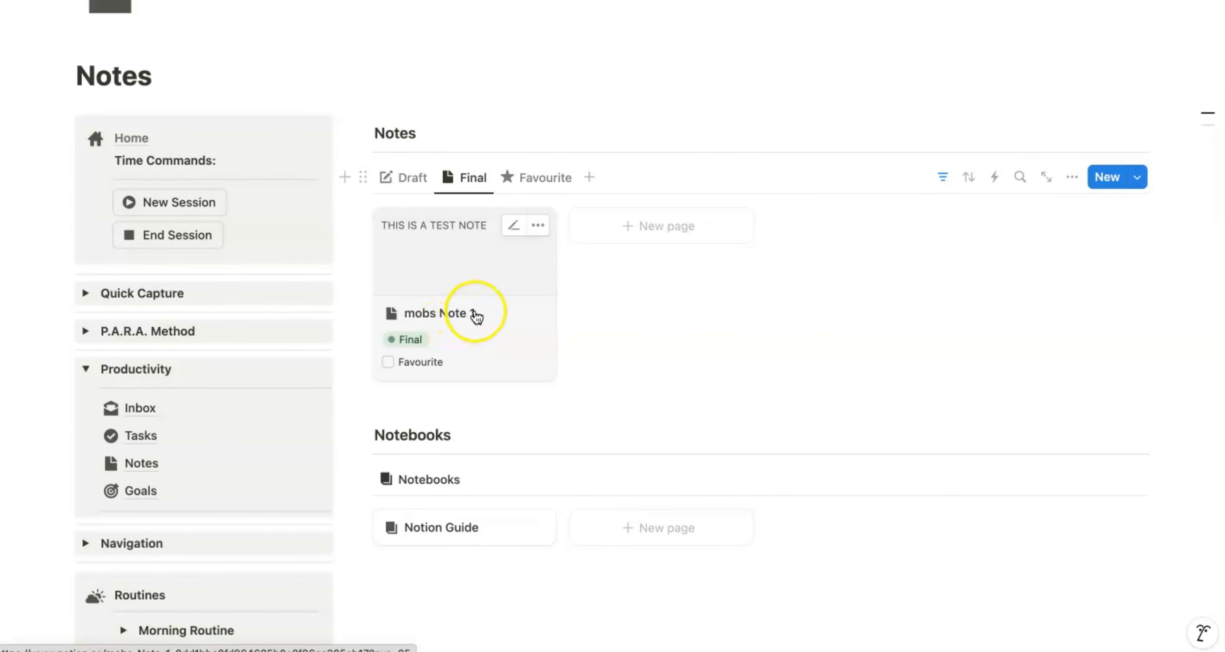
left_click(546, 178)
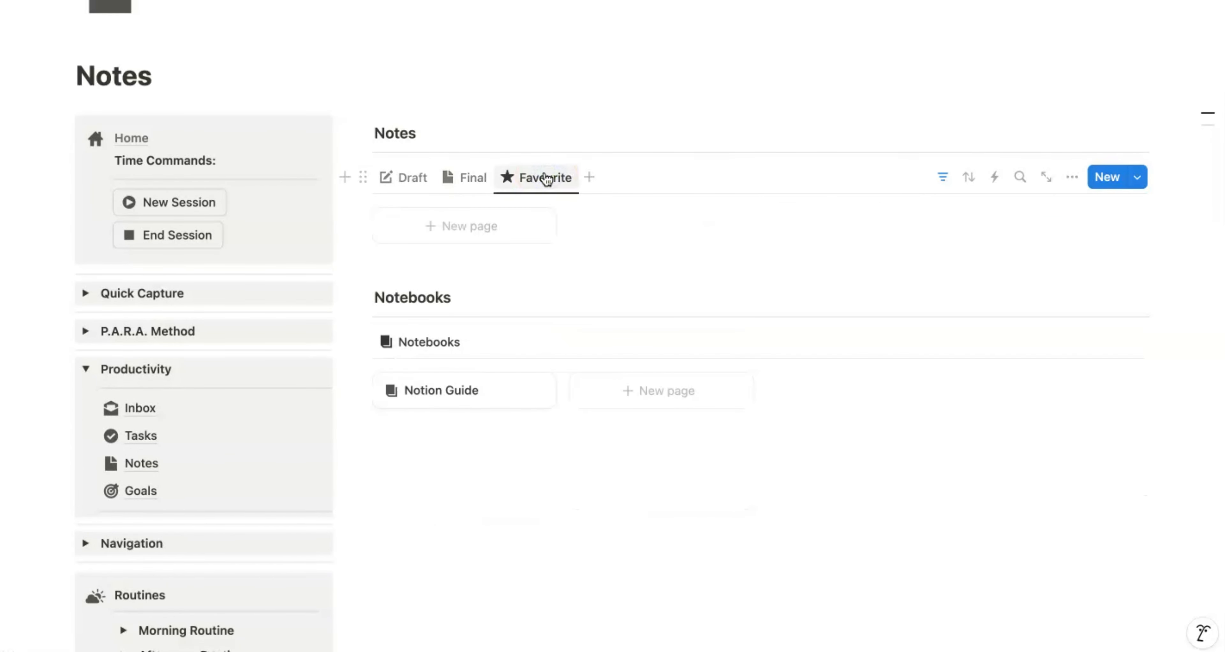
left_click(546, 179)
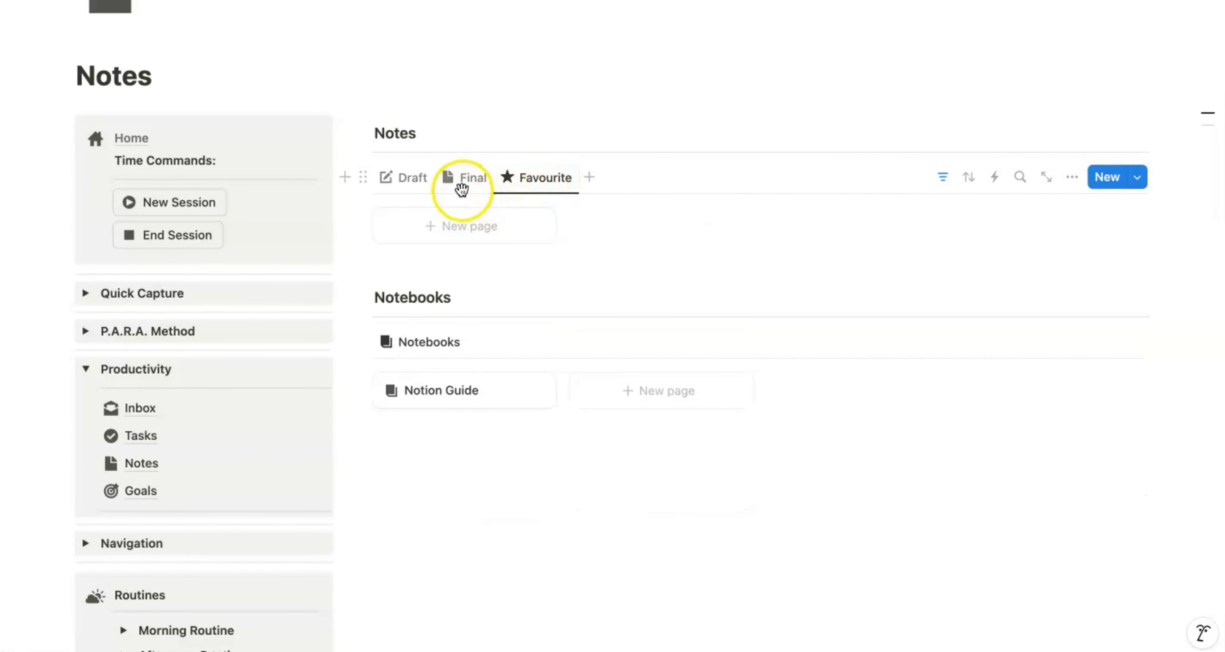
Step: Mark the final note "mobs Note 1" as a favourite
left_click(464, 192)
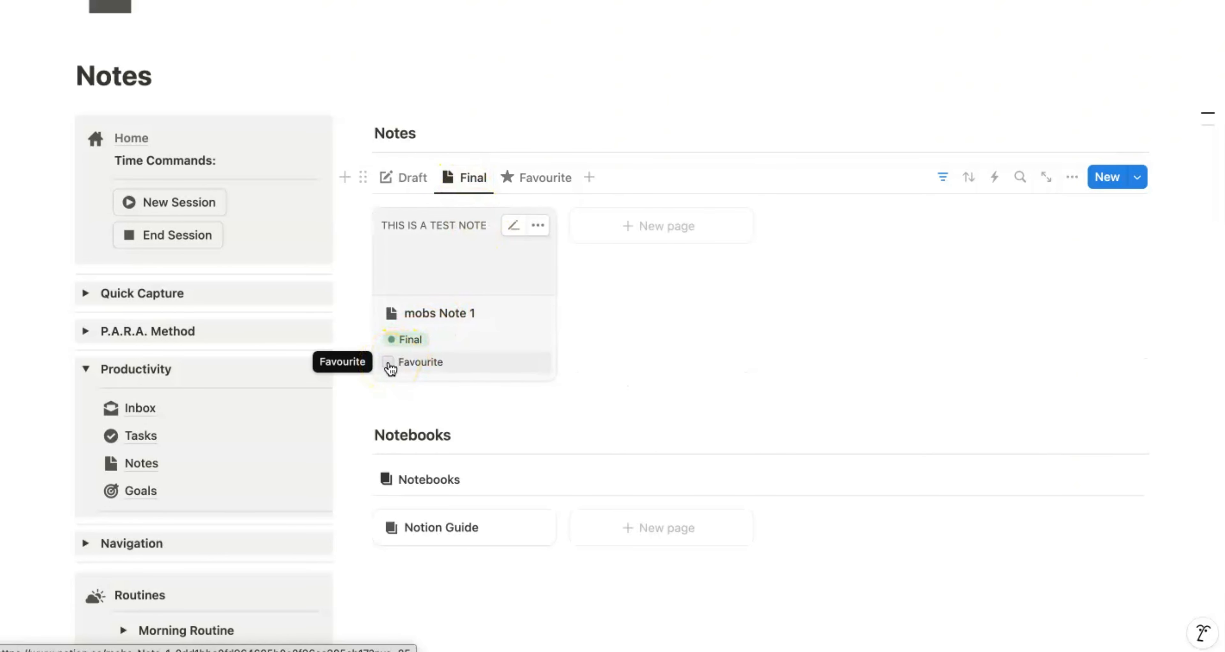
left_click(389, 363)
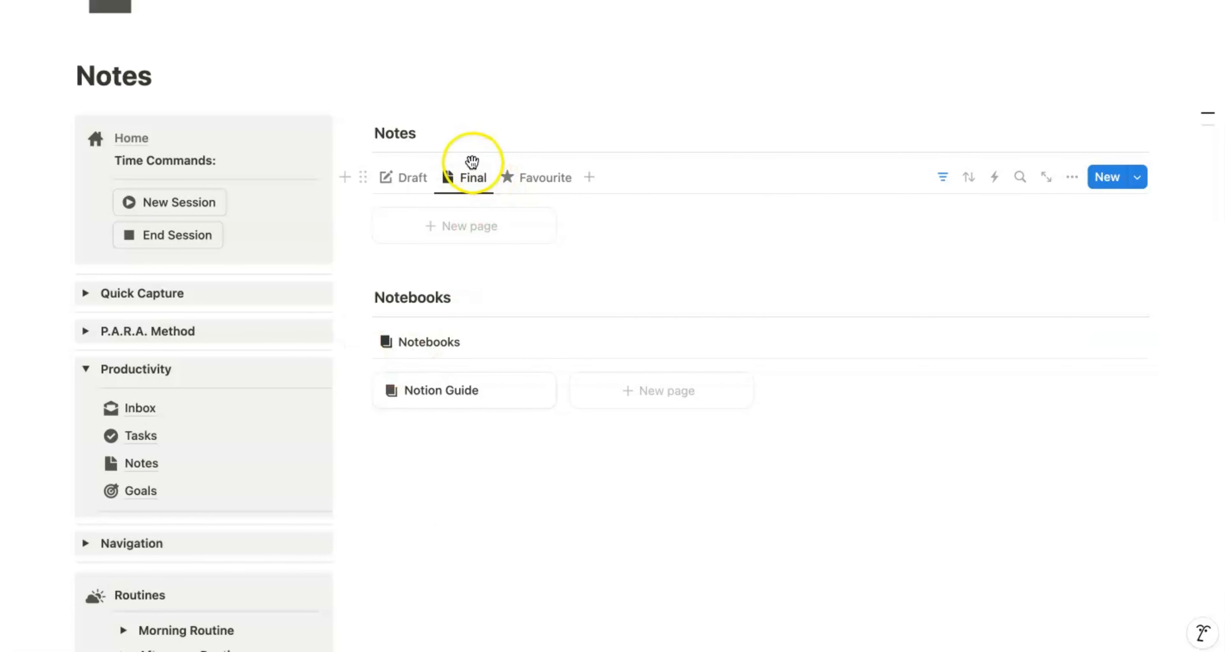
Step: Remove the favourite mark from the note "mobs Note 1" in the Favourite view and return to the Final notes view
left_click(537, 176)
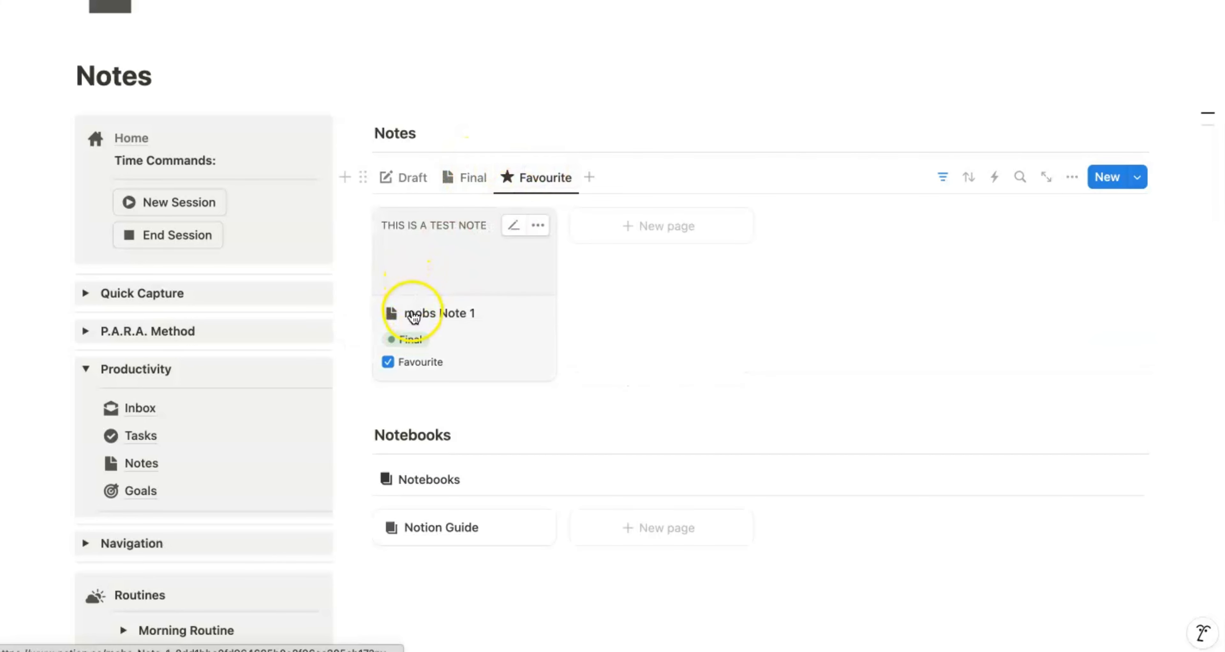
left_click(388, 363)
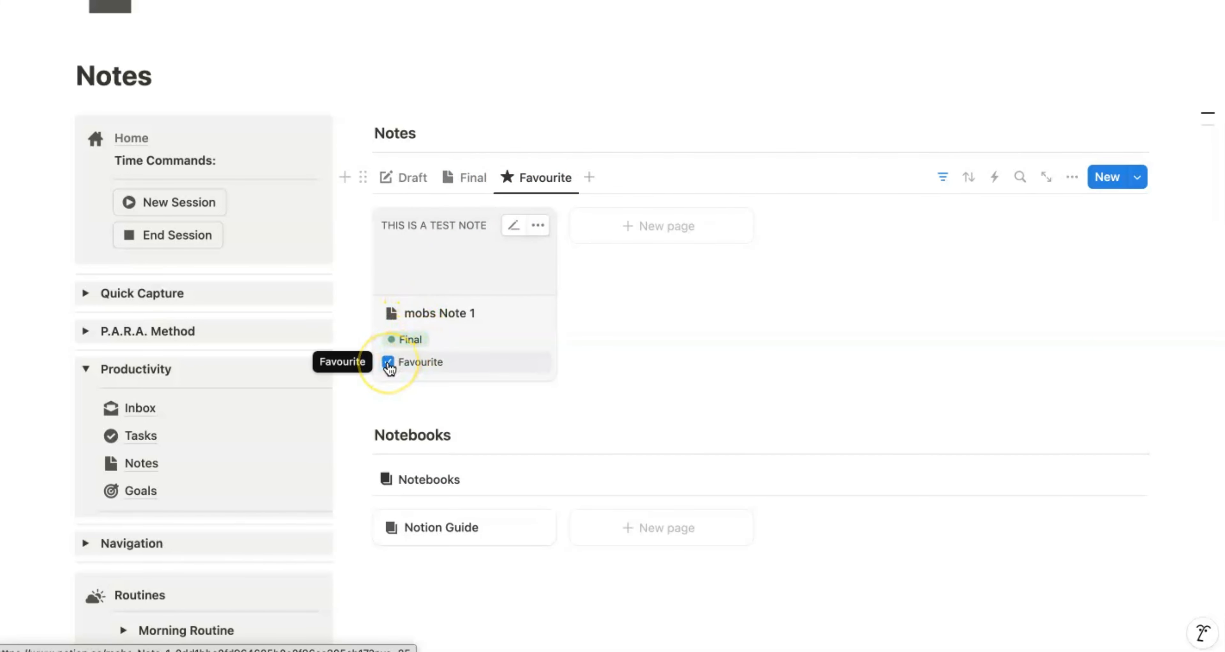
left_click(389, 363)
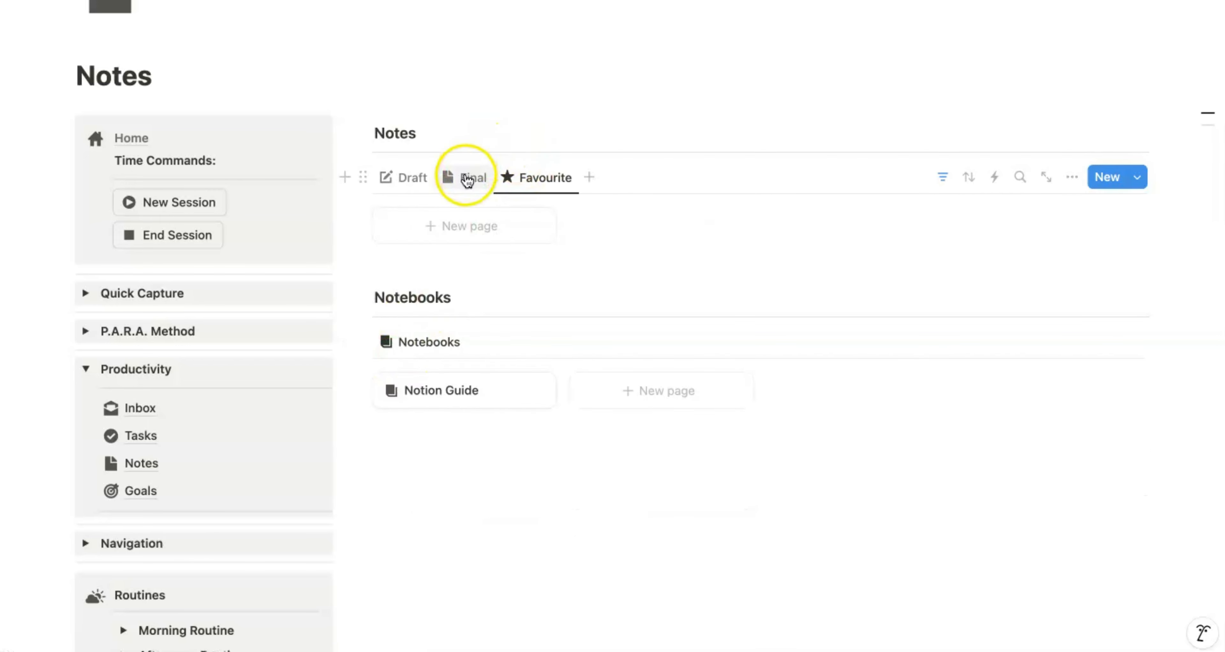
left_click(467, 178)
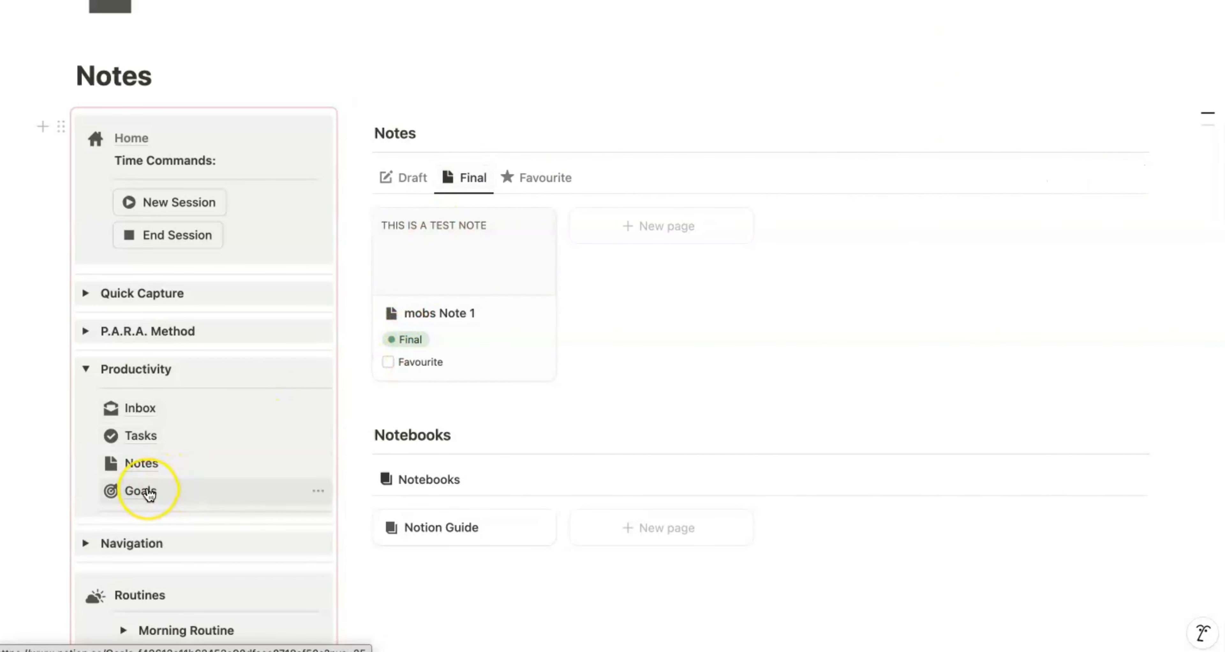
Step: Open the Goals page and look through the goal cards in the All Goals view
left_click(148, 490)
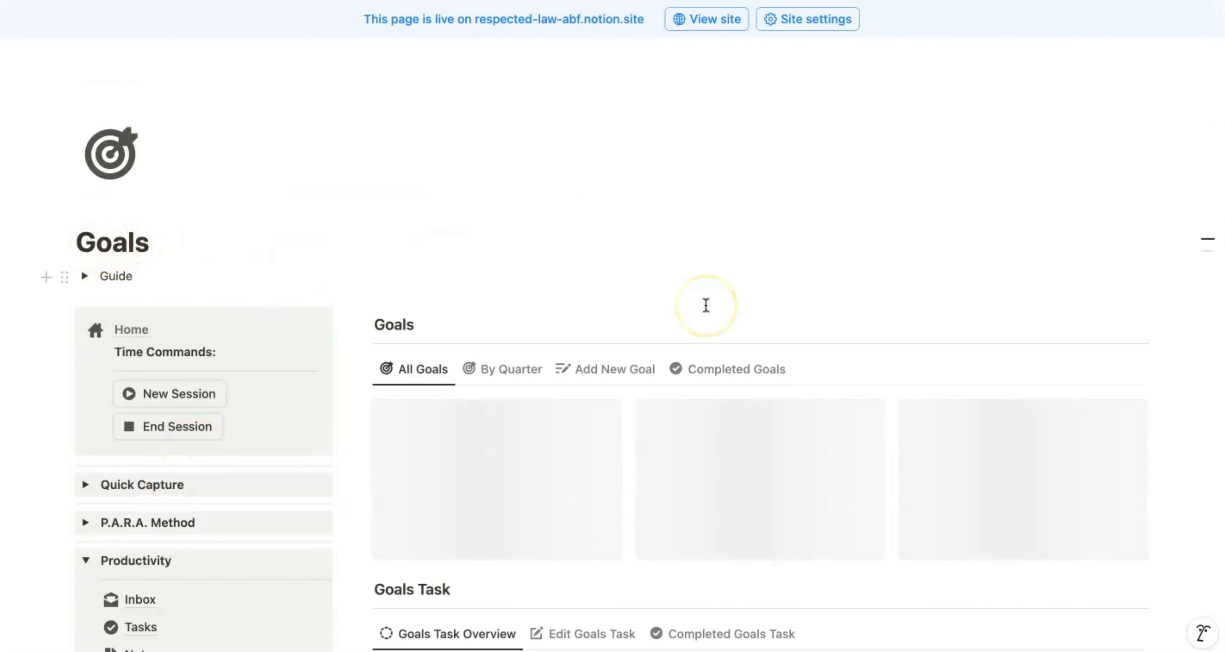
scroll(706, 305, "down", 5)
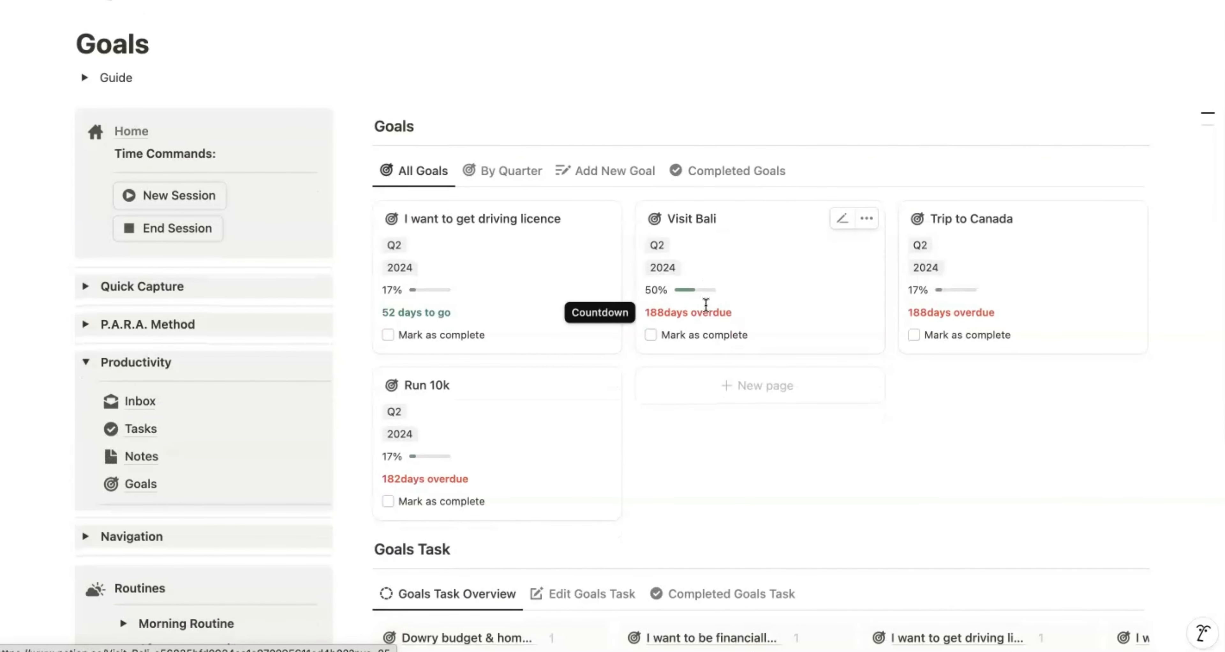
scroll(706, 306, "up", 3)
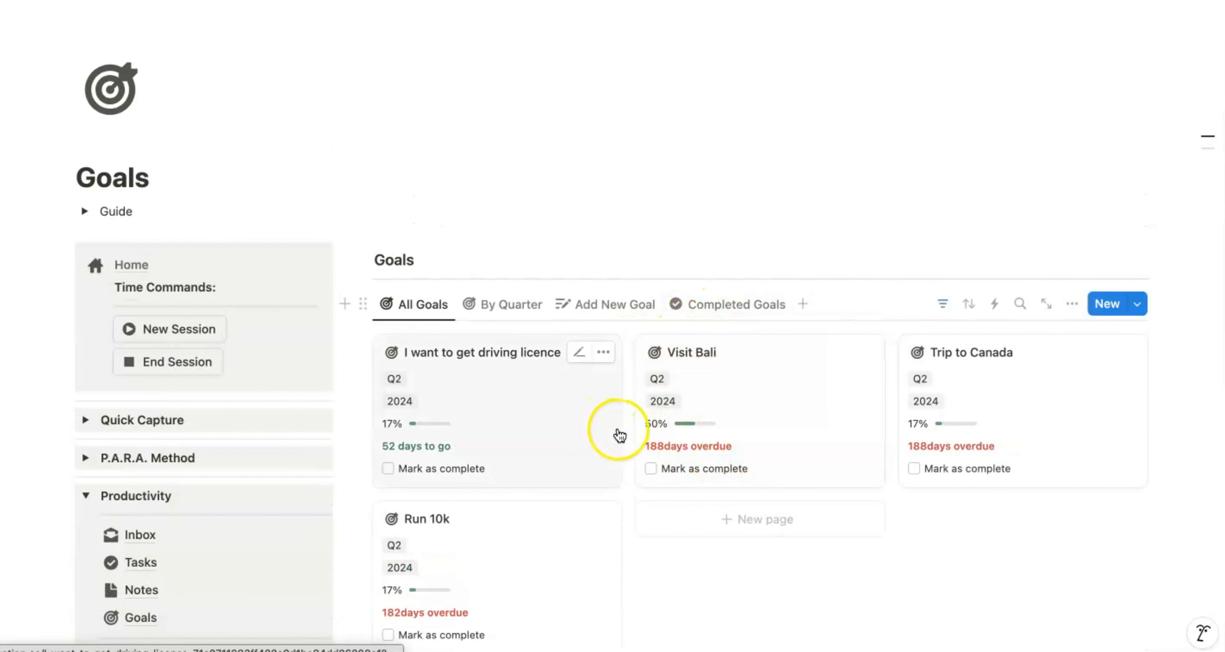
scroll(631, 436, "down", 1)
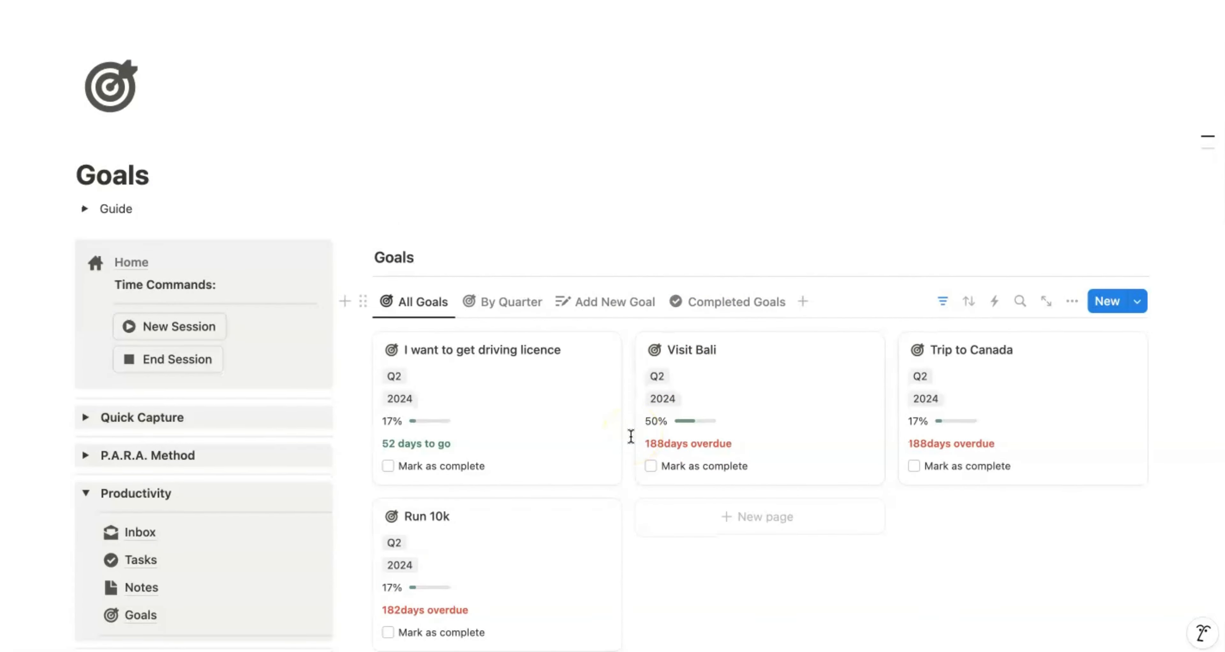
scroll(631, 436, "down", 6)
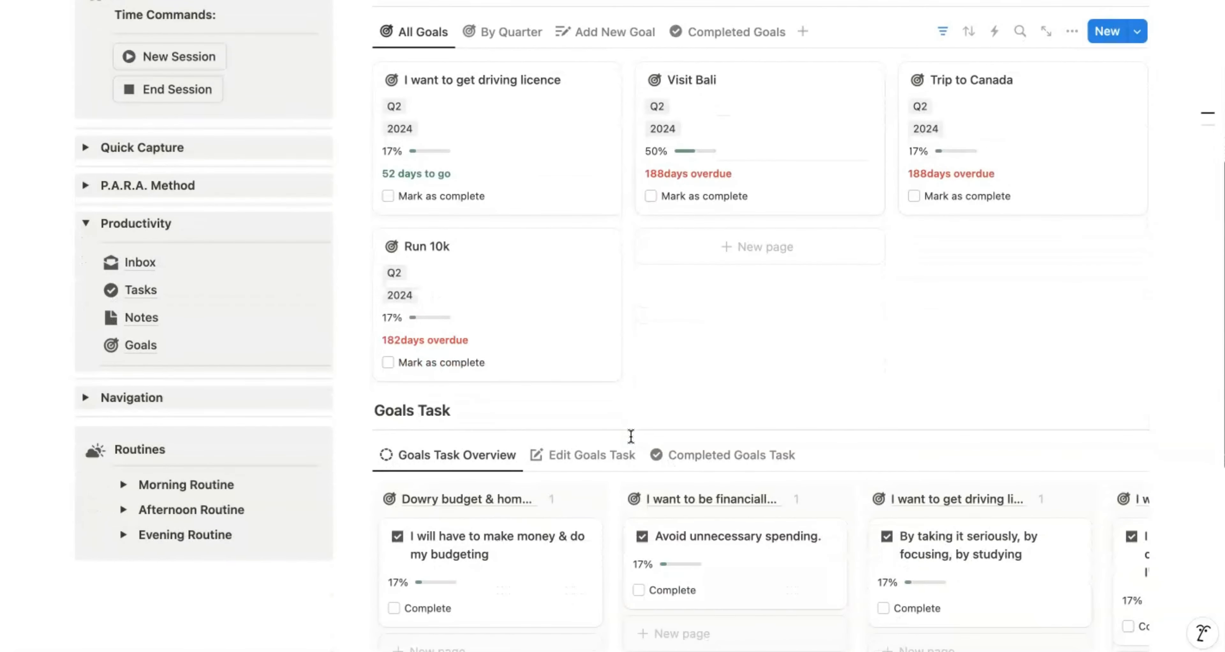
scroll(631, 437, "up", 1)
Step: Open the Run 10k goal and examine its properties, linked areas and projects, and page templates
left_click(418, 314)
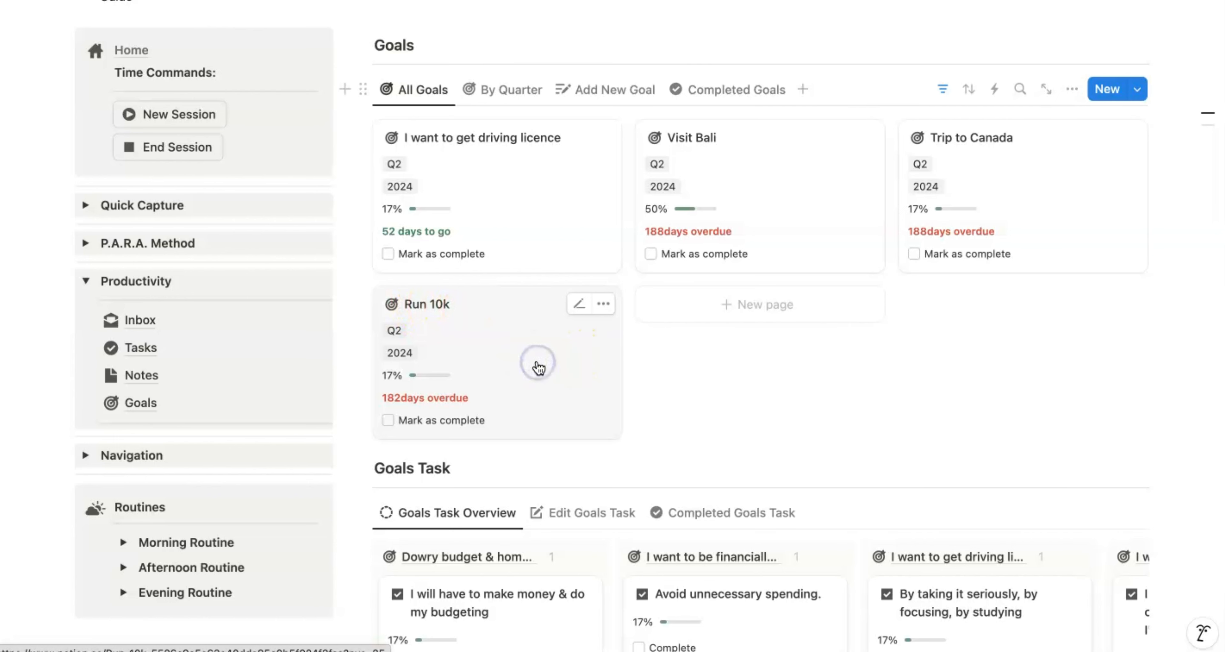
left_click(539, 367)
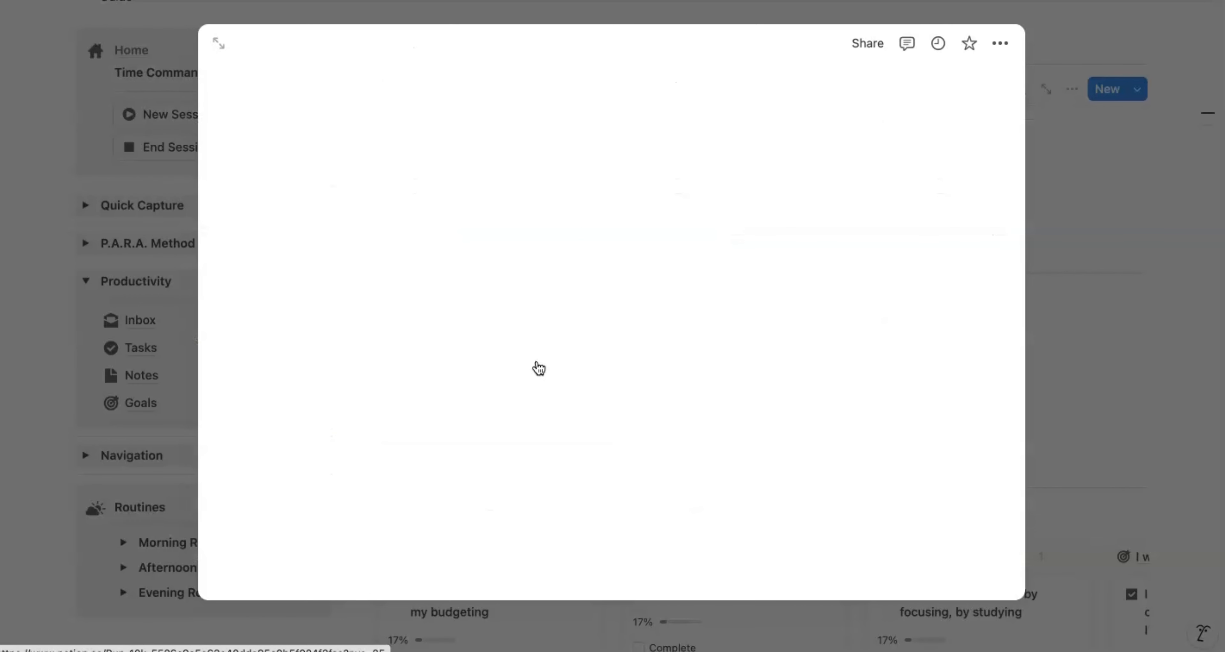
scroll(539, 368, "down", 1)
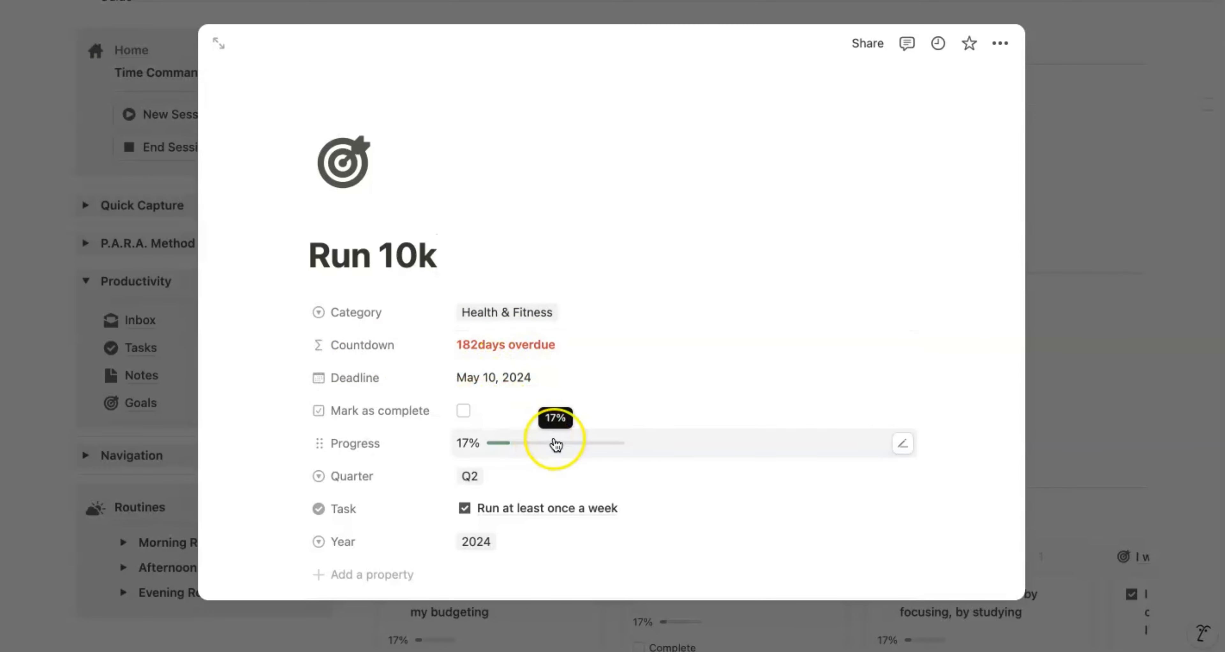
scroll(555, 442, "down", 2)
scroll(555, 443, "down", 3)
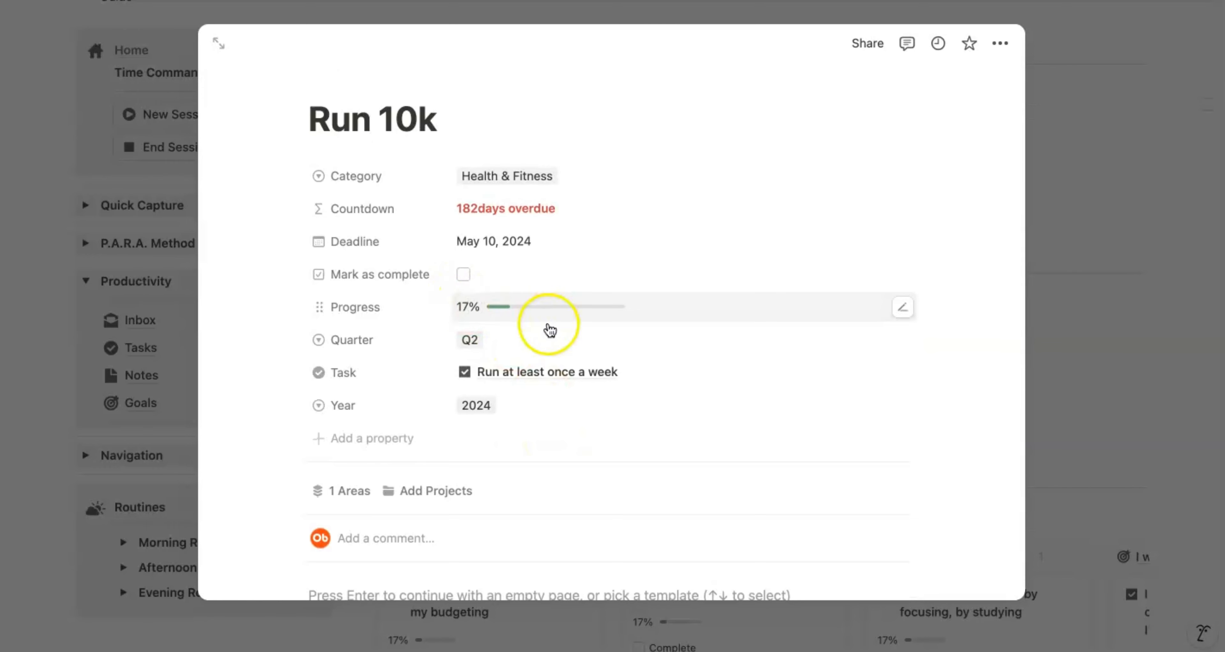
scroll(562, 362, "down", 6)
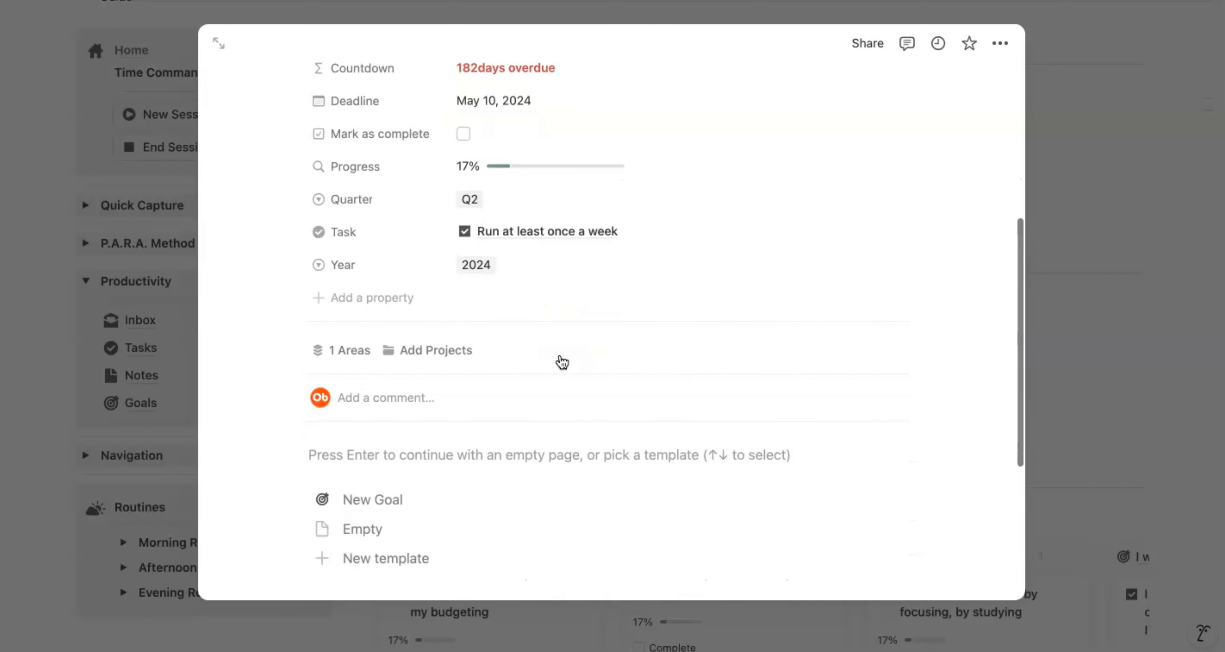
scroll(559, 359, "down", 1)
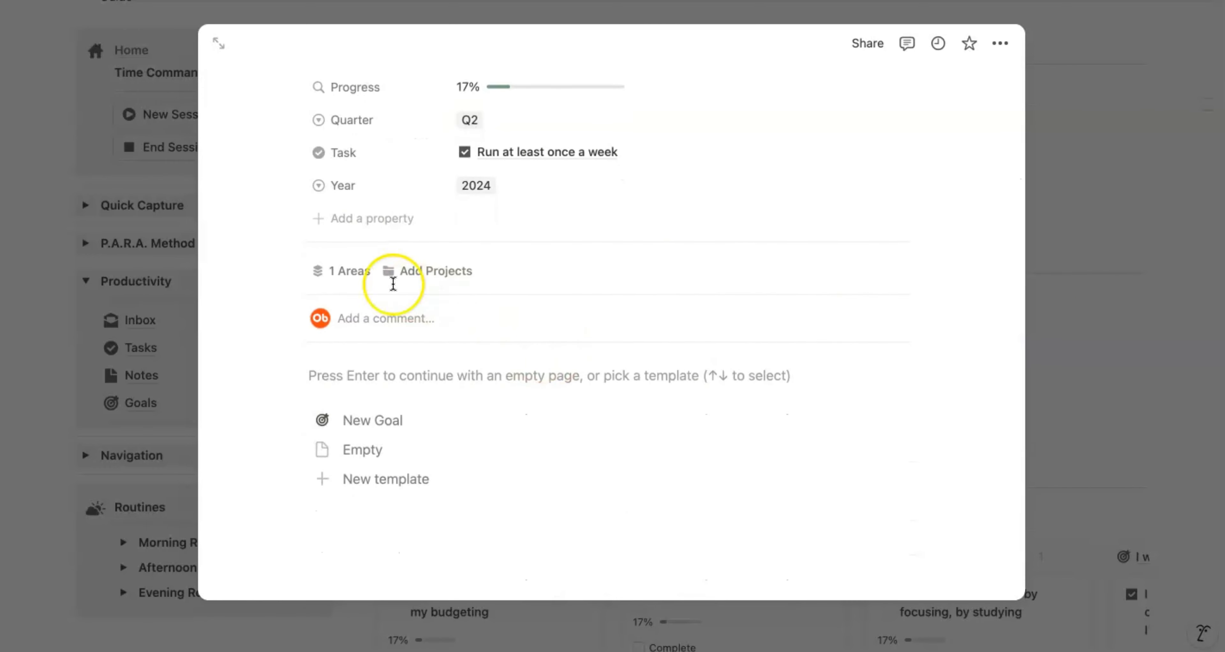
scroll(426, 268, "up", 9)
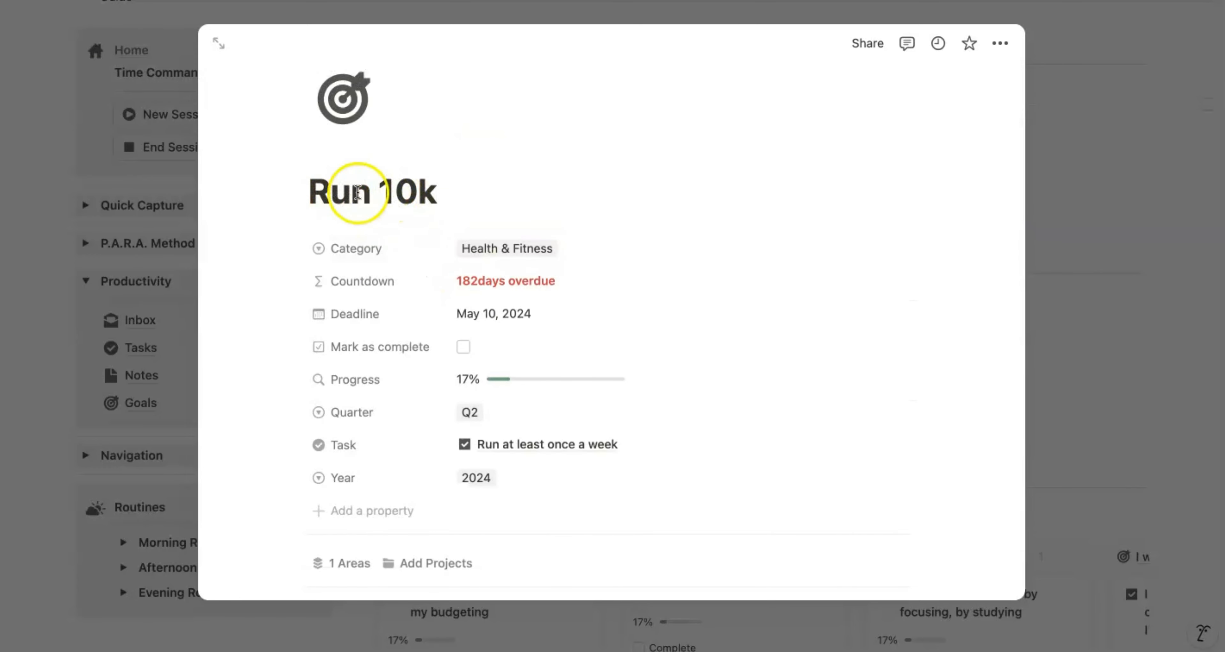
scroll(438, 193, "down", 10)
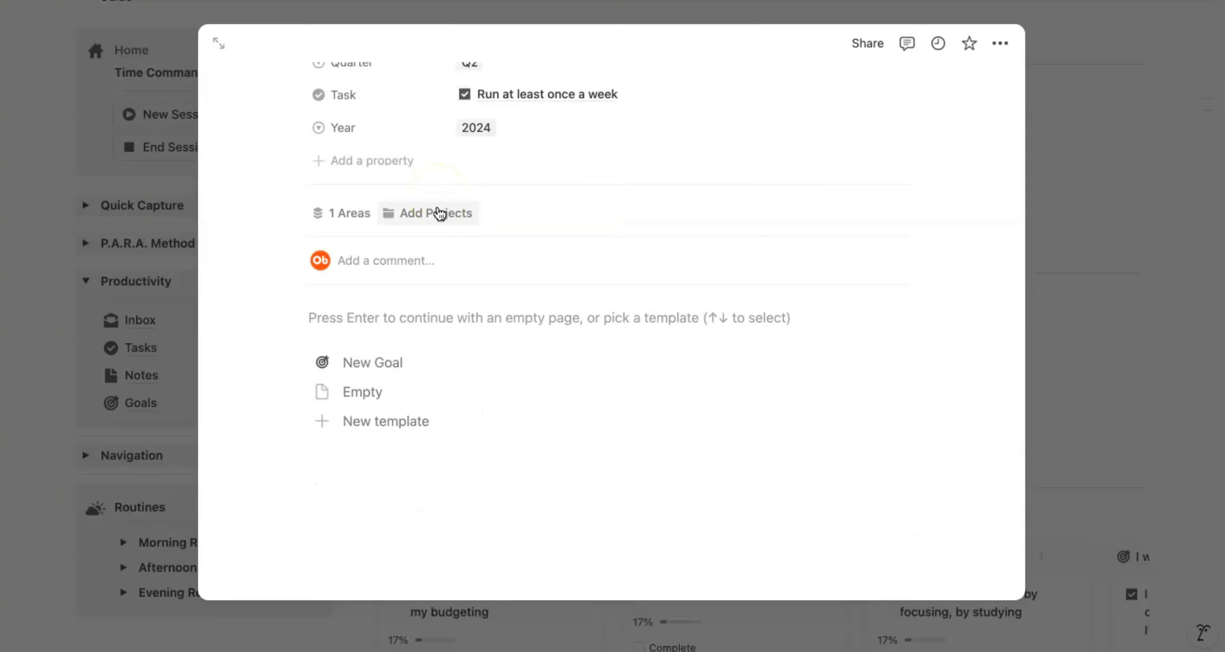
Step: Link the Doc Renewal project to the Run 10k goal
left_click(439, 216)
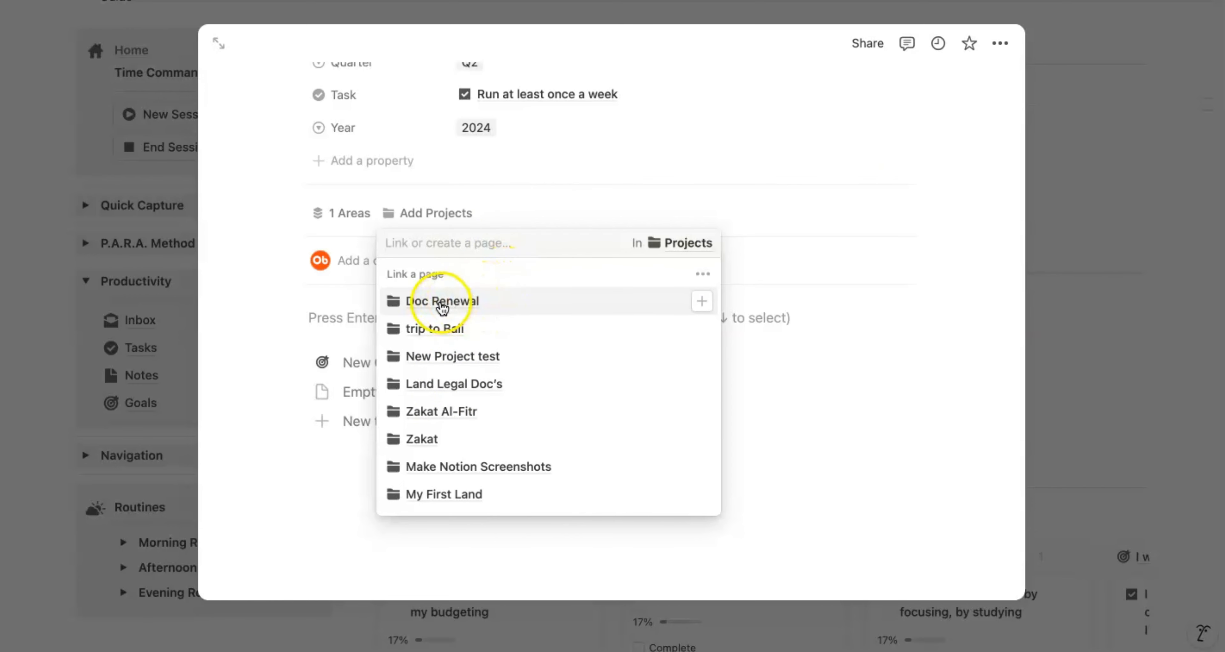
left_click(442, 304)
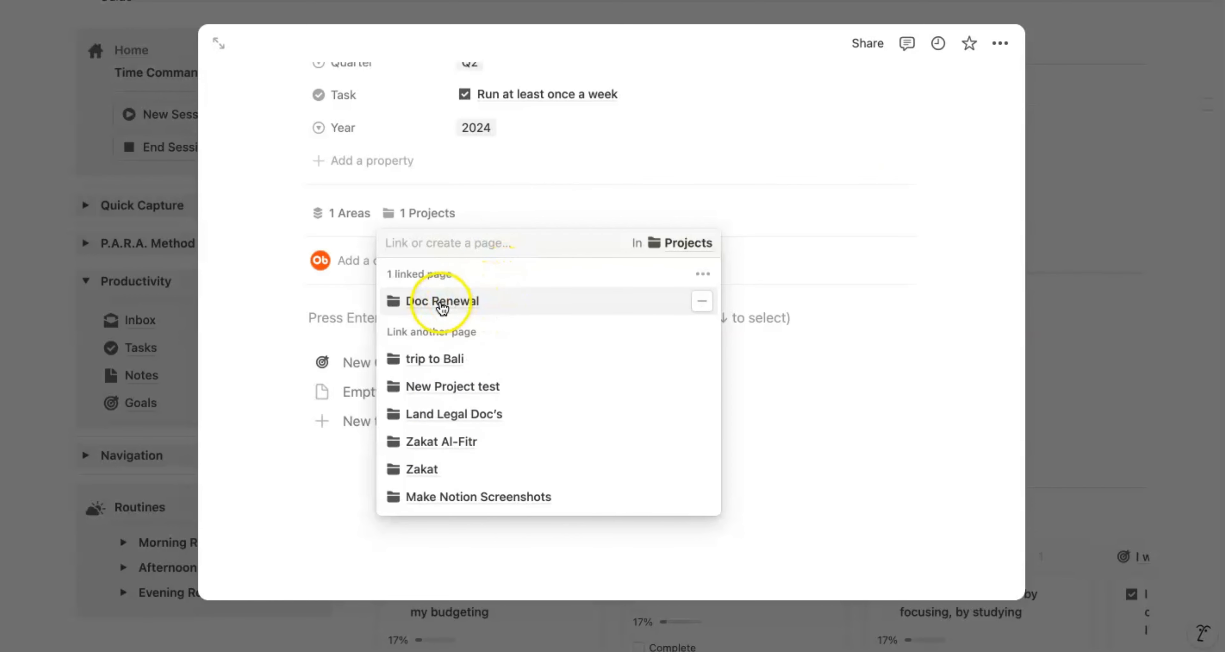
left_click(475, 209)
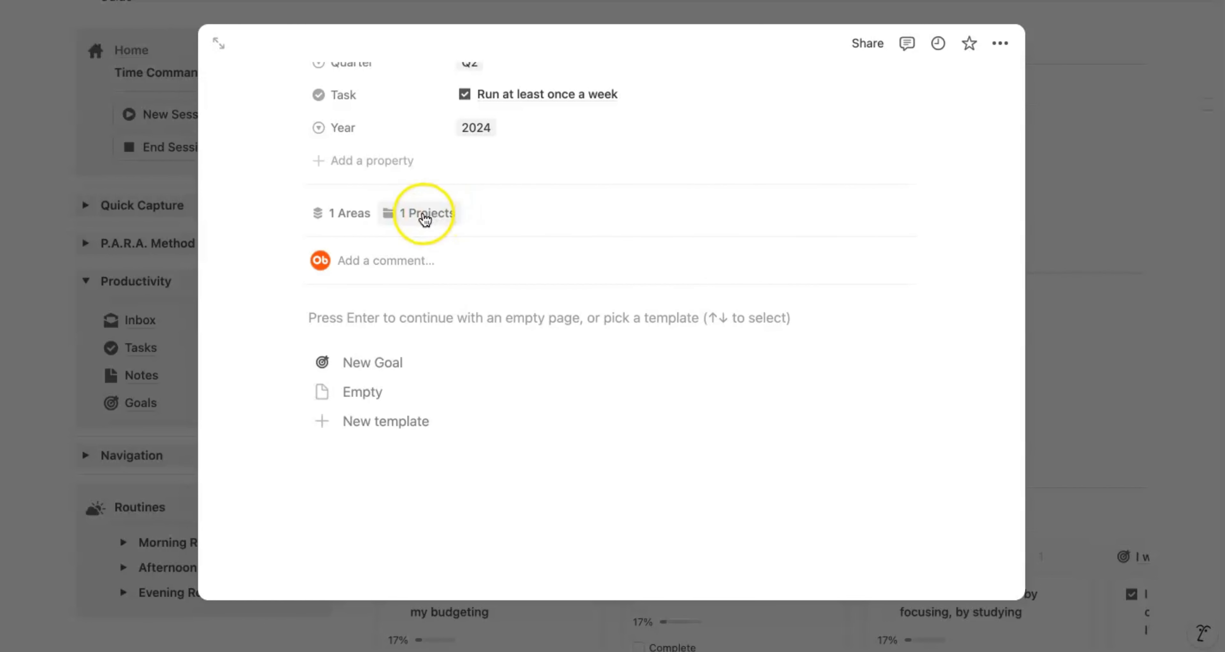
Step: Unlink the Doc Renewal project from the Run 10k goal
left_click(421, 216)
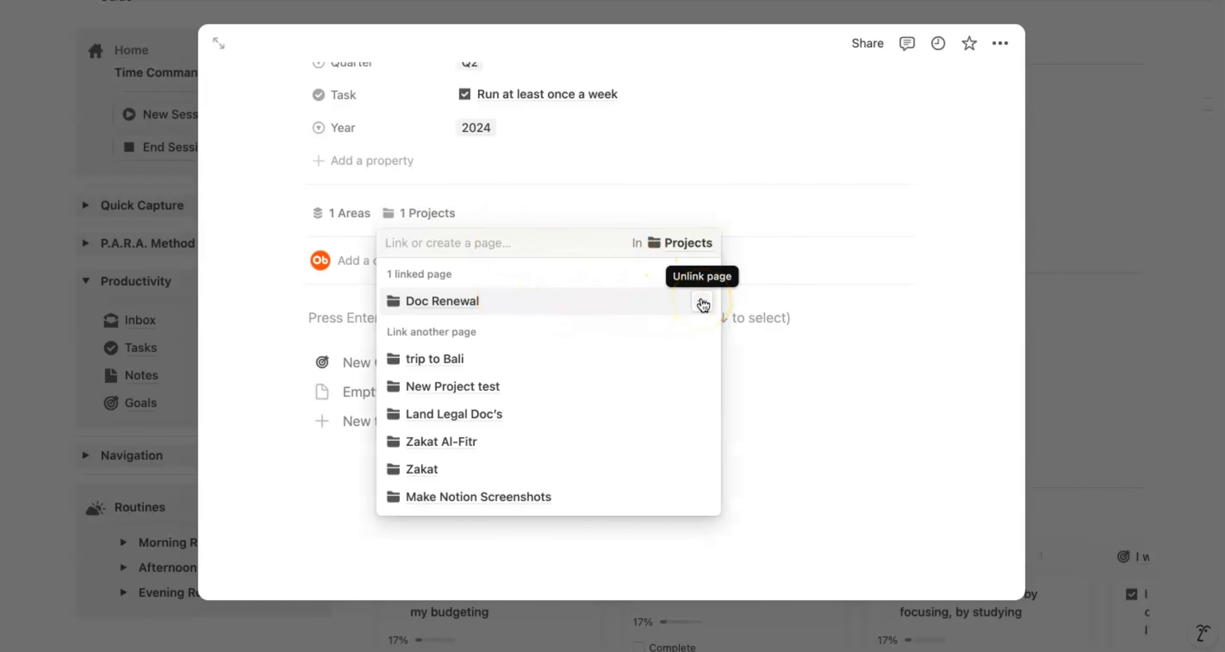
left_click(702, 303)
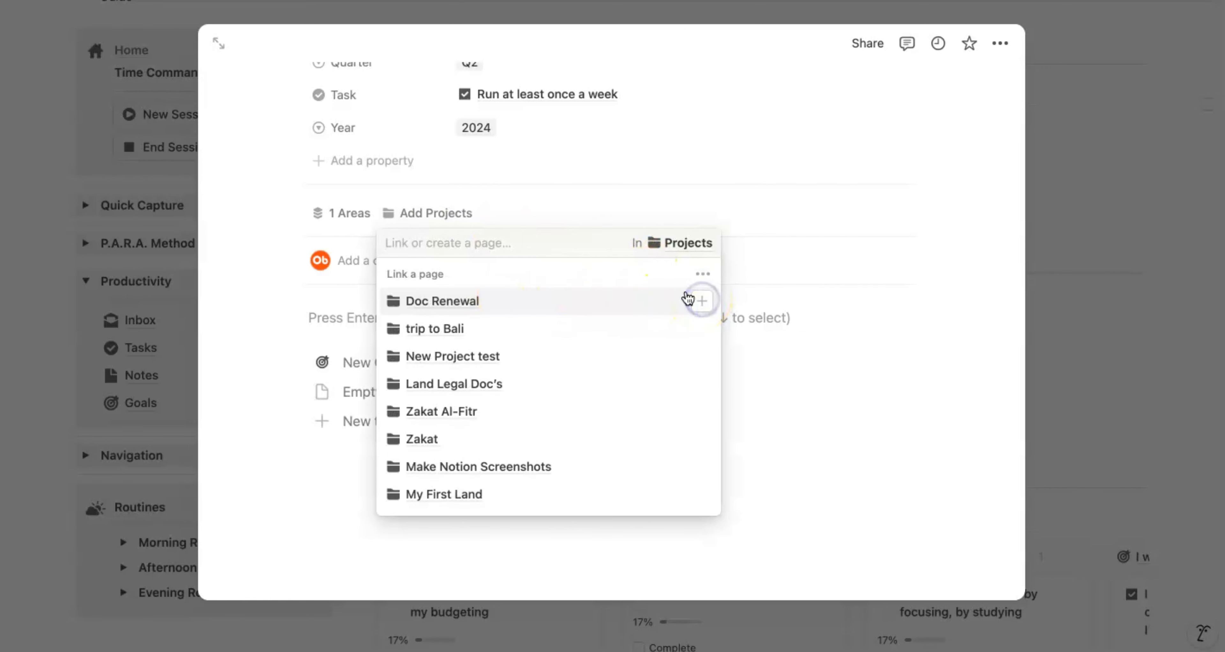
left_click(566, 211)
left_click(407, 222)
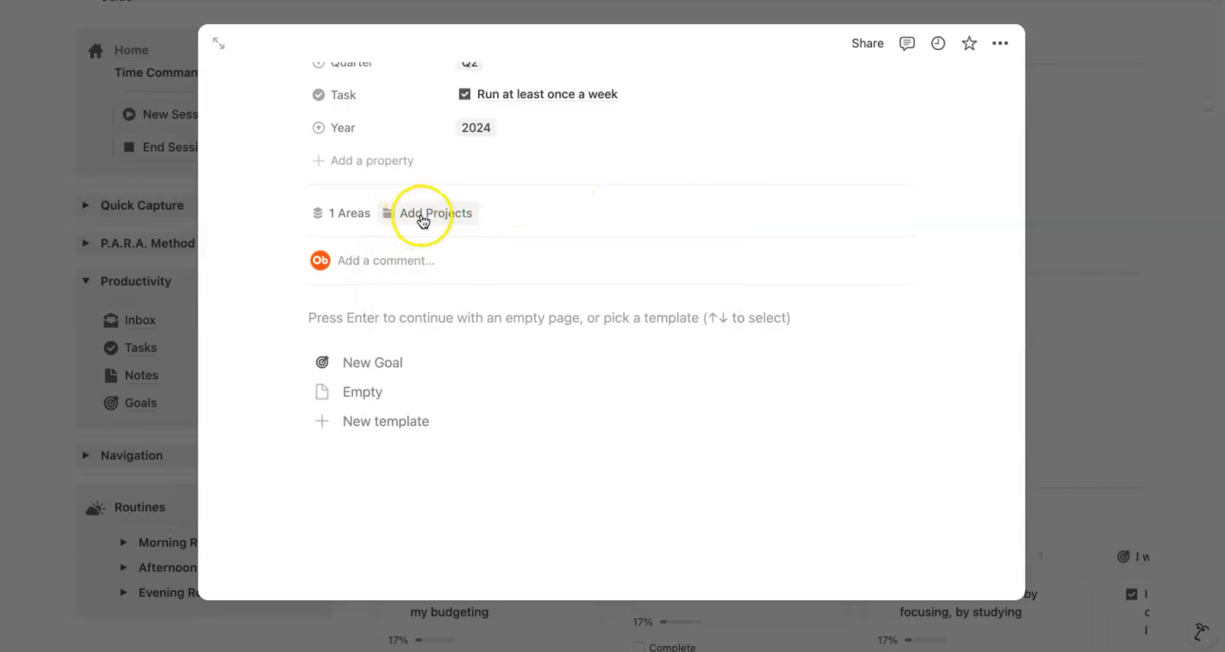
Step: Check which areas can be linked to the Run 10k goal and close the goal's page
scroll(606, 210, "up", 1)
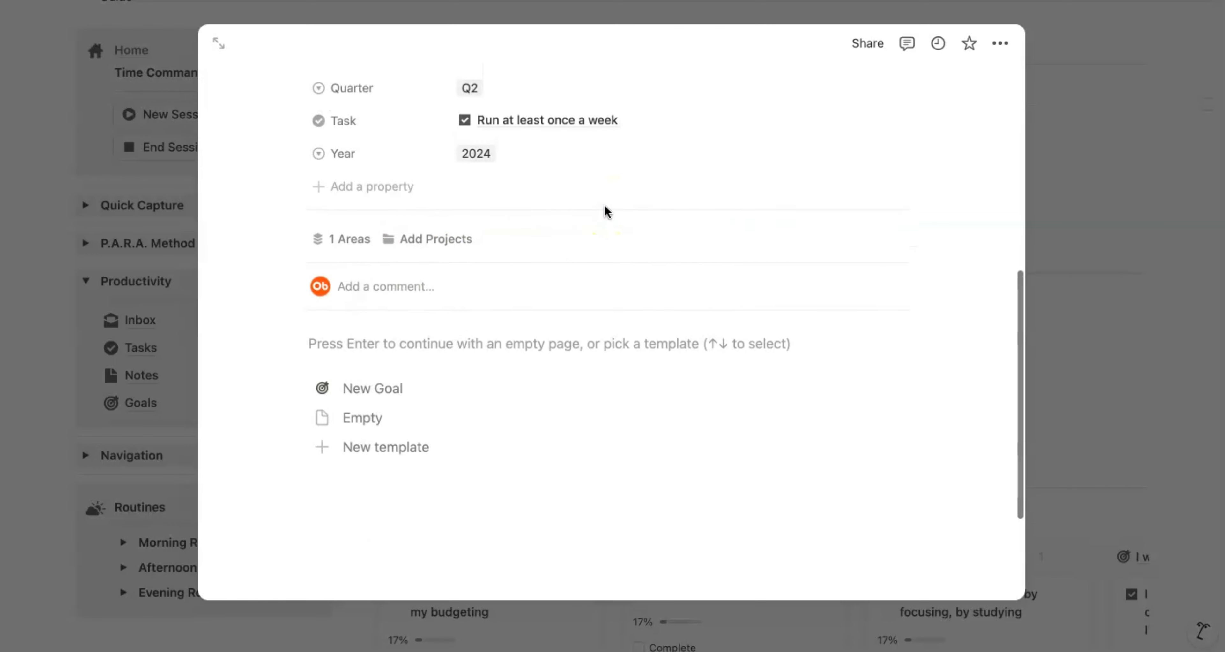
left_click(351, 244)
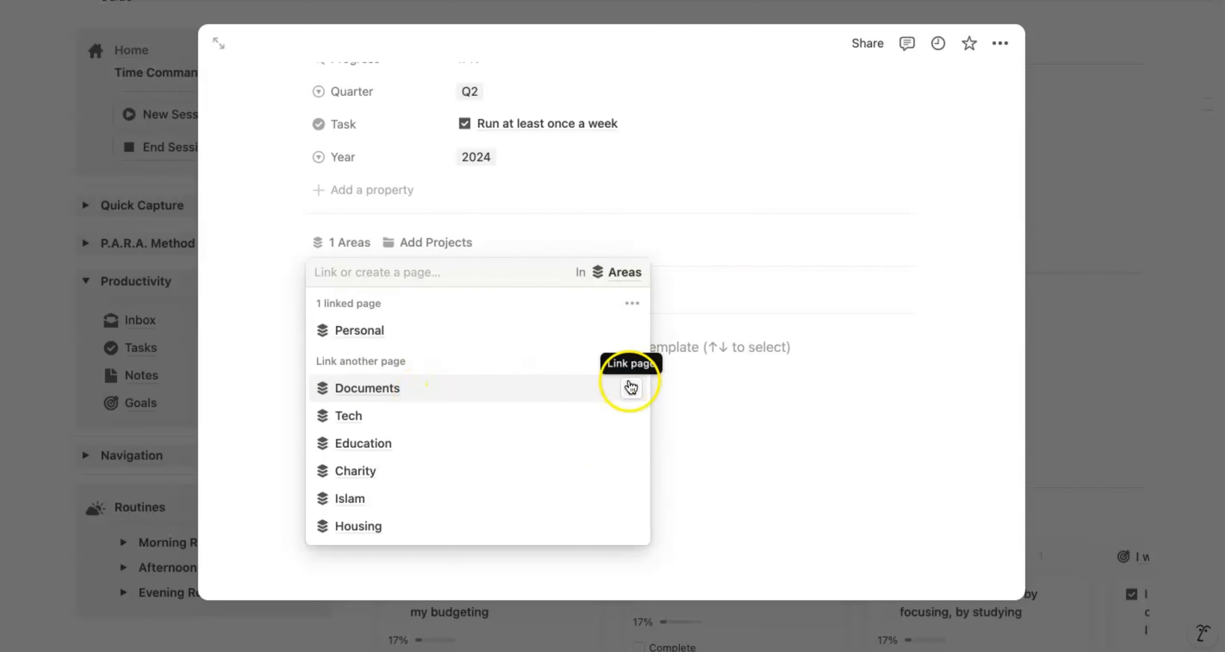
left_click(550, 237)
scroll(547, 240, "up", 10)
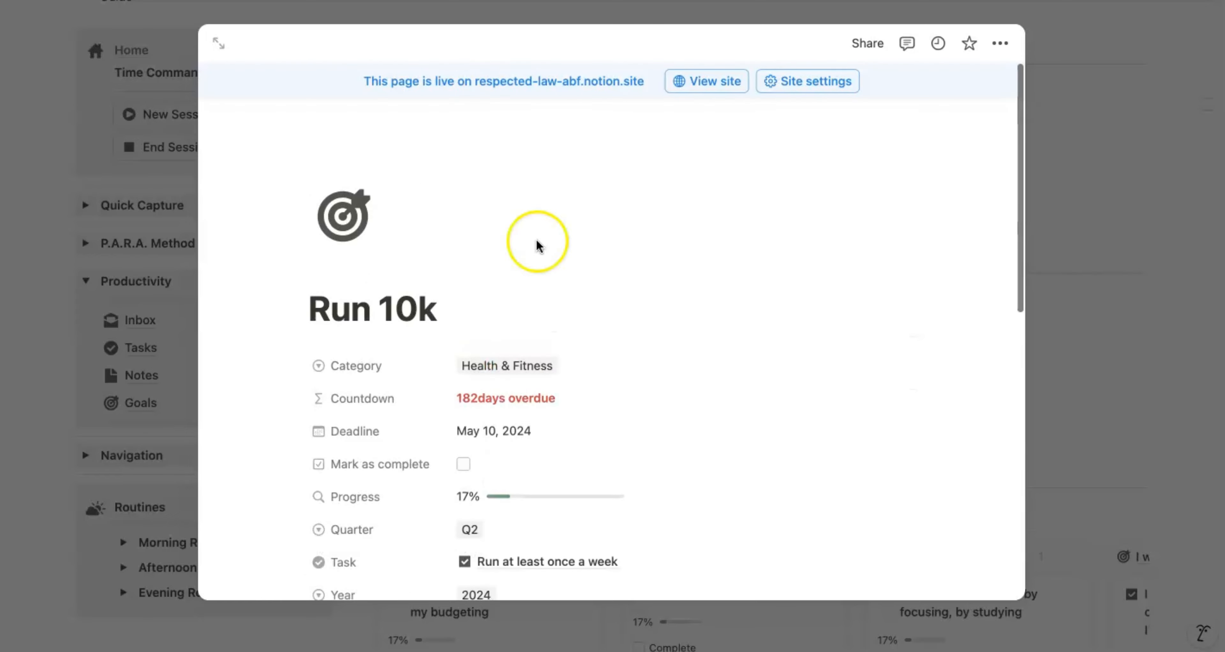
left_click(164, 193)
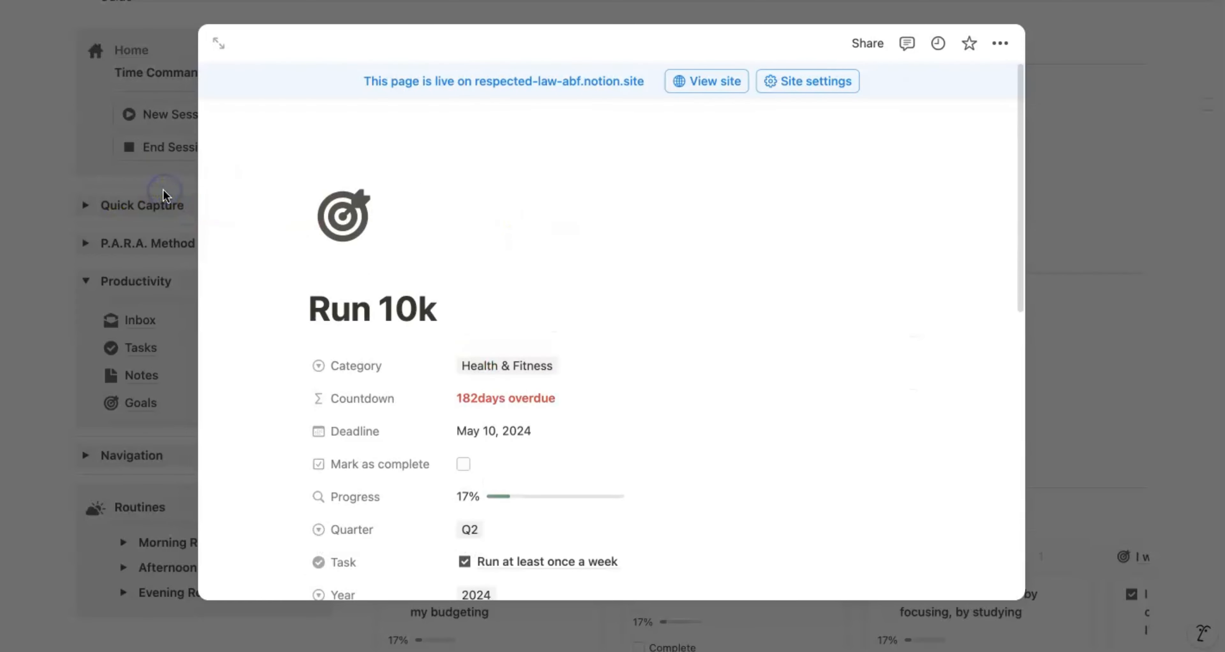
Step: Compare the goal cards with the Goals Task section beneath them on the Goals page
scroll(538, 285, "down", 4)
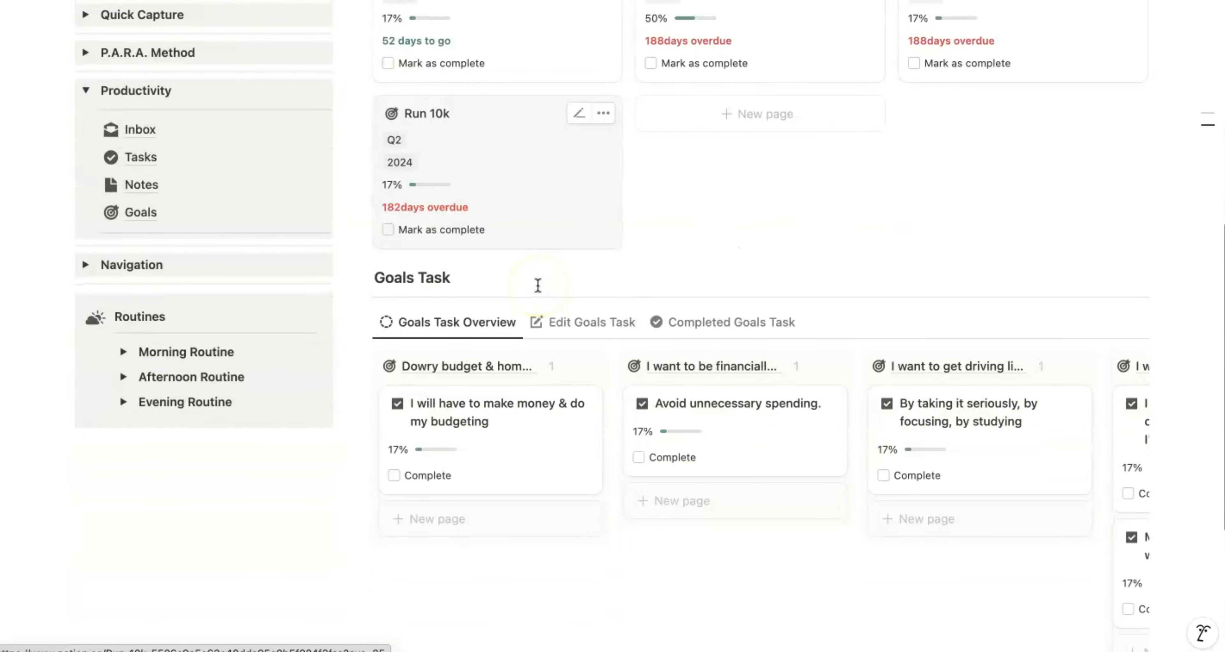
scroll(538, 285, "down", 1)
scroll(536, 284, "up", 2)
scroll(536, 284, "down", 3)
scroll(383, 168, "up", 2)
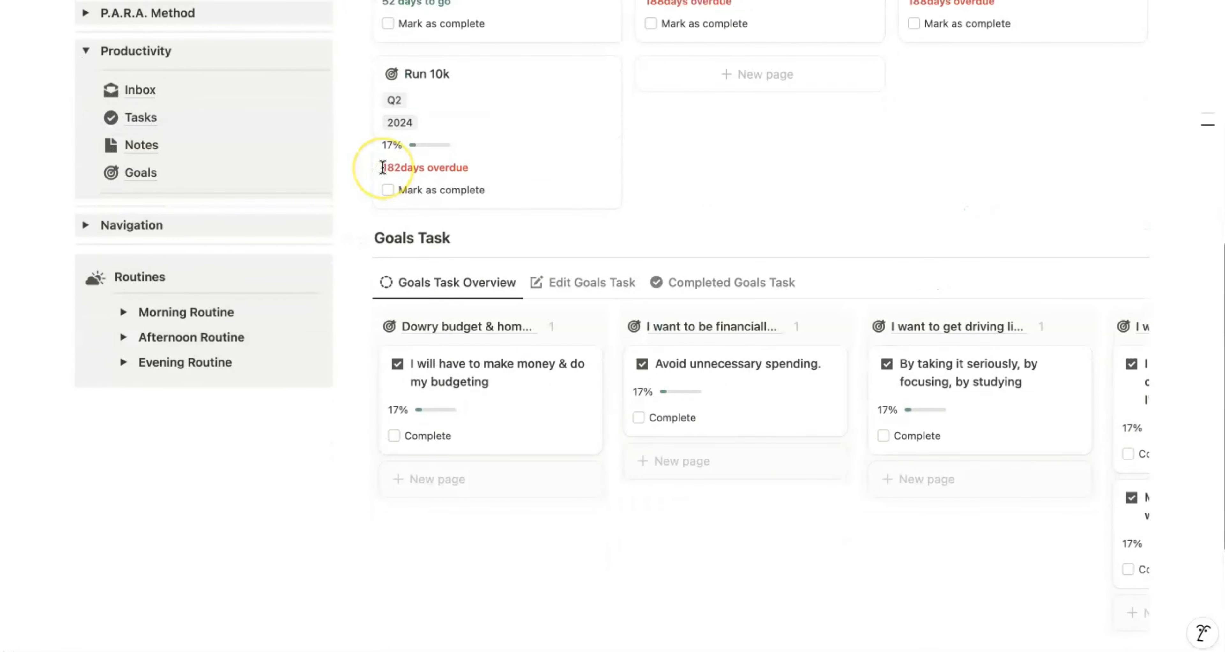
scroll(383, 167, "up", 3)
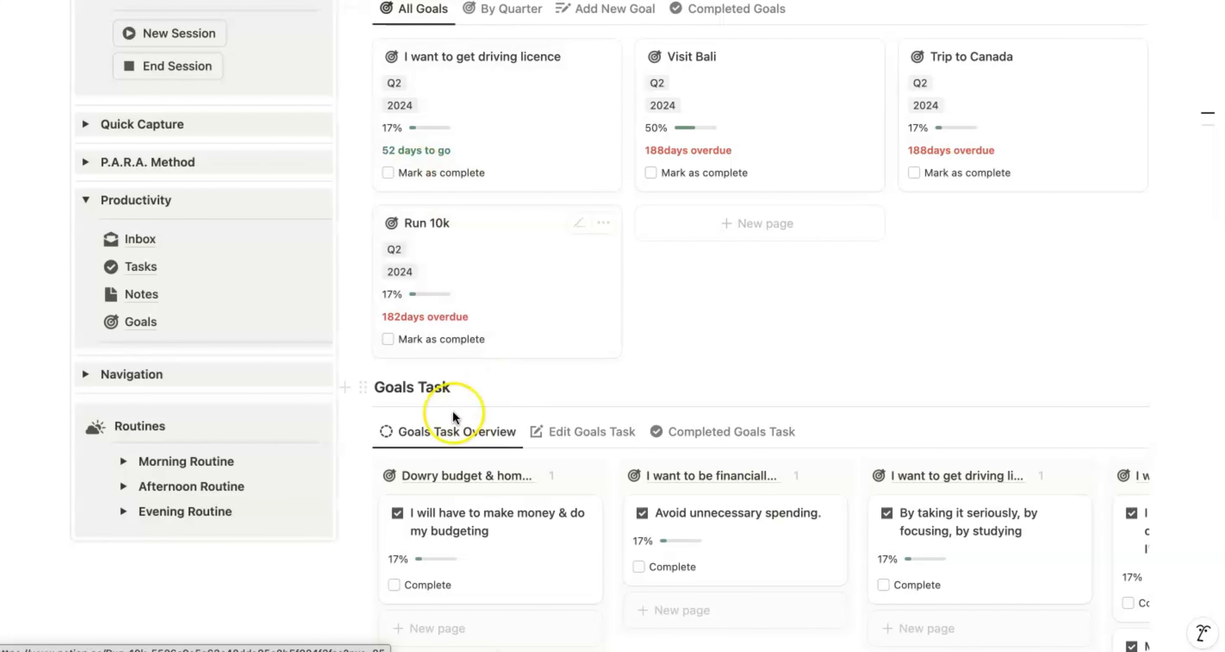
scroll(452, 416, "down", 3)
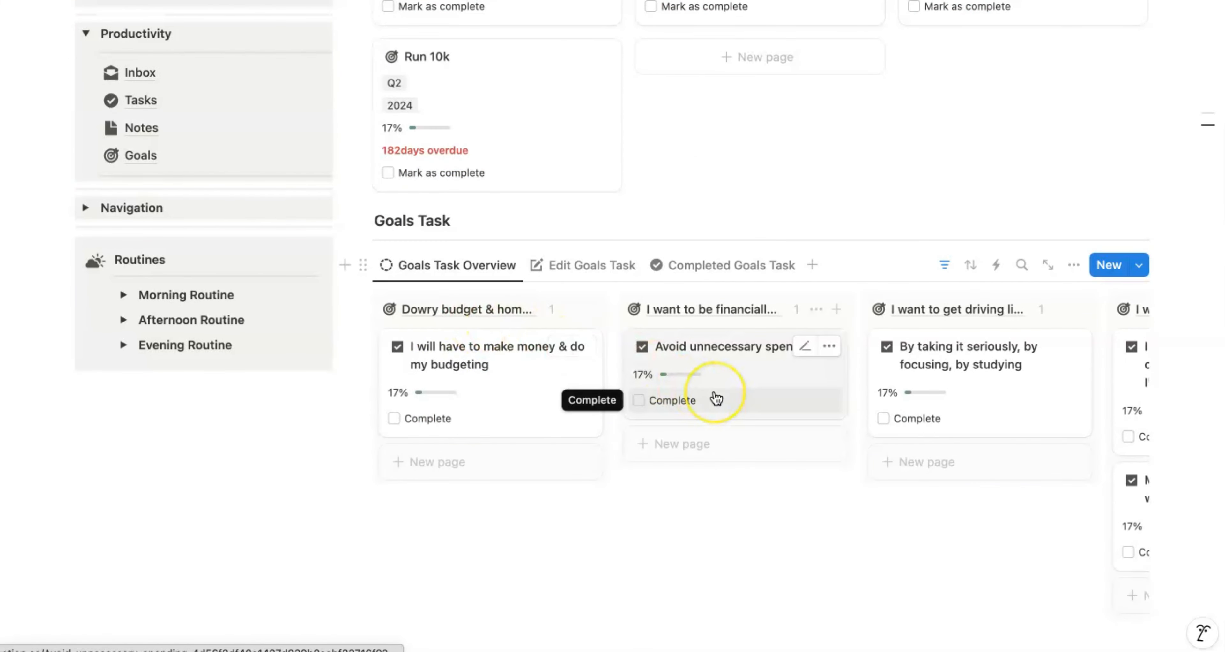
Step: Look across the Goals Task Overview board and examine the task under the driving licence goal
scroll(715, 397, "right", 1)
scroll(716, 398, "right", 5)
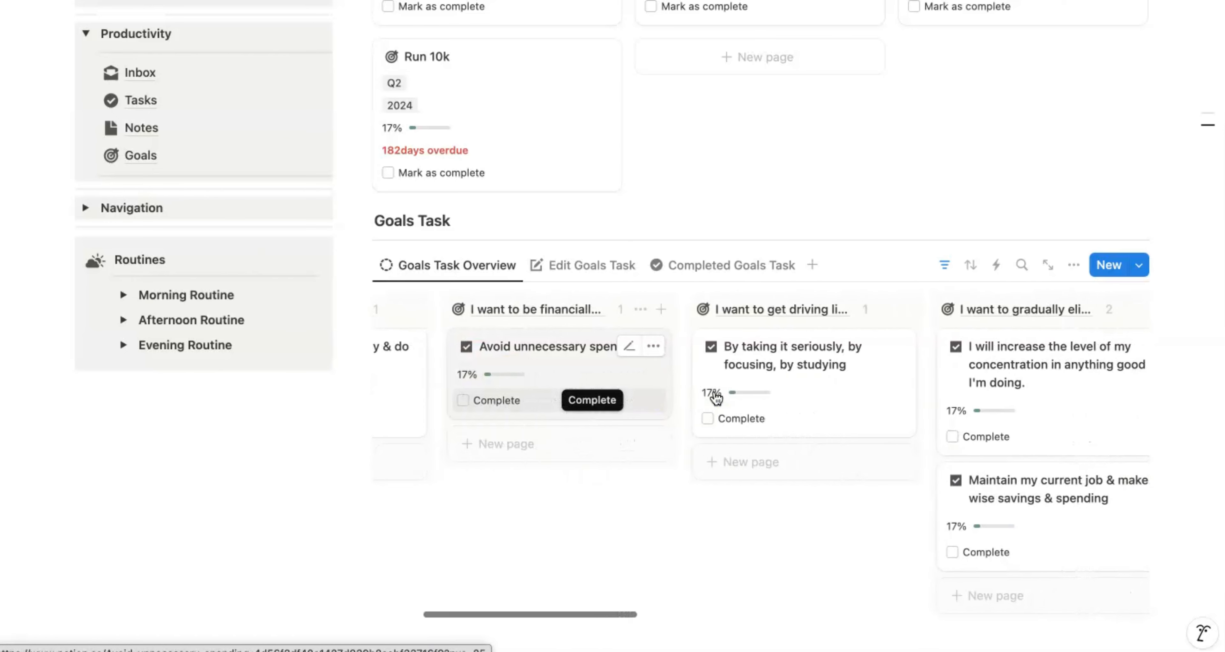
scroll(716, 398, "right", 1)
left_click(664, 320)
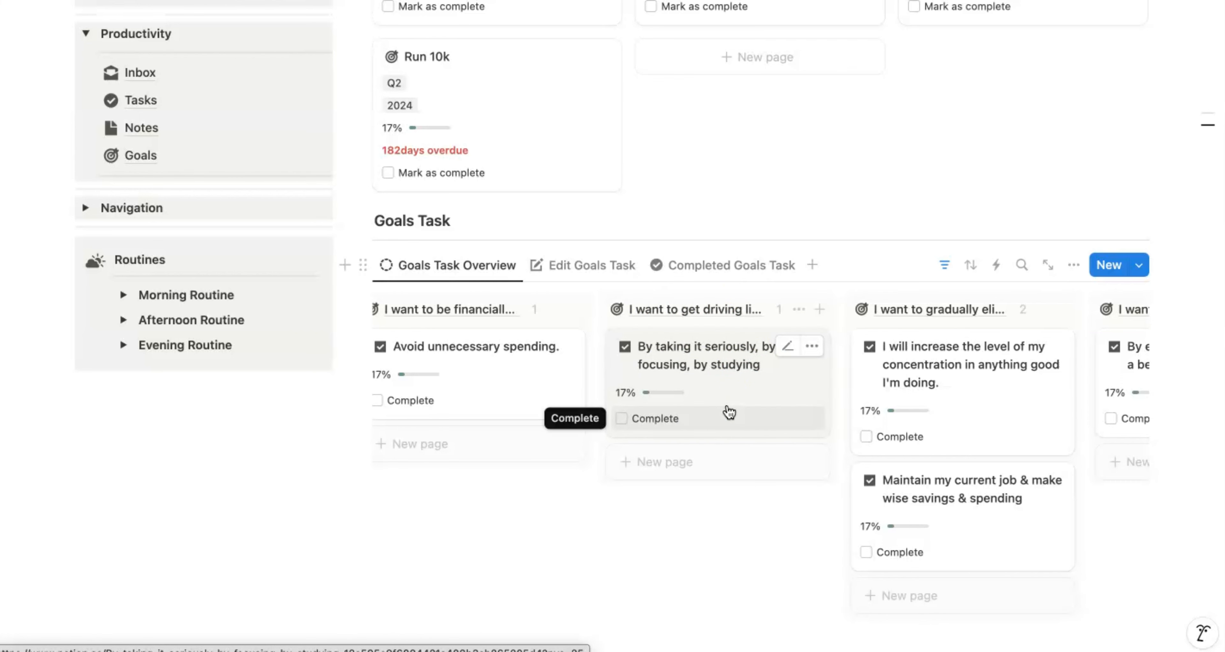
left_click(659, 318)
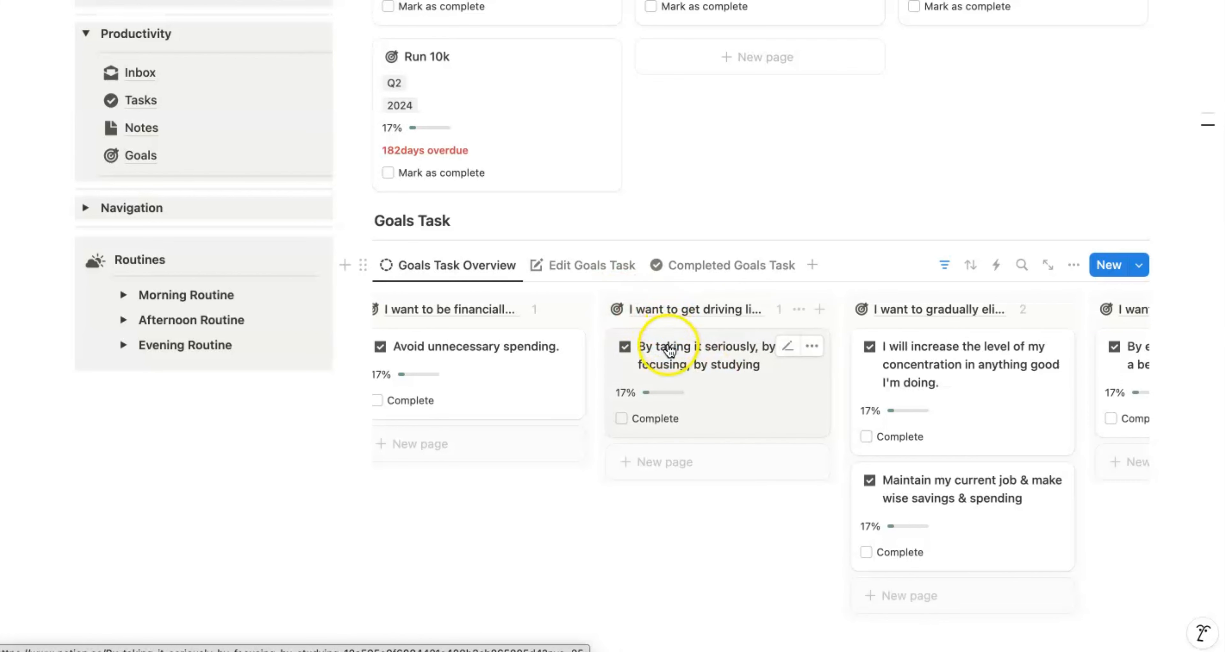
left_click(633, 348)
left_click(654, 354)
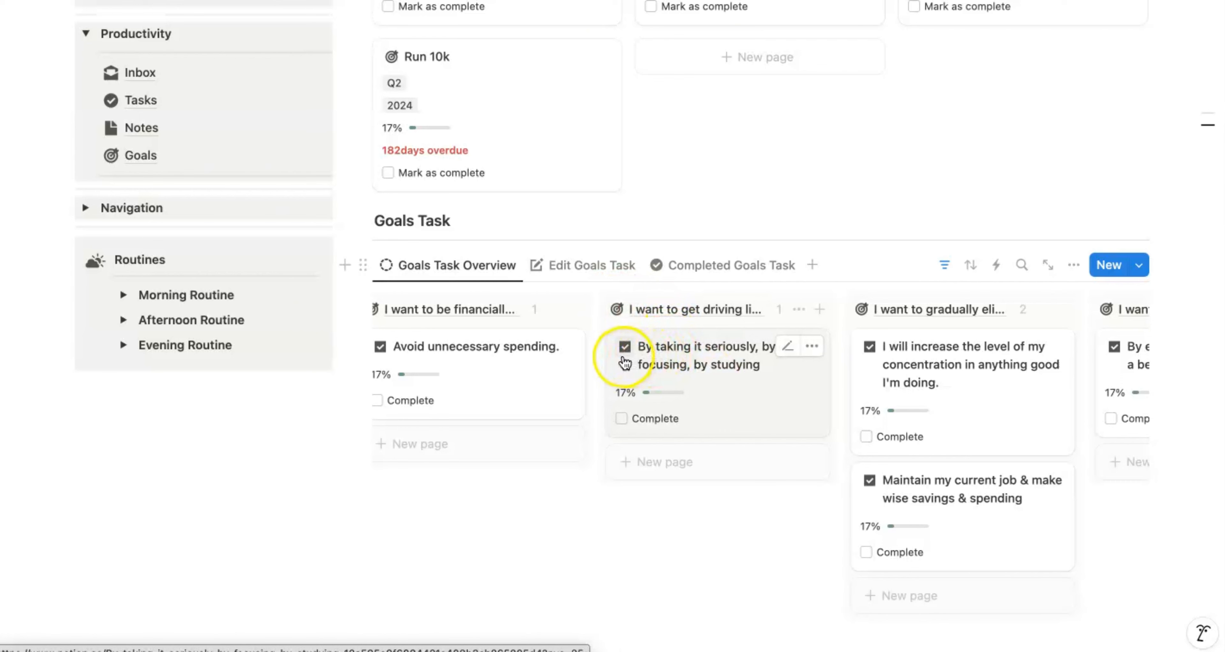
Step: Open the task about increasing concentration under the goal "I want to gradually eliminate distraction" on the Goals Task Overview board
left_click(689, 364)
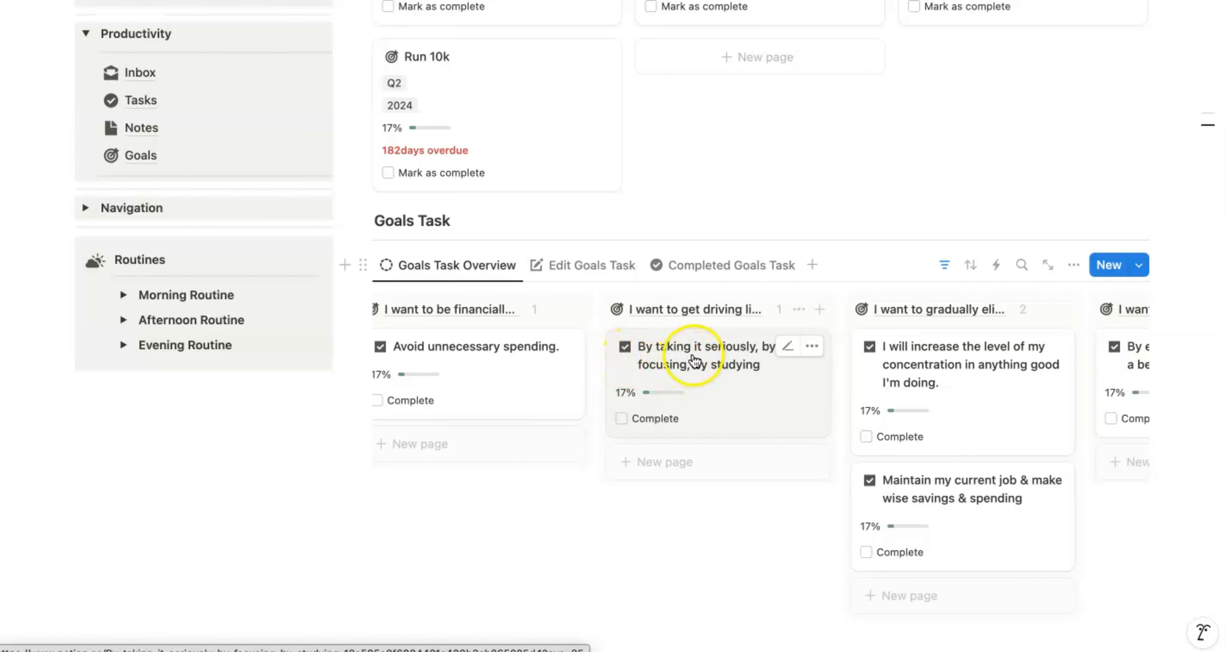
type(",")
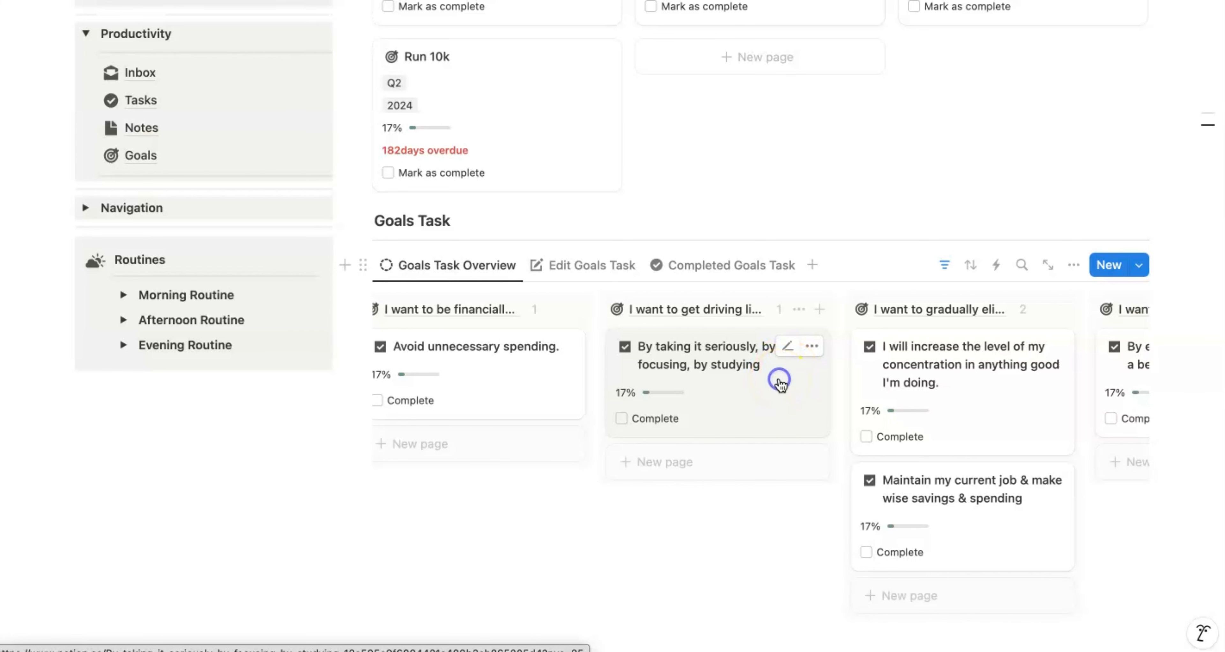
scroll(780, 385, "down", 2)
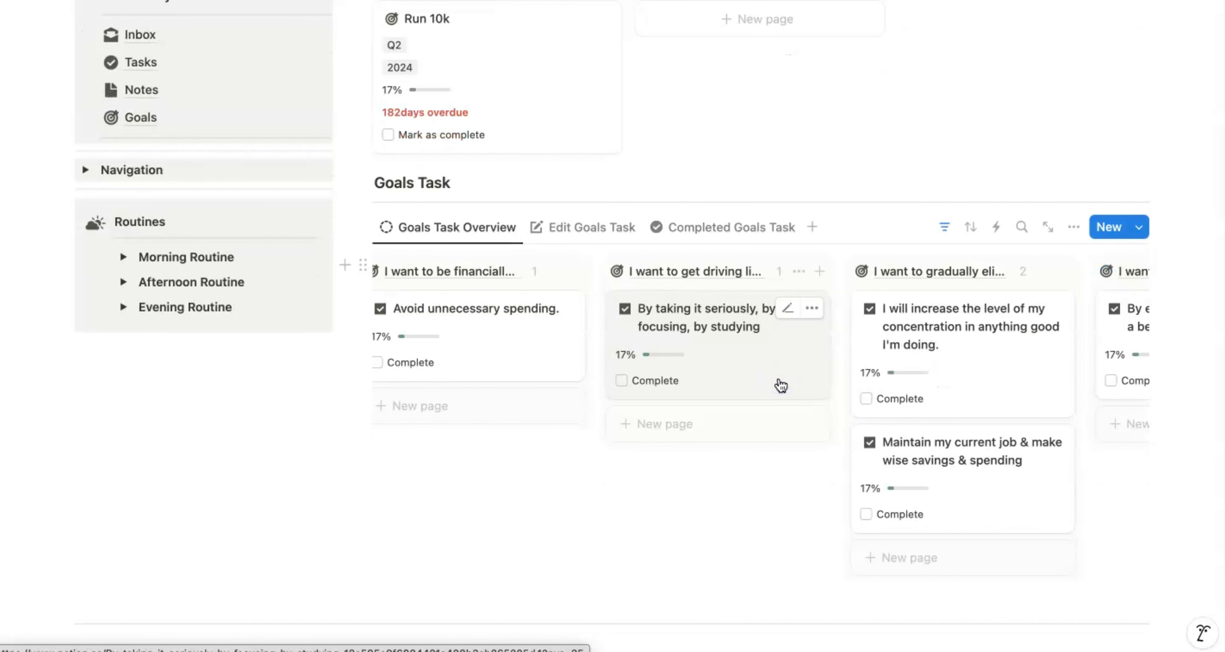
left_click(769, 374)
key("ctrl+shift+j")
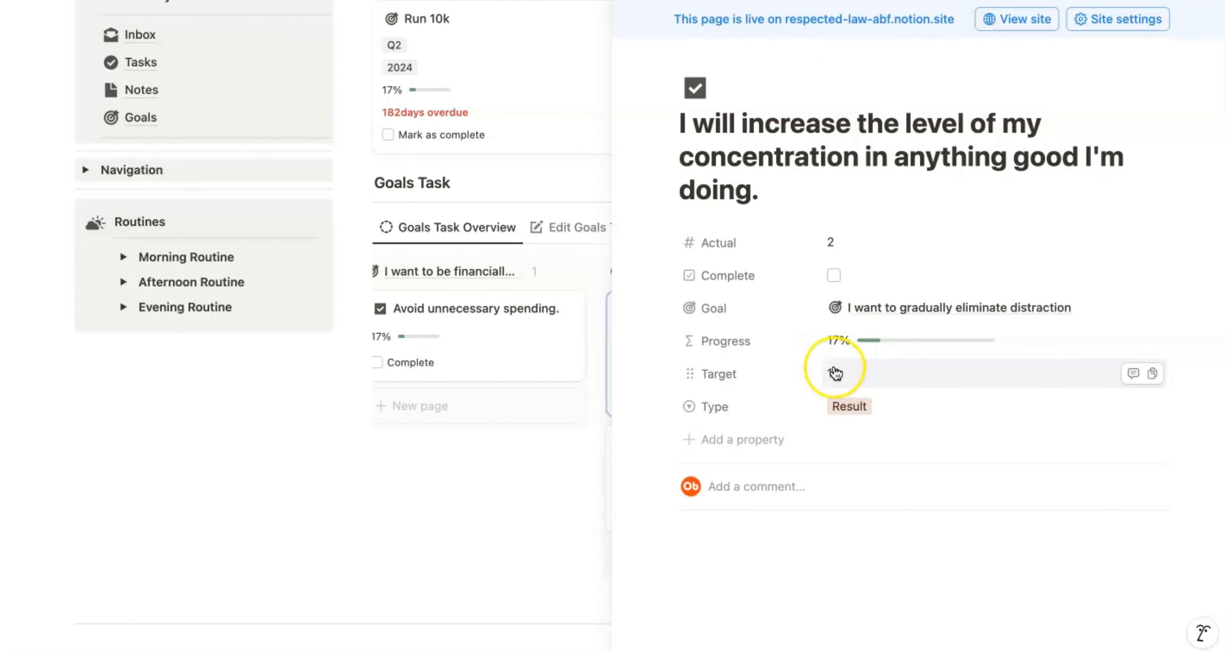
Step: Set the concentration task's Actual value to 5 and close its page
left_click(838, 245)
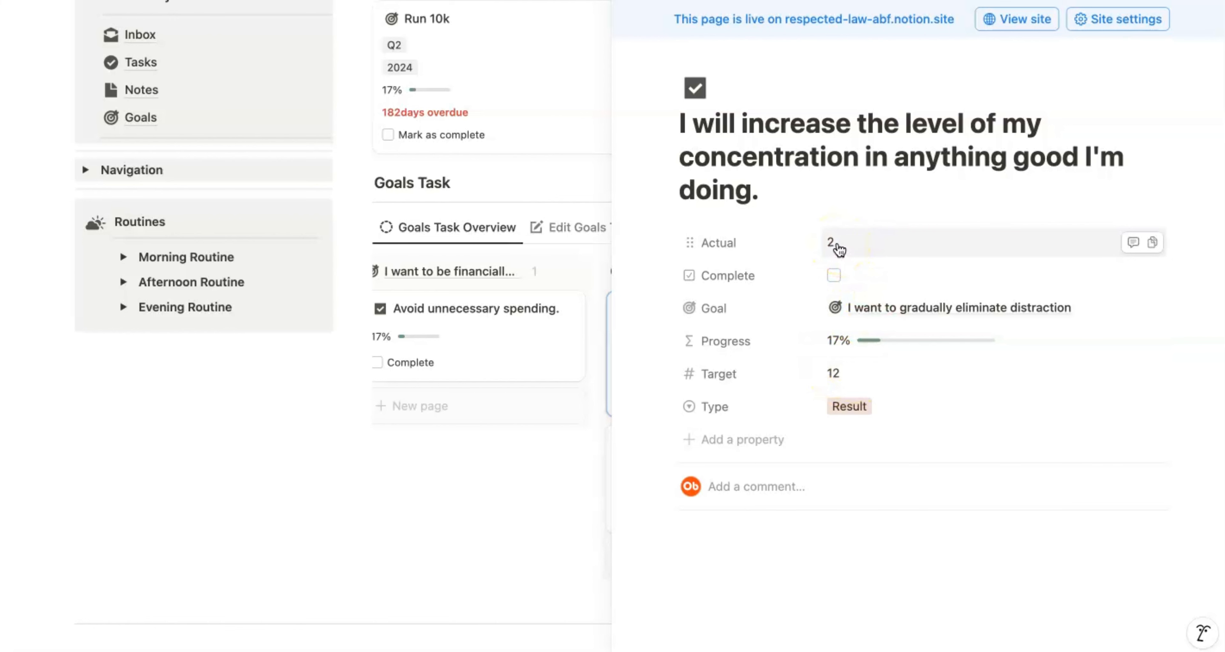
left_click(851, 248)
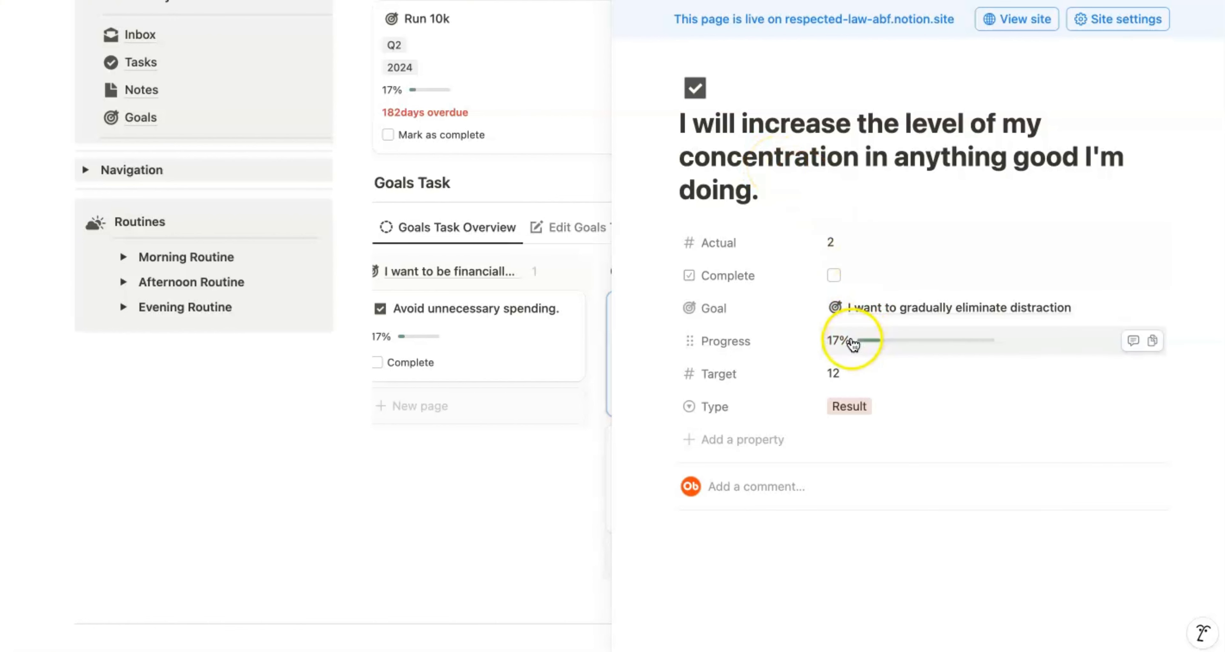
left_click(839, 242)
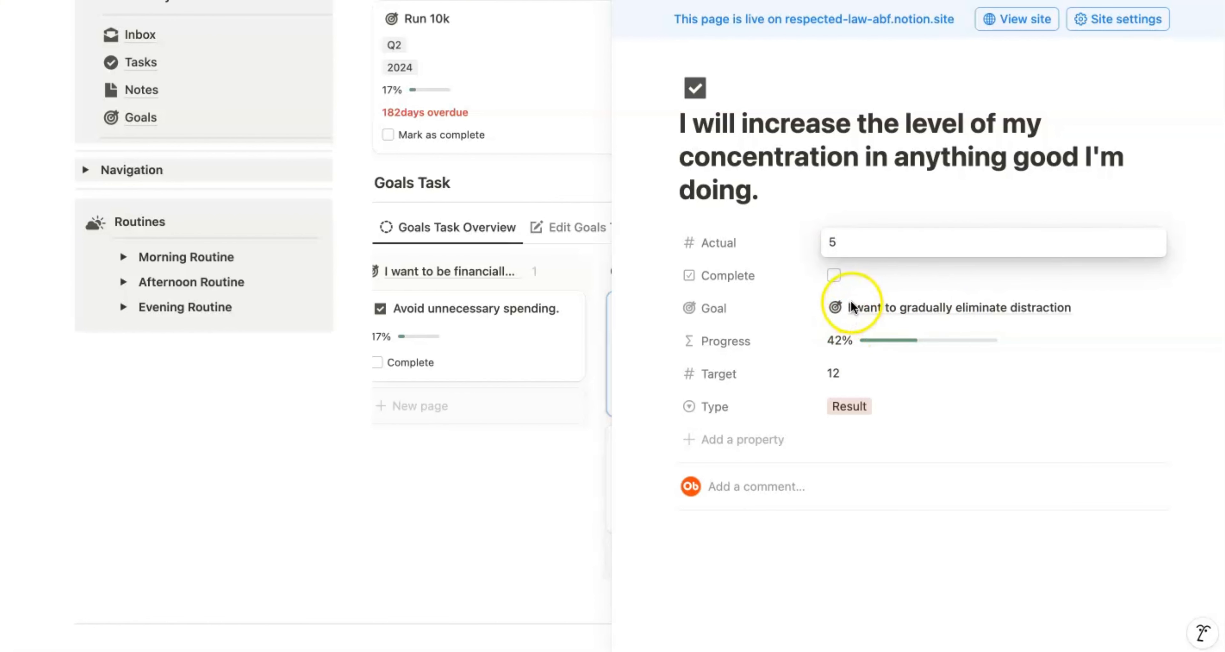
left_click(833, 203)
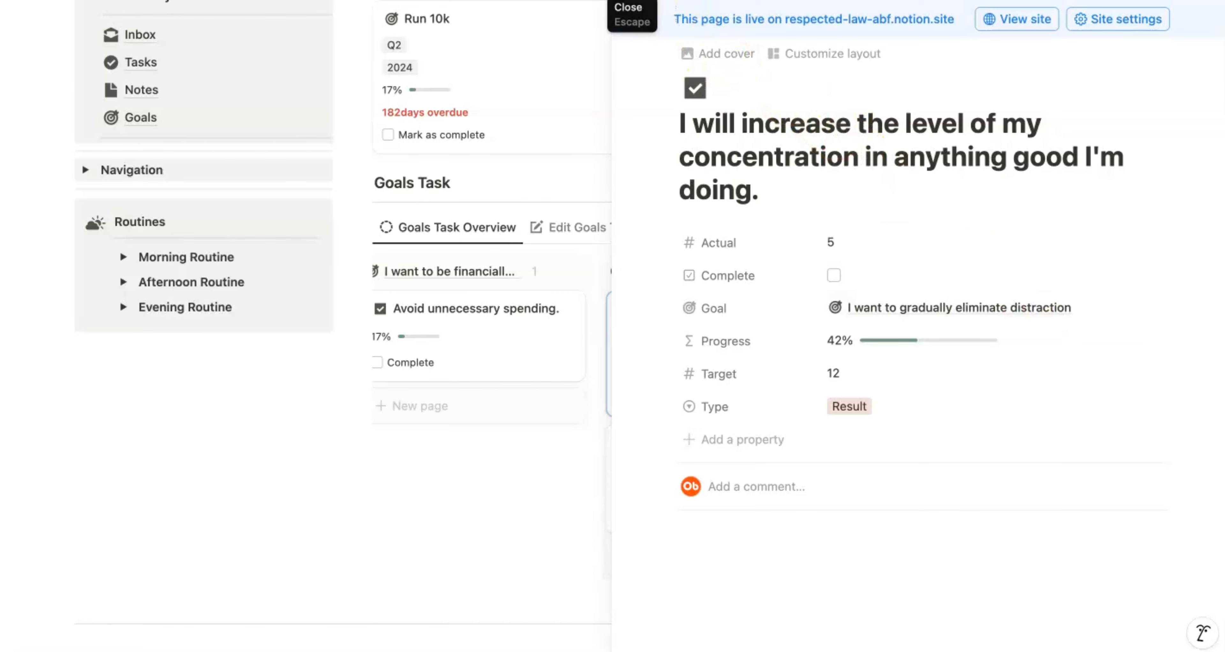
key("Escape")
Step: Check the concentration task's progress on the Goals Task Overview board and review the goal cards above it
scroll(697, 98, "up", 5)
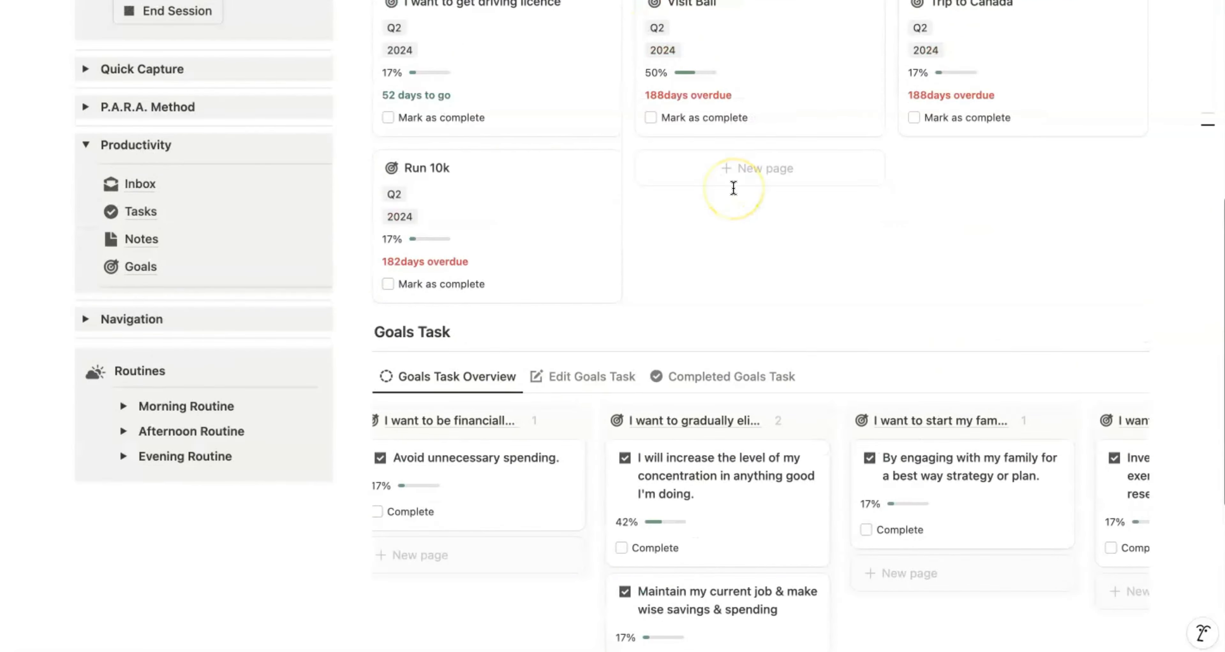
scroll(733, 188, "up", 8)
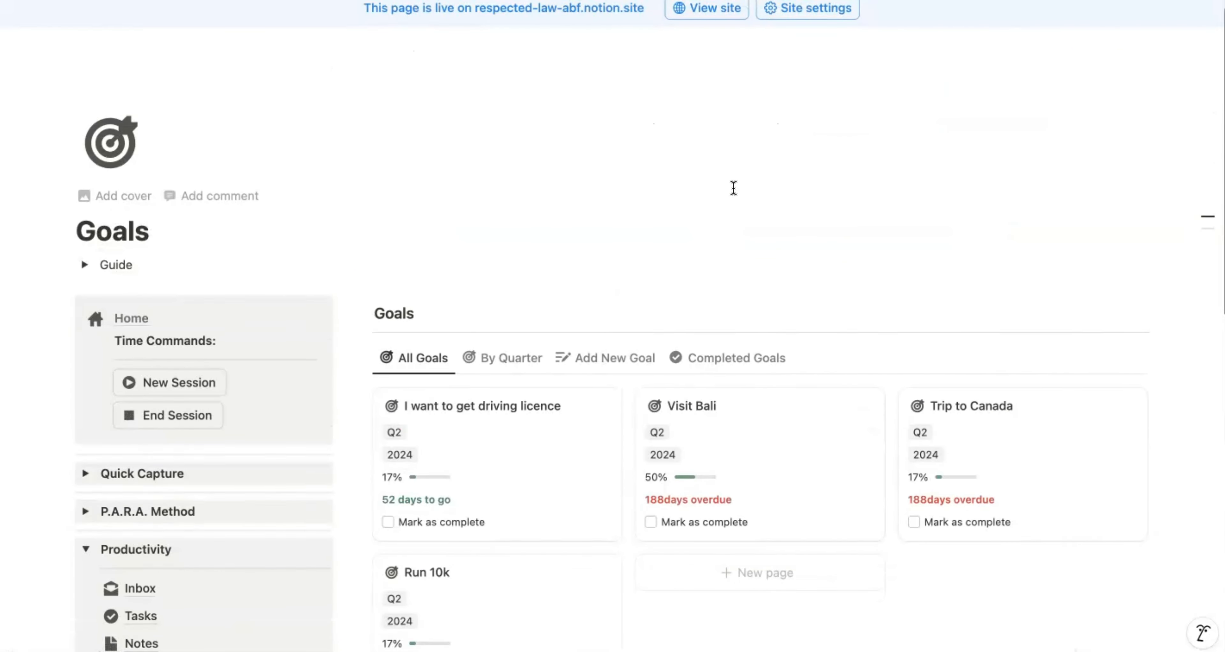
scroll(734, 188, "down", 12)
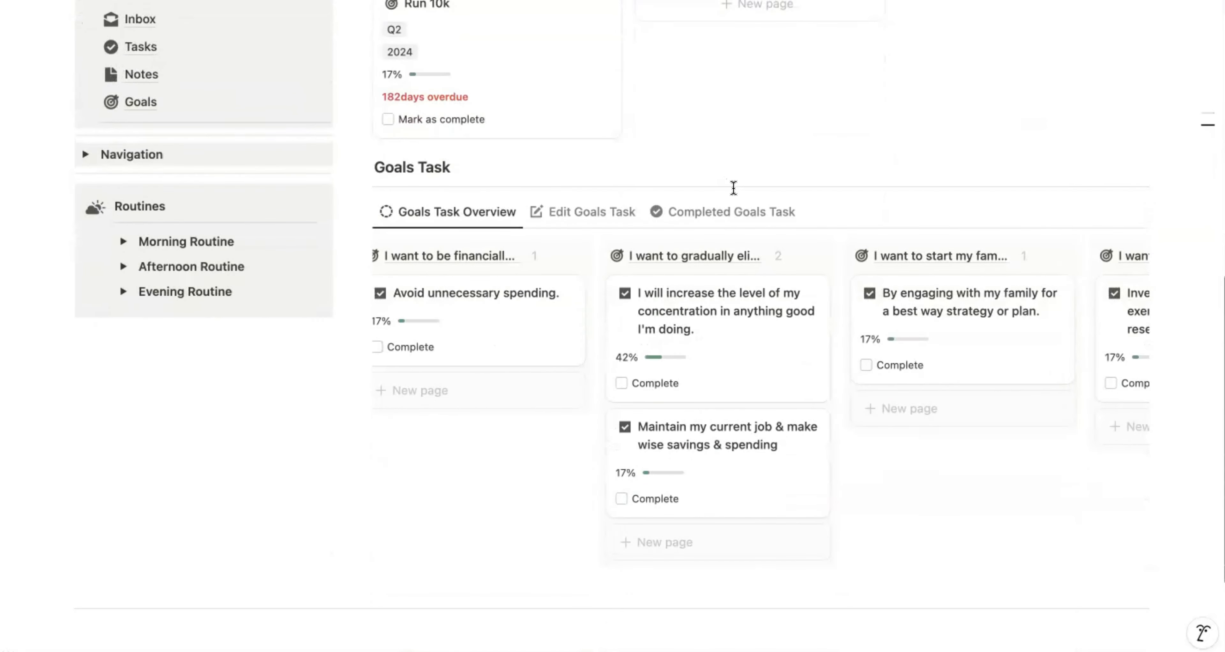
scroll(733, 188, "down", 2)
scroll(734, 188, "up", 4)
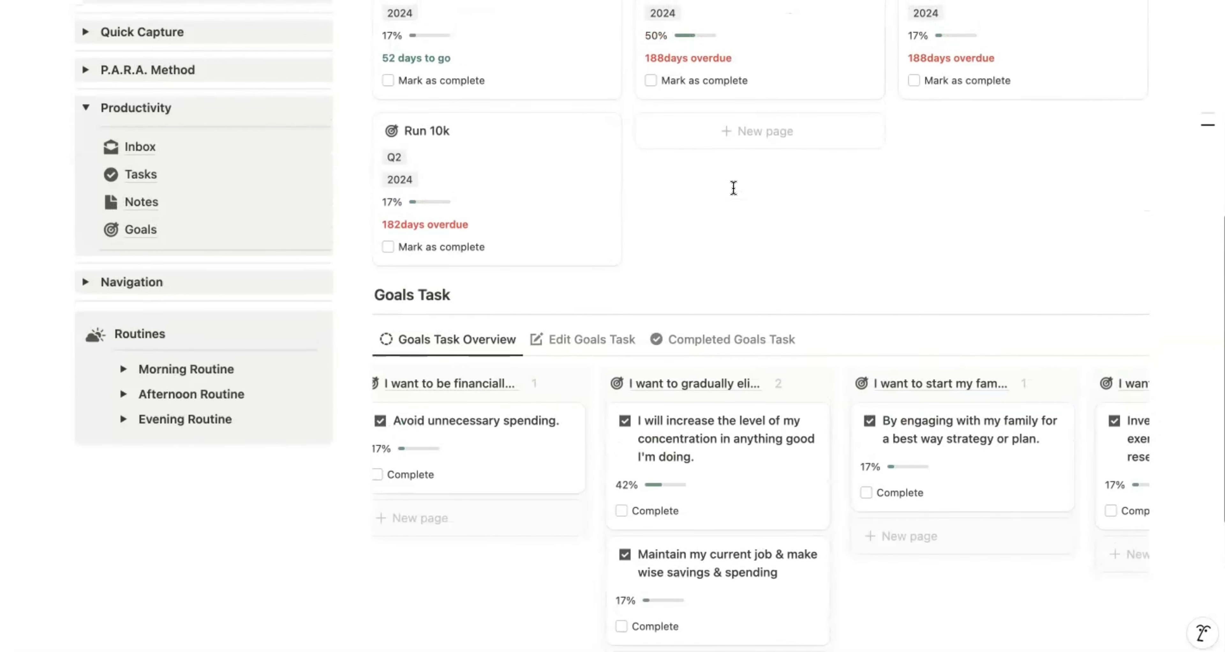
scroll(702, 281, "down", 1)
scroll(701, 281, "up", 1)
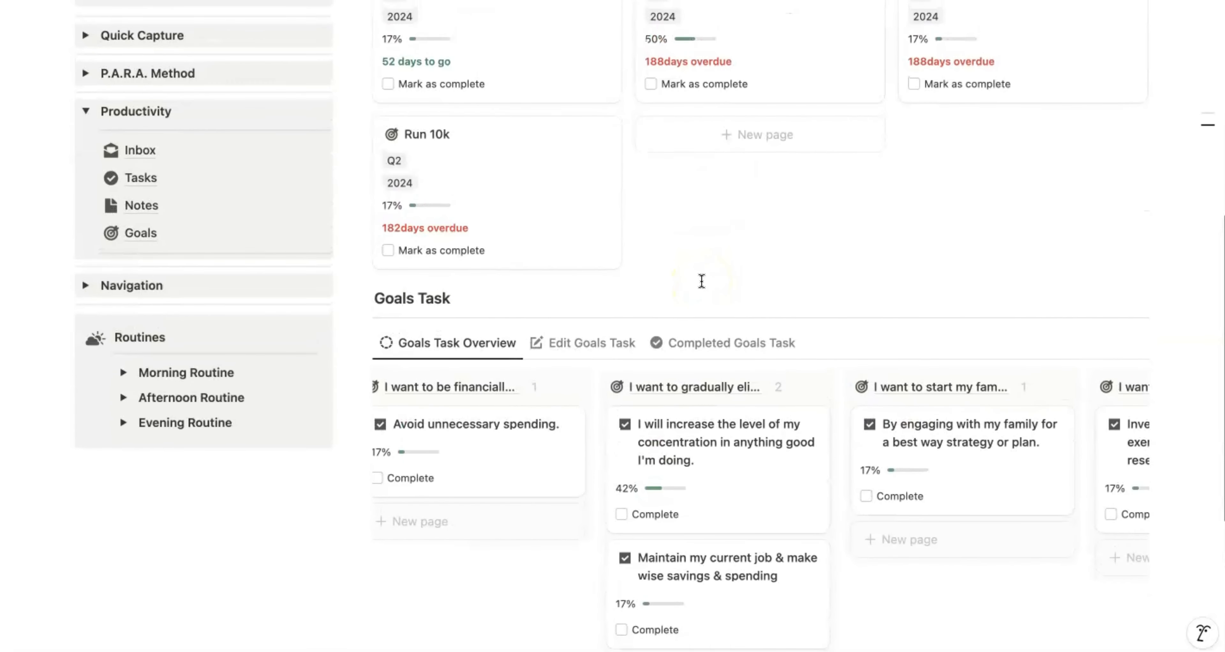
scroll(702, 281, "down", 2)
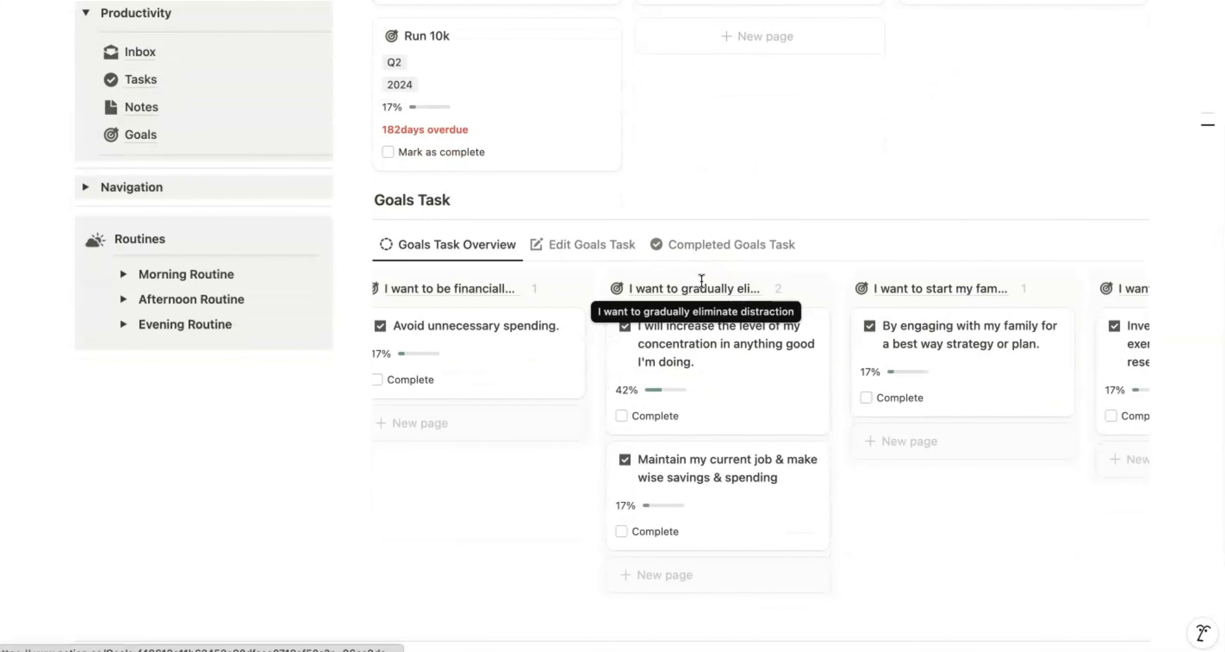
scroll(702, 281, "up", 2)
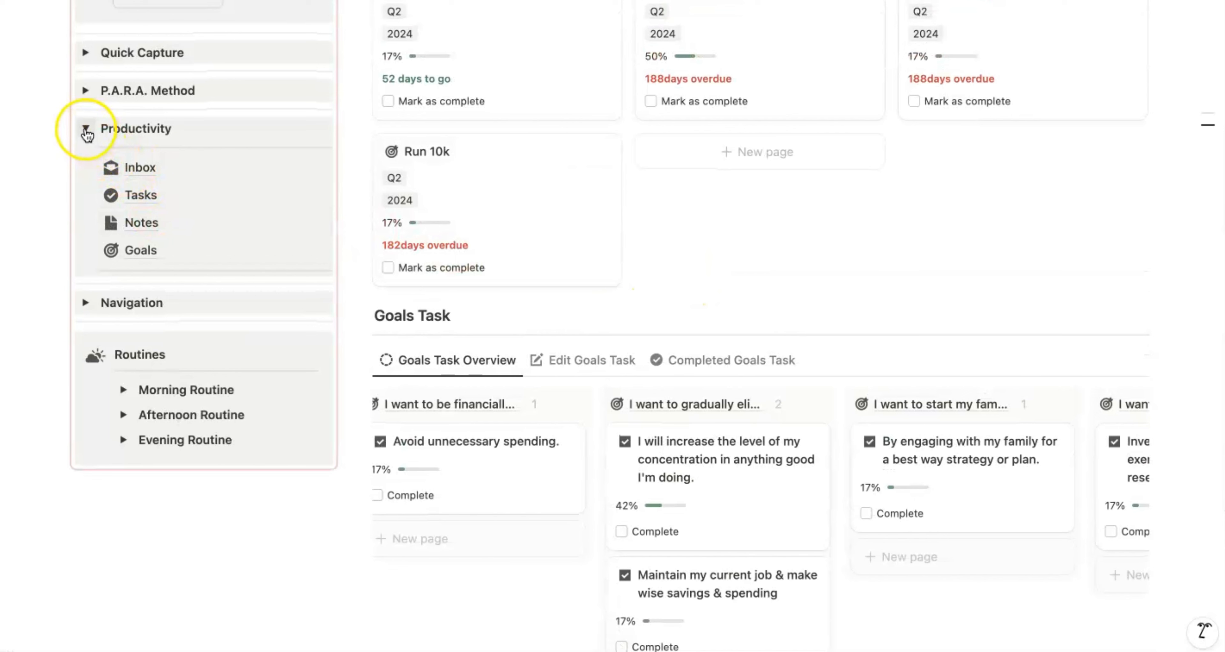
Step: Collapse the Productivity section of the page's navigation block and return to the All Goals cards
left_click(86, 131)
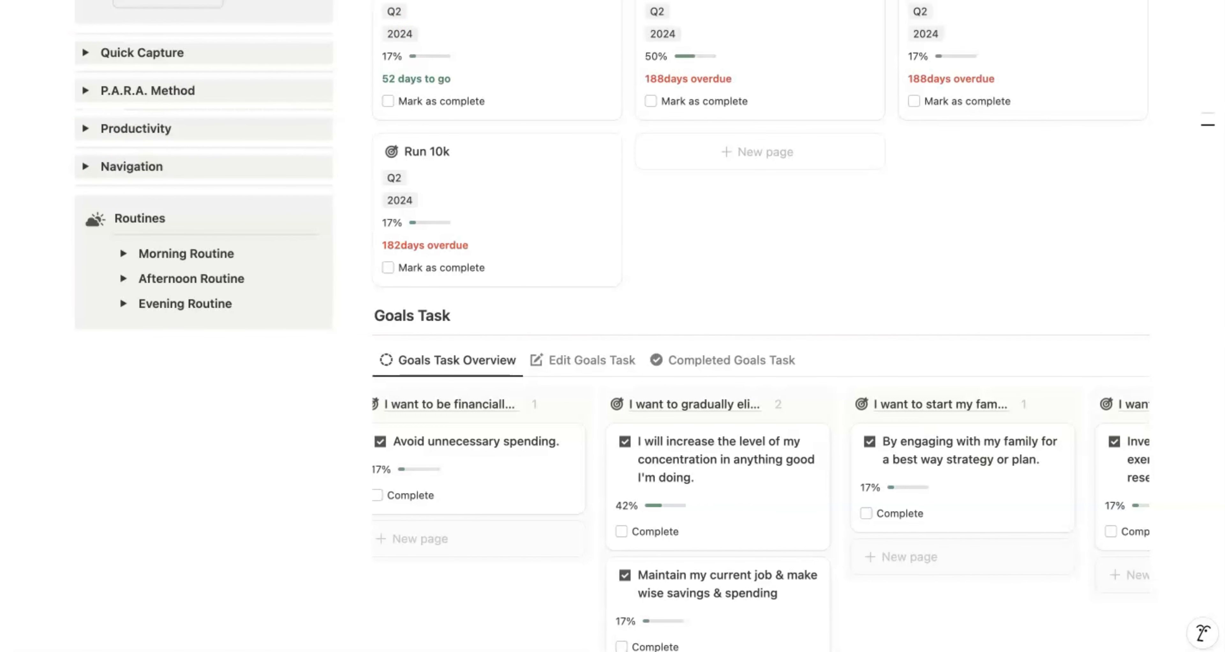
scroll(670, 123, "up", 2)
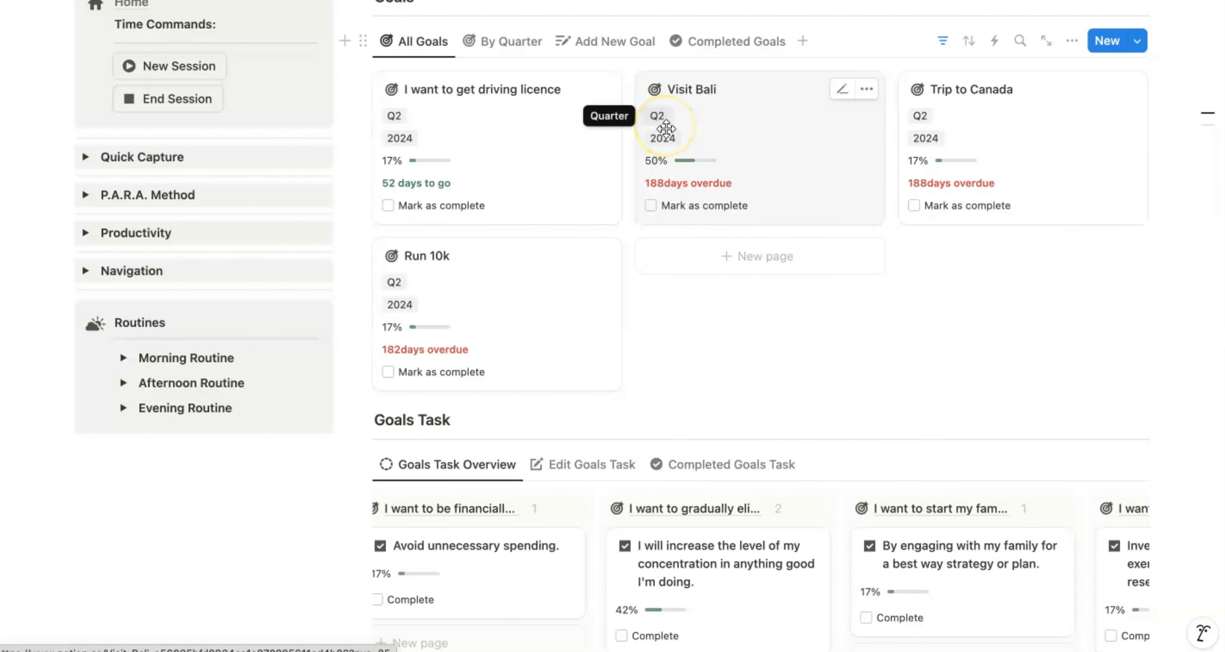
scroll(719, 220, "up", 4)
scroll(719, 220, "down", 3)
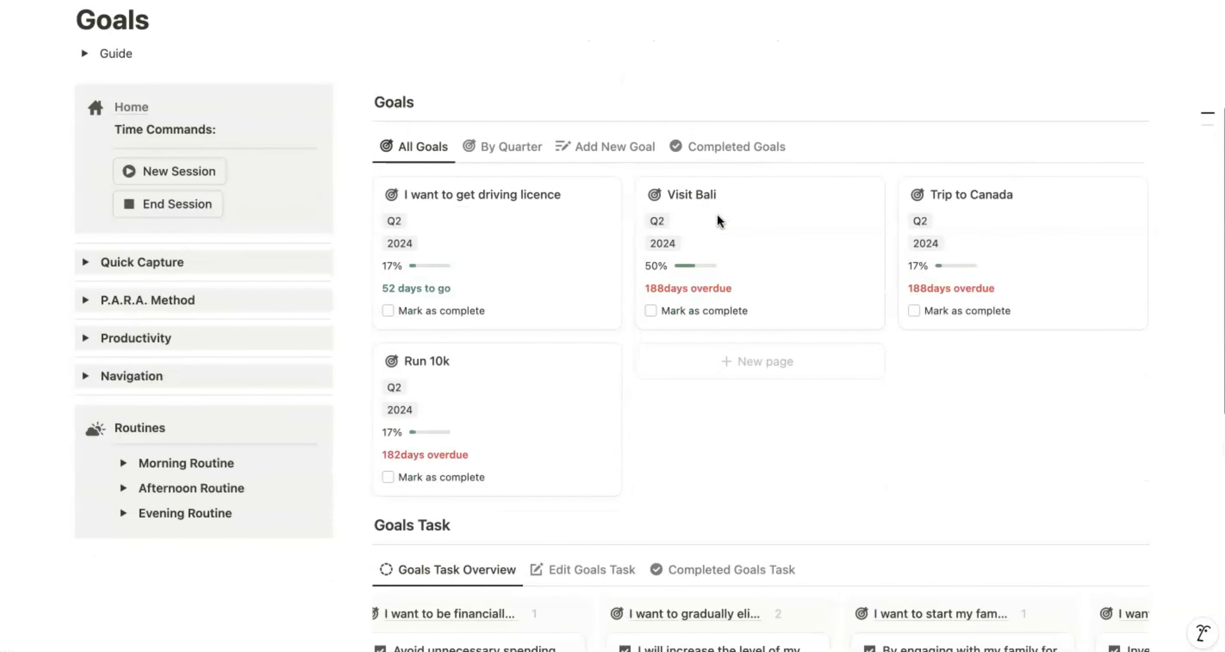
scroll(720, 220, "down", 1)
scroll(719, 220, "up", 3)
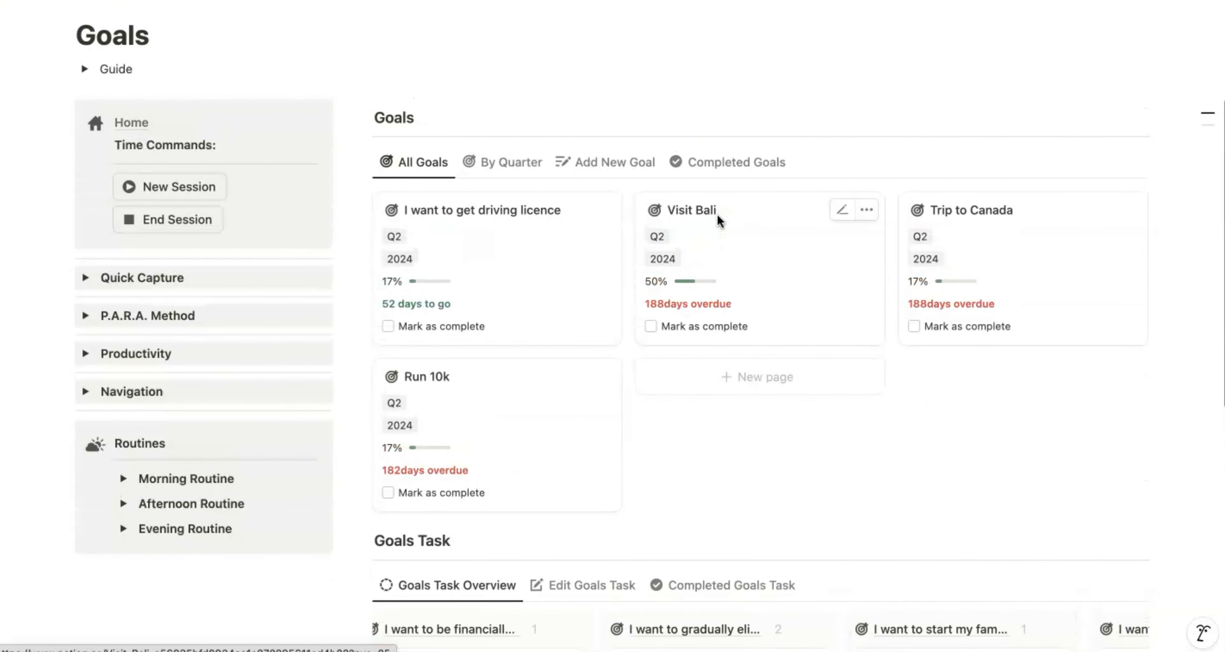
scroll(719, 220, "down", 1)
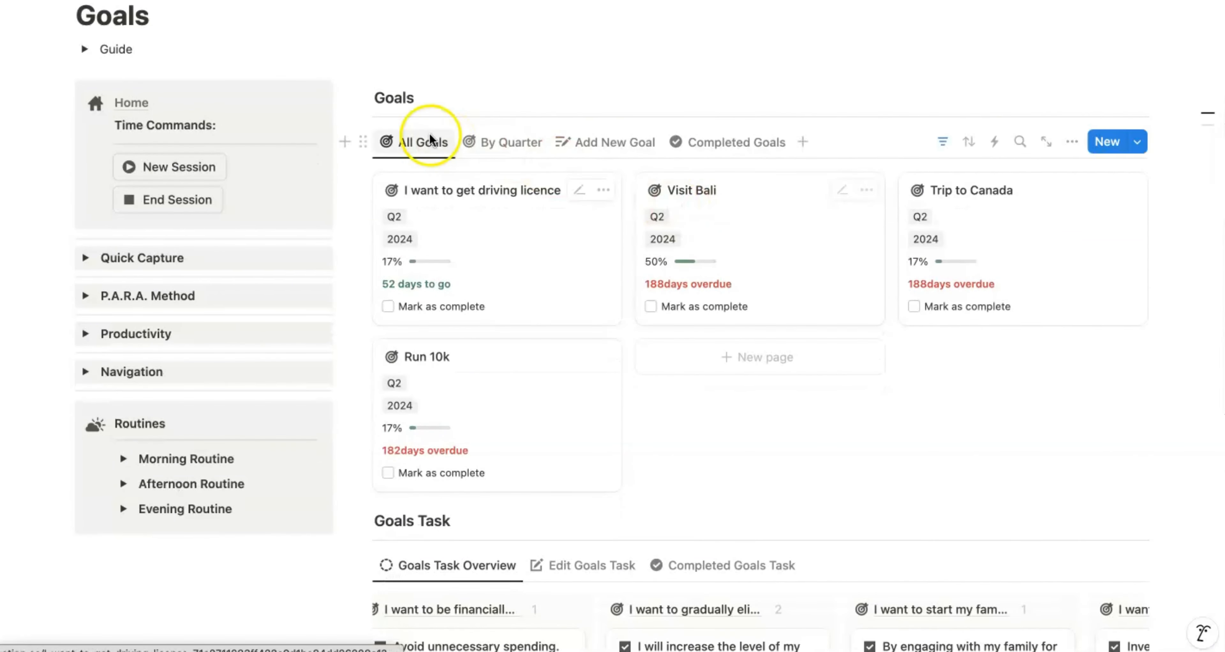
Step: Look through the By Quarter, Add New Goal and Completed Goals views of the Goals database and return to All Goals
left_click(508, 138)
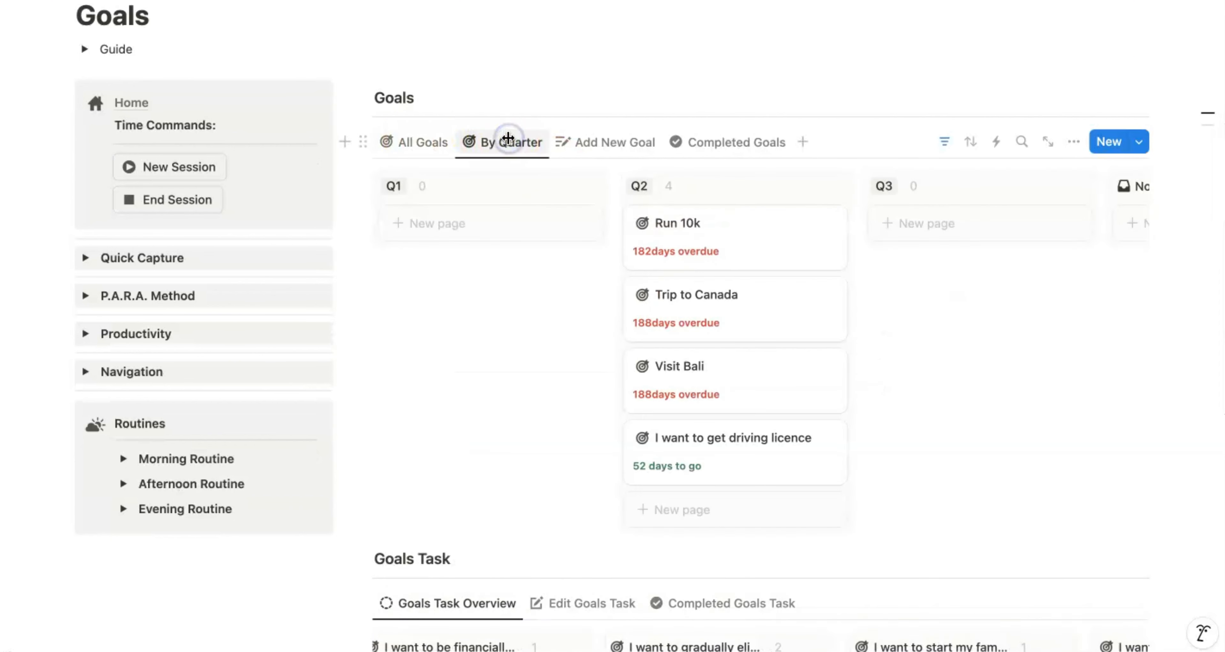
left_click(605, 141)
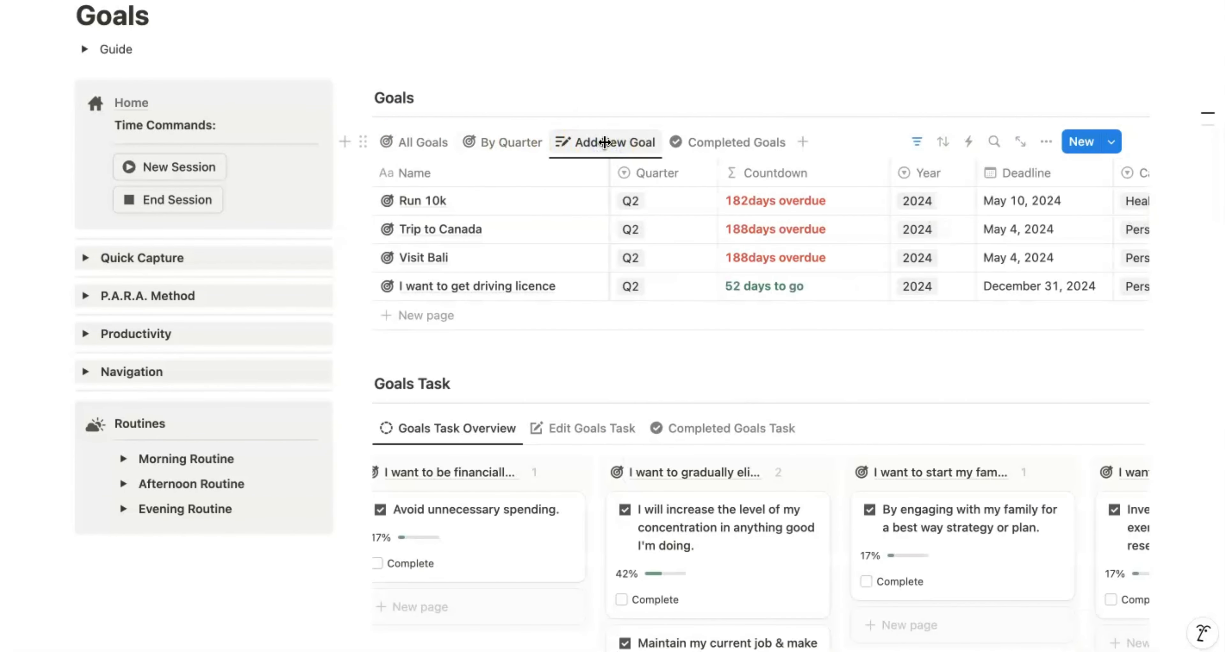
left_click(732, 139)
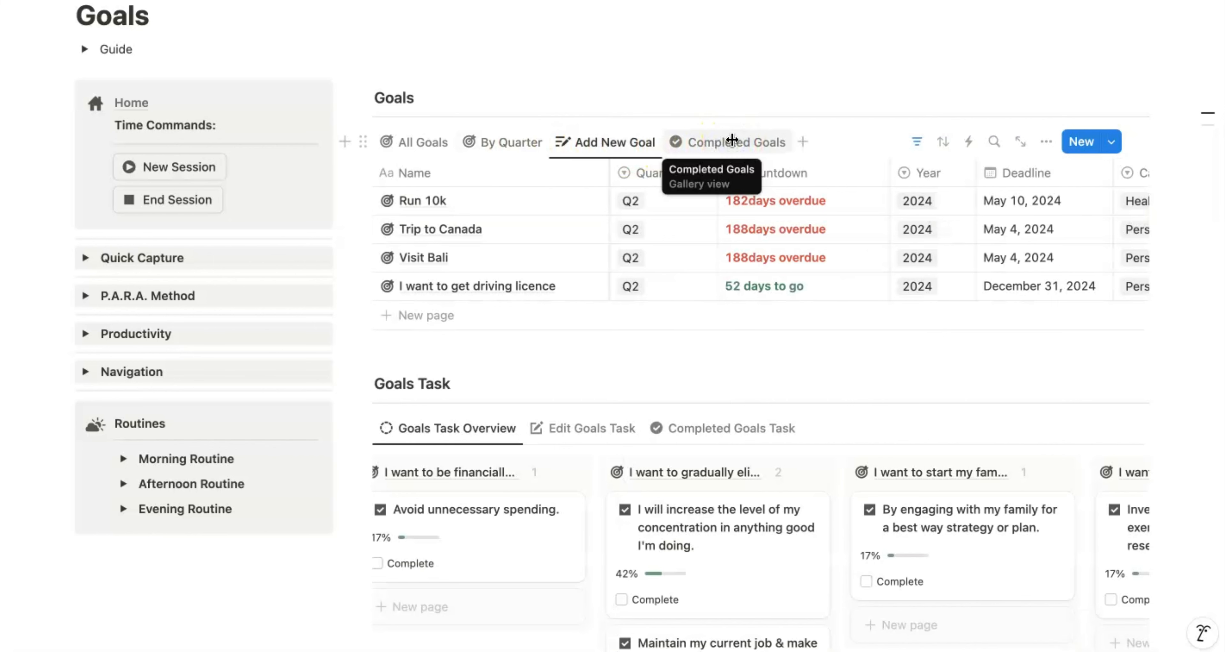
left_click(732, 139)
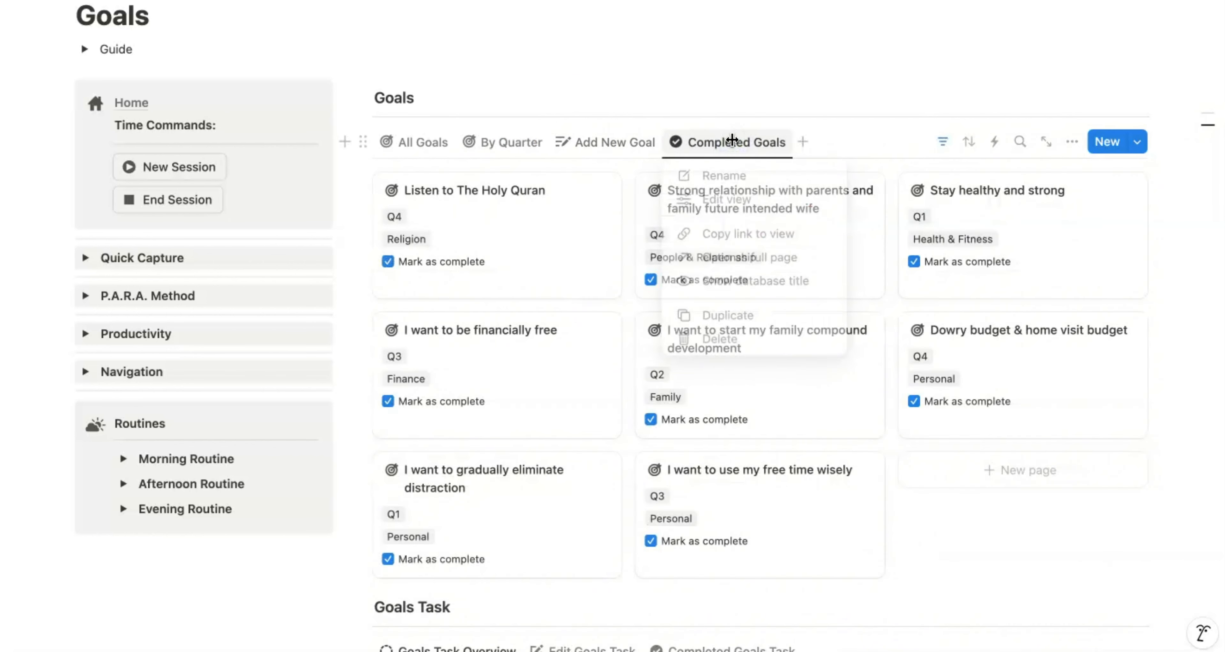
left_click(732, 141)
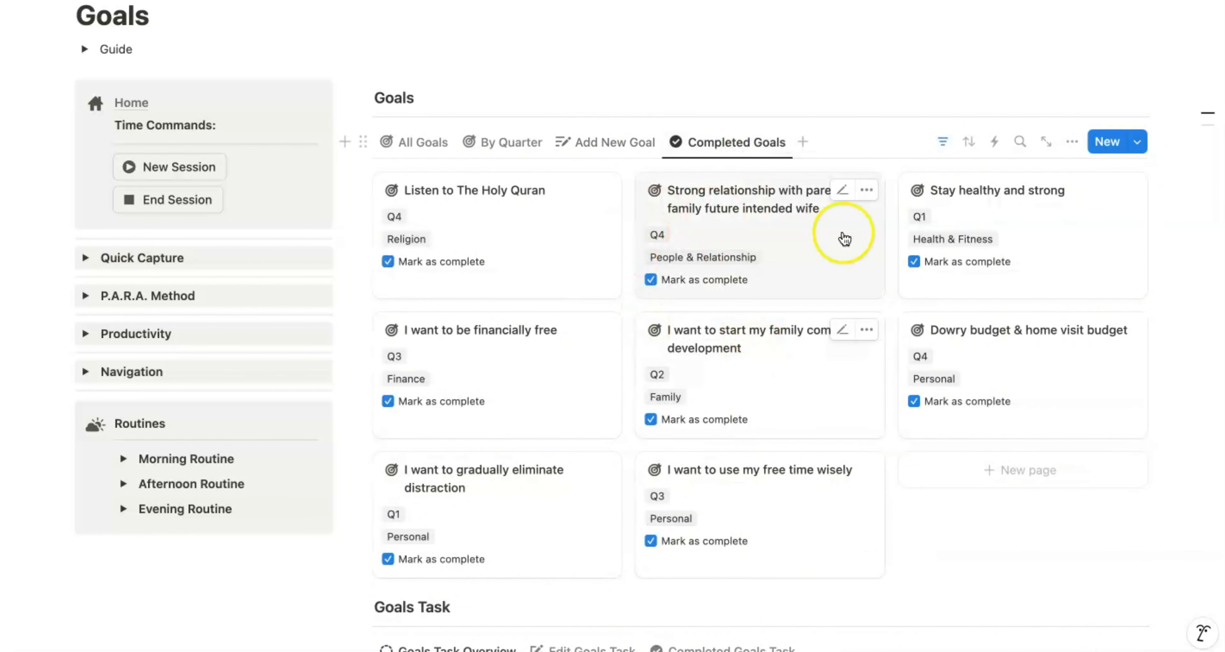
left_click(612, 152)
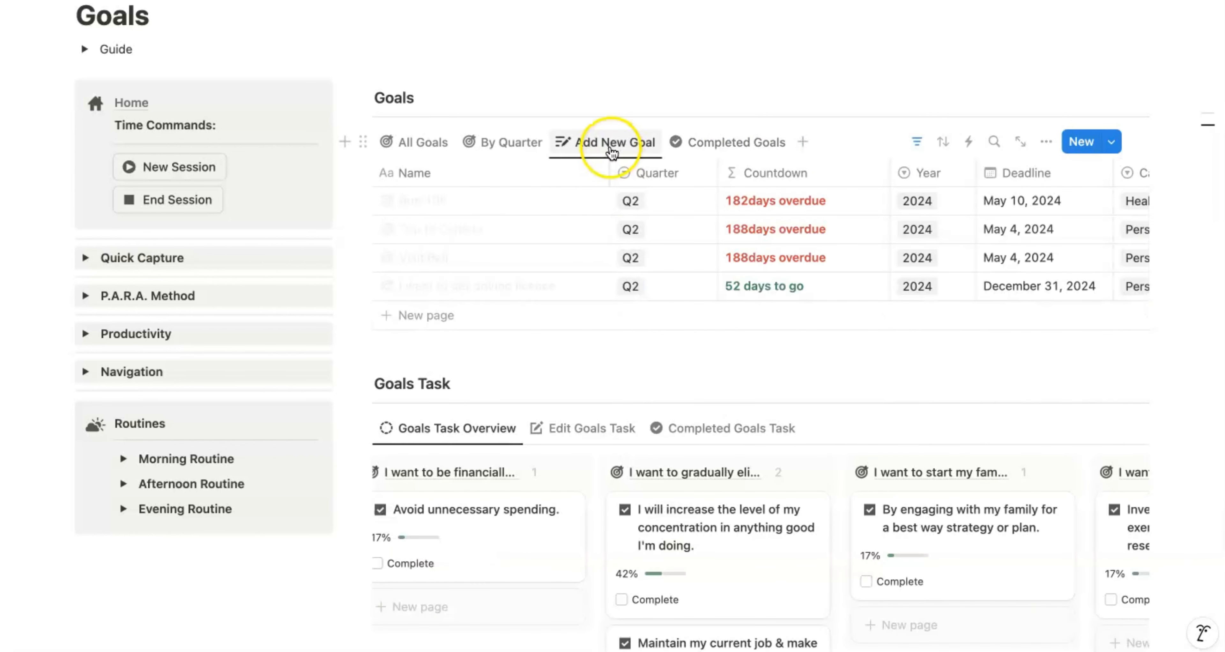
left_click(423, 145)
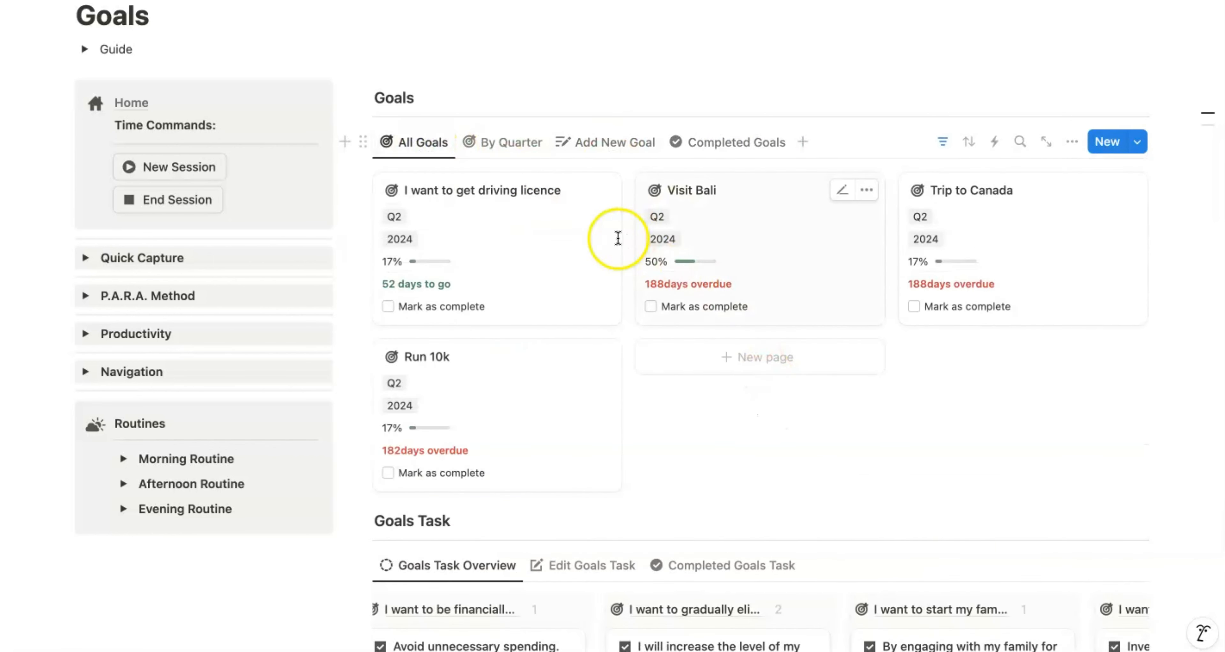
Step: Add a new goal page from the All Goals gallery and title it "New Goal Test"
scroll(725, 410, "down", 2)
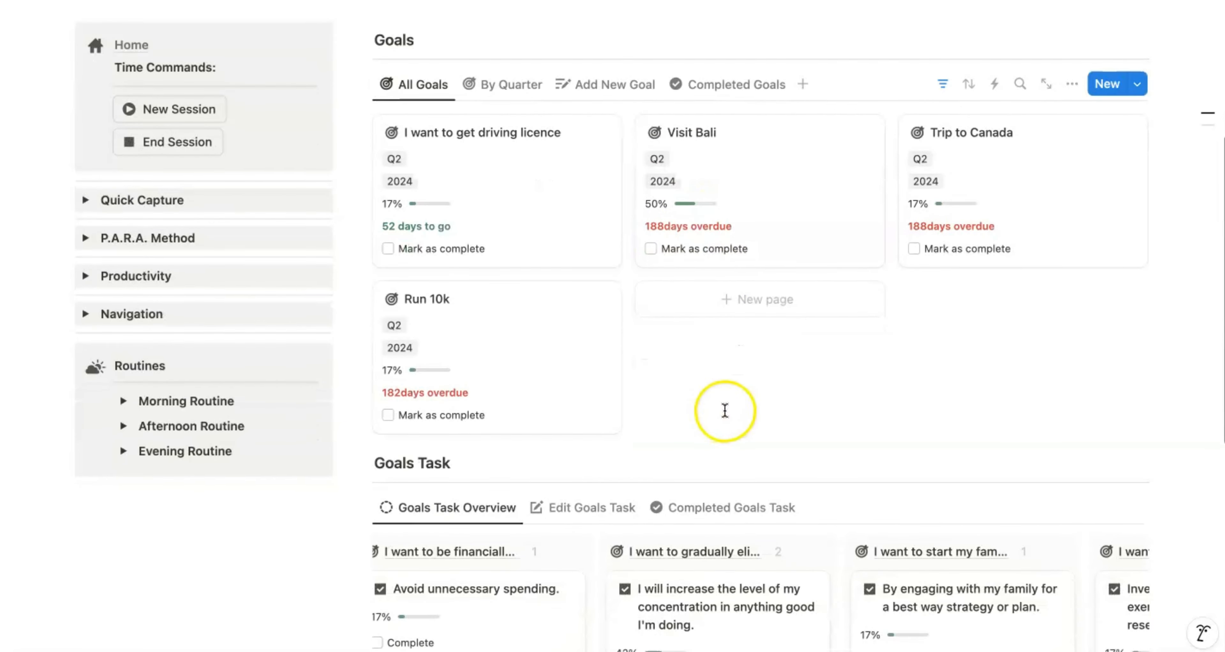
left_click(740, 310)
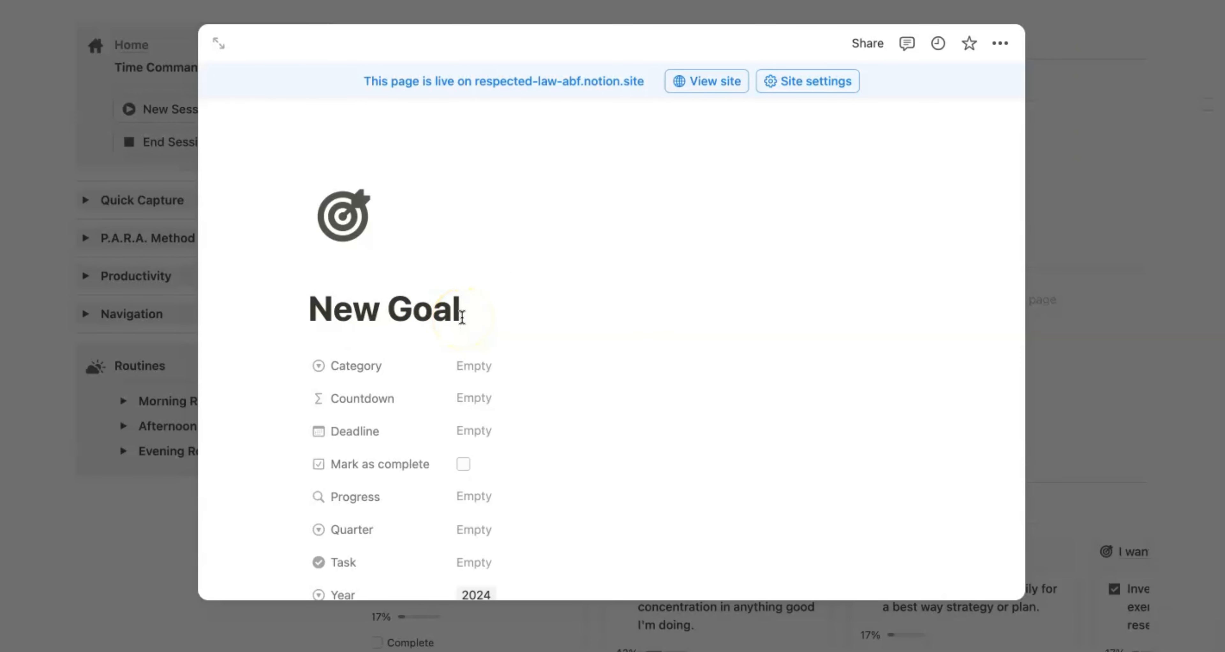
type("Test")
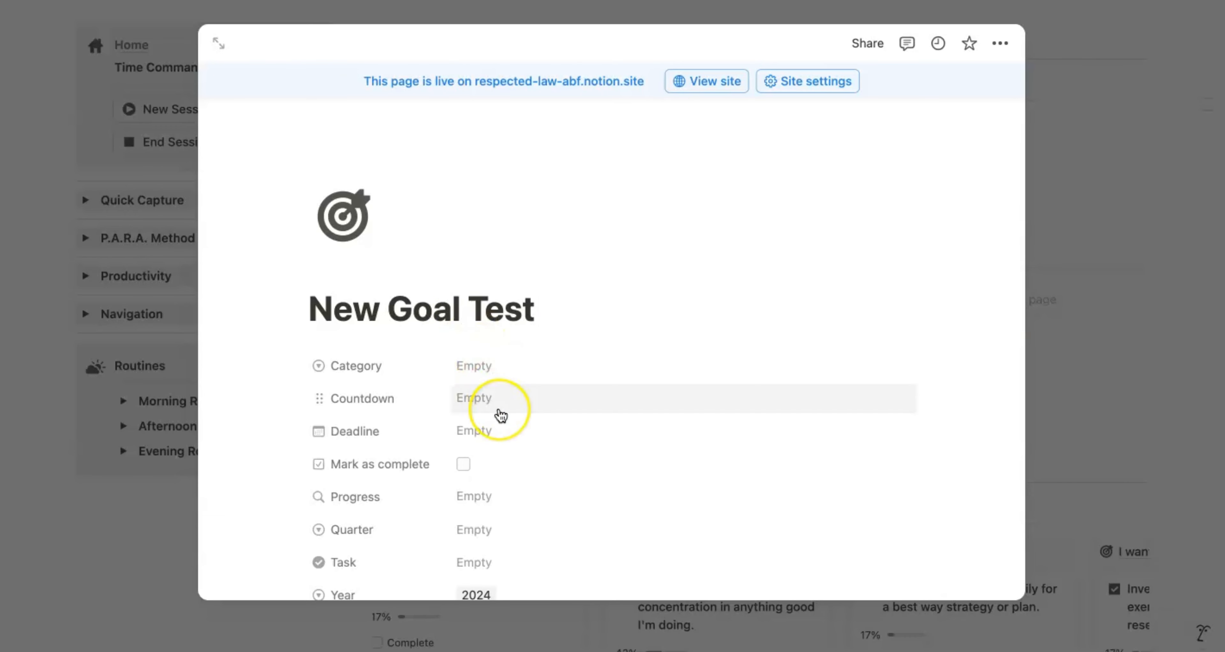
Step: Set the new goal's Category to Finance and its Deadline to November 30, 2024
scroll(500, 413, "down", 3)
left_click(481, 287)
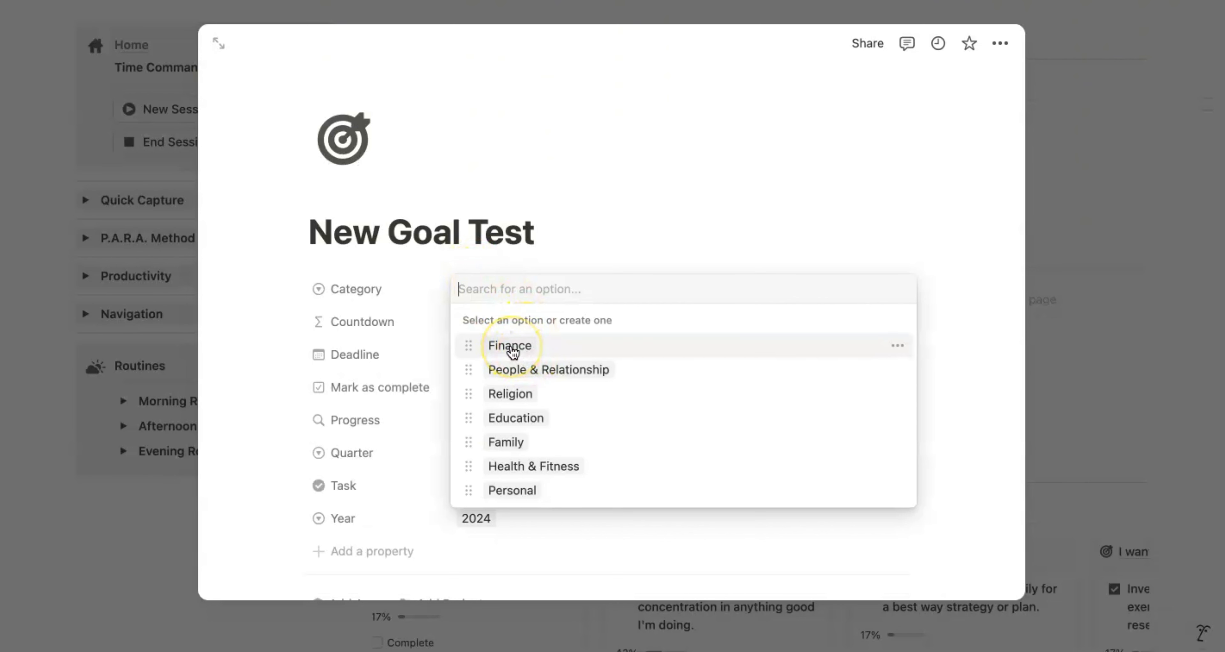
left_click(511, 348)
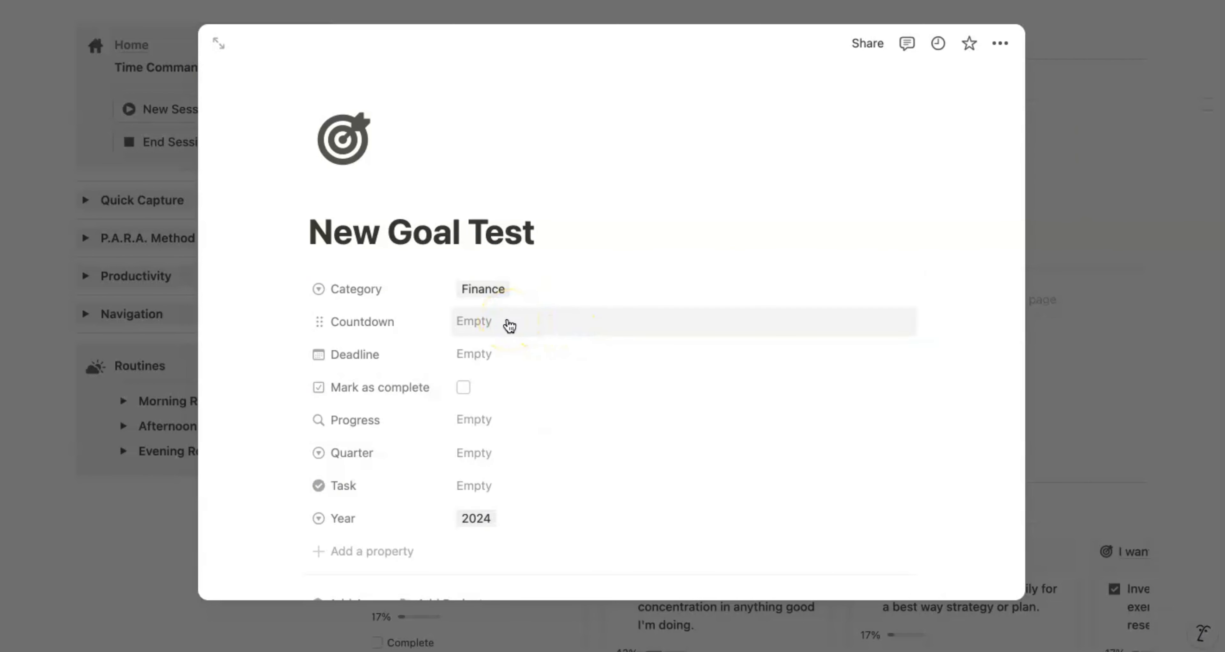
left_click(492, 353)
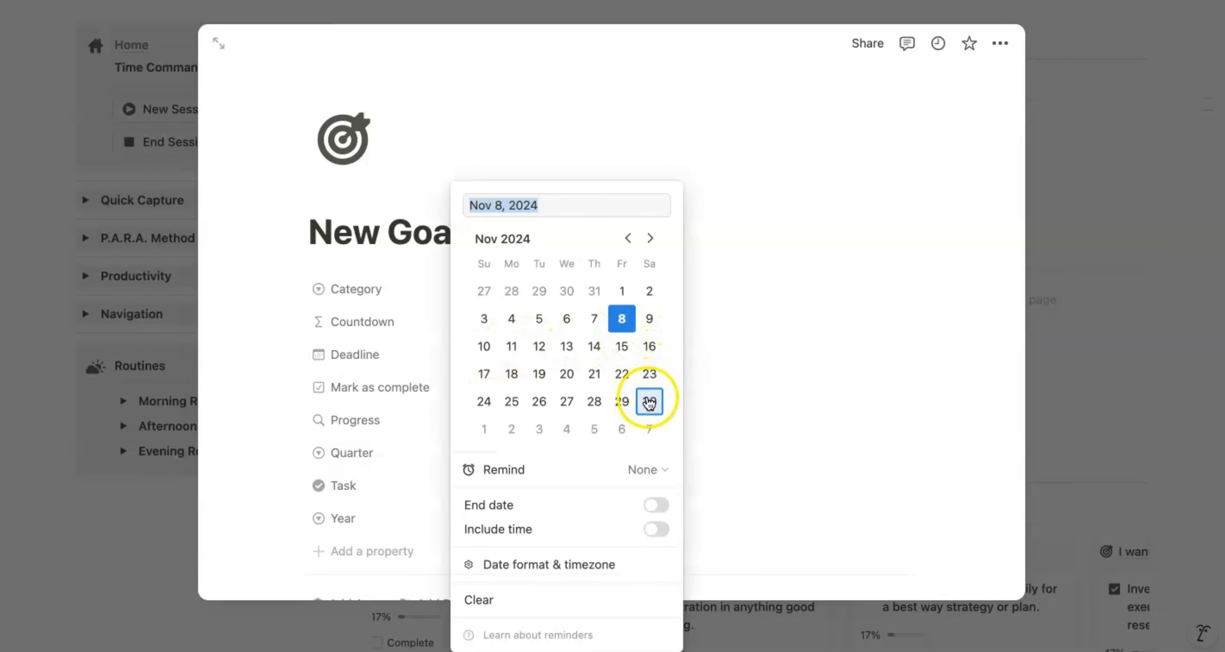
left_click(648, 402)
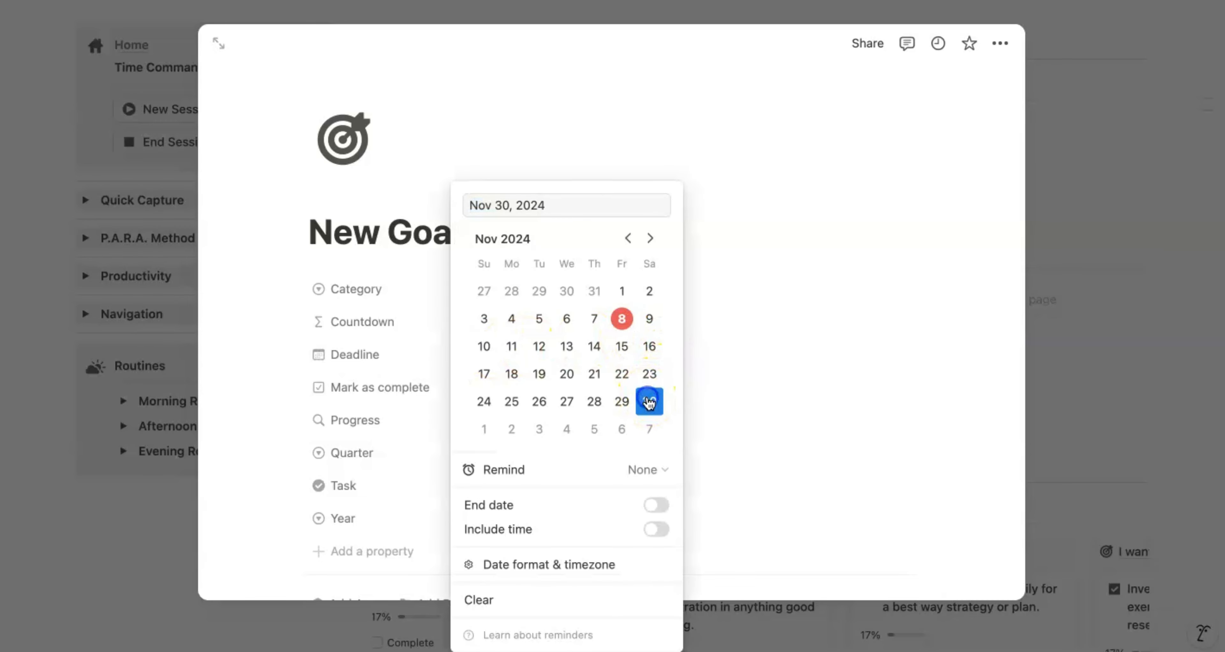
left_click(749, 358)
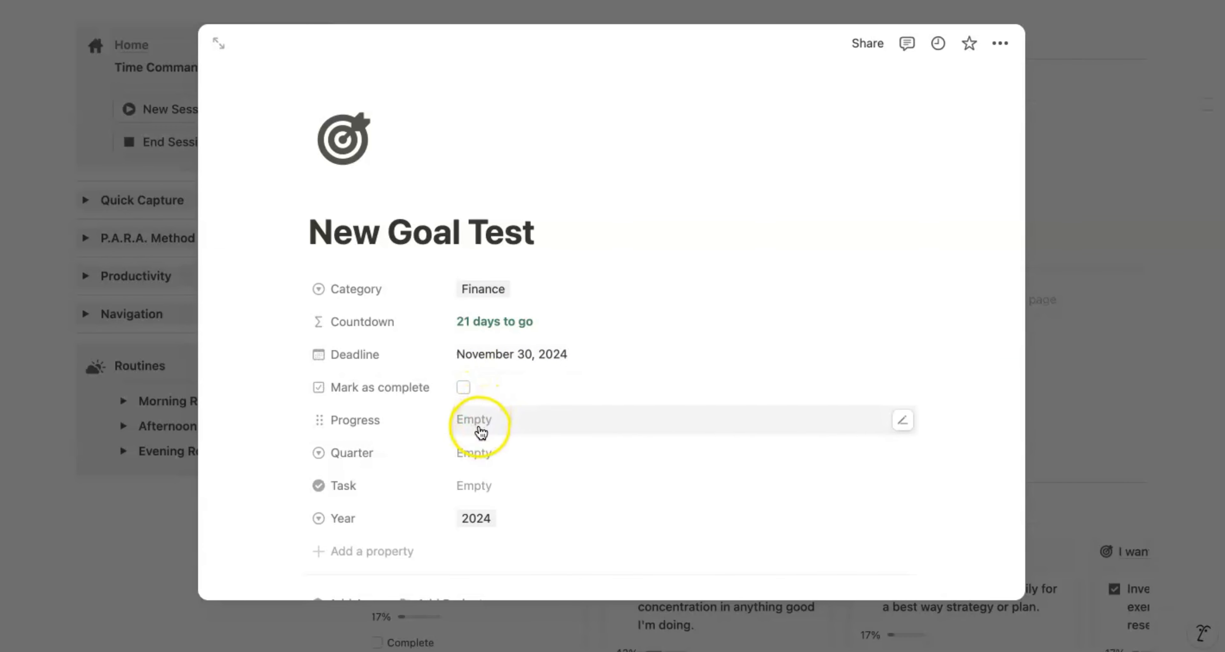
Step: Set the new goal's Quarter to Q4 and link the existing Bali prep task to it, keeping the Year at 2024
left_click(483, 452)
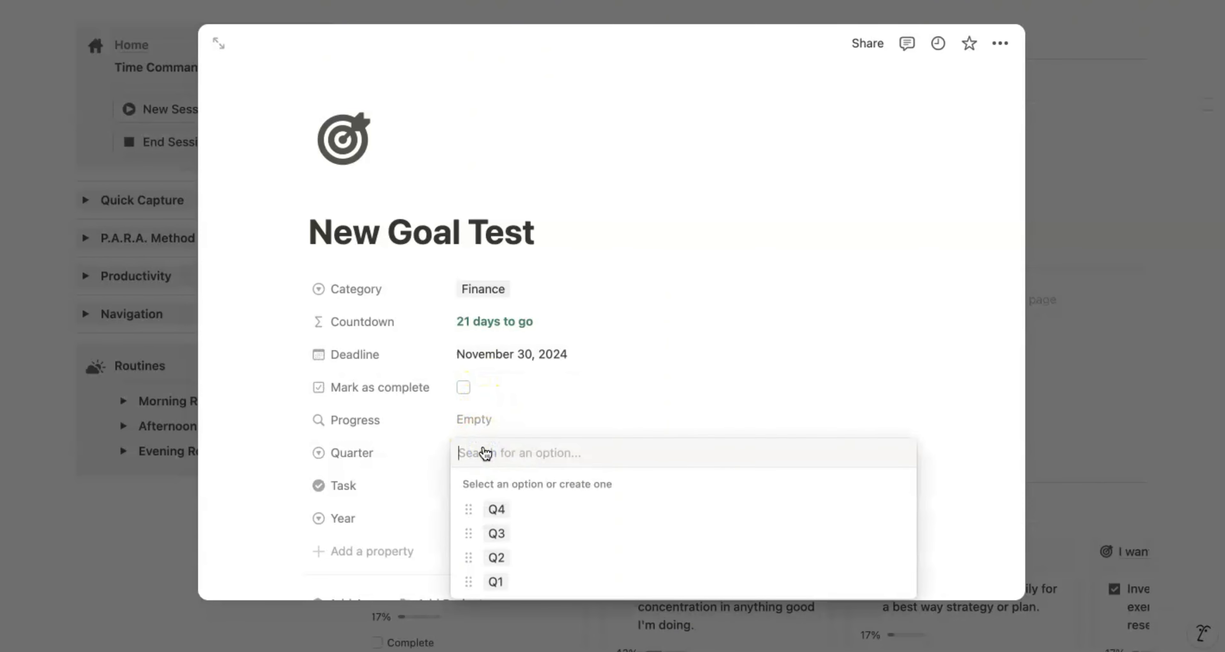
left_click(506, 507)
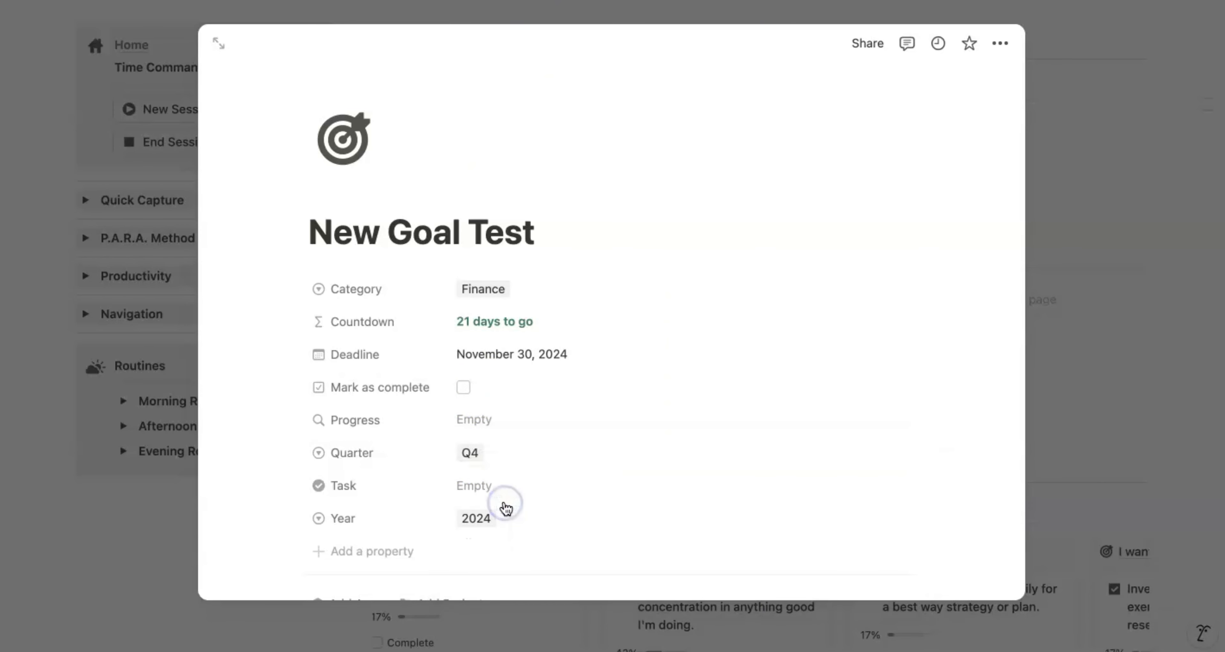
scroll(504, 509, "down", 2)
left_click(478, 436)
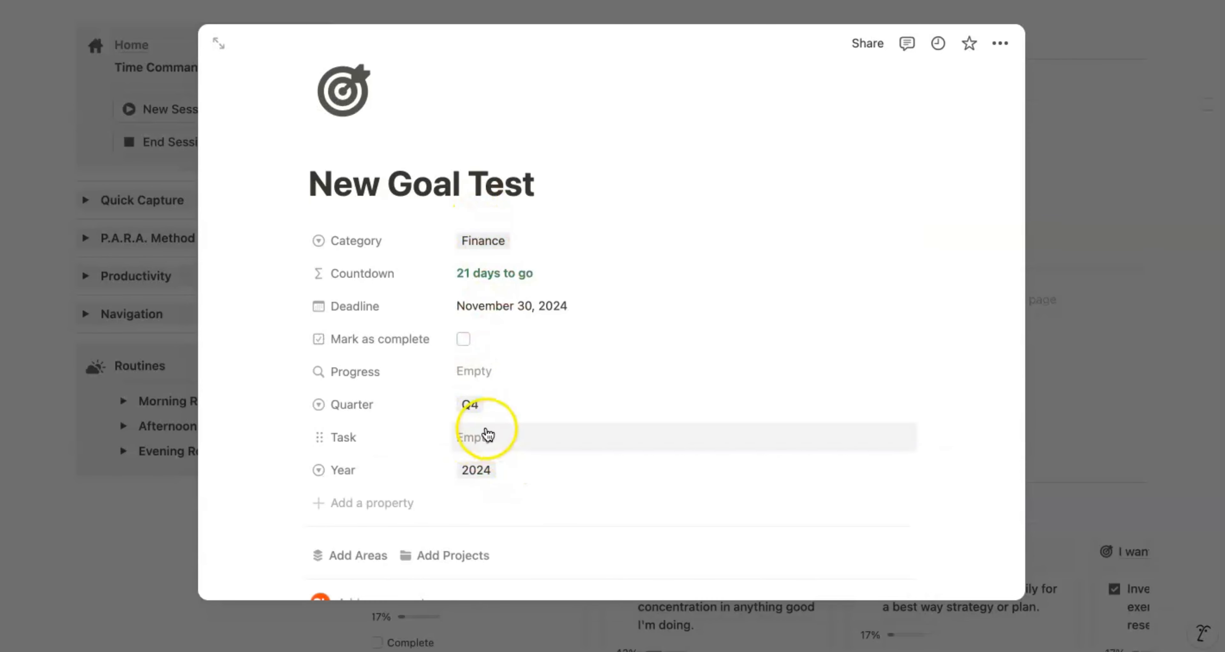
left_click(486, 433)
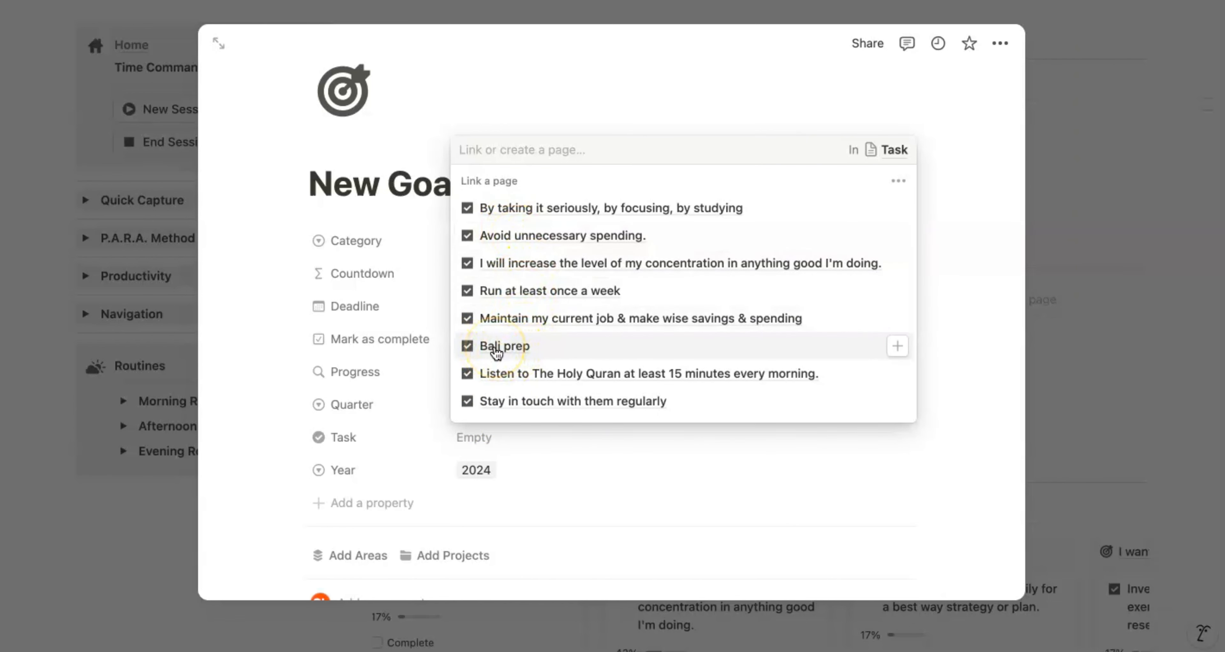
left_click(496, 350)
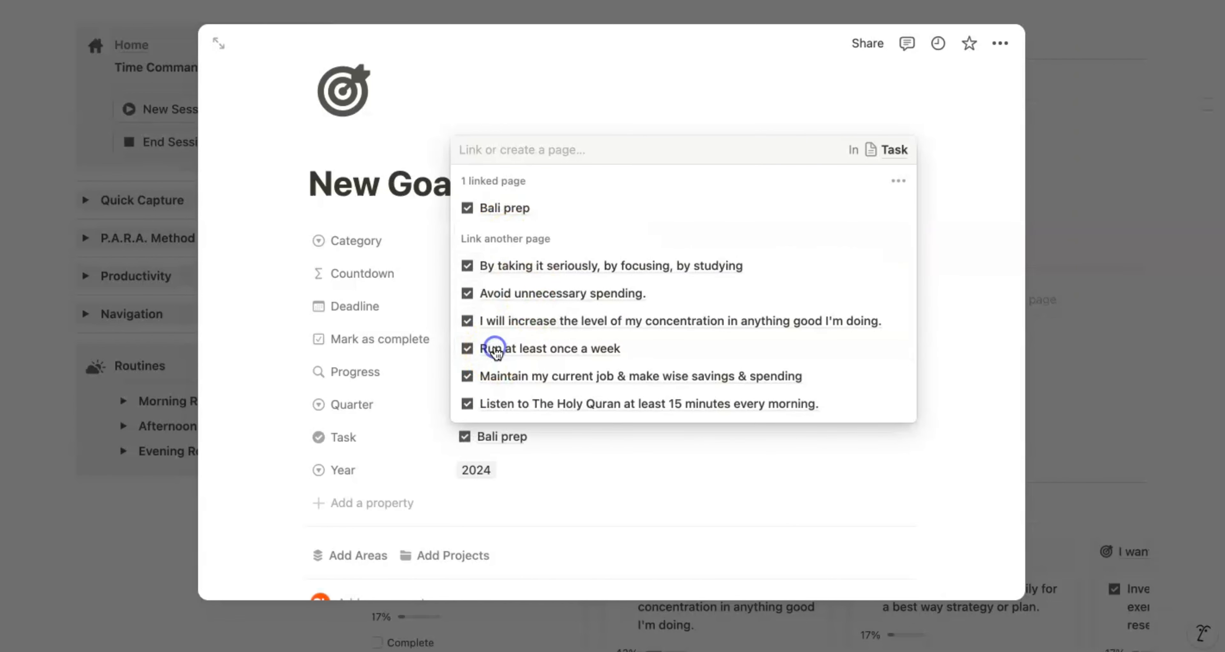
left_click(440, 464)
left_click(502, 470)
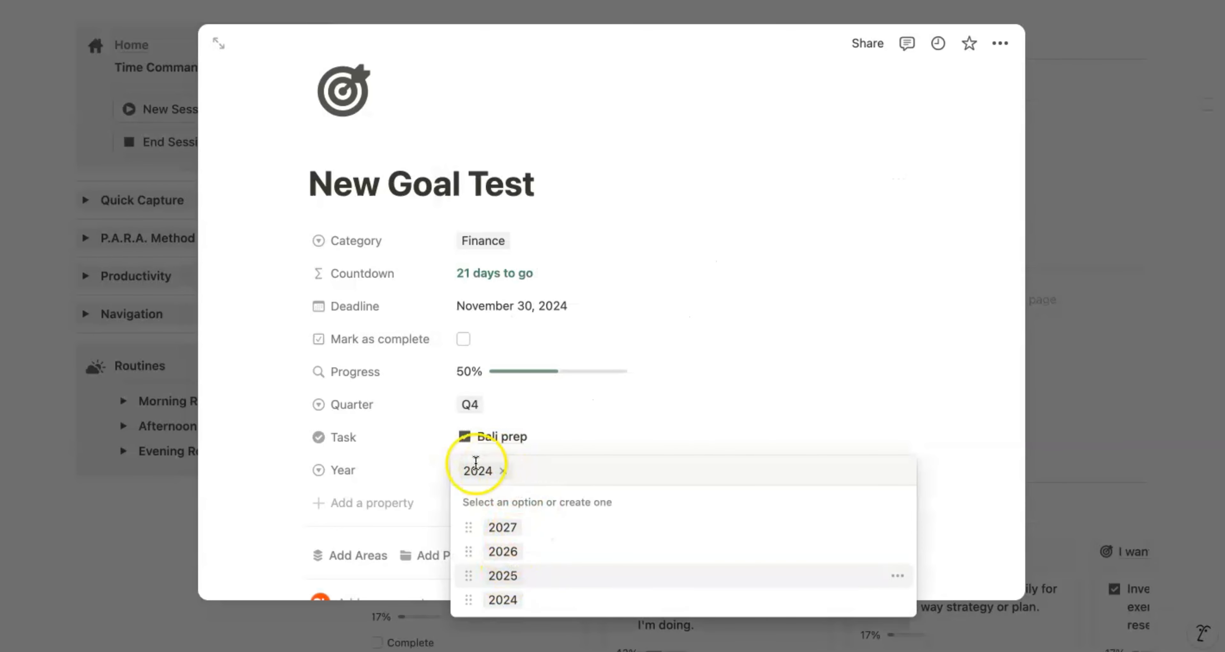
left_click(536, 450)
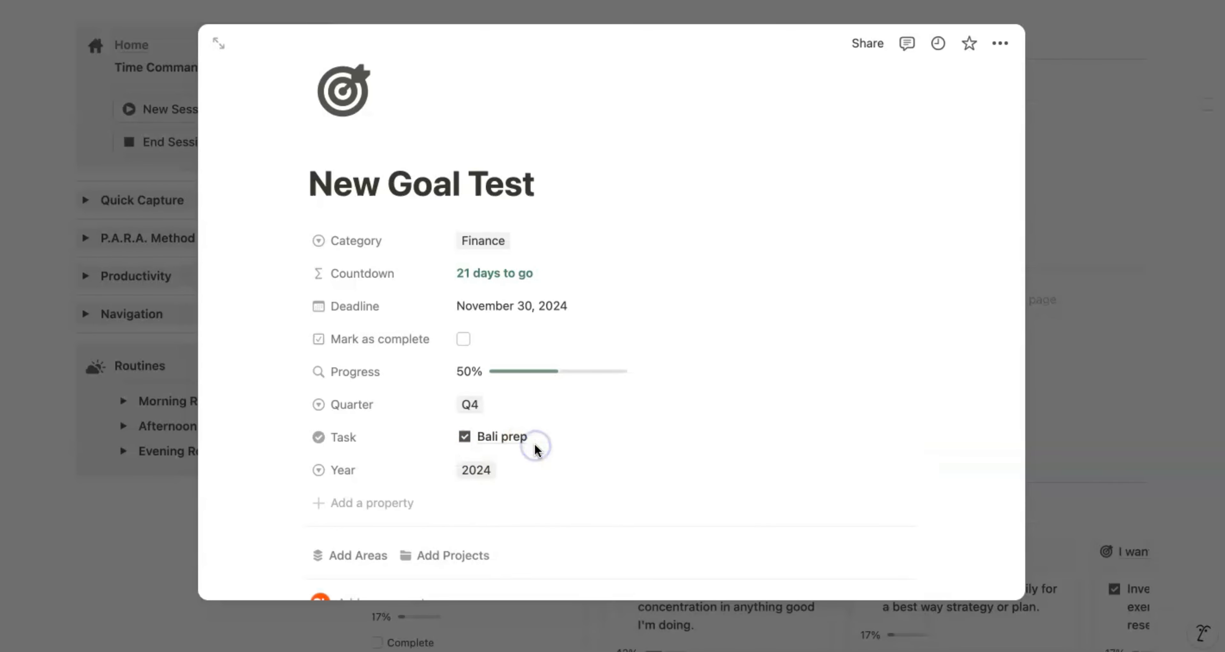
Step: Link the Personal area to the New Goal Test page
scroll(536, 447, "down", 5)
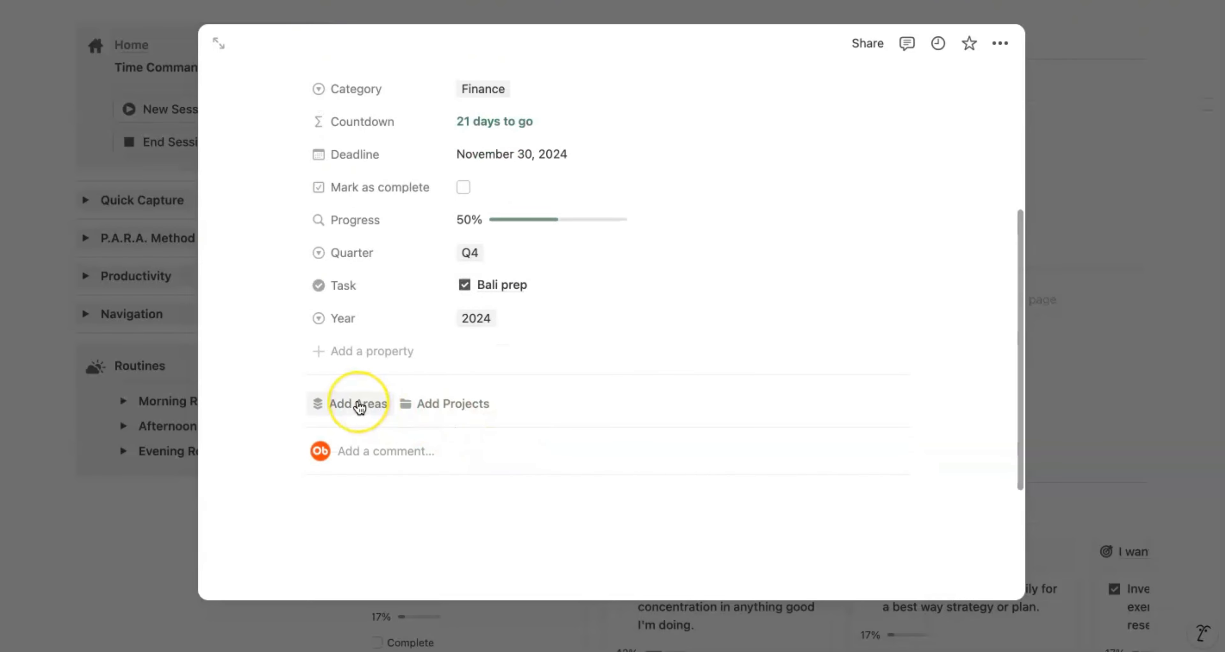
scroll(571, 190, "up", 6)
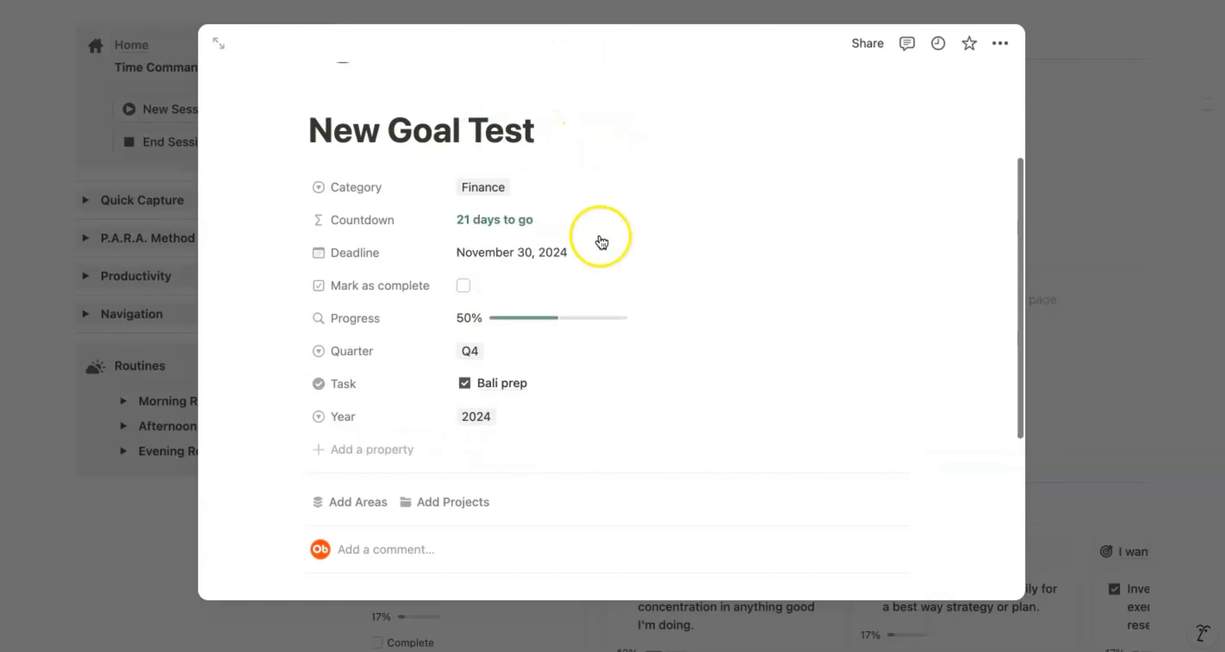
scroll(414, 288, "down", 10)
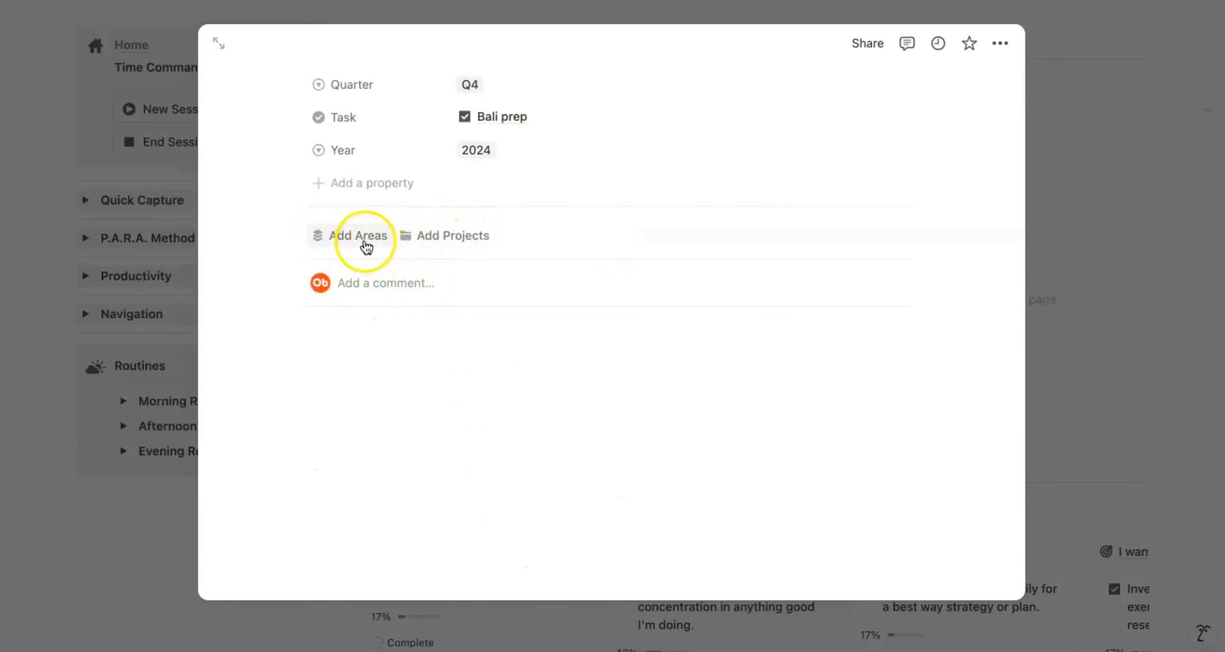
left_click(366, 244)
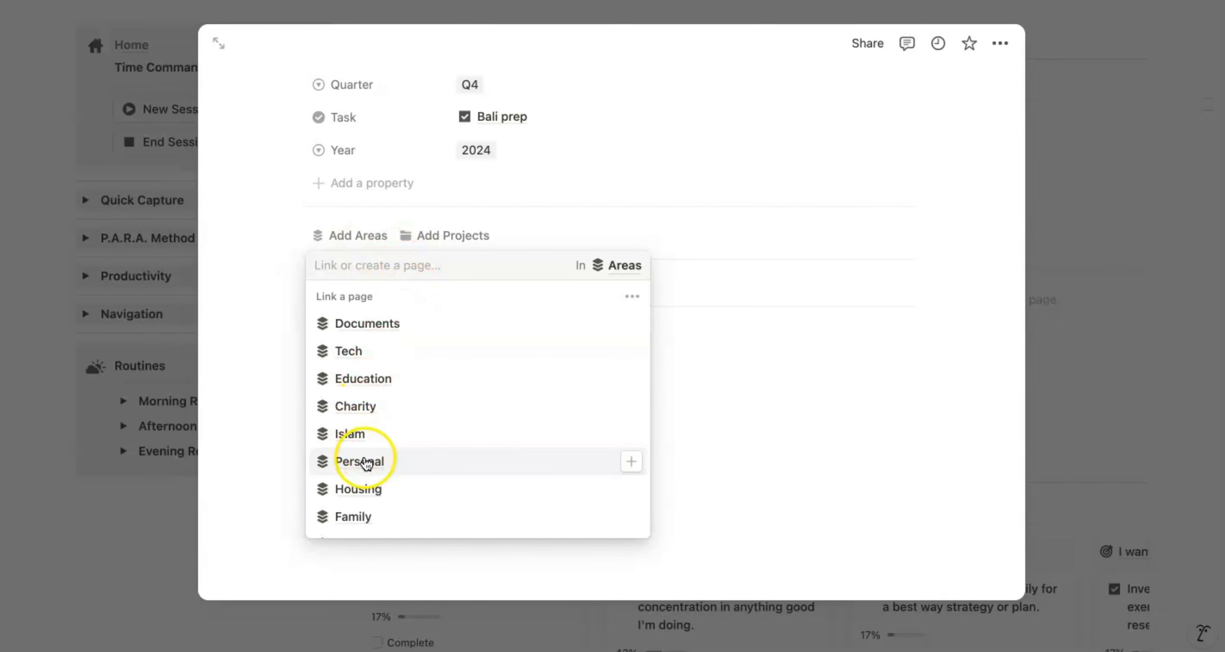
left_click(360, 460)
left_click(457, 232)
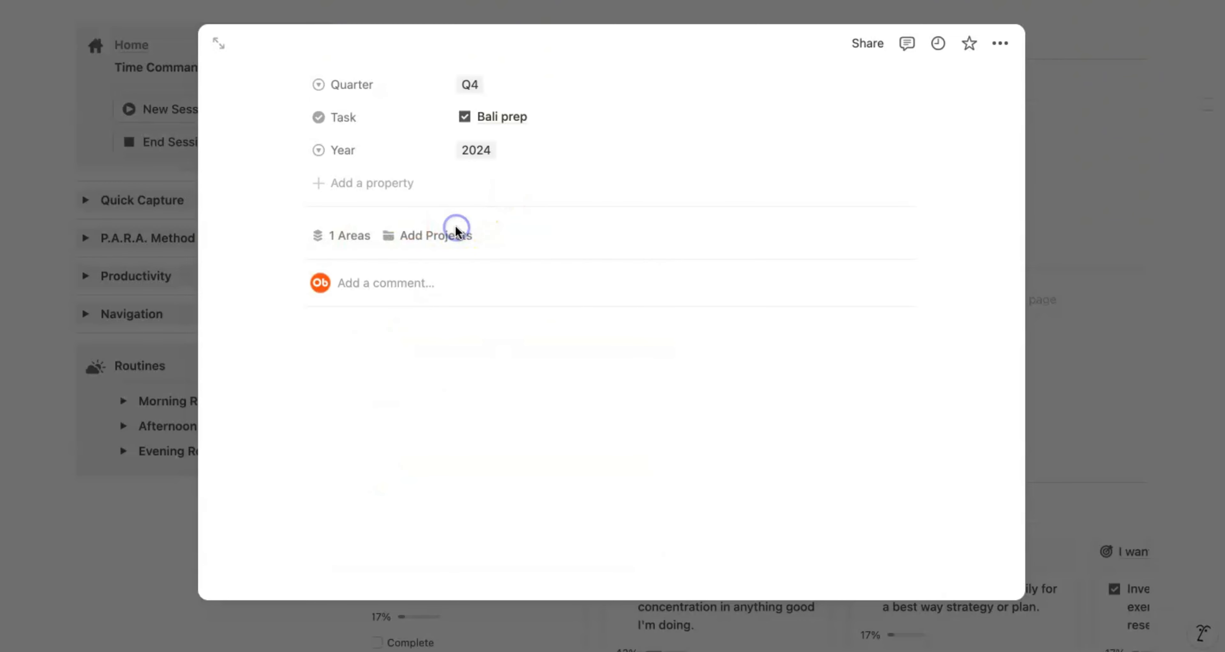
Step: Link the trip to Bali project to the New Goal Test page and close the page
left_click(450, 234)
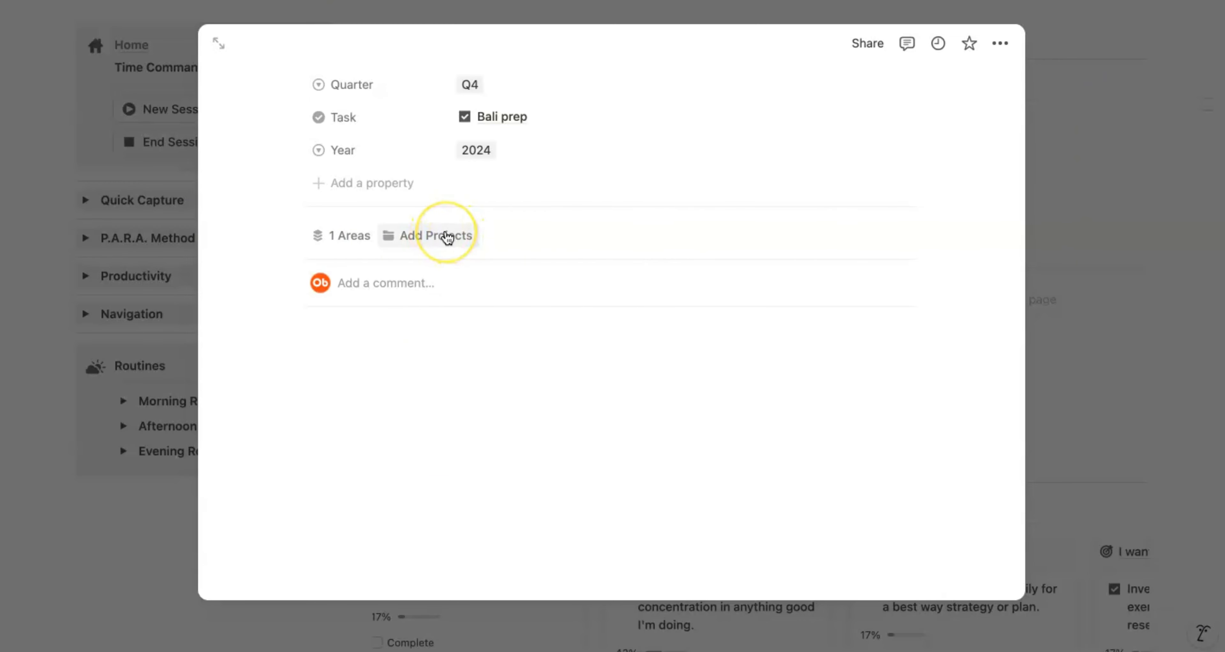
scroll(447, 237, "up", 9)
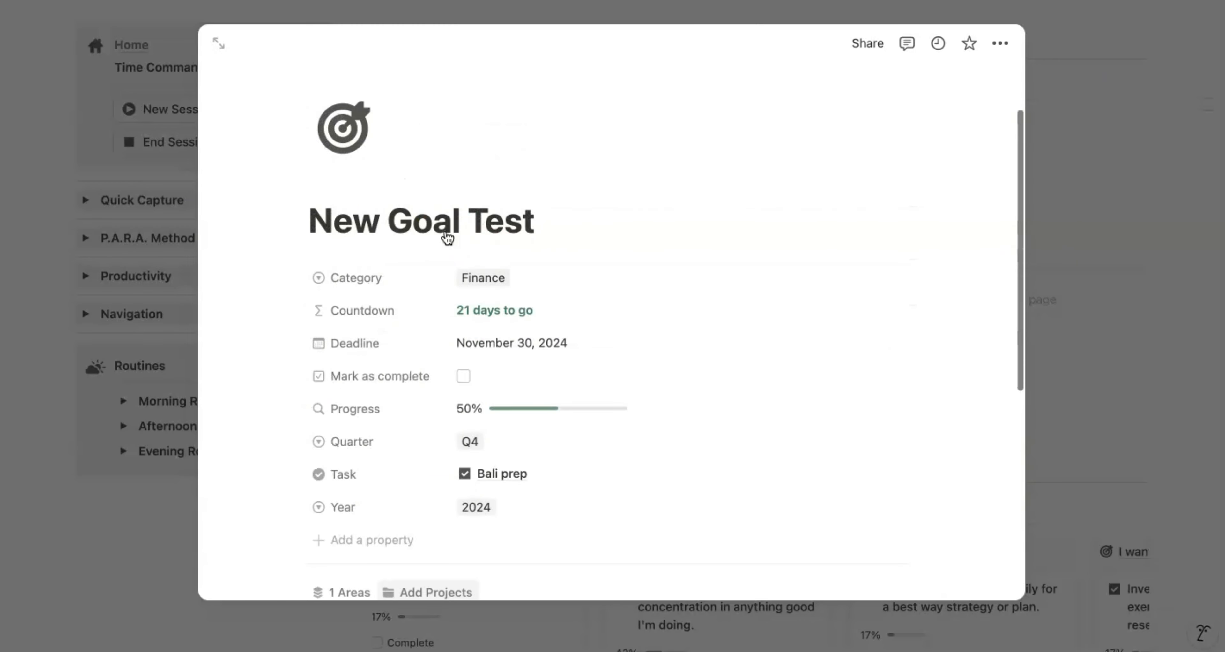
scroll(406, 325, "down", 10)
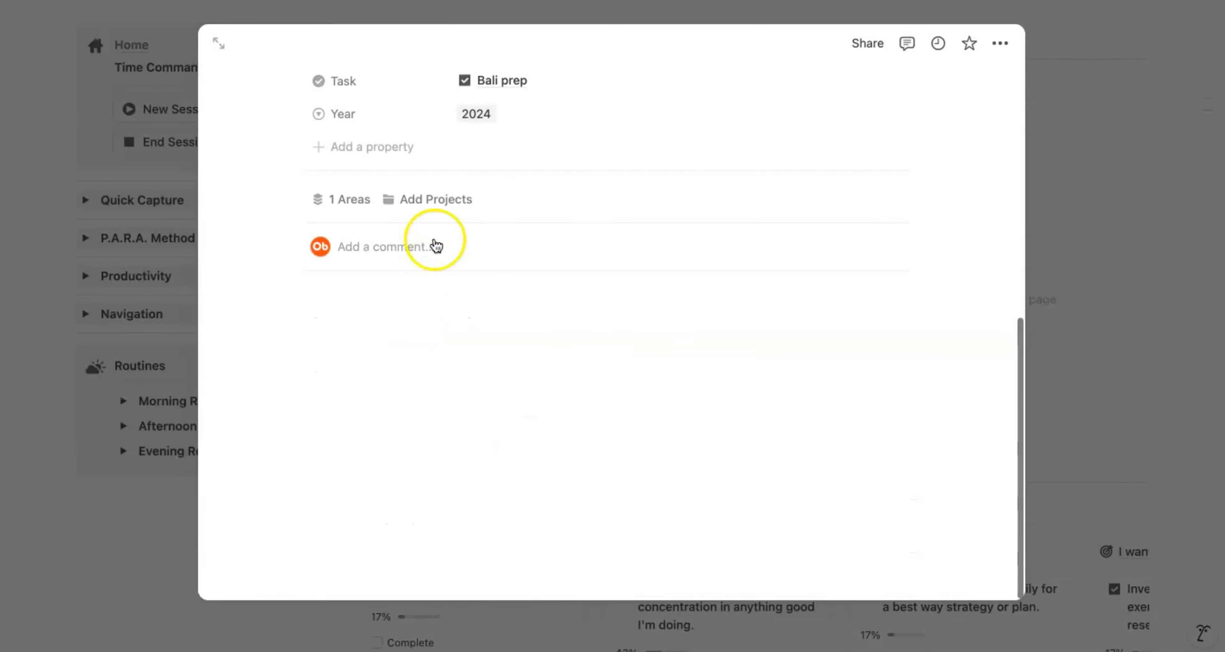
left_click(422, 202)
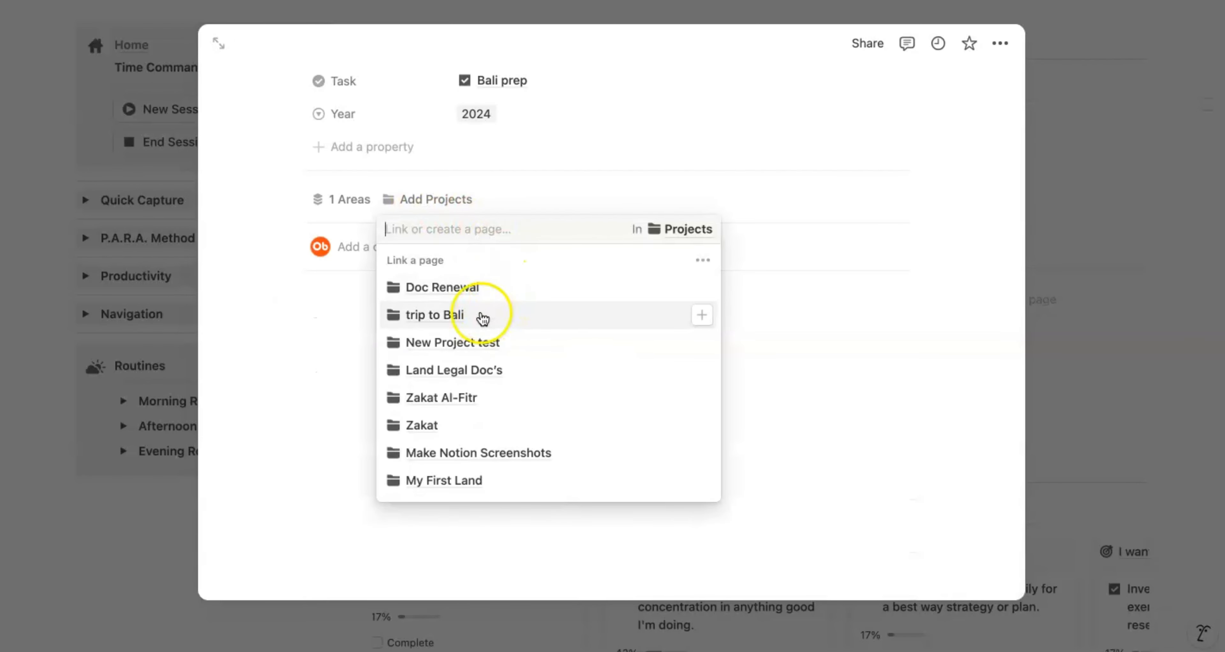
left_click(474, 317)
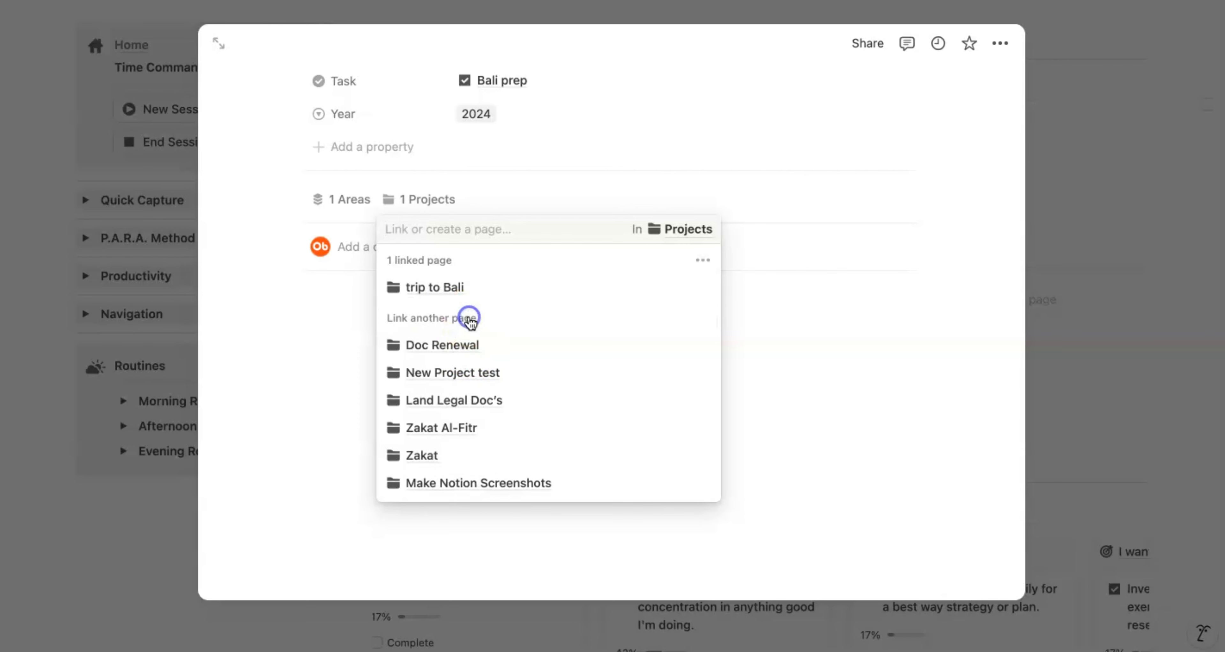
left_click(503, 190)
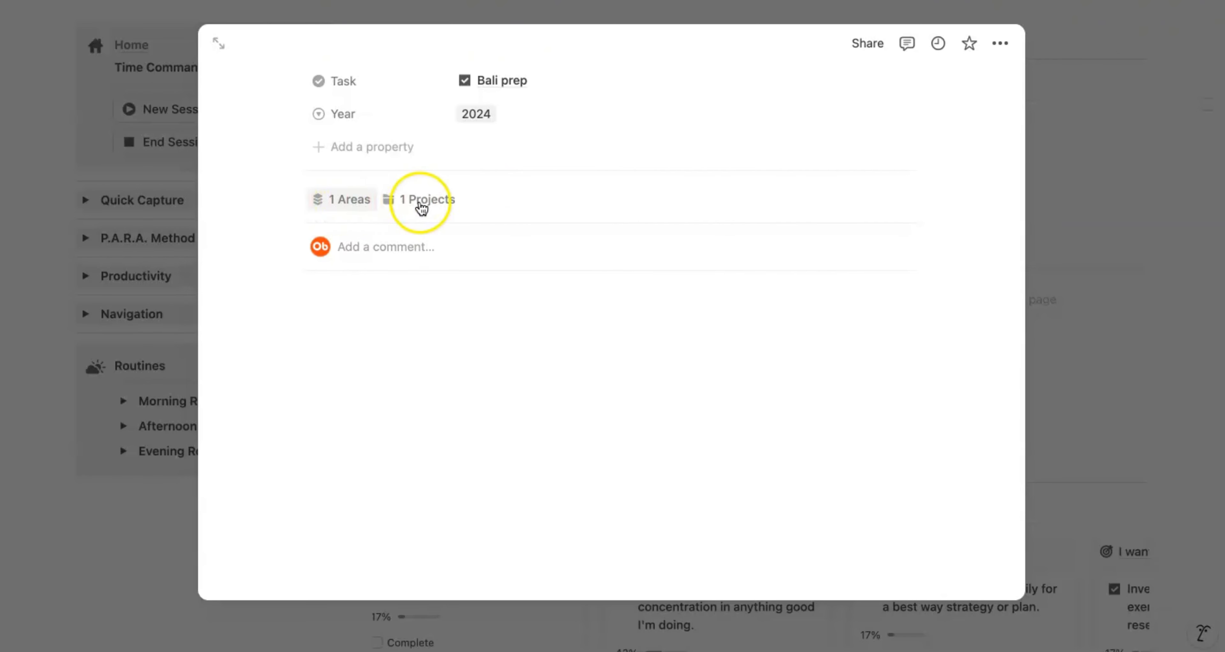
scroll(424, 205, "up", 10)
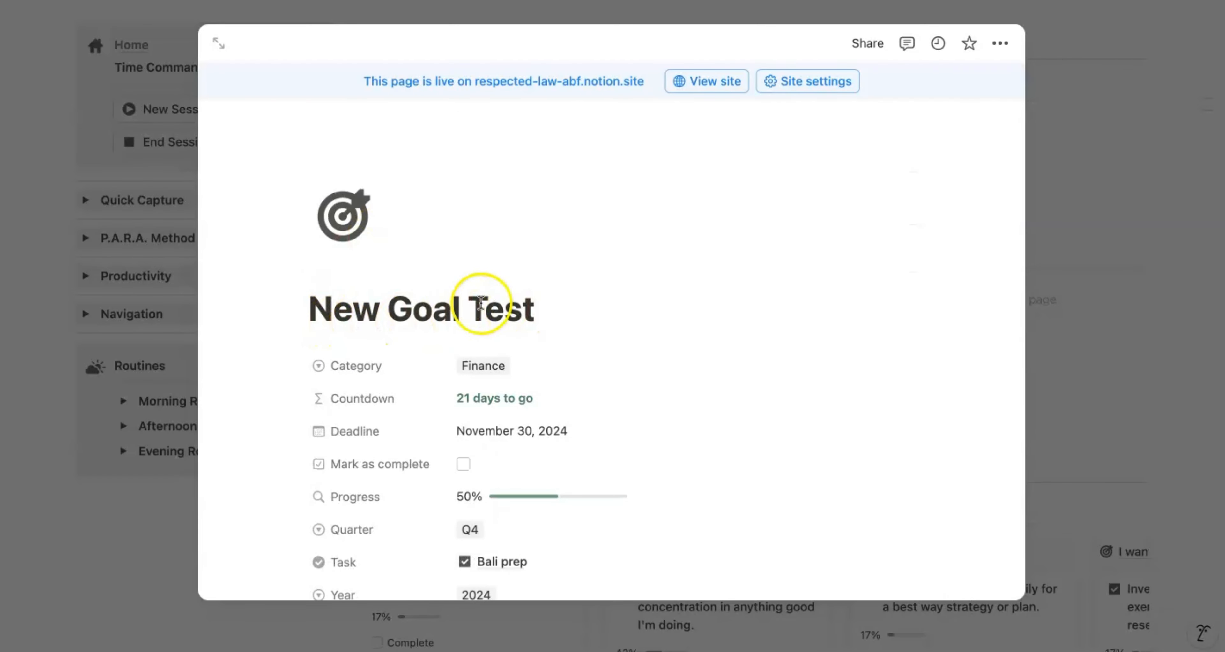
left_click(177, 248)
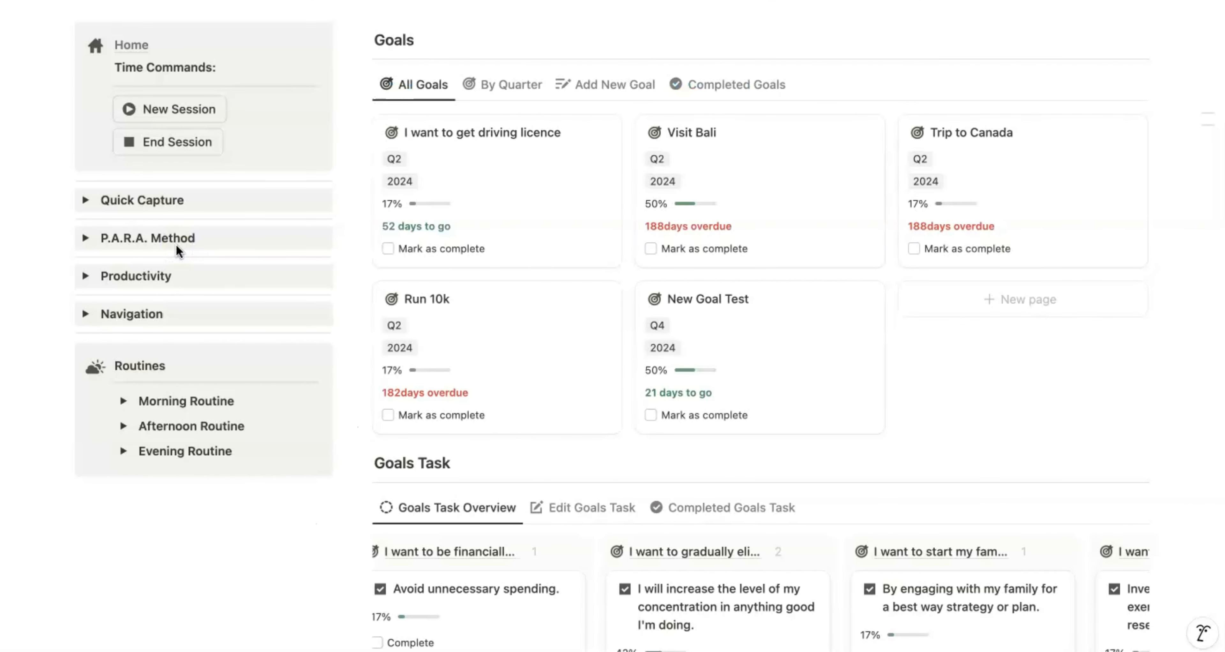
Step: Look through the Goals Task Overview board for the New Goal Test column and its neighbouring goal columns
scroll(447, 343, "down", 1)
scroll(566, 413, "down", 5)
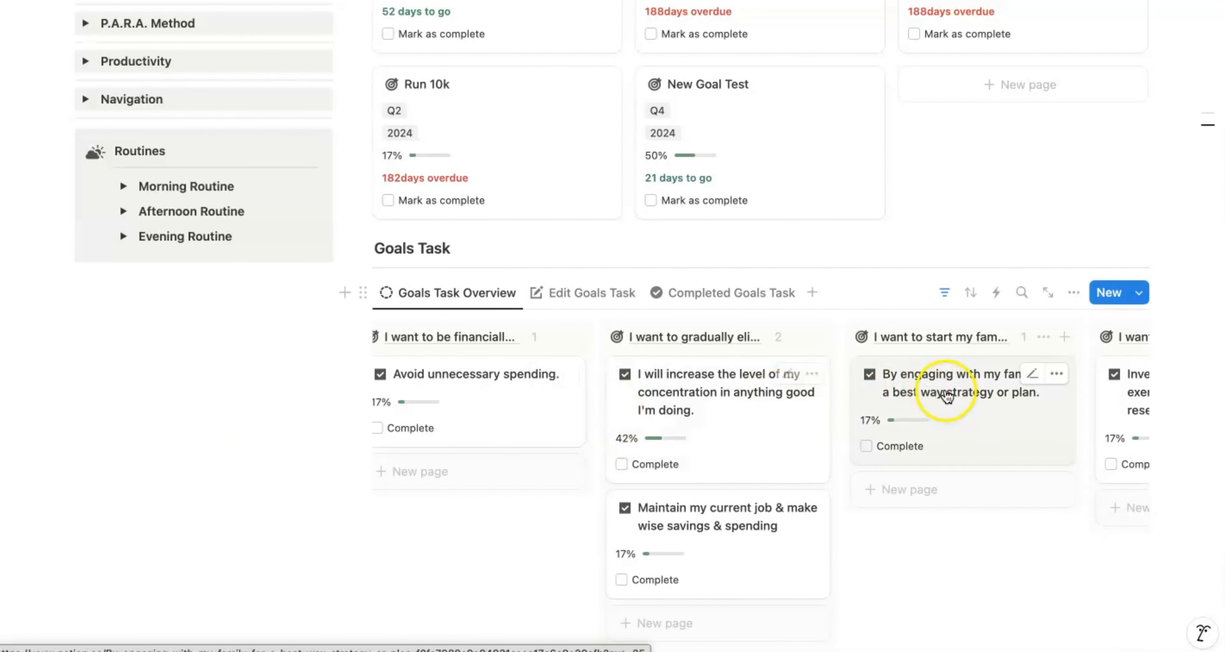
scroll(944, 396, "right", 5)
scroll(949, 395, "right", 10)
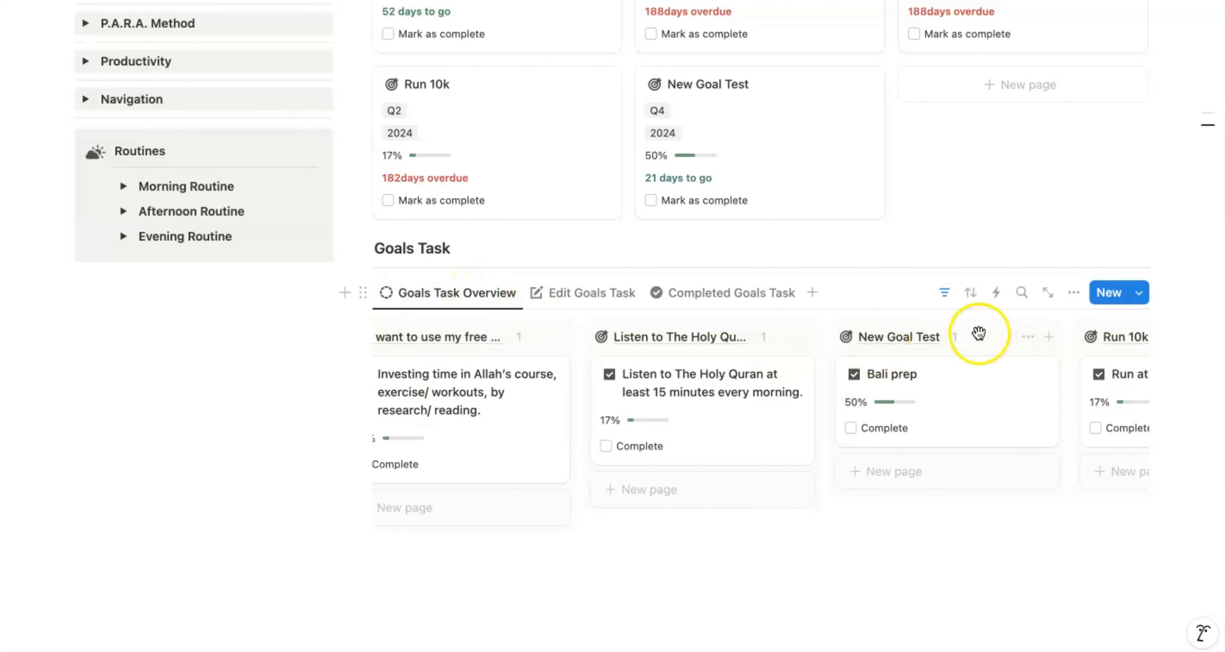
scroll(950, 373, "right", 5)
scroll(950, 372, "right", 5)
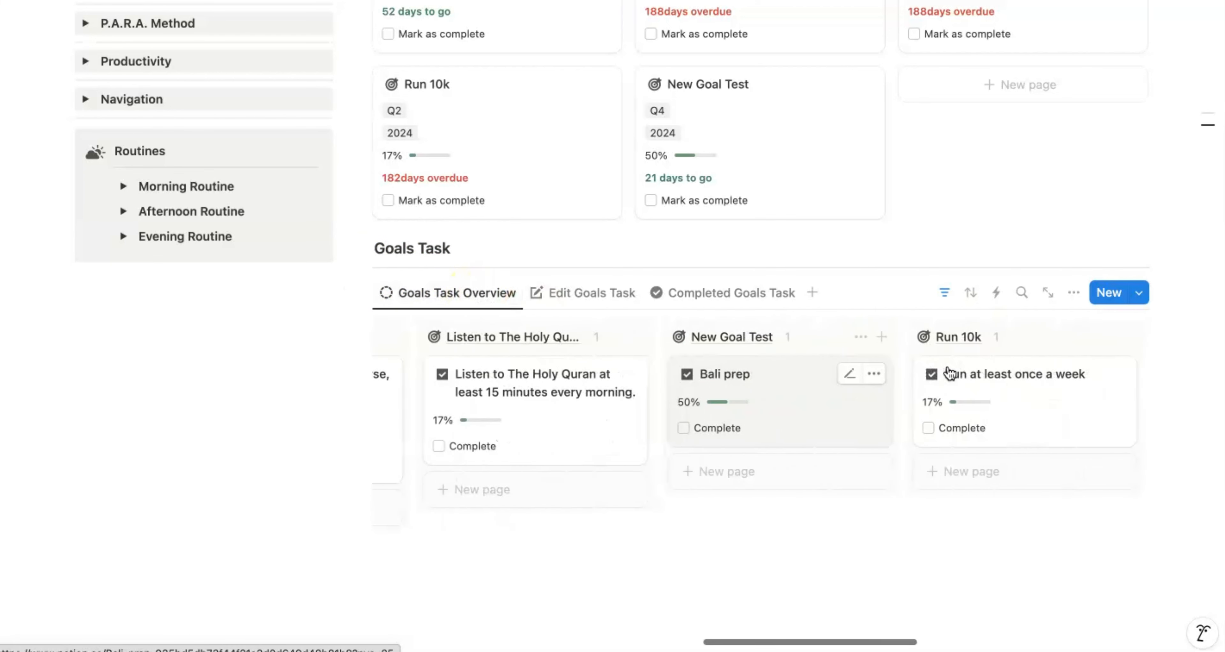
scroll(950, 372, "left", 6)
scroll(950, 372, "right", 3)
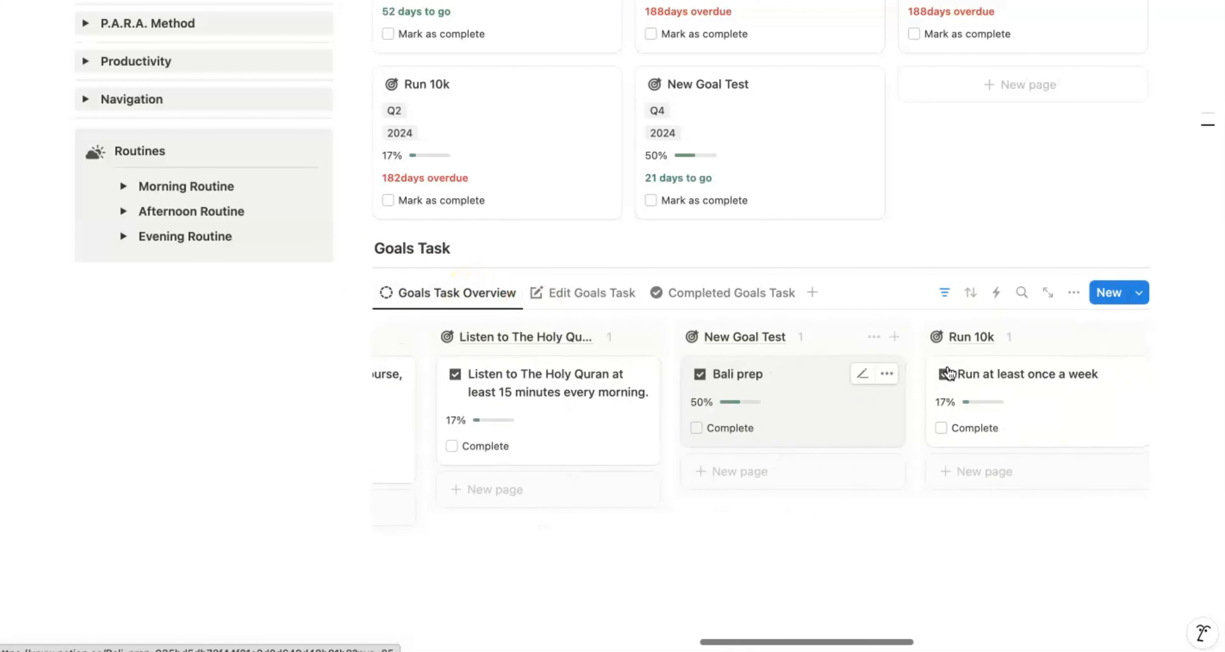
scroll(949, 372, "left", 4)
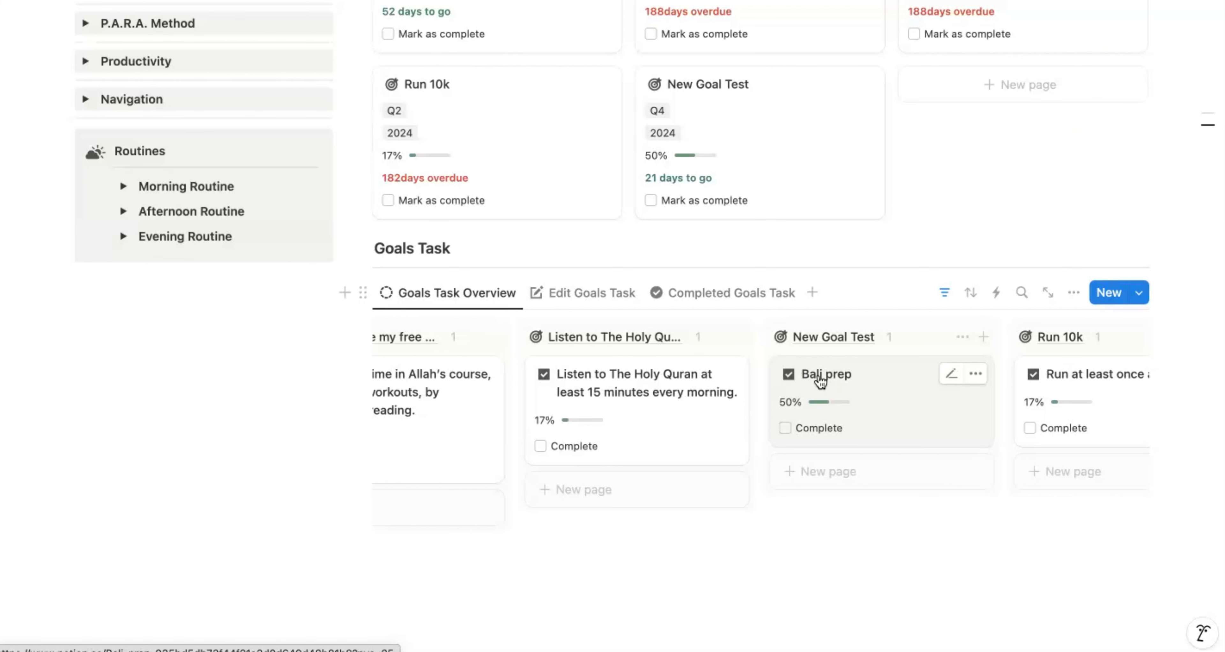
Step: Open the Bali prep task under New Goal Test and examine its Actual, Target and Progress properties
scroll(820, 381, "down", 2)
left_click(821, 380)
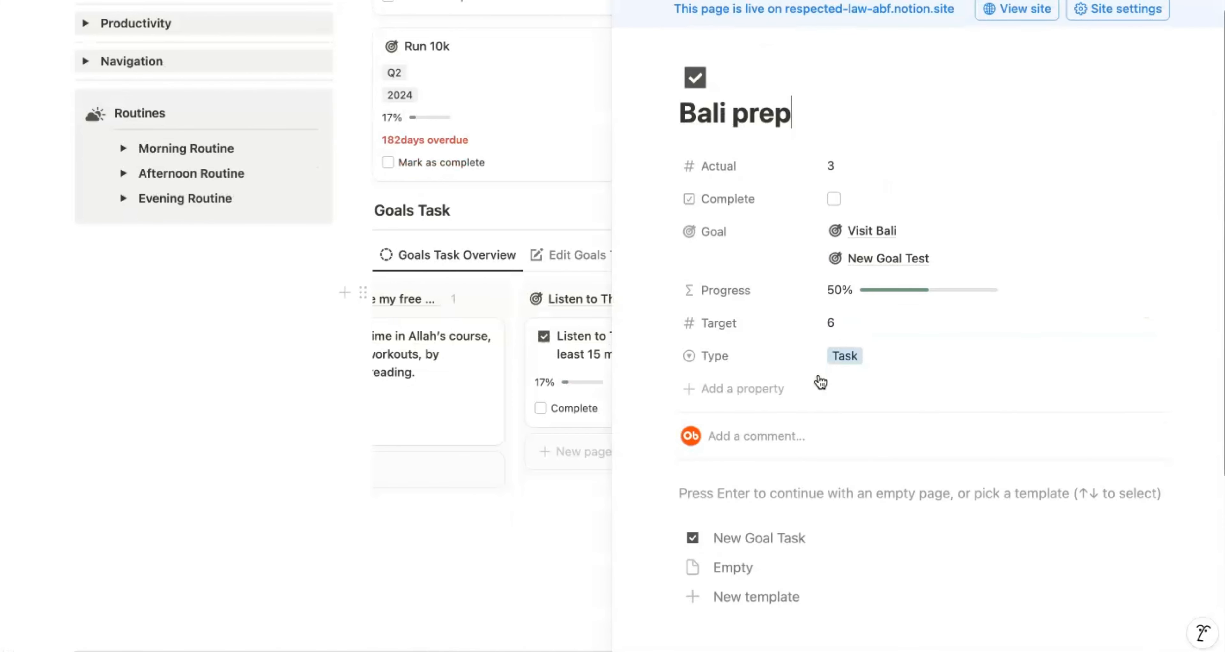
scroll(820, 380, "down", 1)
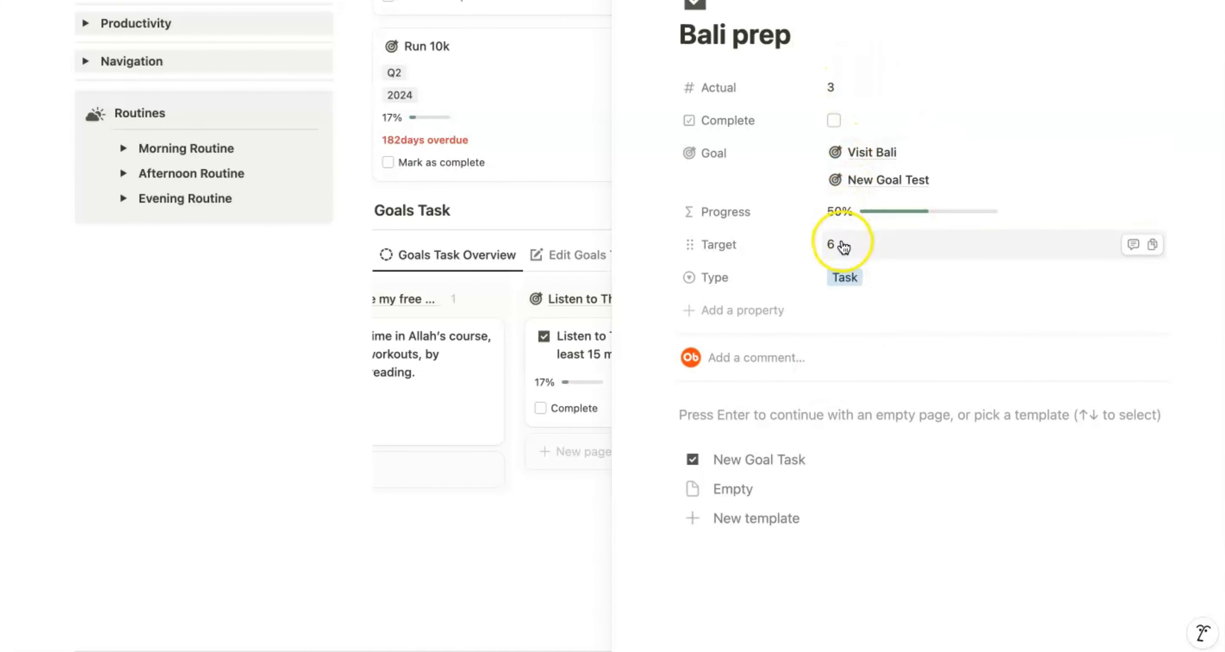
scroll(843, 247, "up", 2)
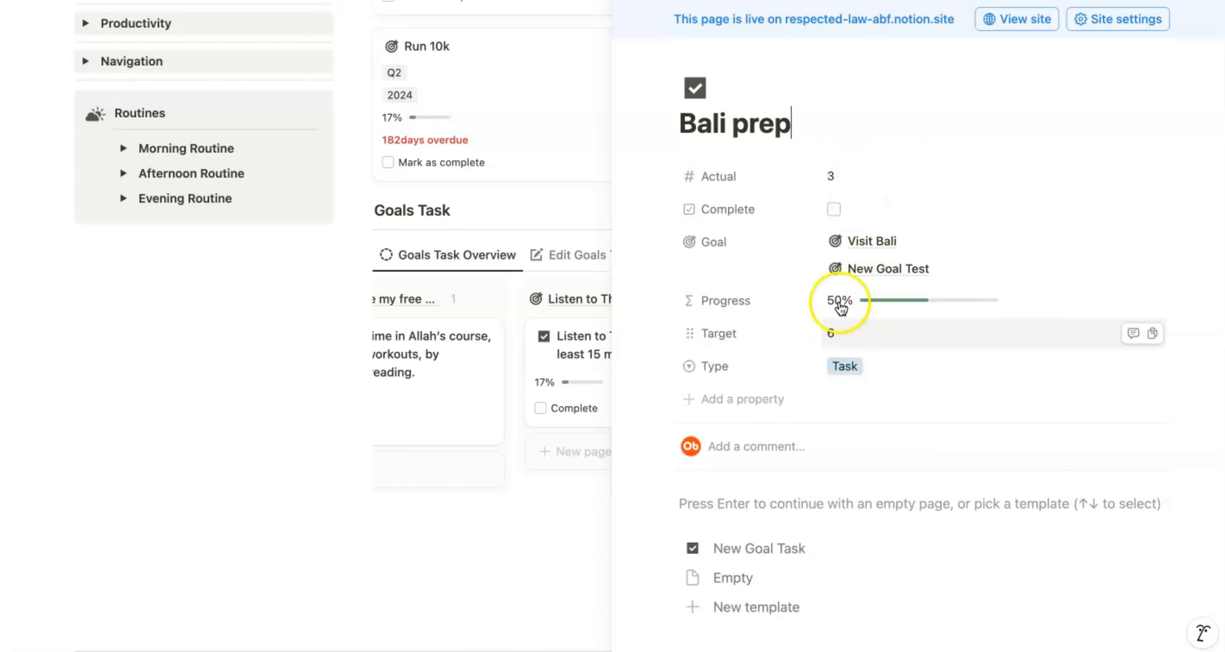
left_click(849, 177)
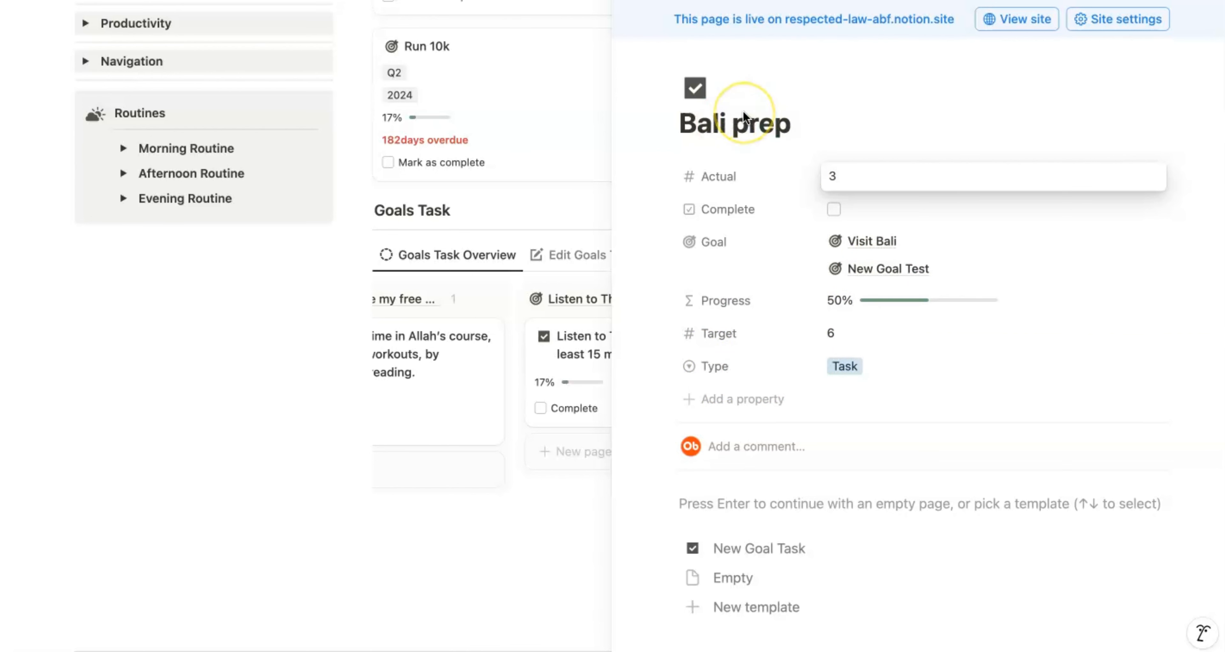
Step: Set the Bali prep task's Type to Habit, close the task and return to the All Goals cards
left_click(844, 366)
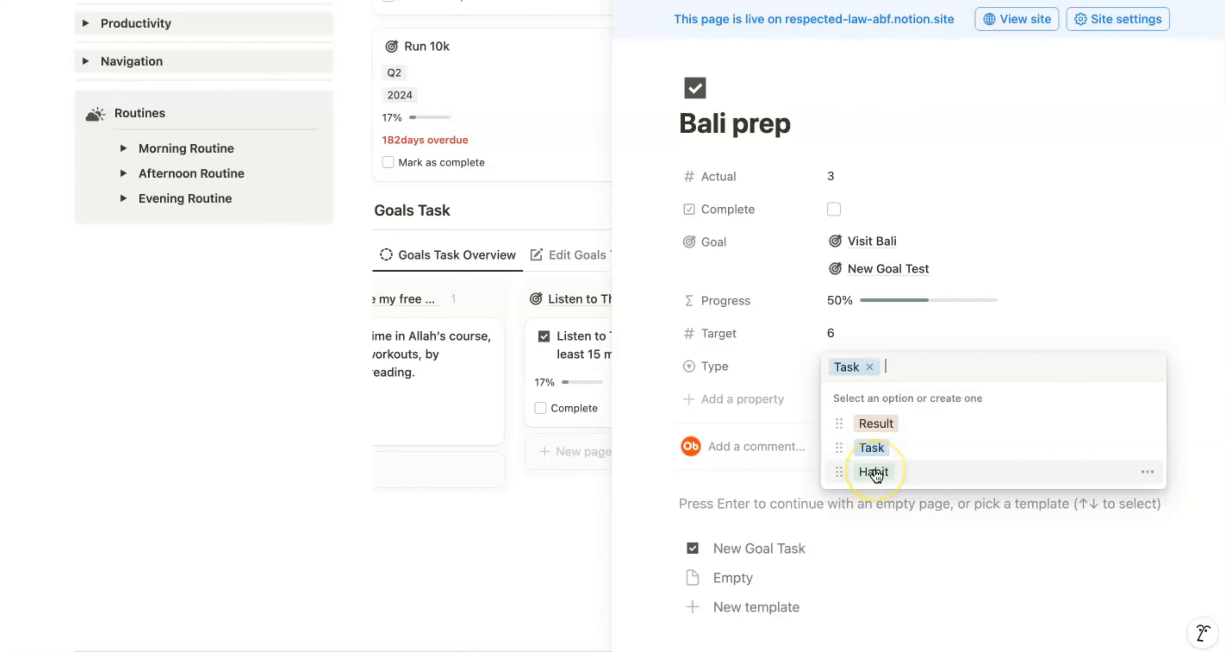
left_click(875, 472)
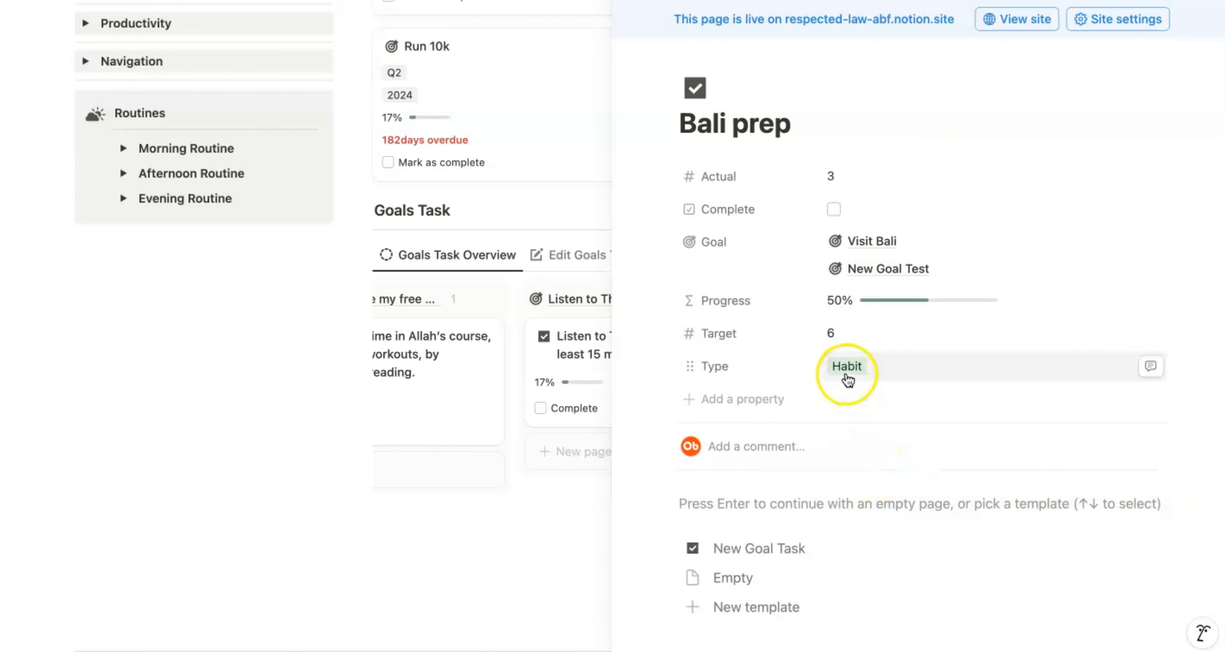
scroll(848, 470, "down", 5)
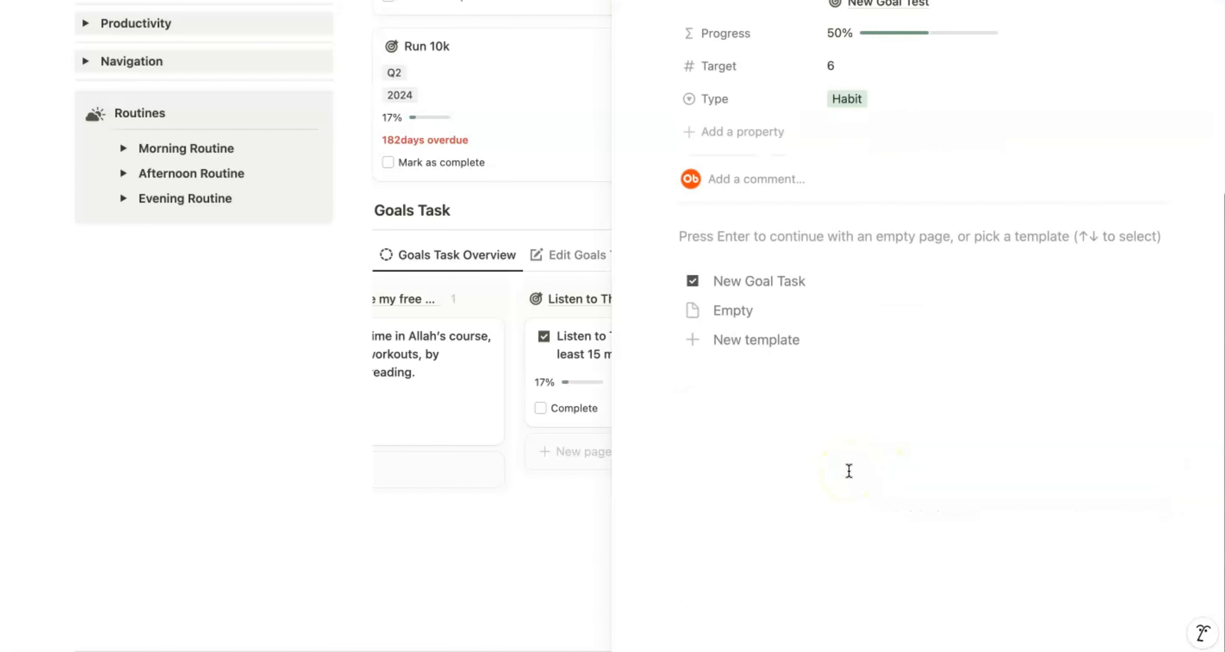
scroll(848, 470, "up", 5)
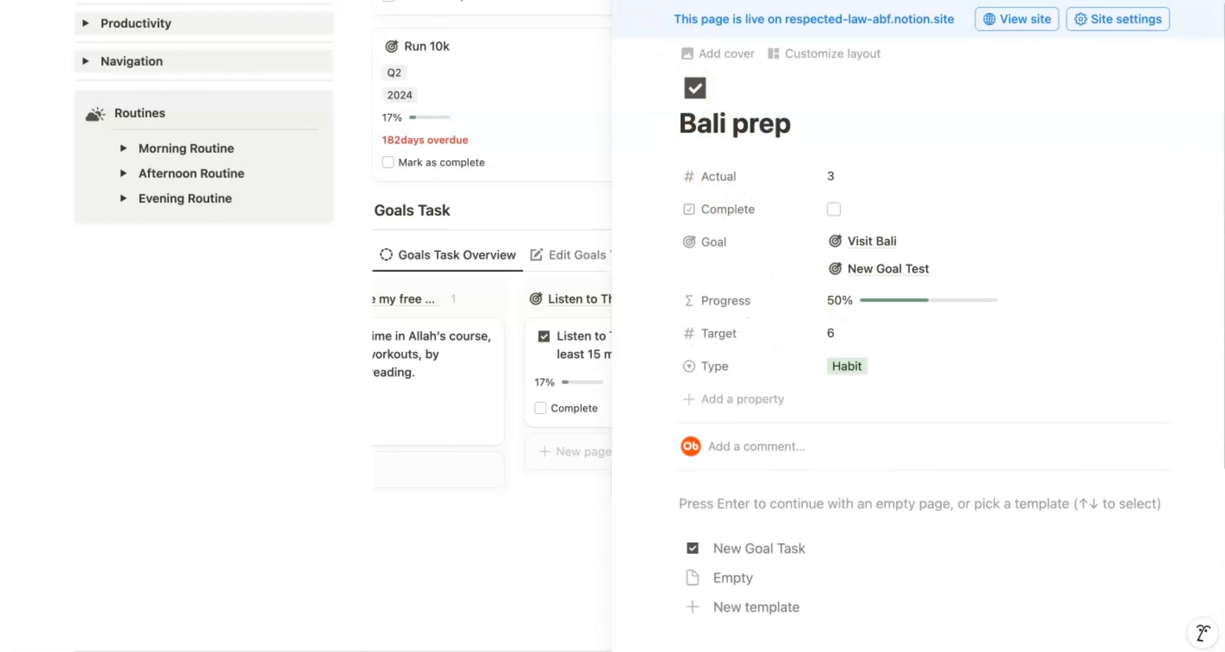
left_click(548, 311)
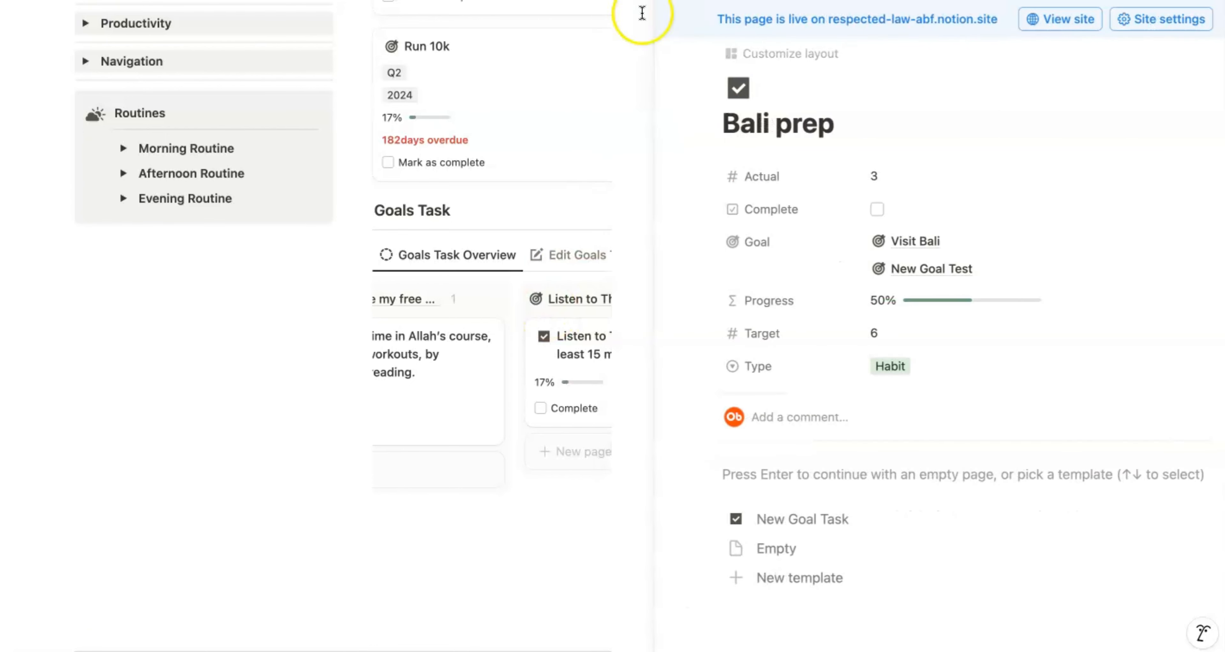
scroll(727, 234, "down", 3)
scroll(727, 234, "up", 6)
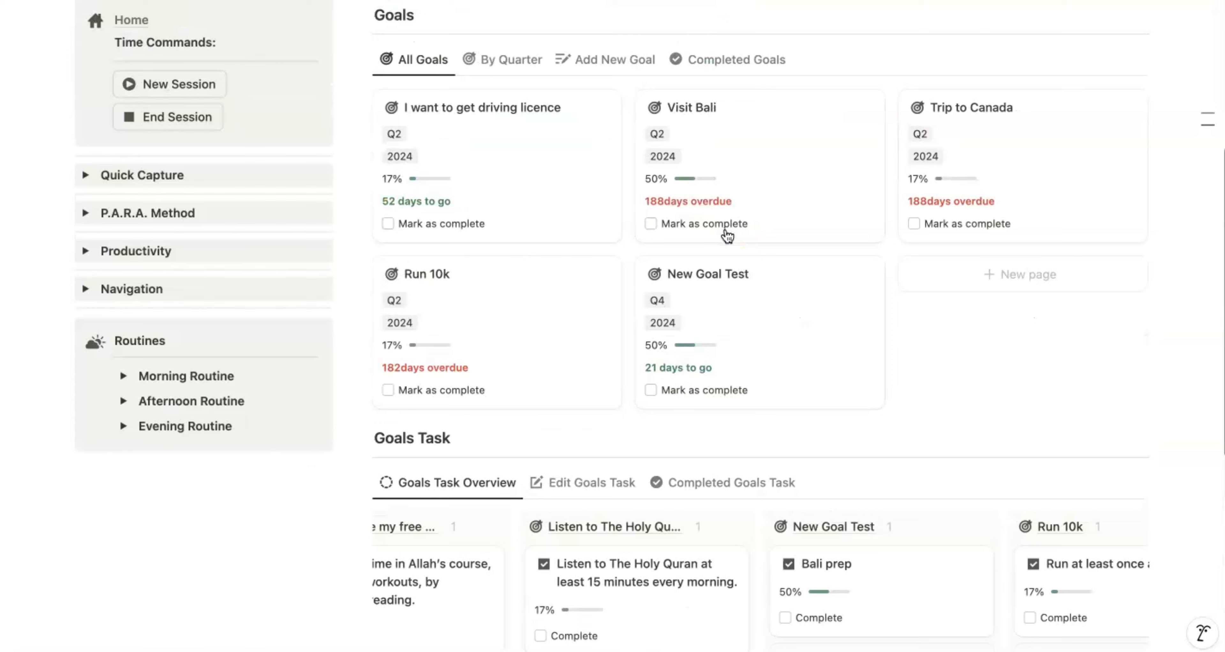
Step: Open the Atomic Habits page and look through its All Habits, Good Habits and Bad Habits views
scroll(727, 235, "up", 3)
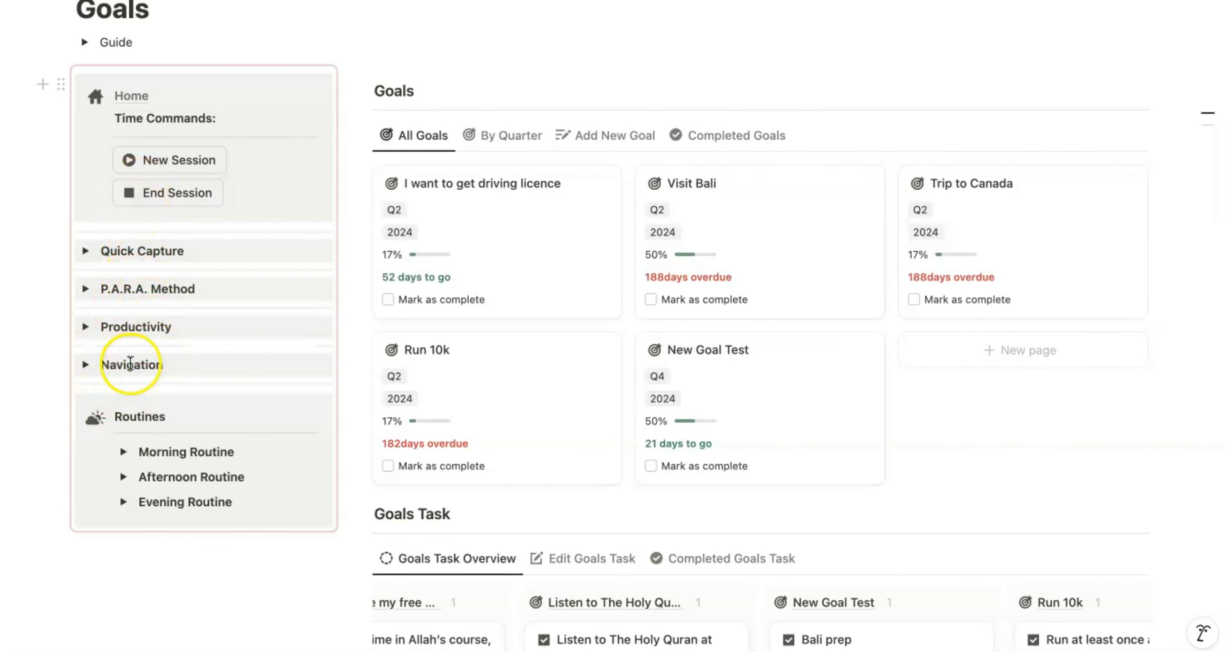
left_click(86, 365)
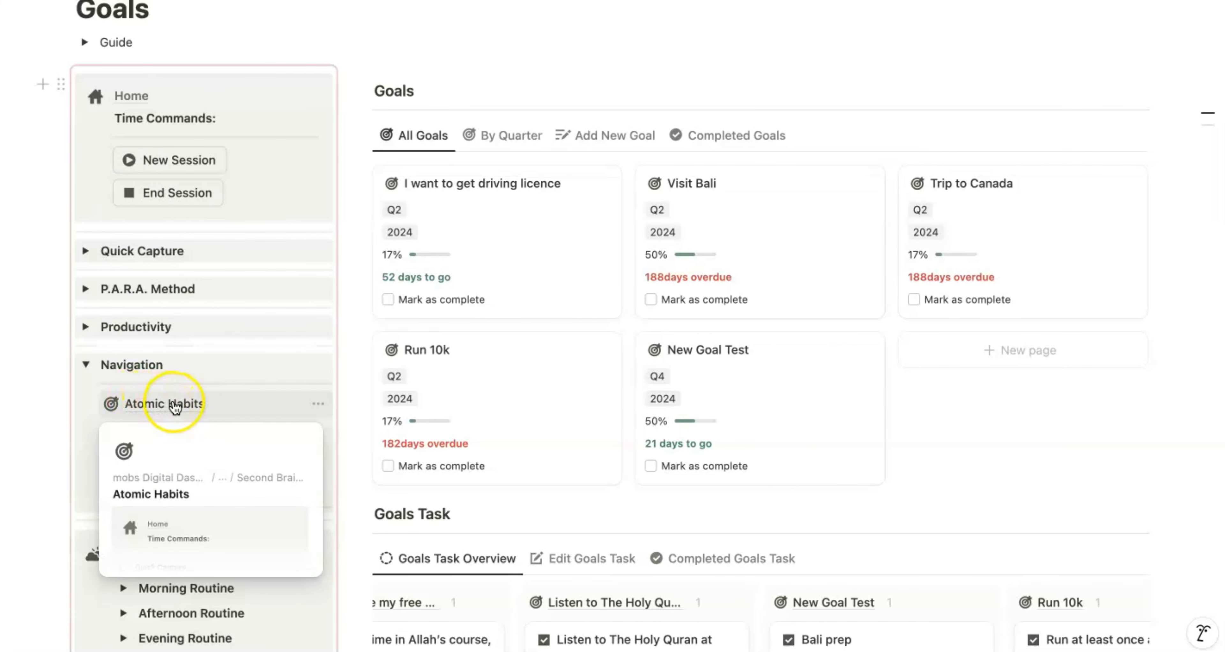
left_click(175, 404)
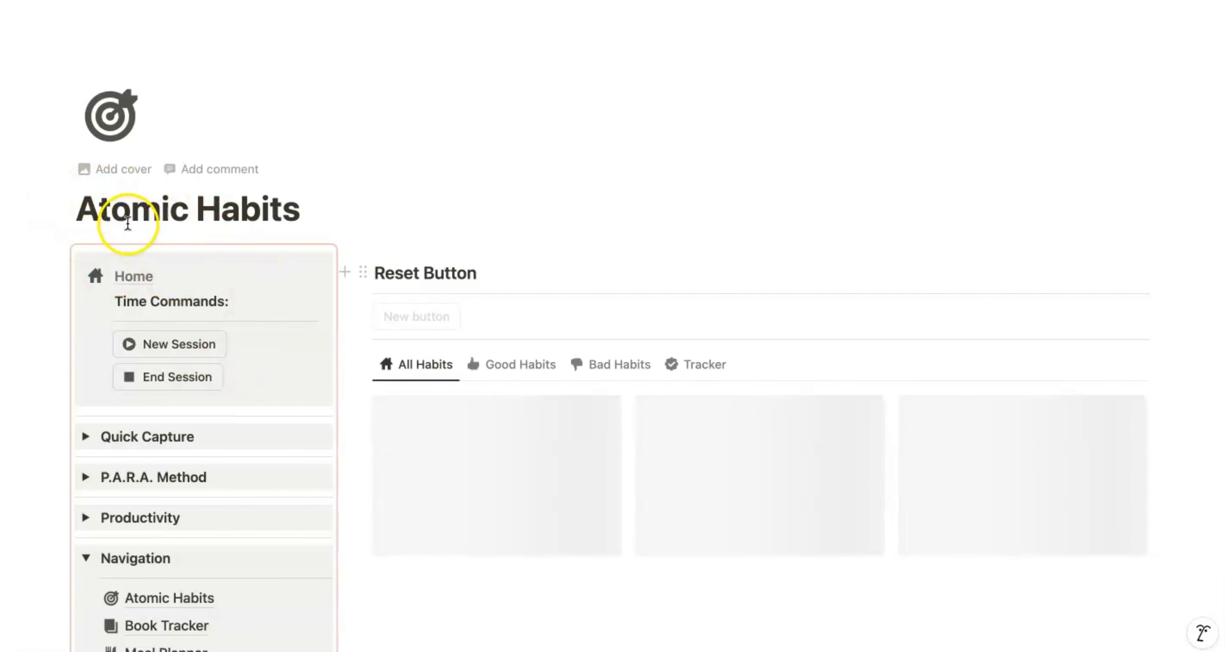
scroll(489, 260, "down", 5)
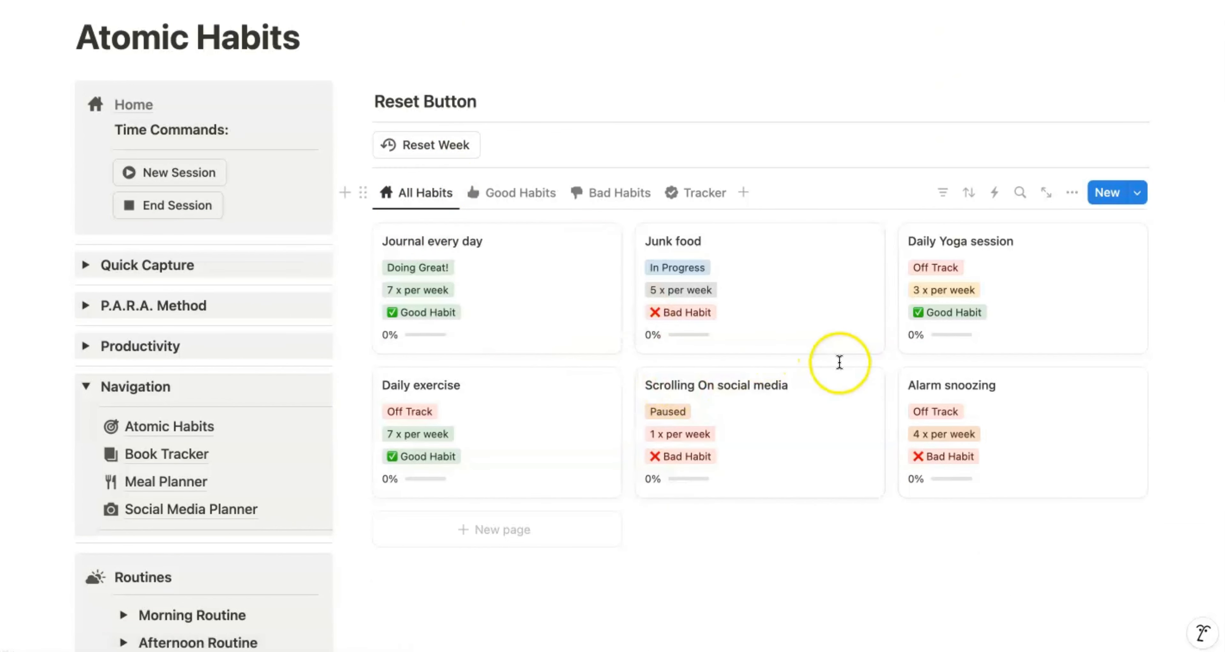
left_click(520, 192)
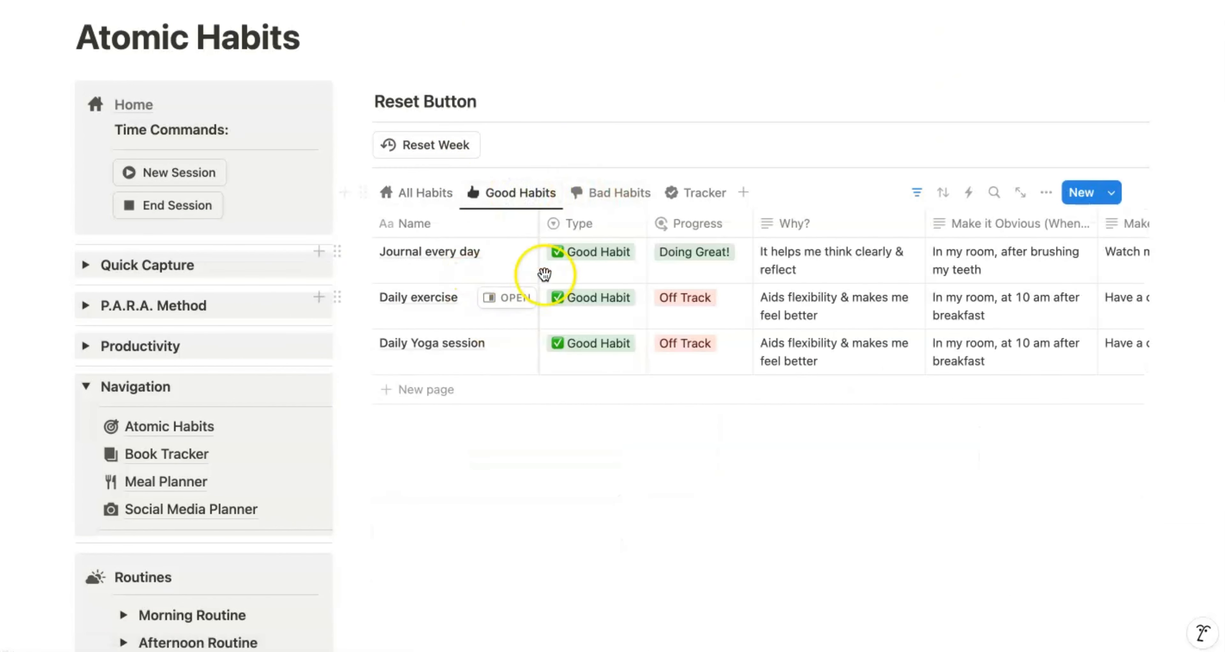
left_click(604, 193)
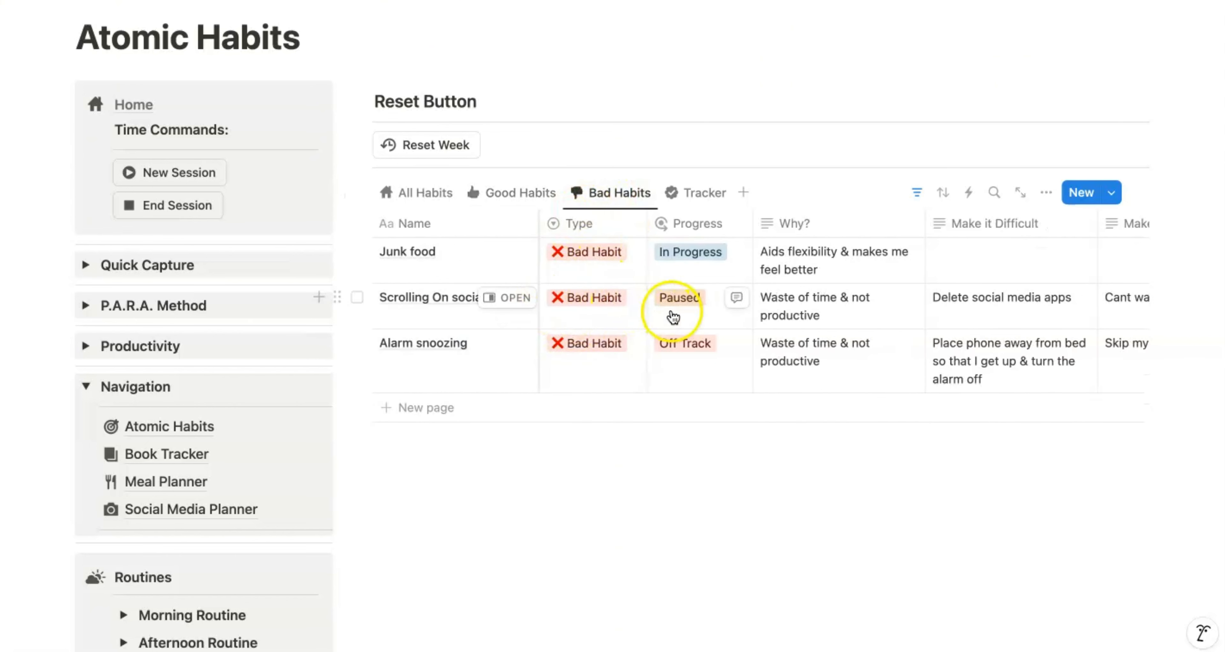
Step: In the habit Tracker, mark Journal every day as done for each day from Monday to Sunday
left_click(702, 198)
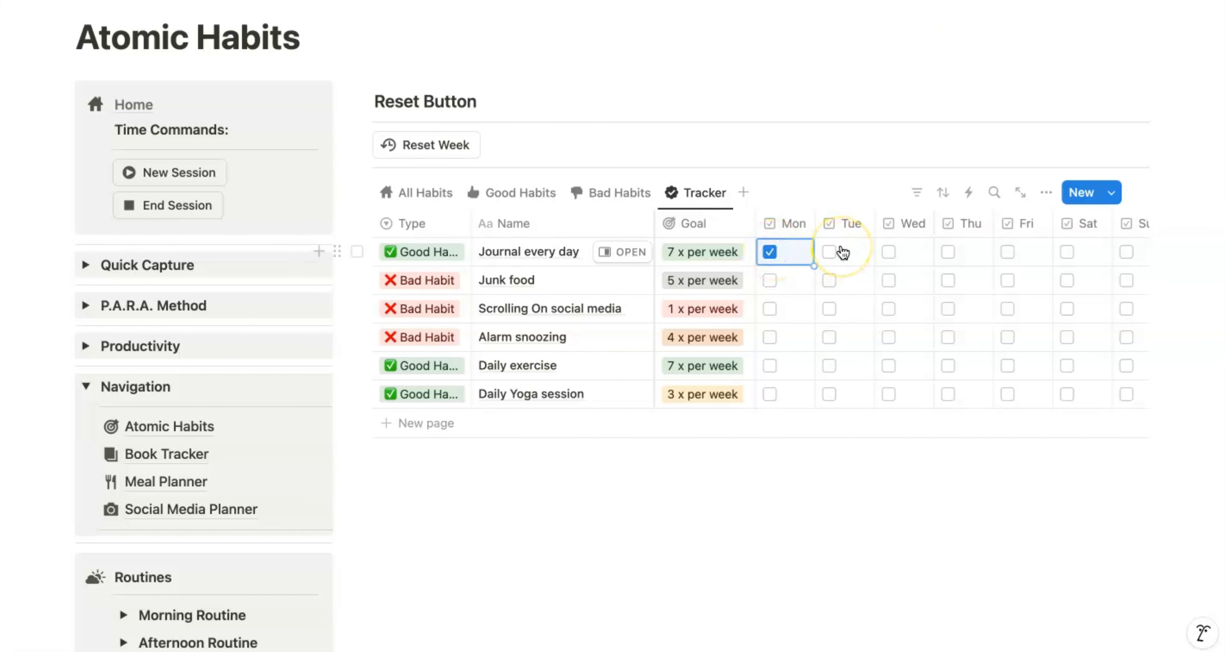
left_click(842, 252)
left_click(892, 252)
scroll(897, 257, "right", 3)
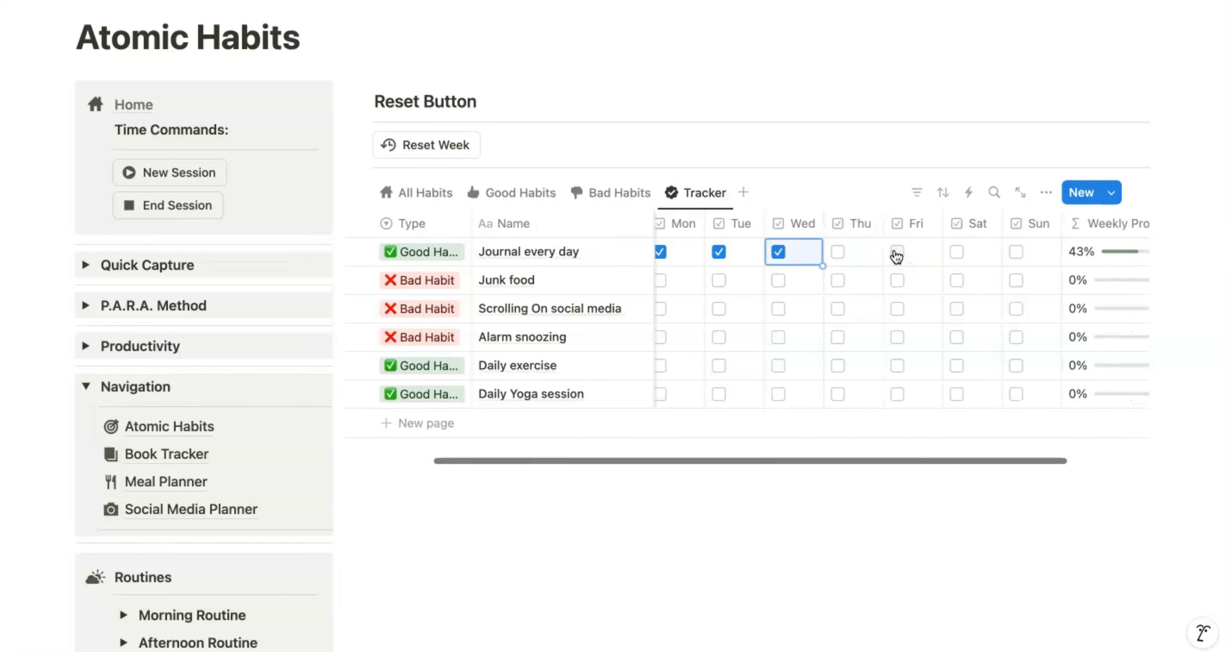
left_click(839, 253)
left_click(897, 252)
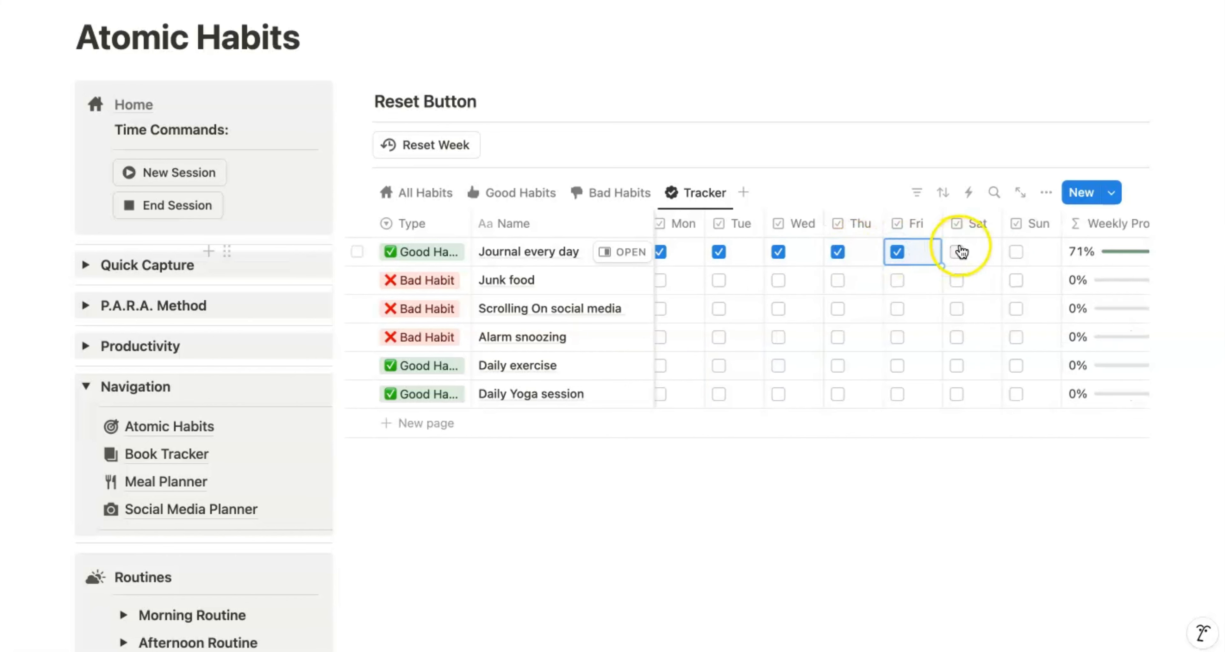
left_click(958, 252)
left_click(1016, 252)
scroll(1017, 252, "right", 2)
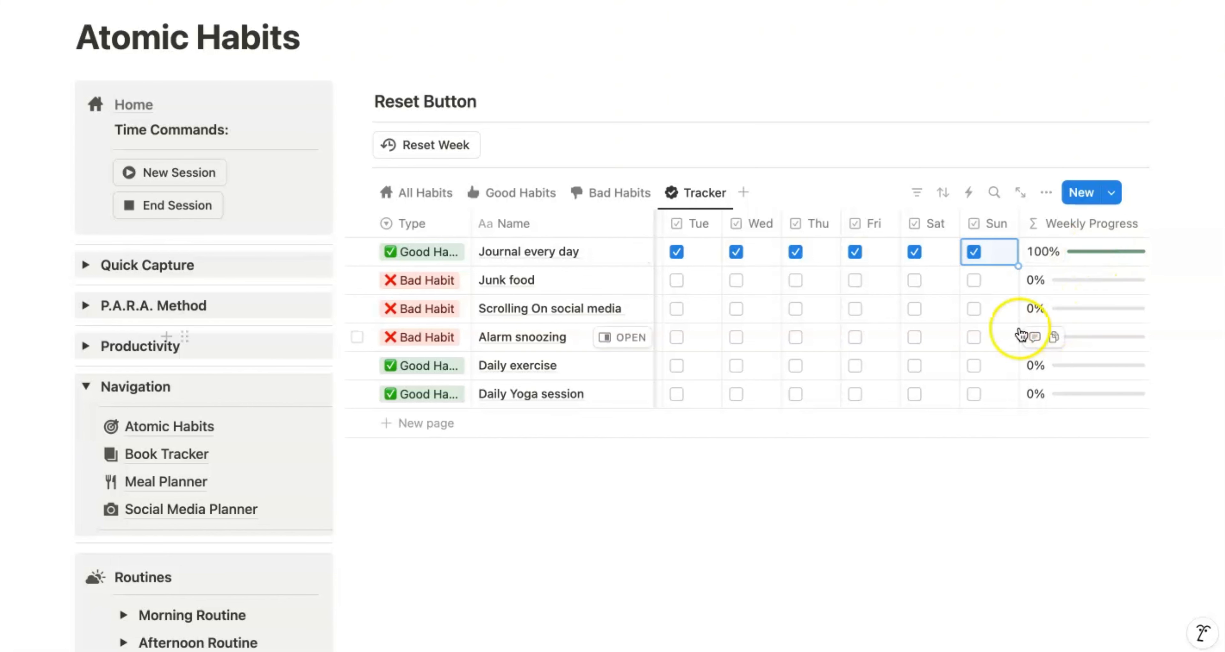
Step: Compare the habits' weekly goals with their Weekly Progress, and reset the tracker's week
scroll(847, 279, "left", 3)
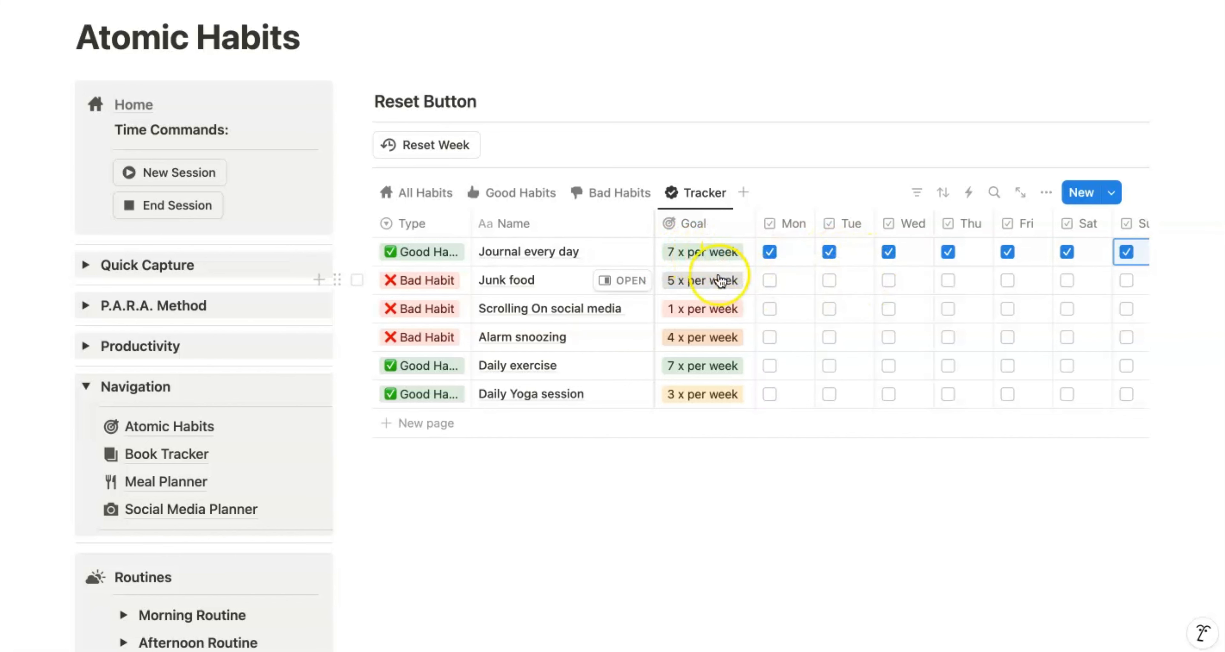
scroll(621, 275, "right", 5)
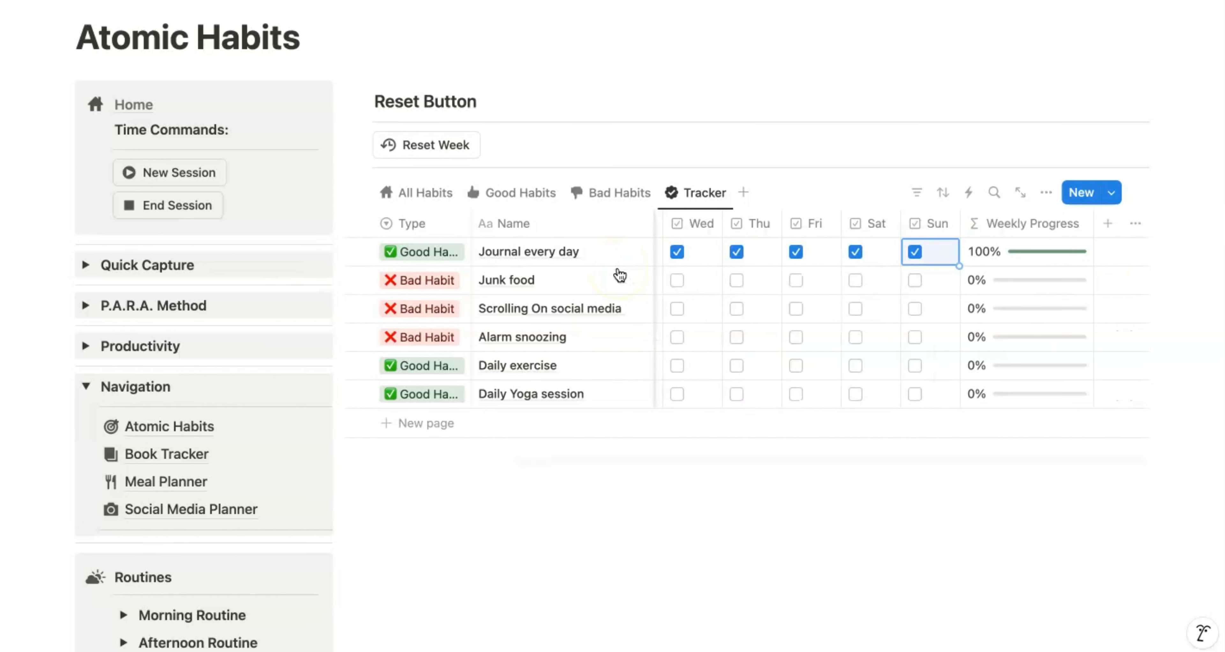
scroll(716, 274, "left", 5)
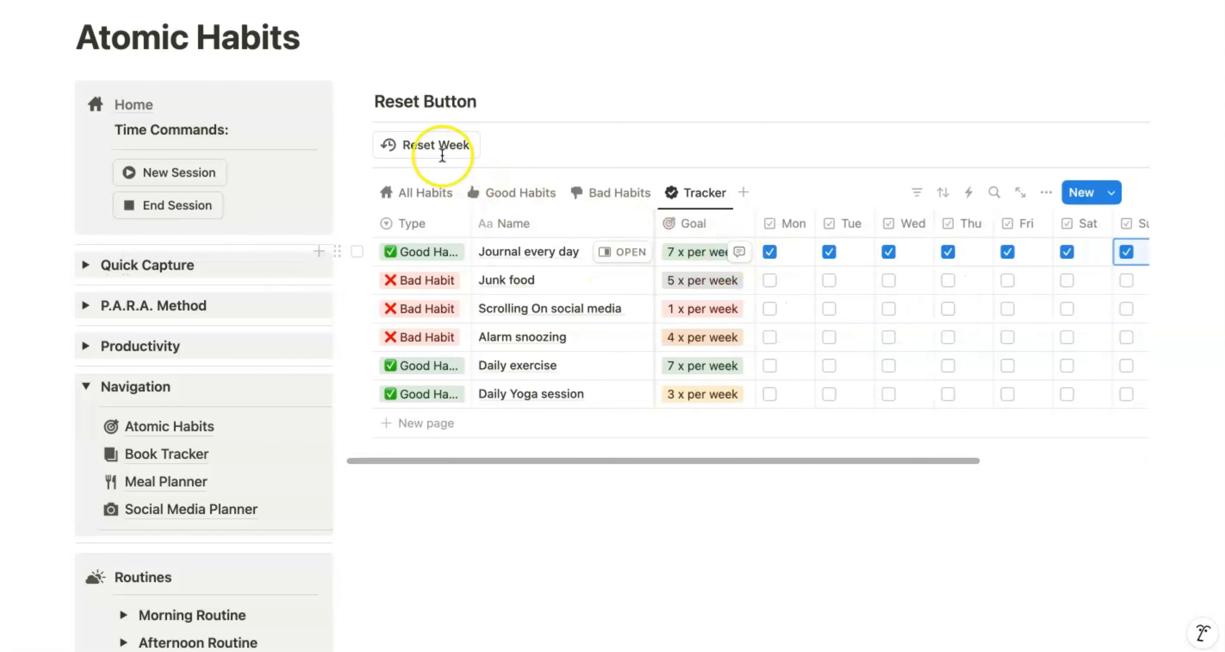
left_click(428, 151)
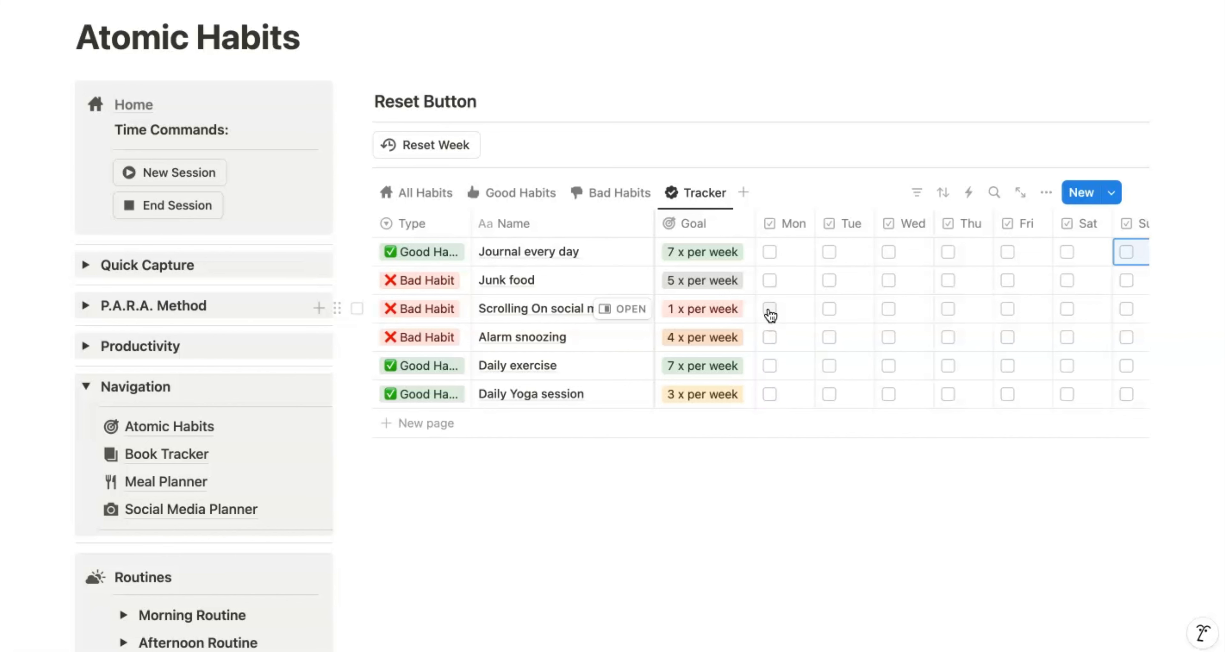
Step: Mark Scrolling On social media as done on Monday and check its Weekly Progress
left_click(769, 309)
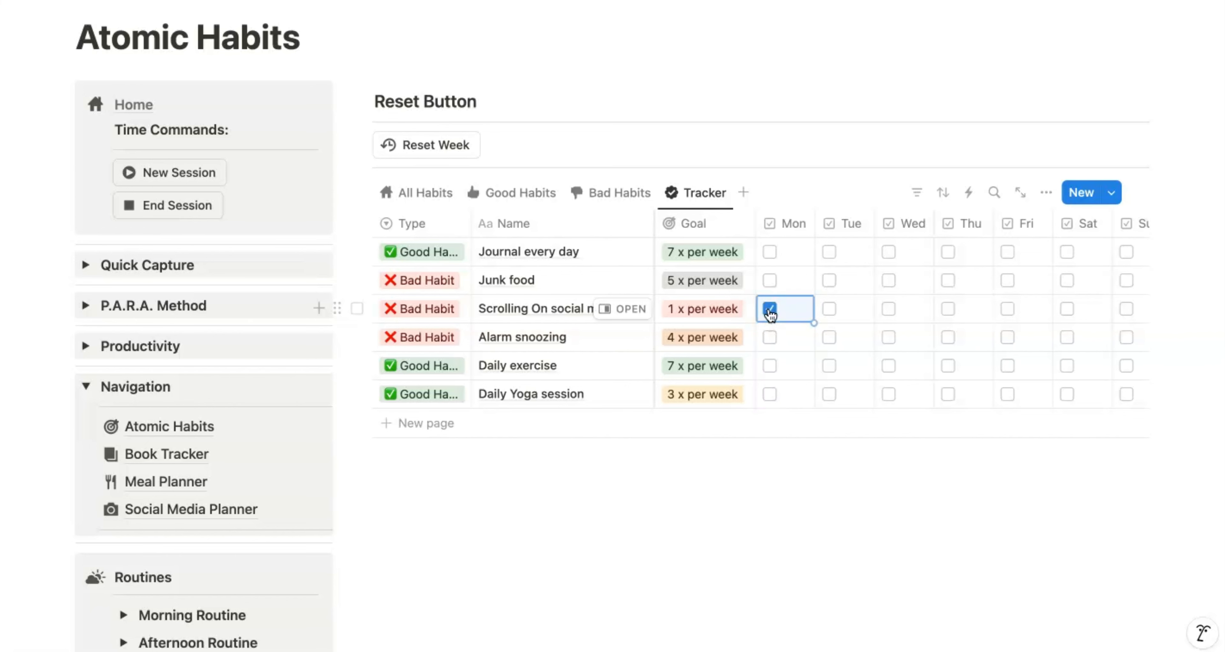
scroll(770, 314, "right", 5)
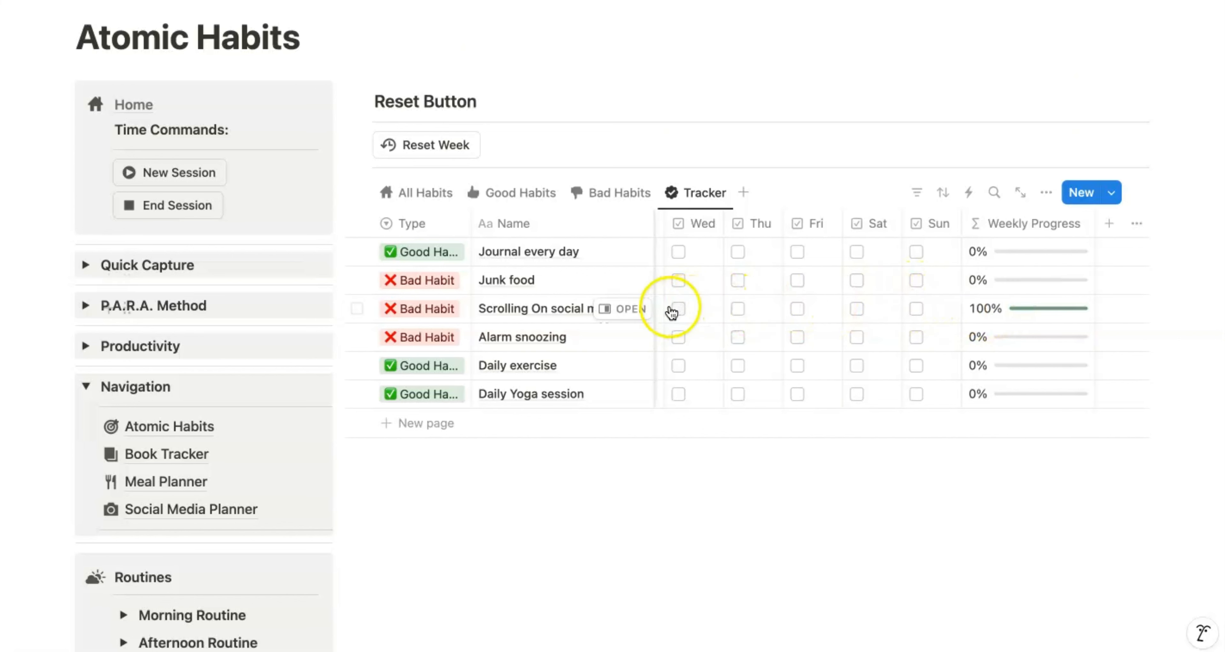
scroll(906, 303, "left", 3)
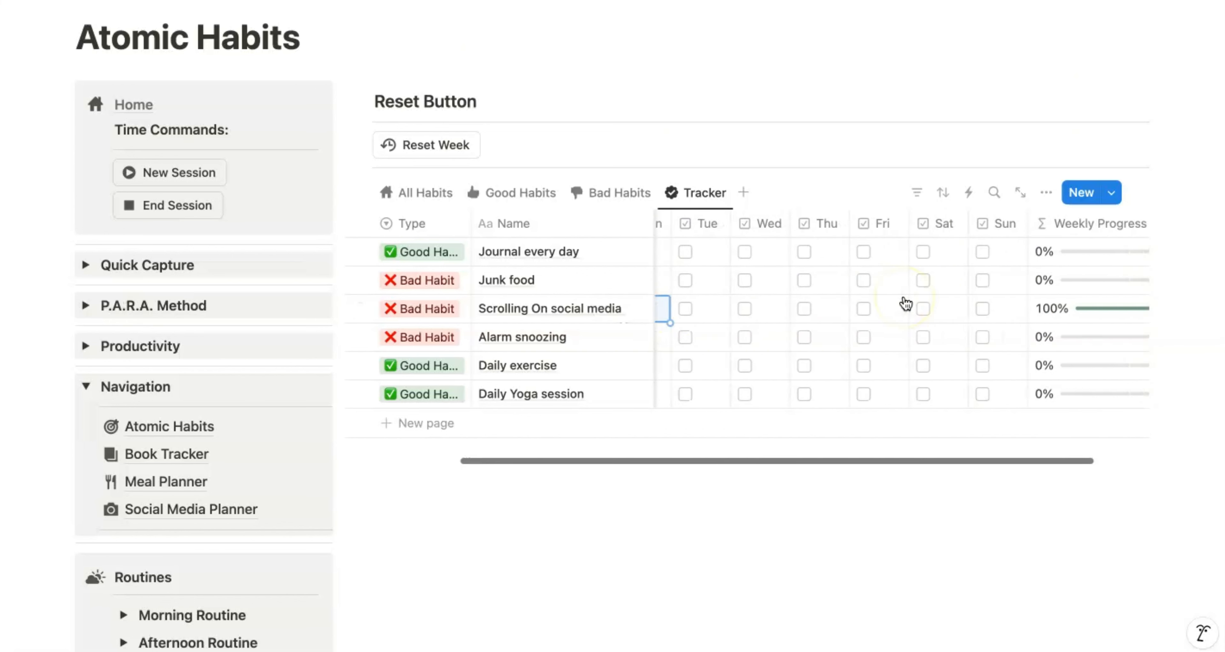
scroll(1049, 326, "left", 1)
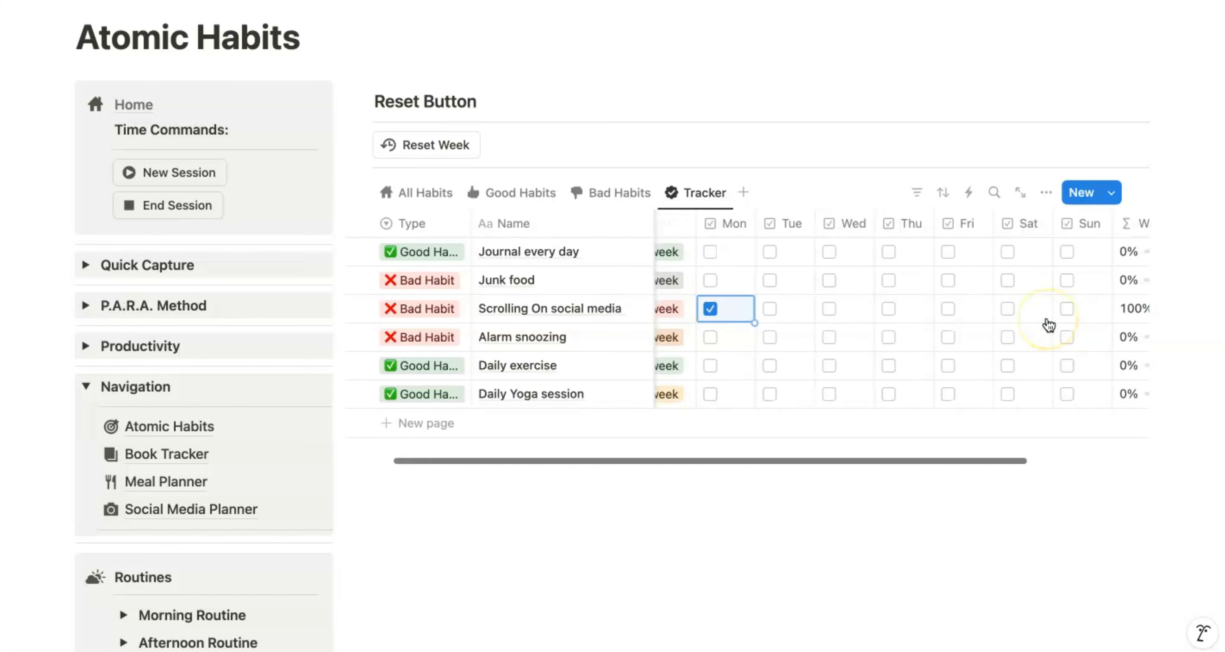
scroll(787, 322, "left", 3)
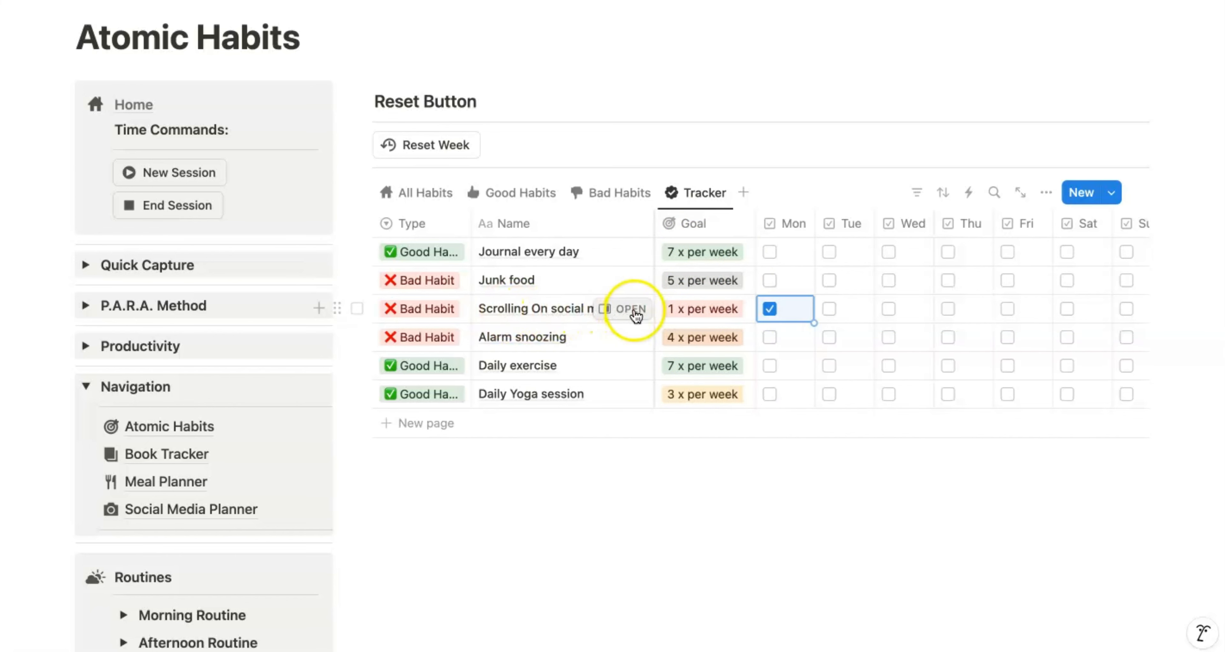
Step: Set the goal of Scrolling On social media to 2 x per week and check its Weekly Progress
left_click(690, 312)
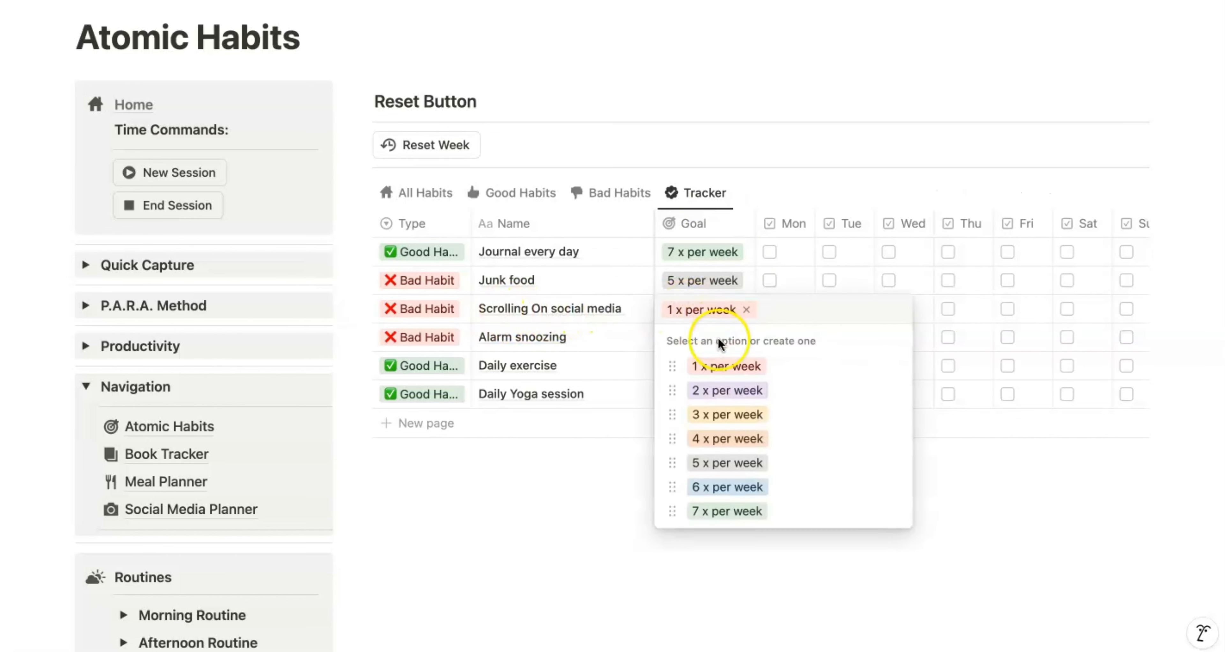
left_click(710, 391)
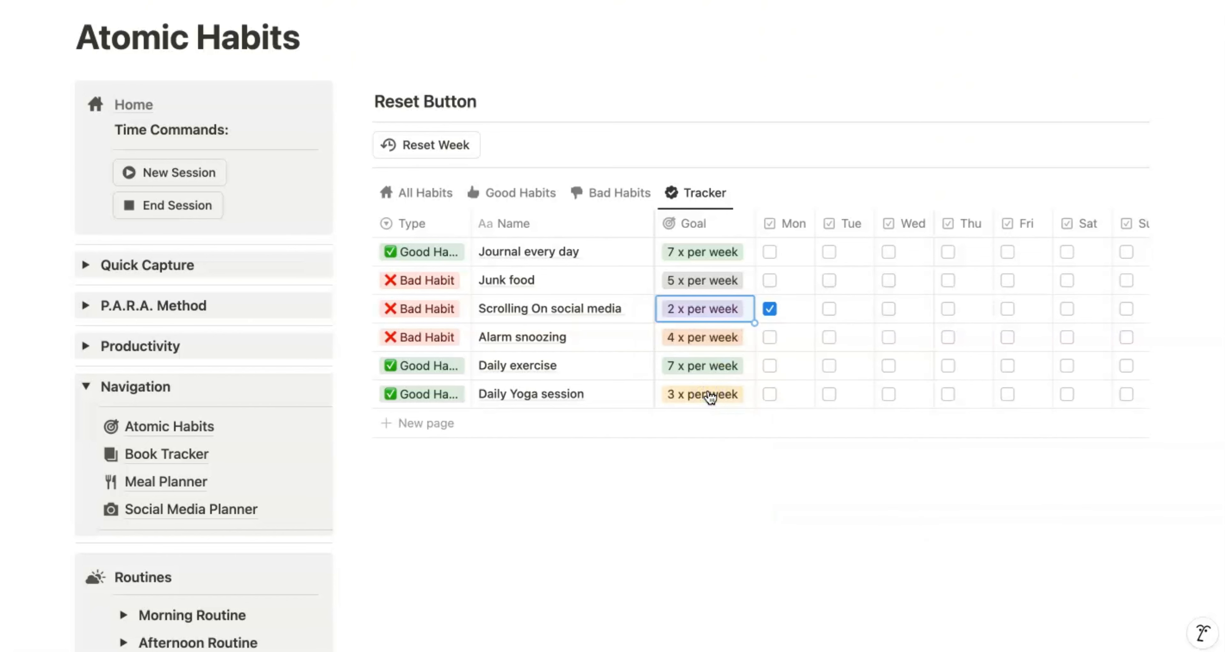
scroll(710, 396, "right", 5)
left_click(973, 316)
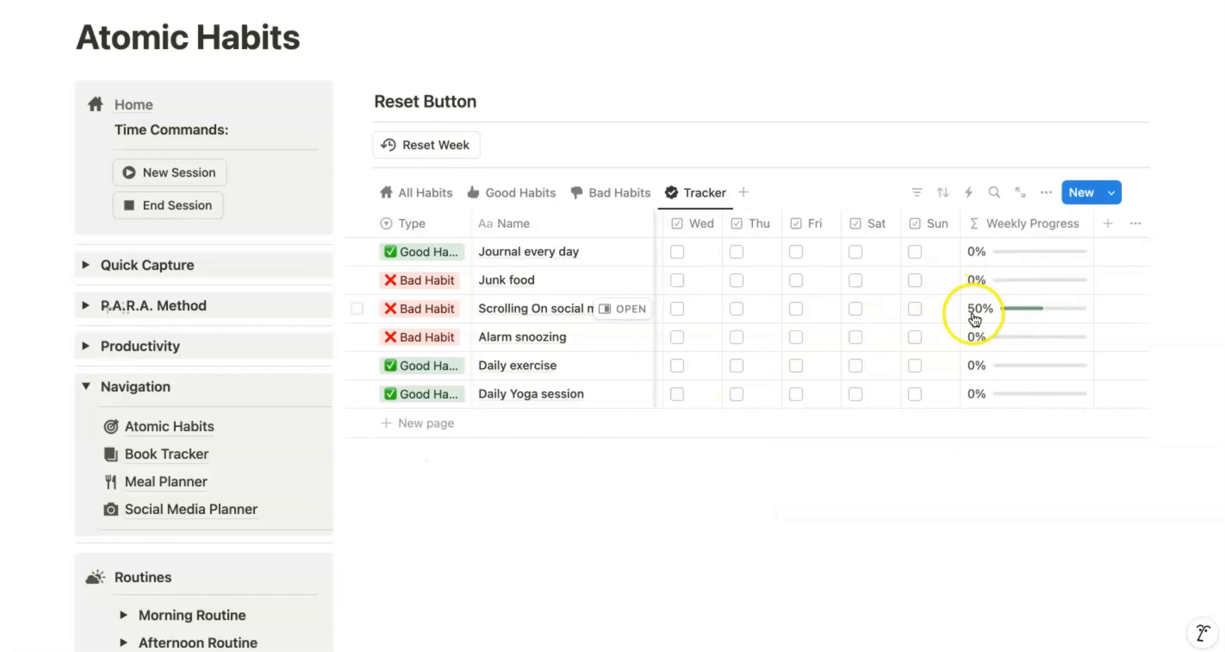
mouse_move(1050, 323)
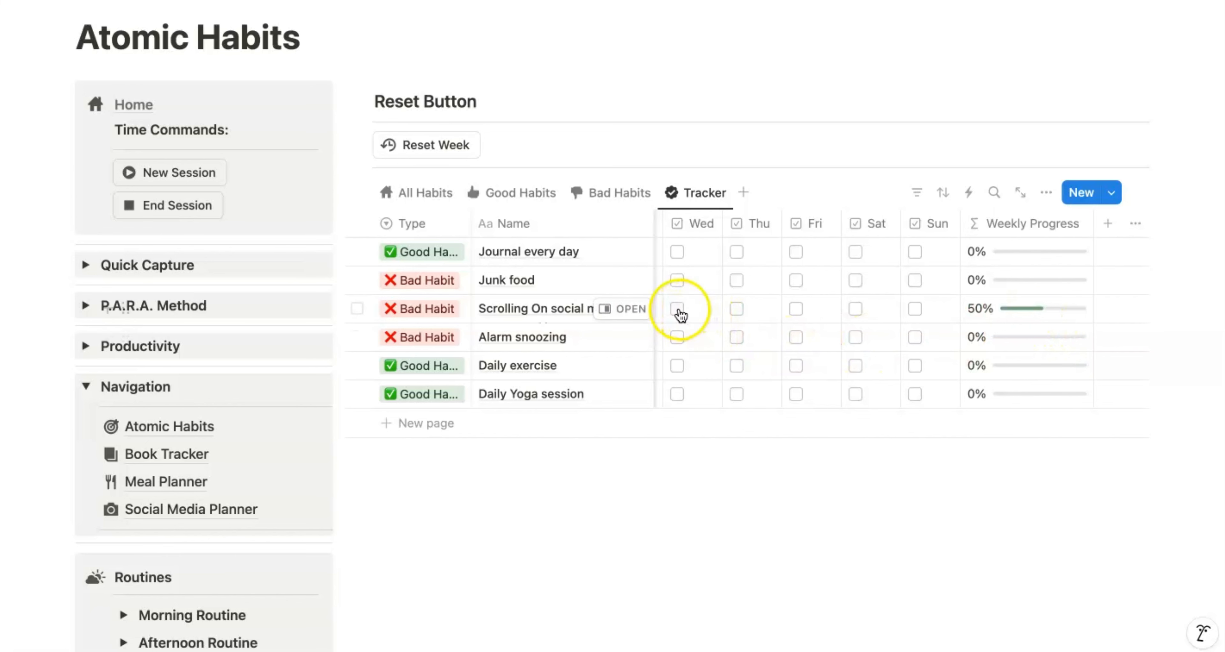
Step: Mark Scrolling On social media as done on Wednesday, and reset the week for all habits
left_click(679, 310)
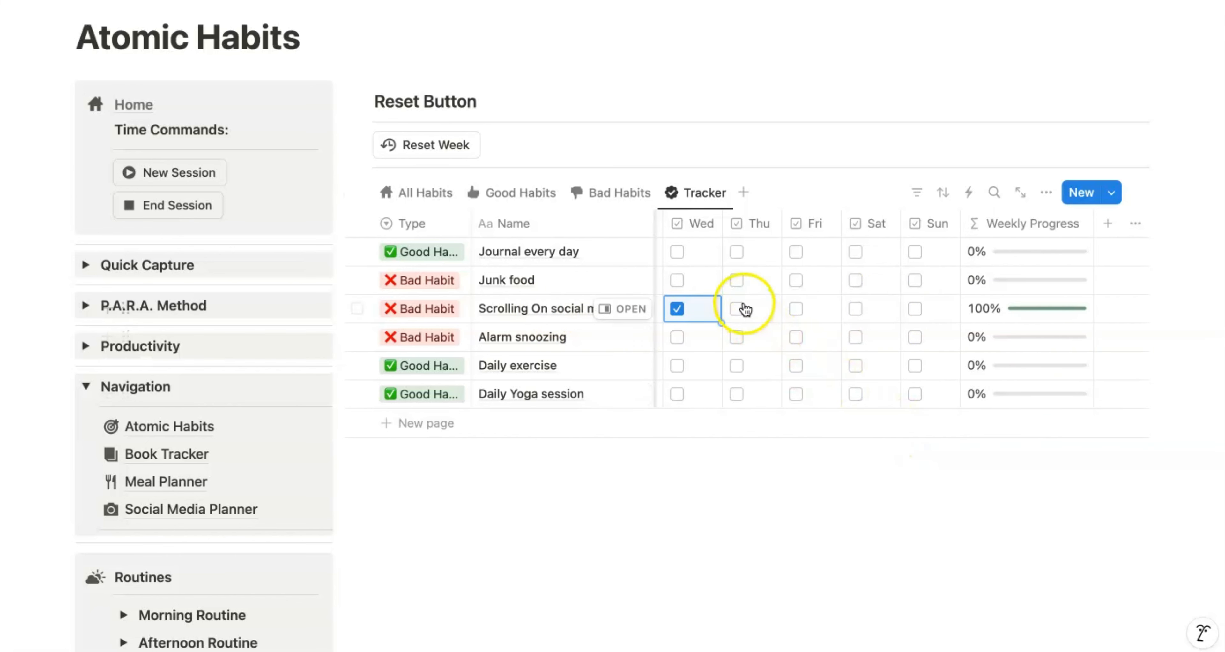
scroll(739, 309, "left", 5)
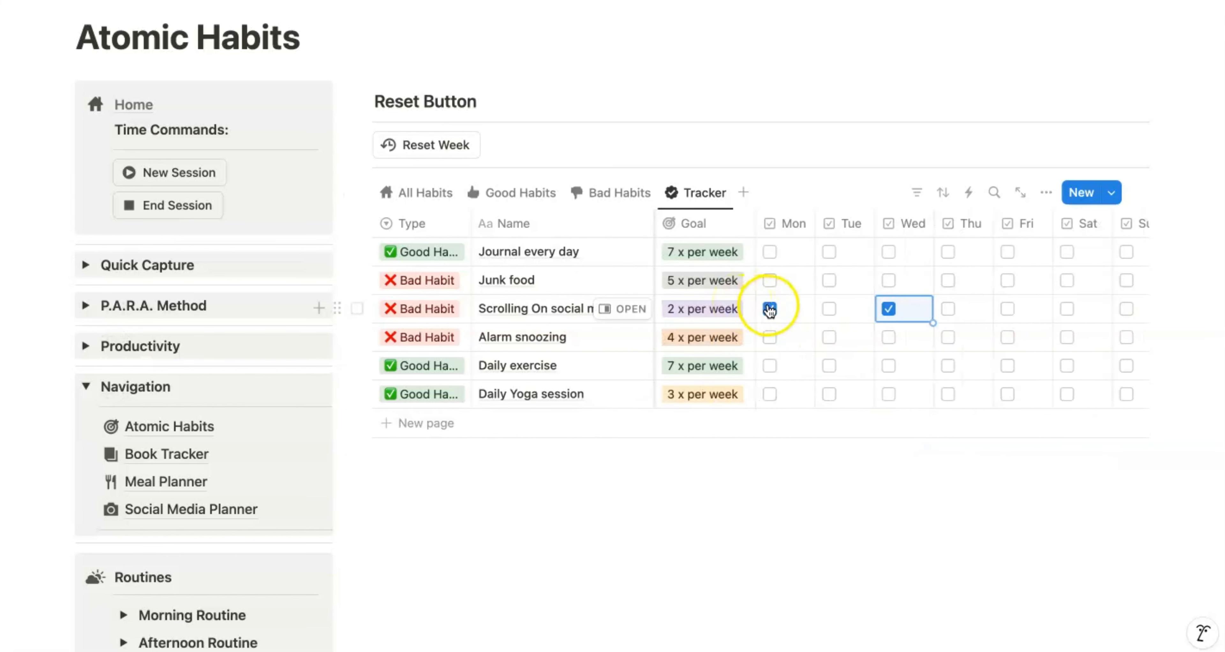
left_click(431, 150)
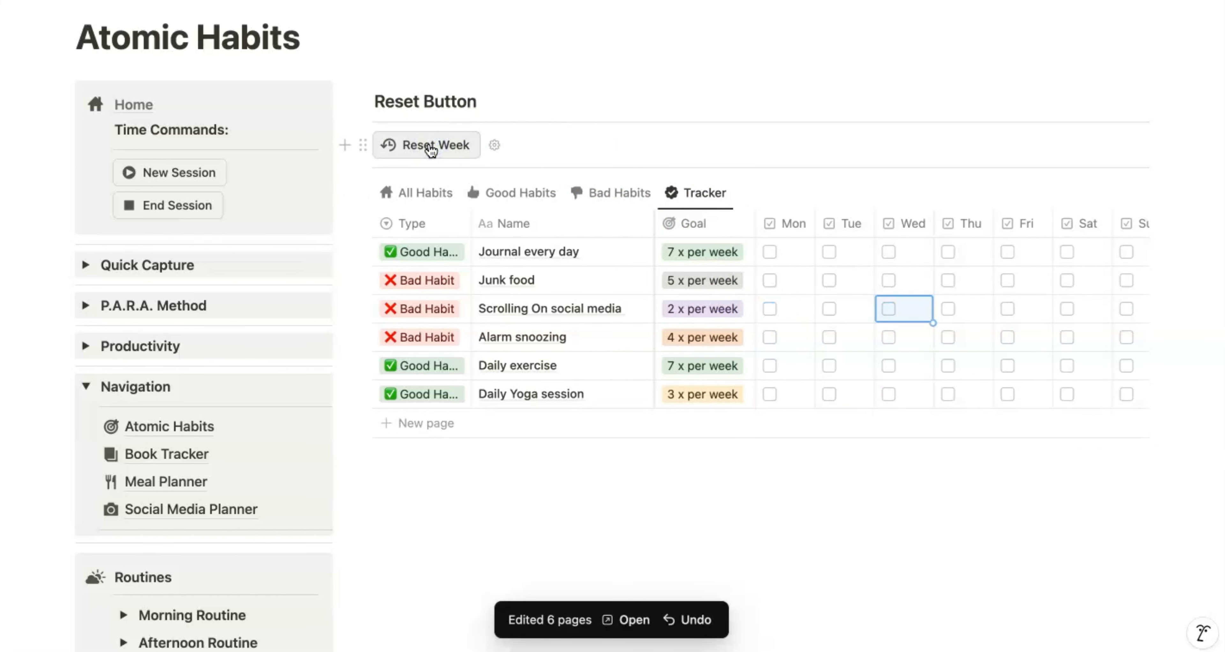
scroll(979, 338, "right", 5)
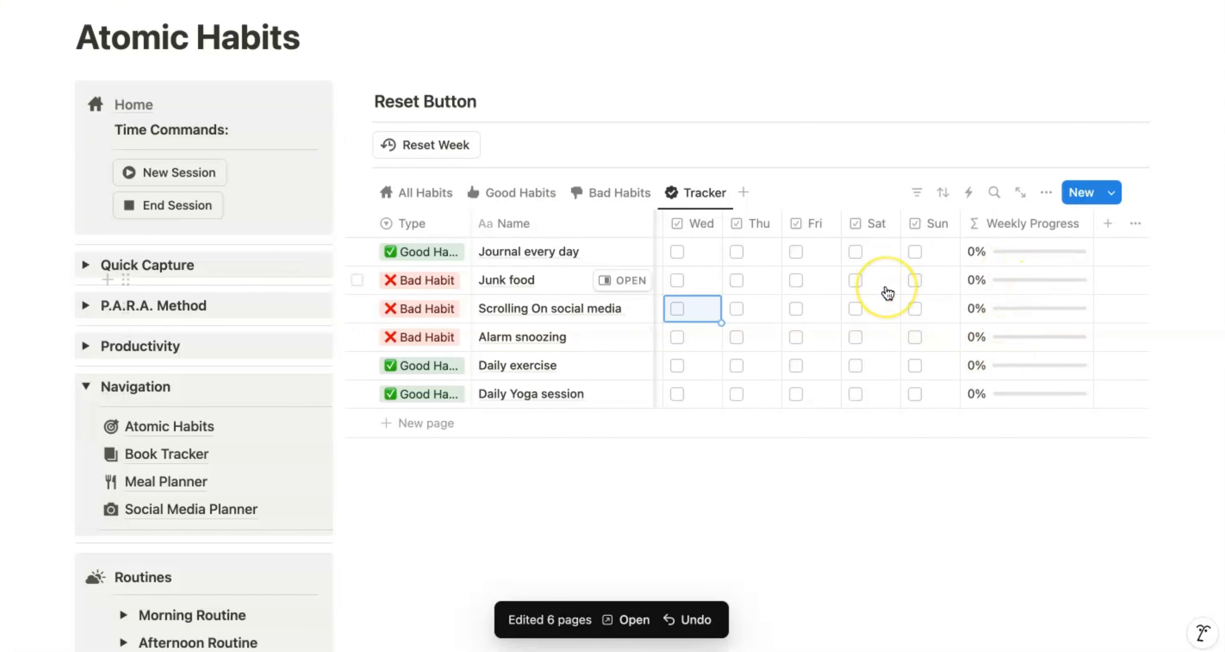
scroll(885, 285, "left", 5)
Step: Review the habit cards and the Good Habits and Bad Habits tables, returning to All Habits
left_click(422, 194)
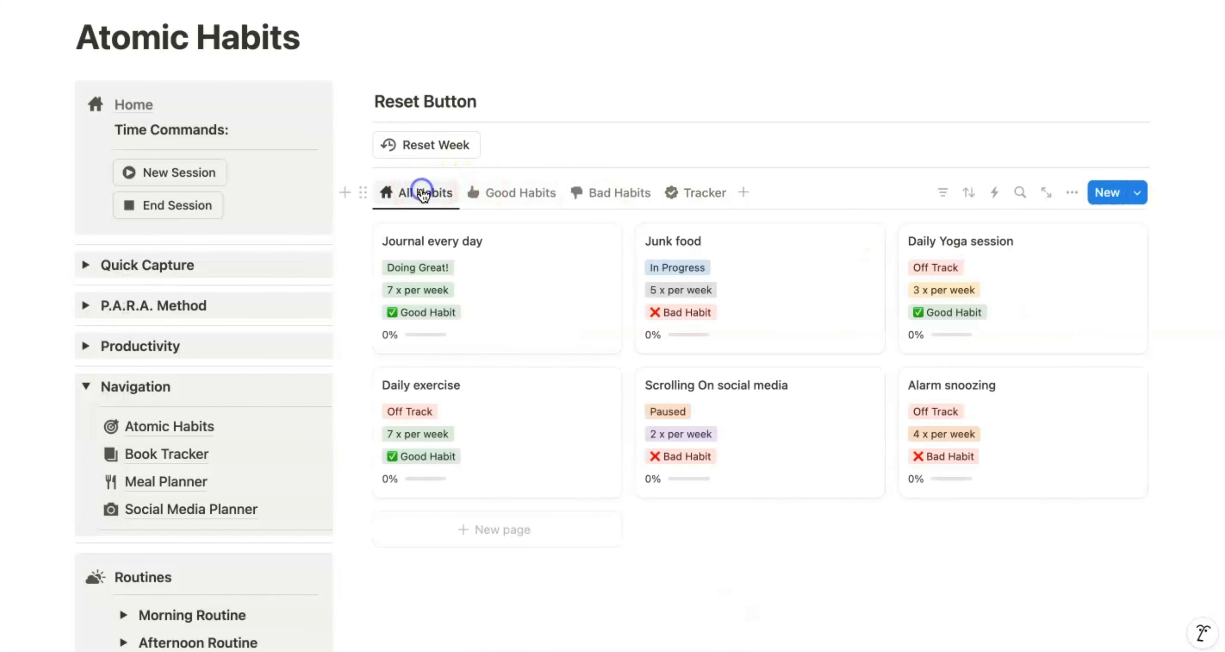
scroll(490, 350, "down", 3)
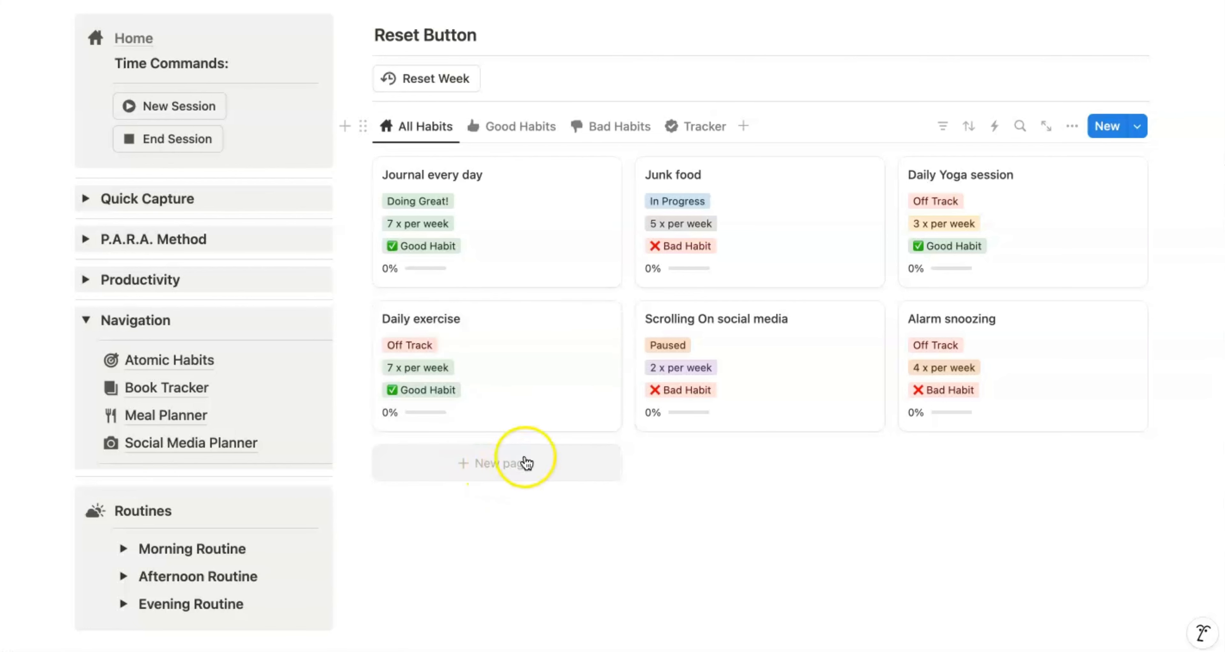
left_click(513, 126)
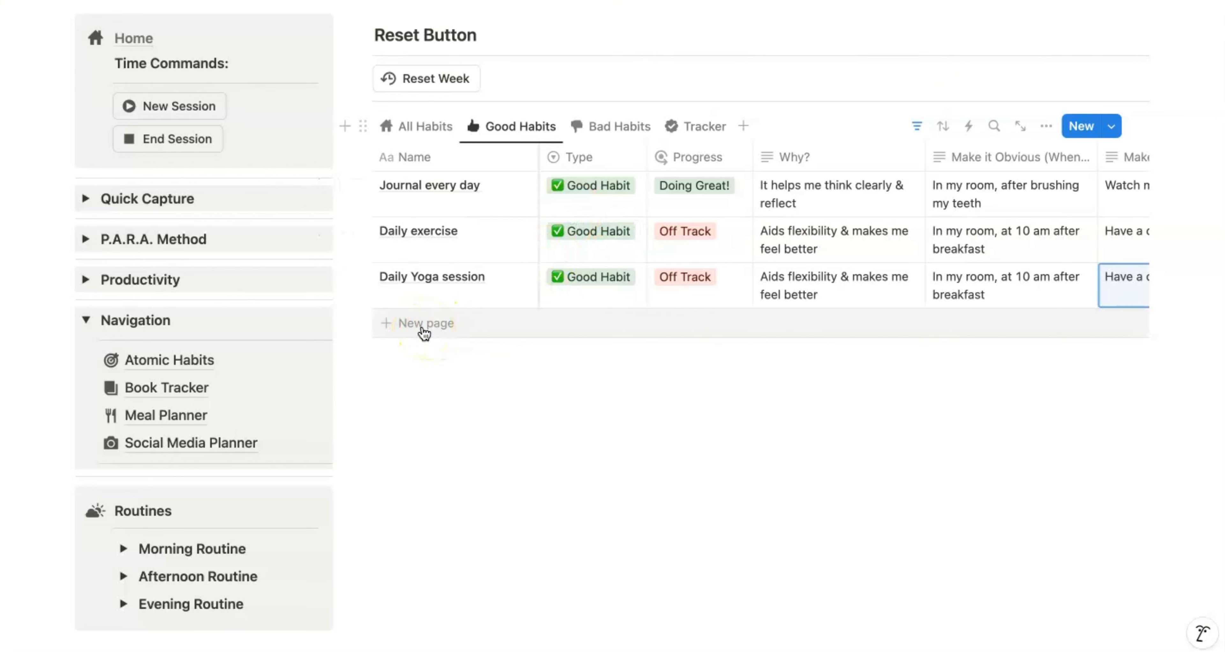
left_click(623, 126)
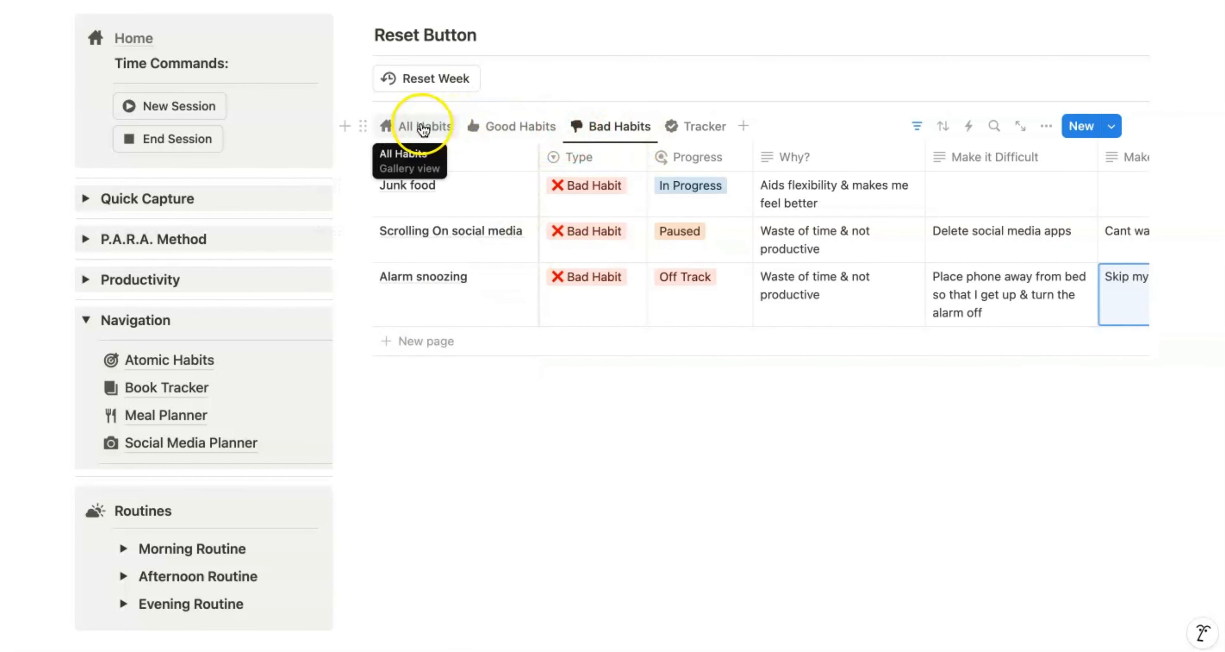
left_click(423, 128)
scroll(389, 351, "down", 2)
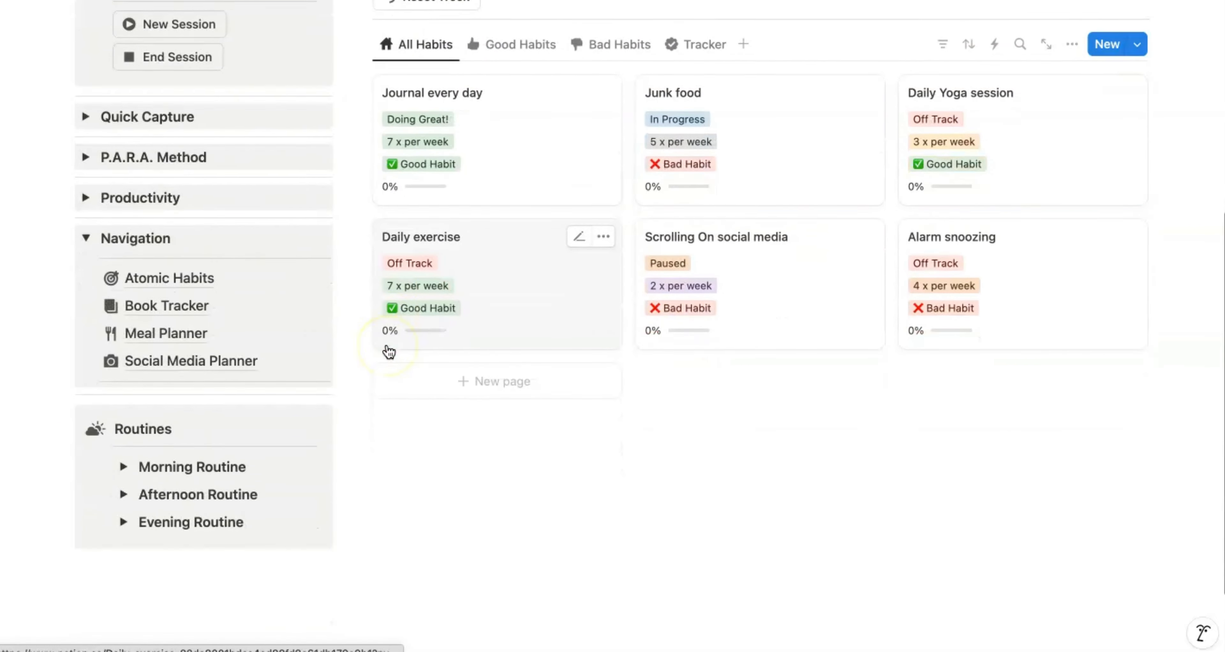
Step: Open the Book Tracker page
scroll(553, 214, "up", 1)
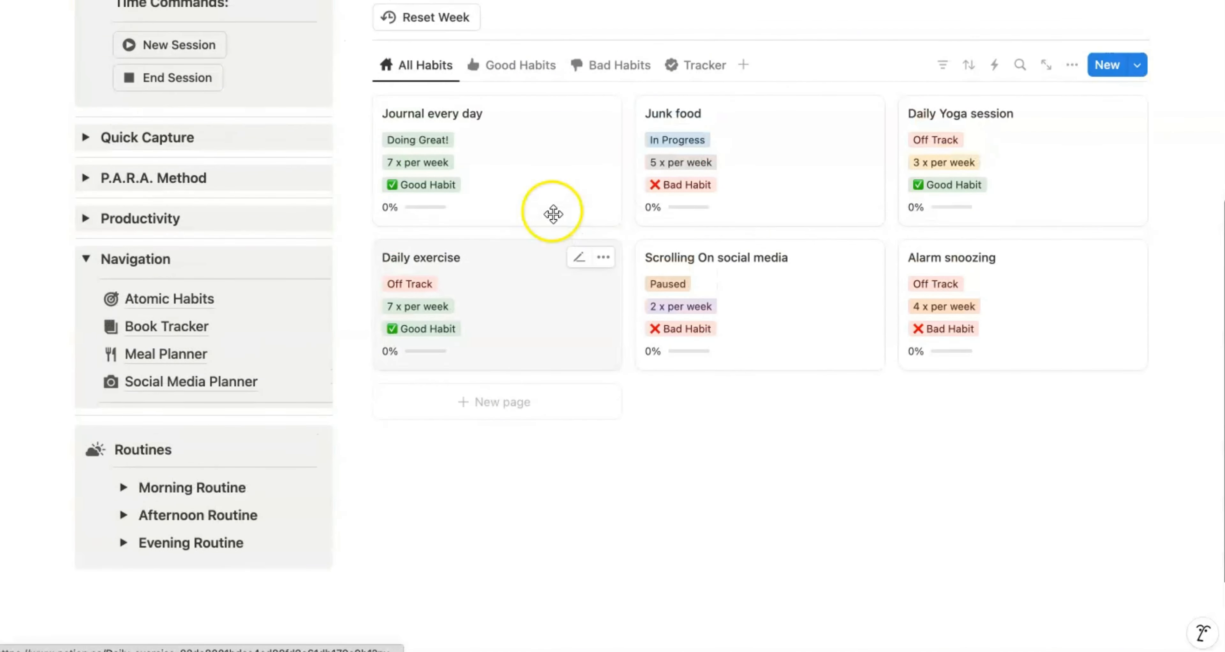
scroll(553, 214, "up", 1)
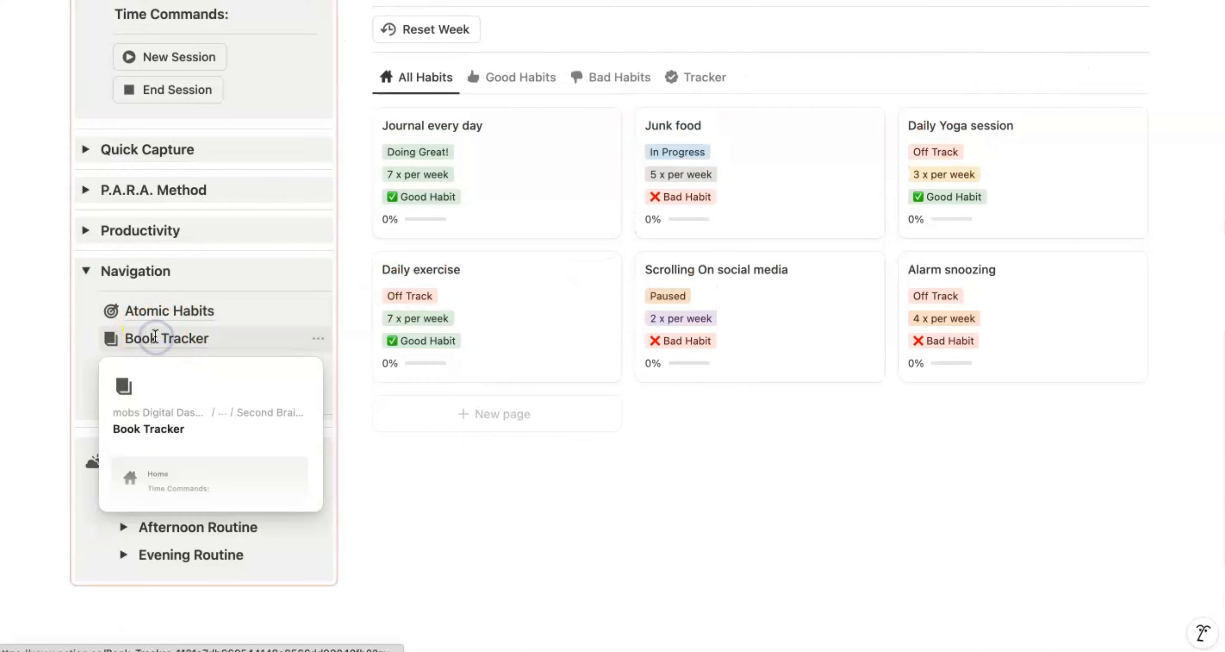
left_click(155, 337)
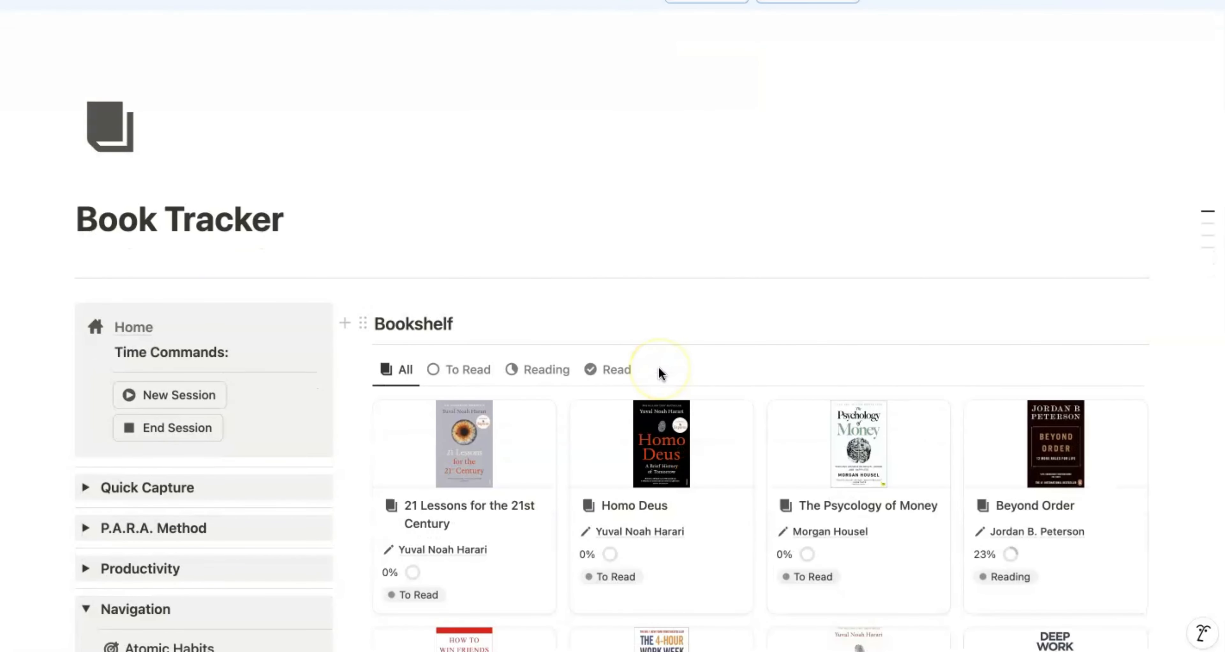
Step: Look over the Bookshelf and Authors sections of the Book Tracker, and open the Atomic Habits book page
scroll(661, 373, "down", 2)
scroll(660, 375, "down", 10)
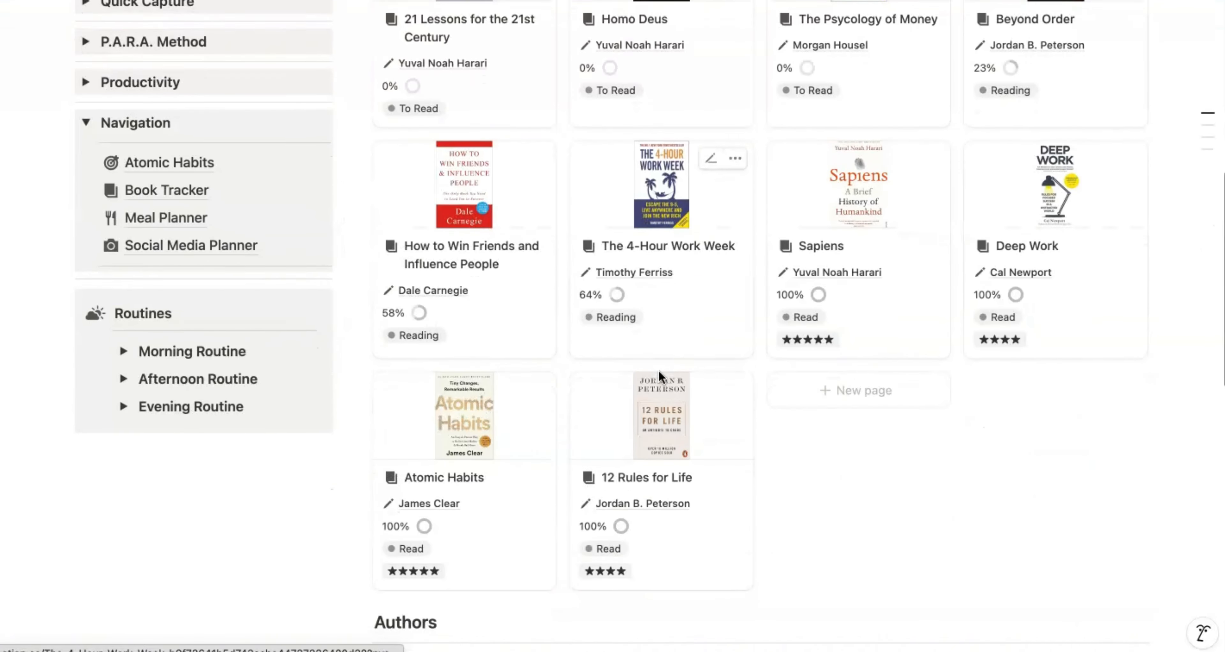
scroll(661, 376, "down", 2)
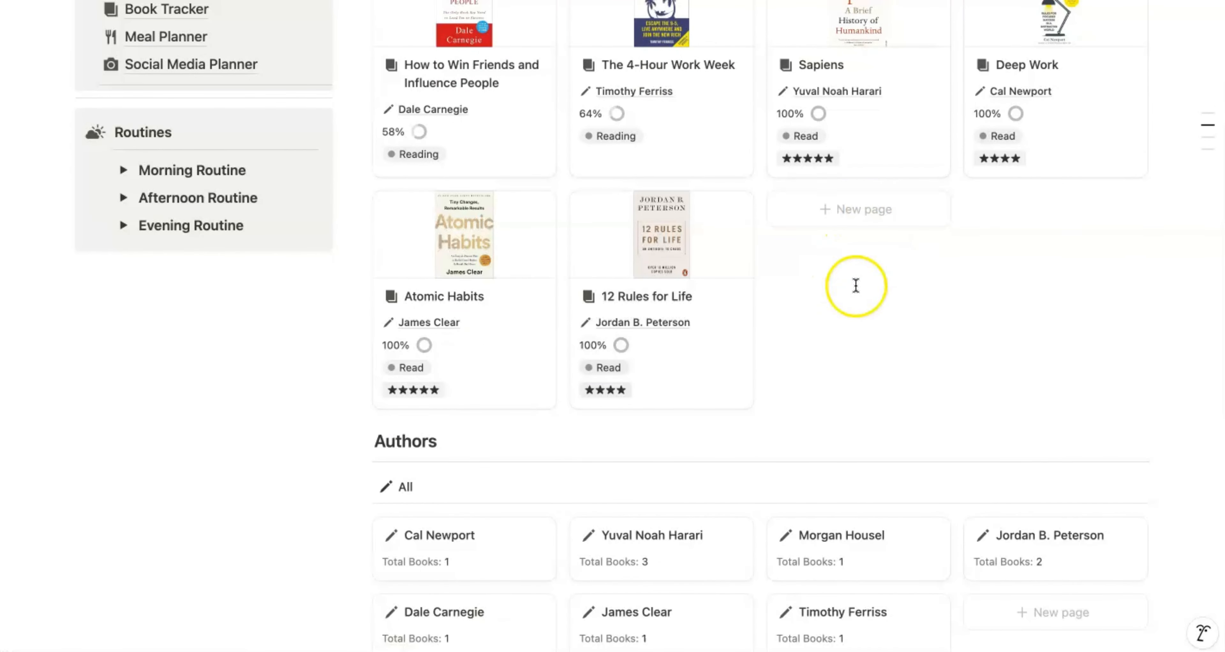
scroll(701, 334, "up", 2)
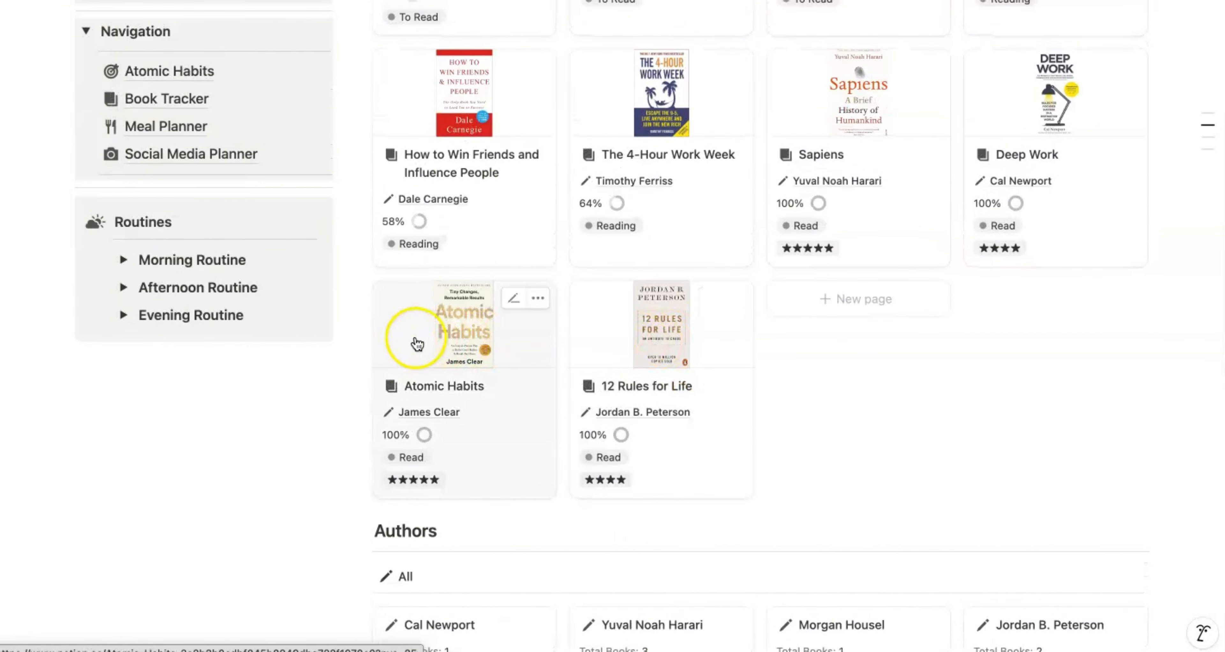
left_click(440, 337)
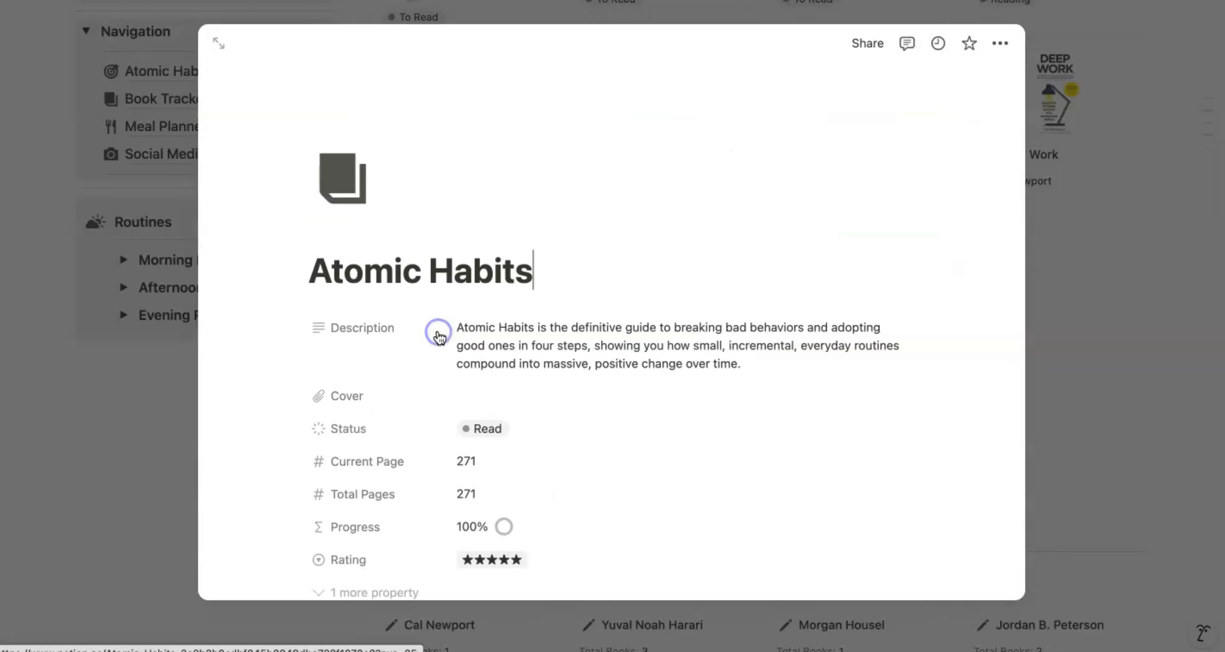
left_click(438, 318)
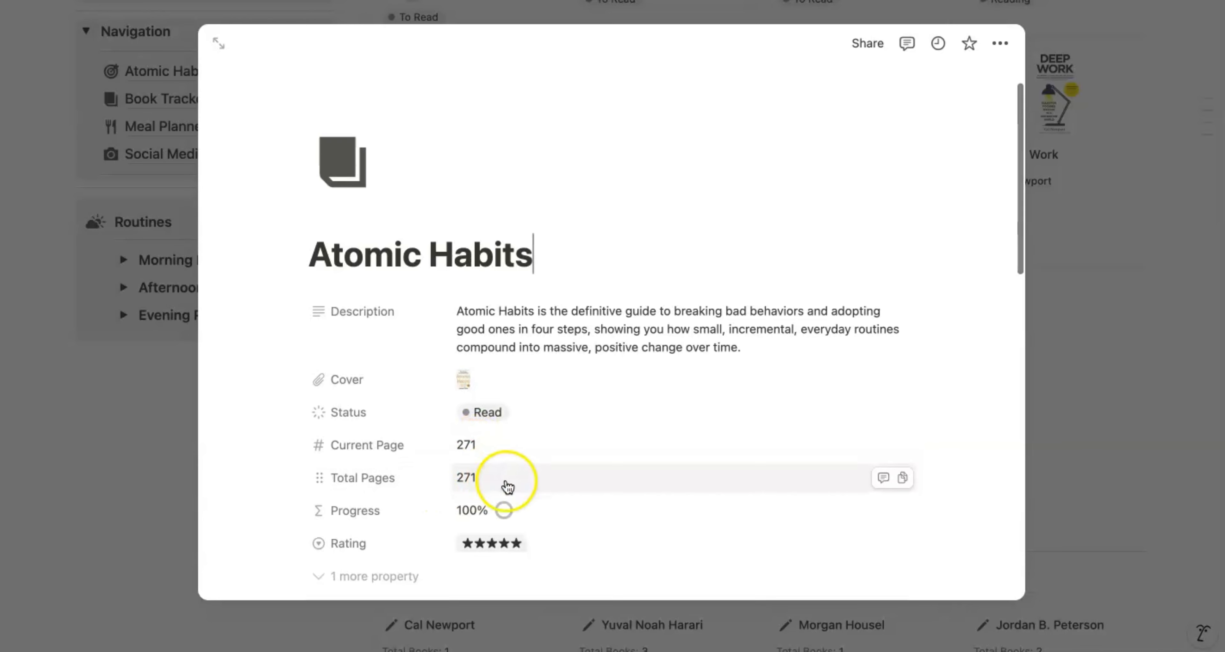
Step: Try a four-star and a one-star Rating on the Atomic Habits book, and set it back to five stars
scroll(507, 485, "down", 3)
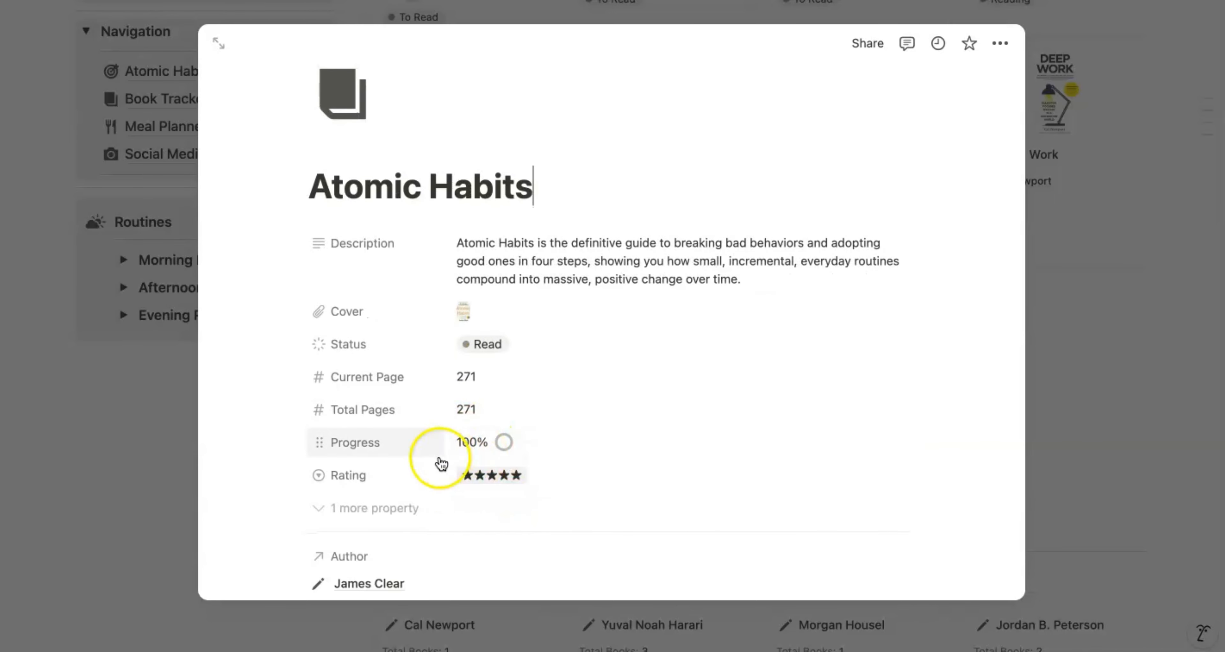
left_click(487, 474)
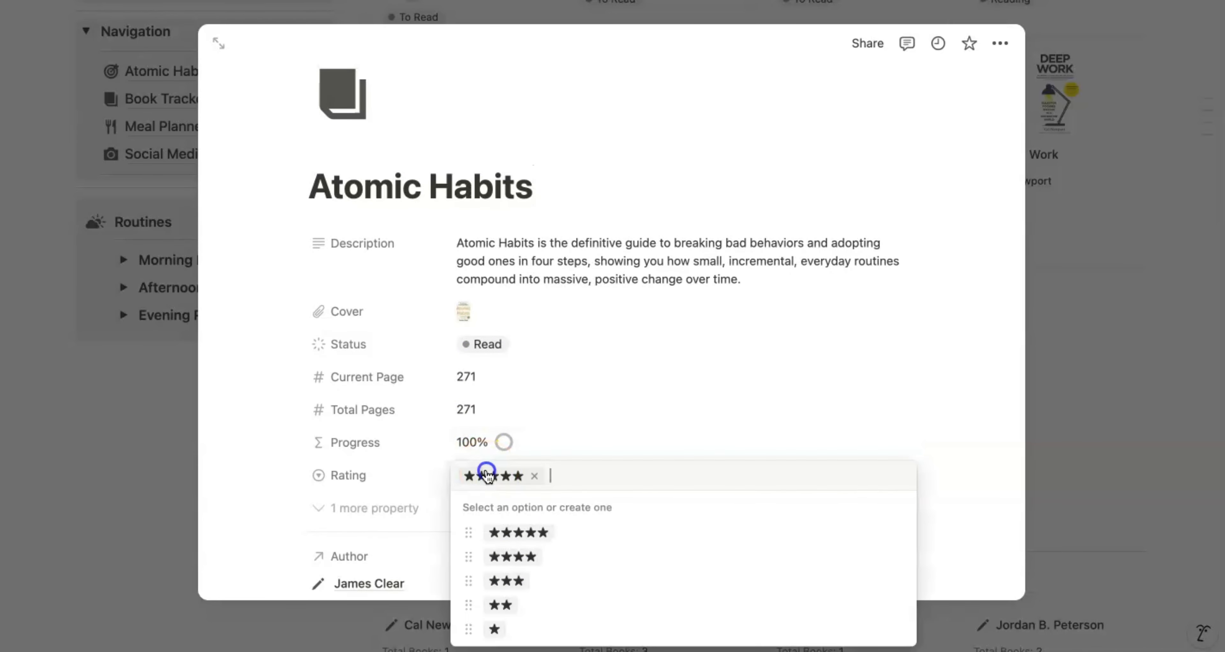
left_click(513, 554)
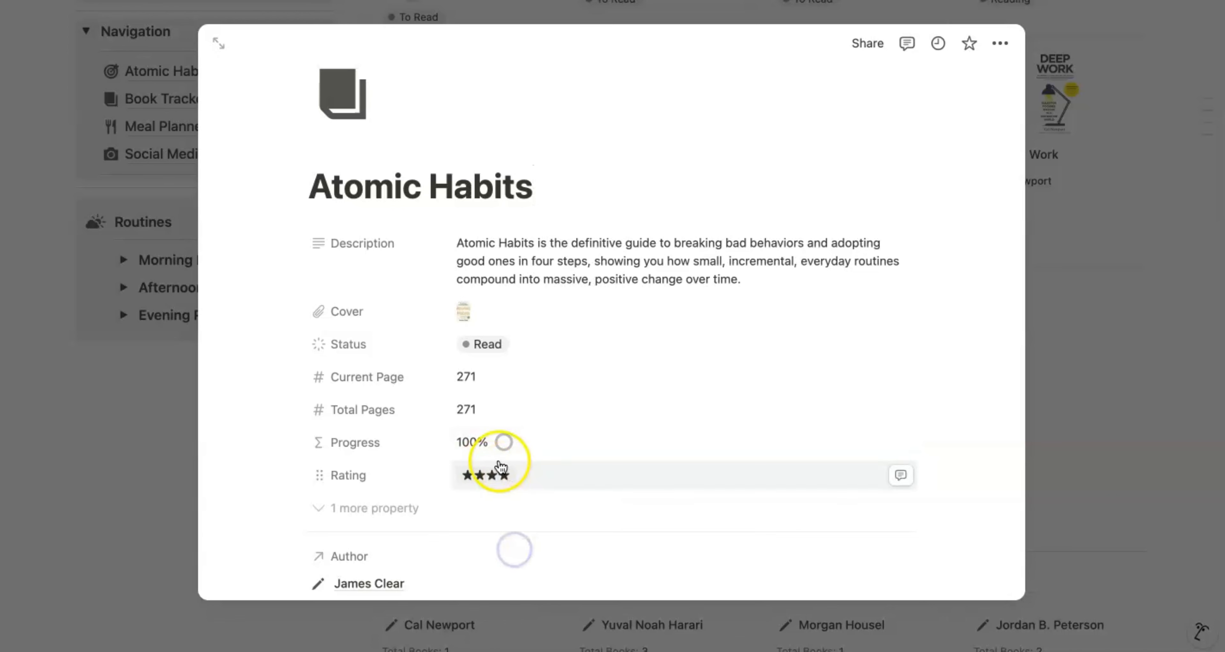
left_click(497, 476)
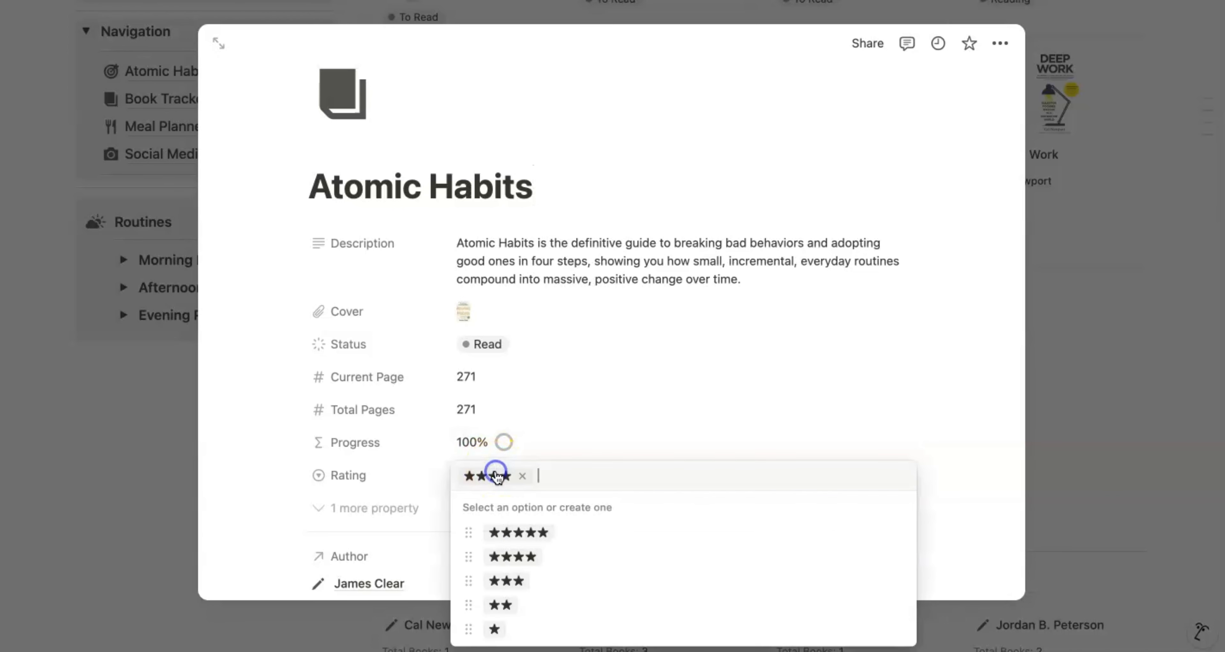
left_click(492, 629)
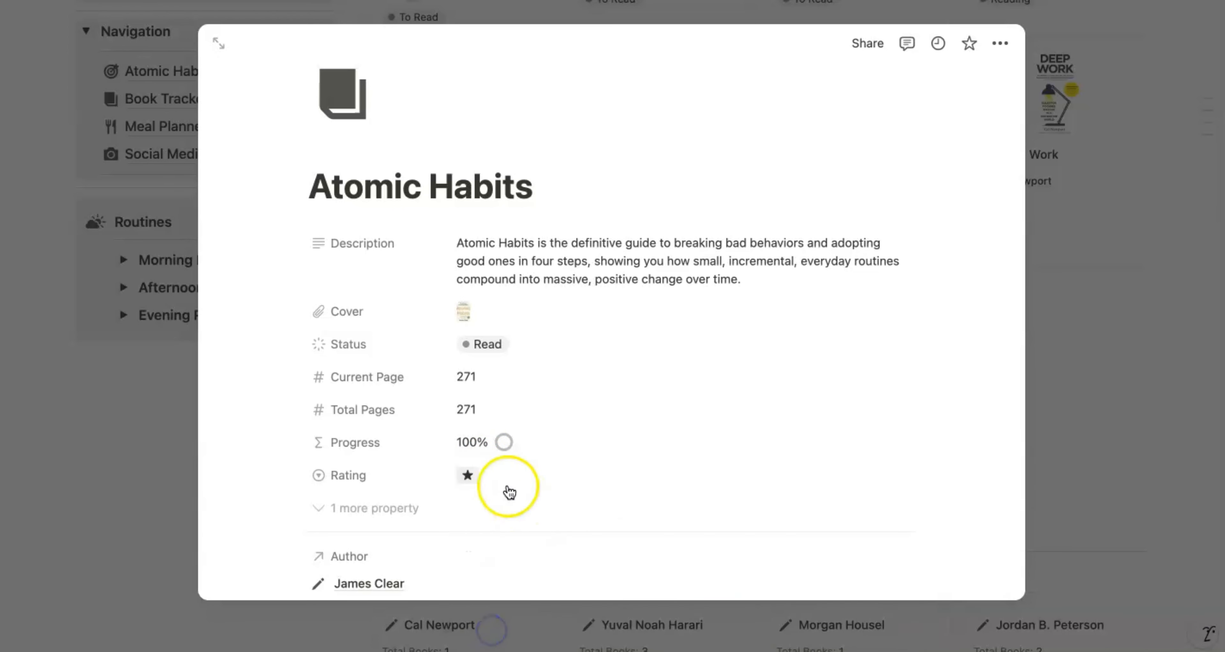
left_click(478, 477)
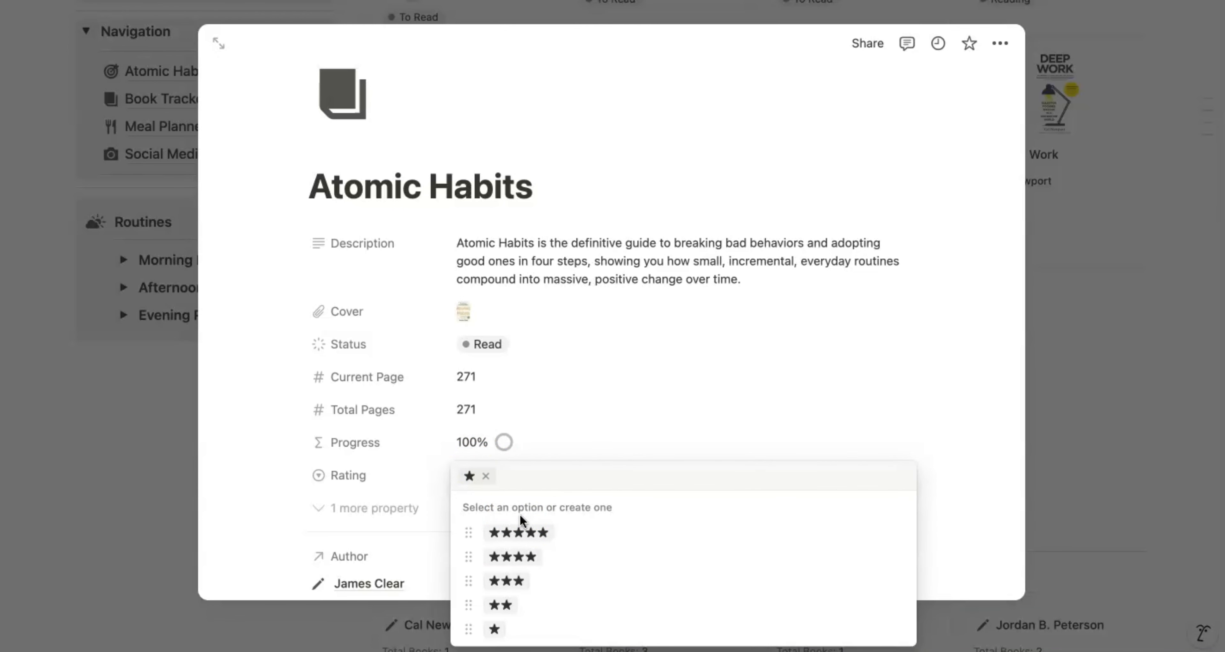
left_click(523, 533)
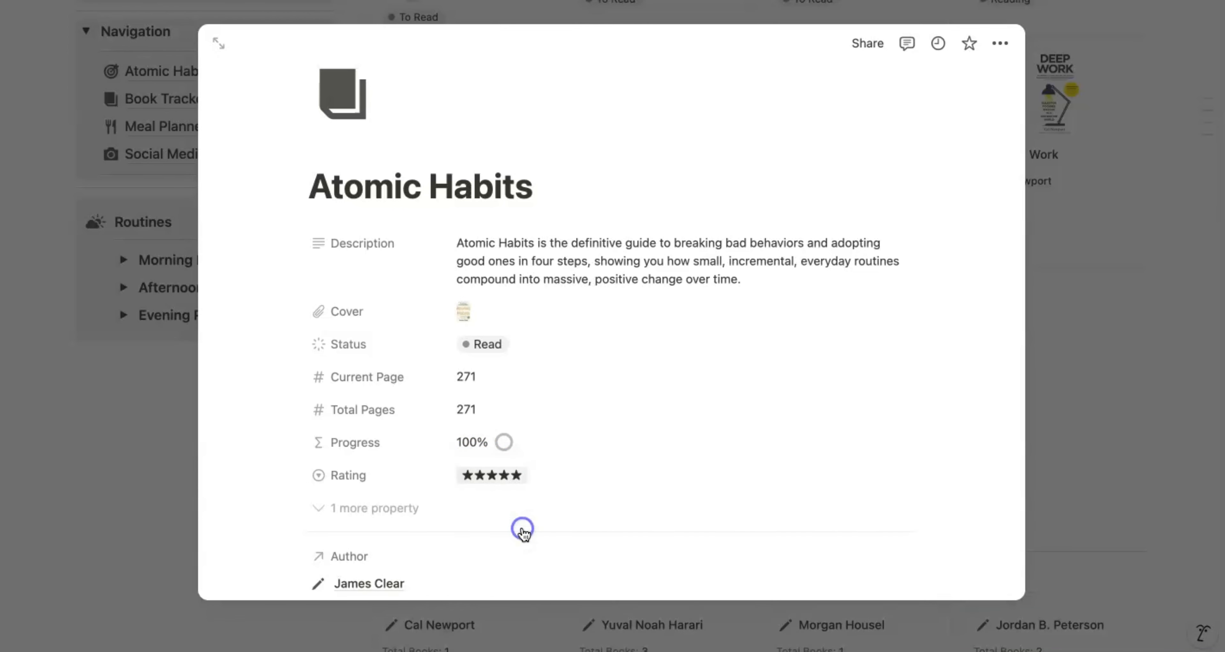
Step: Review the Author, Genre and Quotes relations of the Atomic Habits book, and close its page
scroll(523, 533, "down", 4)
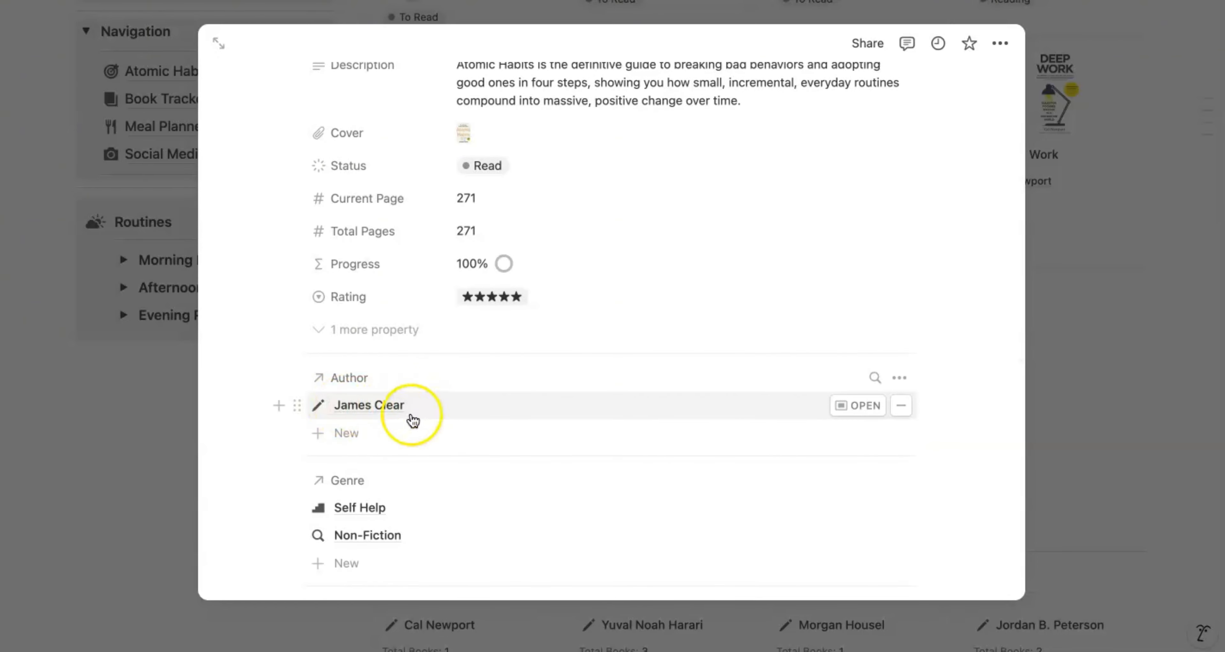
scroll(433, 492, "down", 5)
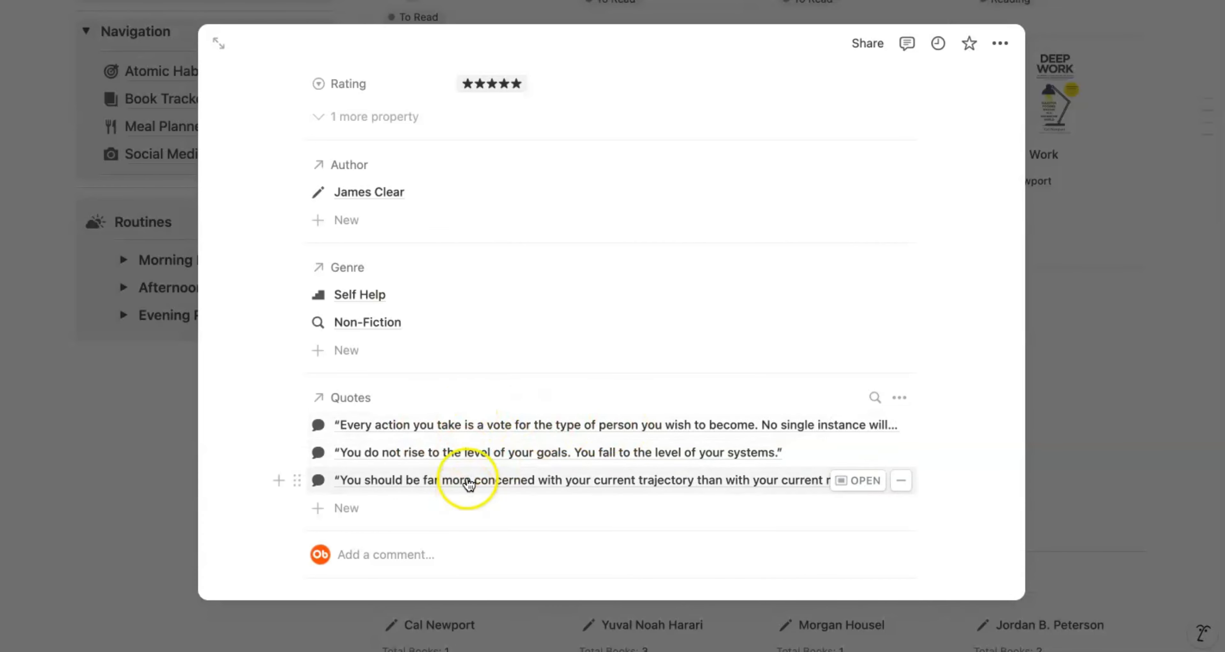
scroll(502, 457, "up", 6)
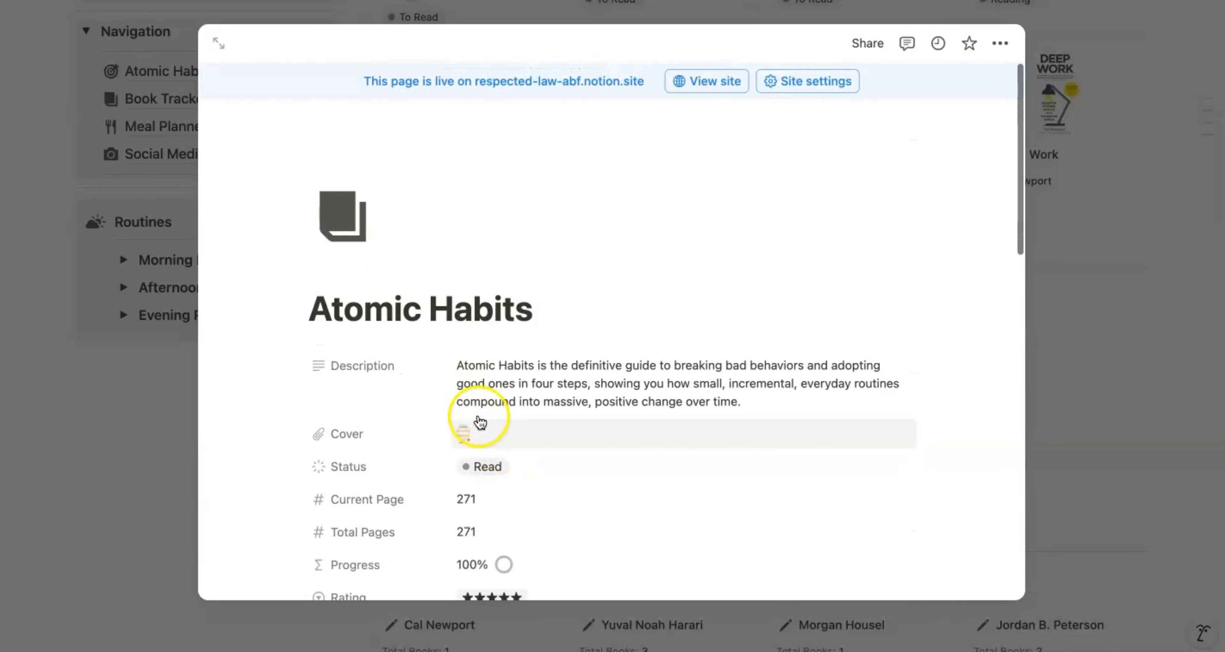
left_click(144, 411)
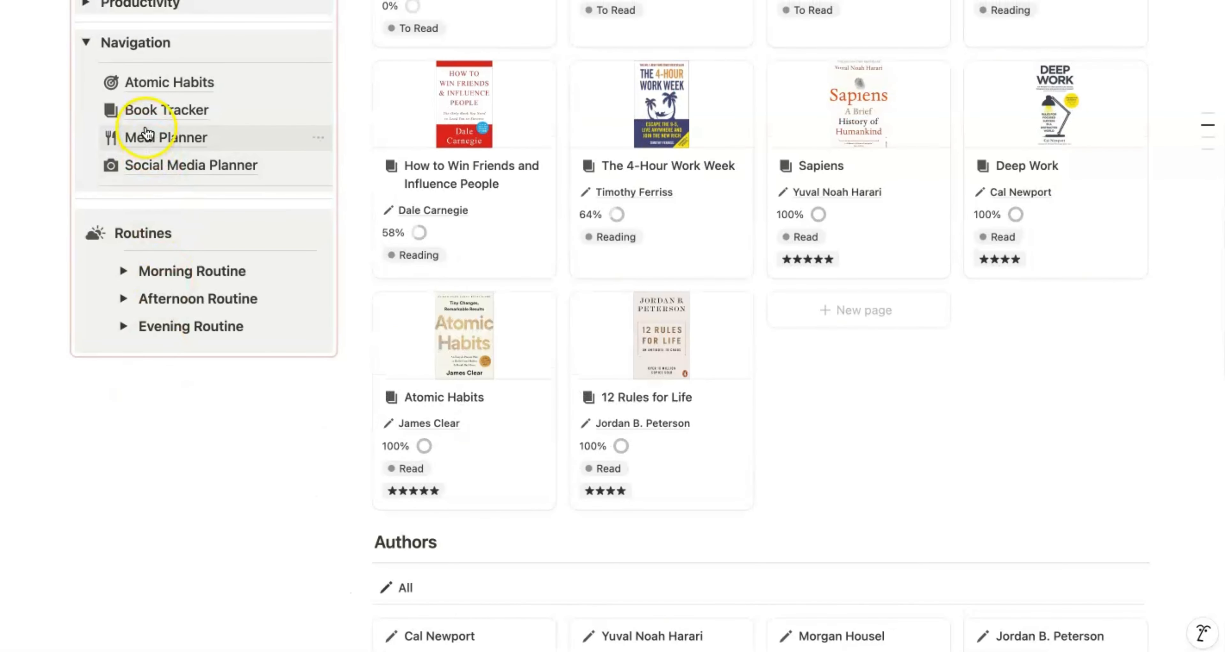
Step: Open the Meal Planner page and look through the recipe cards in the Recipes gallery
left_click(147, 136)
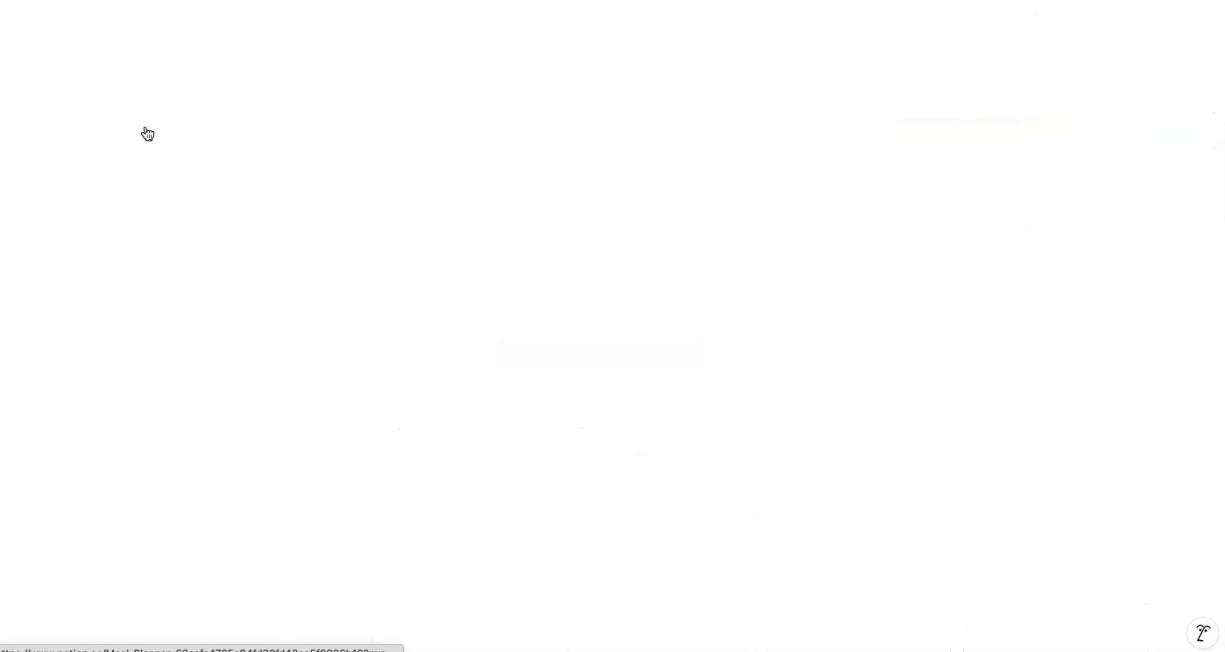
scroll(558, 281, "down", 5)
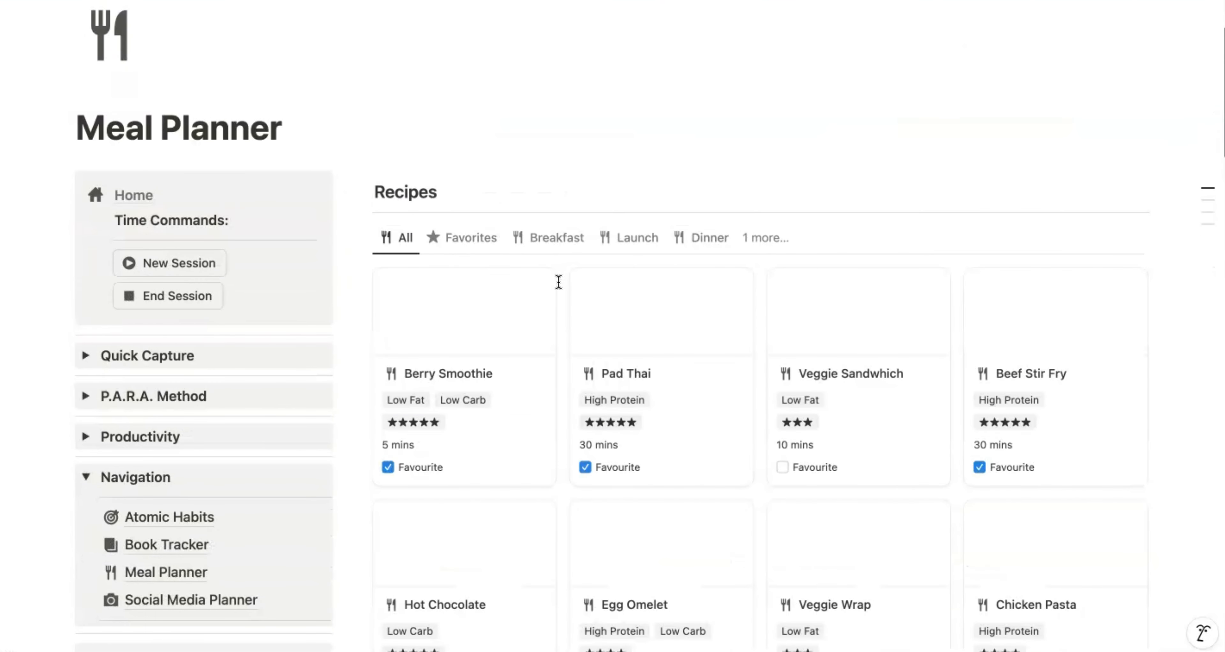
scroll(558, 281, "down", 5)
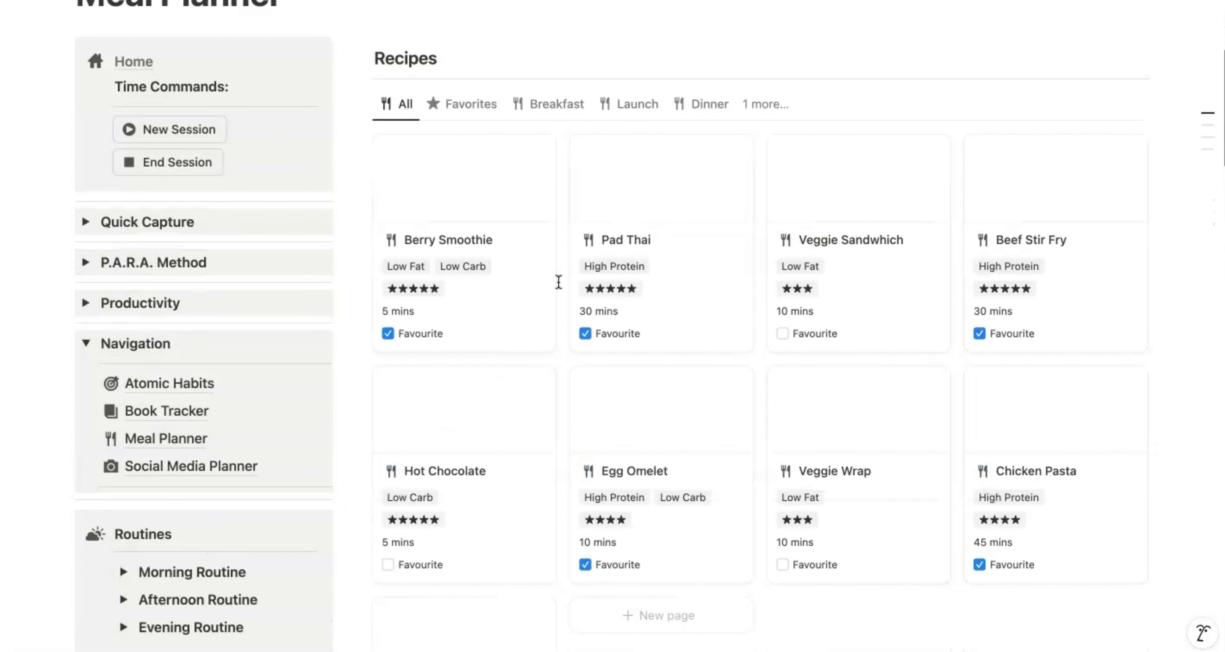
scroll(559, 282, "down", 2)
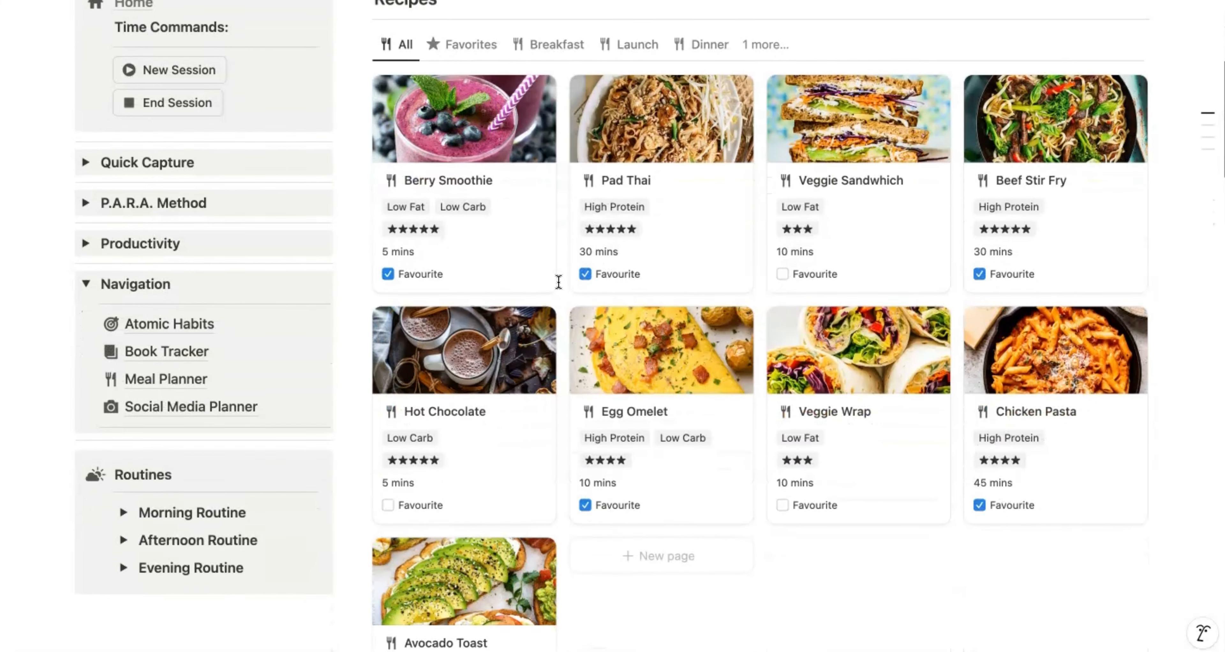
scroll(559, 281, "up", 4)
scroll(558, 281, "up", 2)
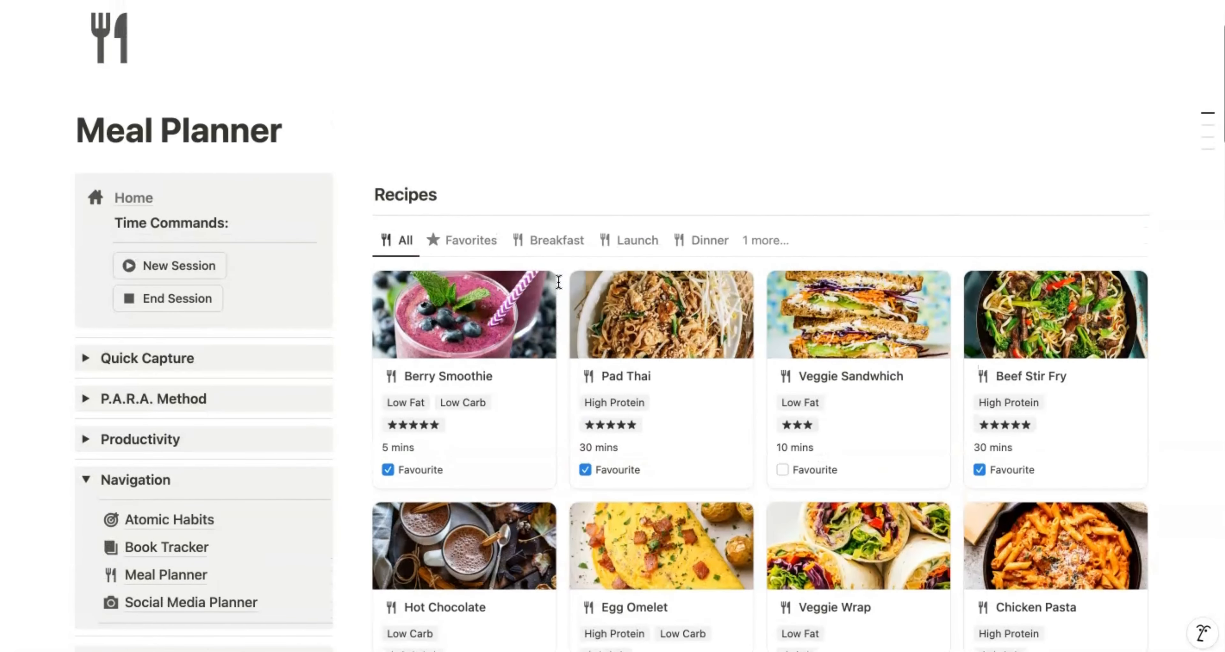
scroll(559, 281, "down", 6)
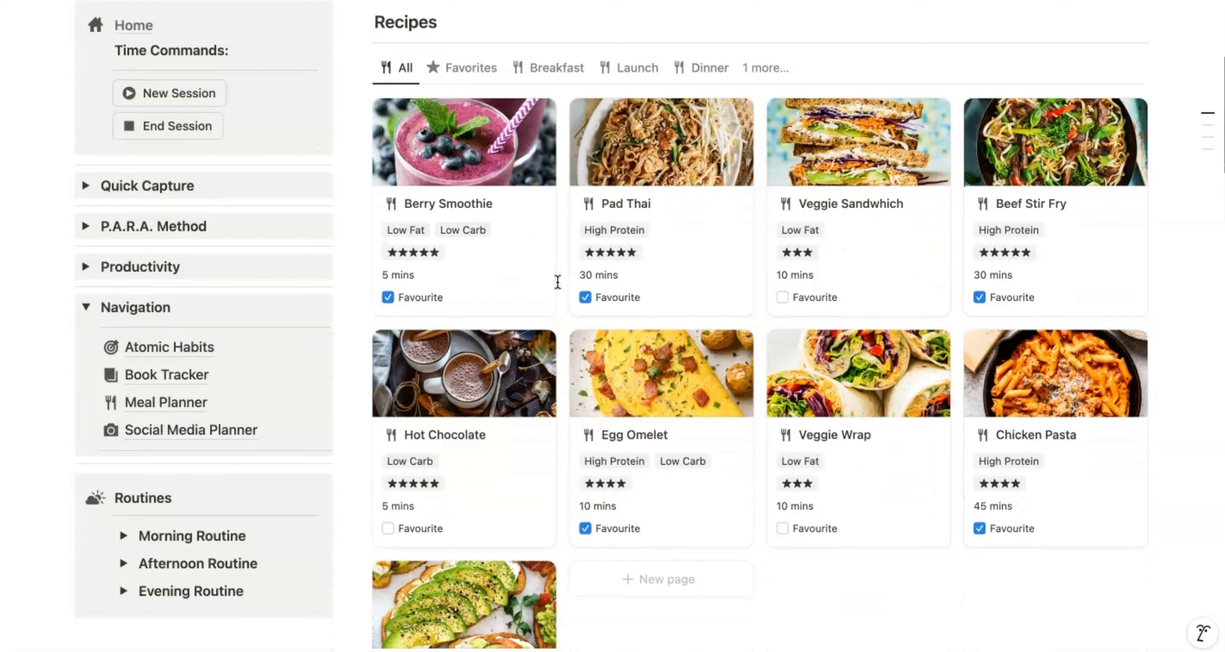
scroll(506, 241, "down", 6)
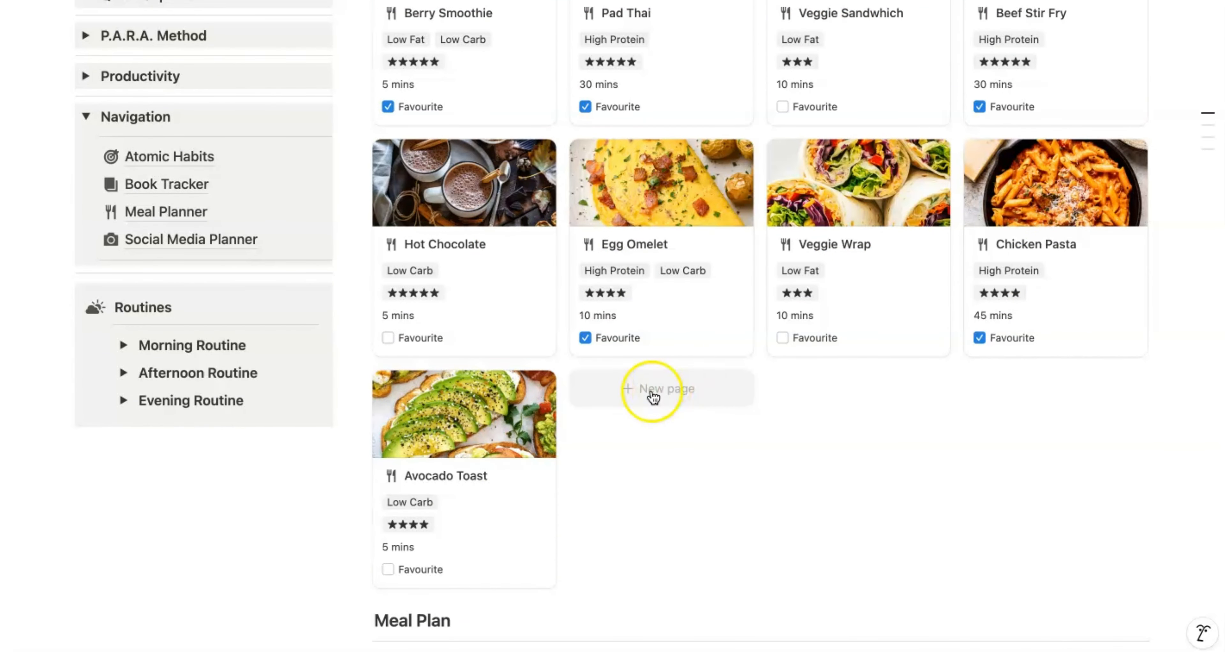
Step: Examine the weekly Meal Plan board with the meals assigned to each day
scroll(670, 441, "down", 10)
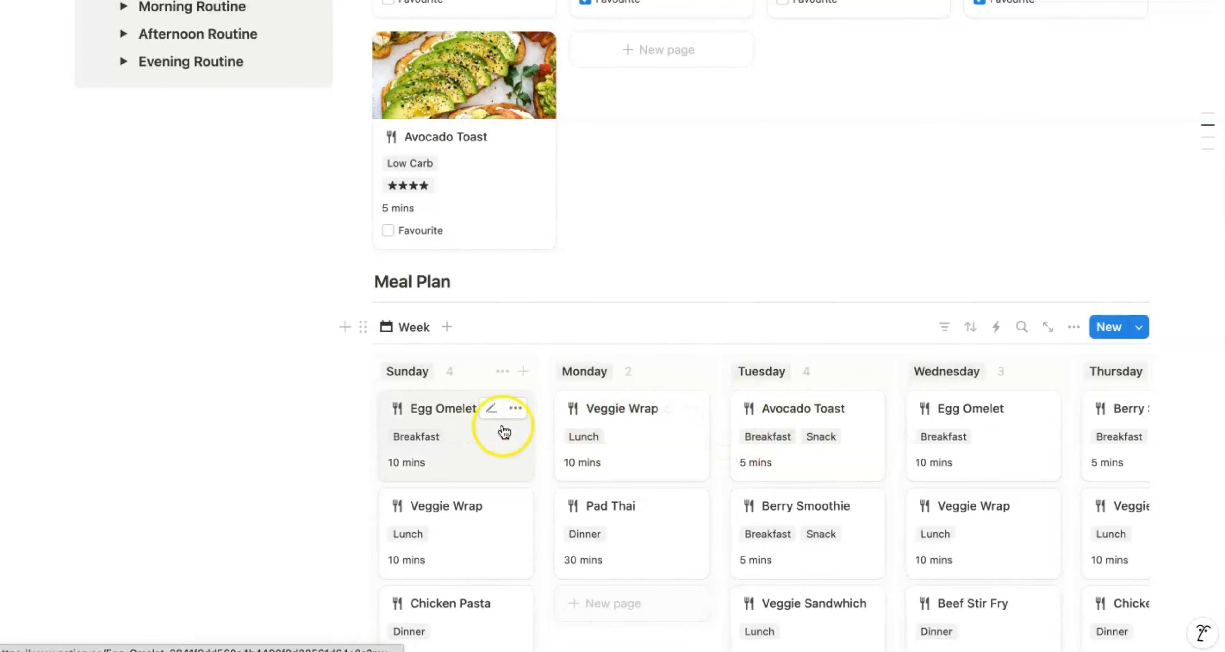
scroll(564, 506, "down", 1)
scroll(561, 506, "down", 3)
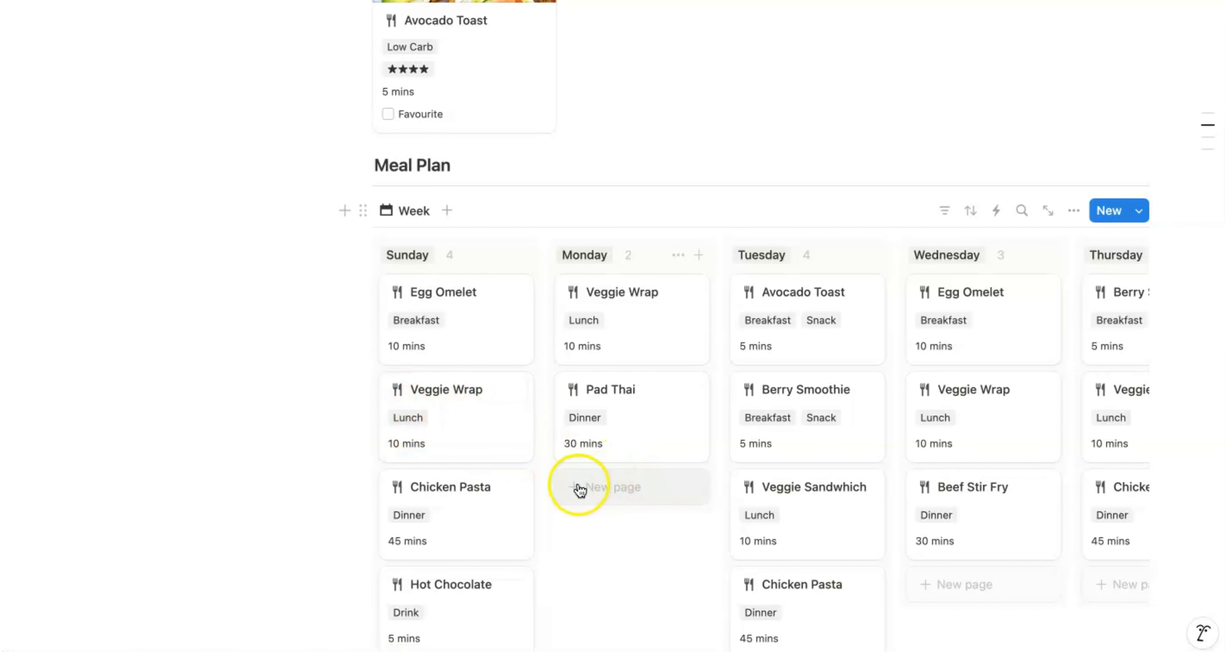
scroll(479, 525, "down", 3)
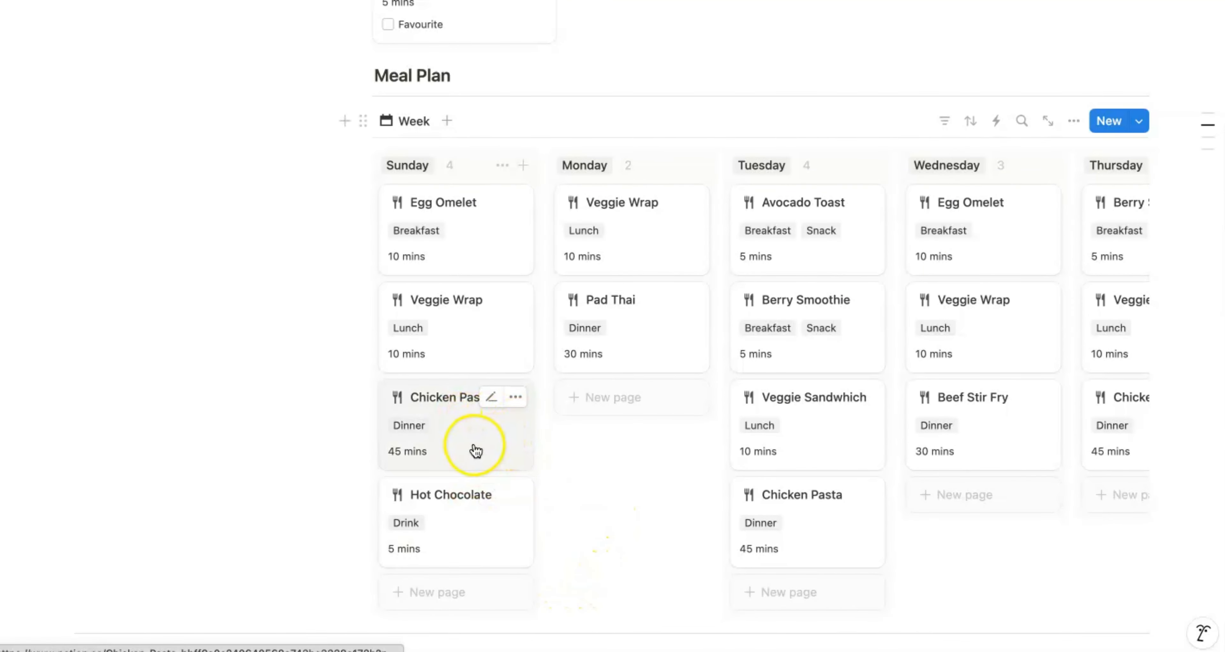
scroll(475, 448, "down", 3)
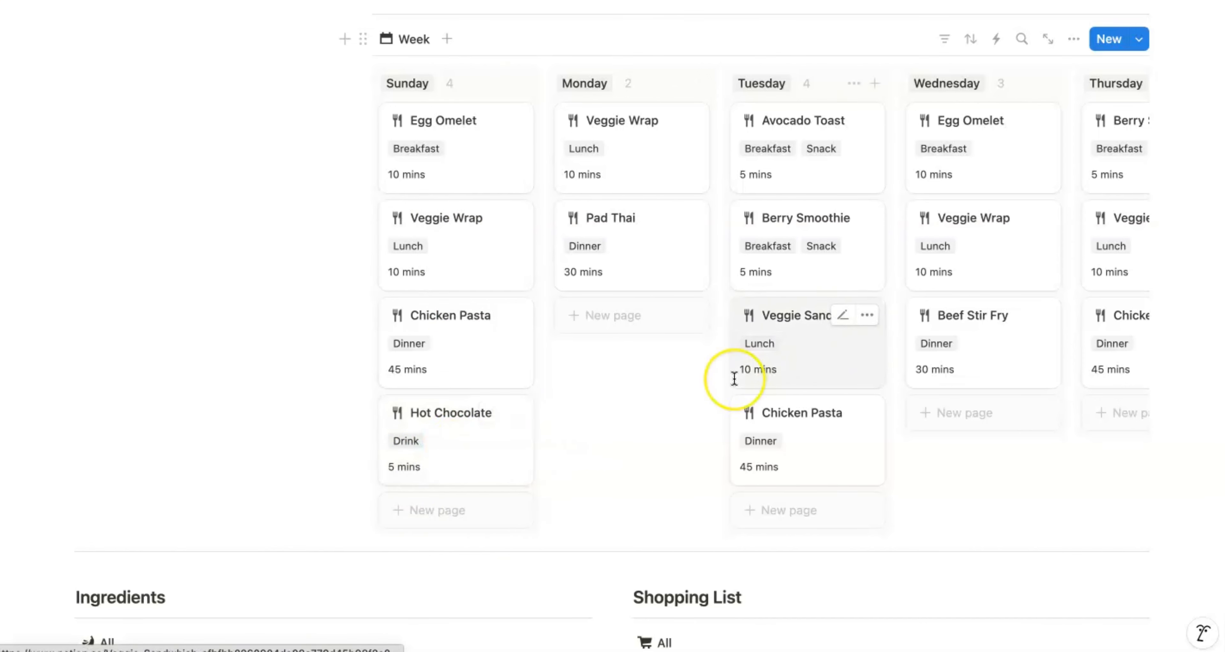
scroll(735, 379, "up", 5)
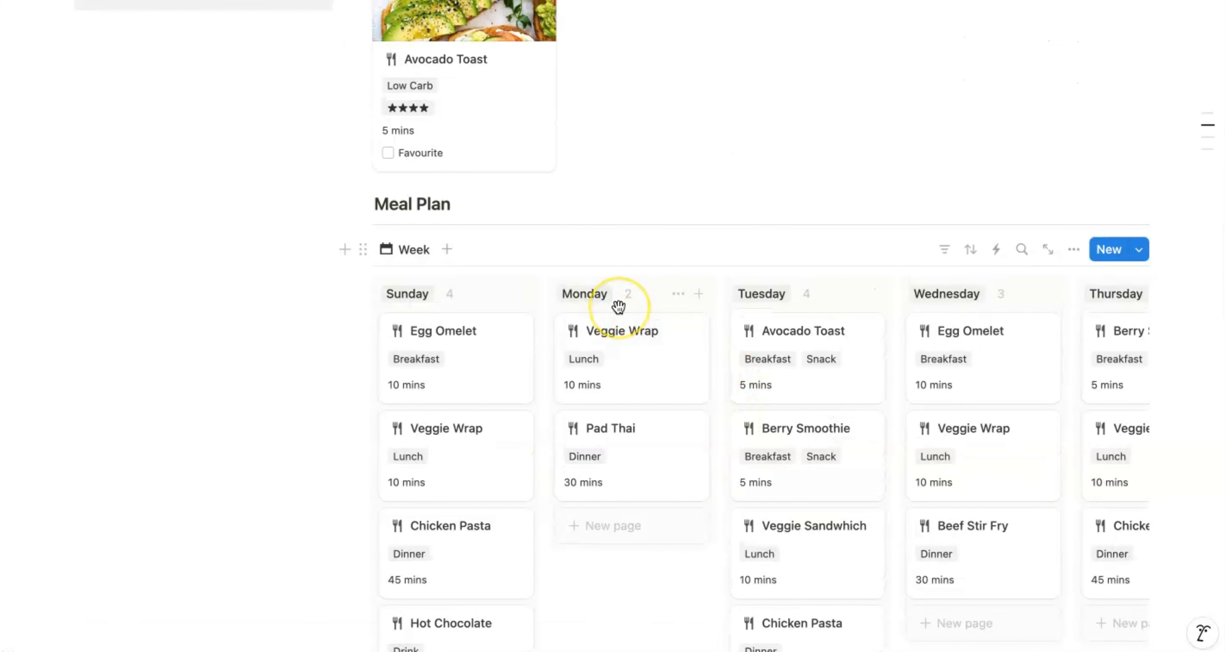
scroll(624, 506, "down", 6)
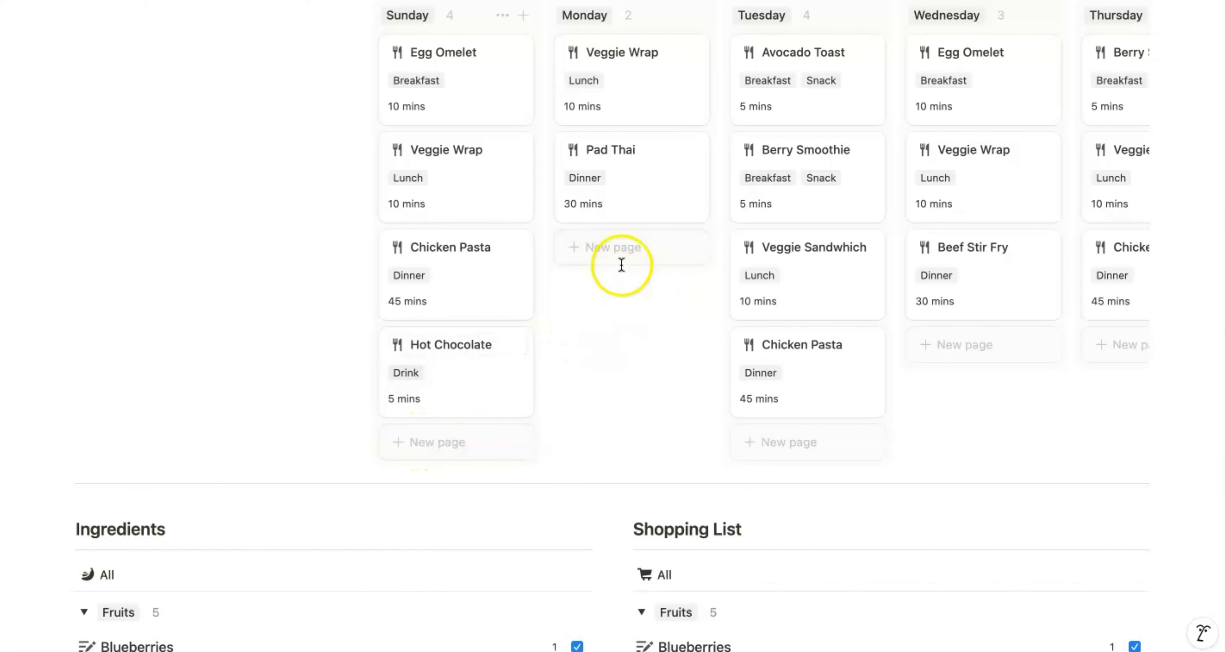
scroll(622, 262, "up", 1)
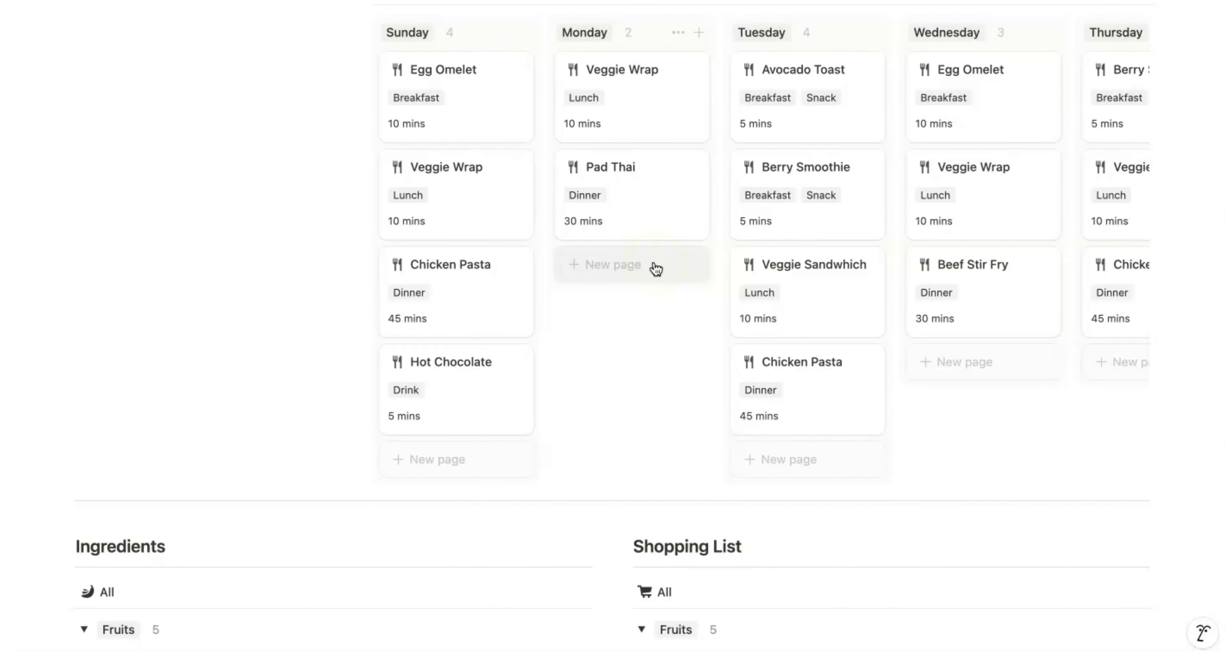
scroll(656, 269, "up", 3)
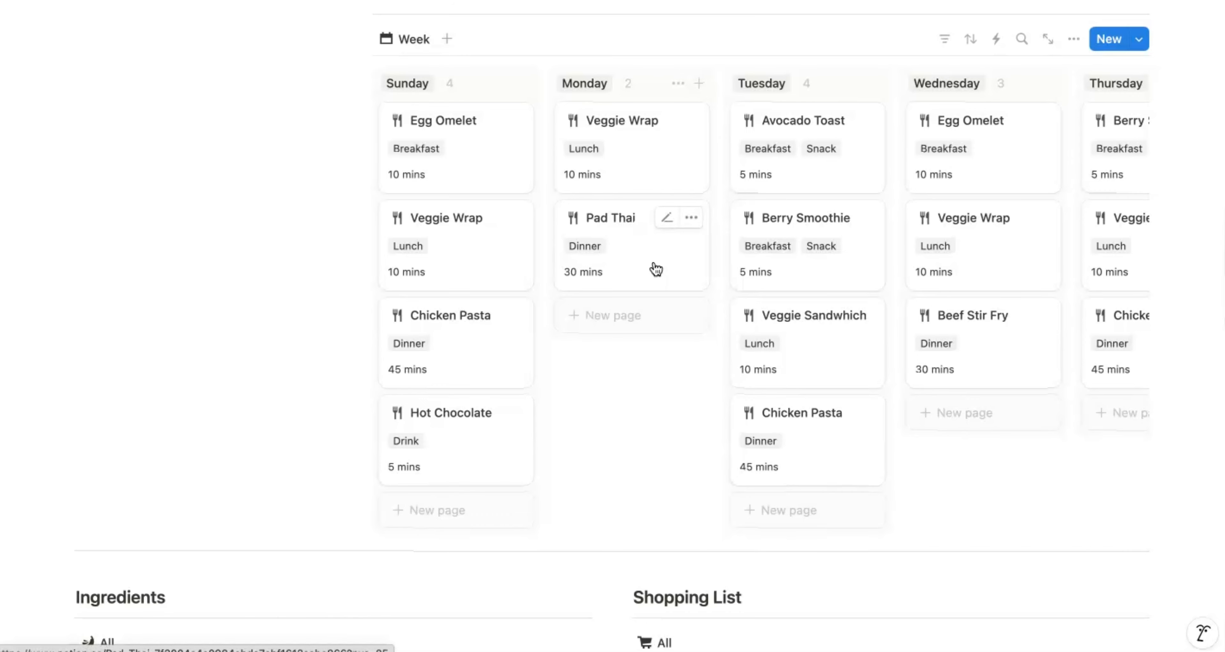
Step: Examine the Ingredients and Shopping List sections alongside the weekly Meal Plan board
scroll(656, 268, "down", 2)
scroll(881, 214, "down", 10)
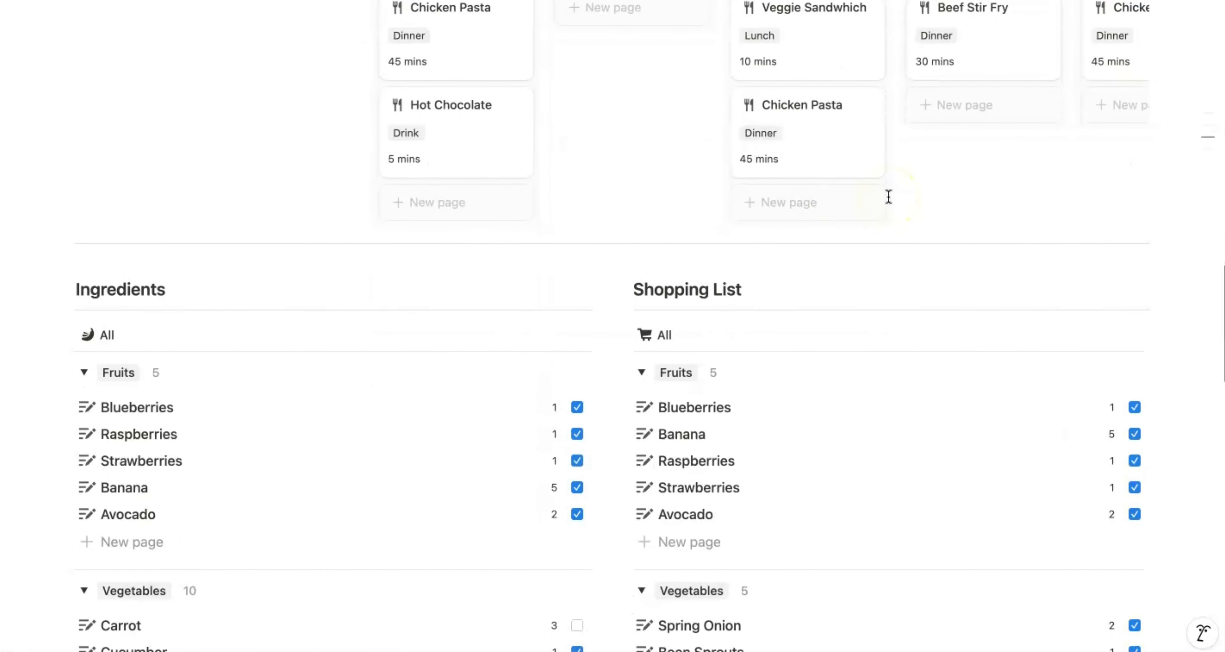
scroll(191, 449, "down", 6)
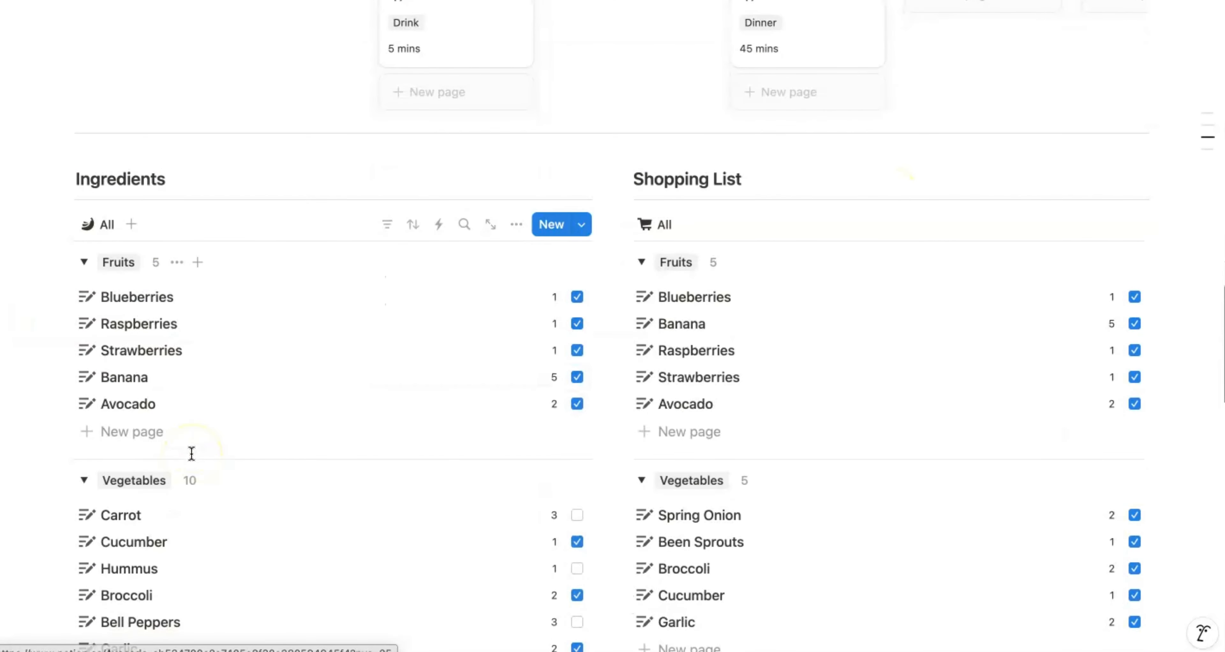
scroll(191, 453, "up", 20)
scroll(604, 339, "down", 3)
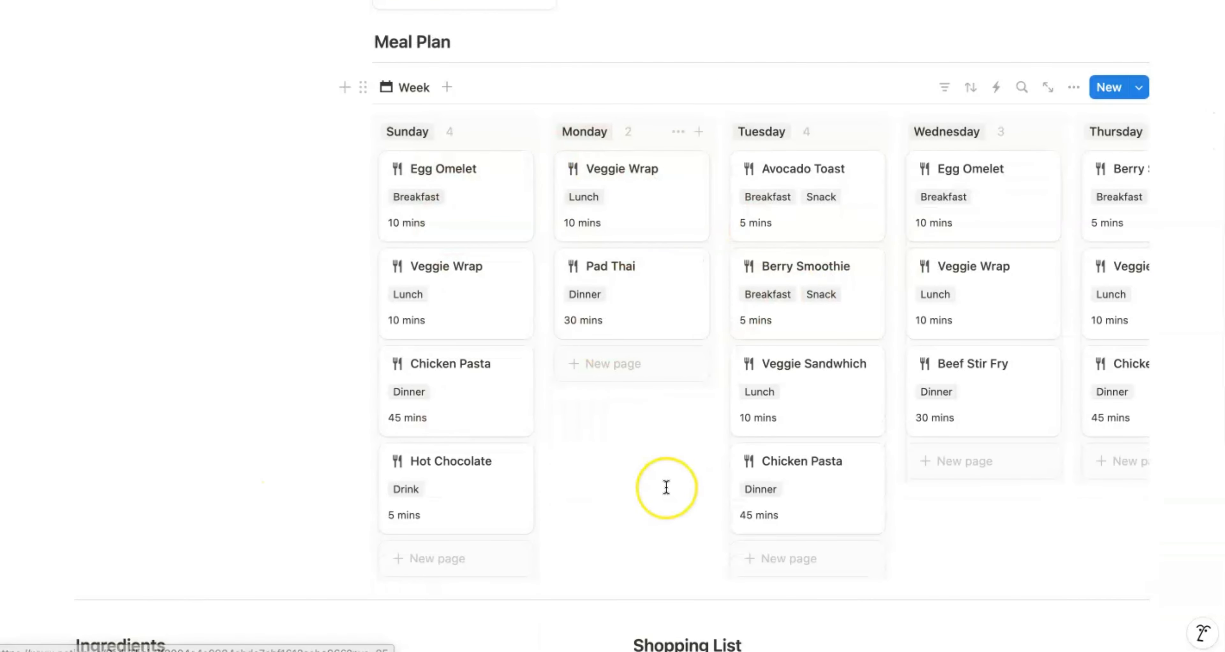
scroll(666, 485, "down", 19)
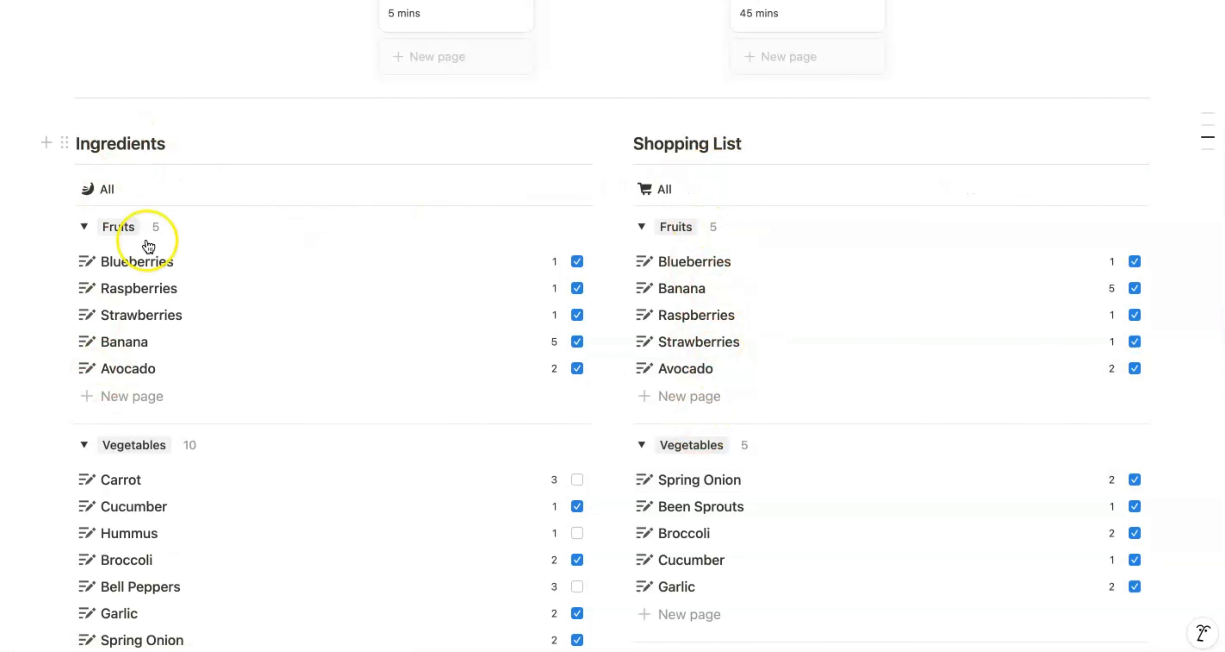
Step: Examine the Ingredients categories from Fruits to Other alongside the matching Shopping List groups
scroll(200, 346, "down", 20)
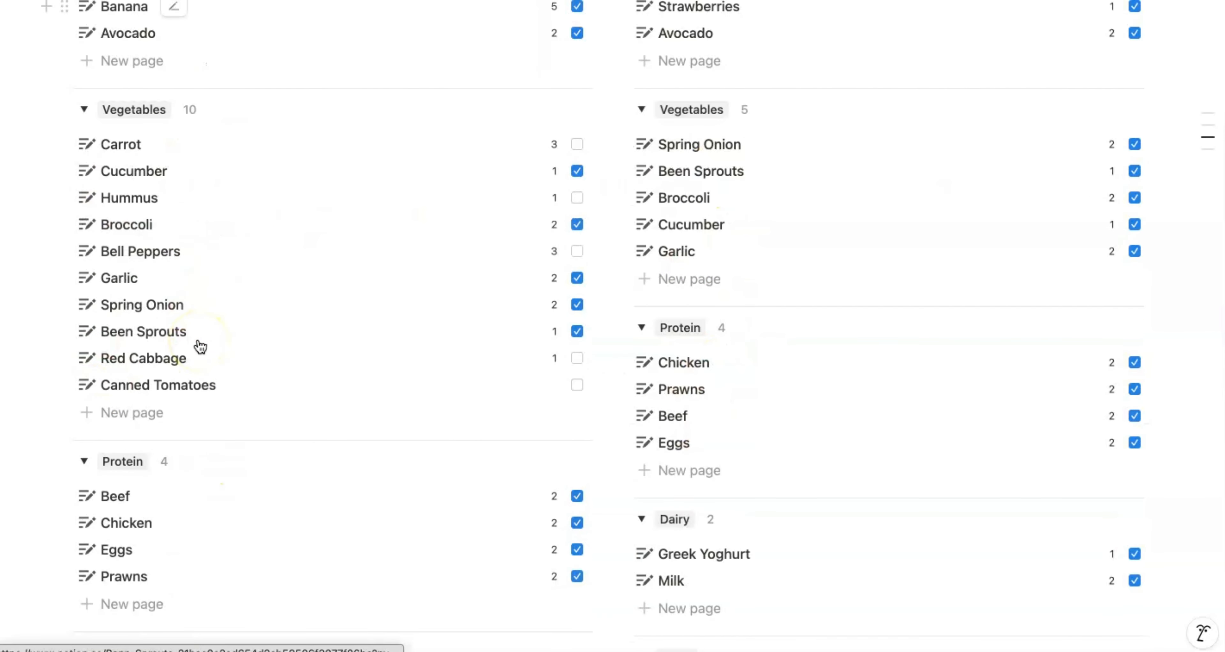
scroll(200, 347, "down", 2)
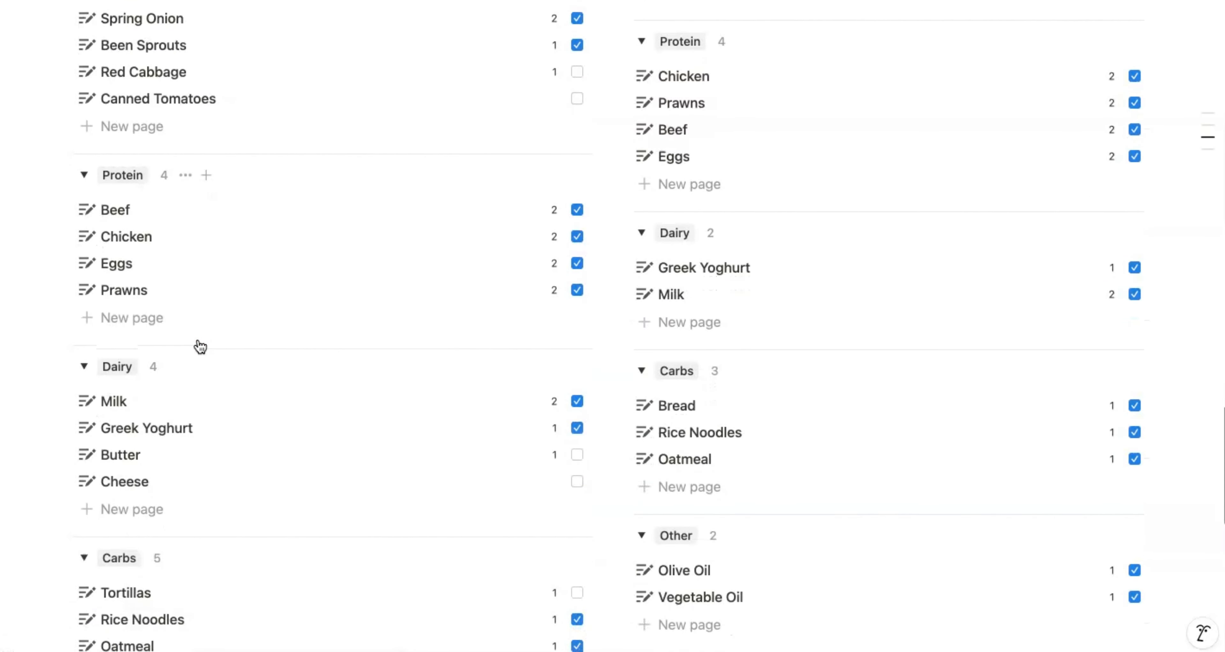
left_click(137, 322)
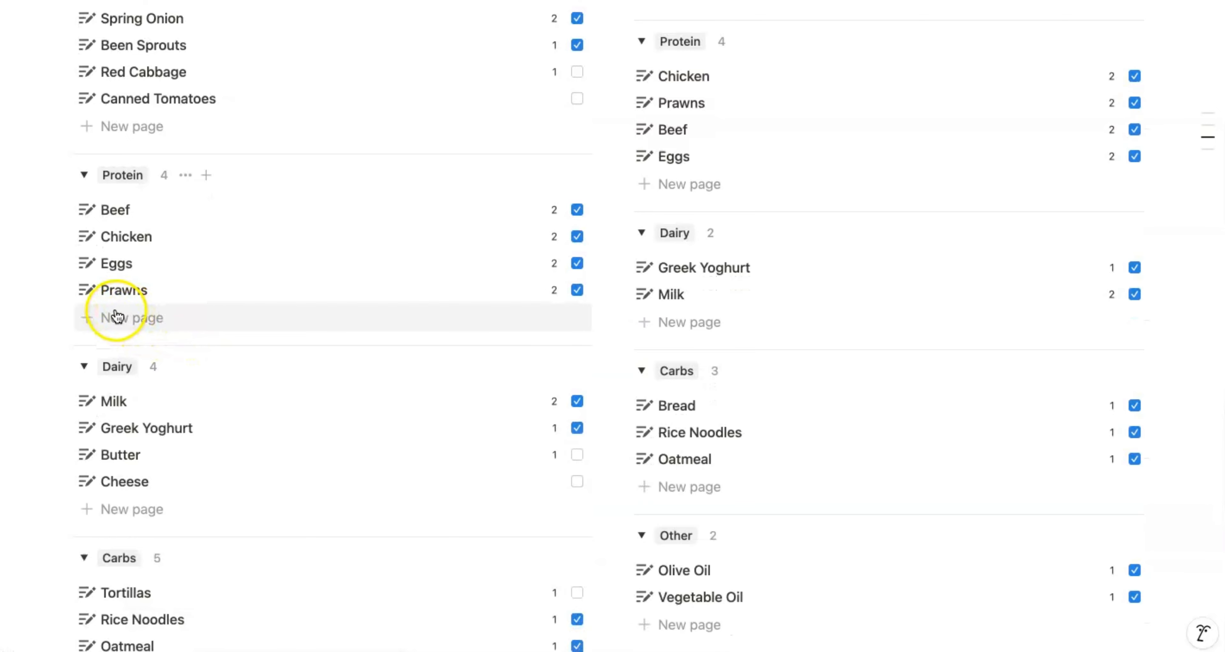
scroll(199, 293, "up", 17)
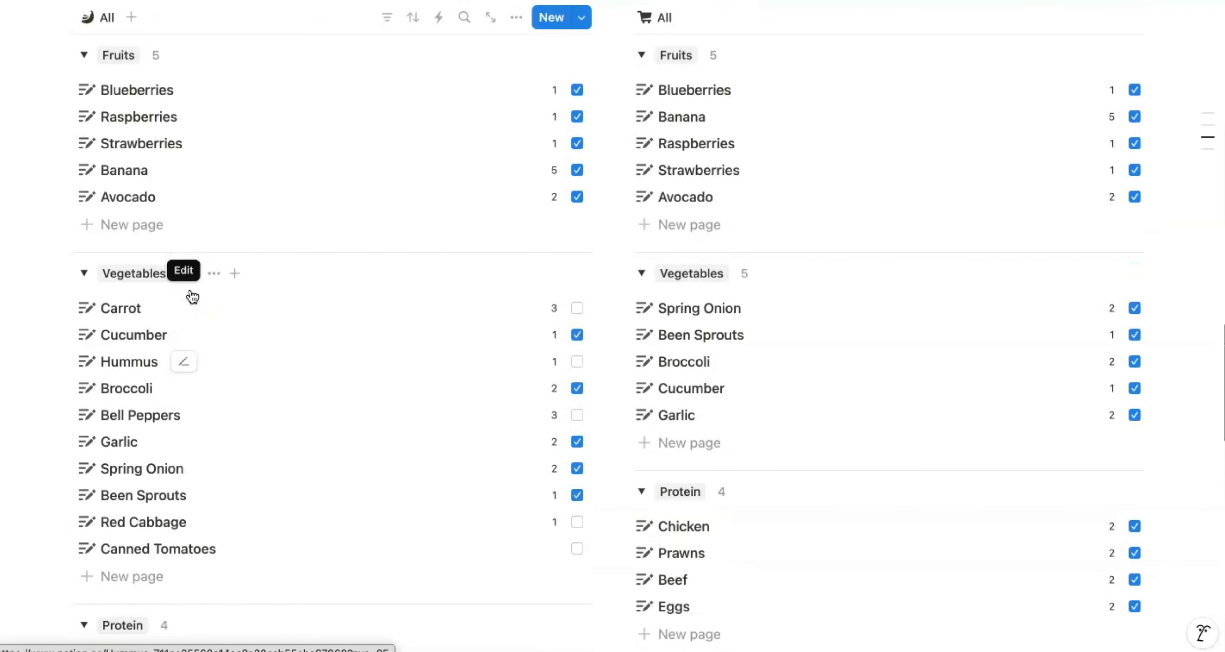
scroll(192, 297, "up", 3)
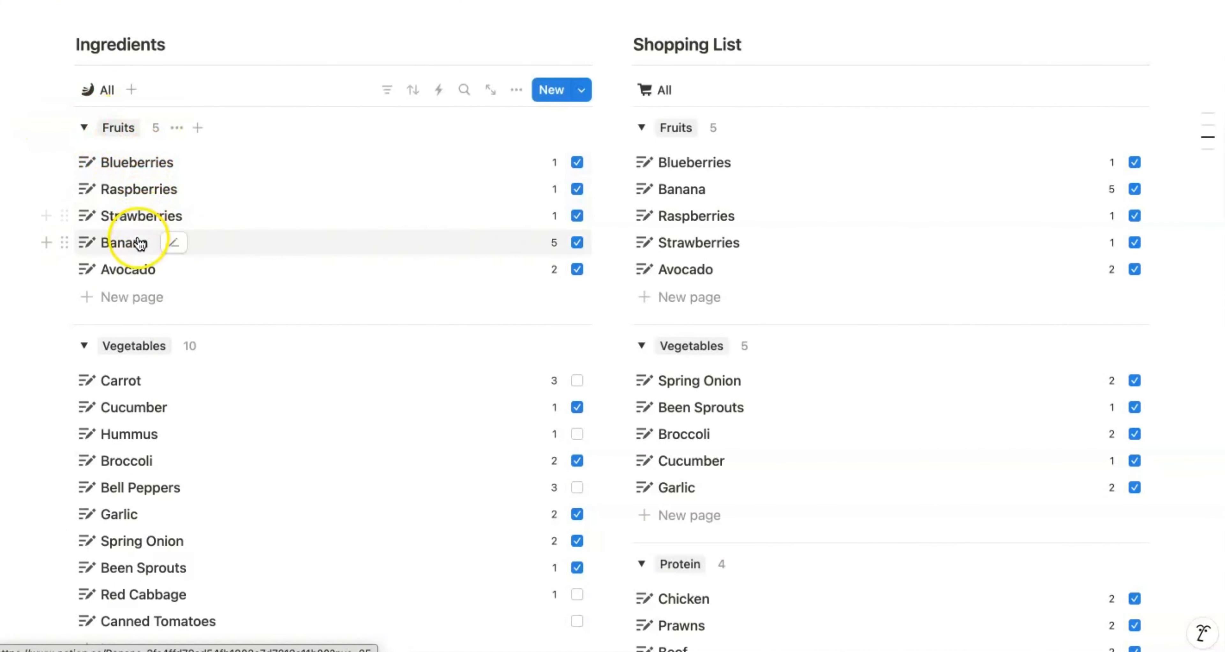
scroll(138, 263, "down", 5)
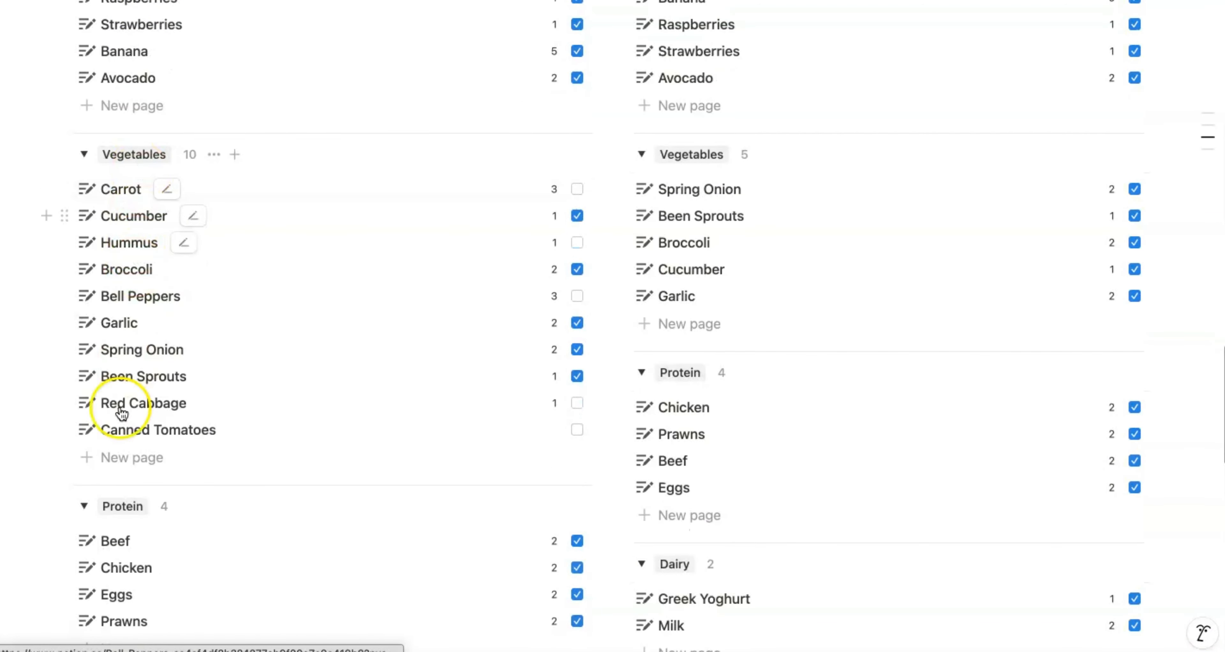
scroll(119, 441, "down", 4)
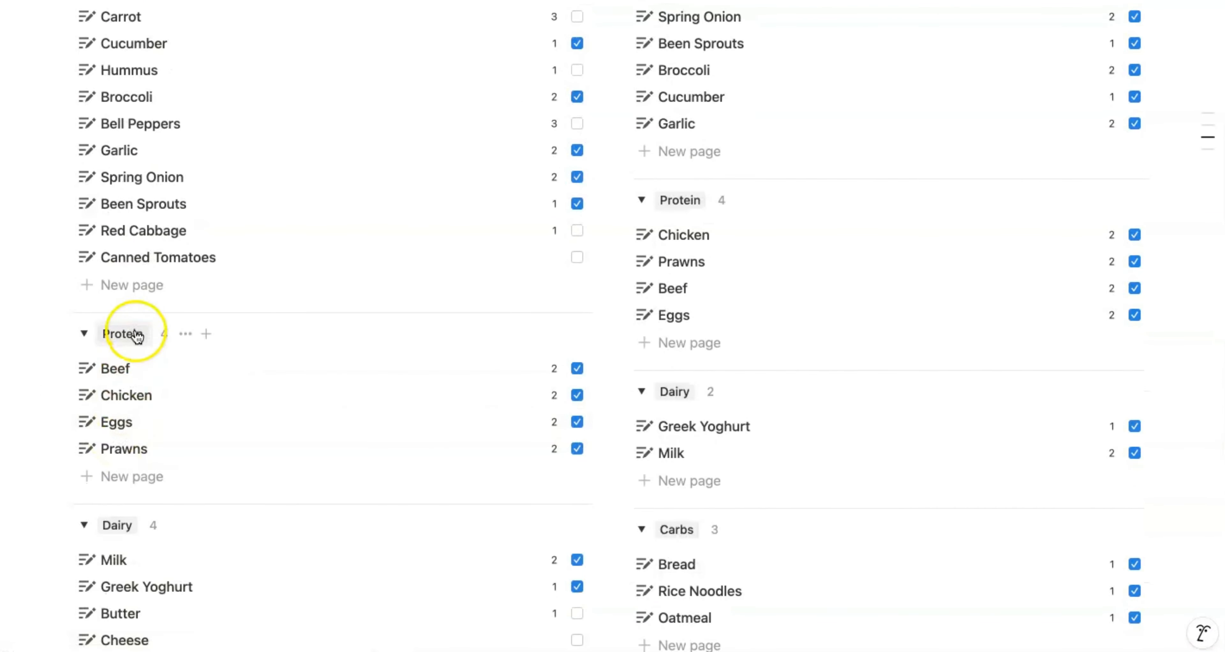
scroll(117, 441, "down", 10)
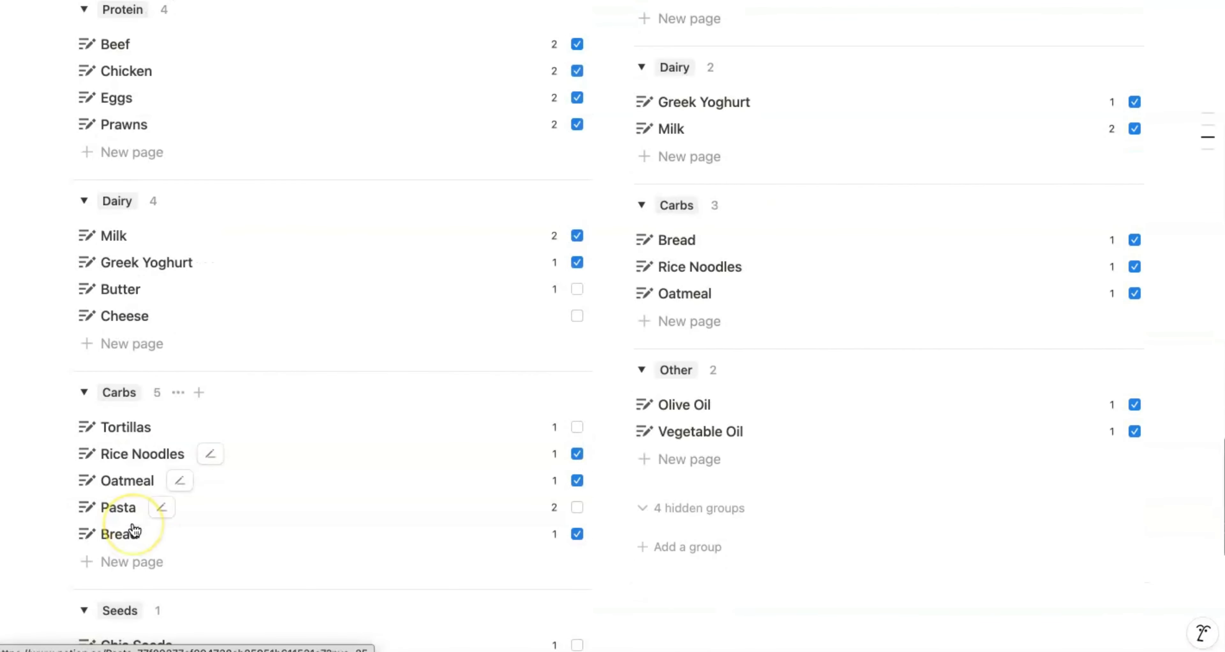
scroll(134, 528, "down", 2)
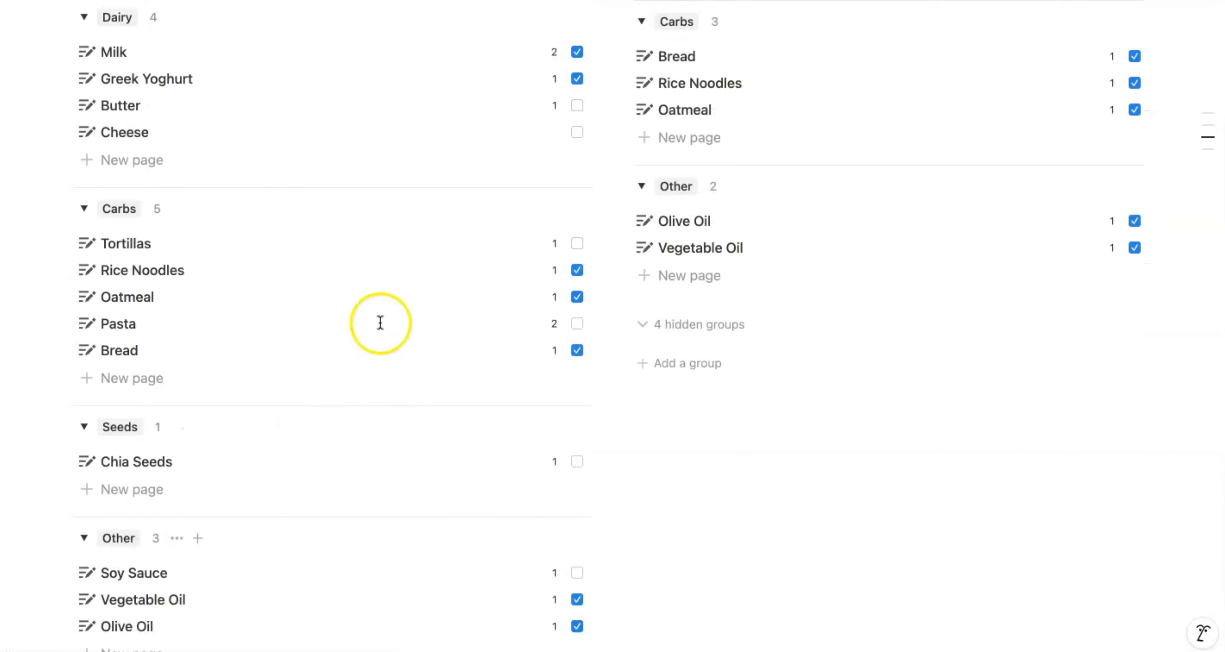
Step: Add a new ingredient named "test" to the Fruits group of the Ingredients section
scroll(380, 323, "up", 15)
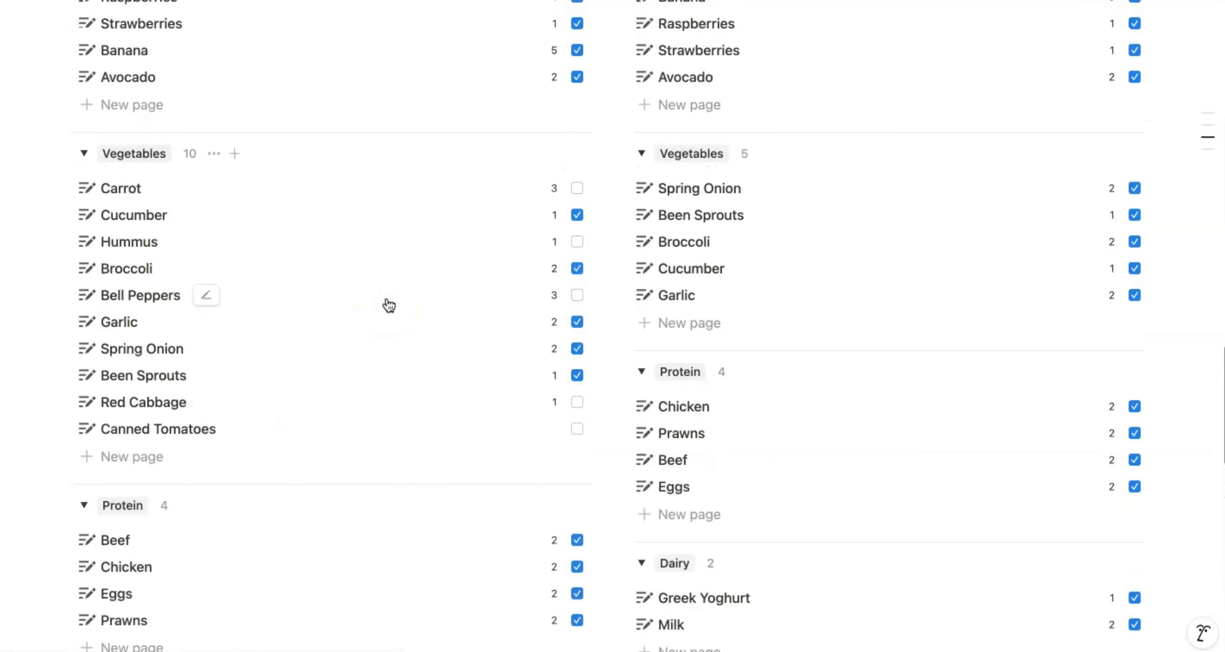
scroll(388, 304, "up", 4)
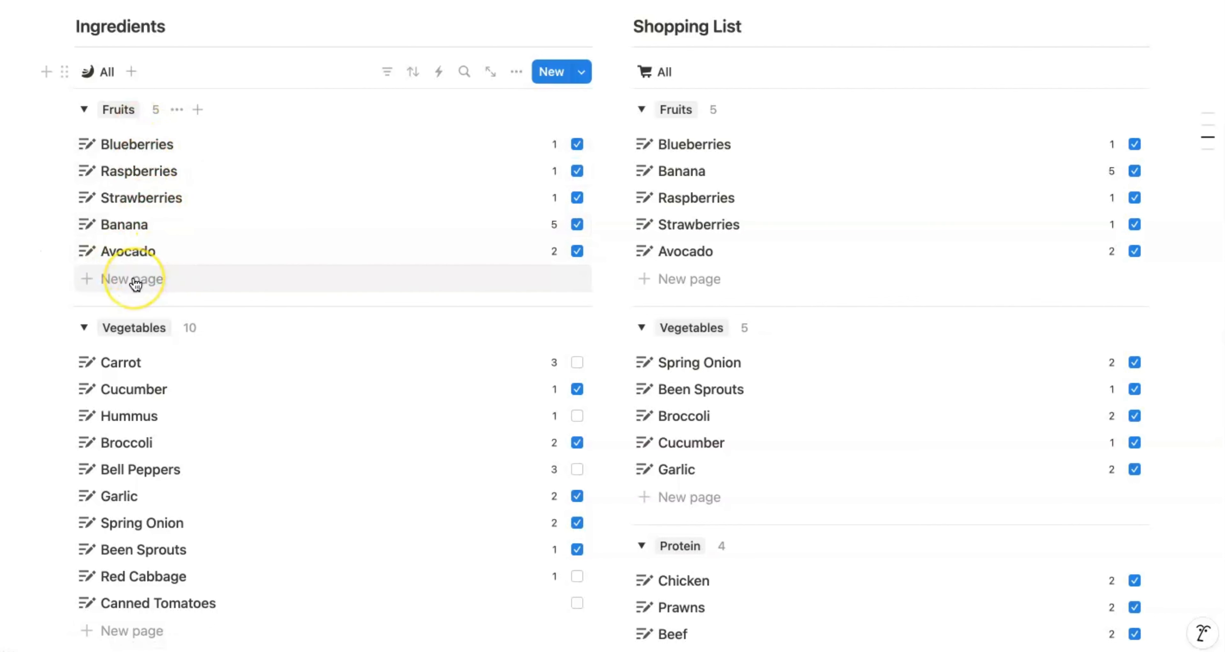
left_click(134, 280)
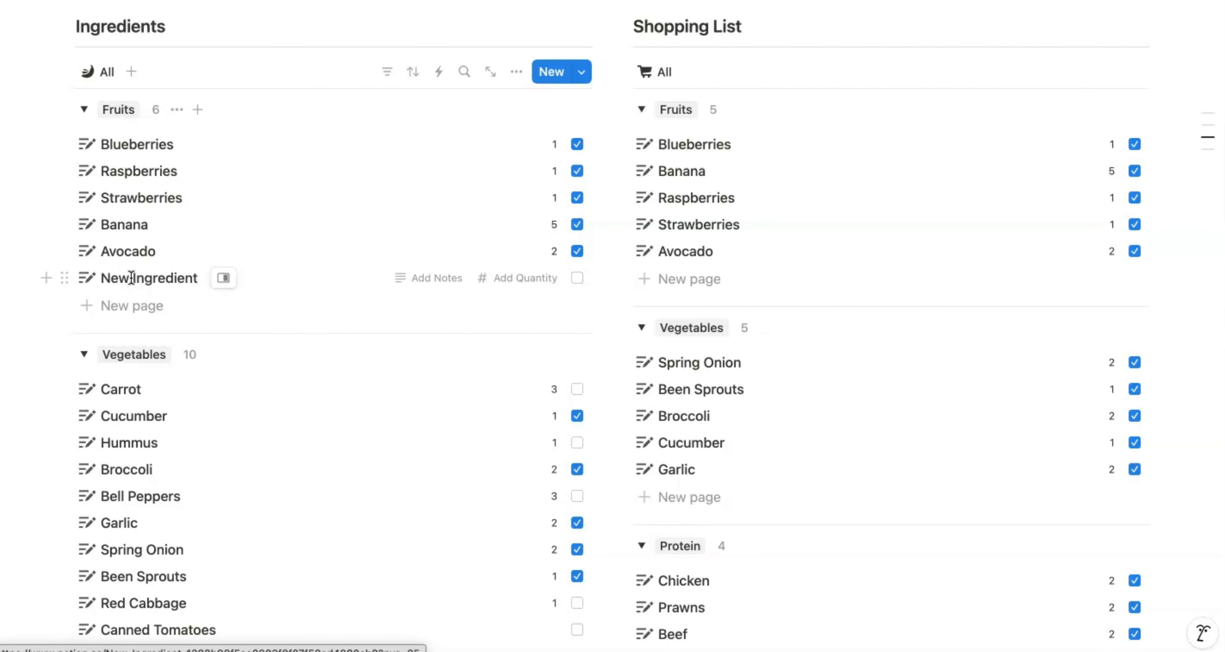
double_click(153, 277)
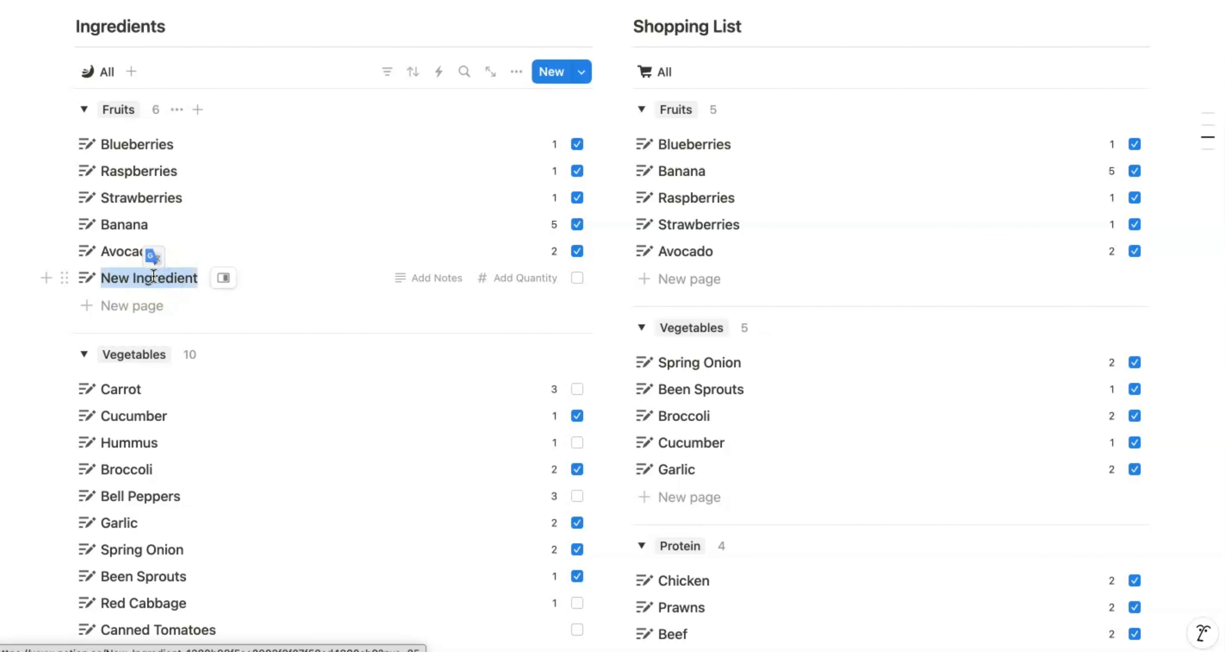
type("test")
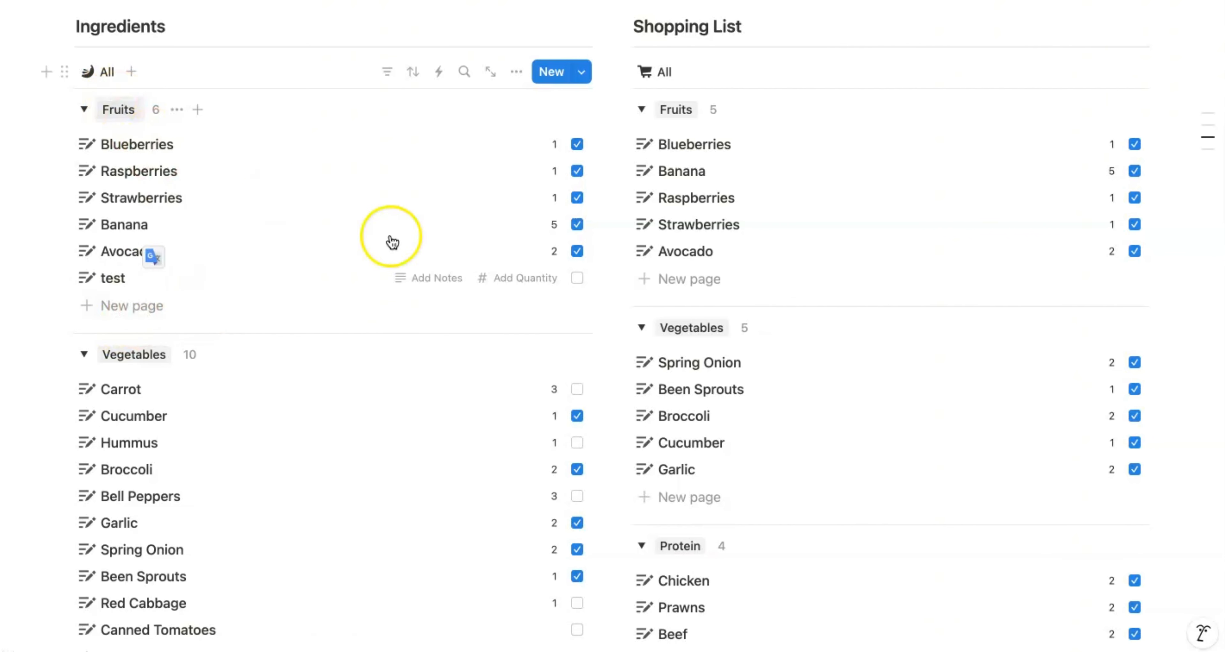
Step: Add an item named "test" with quantity 3 to the Fruits group of the Shopping List
scroll(509, 276, "up", 3)
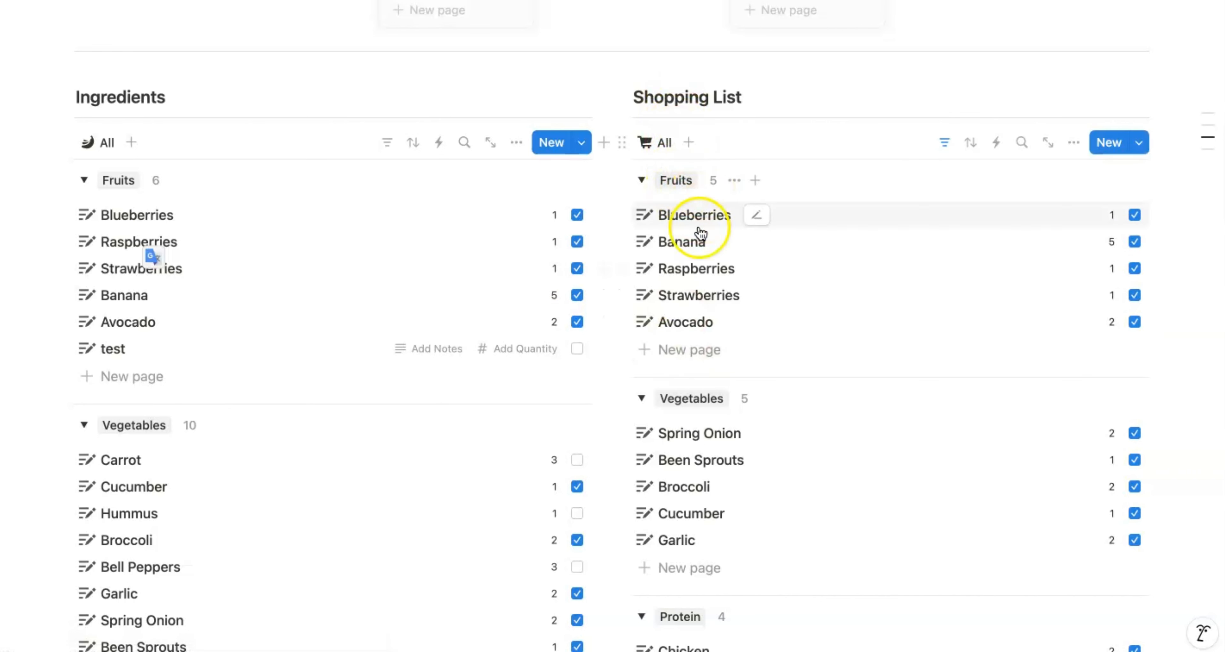
left_click(686, 350)
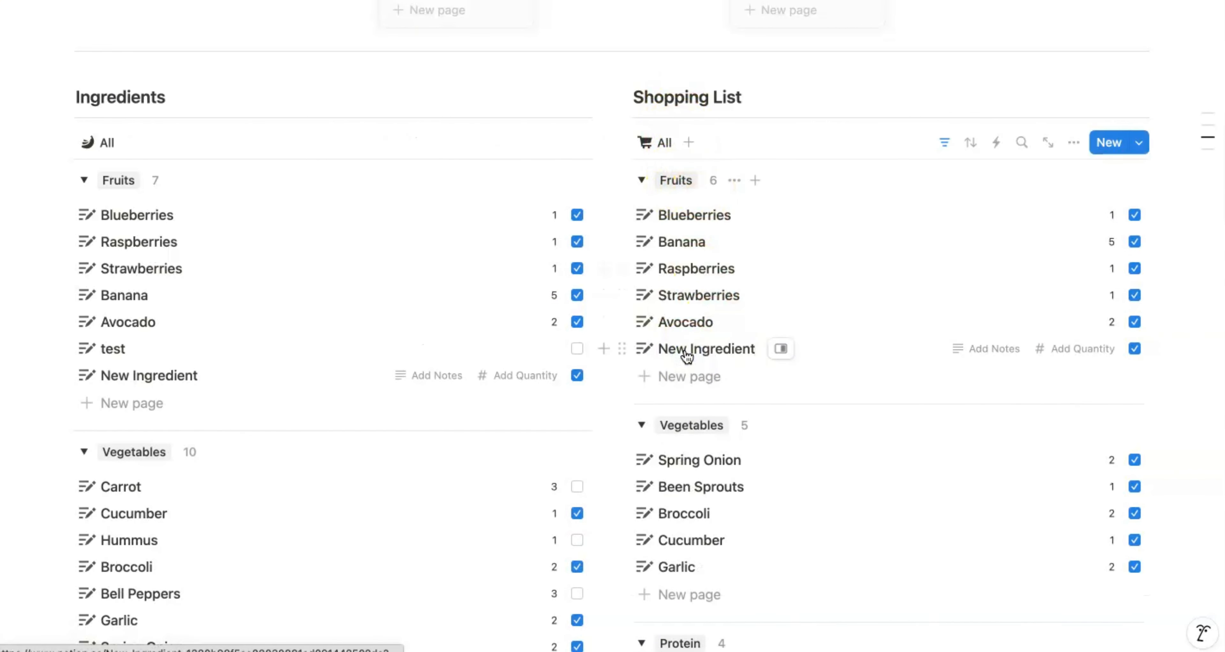
triple_click(686, 350)
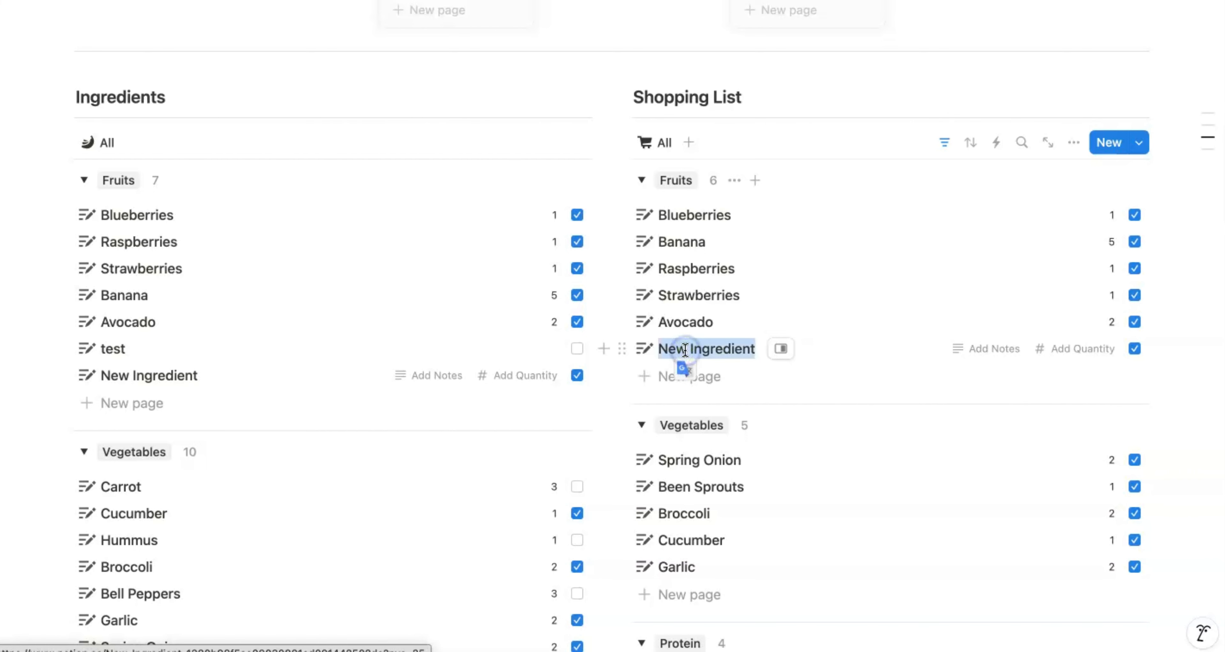
type("test")
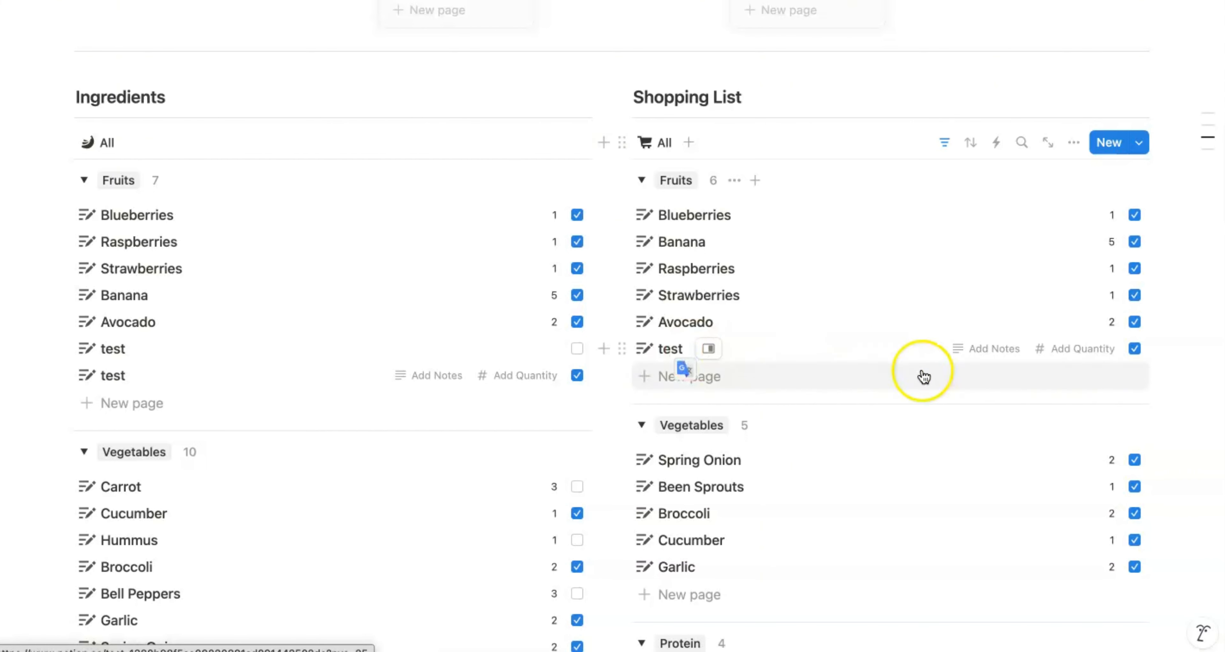
left_click(1075, 351)
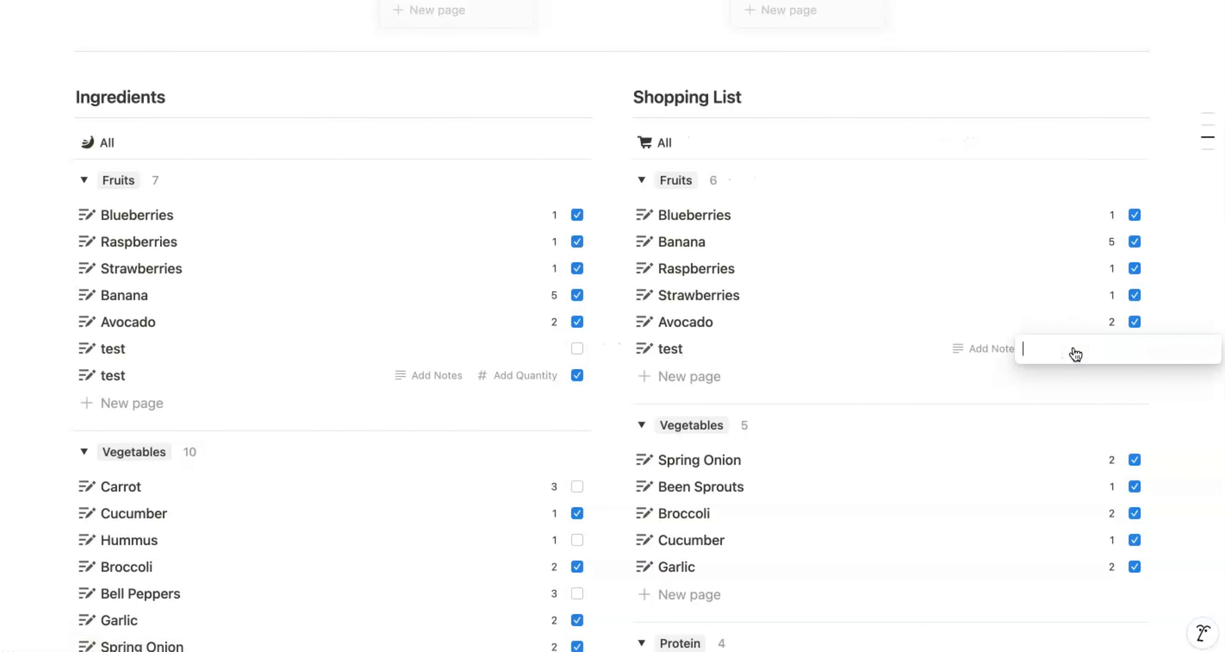
key("Return")
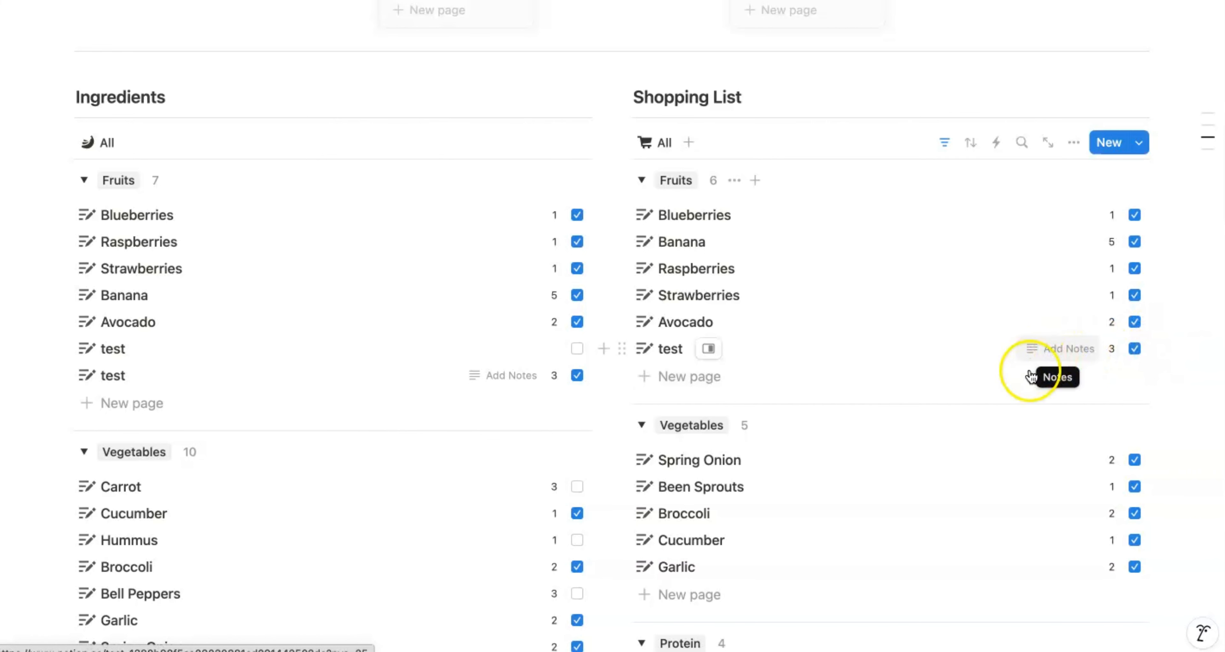
Step: Try unchecking the "test" item in the Shopping List's Fruits group, and undo the change each time
scroll(1060, 328, "down", 1)
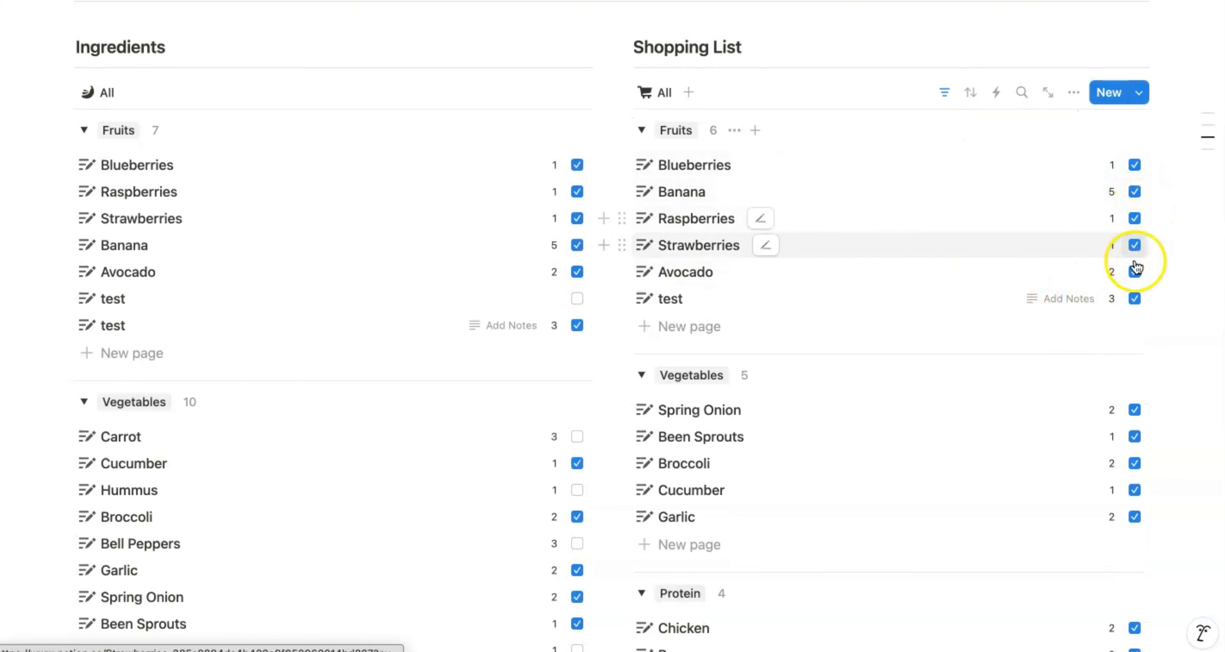
left_click(1135, 298)
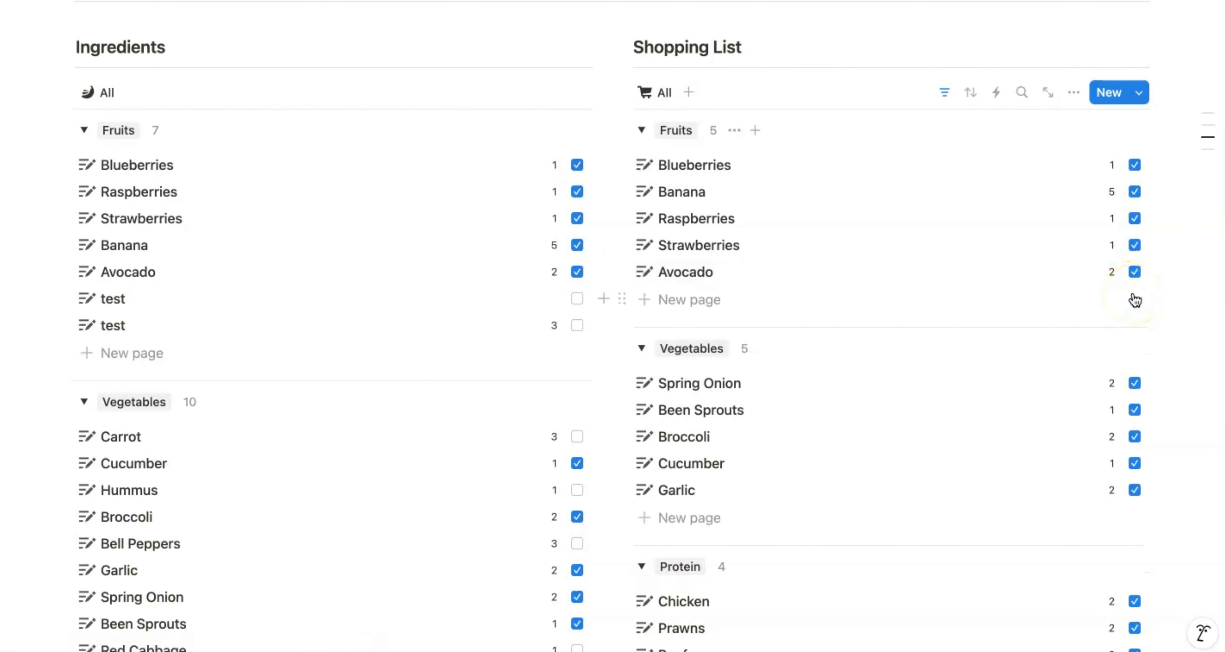
key("super+z")
left_click(1080, 308)
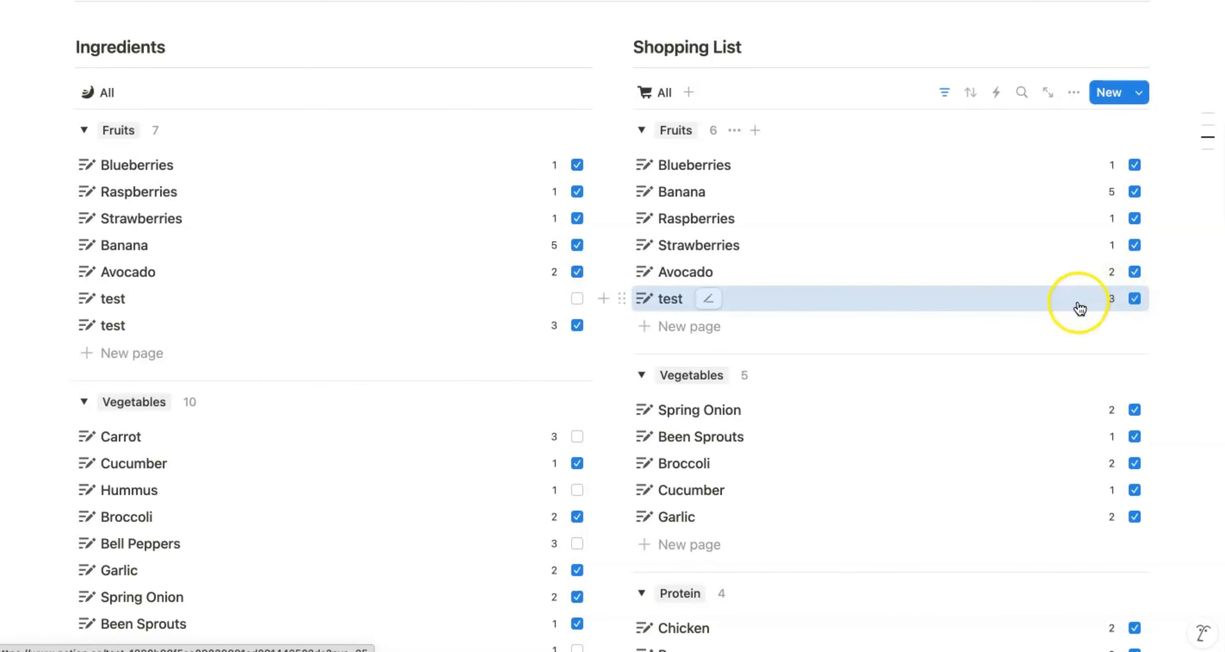
left_click(1134, 299)
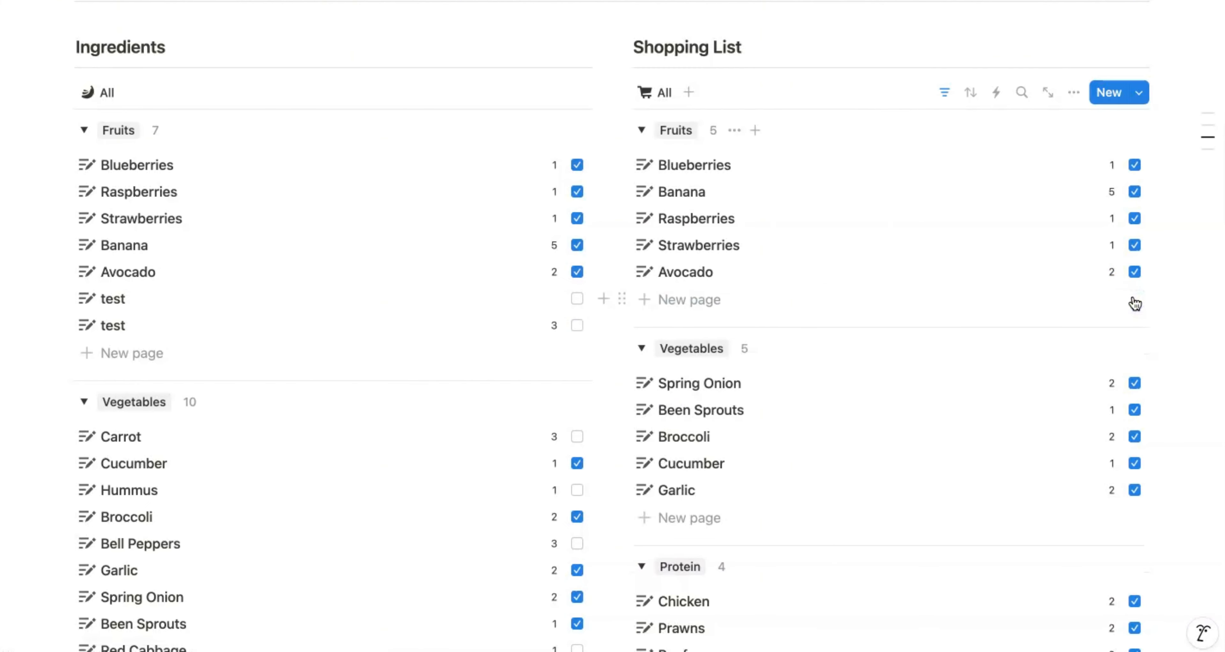
key("super+z")
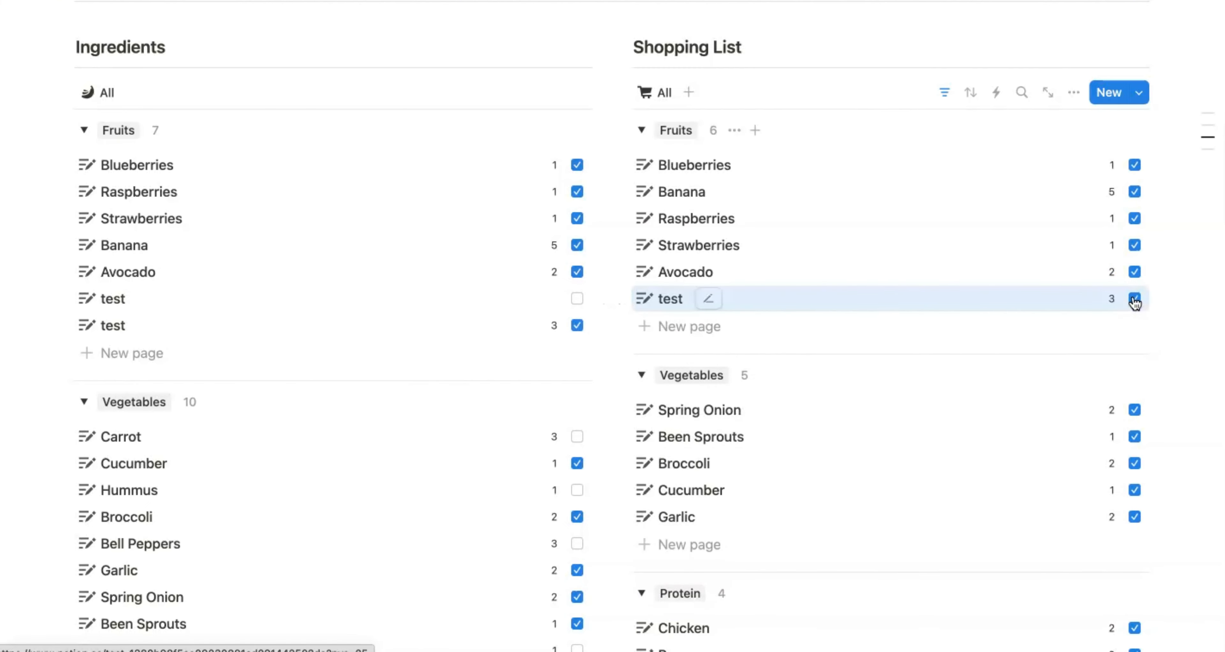
Step: Look over the rest of both ingredient lists, and collapse the Navigation section beside the Recipes gallery
scroll(1134, 302, "down", 15)
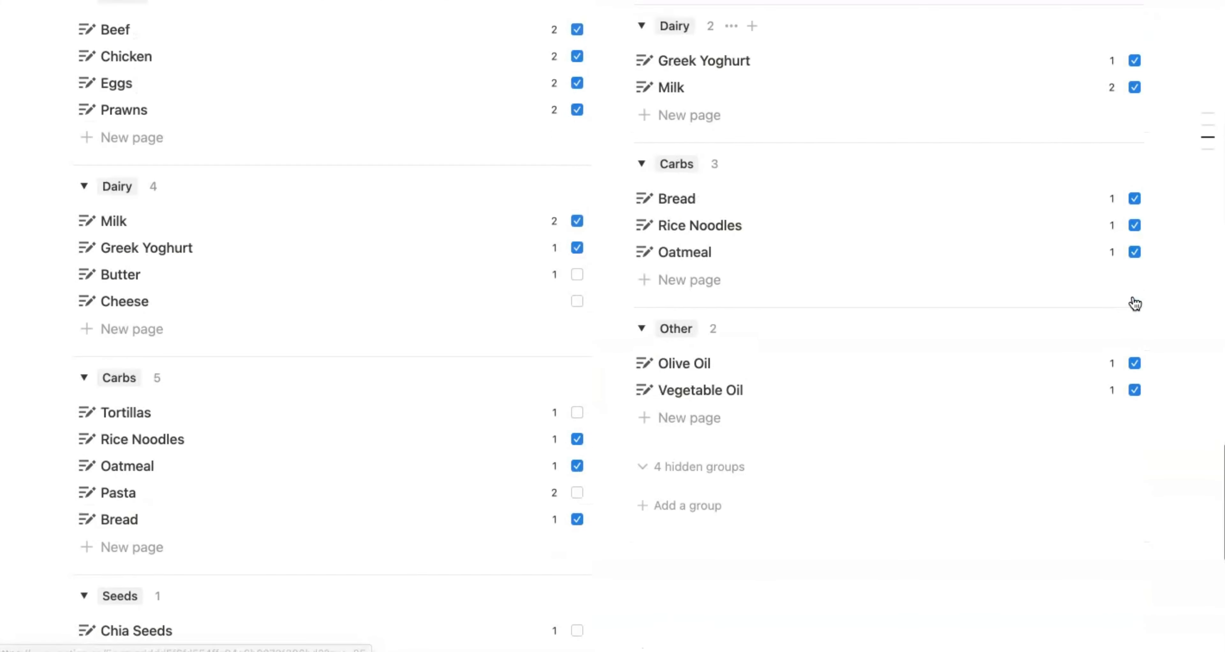
scroll(1135, 302, "down", 10)
scroll(1134, 303, "up", 20)
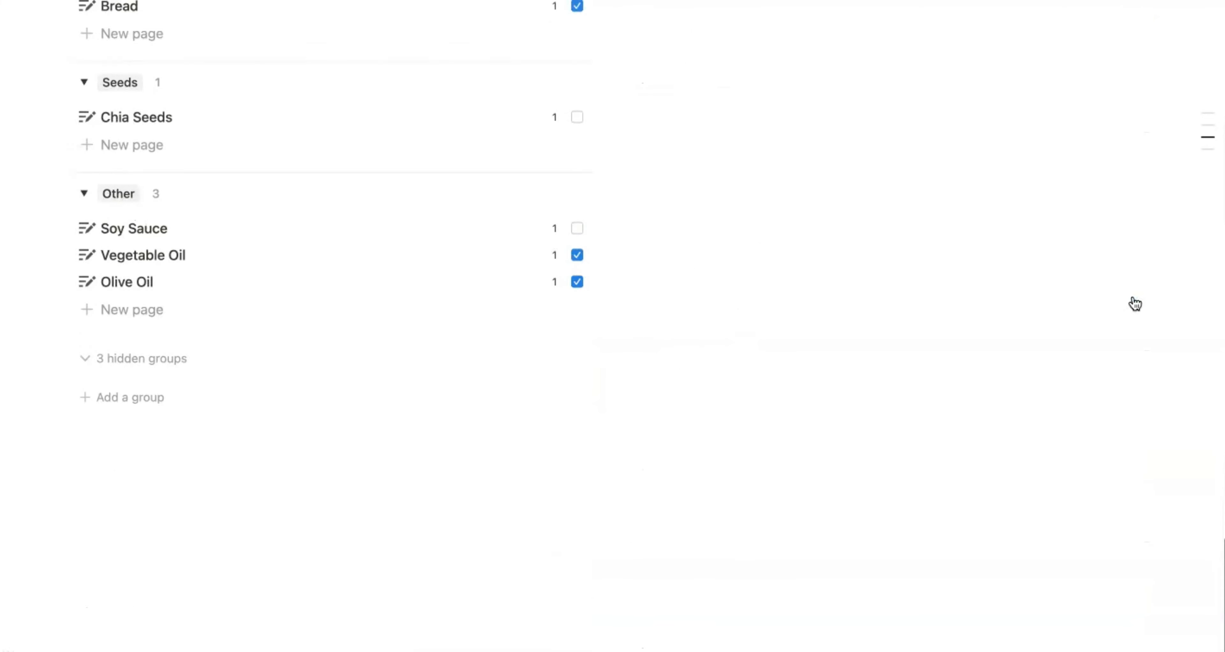
scroll(1135, 303, "up", 9)
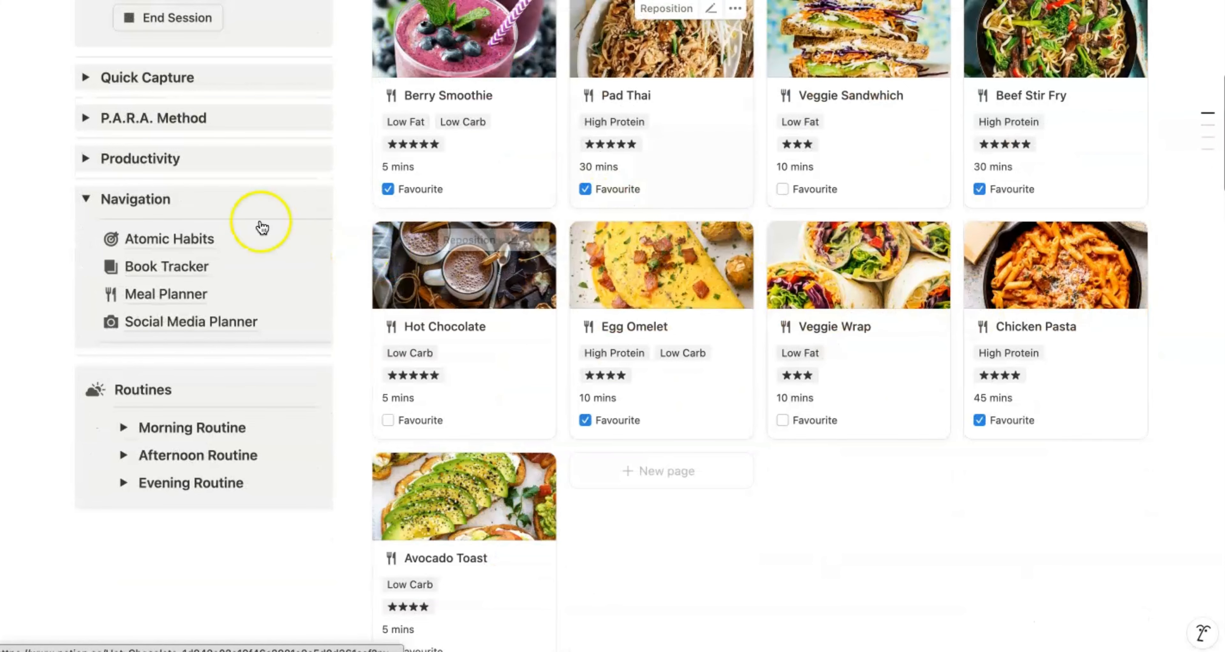
left_click(87, 199)
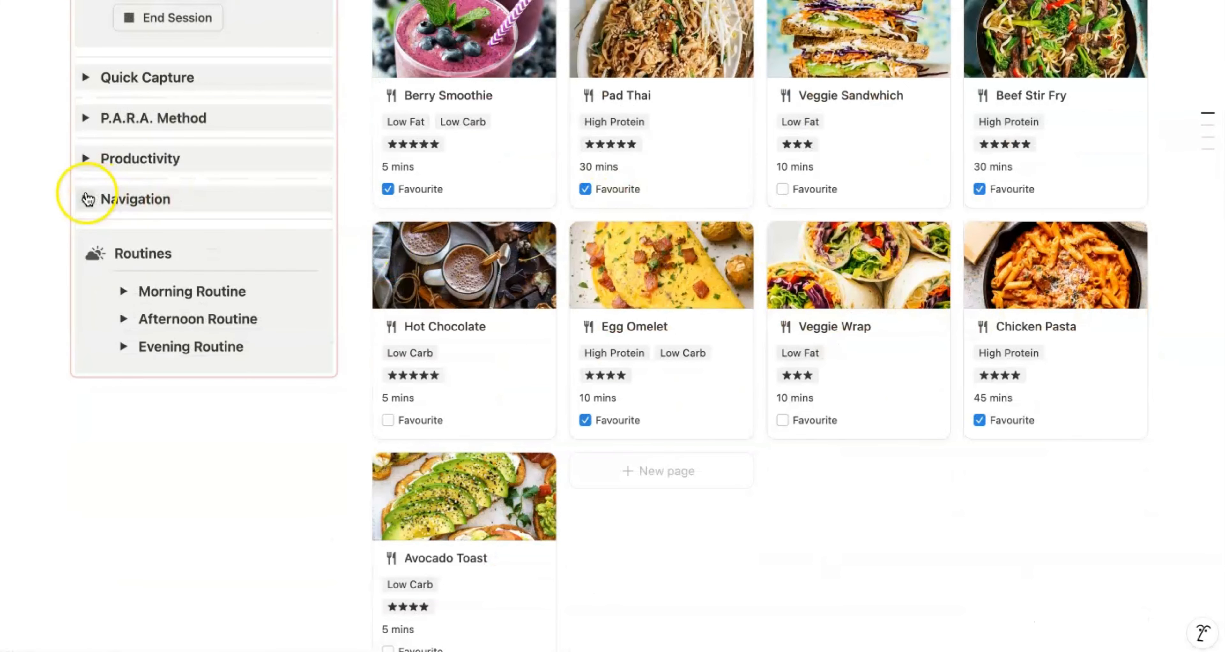
Step: View the Recipes gallery by Favorites, Breakfast, Launch, Dinner, and Snacks & Drinks in turn
scroll(407, 248, "up", 8)
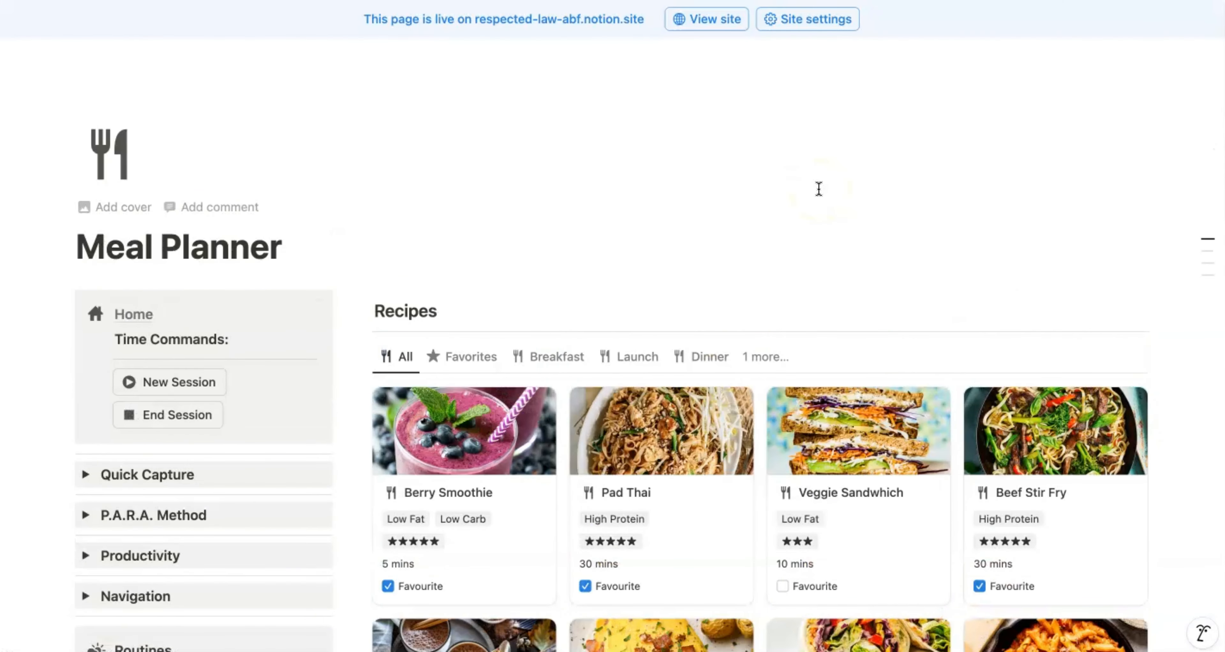
scroll(819, 189, "down", 2)
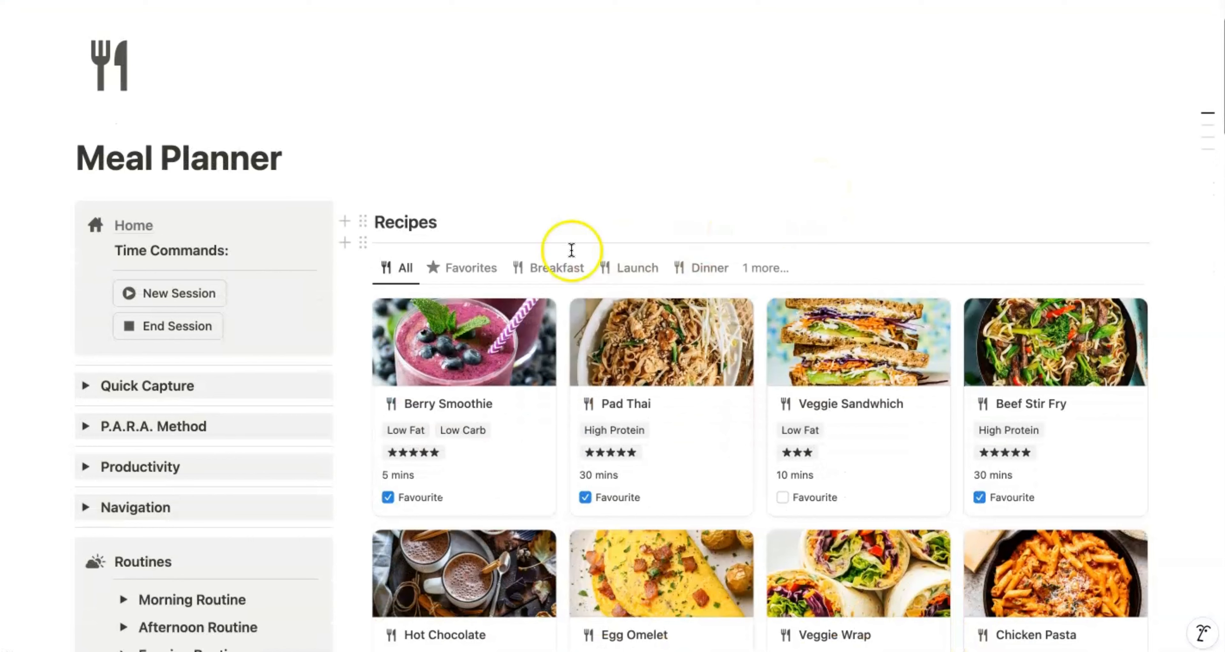
left_click(464, 267)
scroll(464, 273, "down", 2)
scroll(465, 275, "down", 1)
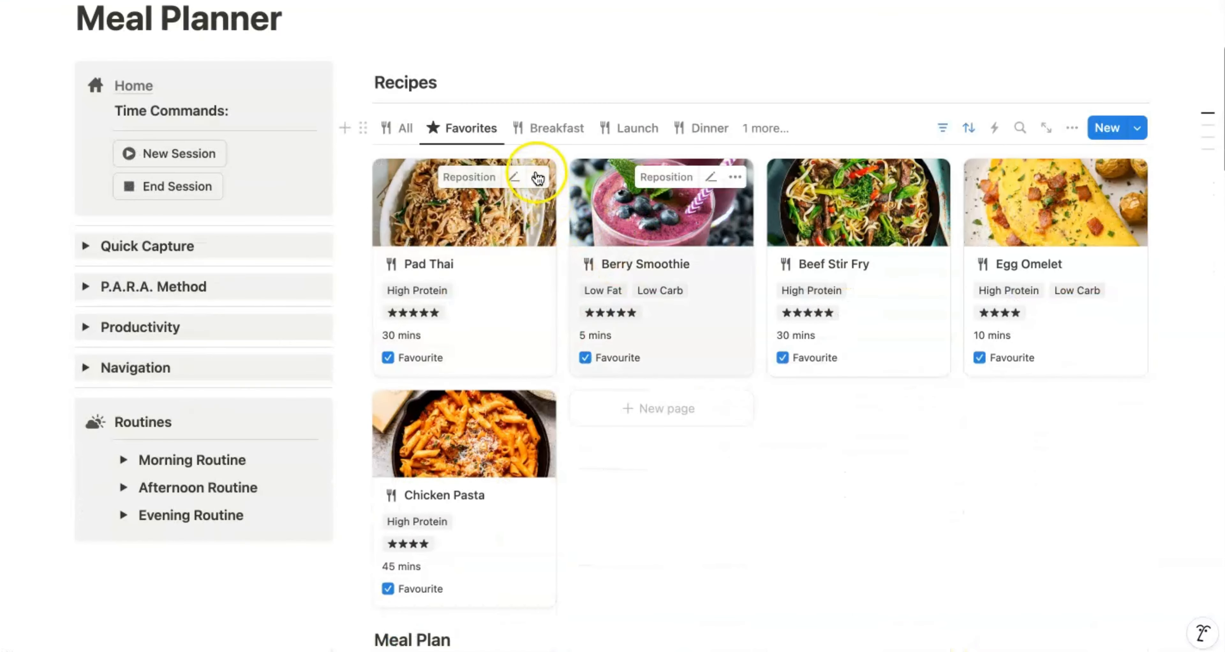
left_click(552, 132)
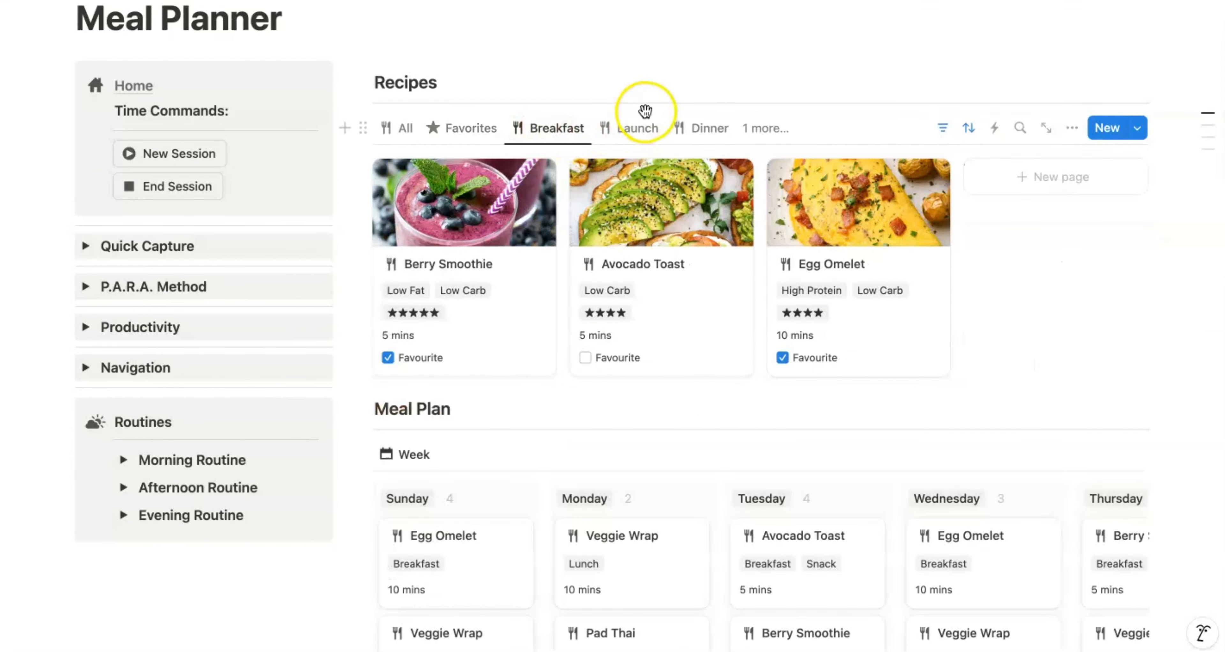
left_click(643, 132)
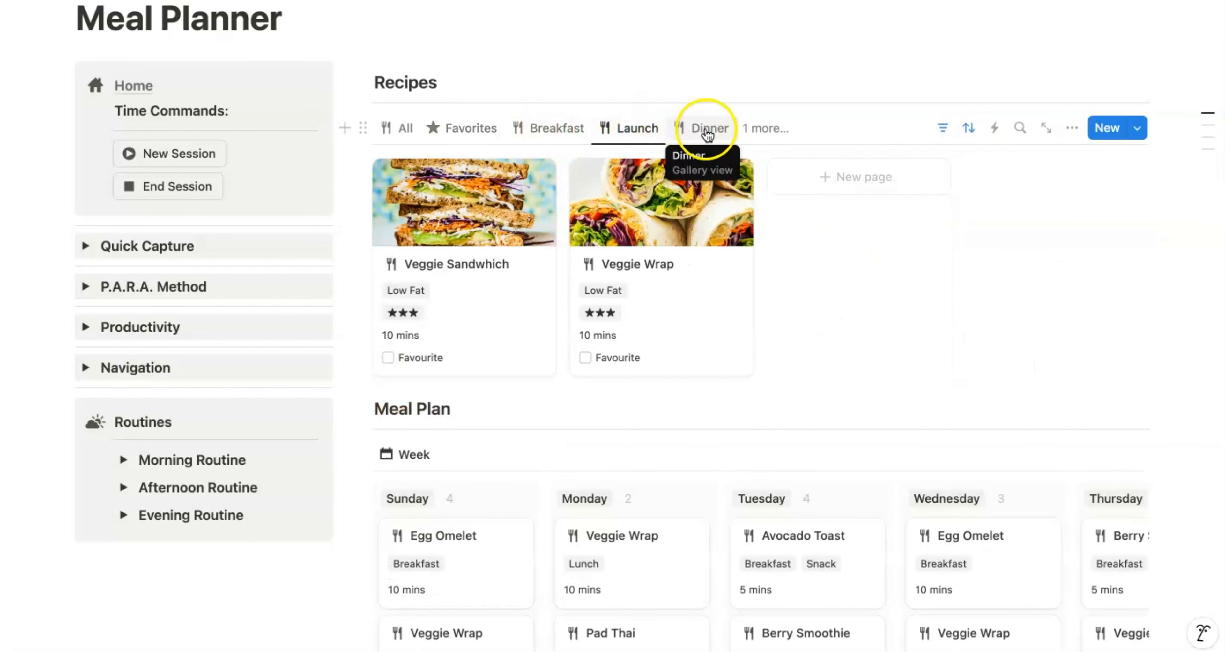
left_click(689, 132)
left_click(756, 128)
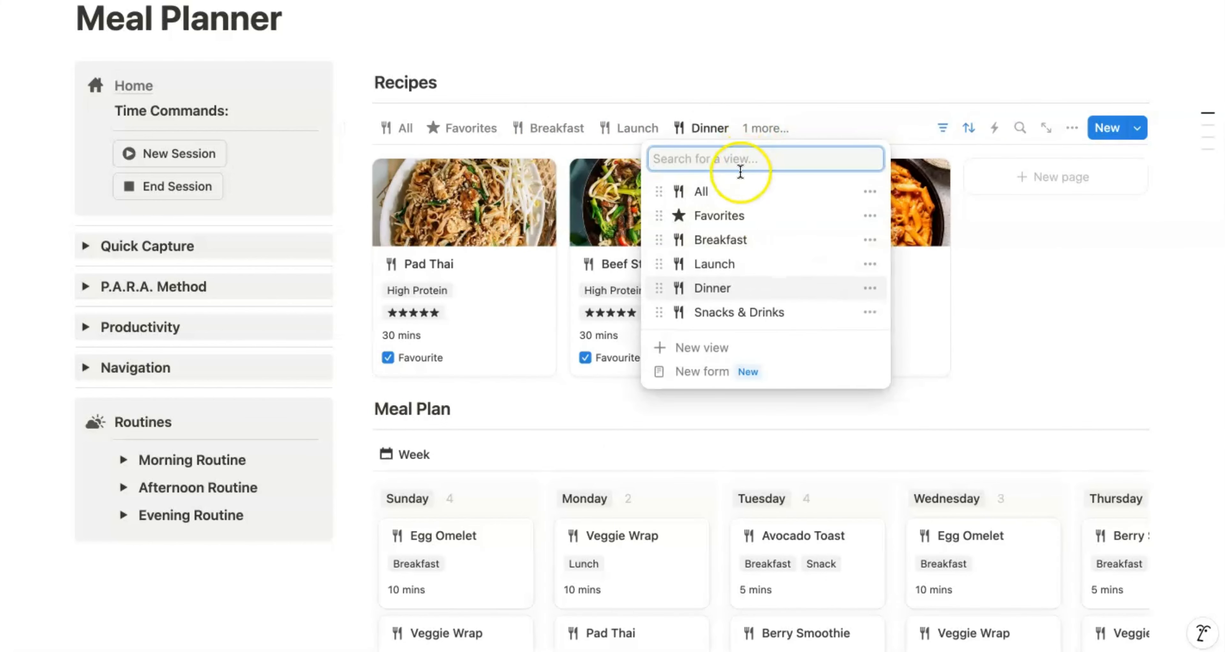
left_click(705, 314)
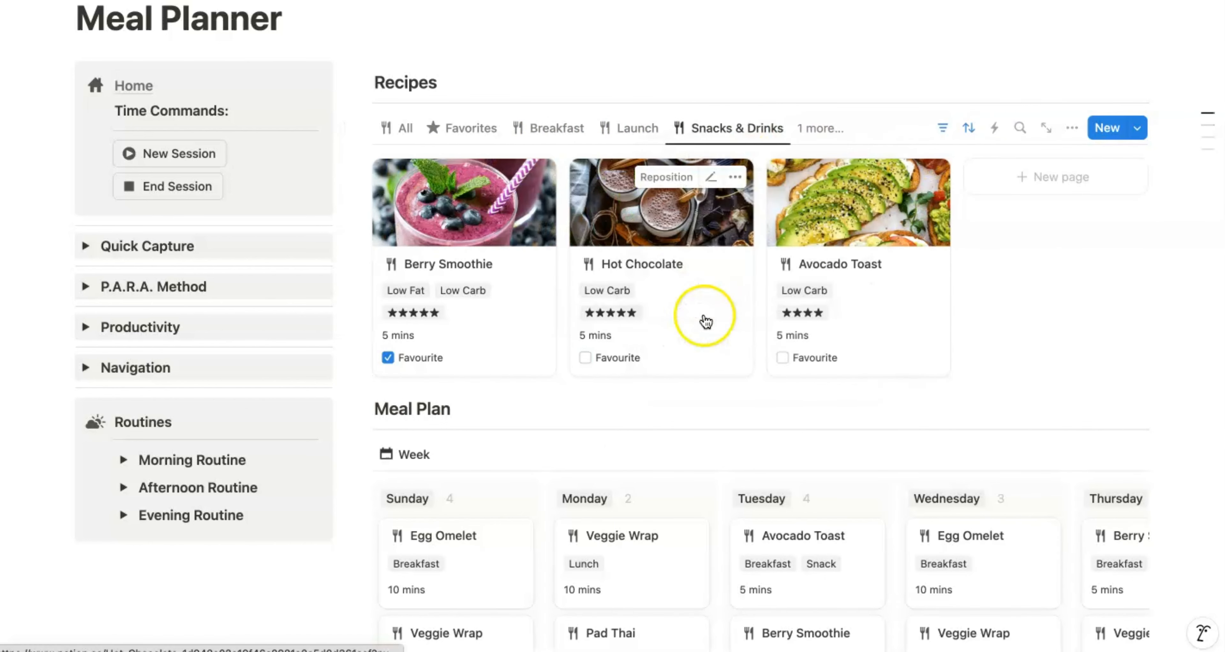
Step: Glance at the Meal Plan below and switch the Recipes gallery back to the All view
scroll(589, 306, "down", 3)
scroll(594, 310, "up", 3)
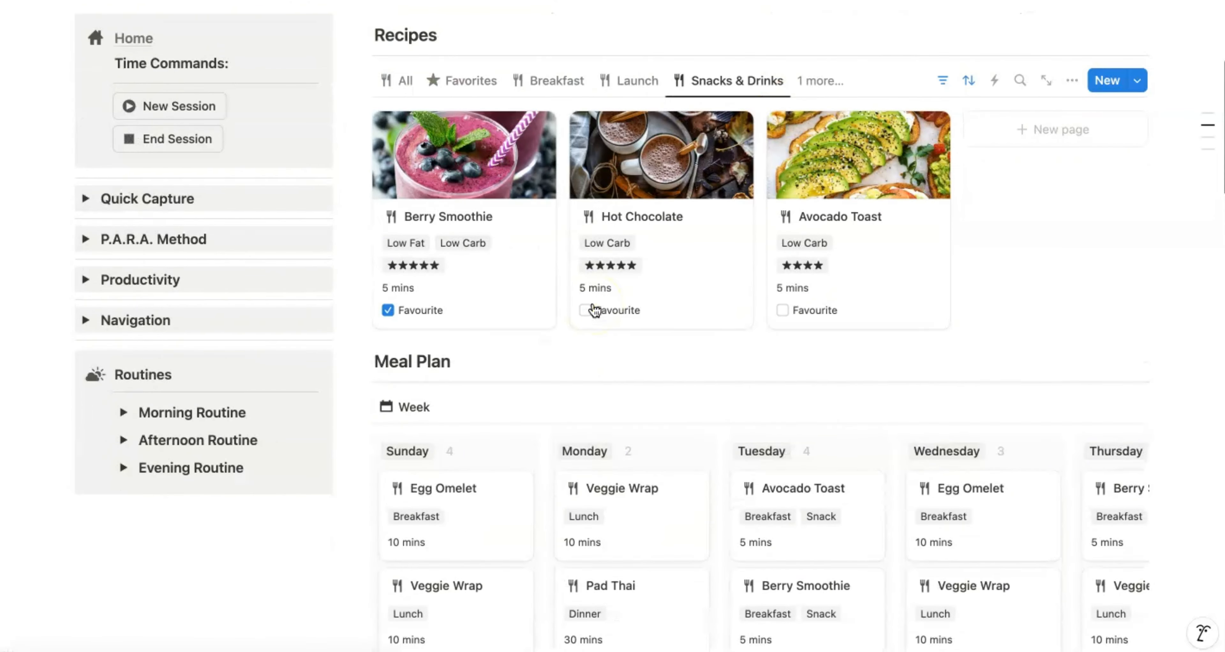
left_click(405, 138)
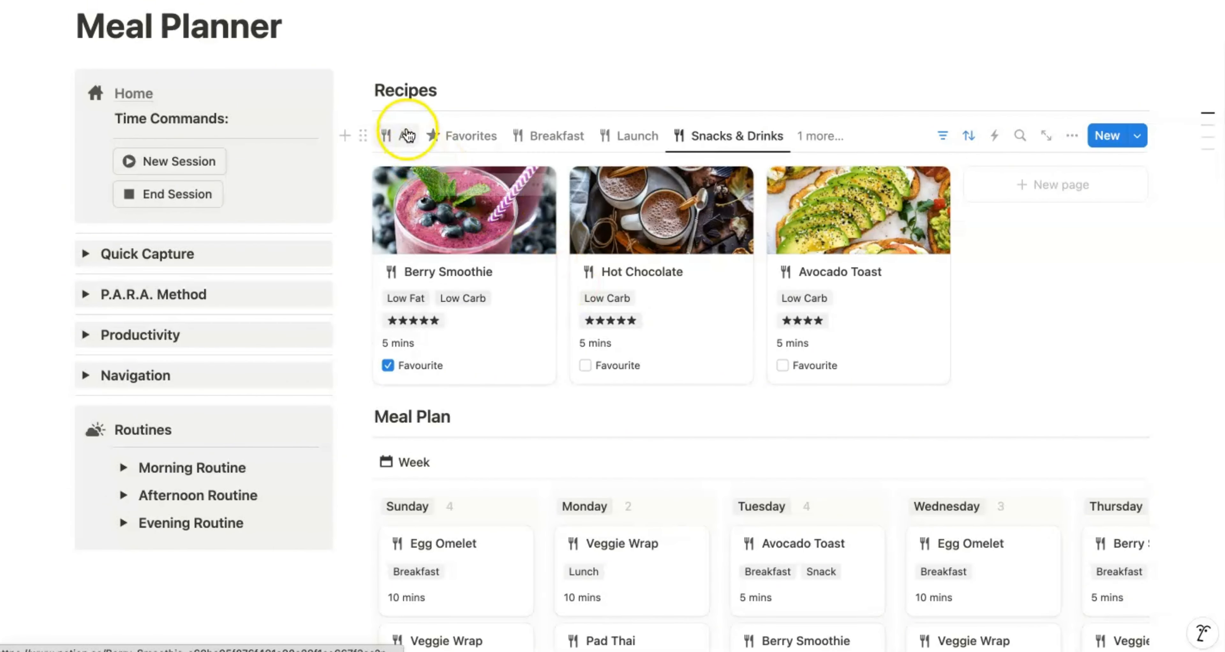
left_click(404, 138)
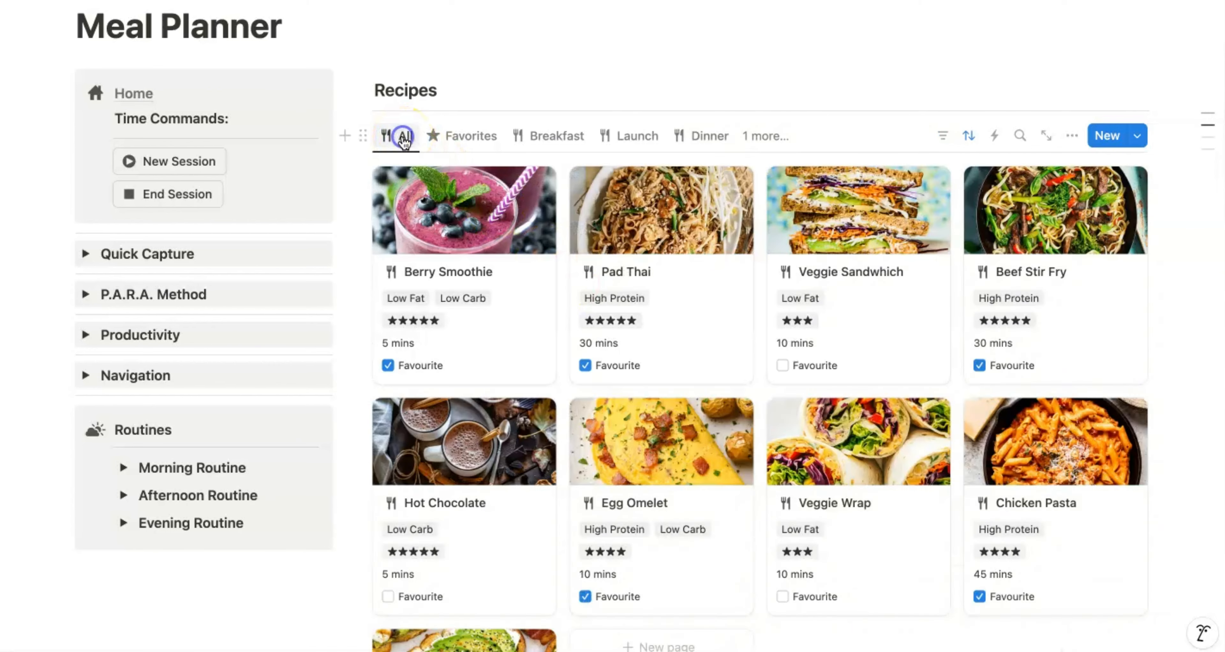
Step: Expand the Morning, Afternoon and Evening Routine checklists in the Routines section
scroll(405, 141, "down", 2)
left_click(115, 323)
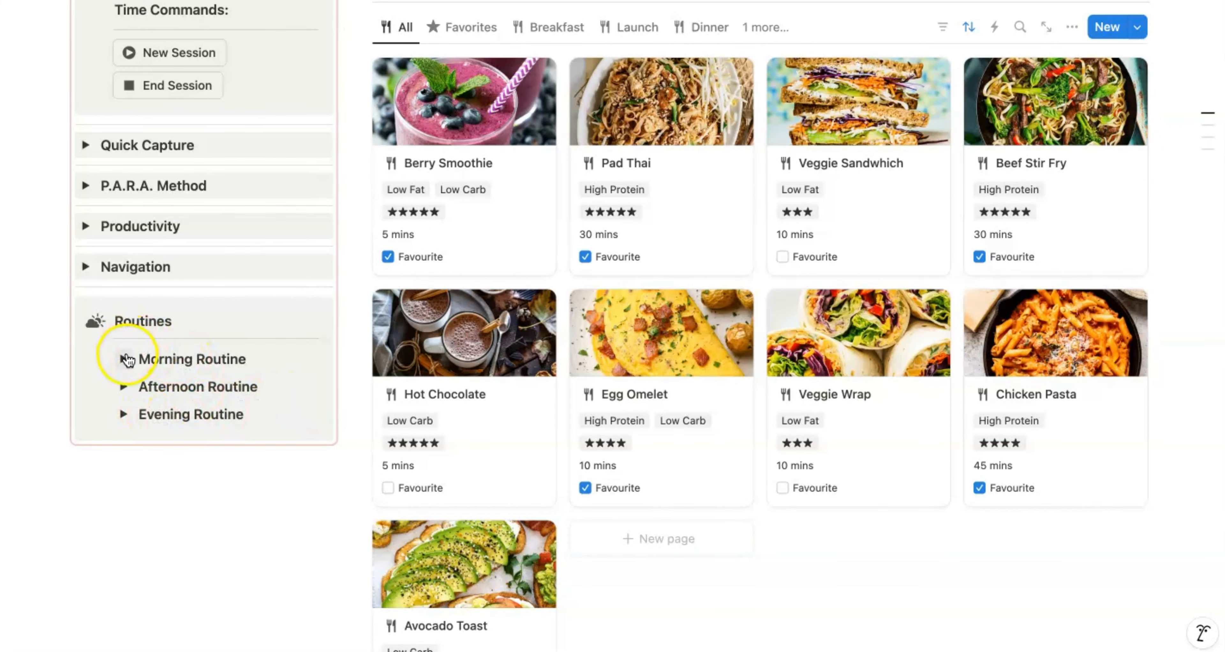
left_click(125, 358)
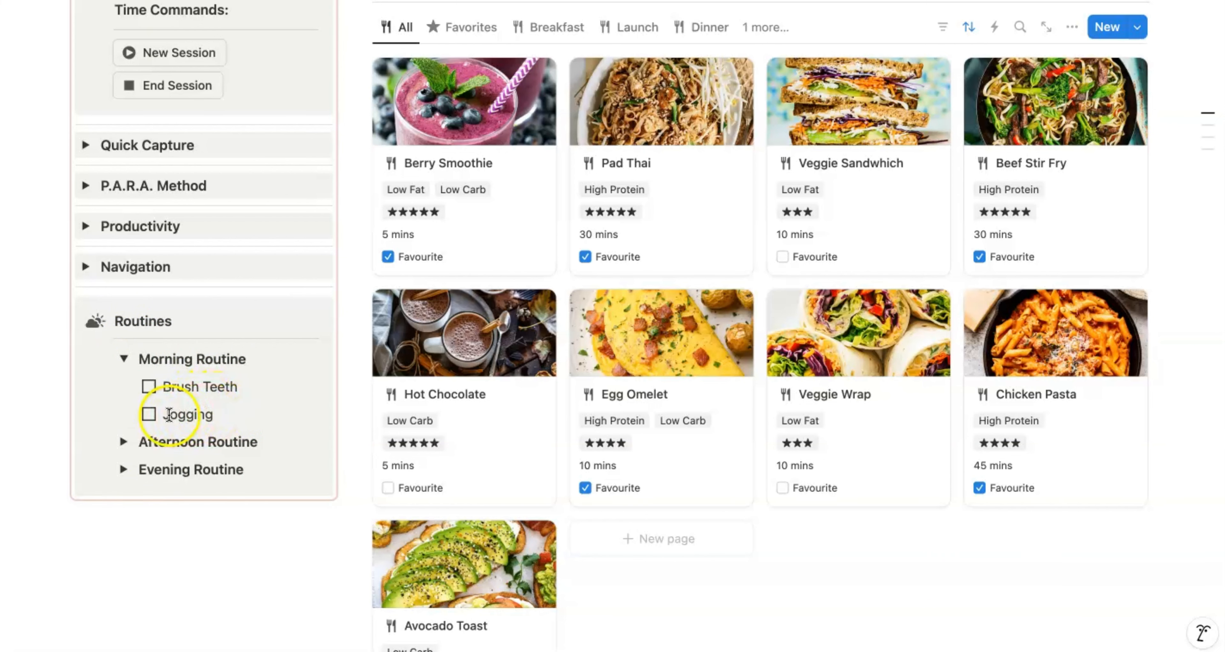
left_click(125, 441)
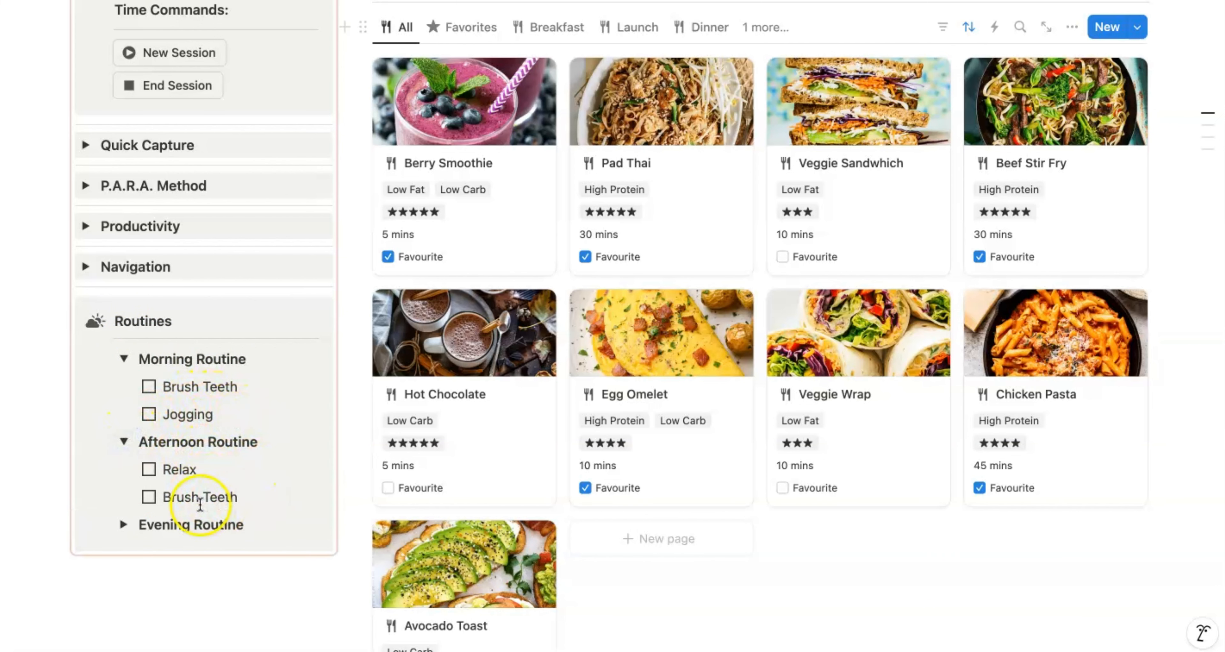
left_click(123, 524)
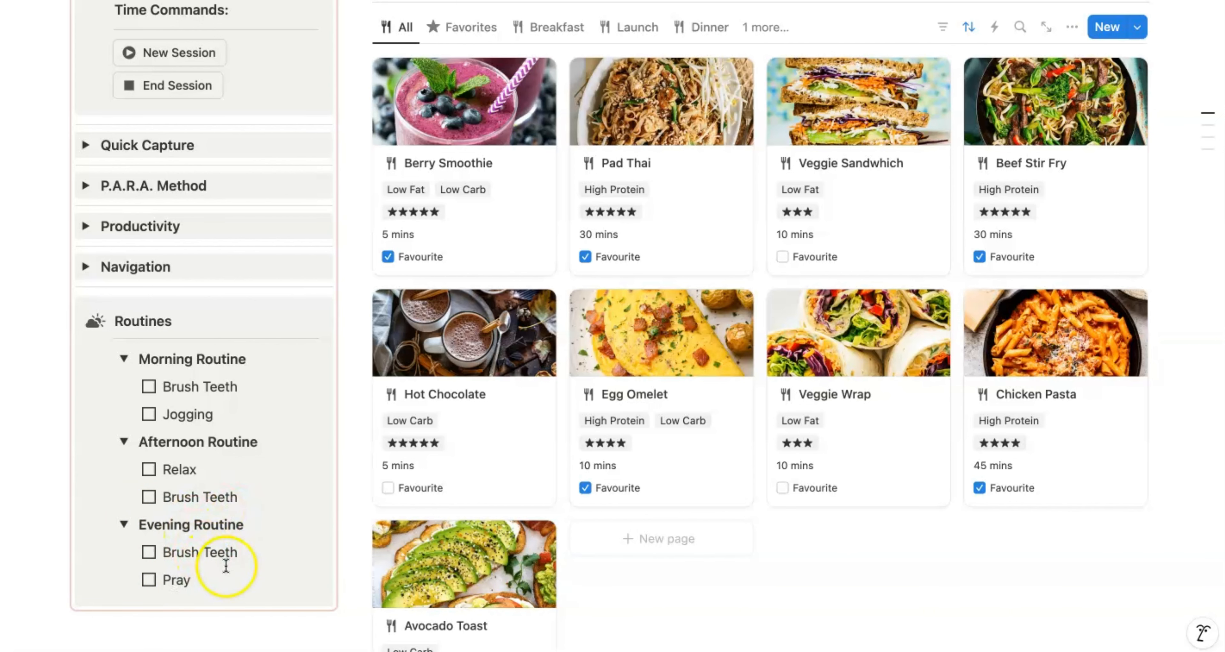
Step: Add a "bed time" item below "Pray" in the Evening Routine and leave it unchecked
left_click(208, 574)
key("Return")
type("ù")
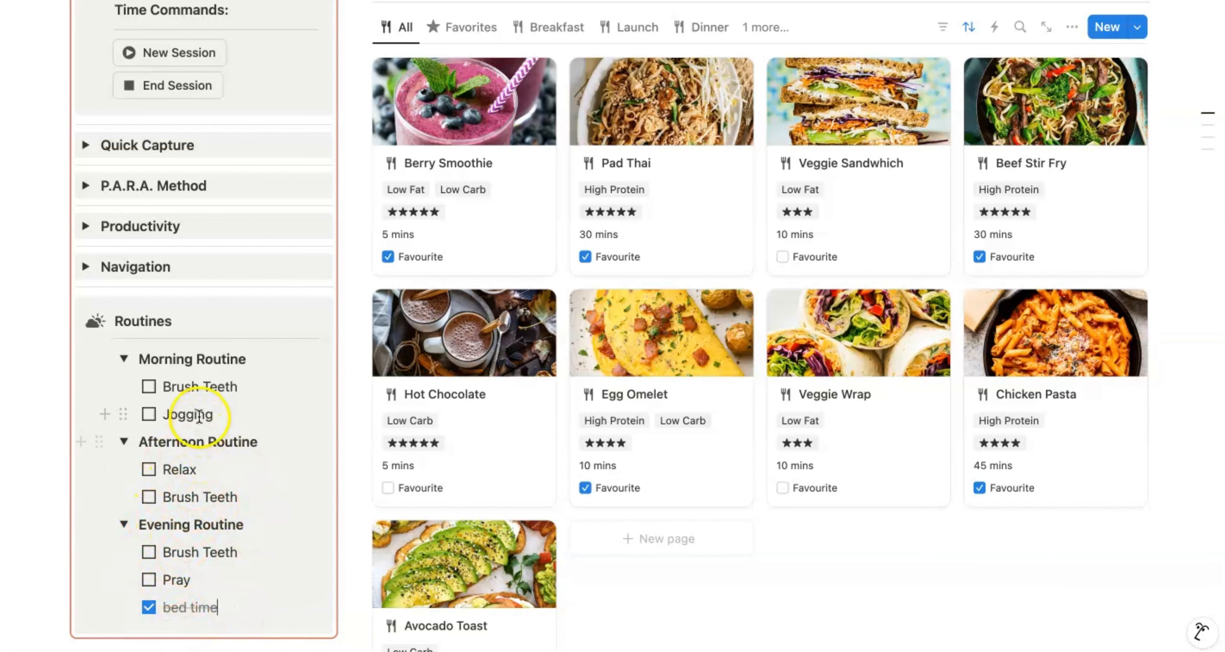
left_click(149, 611)
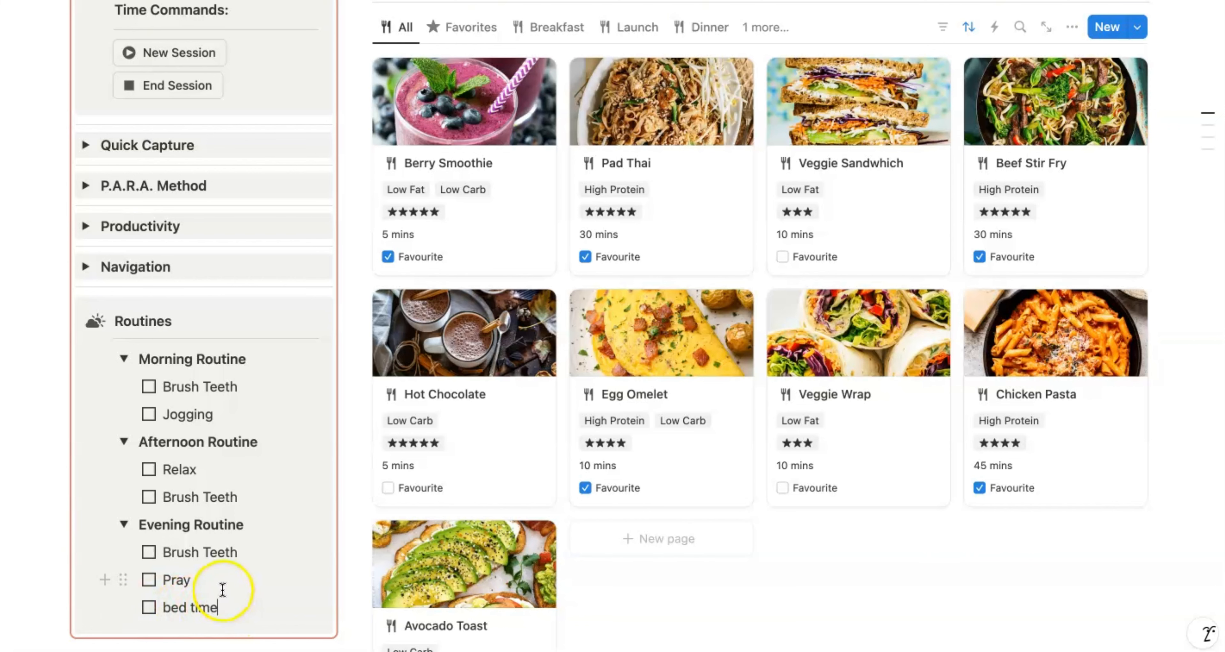
Step: Collapse the Evening, Afternoon and Morning Routine checklists again
left_click(123, 523)
left_click(123, 441)
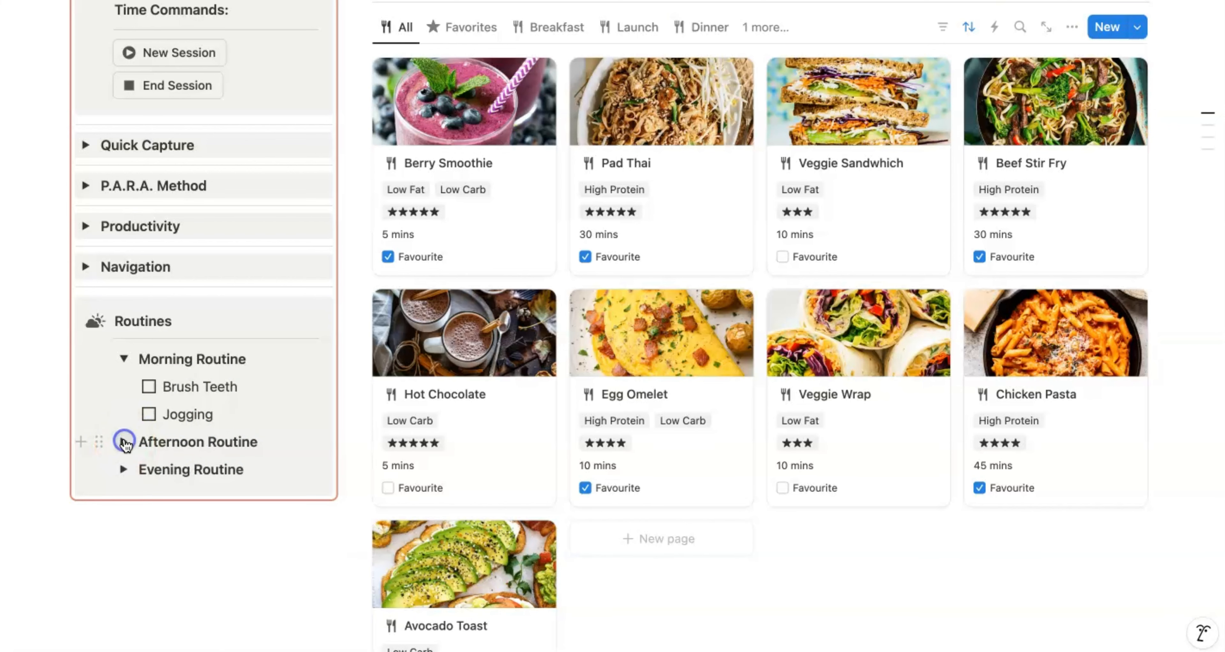
left_click(128, 360)
Step: Return to the Home page and look over its Time Tracker and Eisenhower Matrix
scroll(129, 361, "up", 7)
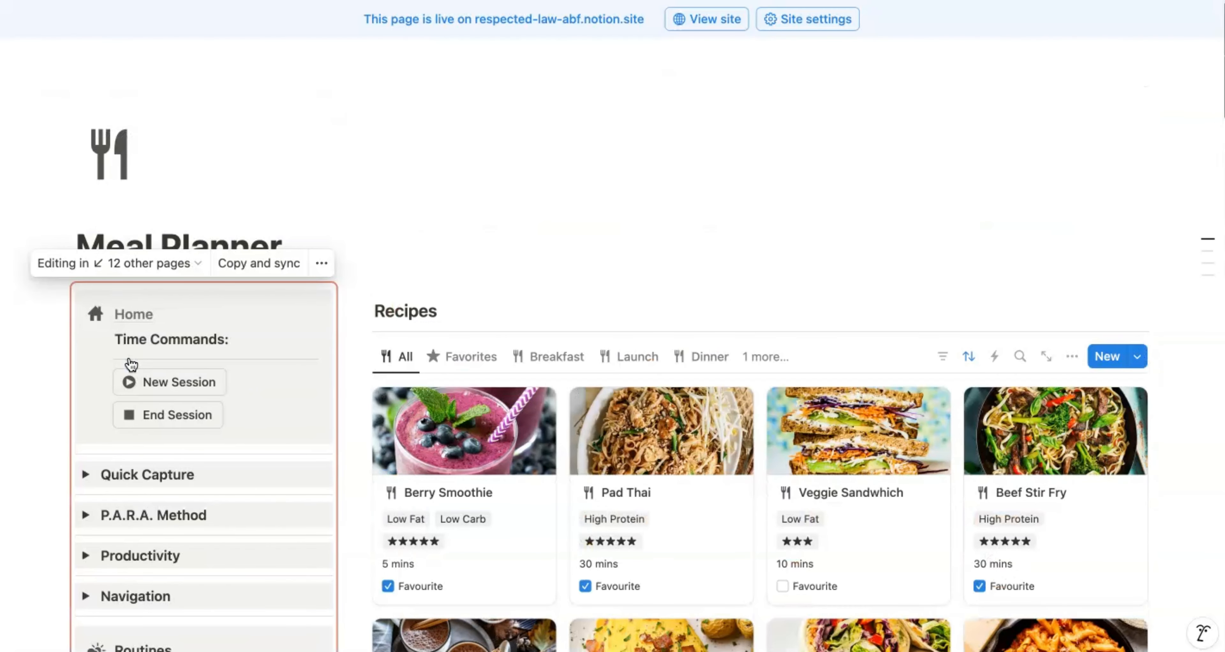
scroll(131, 363, "down", 1)
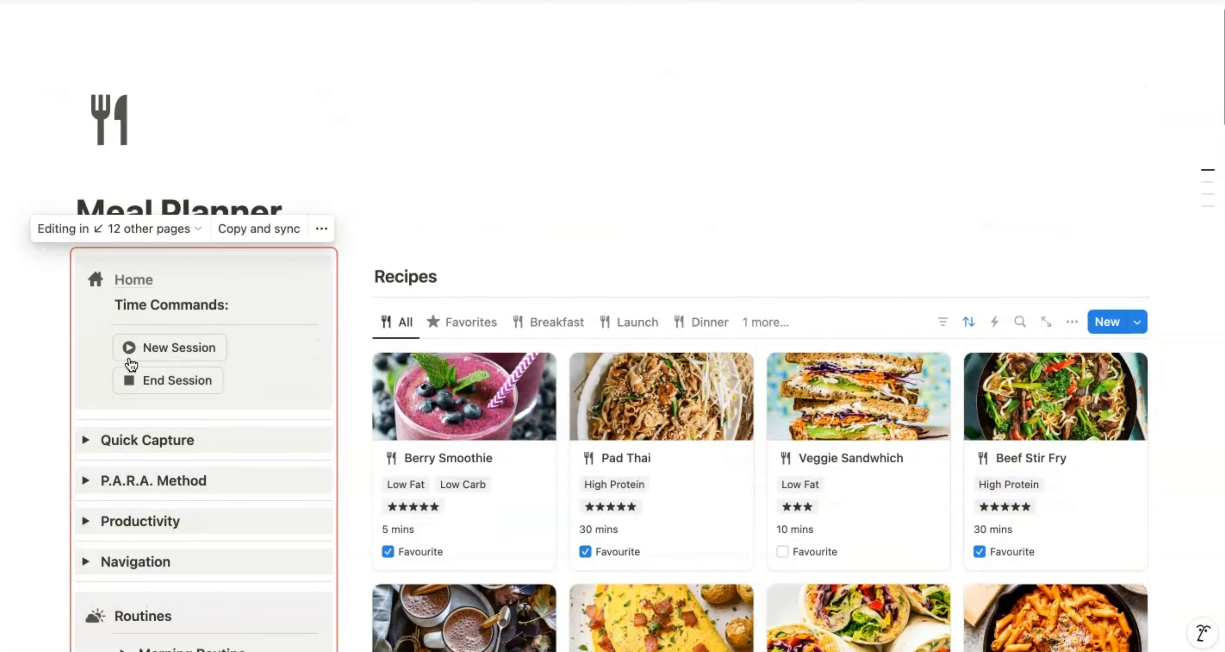
scroll(129, 342, "up", 1)
left_click(128, 316)
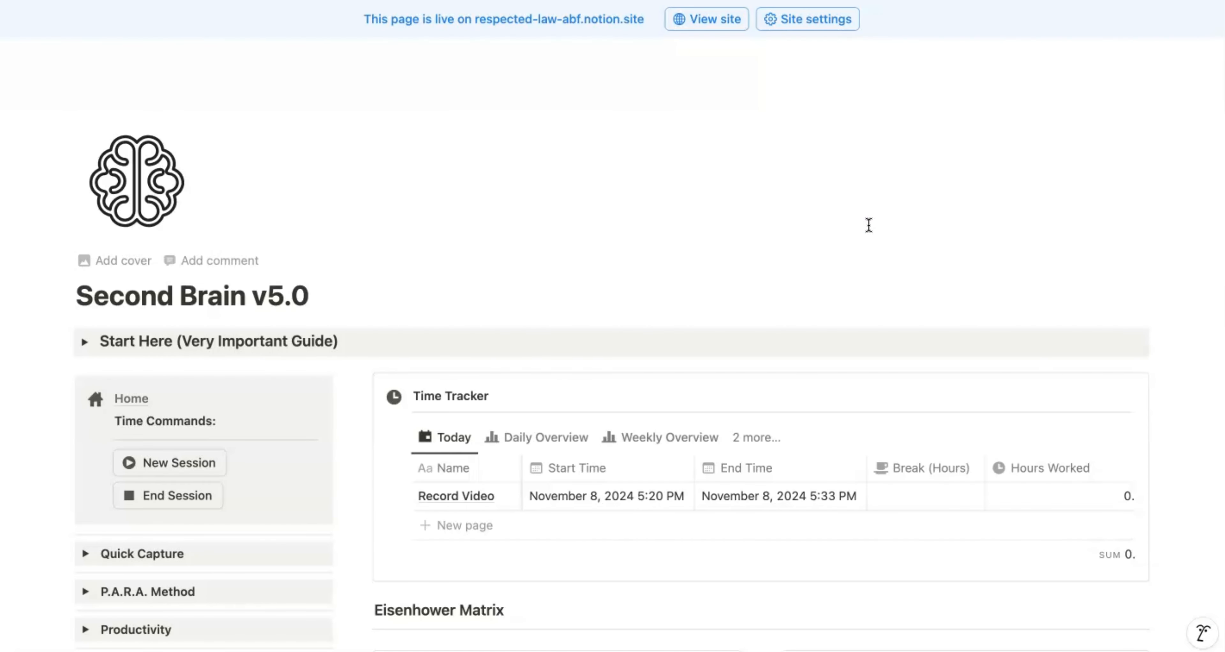
scroll(868, 225, "down", 3)
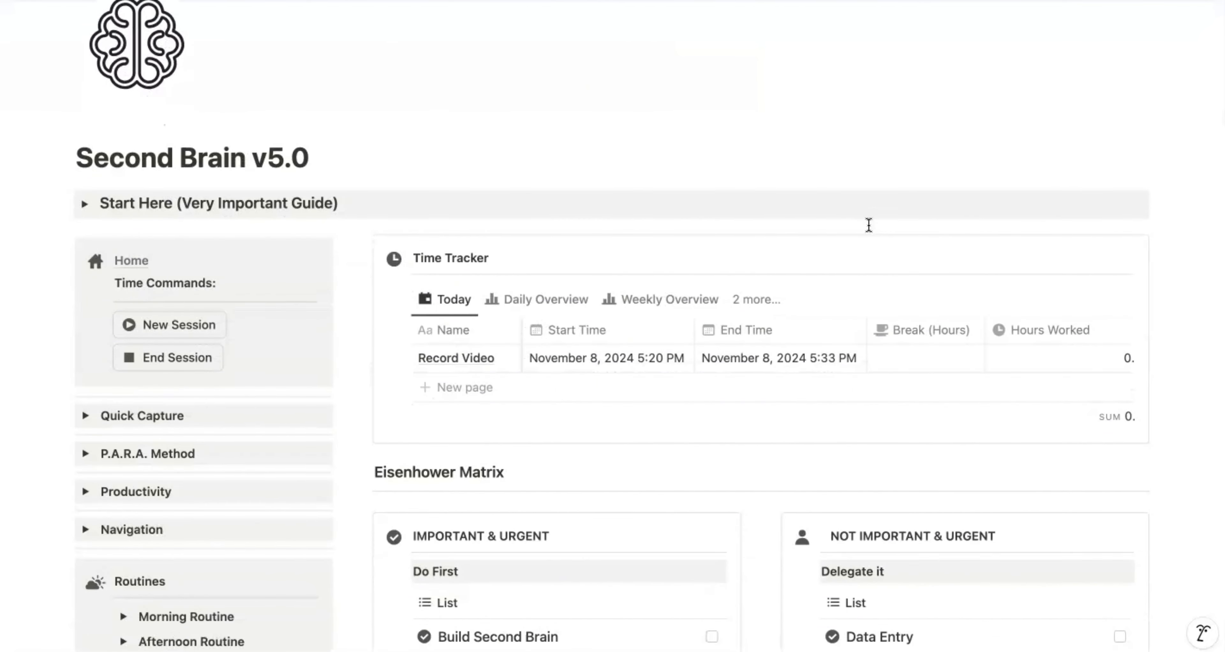
scroll(869, 225, "down", 6)
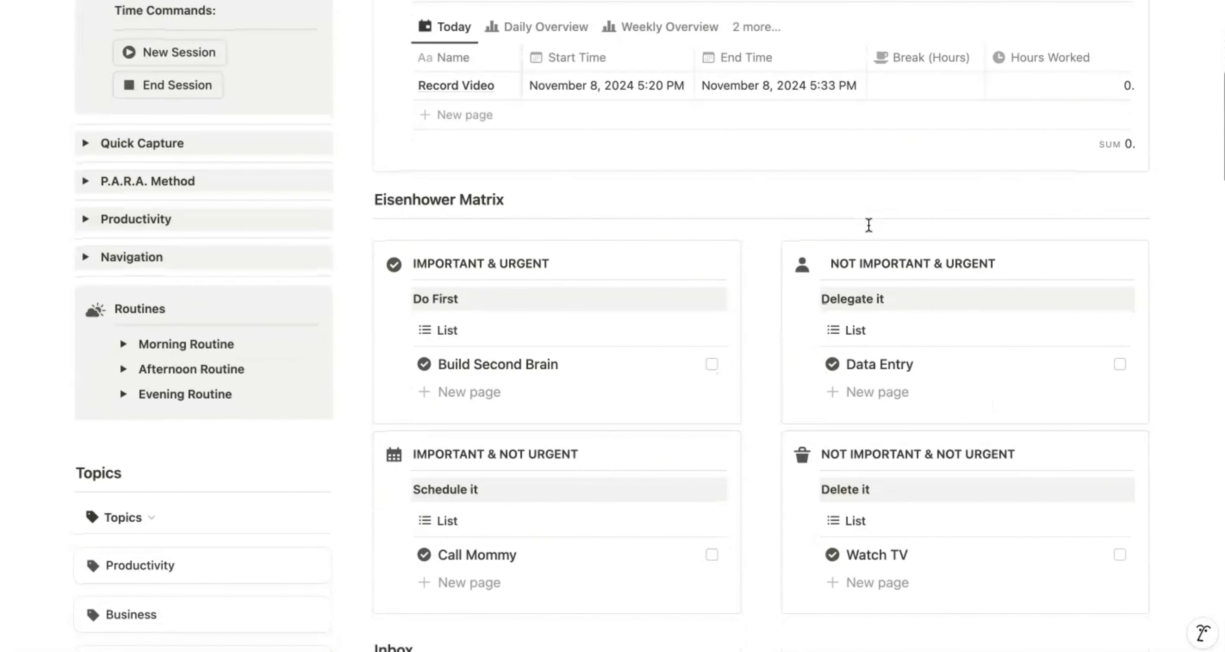